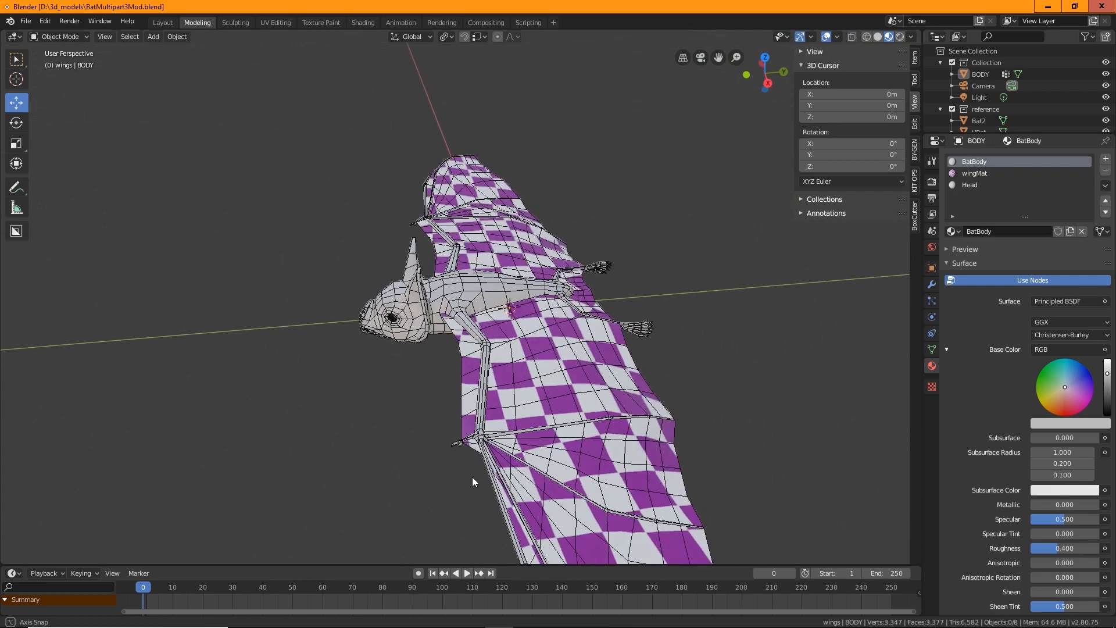
Inspect the bat model's head, ears and wings from several angles against the reference images
{"action": "scroll", "coordinate": [442, 374], "scroll_direction": "up", "scroll_amount": 3}
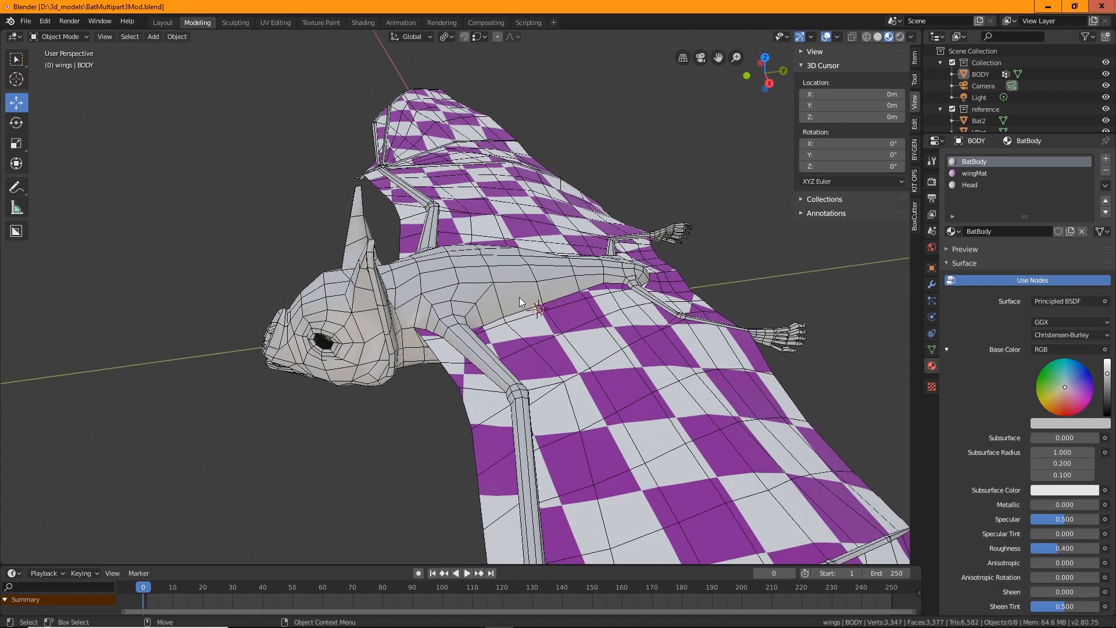
{"action": "middle_click_drag", "start_coordinate": [380, 431], "coordinate": [491, 389]}
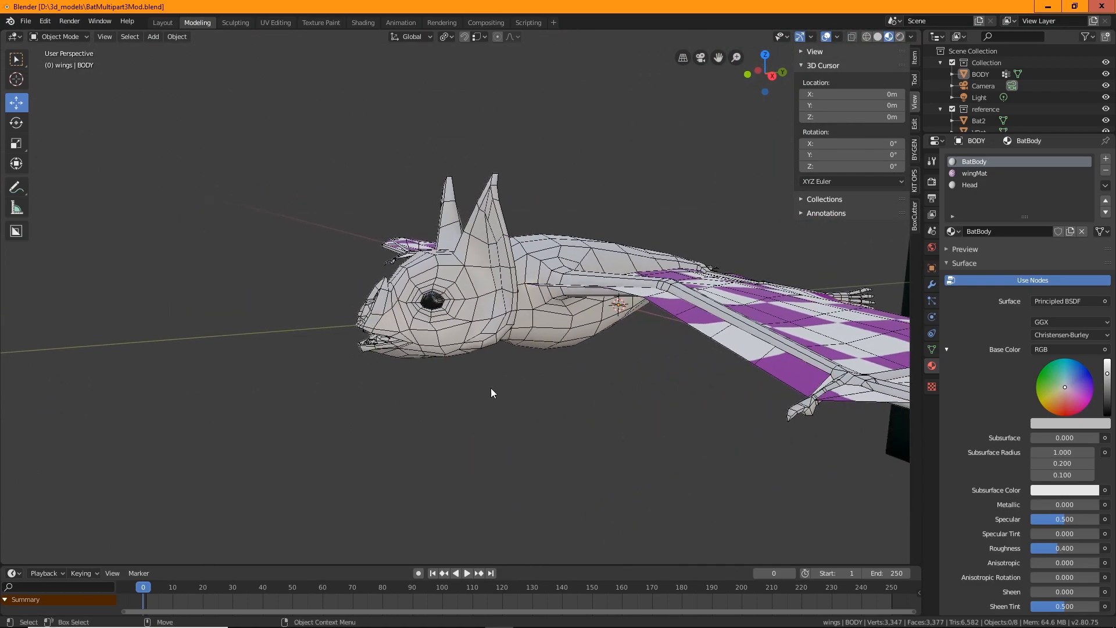
{"action": "scroll", "coordinate": [398, 391], "scroll_direction": "up", "scroll_amount": 4}
{"action": "middle_click_drag", "start_coordinate": [359, 464], "coordinate": [456, 448]}
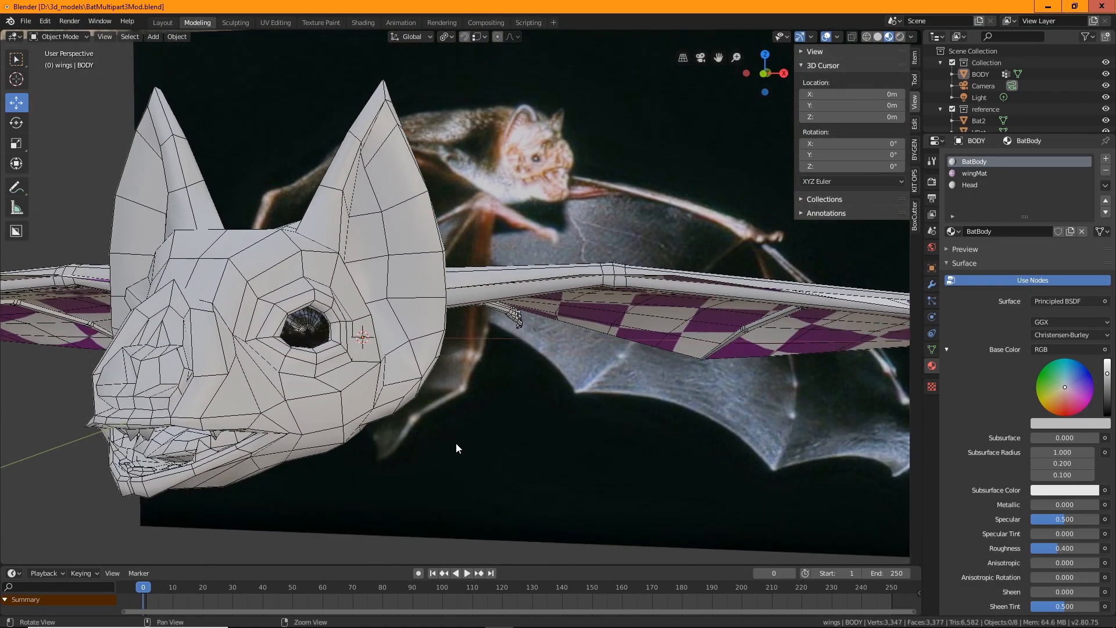
{"action": "scroll", "coordinate": [599, 422], "scroll_direction": "down", "scroll_amount": 2}
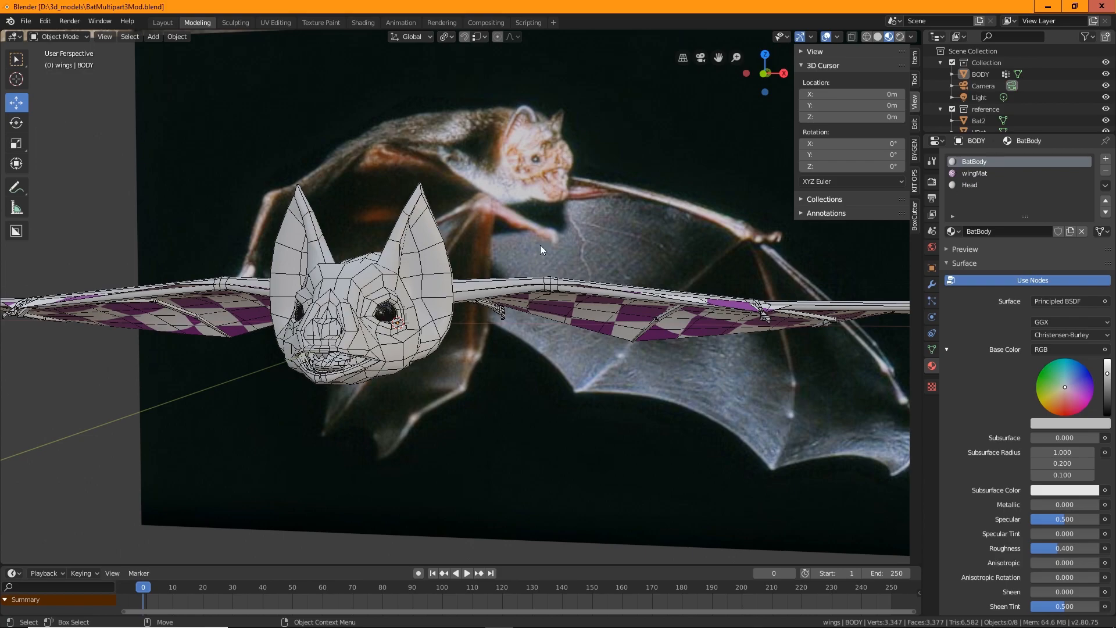
{"action": "middle_click_drag", "start_coordinate": [541, 249], "coordinate": [505, 382]}
{"action": "scroll", "coordinate": [432, 399], "scroll_direction": "up", "scroll_amount": 3}
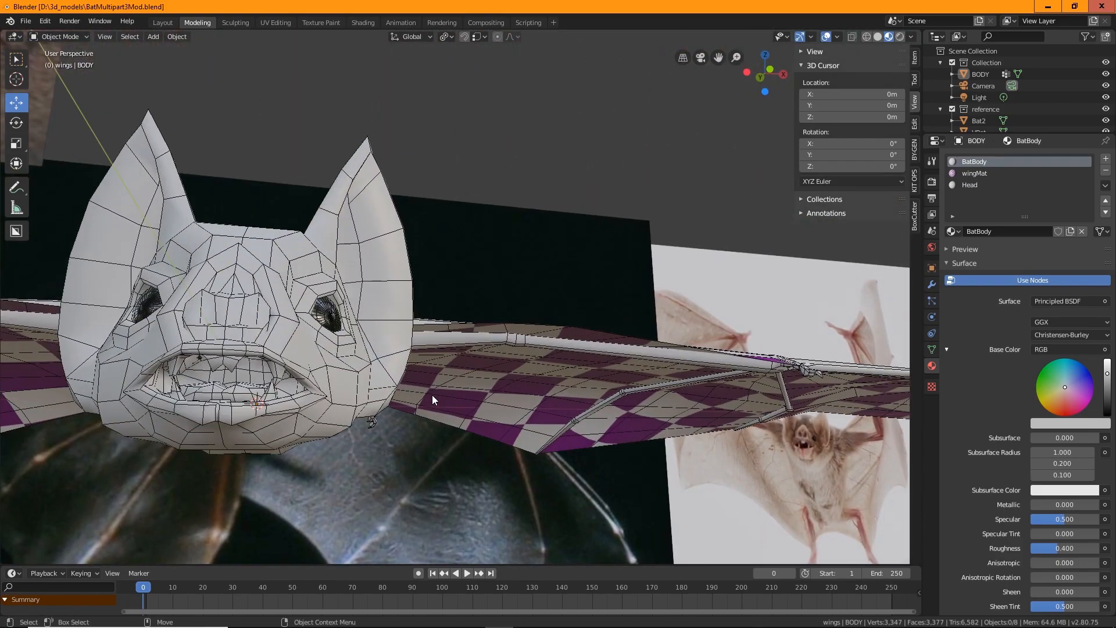
{"action": "middle_click_drag", "start_coordinate": [431, 395], "coordinate": [223, 358]}
{"action": "middle_click_drag", "start_coordinate": [343, 316], "coordinate": [287, 330]}
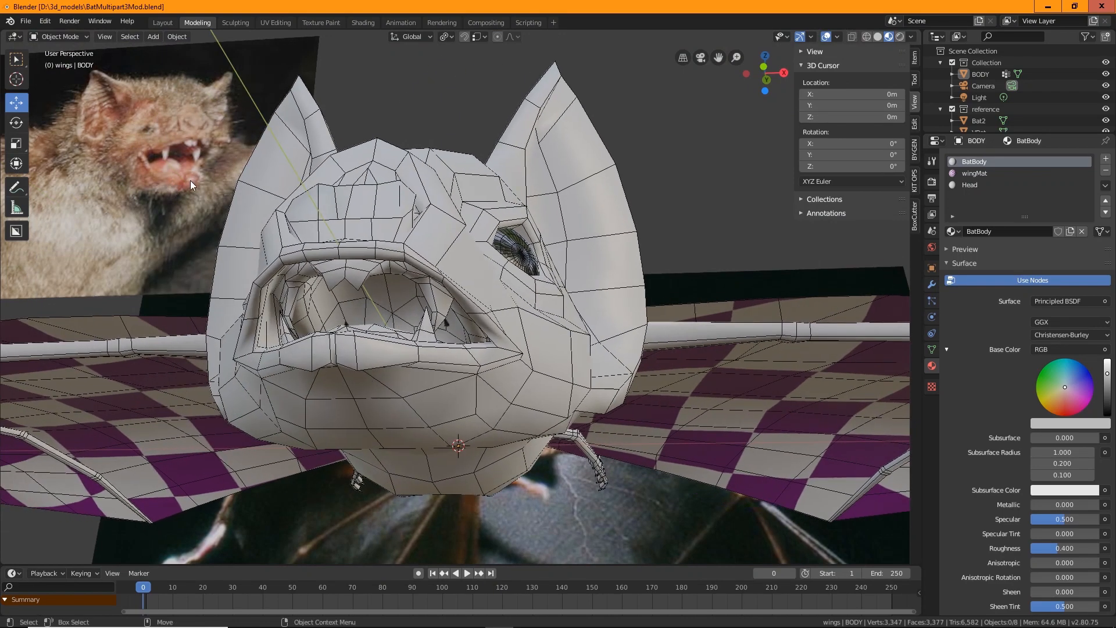
{"action": "middle_click_drag", "start_coordinate": [404, 366], "coordinate": [359, 399]}
{"action": "middle_click_drag", "start_coordinate": [370, 329], "coordinate": [368, 358]}
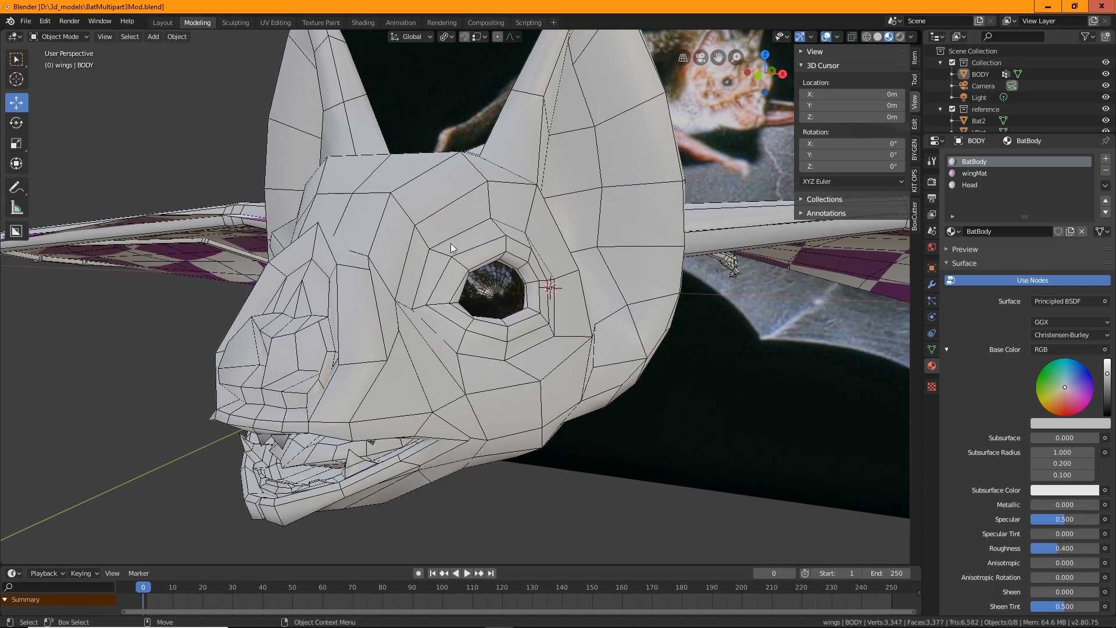
{"action": "middle_click_drag", "start_coordinate": [350, 329], "coordinate": [453, 207]}
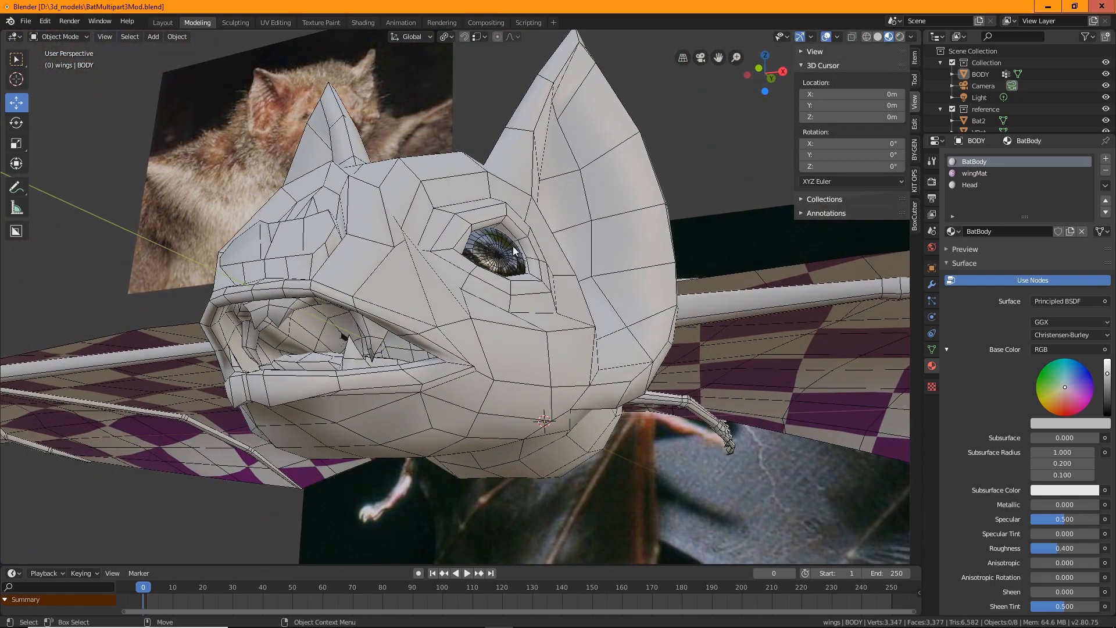
Examine the bat's face, mouth and wing attachment closely from the front and side
{"action": "scroll", "coordinate": [513, 247], "scroll_direction": "down", "scroll_amount": 2}
{"action": "middle_click_drag", "start_coordinate": [412, 280], "coordinate": [441, 281]}
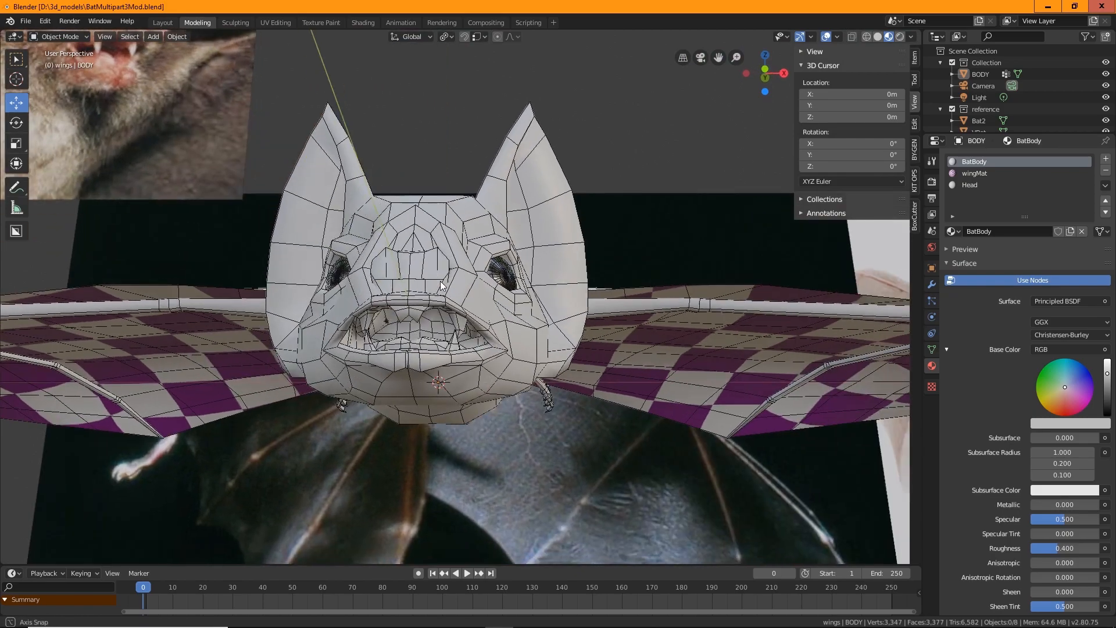
{"action": "scroll", "coordinate": [587, 348], "scroll_direction": "down", "scroll_amount": 3}
{"action": "middle_click_drag", "start_coordinate": [587, 348], "coordinate": [507, 355]}
{"action": "middle_click_drag", "start_coordinate": [619, 367], "coordinate": [429, 204]}
{"action": "middle_click_drag", "start_coordinate": [444, 249], "coordinate": [423, 208]}
{"action": "middle_click_drag", "start_coordinate": [474, 340], "coordinate": [388, 394]}
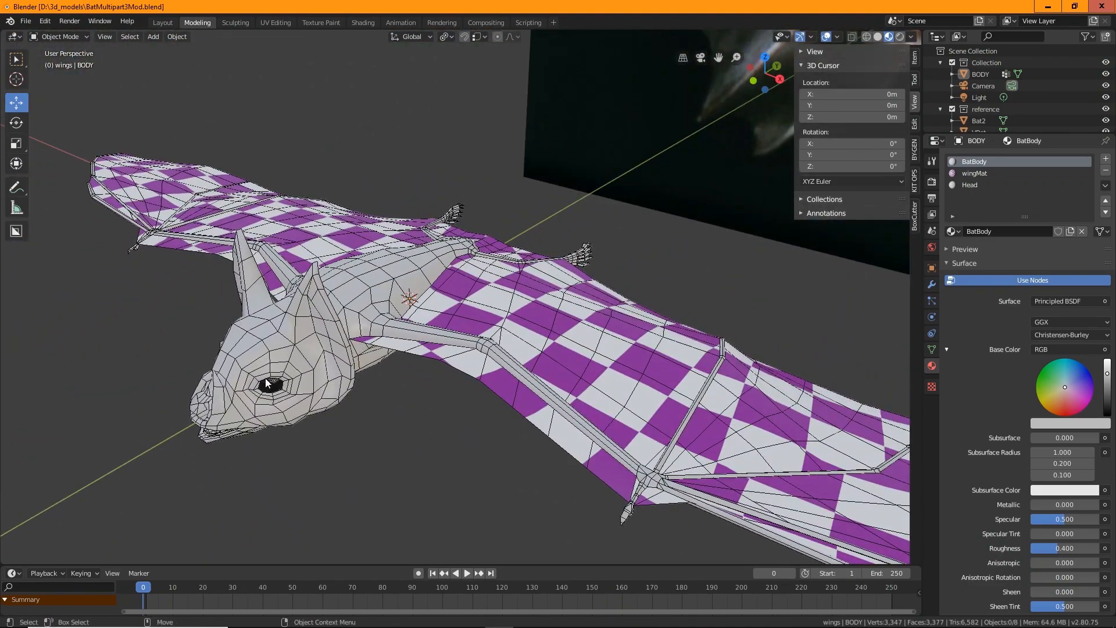
{"action": "middle_click_drag", "start_coordinate": [451, 433], "coordinate": [465, 375]}
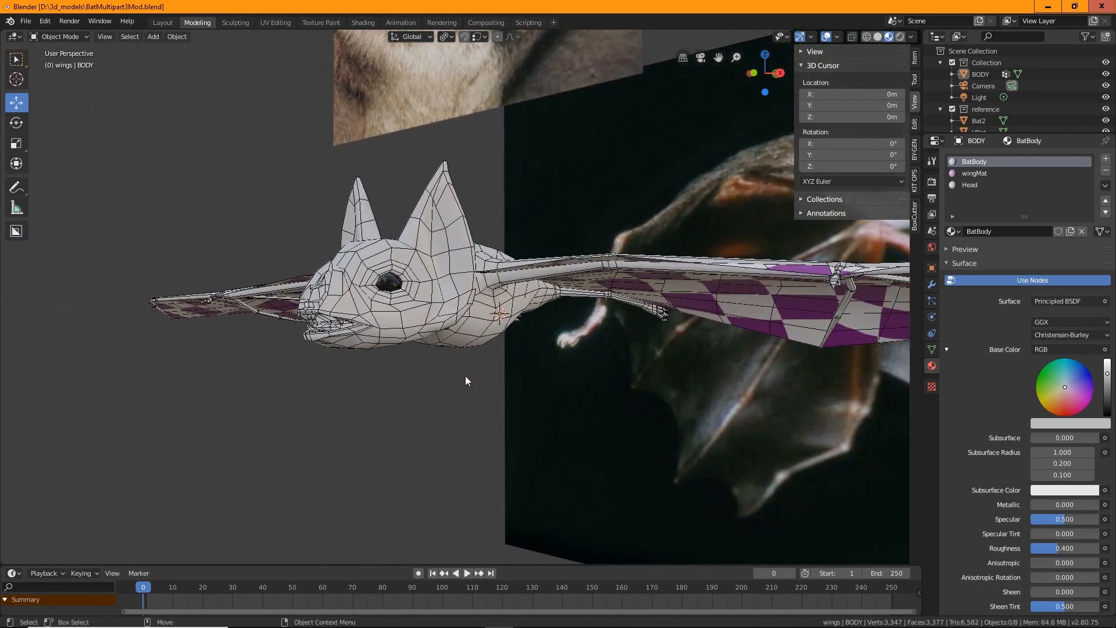
{"action": "middle_click_drag", "start_coordinate": [516, 431], "coordinate": [507, 495]}
Select the bat body object and enter Edit Mode with face selection
{"action": "left_click", "coordinate": [582, 351]}
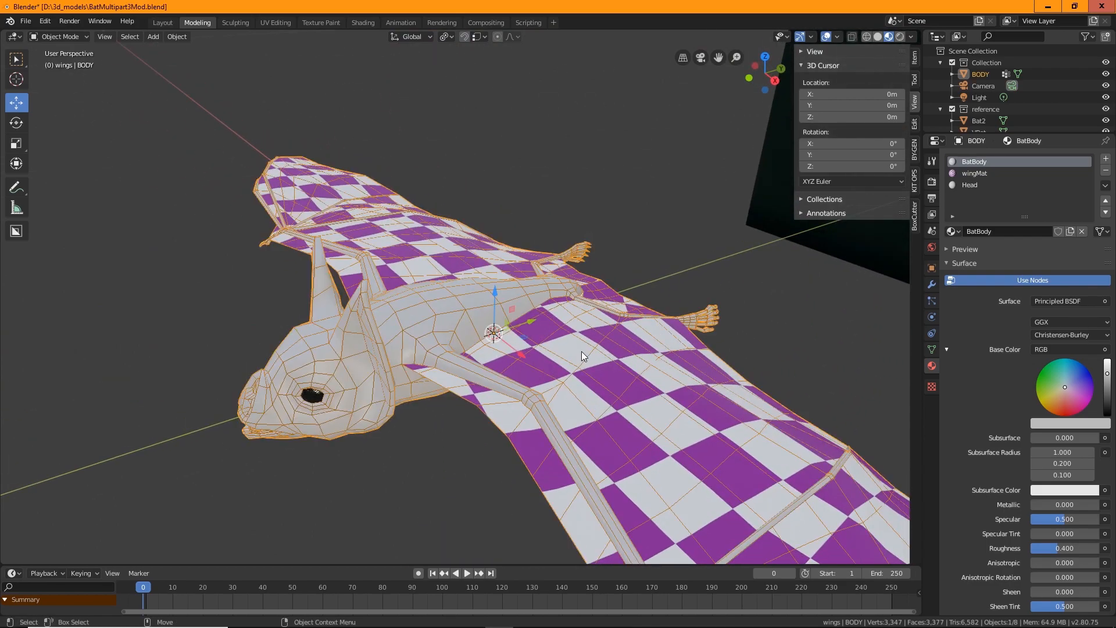
{"action": "middle_click_drag", "start_coordinate": [582, 351], "coordinate": [557, 474]}
{"action": "middle_click_drag", "start_coordinate": [469, 440], "coordinate": [479, 456]}
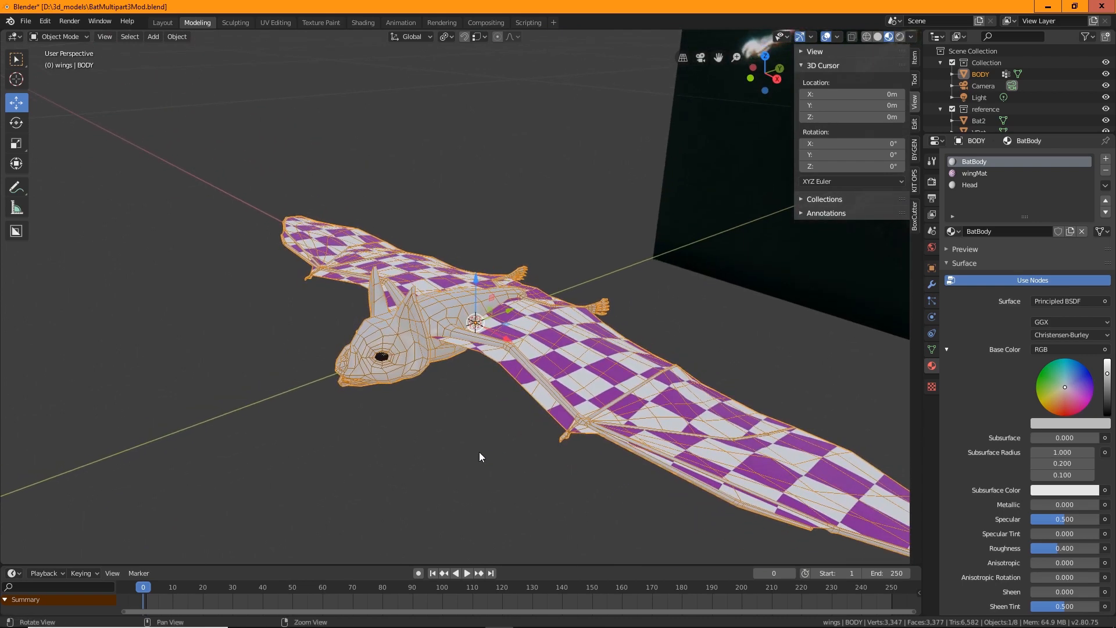
{"action": "scroll", "coordinate": [479, 456], "scroll_direction": "up", "scroll_amount": 2}
{"action": "scroll", "coordinate": [523, 407], "scroll_direction": "up", "scroll_amount": 2}
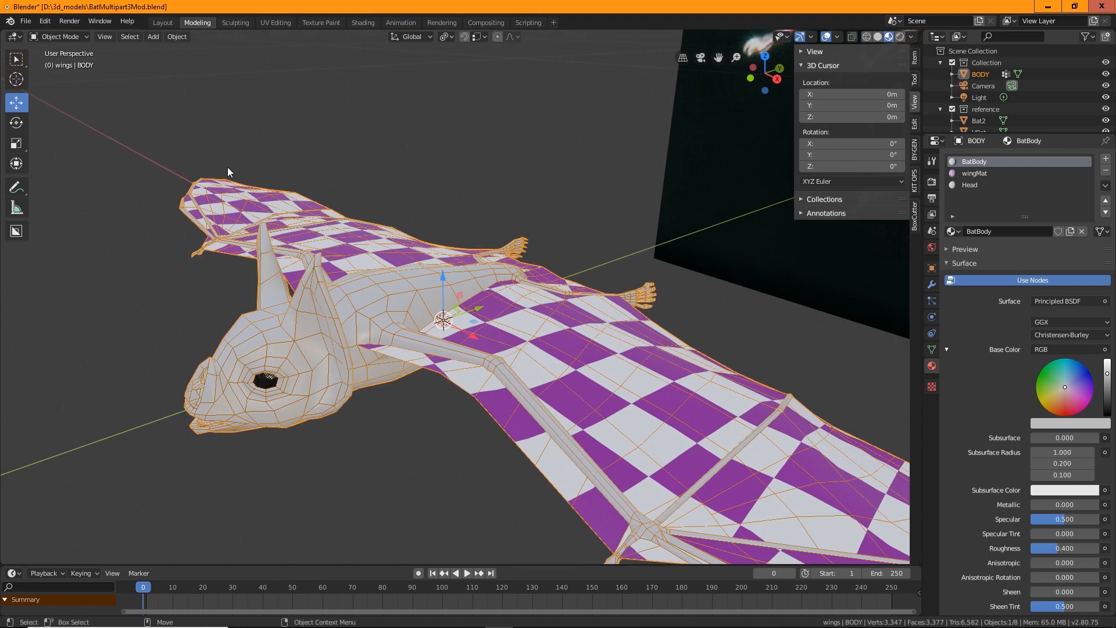
{"action": "left_click", "coordinate": [50, 36]}
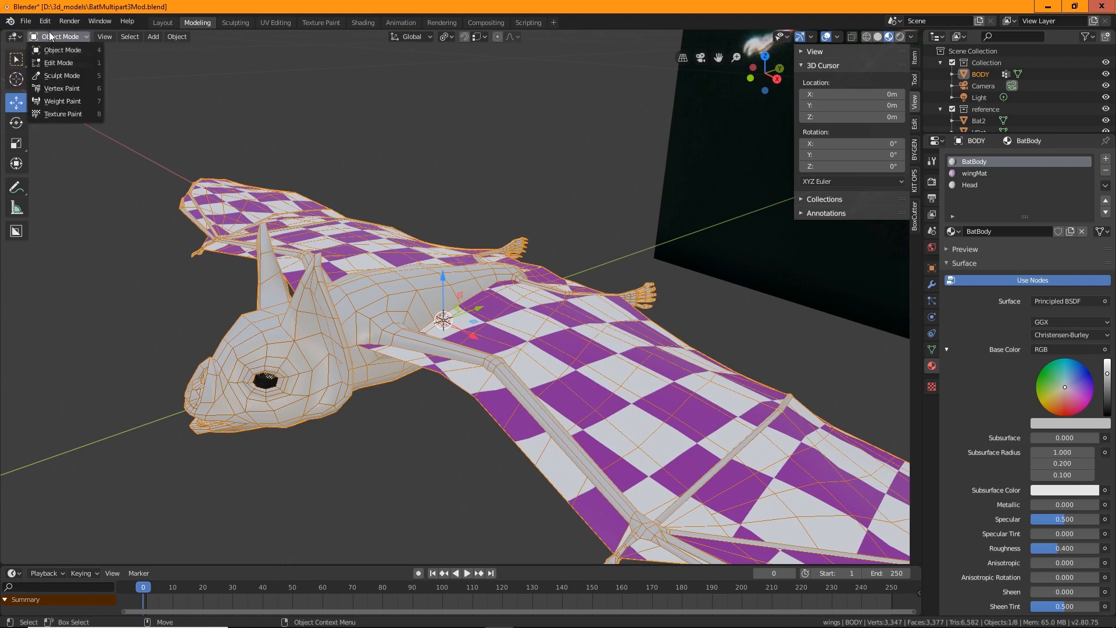
{"action": "left_click", "coordinate": [62, 63]}
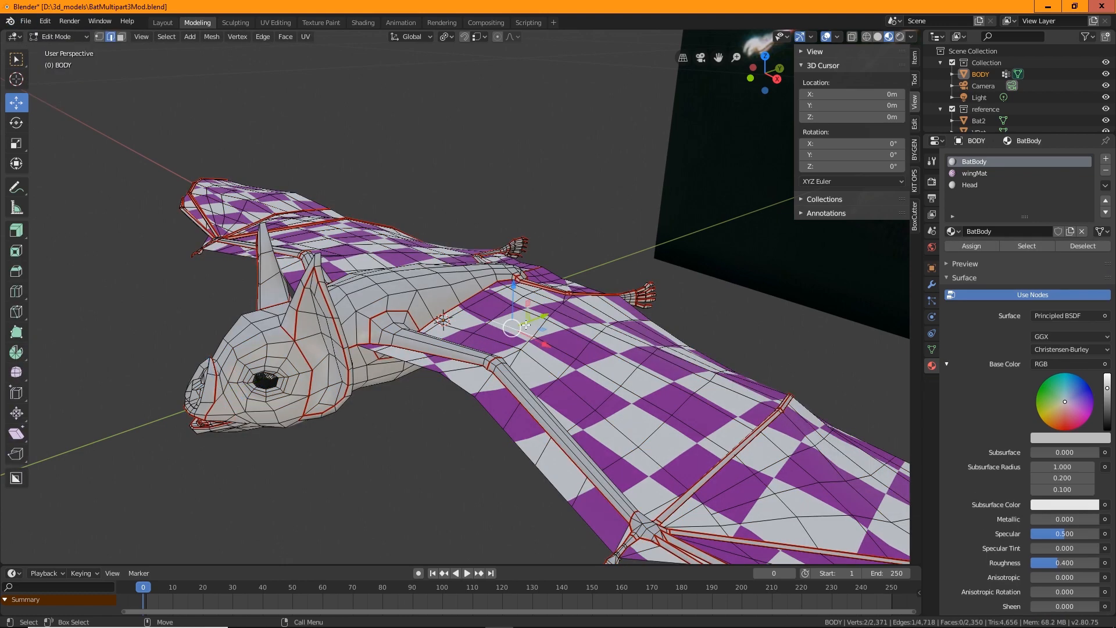
{"action": "left_click", "coordinate": [121, 38]}
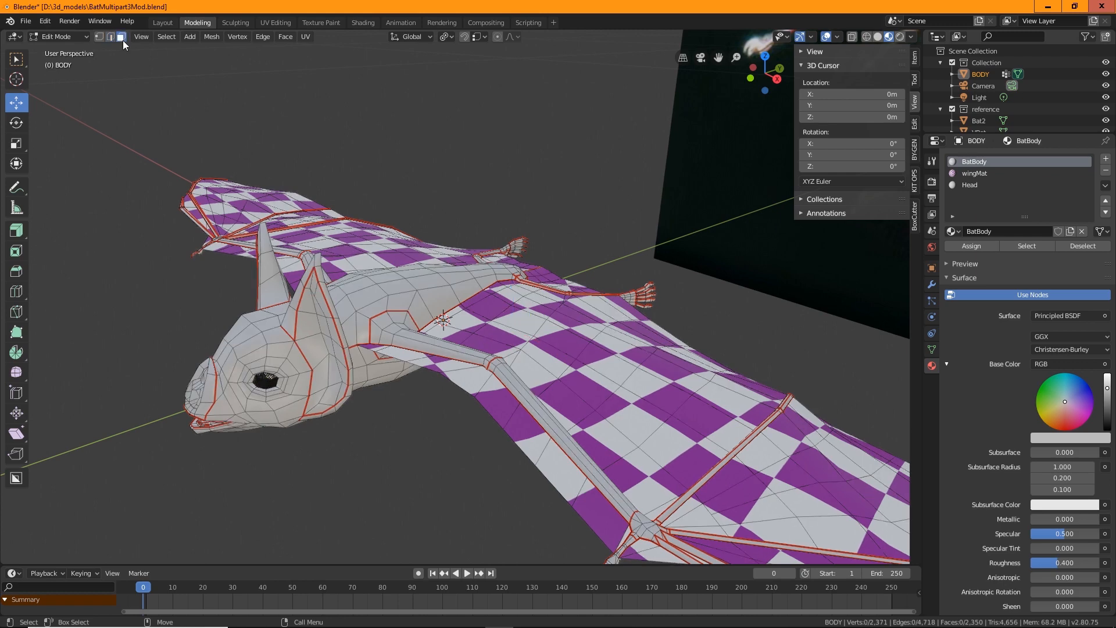
Select the wing faces by picking one, selecting linked geometry delimited by seams, and growing the selection three times
{"action": "left_click", "coordinate": [537, 348]}
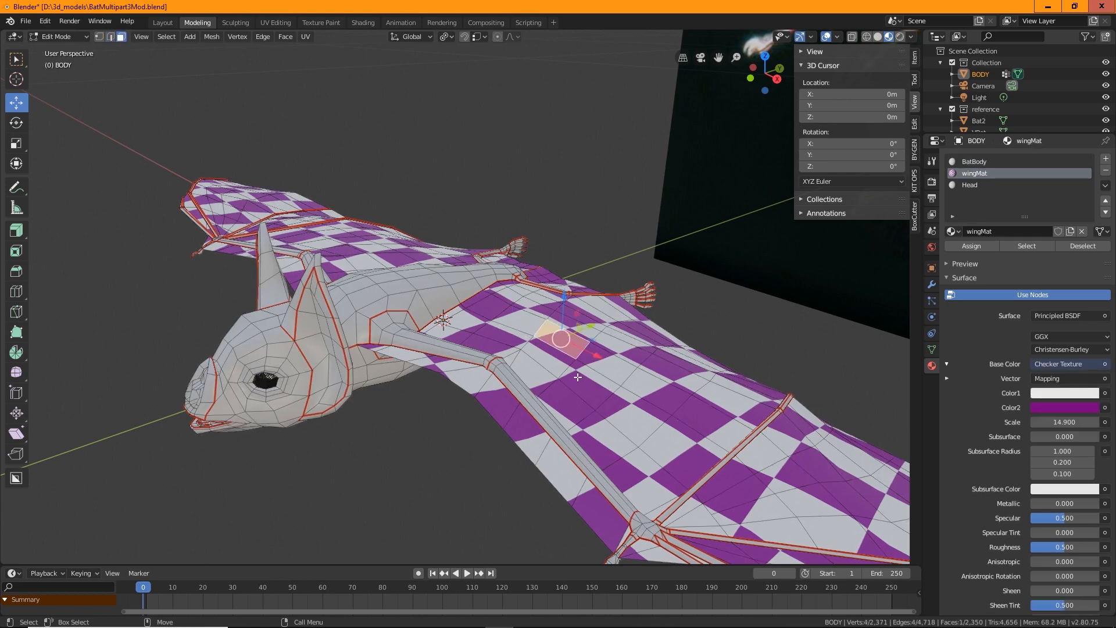
{"action": "middle_click_drag", "start_coordinate": [608, 394], "coordinate": [591, 400]}
{"action": "key", "text": "ctrl+l"}
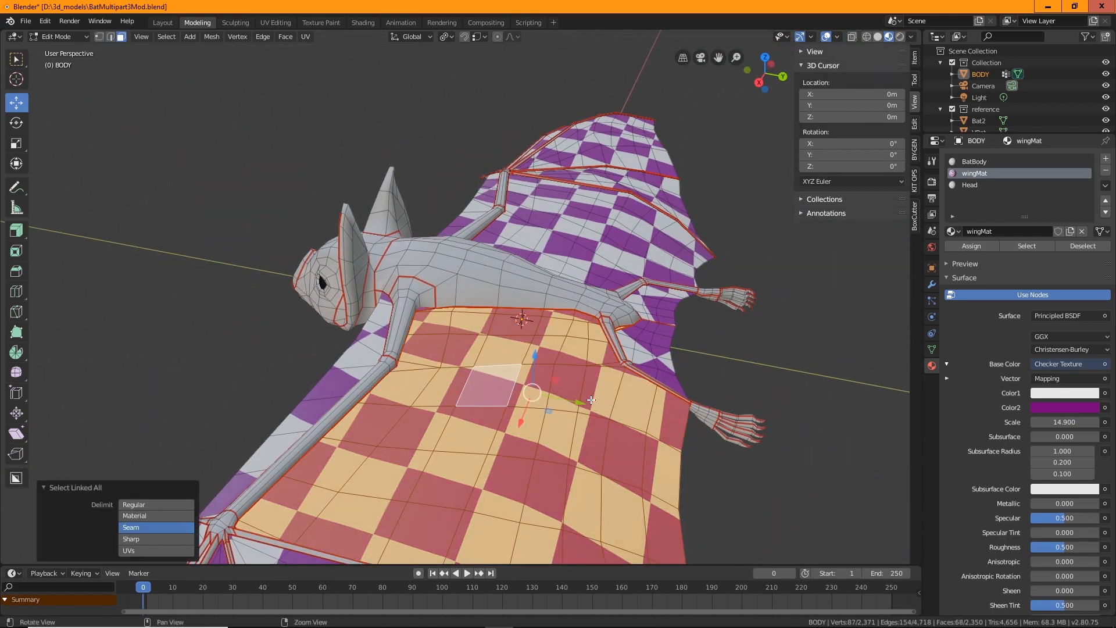
{"action": "middle_click_drag", "start_coordinate": [585, 463], "coordinate": [540, 462]}
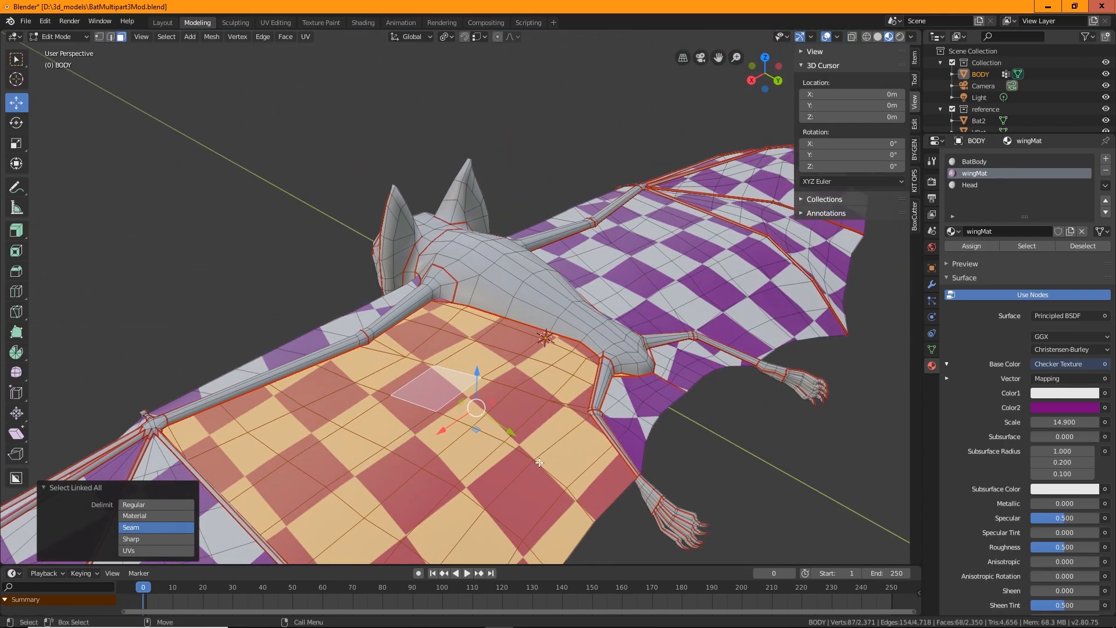
{"action": "key", "text": "ctrl+KP_Add"}
{"action": "key", "text": "ctrl+KP_Add"}
{"action": "key", "text": "ctrl+KP_Add"}
{"action": "key", "text": "ctrl+KP_Add"}
{"action": "key", "text": "ctrl+KP_Add"}
{"action": "key", "text": "ctrl+KP_Add"}
{"action": "key", "text": "ctrl+KP_Add"}
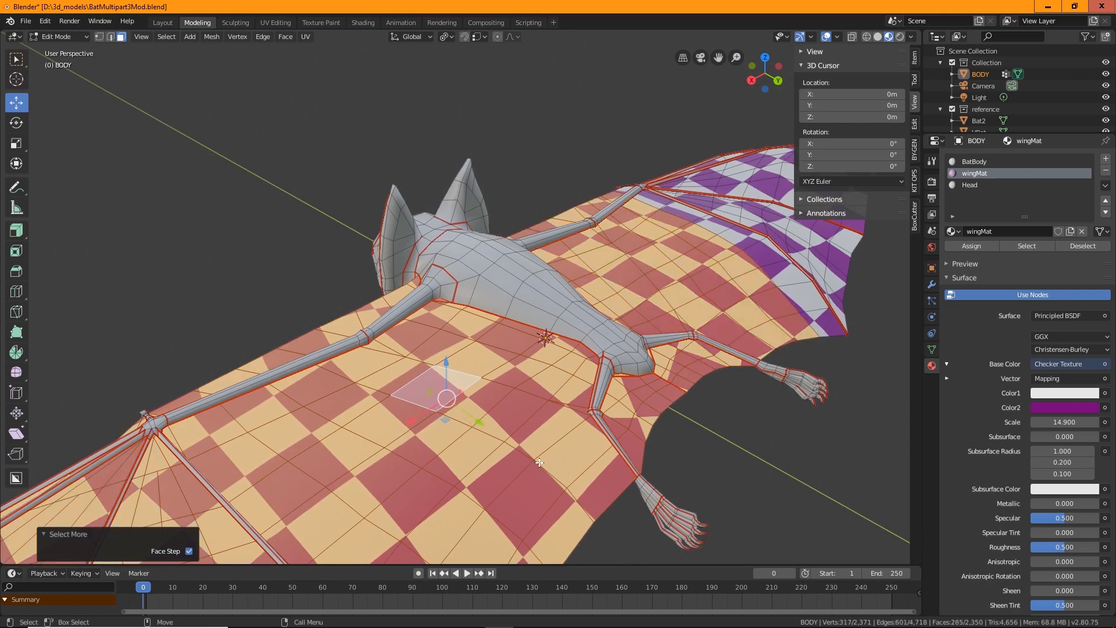
{"action": "middle_click_drag", "start_coordinate": [389, 452], "coordinate": [316, 289]}
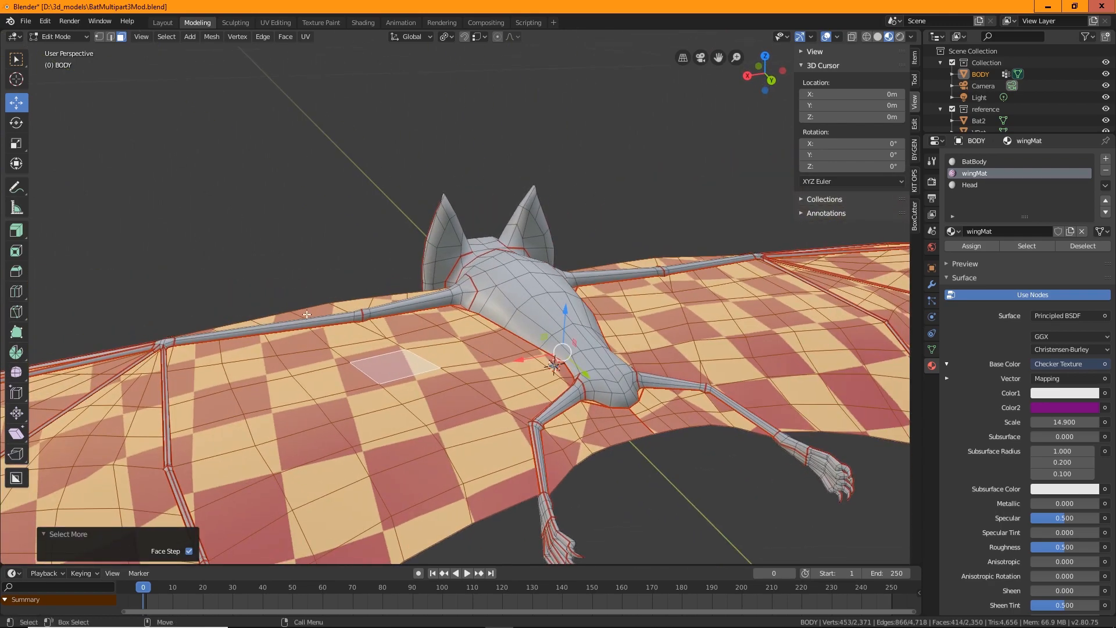
Separate the selected wing faces into a new mesh object
{"action": "right_click", "coordinate": [432, 394]}
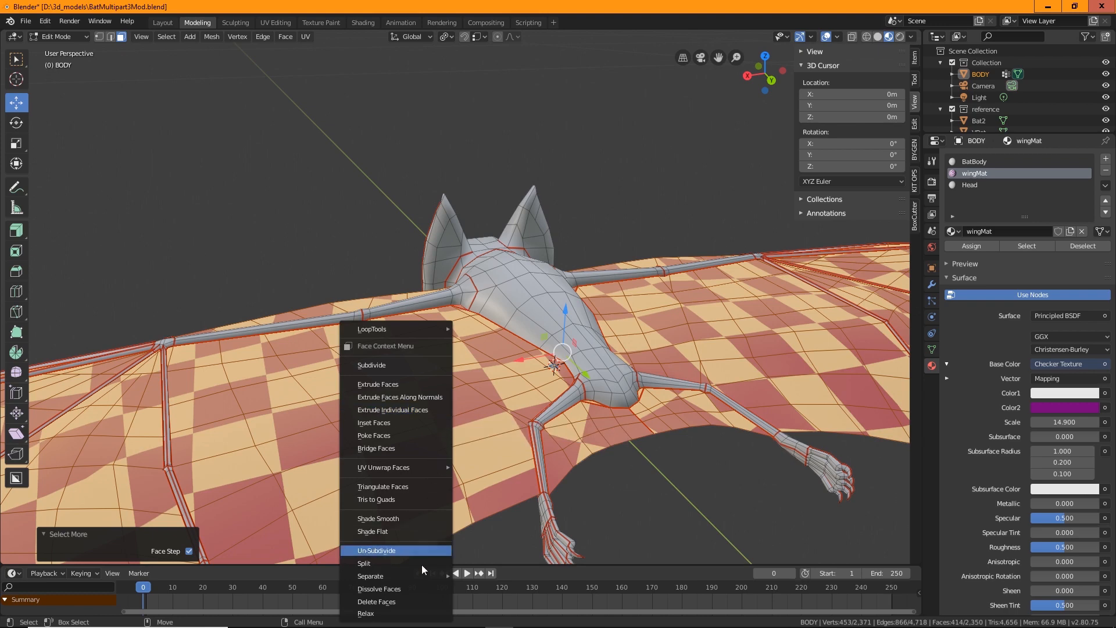
{"action": "left_click", "coordinate": [213, 37]}
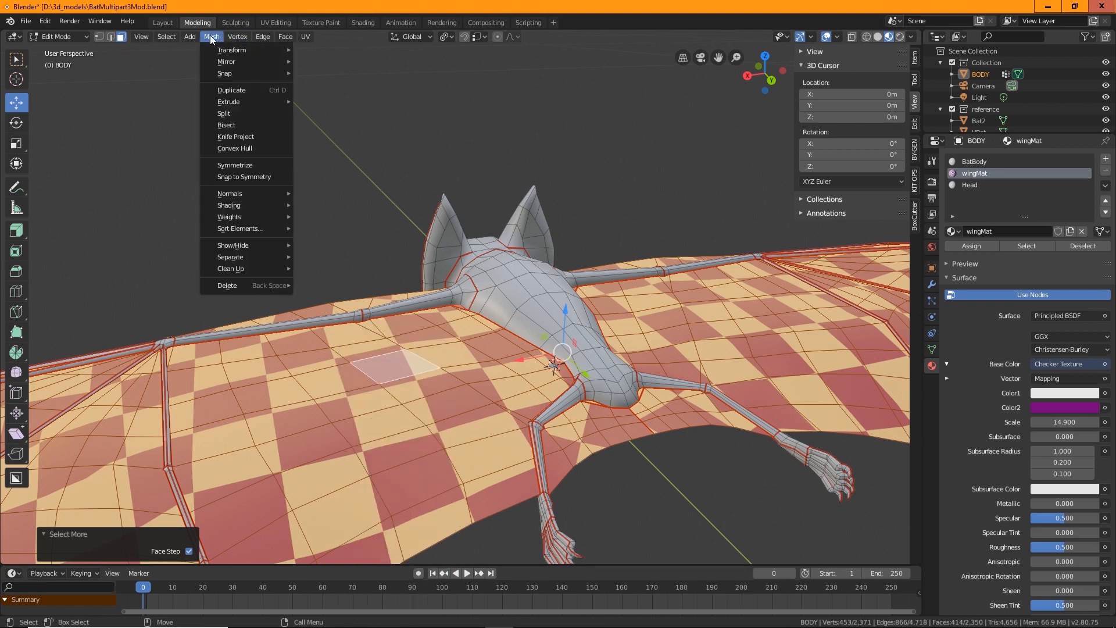
{"action": "mouse_move", "coordinate": [249, 256]}
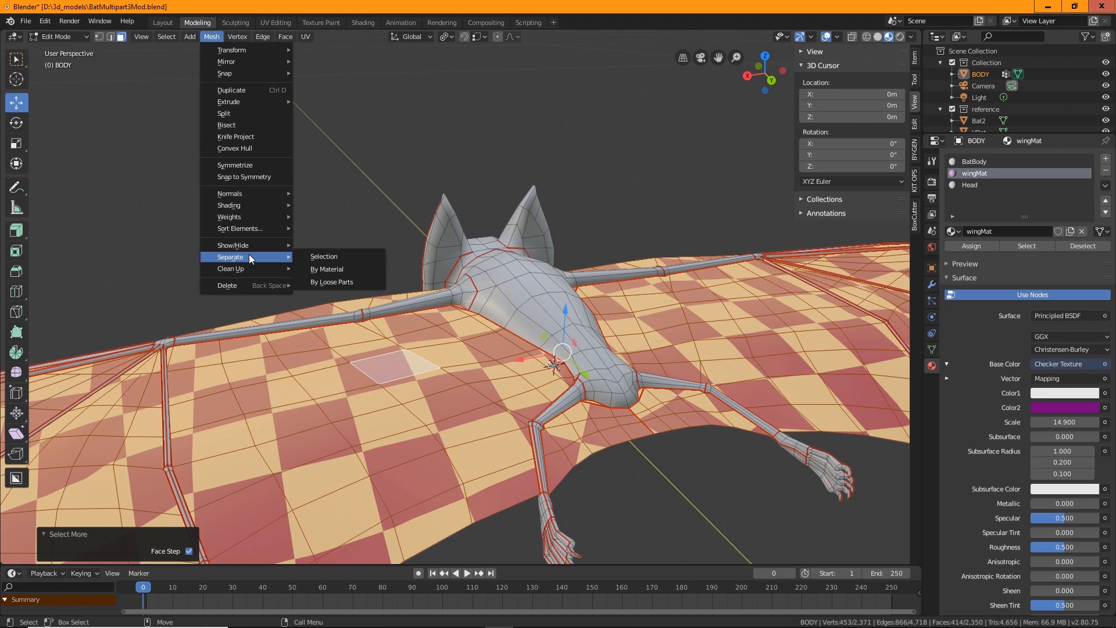
{"action": "left_click", "coordinate": [329, 256]}
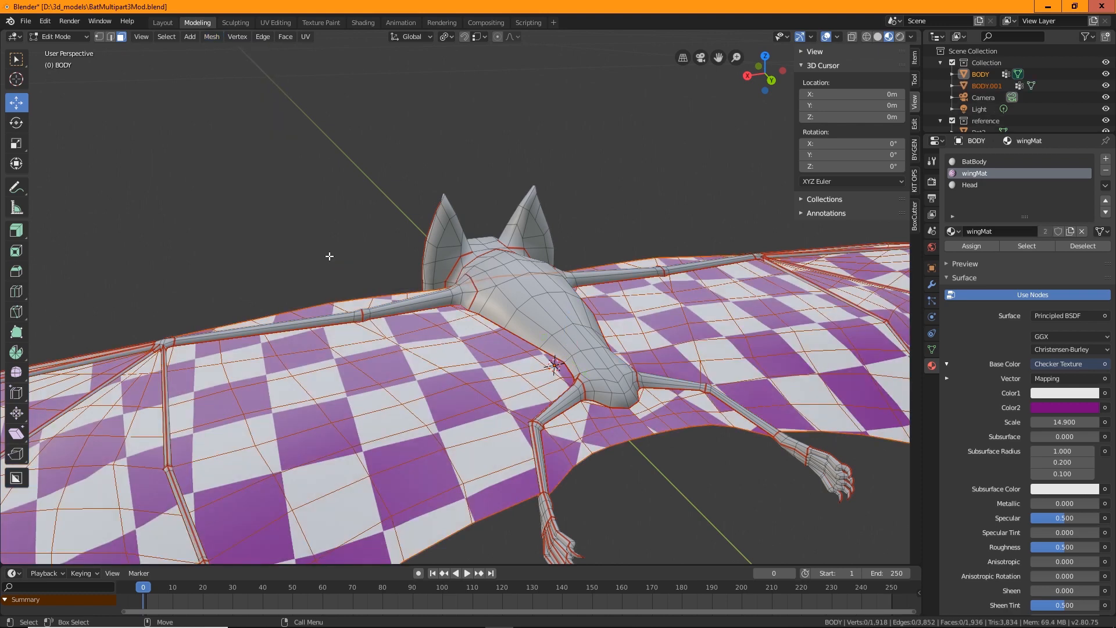
Rename the new separated object as Wings
{"action": "left_click", "coordinate": [991, 86]}
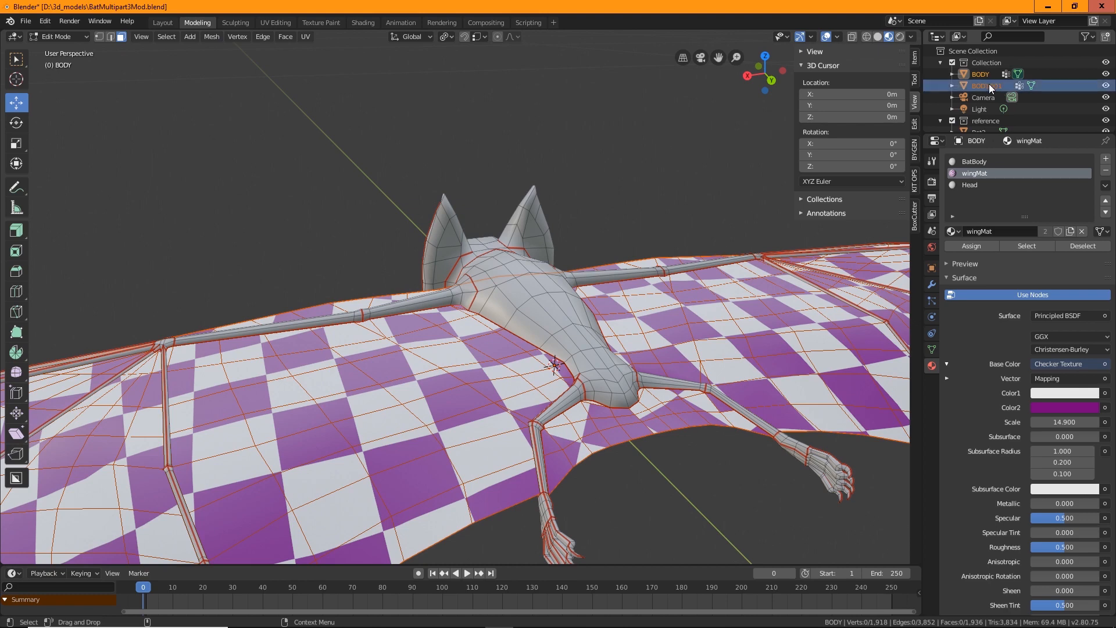
{"action": "double_click", "coordinate": [981, 86]}
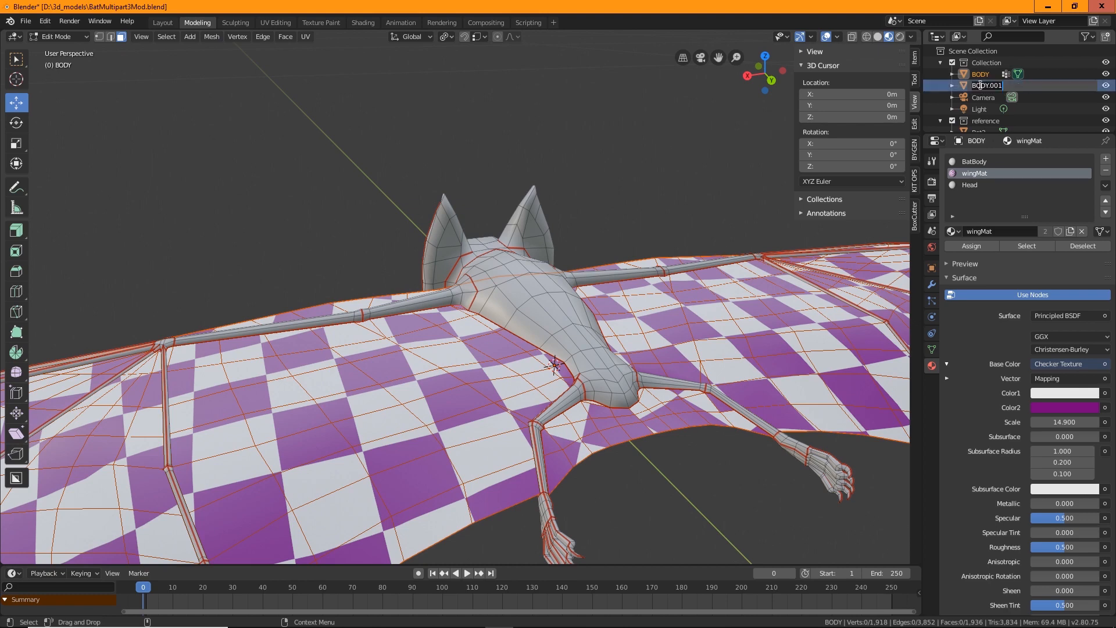
{"action": "type", "text": "Wings"}
{"action": "key", "text": "Return"}
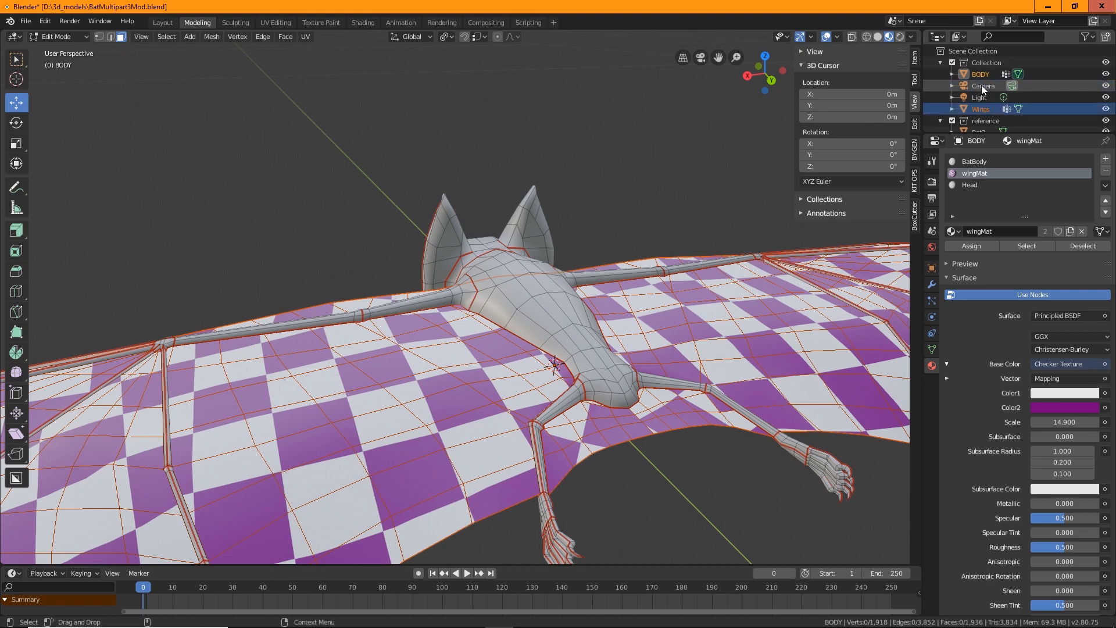
Try to remove the Head material slot from the body object while in Edit Mode
{"action": "left_click", "coordinate": [975, 163]}
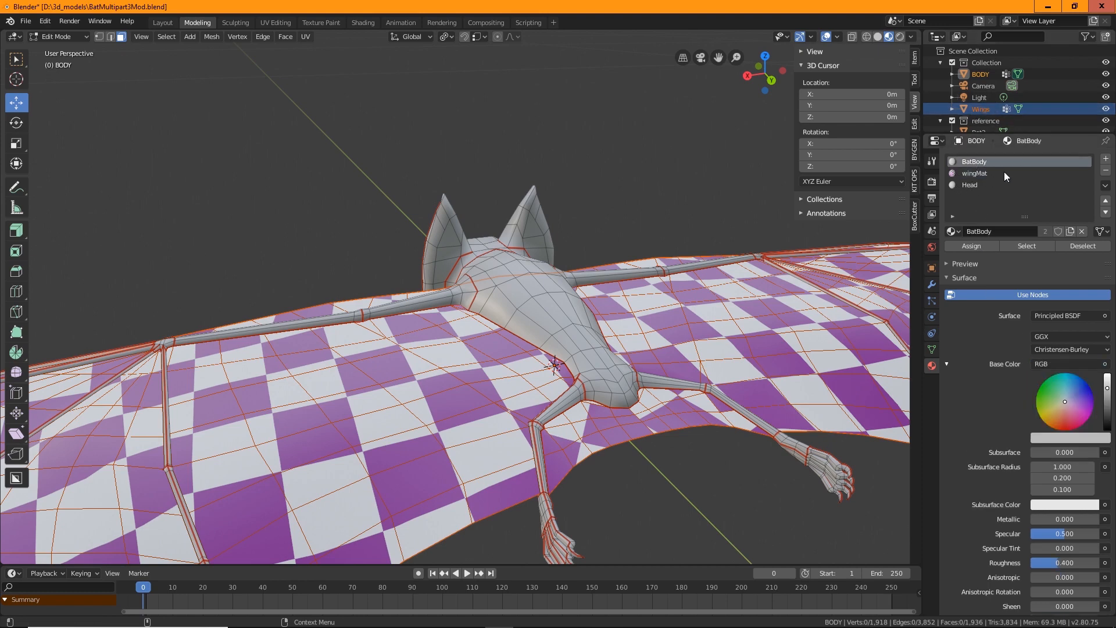
{"action": "left_click", "coordinate": [968, 186]}
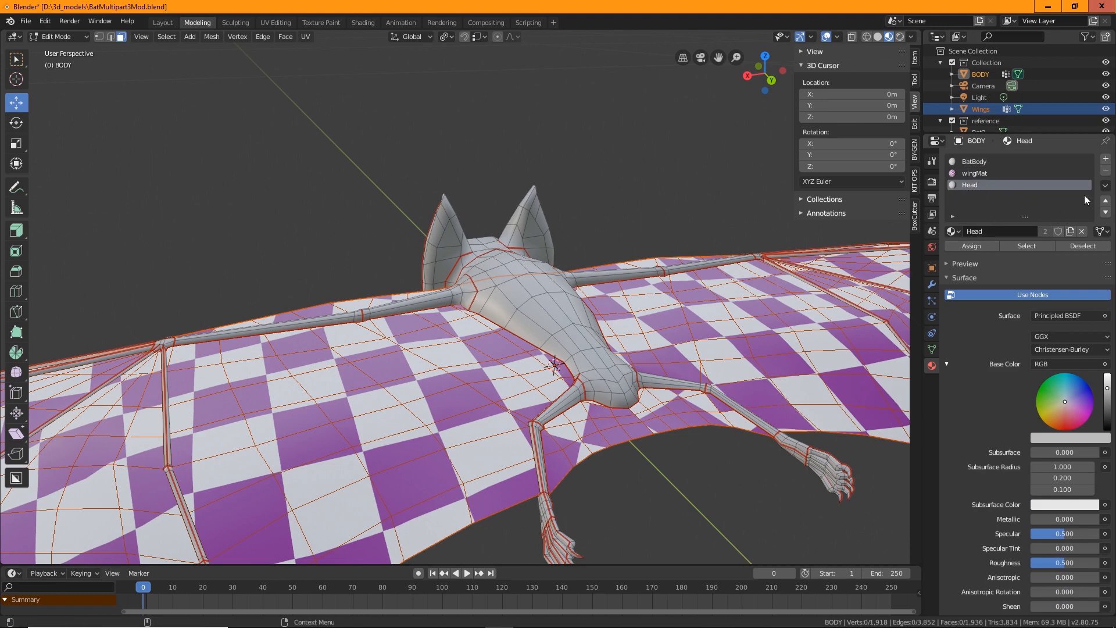
{"action": "left_click", "coordinate": [1106, 172]}
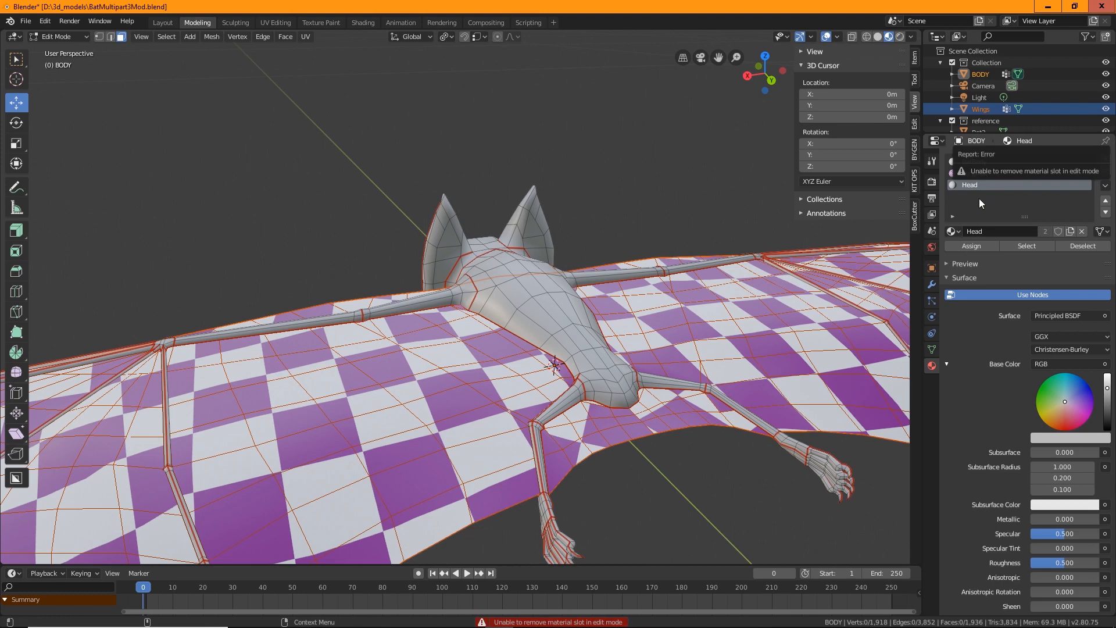
In Object Mode, select the Wings object and remove its Head material slot
{"action": "left_click", "coordinate": [52, 37]}
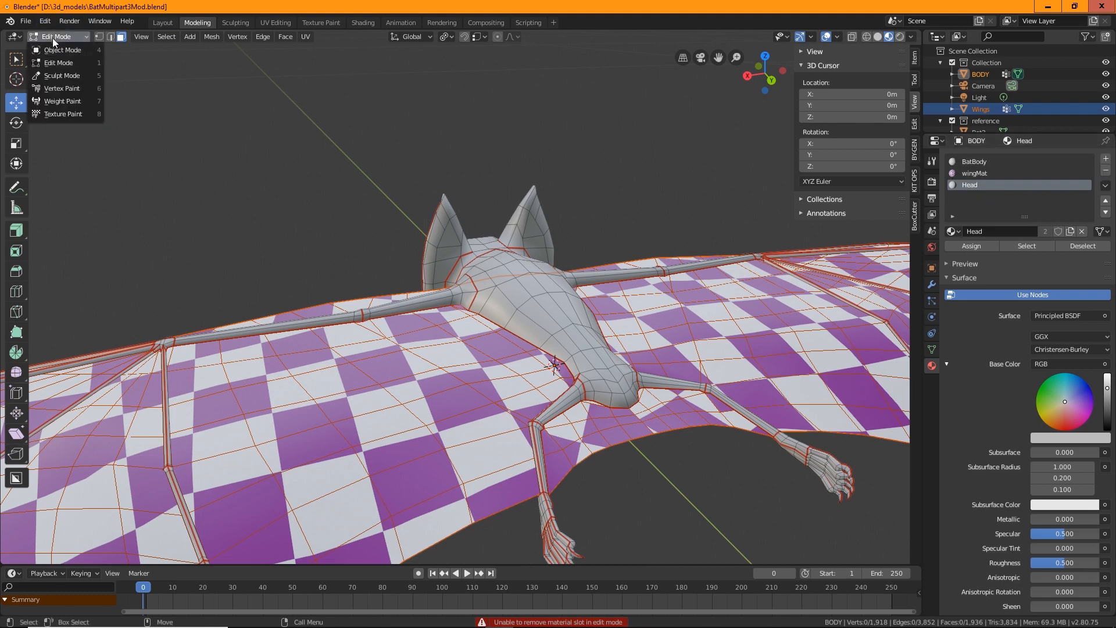
{"action": "left_click", "coordinate": [63, 50]}
{"action": "left_click", "coordinate": [829, 344]}
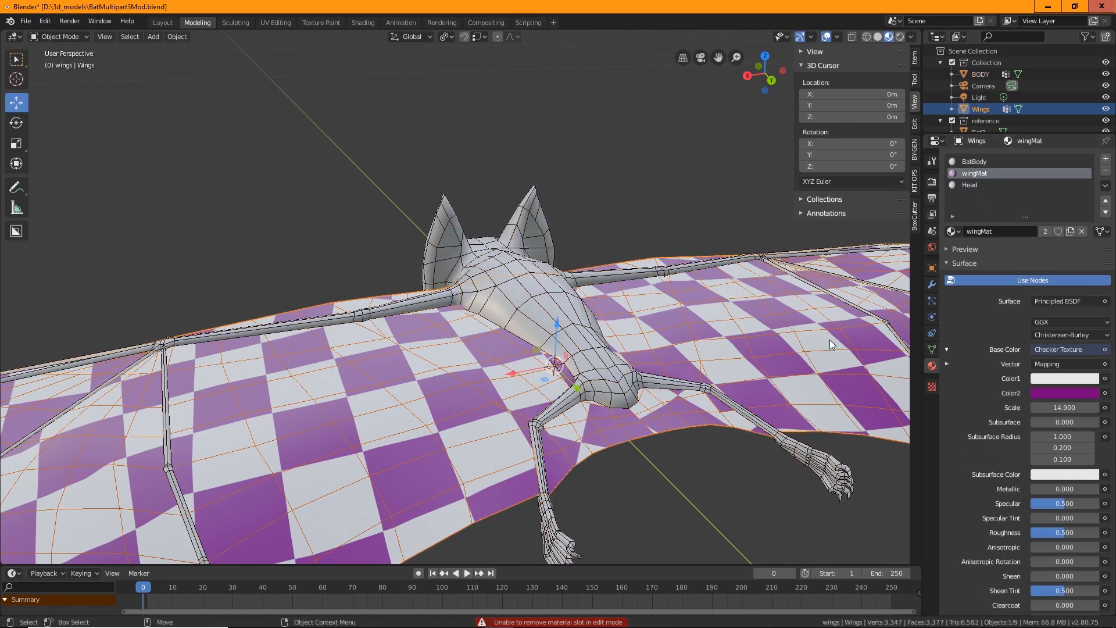
{"action": "left_click", "coordinate": [970, 185]}
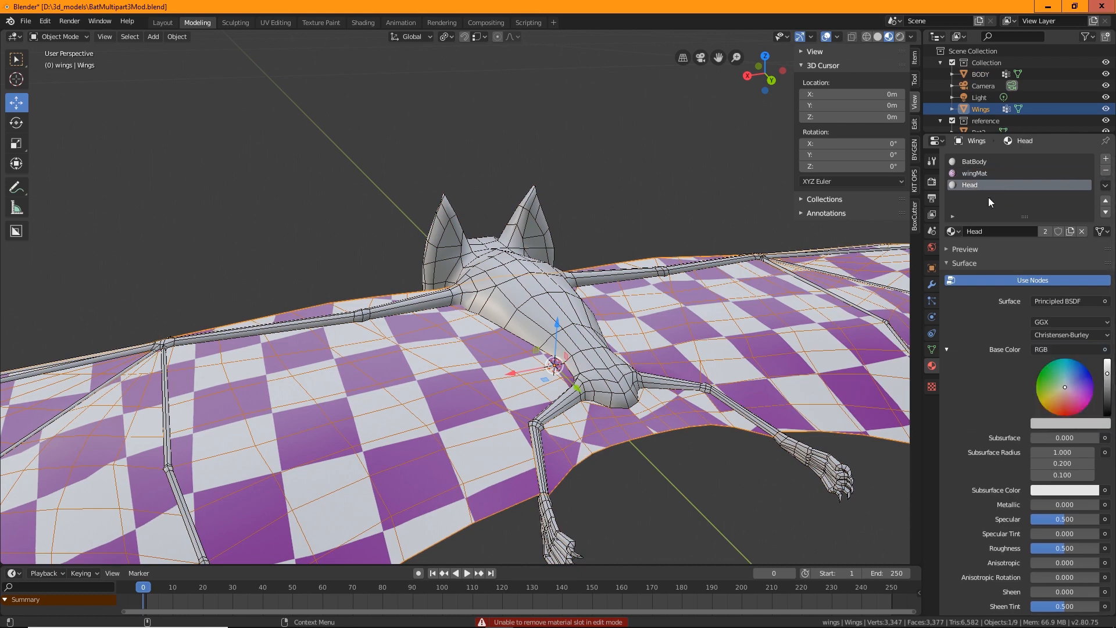
{"action": "left_click", "coordinate": [1106, 171]}
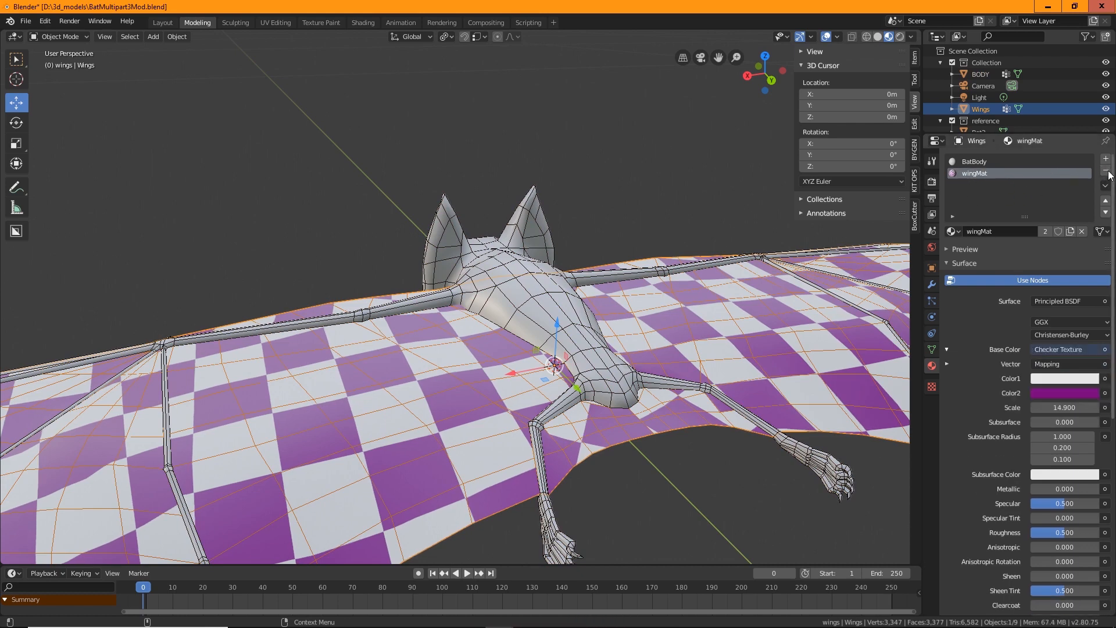
Remove the BatBody material slot from the Wings object
{"action": "left_click", "coordinate": [983, 162]}
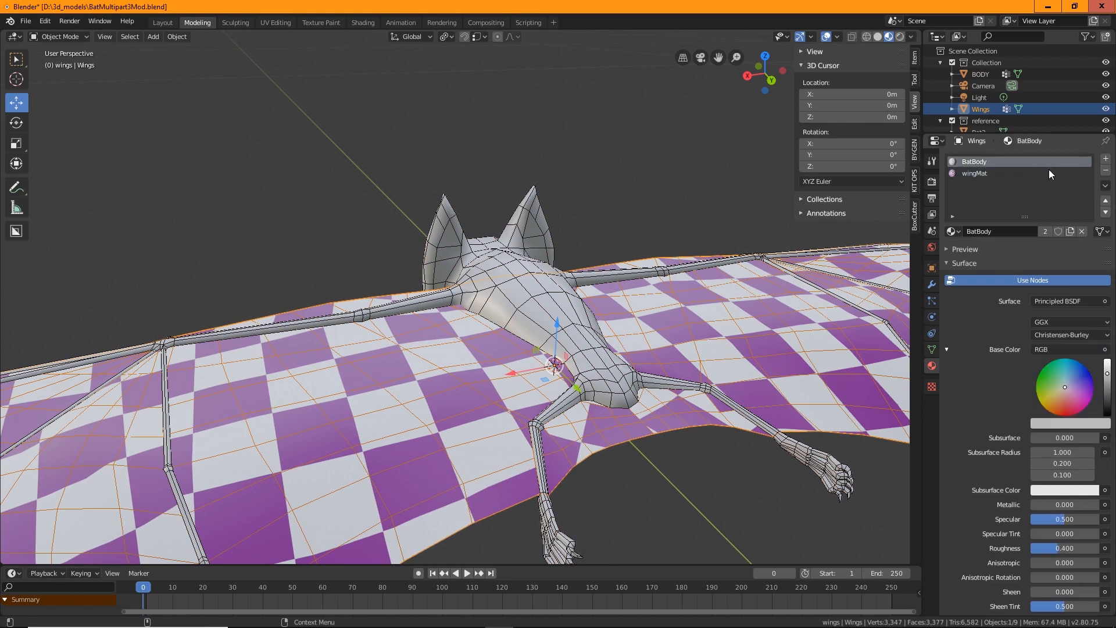
{"action": "left_click", "coordinate": [1106, 170]}
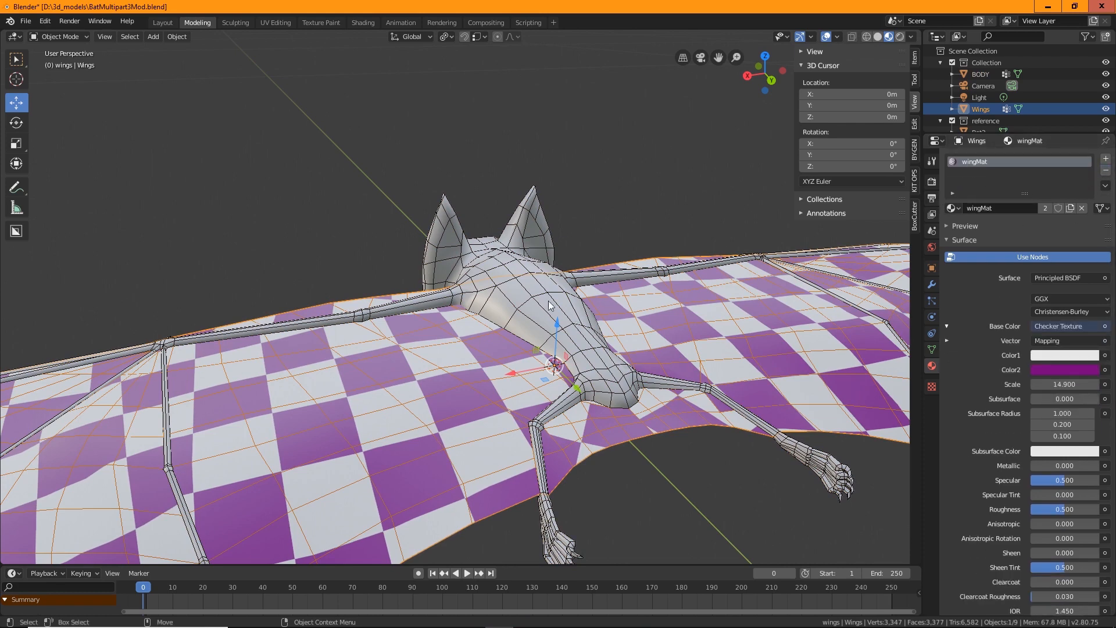
Select the body object and remove its wingMat material slot
{"action": "left_click", "coordinate": [530, 287]}
{"action": "left_click", "coordinate": [983, 173]}
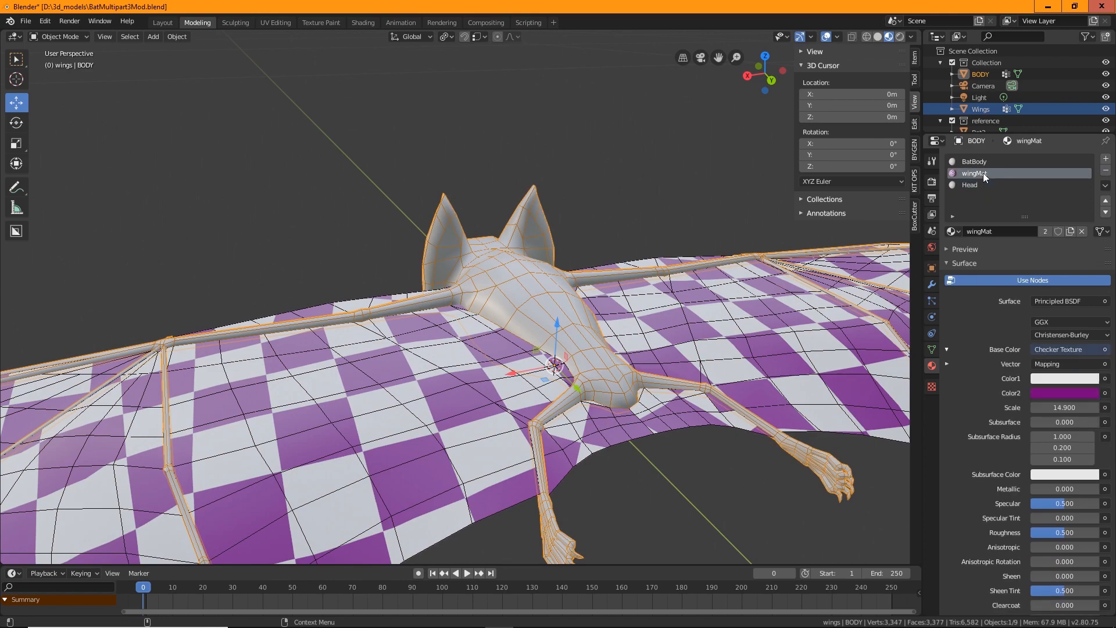
{"action": "left_click", "coordinate": [1106, 171]}
Orbit around the model, selecting the body and then the wings, to inspect the separated parts
{"action": "left_click", "coordinate": [325, 187]}
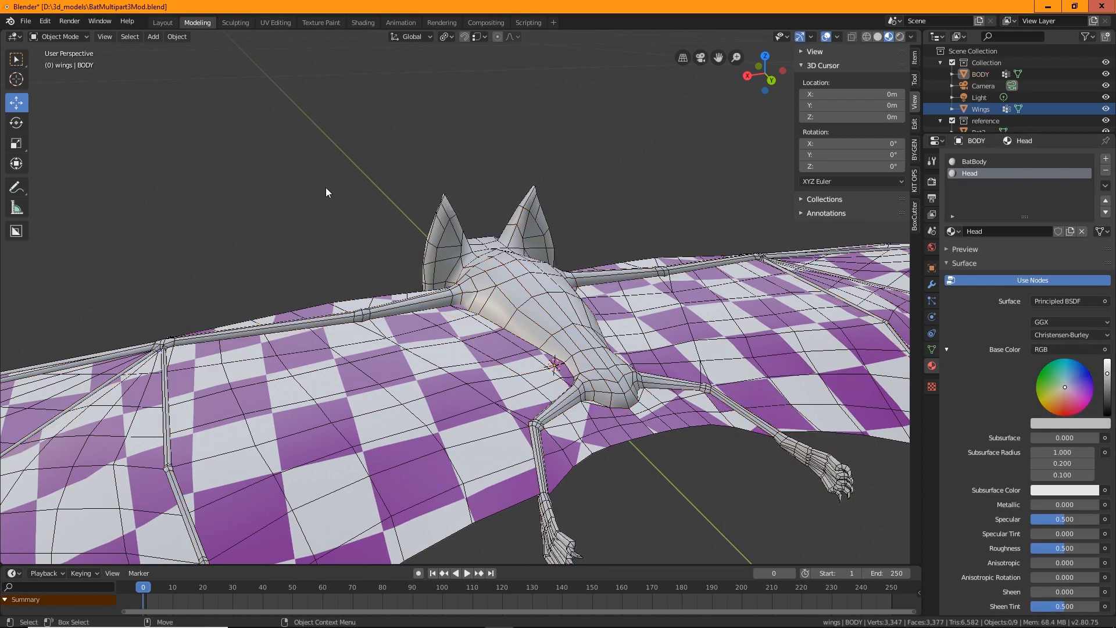
{"action": "middle_click_drag", "start_coordinate": [326, 188], "coordinate": [417, 317]}
{"action": "scroll", "coordinate": [614, 338], "scroll_direction": "down", "scroll_amount": 4}
{"action": "left_click", "coordinate": [403, 348]}
{"action": "scroll", "coordinate": [403, 348], "scroll_direction": "up", "scroll_amount": 4}
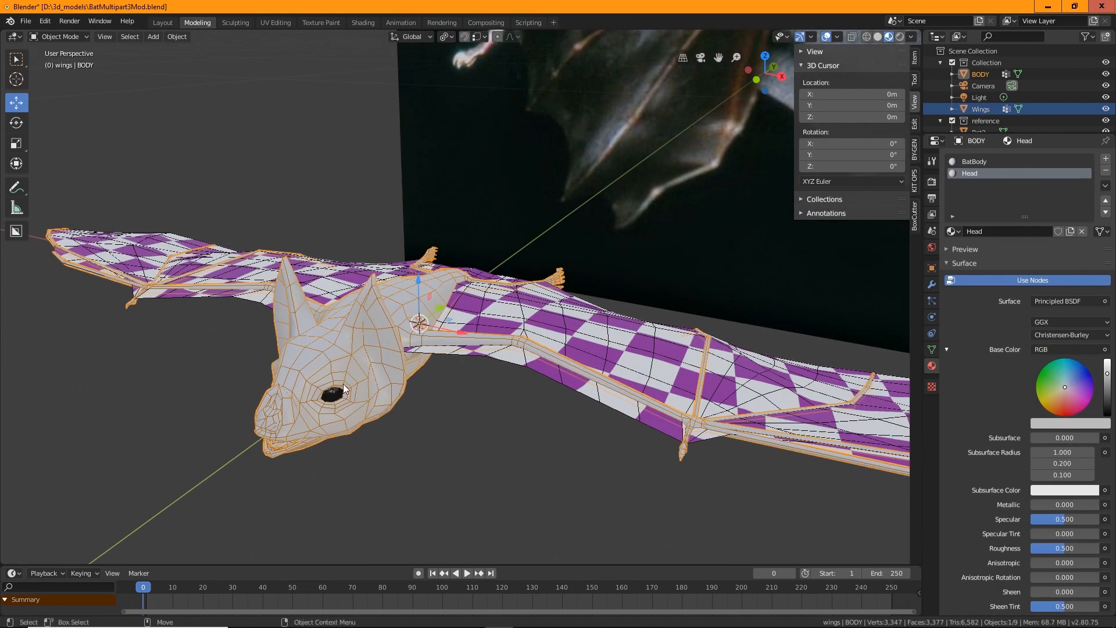
{"action": "middle_click_drag", "start_coordinate": [470, 383], "coordinate": [514, 333]}
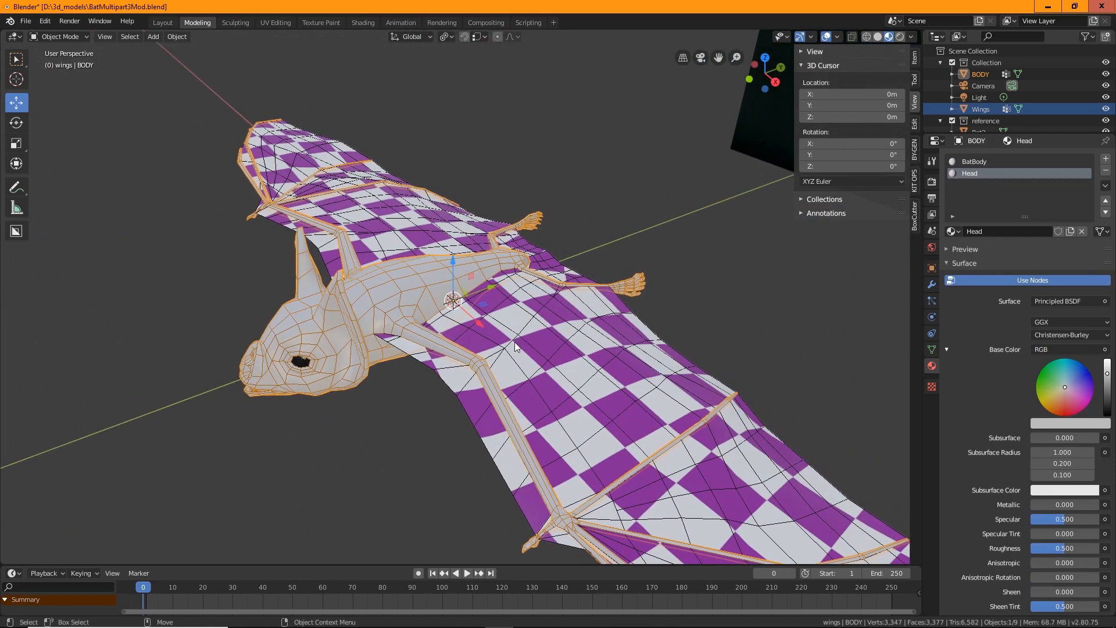
{"action": "middle_click_drag", "start_coordinate": [515, 346], "coordinate": [541, 326]}
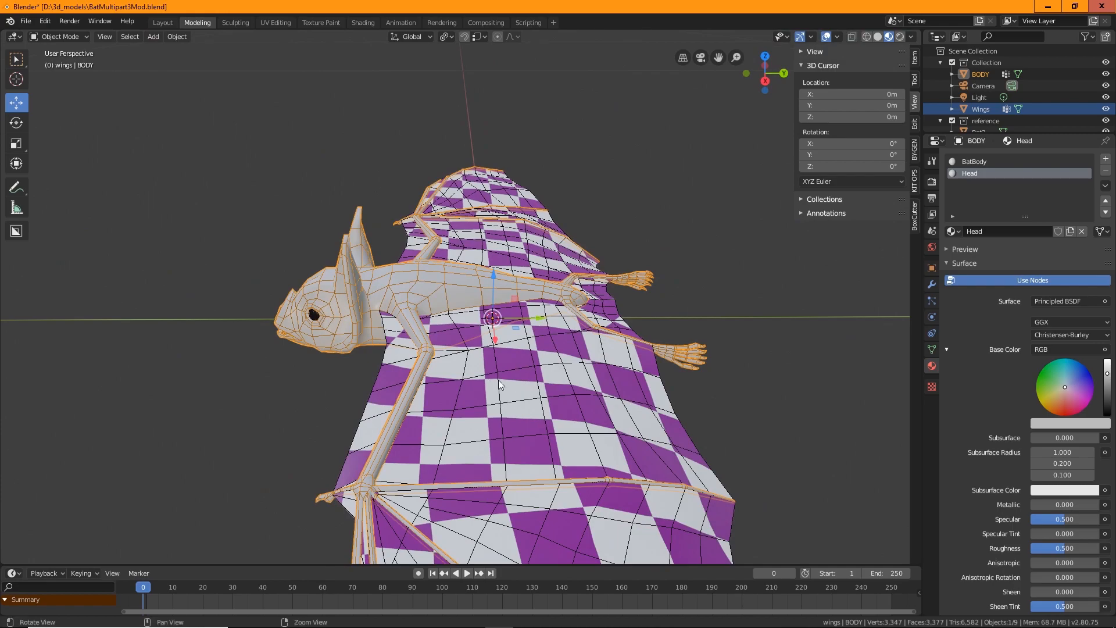
{"action": "middle_click_drag", "start_coordinate": [498, 379], "coordinate": [528, 311]}
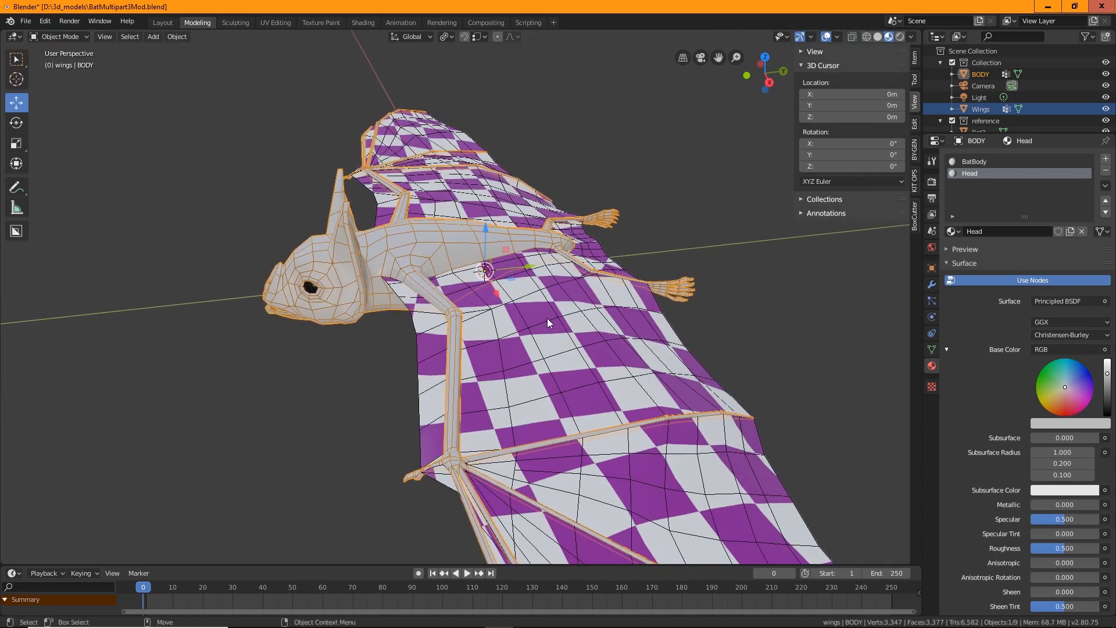
{"action": "left_click", "coordinate": [547, 319]}
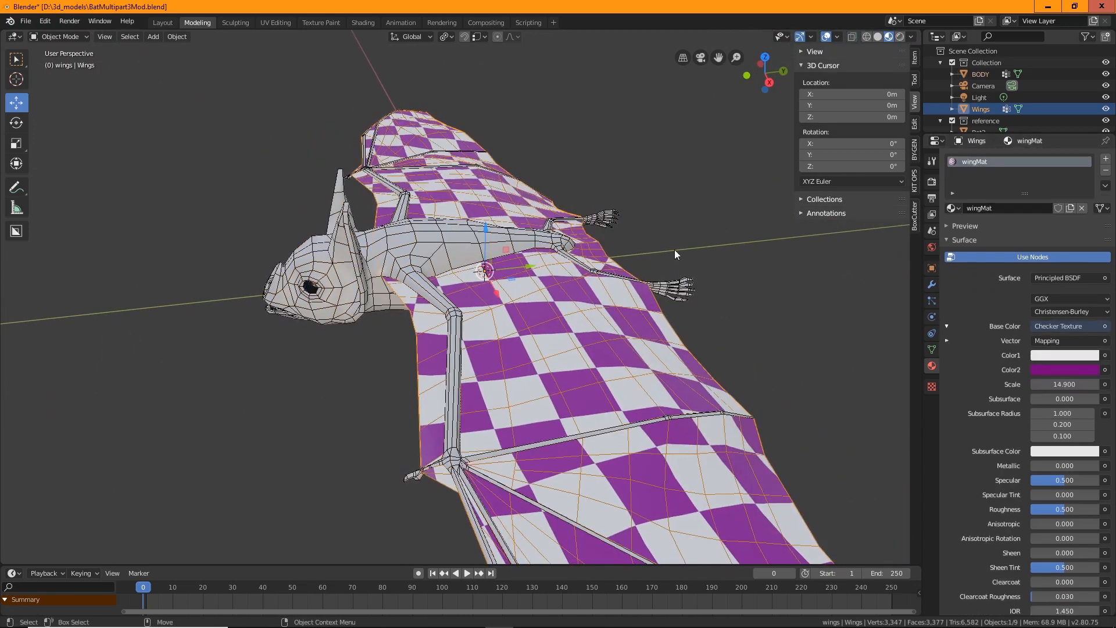
Rename the Sphere object in the wings collection as L_eye
{"action": "scroll", "coordinate": [993, 116], "scroll_direction": "down", "scroll_amount": 3}
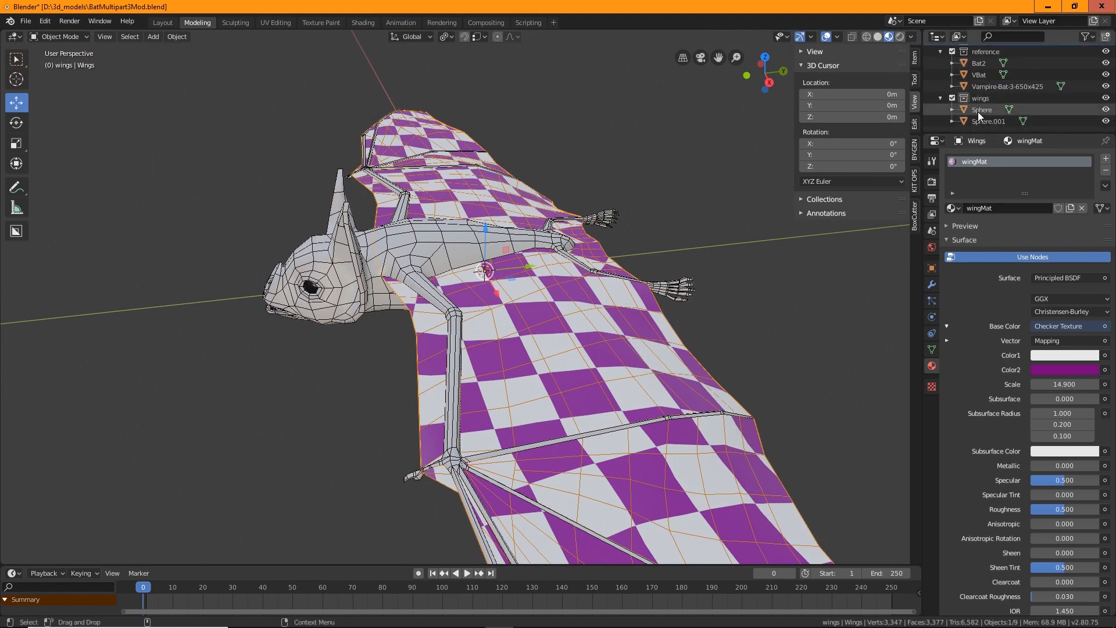
{"action": "double_click", "coordinate": [978, 111]}
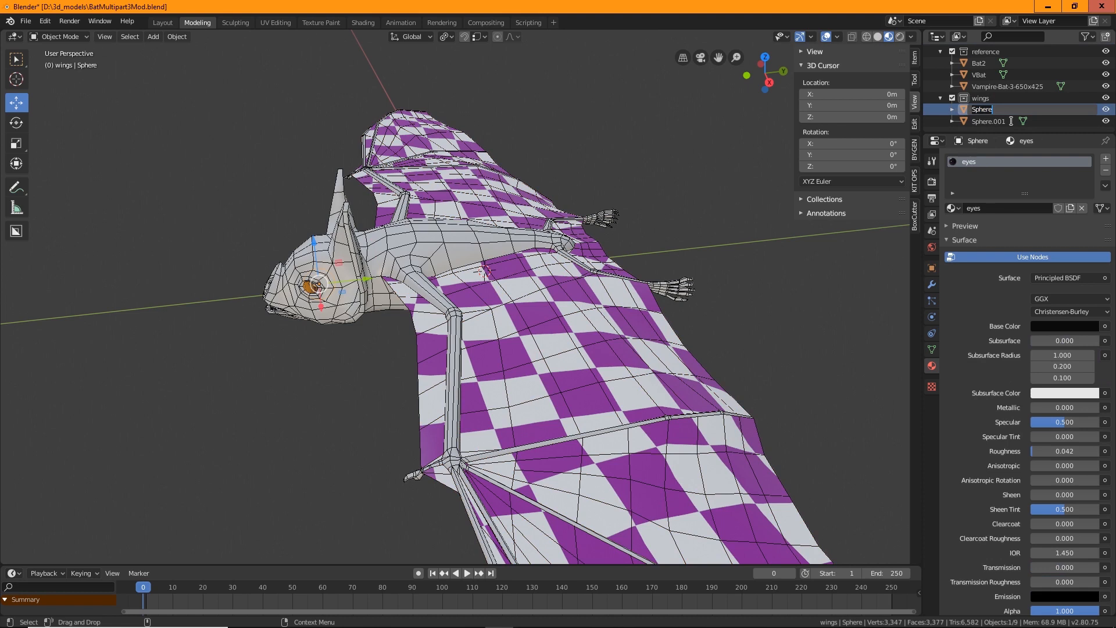
{"action": "type", "text": "ey"}
{"action": "type", "text": "e"}
{"action": "key", "text": "Return"}
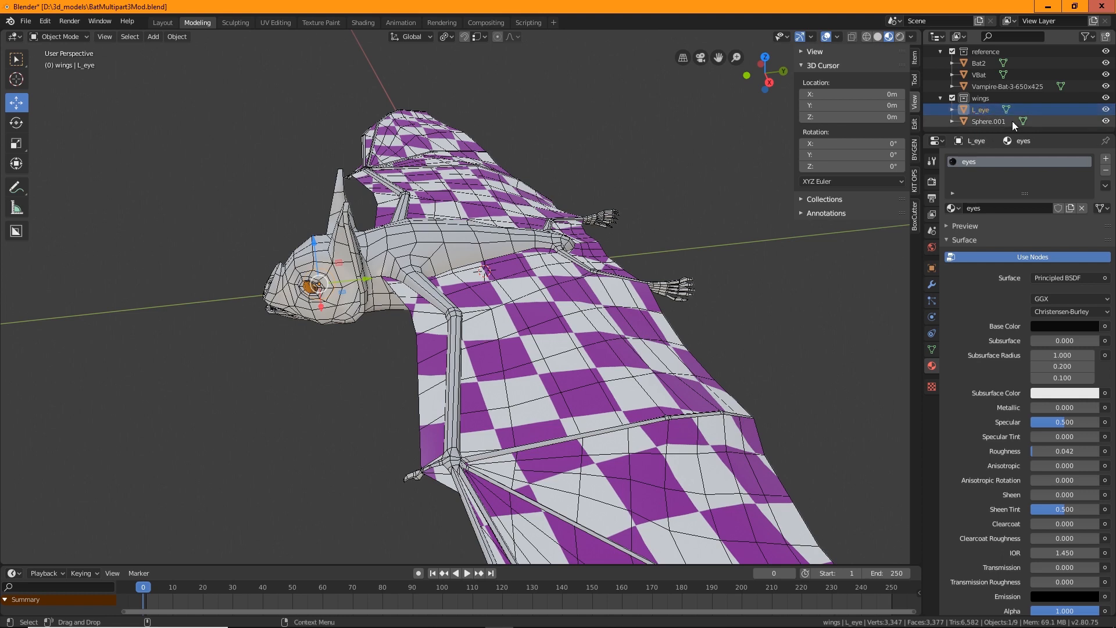
Rename the Sphere.001 object as R_eye
{"action": "double_click", "coordinate": [988, 121]}
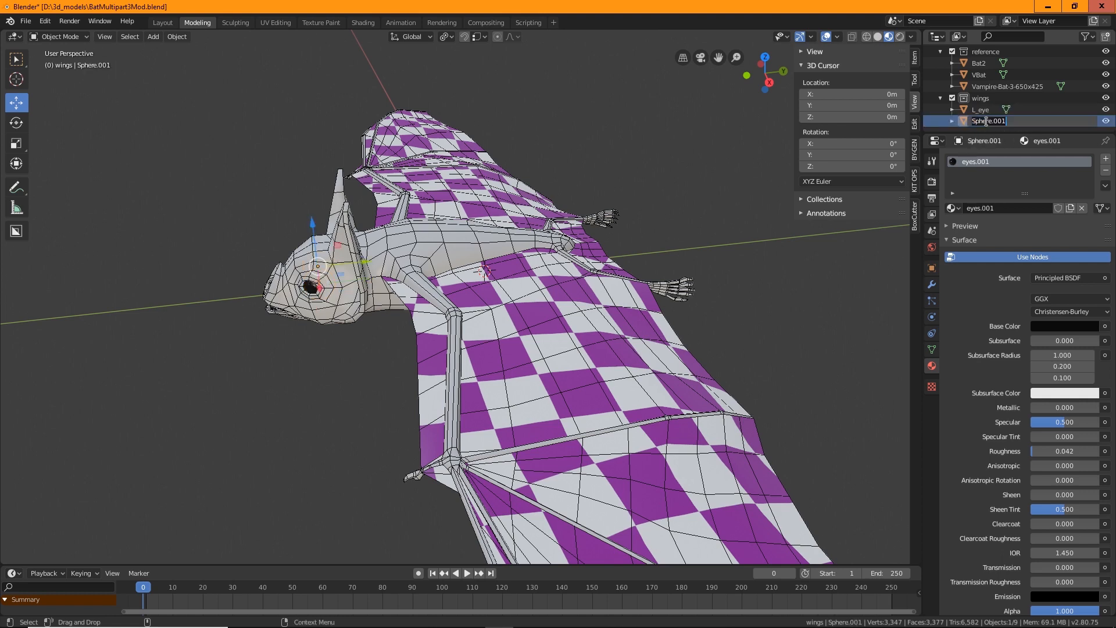
{"action": "type", "text": "R_eye"}
{"action": "key", "text": "Return"}
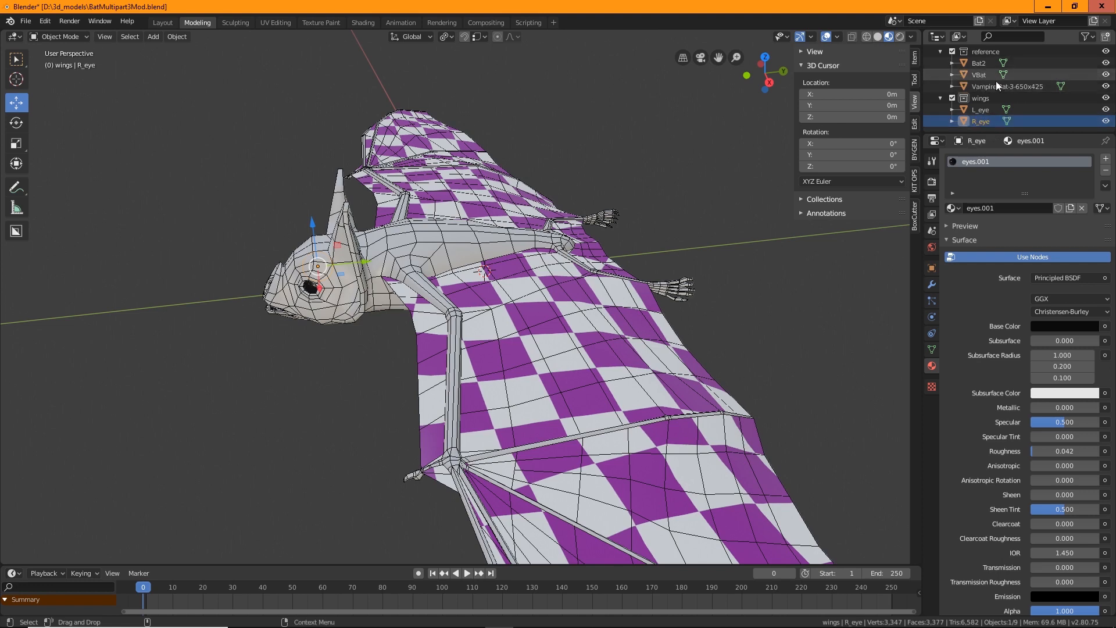
Exclude the reference collection and move the Wings object into the wings collection
{"action": "scroll", "coordinate": [986, 87], "scroll_direction": "up", "scroll_amount": 3}
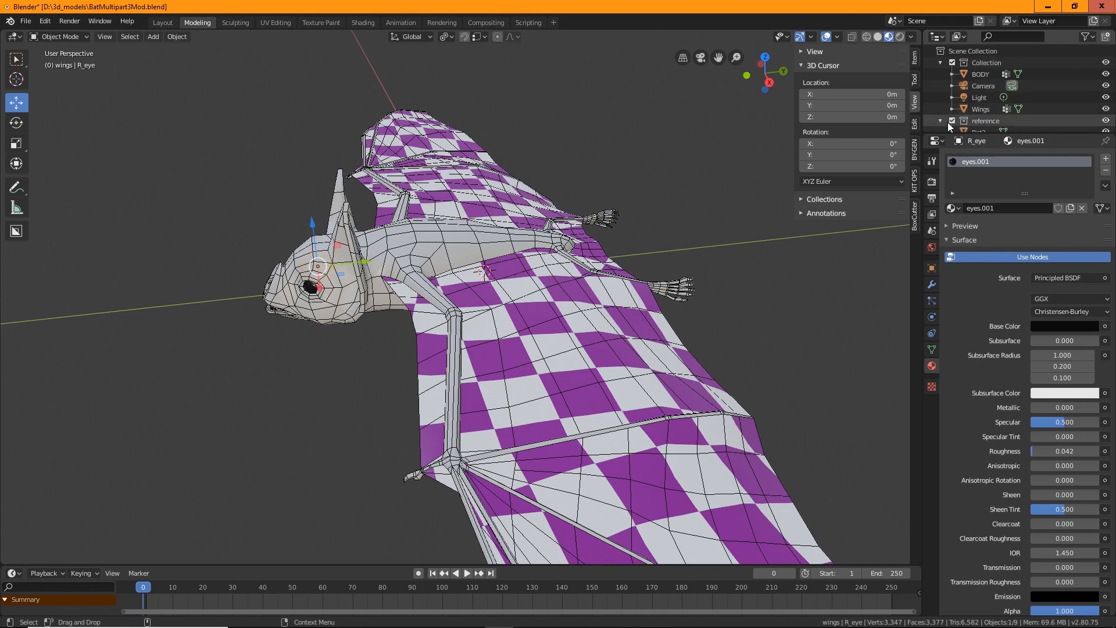
{"action": "left_click", "coordinate": [952, 121]}
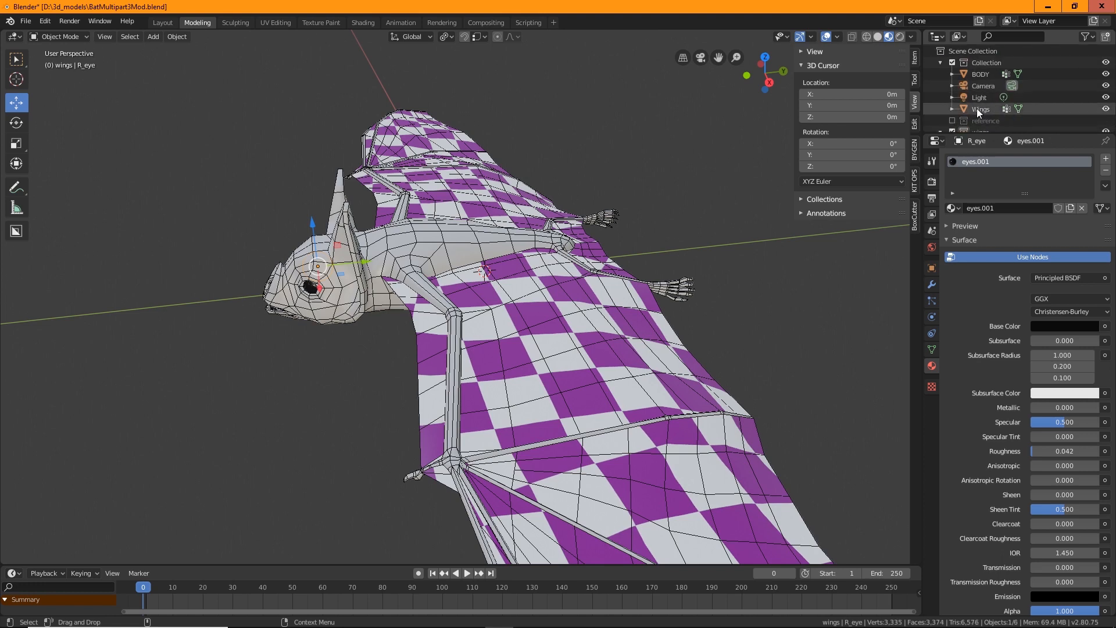
{"action": "scroll", "coordinate": [977, 108], "scroll_direction": "down", "scroll_amount": 2}
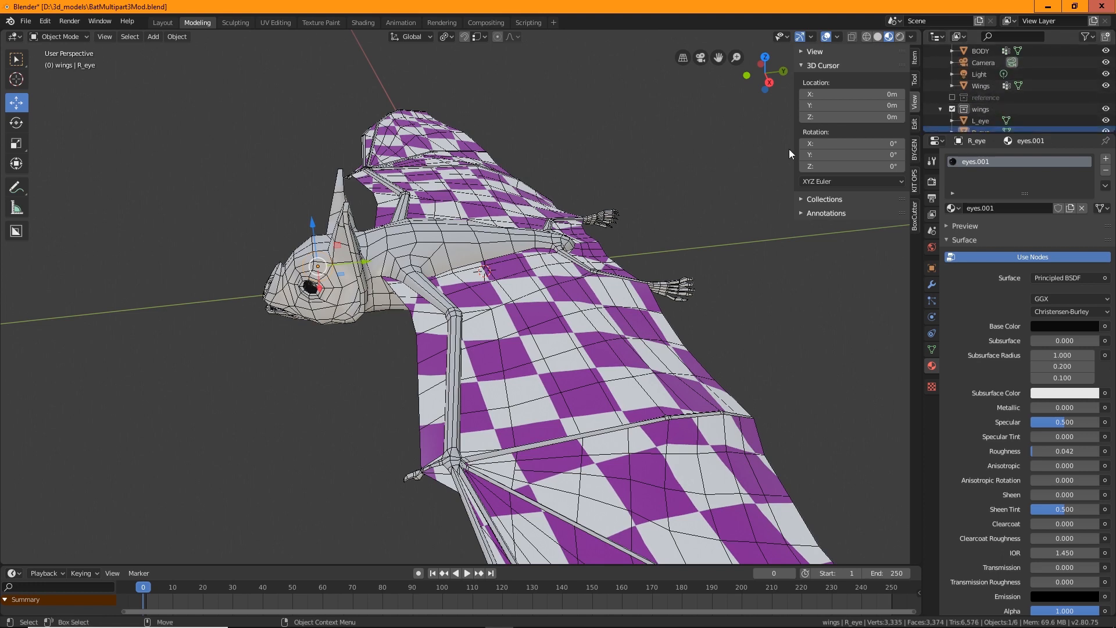
{"action": "left_click_drag", "start_coordinate": [982, 88], "coordinate": [978, 118]}
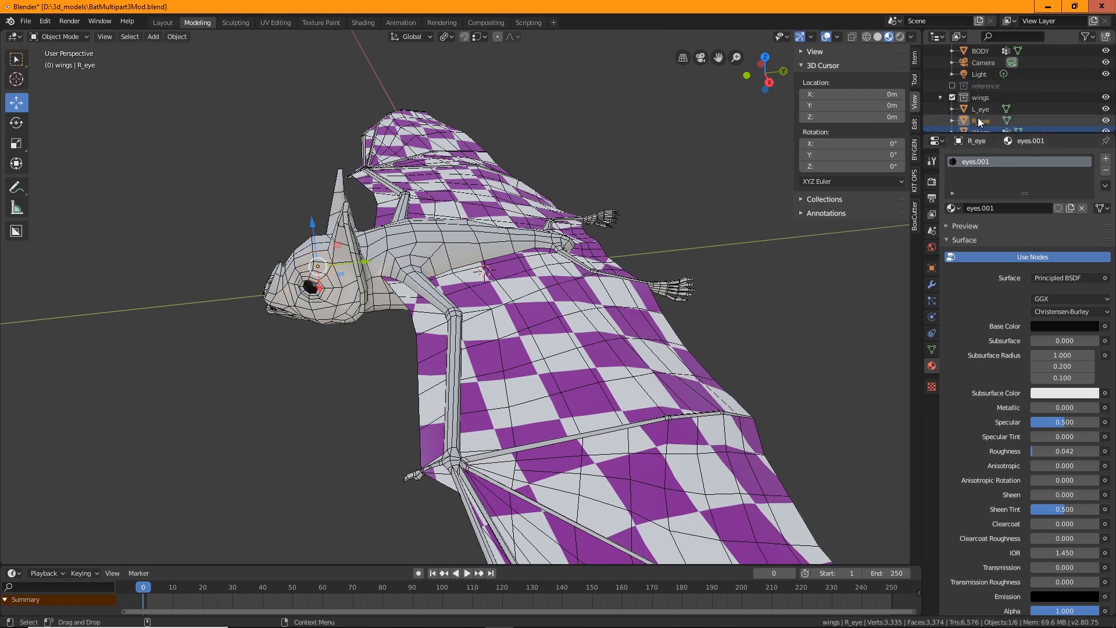
Exclude the wings collection from the view layer
{"action": "left_click", "coordinate": [953, 97]}
{"action": "scroll", "coordinate": [948, 102], "scroll_direction": "up", "scroll_amount": 2}
{"action": "middle_click_drag", "start_coordinate": [226, 271], "coordinate": [573, 303]}
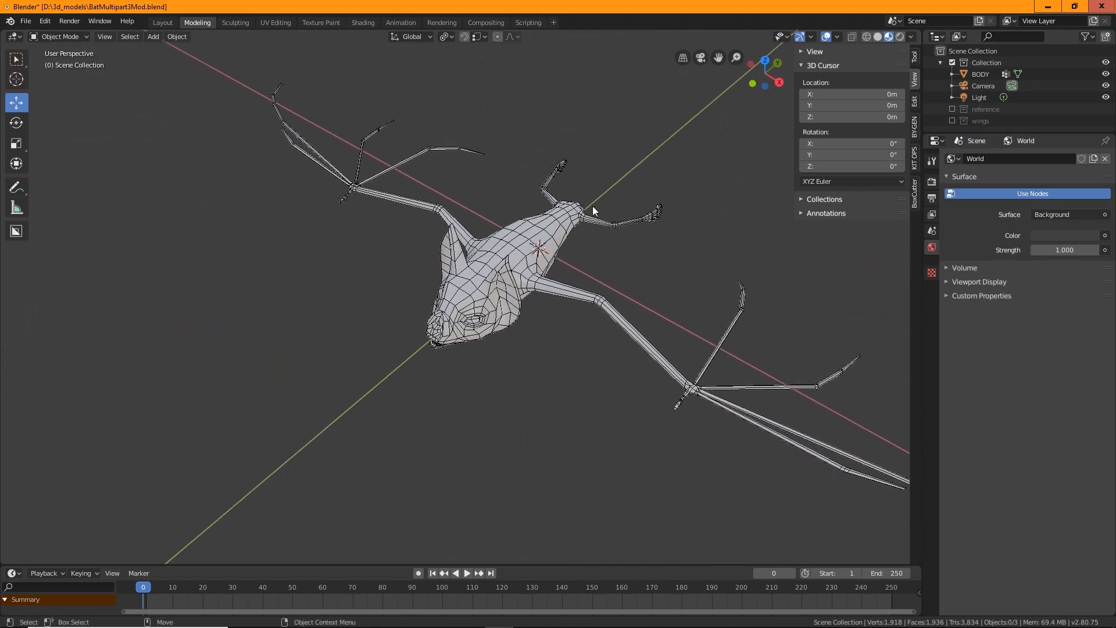
{"action": "middle_click_drag", "start_coordinate": [615, 346], "coordinate": [498, 323]}
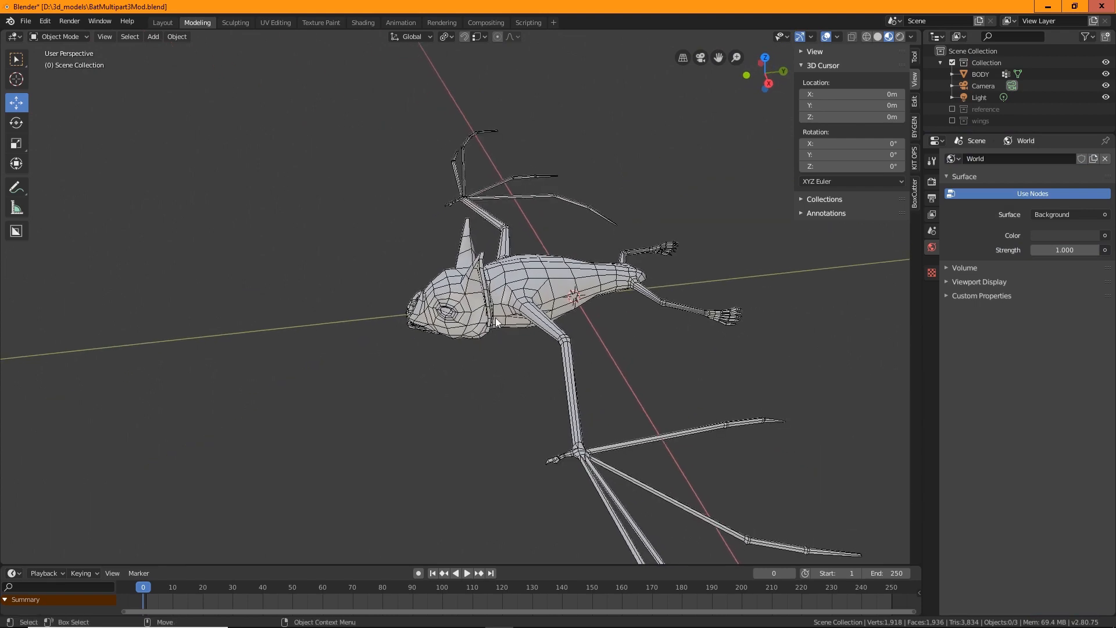
{"action": "middle_click_drag", "start_coordinate": [648, 319], "coordinate": [835, 99]}
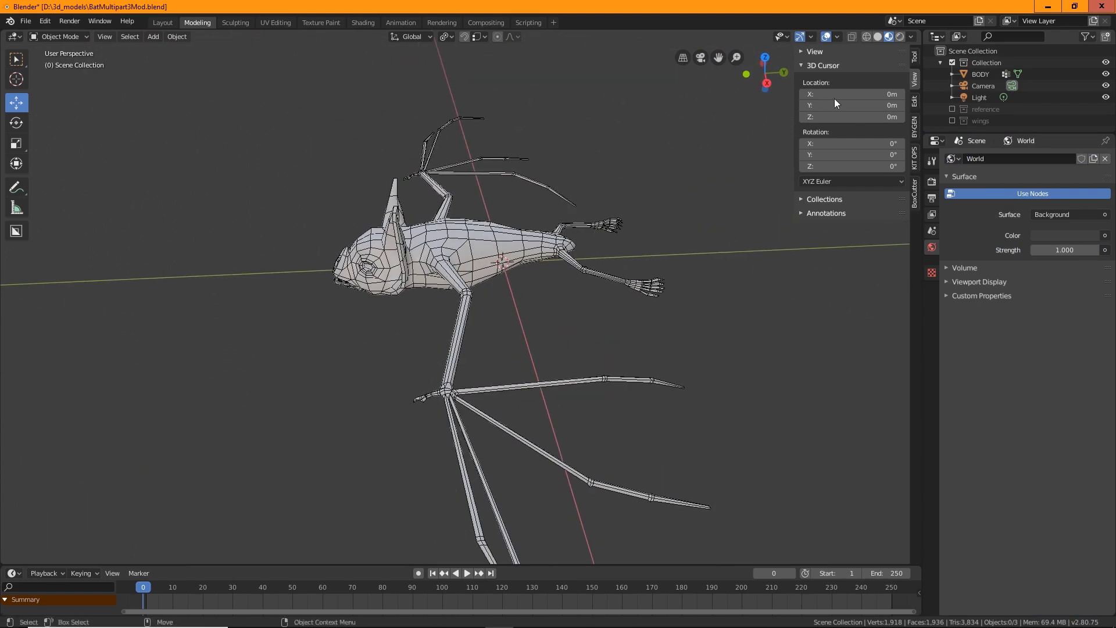
Make Collection the active collection and add an armature to the scene
{"action": "left_click", "coordinate": [987, 62]}
{"action": "left_click_drag", "start_coordinate": [550, 342], "coordinate": [560, 339], "text": "alt"}
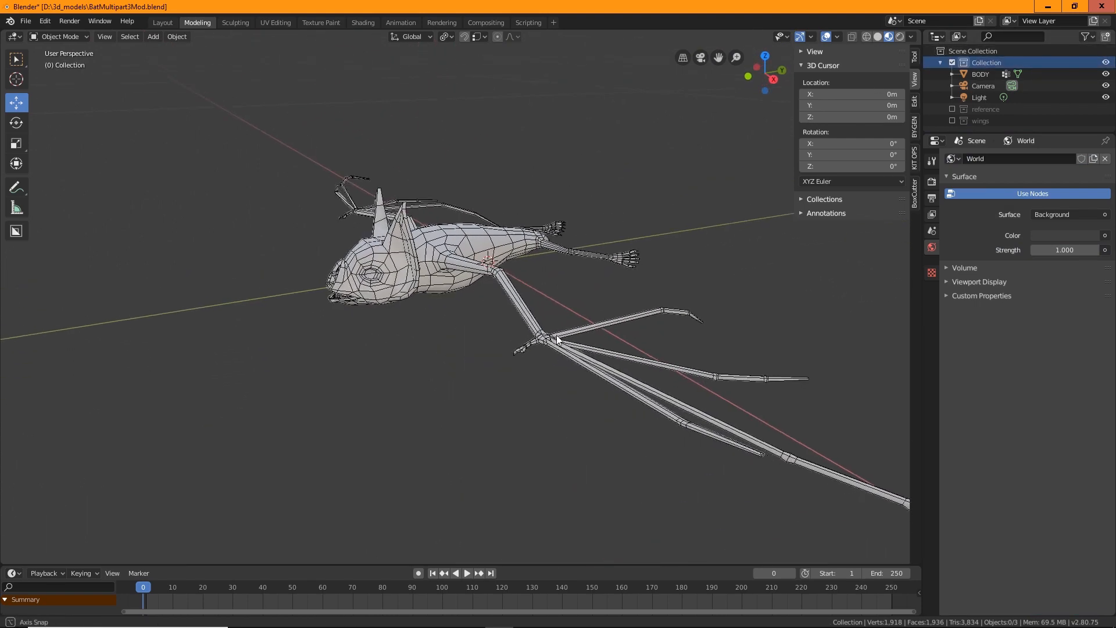
{"action": "scroll", "coordinate": [524, 340], "scroll_direction": "up", "scroll_amount": 3}
{"action": "middle_click_drag", "start_coordinate": [487, 326], "coordinate": [478, 393], "text": "alt"}
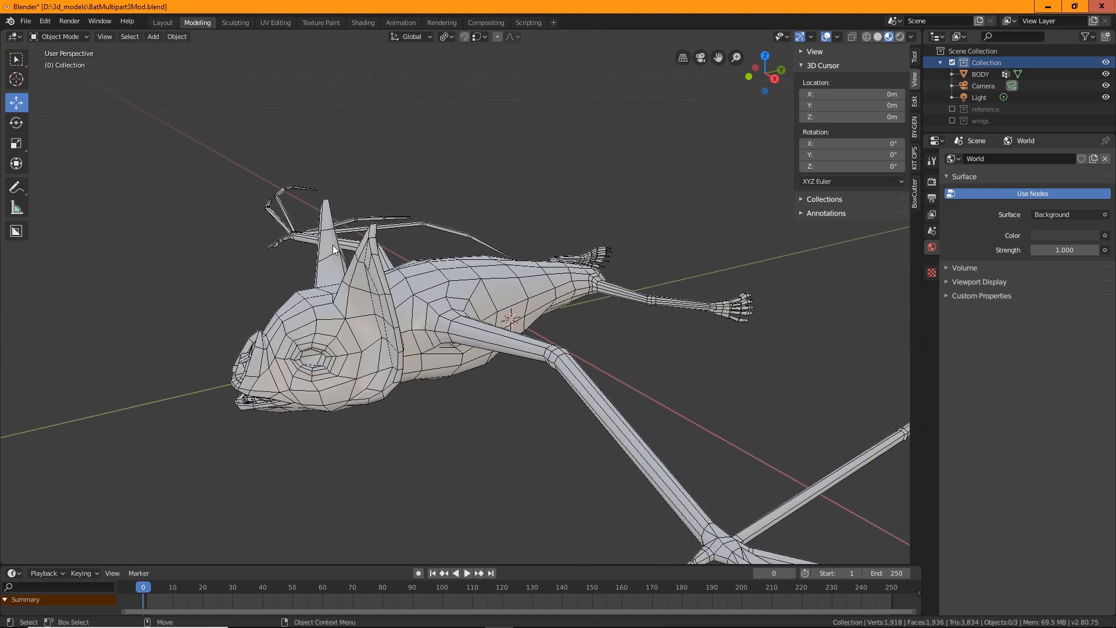
{"action": "left_click", "coordinate": [153, 37]}
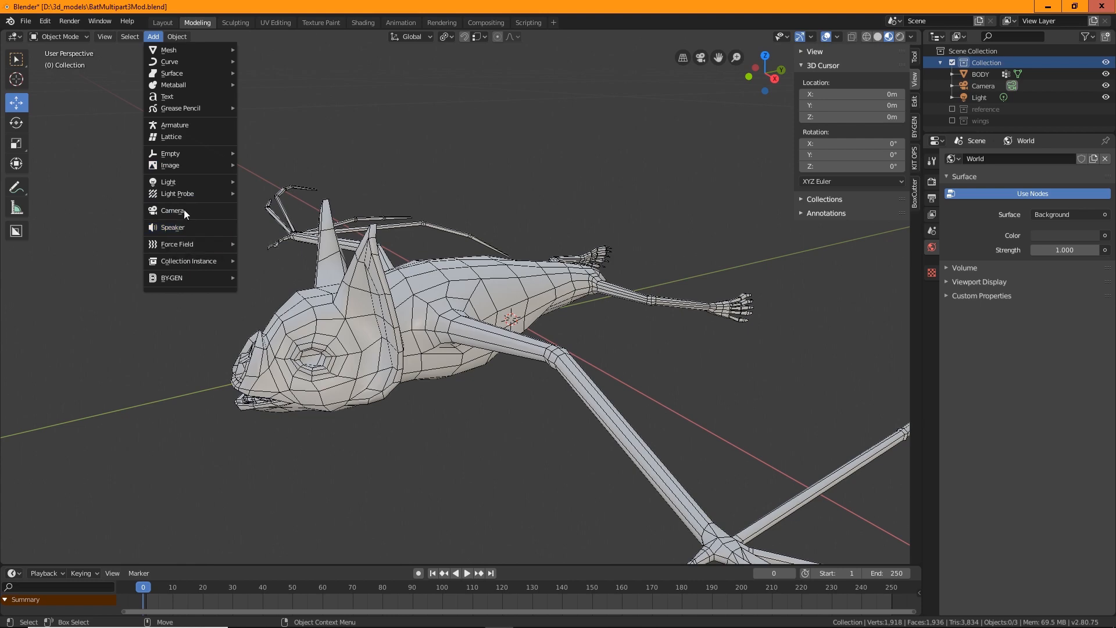
{"action": "left_click", "coordinate": [184, 131]}
Select the armature and switch it into Edit Mode
{"action": "scroll", "coordinate": [491, 316], "scroll_direction": "down", "scroll_amount": 5}
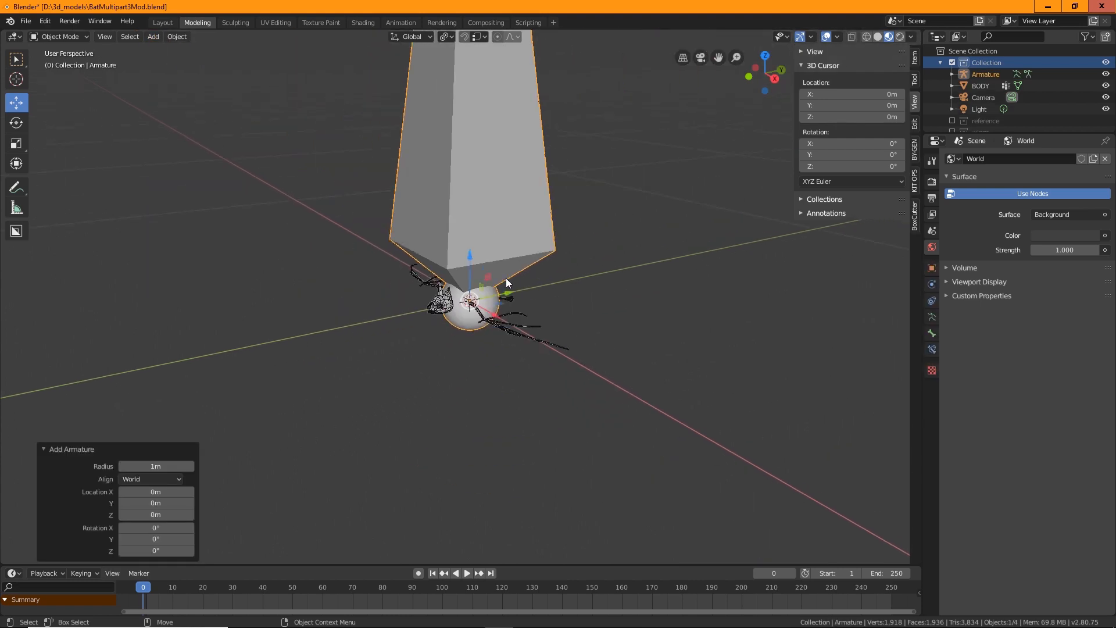
{"action": "middle_click_drag", "start_coordinate": [623, 286], "coordinate": [569, 273]}
{"action": "scroll", "coordinate": [634, 274], "scroll_direction": "down", "scroll_amount": 8}
{"action": "left_click", "coordinate": [463, 166]}
{"action": "scroll", "coordinate": [568, 273], "scroll_direction": "up", "scroll_amount": 8}
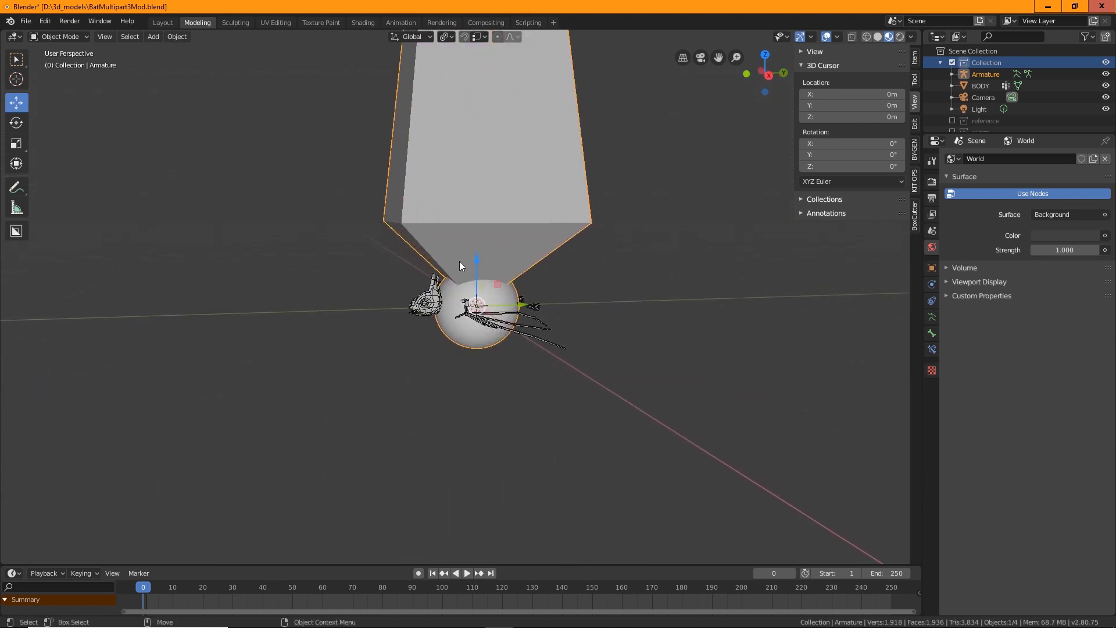
{"action": "left_click", "coordinate": [68, 36]}
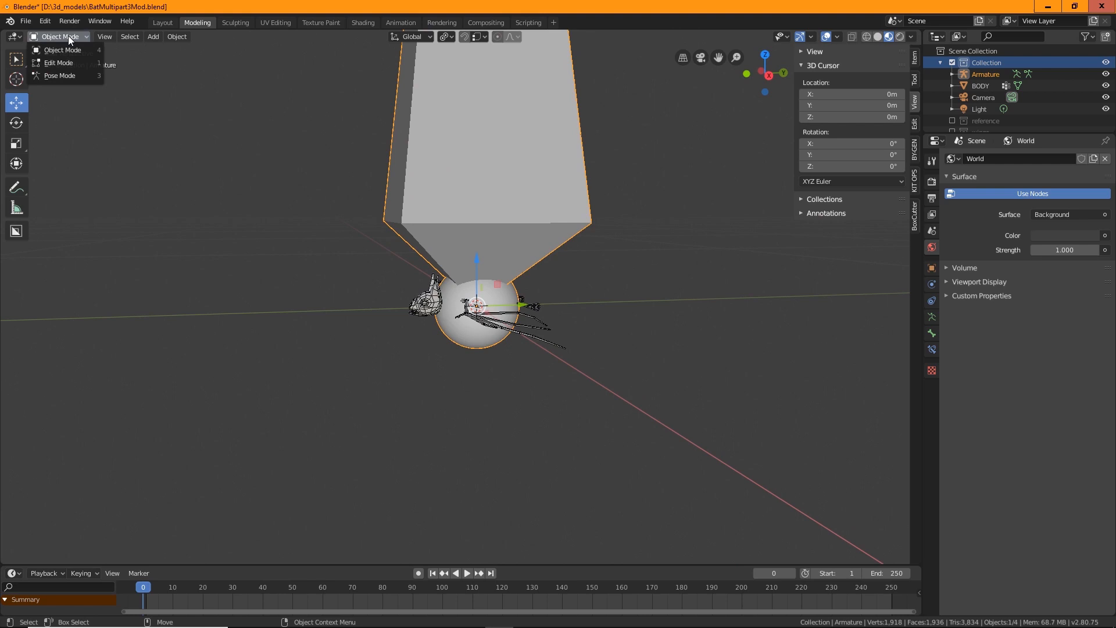
{"action": "left_click", "coordinate": [57, 64]}
Move the bone's tip down -0.935 m along Z with the Move tool
{"action": "scroll", "coordinate": [588, 277], "scroll_direction": "down", "scroll_amount": 10}
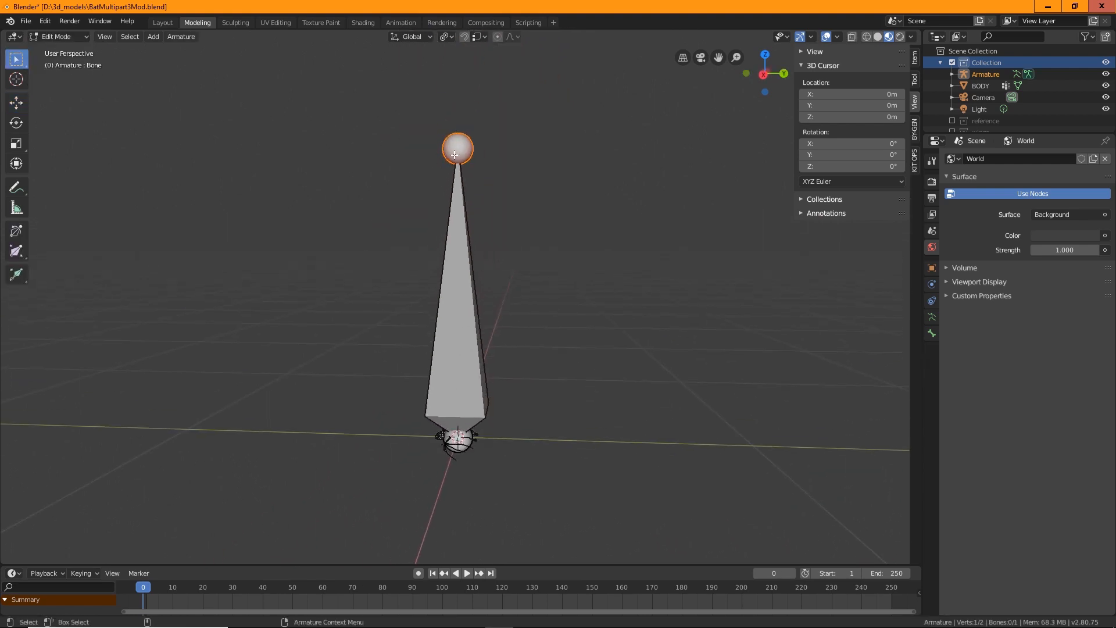
{"action": "left_click", "coordinate": [16, 103]}
{"action": "left_click_drag", "start_coordinate": [458, 109], "coordinate": [466, 381]}
{"action": "scroll", "coordinate": [546, 451], "scroll_direction": "up", "scroll_amount": 5}
{"action": "middle_click_drag", "start_coordinate": [546, 451], "coordinate": [573, 187], "text": "alt"}
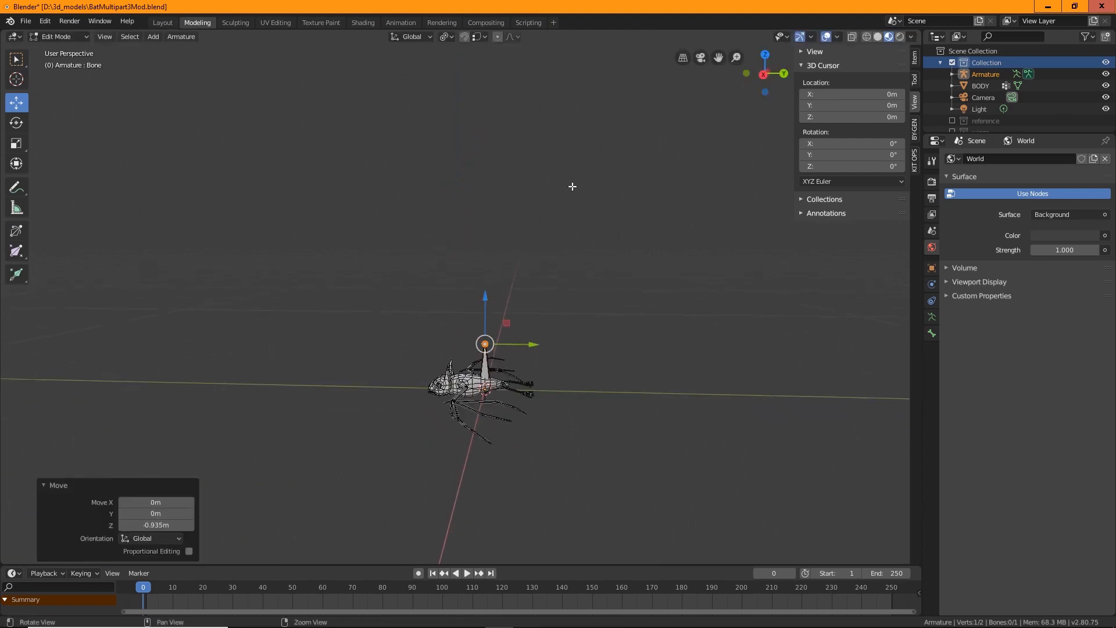
Switch the armature back to Object Mode
{"action": "scroll", "coordinate": [558, 256], "scroll_direction": "up", "scroll_amount": 8}
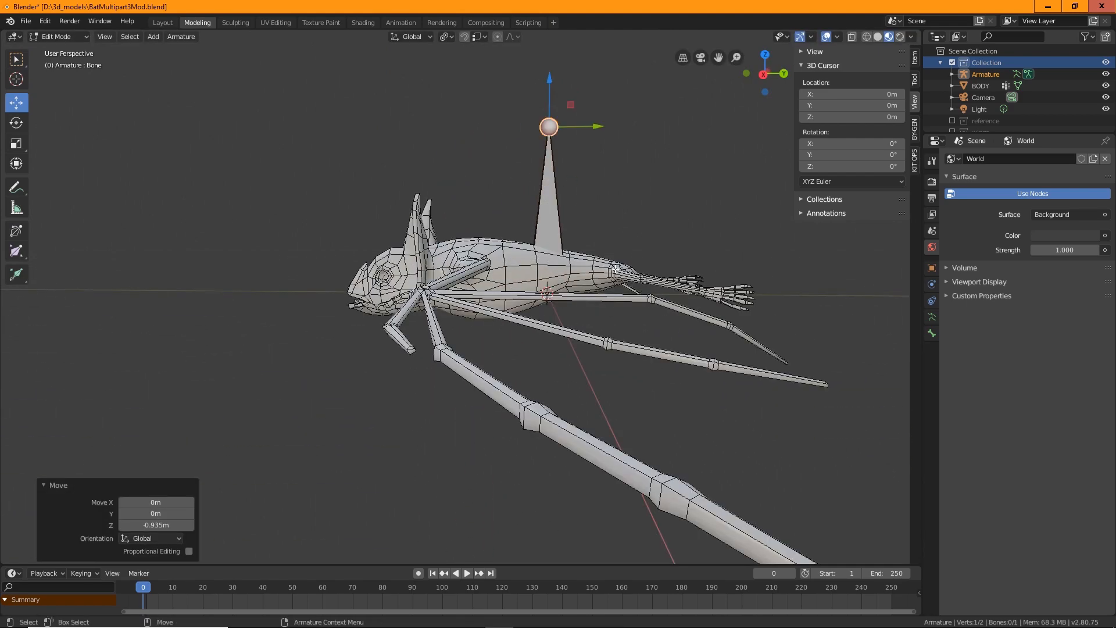
{"action": "left_click", "coordinate": [79, 40]}
{"action": "left_click", "coordinate": [76, 48]}
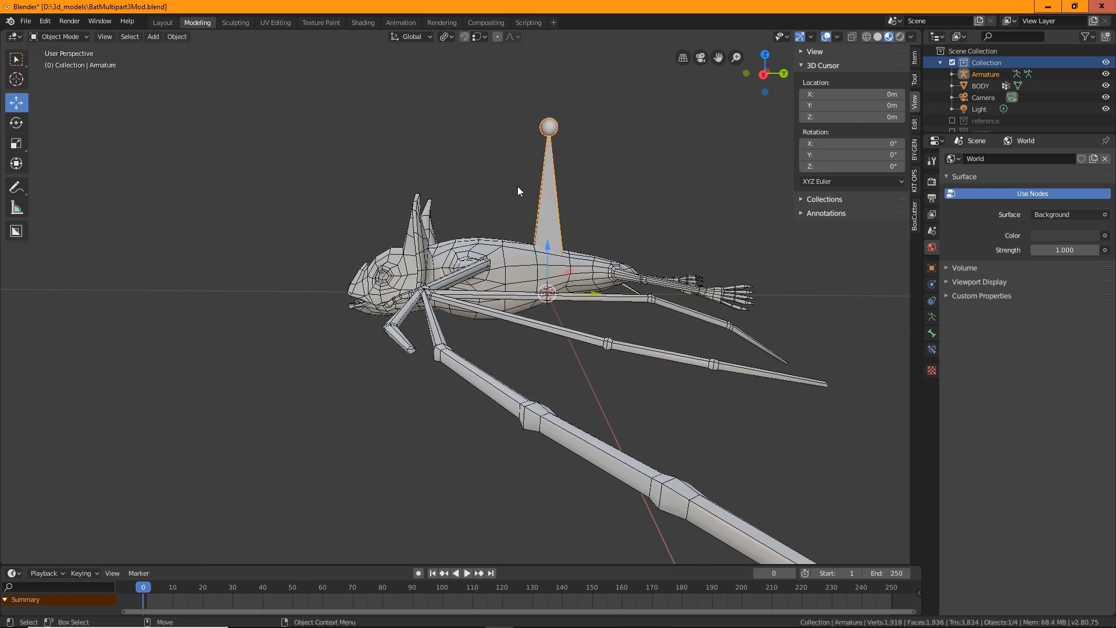
Enable In Front in the armature's viewport display settings
{"action": "left_click", "coordinate": [932, 318]}
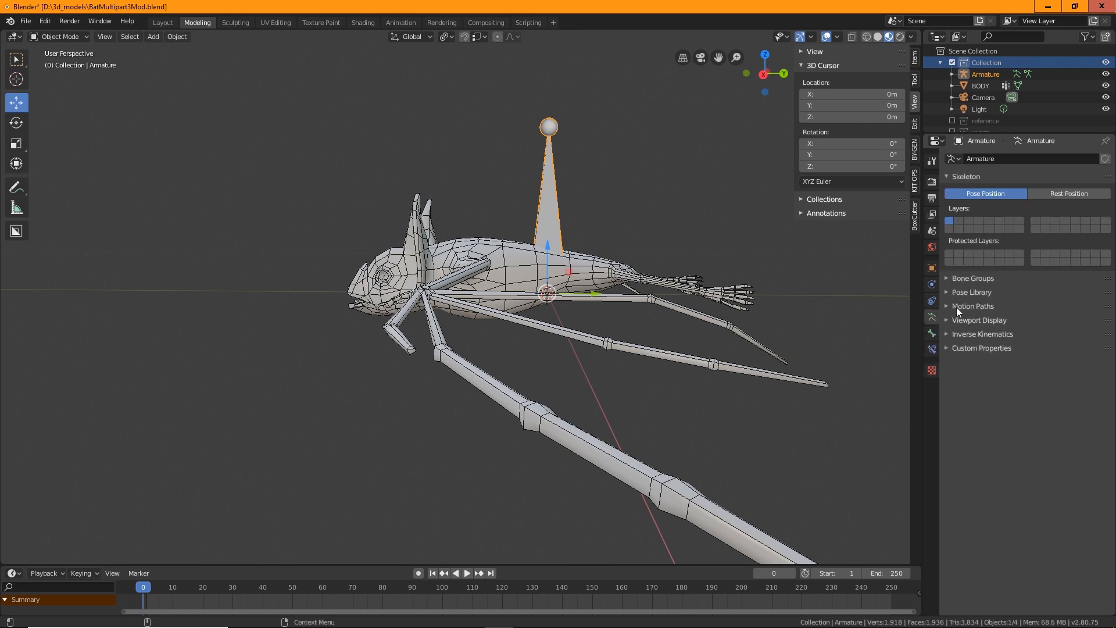
{"action": "left_click", "coordinate": [947, 320]}
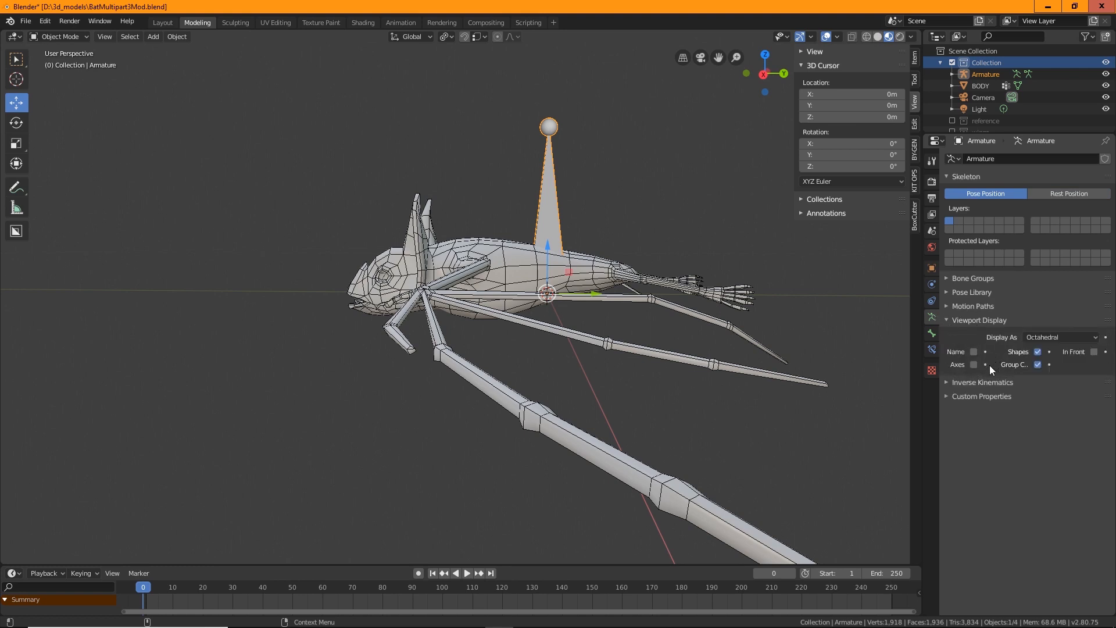
{"action": "left_click", "coordinate": [1095, 353]}
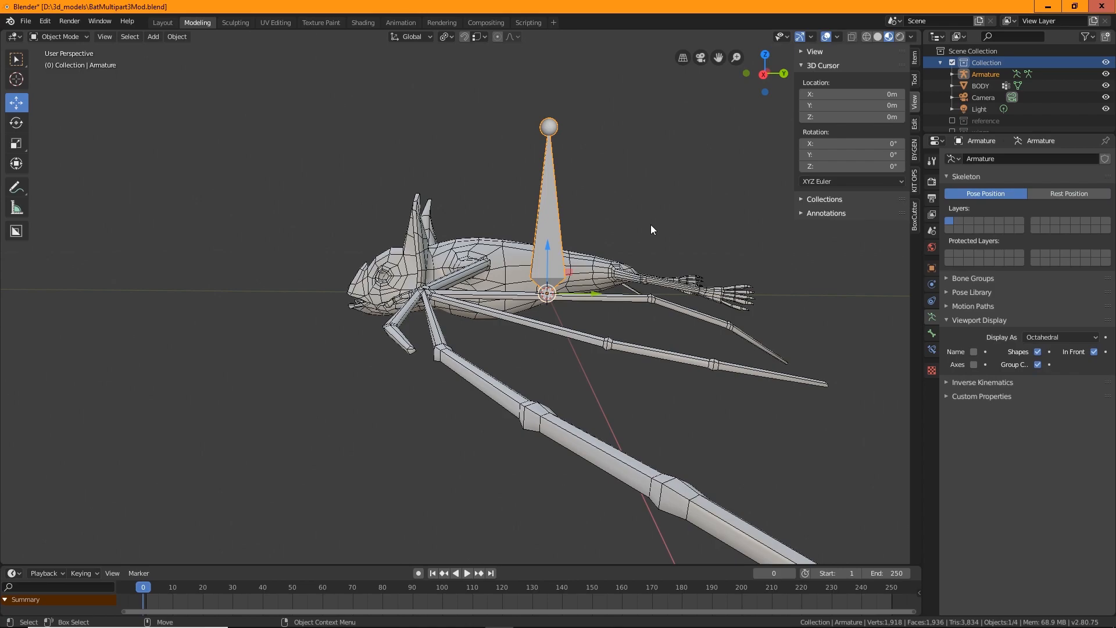
{"action": "middle_click_drag", "start_coordinate": [650, 225], "coordinate": [672, 210]}
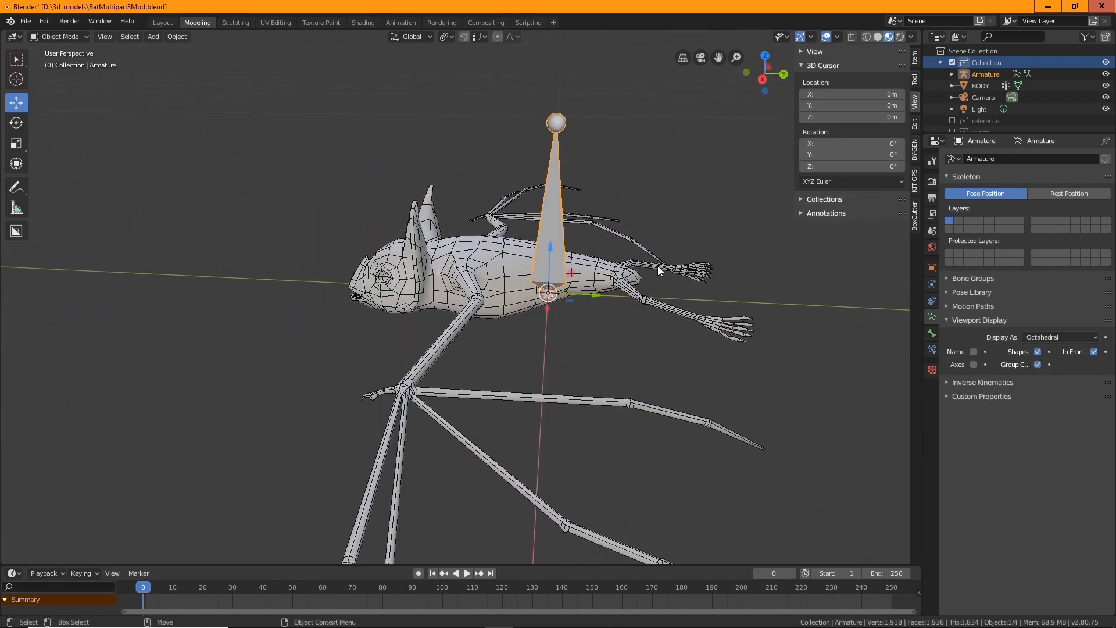
Set the snapping element to Volume
{"action": "scroll", "coordinate": [659, 269], "scroll_direction": "up", "scroll_amount": 3}
{"action": "middle_click_drag", "start_coordinate": [697, 311], "coordinate": [596, 350], "text": "shift"}
{"action": "middle_click_drag", "start_coordinate": [592, 293], "coordinate": [631, 263], "text": "shift"}
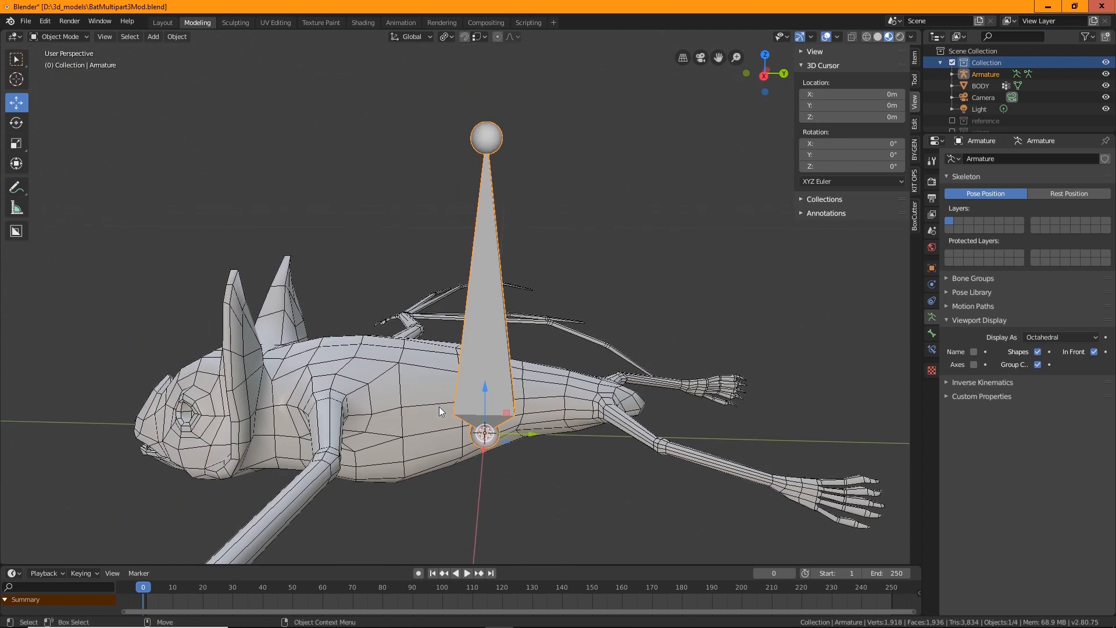
{"action": "middle_click_drag", "start_coordinate": [599, 447], "coordinate": [594, 406]}
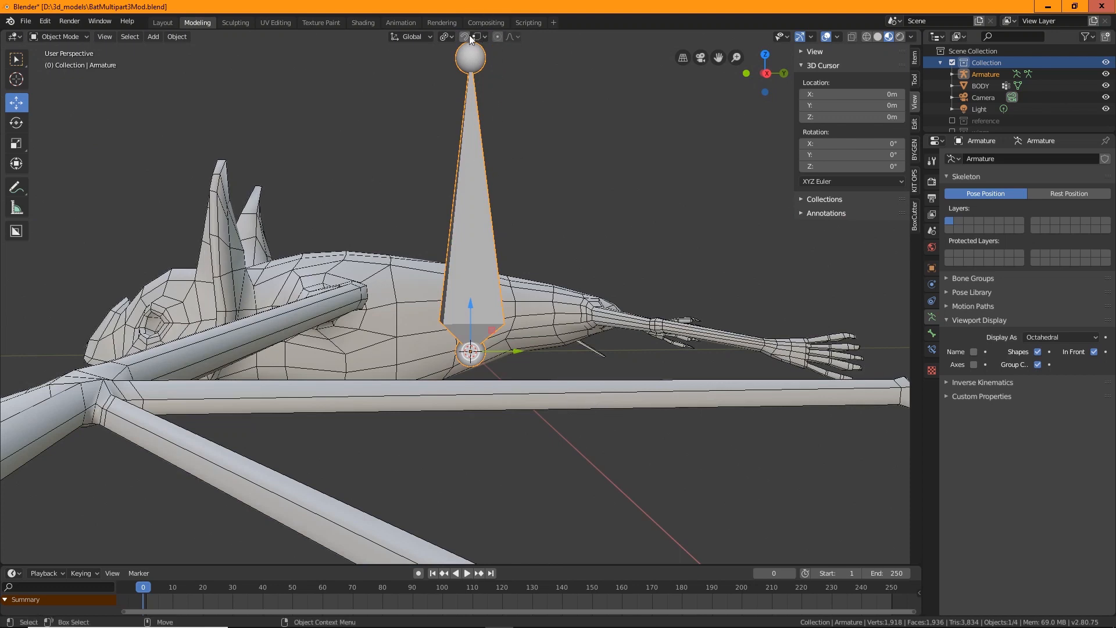
{"action": "left_click", "coordinate": [485, 36]}
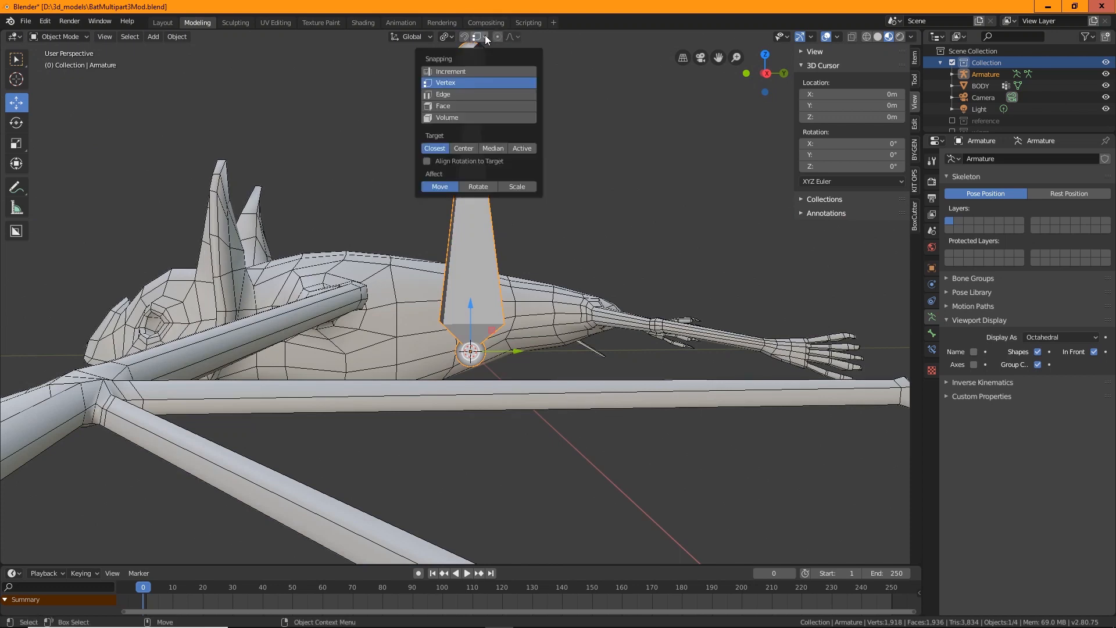
{"action": "left_click", "coordinate": [445, 117]}
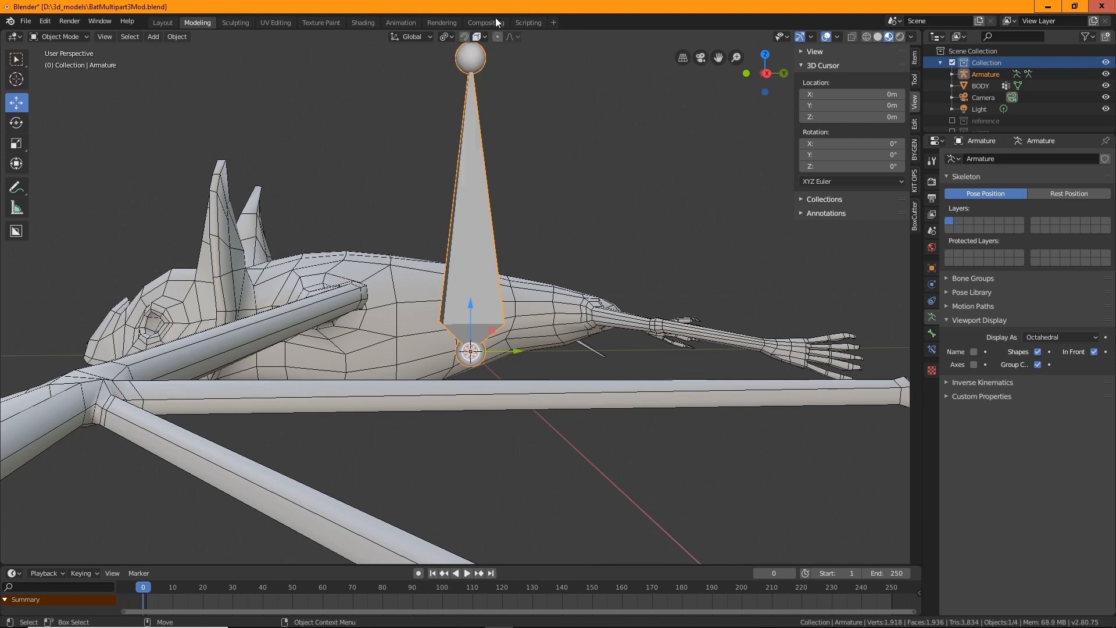
{"action": "left_click", "coordinate": [487, 36]}
{"action": "left_click_drag", "start_coordinate": [513, 351], "coordinate": [512, 290]}
{"action": "middle_click_drag", "start_coordinate": [553, 318], "coordinate": [480, 343]}
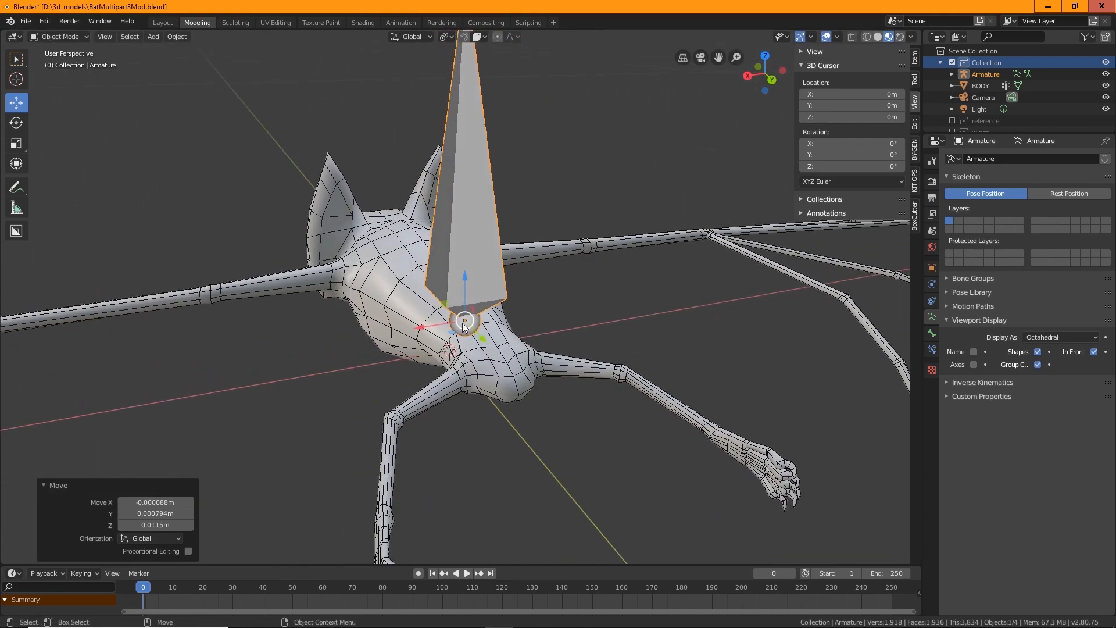
{"action": "left_click_drag", "start_coordinate": [461, 319], "coordinate": [420, 319]}
{"action": "middle_click_drag", "start_coordinate": [470, 333], "coordinate": [536, 345]}
{"action": "key", "text": "ctrl+z"}
Switch the armature into Edit Mode
{"action": "scroll", "coordinate": [535, 329], "scroll_direction": "up", "scroll_amount": 1}
{"action": "scroll", "coordinate": [536, 326], "scroll_direction": "up", "scroll_amount": 1}
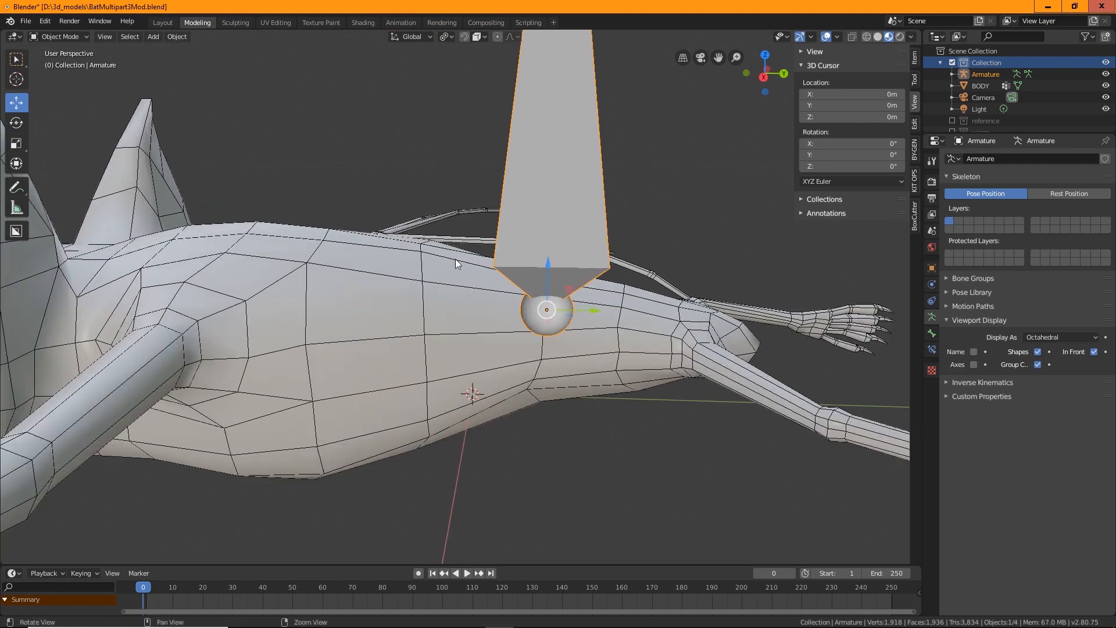
{"action": "middle_click_drag", "start_coordinate": [455, 259], "coordinate": [535, 242]}
{"action": "scroll", "coordinate": [535, 242], "scroll_direction": "down", "scroll_amount": 2}
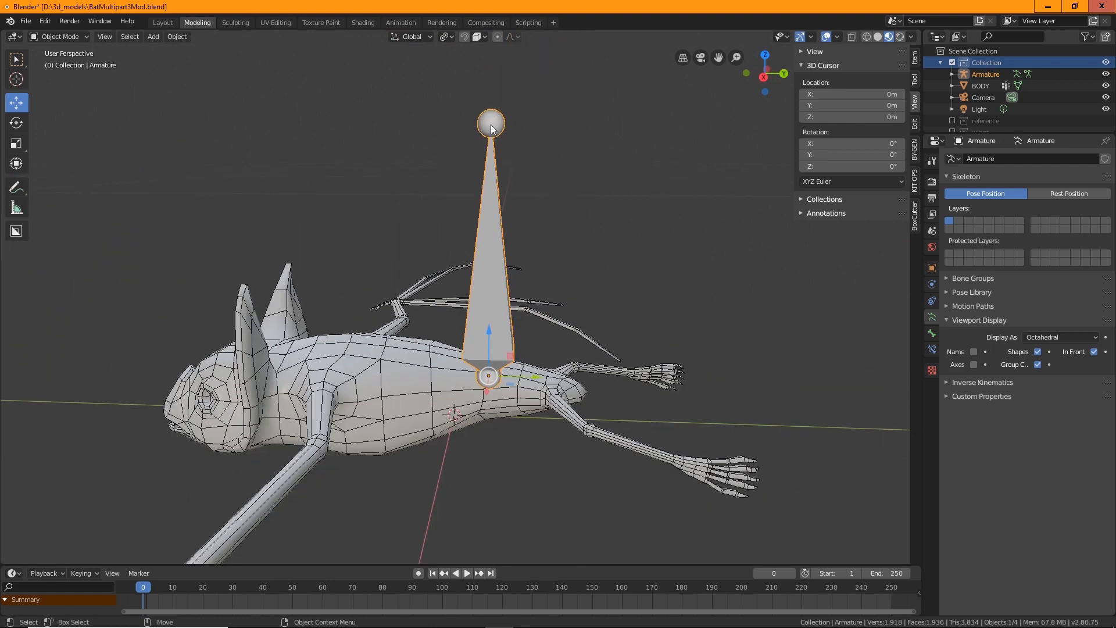
{"action": "left_click", "coordinate": [571, 123]}
{"action": "left_click", "coordinate": [61, 36]}
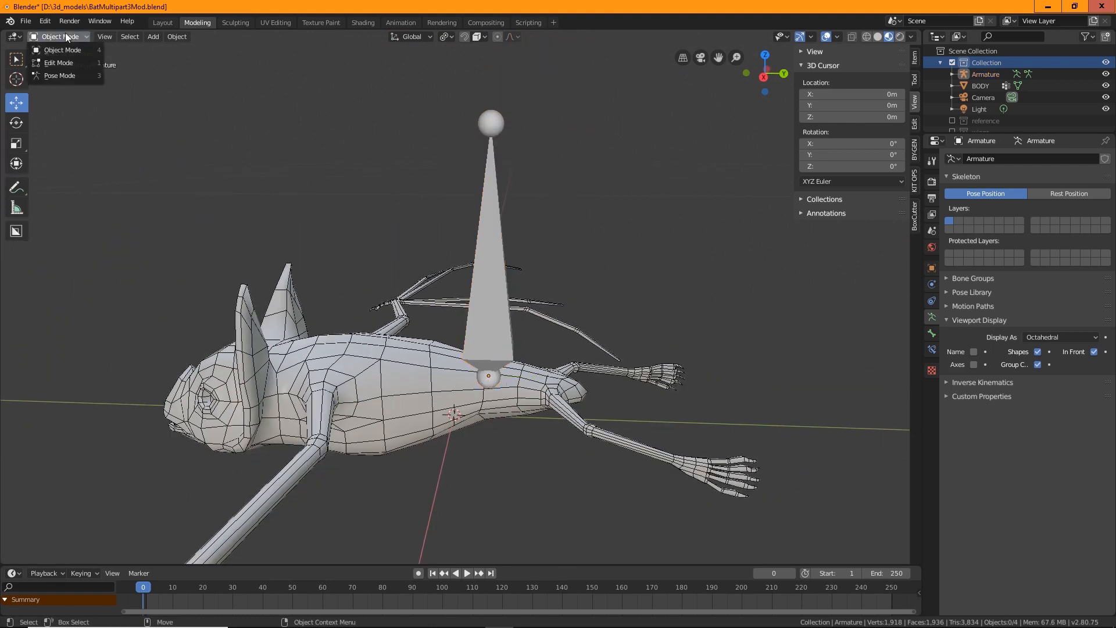
{"action": "left_click", "coordinate": [58, 62]}
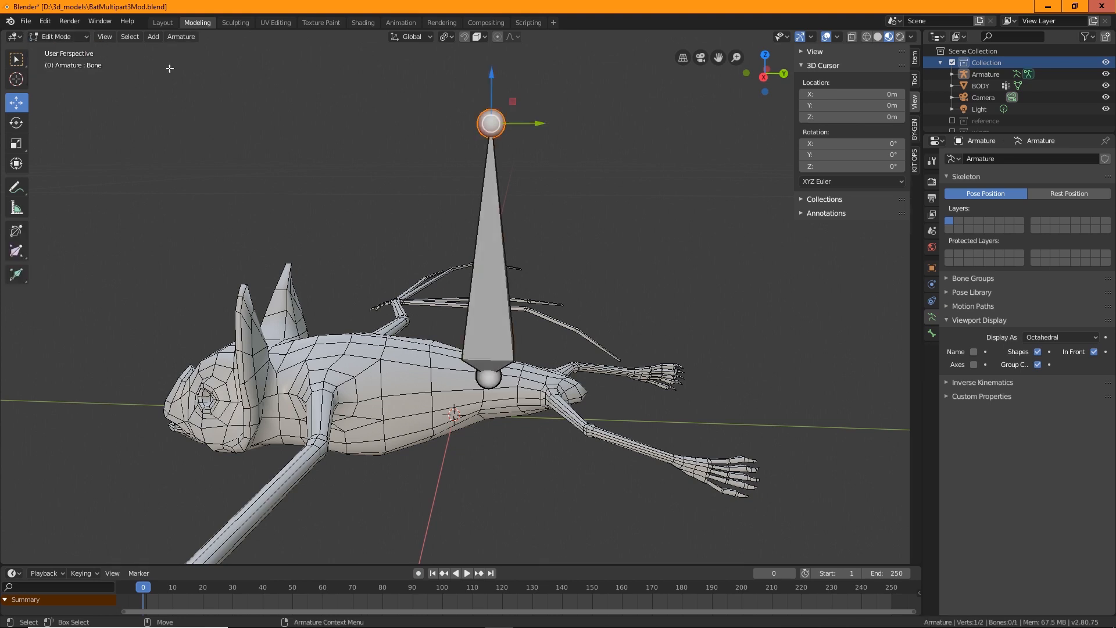
{"action": "key", "text": "g"}
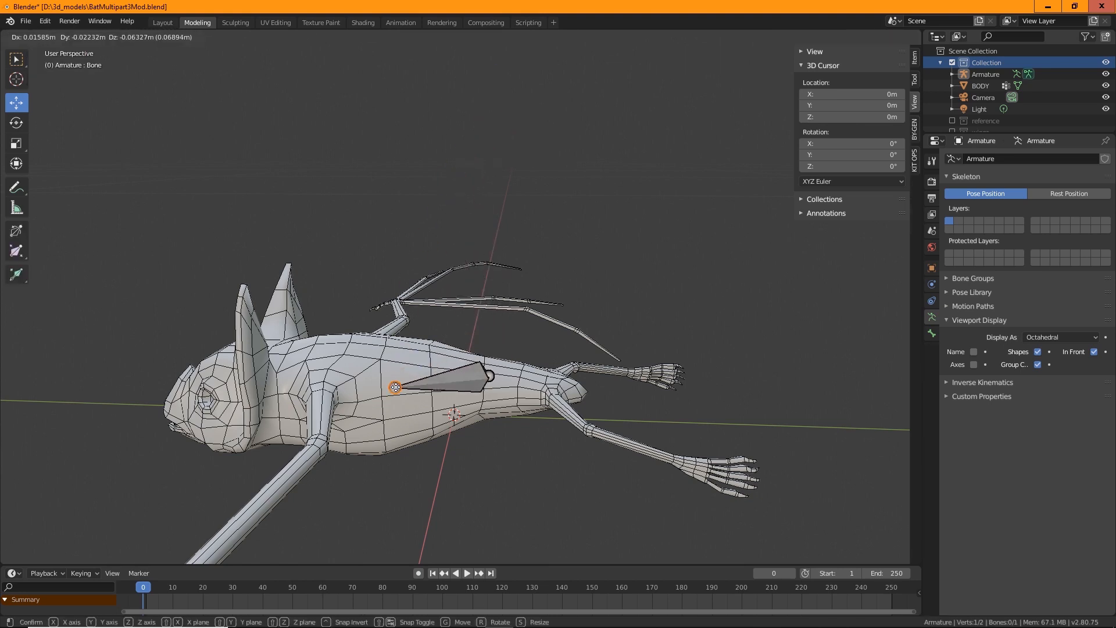
{"action": "left_click", "coordinate": [396, 387]}
{"action": "middle_click_drag", "start_coordinate": [396, 387], "coordinate": [475, 425]}
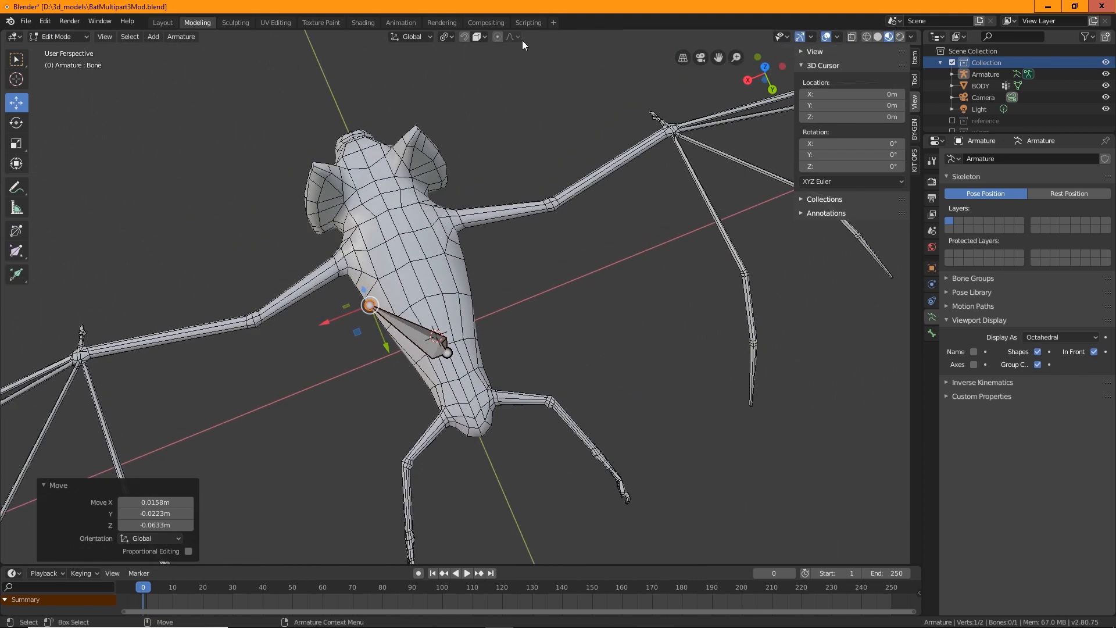
{"action": "key", "text": "ctrl+z"}
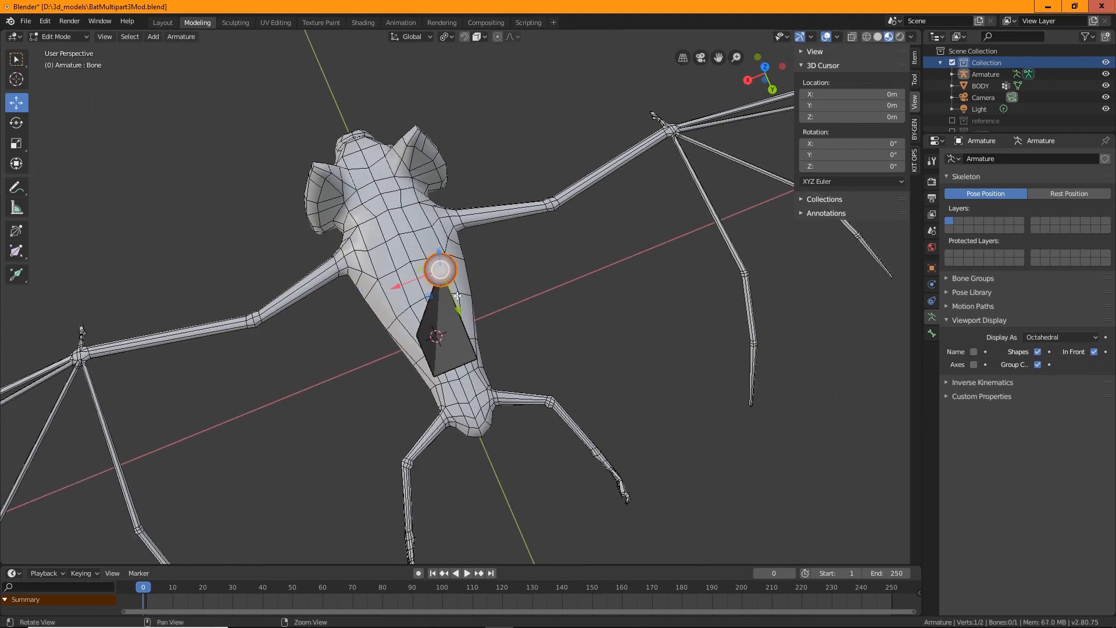
Enable snapping and move the bone's tip down into the bat's body
{"action": "middle_click_drag", "start_coordinate": [481, 124], "coordinate": [468, 55]}
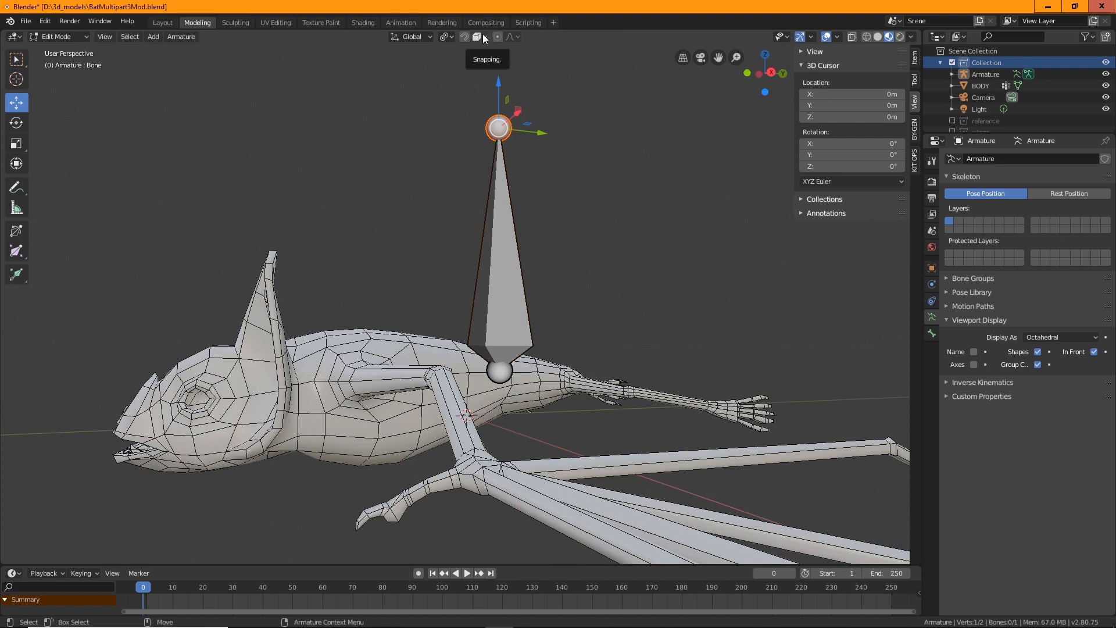
{"action": "left_click", "coordinate": [484, 37]}
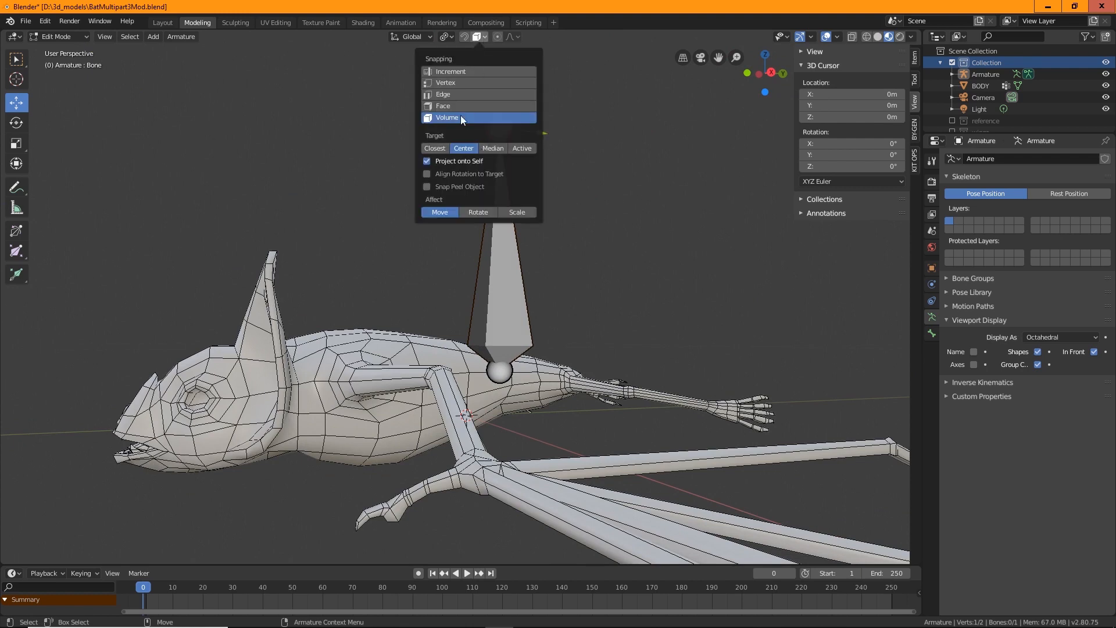
{"action": "left_click", "coordinate": [465, 36]}
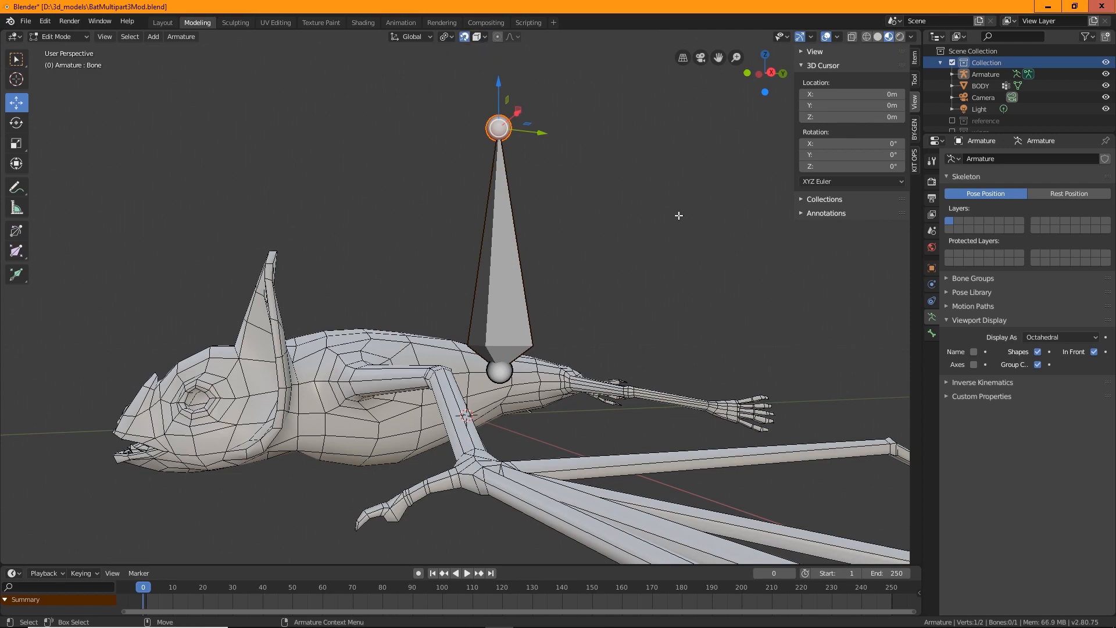
{"action": "middle_click_drag", "start_coordinate": [680, 215], "coordinate": [480, 177]}
{"action": "key", "text": "g"}
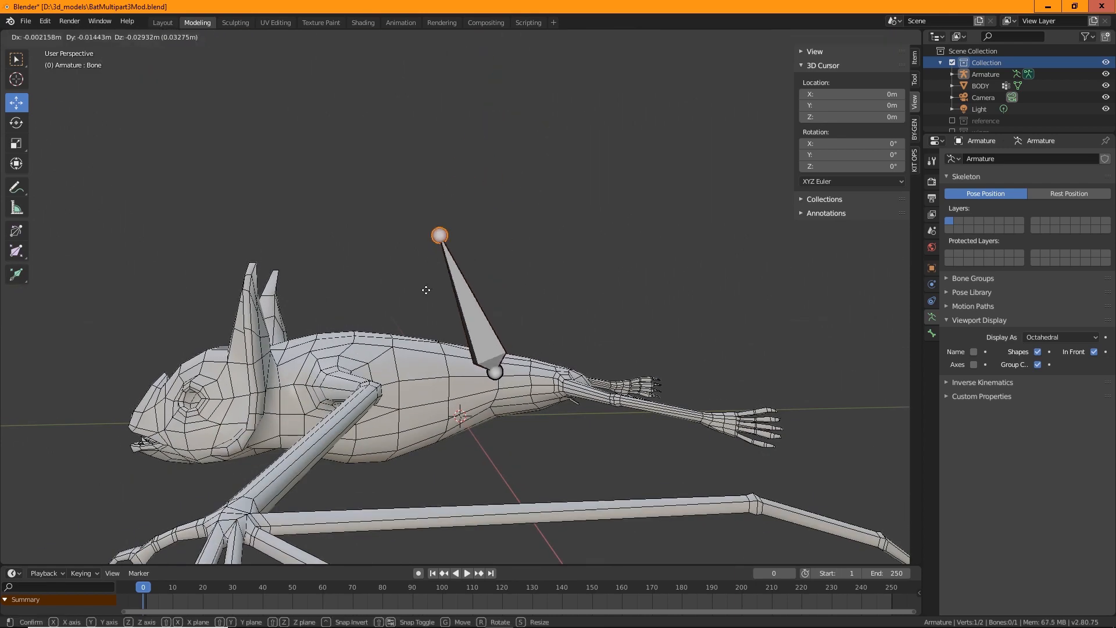
{"action": "left_click", "coordinate": [401, 340]}
{"action": "middle_click_drag", "start_coordinate": [401, 340], "coordinate": [471, 302]}
{"action": "key", "text": "g"}
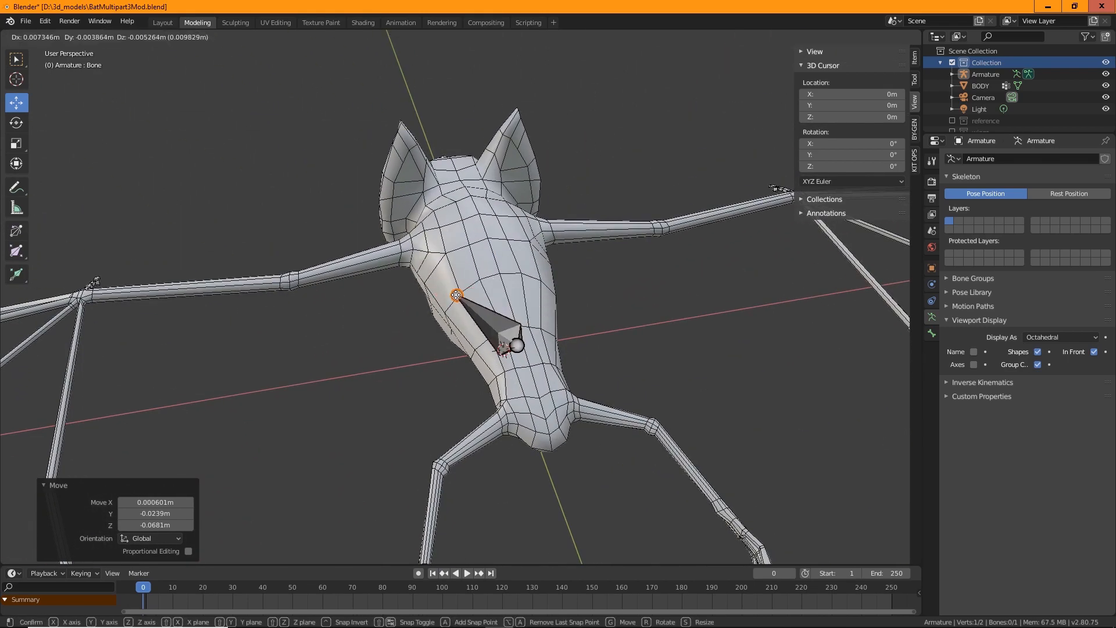
{"action": "left_click", "coordinate": [426, 260]}
{"action": "middle_click_drag", "start_coordinate": [425, 260], "coordinate": [460, 352]}
{"action": "key", "text": "ctrl+z"}
{"action": "middle_click_drag", "start_coordinate": [387, 356], "coordinate": [558, 335]}
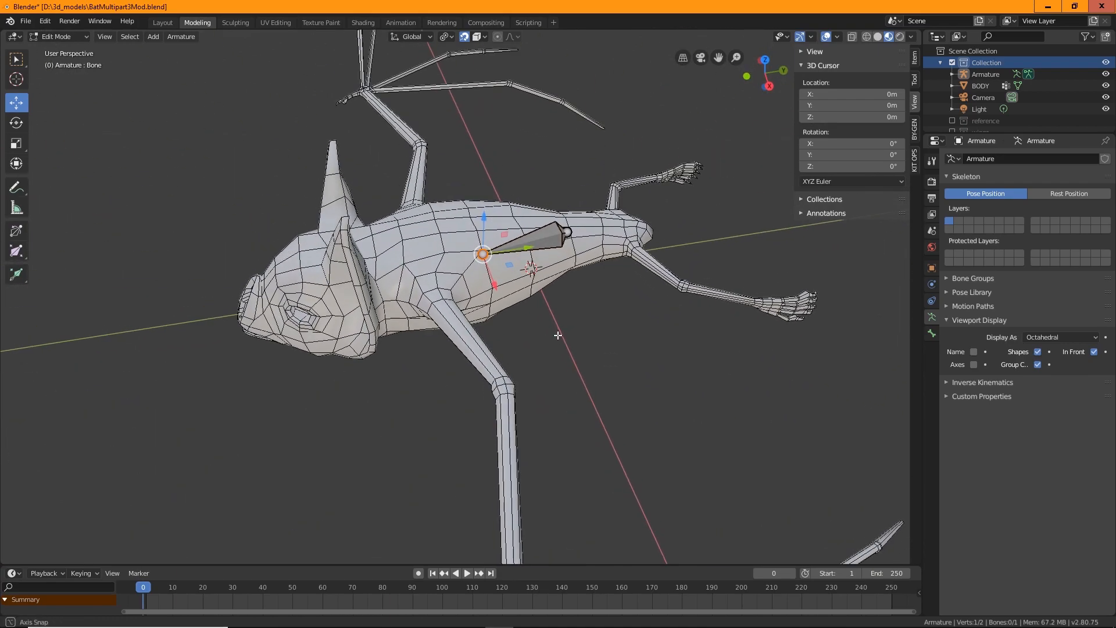
{"action": "left_click_drag", "start_coordinate": [483, 255], "coordinate": [388, 259]}
{"action": "middle_click_drag", "start_coordinate": [388, 261], "coordinate": [416, 317]}
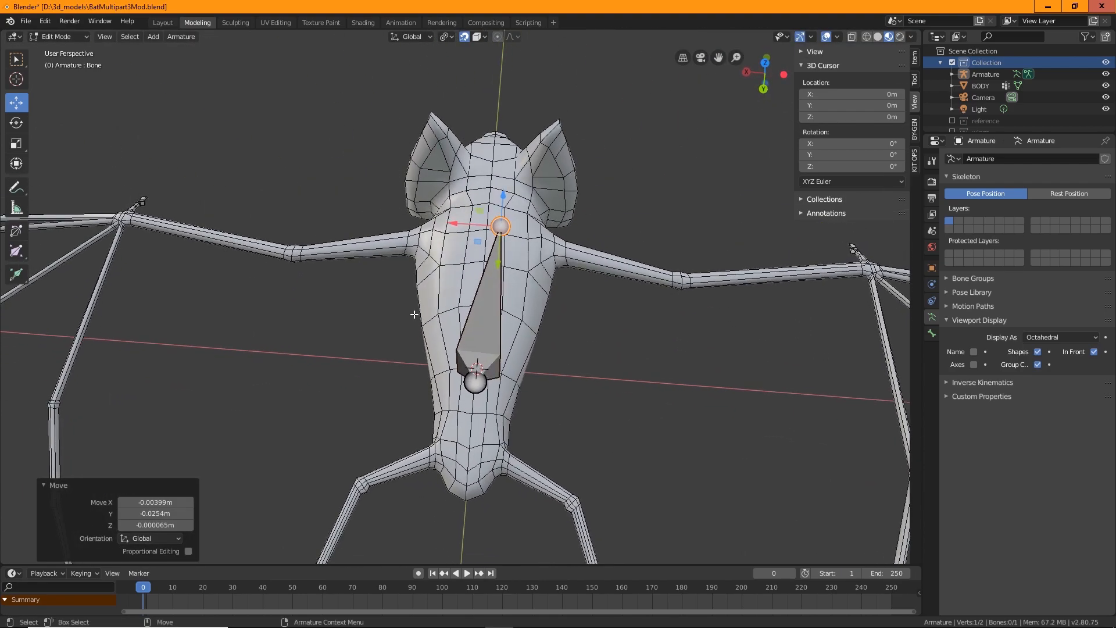
{"action": "key", "text": "ctrl+z"}
Move the bone so it lies horizontally inside the bat's body with snapping on
{"action": "middle_click_drag", "start_coordinate": [578, 301], "coordinate": [564, 319]}
{"action": "left_click", "coordinate": [485, 36]}
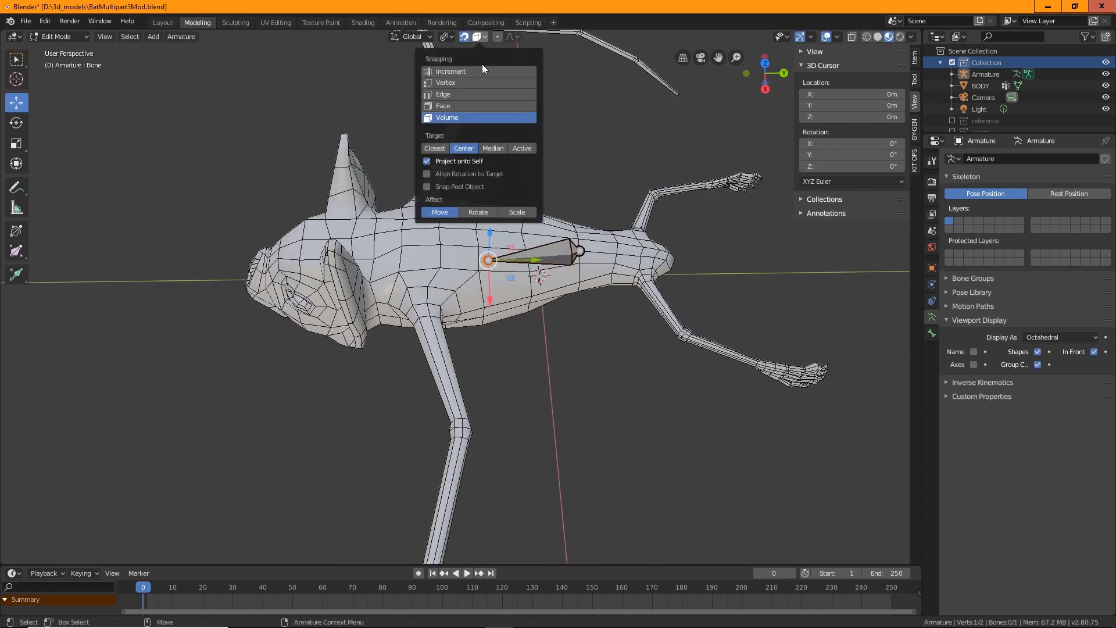
{"action": "middle_click_drag", "start_coordinate": [568, 348], "coordinate": [550, 324]}
{"action": "left_click", "coordinate": [430, 240]}
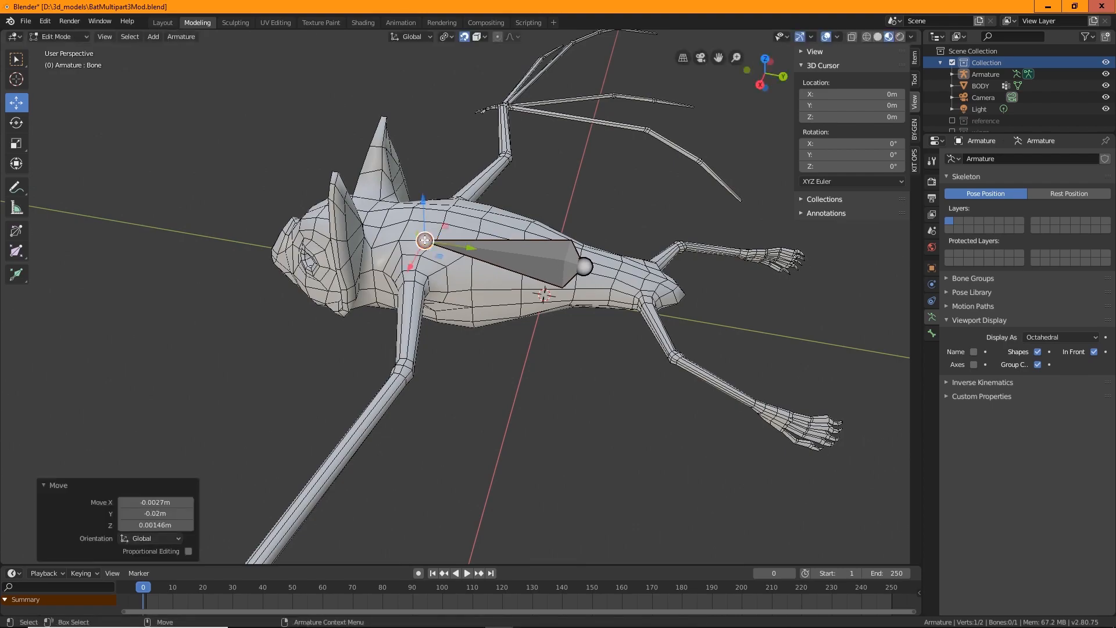
{"action": "middle_click_drag", "start_coordinate": [430, 241], "coordinate": [575, 356]}
Reposition the bone's tail further inside the body
{"action": "scroll", "coordinate": [536, 377], "scroll_direction": "up", "scroll_amount": 5}
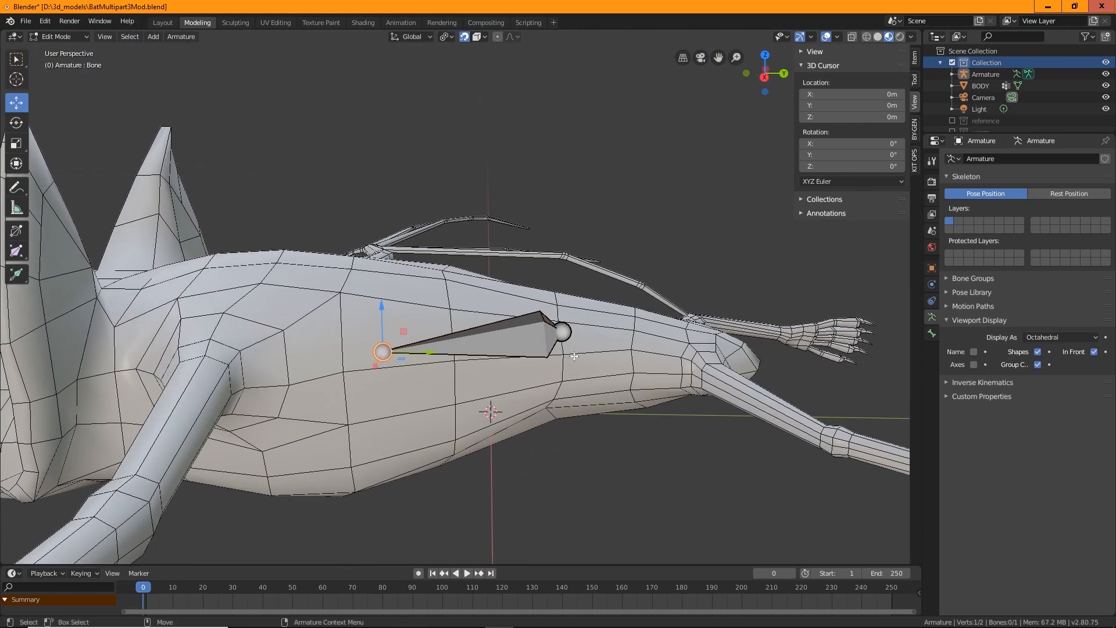
{"action": "left_click", "coordinate": [561, 337]}
{"action": "left_click_drag", "start_coordinate": [614, 328], "coordinate": [359, 391]}
{"action": "left_click", "coordinate": [383, 351]}
{"action": "left_click", "coordinate": [402, 252]}
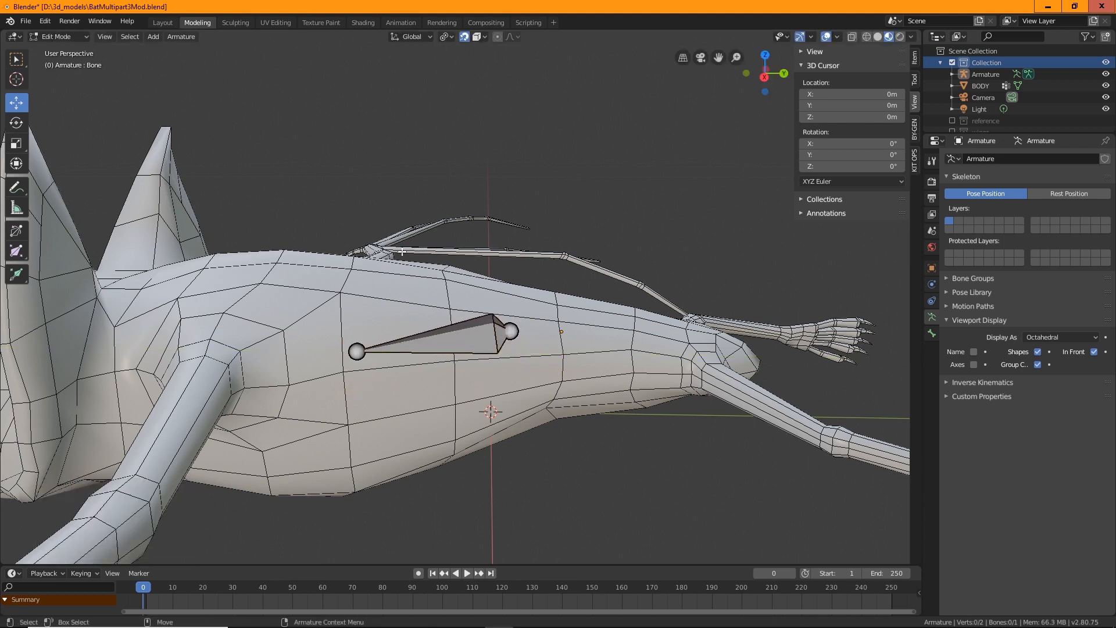
{"action": "middle_click_drag", "start_coordinate": [615, 453], "coordinate": [414, 326]}
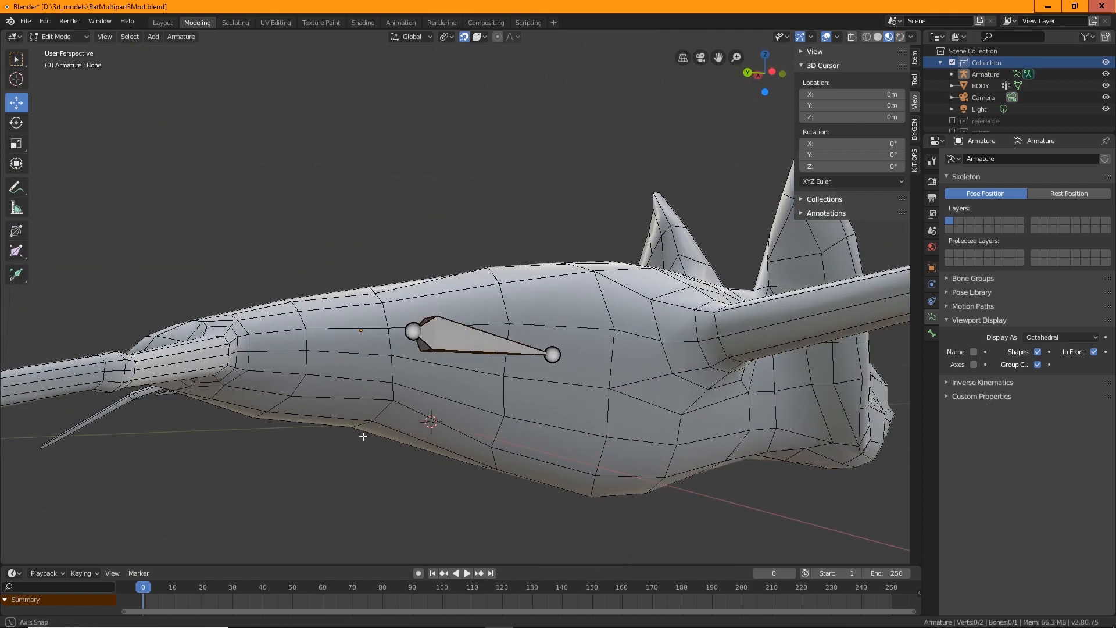
Move the bone's head along the Z axis to center it in the body
{"action": "left_click", "coordinate": [414, 297]}
{"action": "key", "text": "g"}
{"action": "key", "text": "z"}
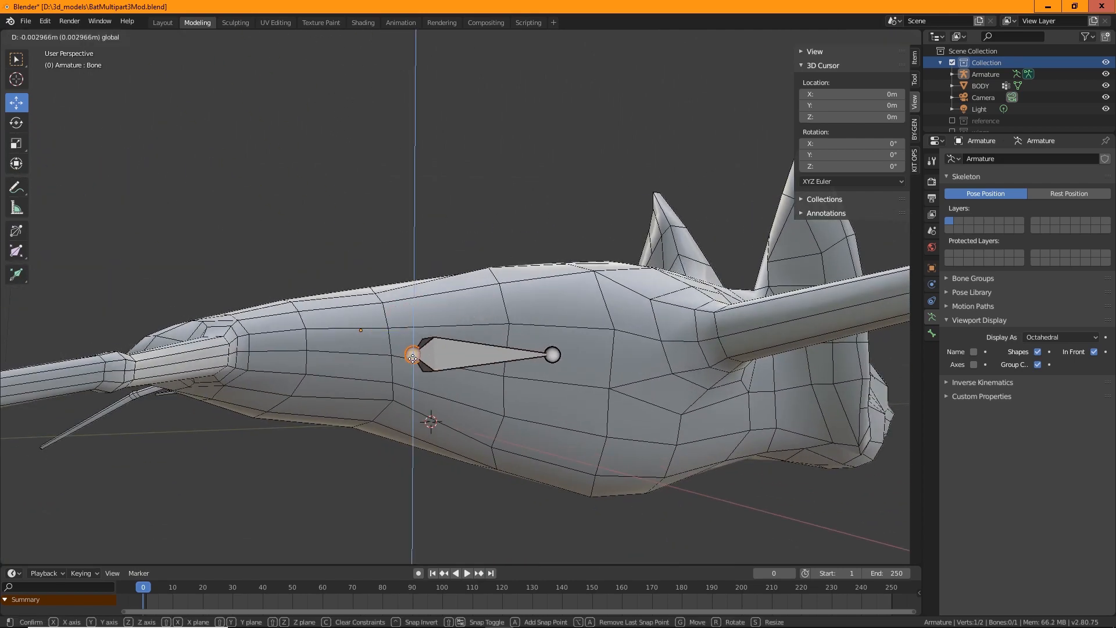
{"action": "left_click", "coordinate": [414, 352]}
Move the other bone end -0.00517 m along the Y axis
{"action": "left_click", "coordinate": [552, 355]}
{"action": "middle_click_drag", "start_coordinate": [561, 355], "coordinate": [513, 418]}
{"action": "key", "text": "g"}
{"action": "key", "text": "y"}
{"action": "left_click", "coordinate": [607, 361]}
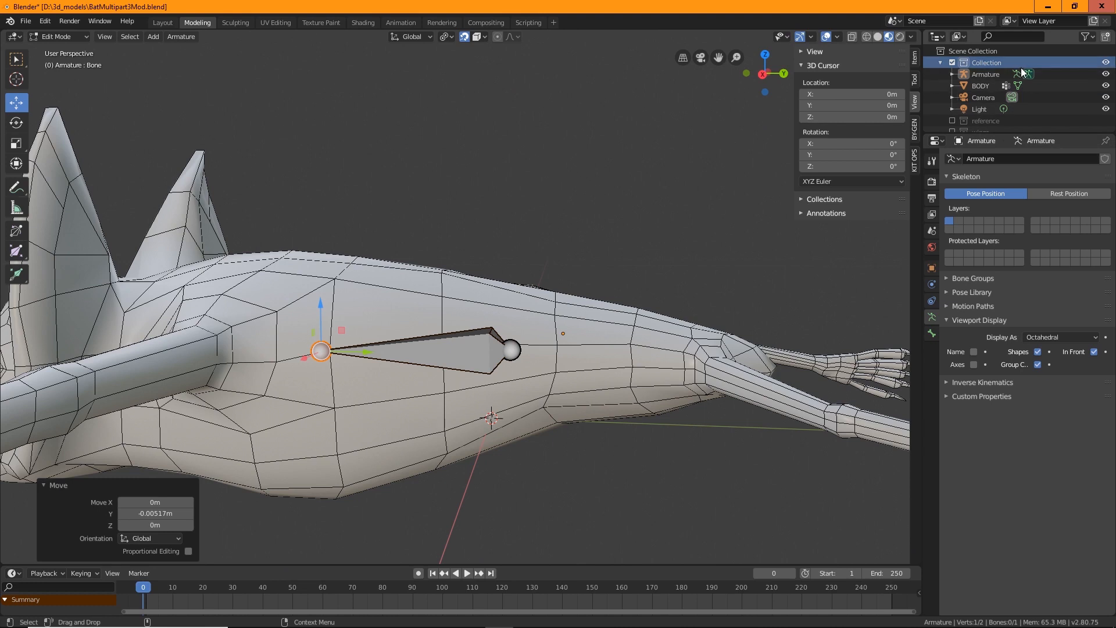
Expand the armature in the outliner and rename the bone to Spine1
{"action": "left_click", "coordinate": [952, 75]}
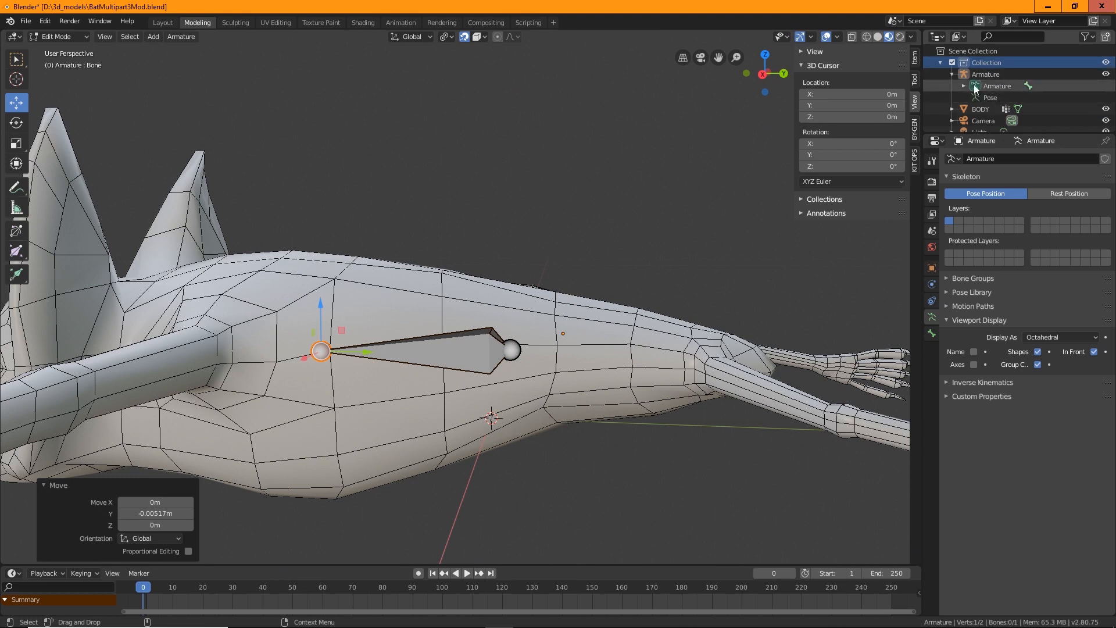
{"action": "left_click", "coordinate": [964, 85]}
{"action": "double_click", "coordinate": [997, 96]}
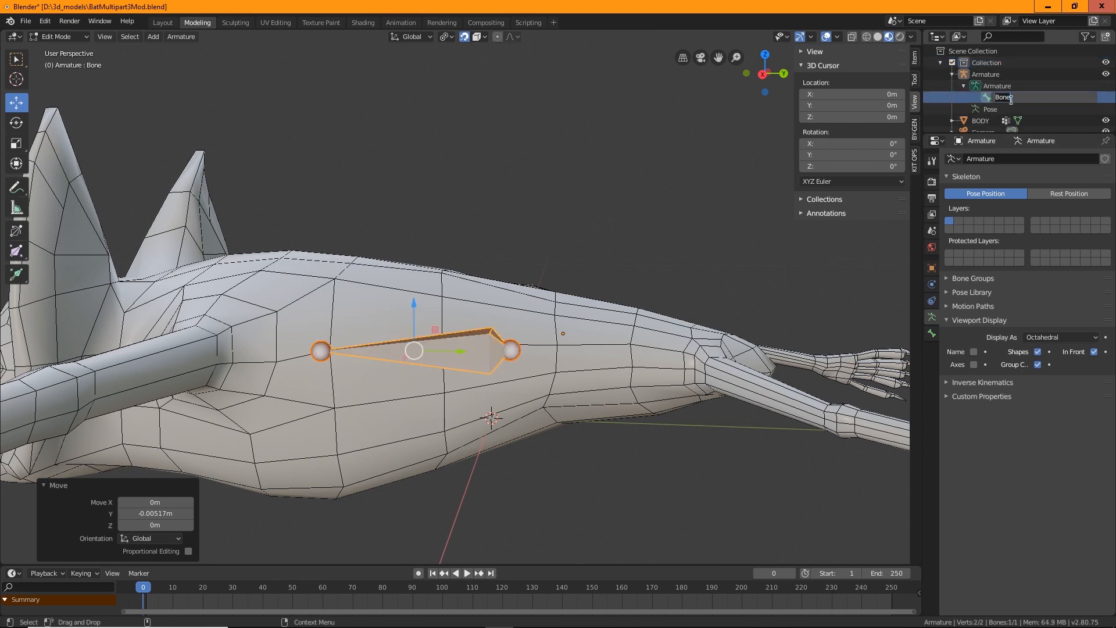
{"action": "type", "text": "Spine1"}
{"action": "key", "text": "Return"}
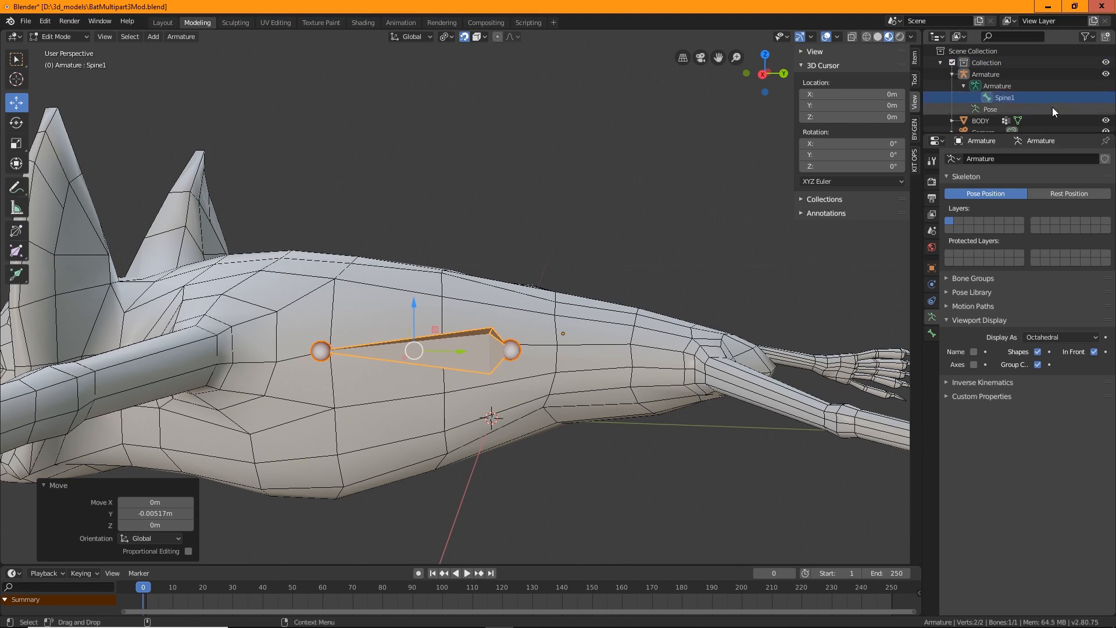
Move the bone's tail slightly toward the bat's rear
{"action": "middle_click_drag", "start_coordinate": [599, 279], "coordinate": [614, 362]}
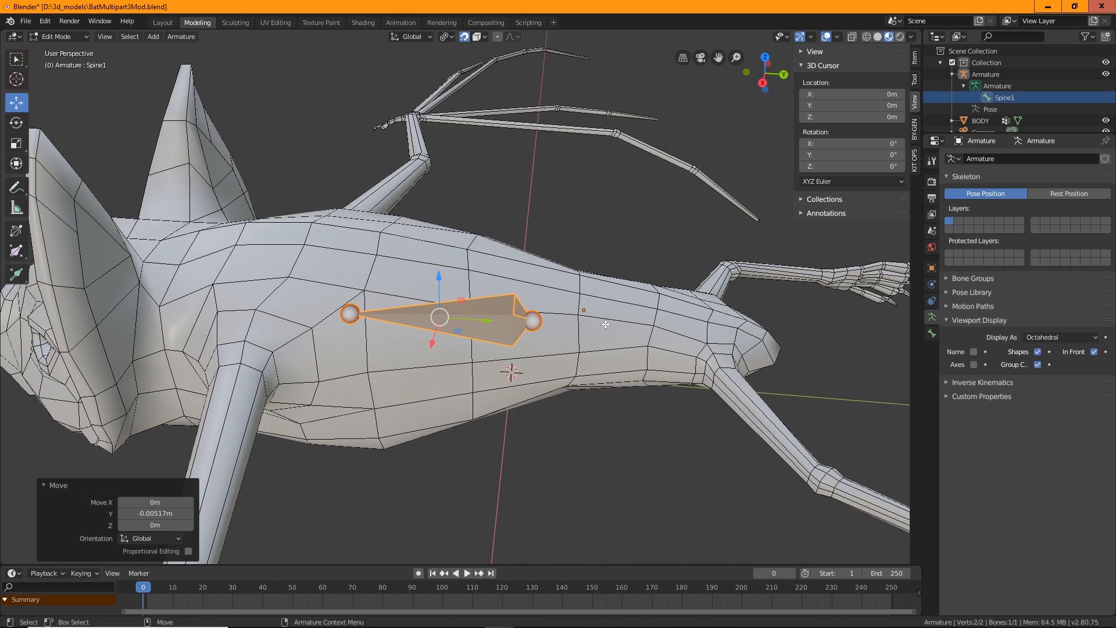
{"action": "left_click", "coordinate": [532, 325]}
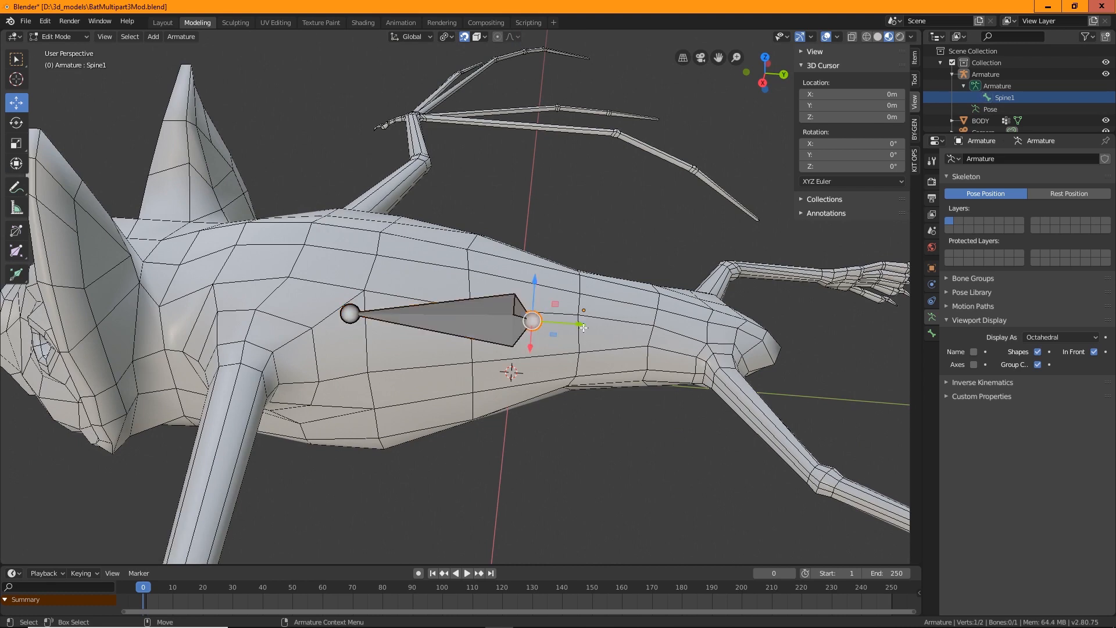
{"action": "key", "text": "g"}
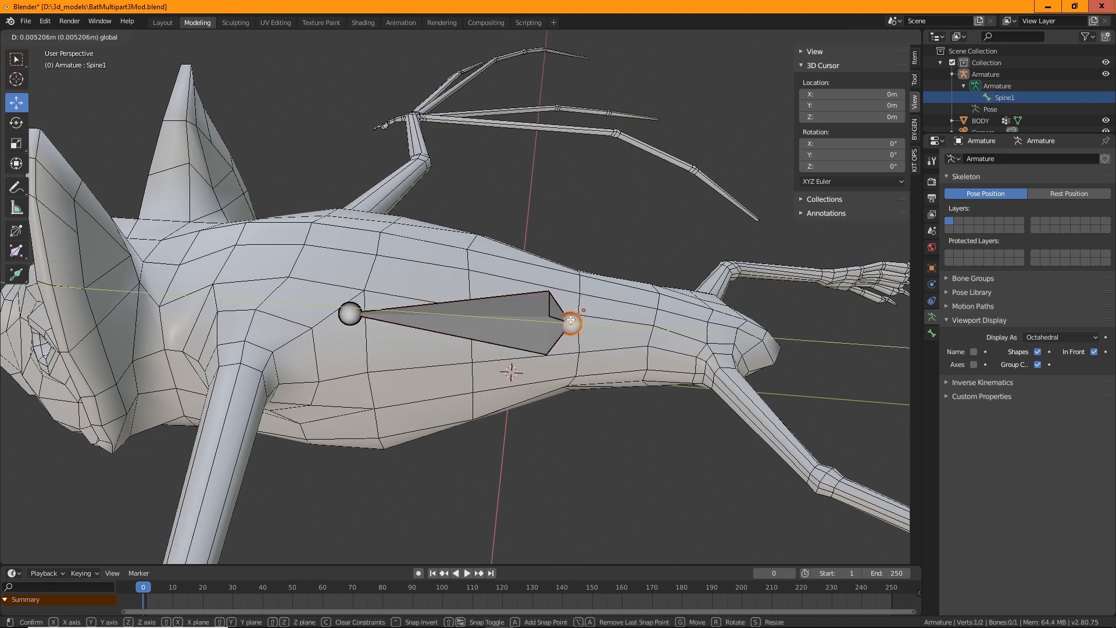
{"action": "left_click", "coordinate": [571, 319]}
Move the bone's head -0.0184 m along the Y axis toward the bat's head
{"action": "left_click", "coordinate": [349, 314]}
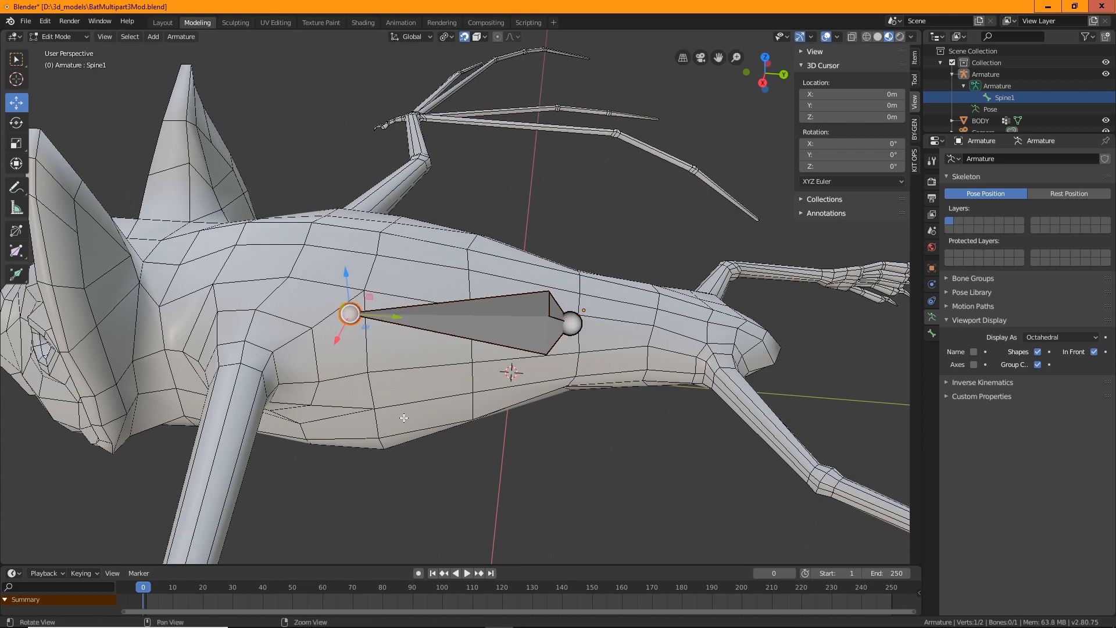
{"action": "middle_click_drag", "start_coordinate": [404, 418], "coordinate": [459, 372]}
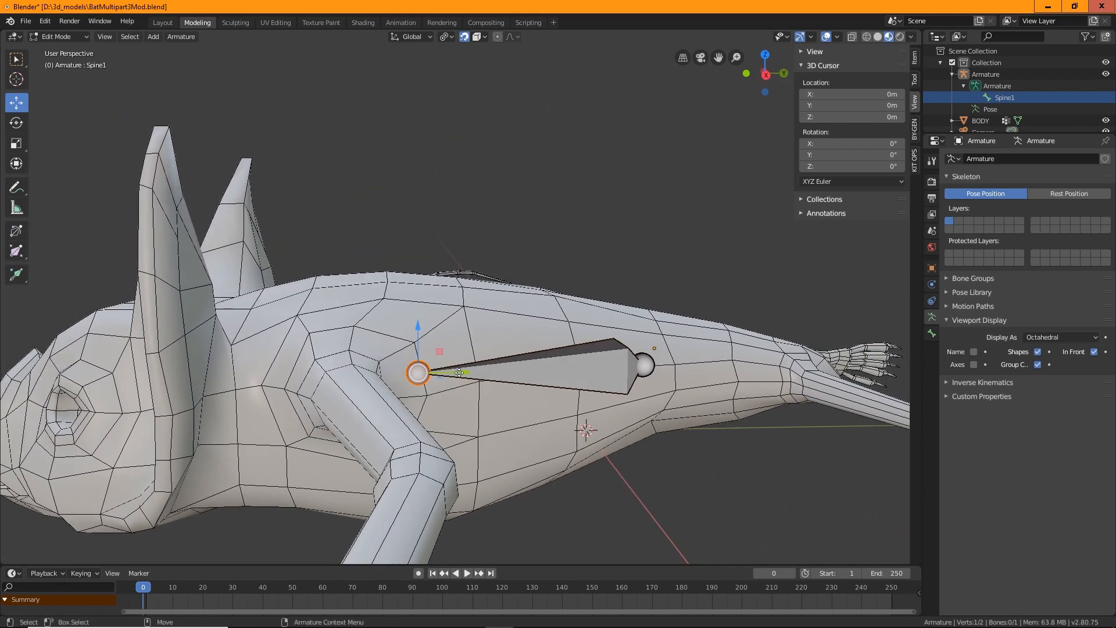
{"action": "left_click_drag", "start_coordinate": [459, 372], "coordinate": [321, 373]}
{"action": "middle_click_drag", "start_coordinate": [321, 373], "coordinate": [381, 309]}
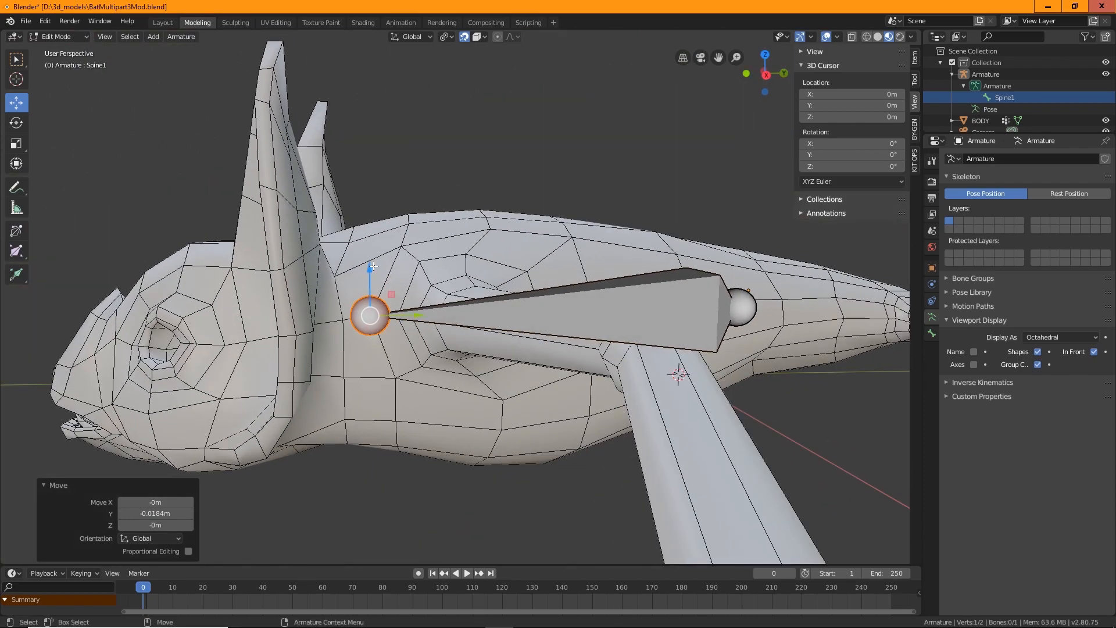
Move the bone's tail 0.000485 m along the Y axis
{"action": "mouse_move", "coordinate": [373, 266]}
{"action": "left_mouse_down"}
{"action": "mouse_move", "coordinate": [373, 233]}
{"action": "mouse_move", "coordinate": [373, 275]}
{"action": "left_mouse_up"}
{"action": "middle_click_drag", "start_coordinate": [374, 274], "coordinate": [575, 328]}
{"action": "left_click", "coordinate": [583, 332]}
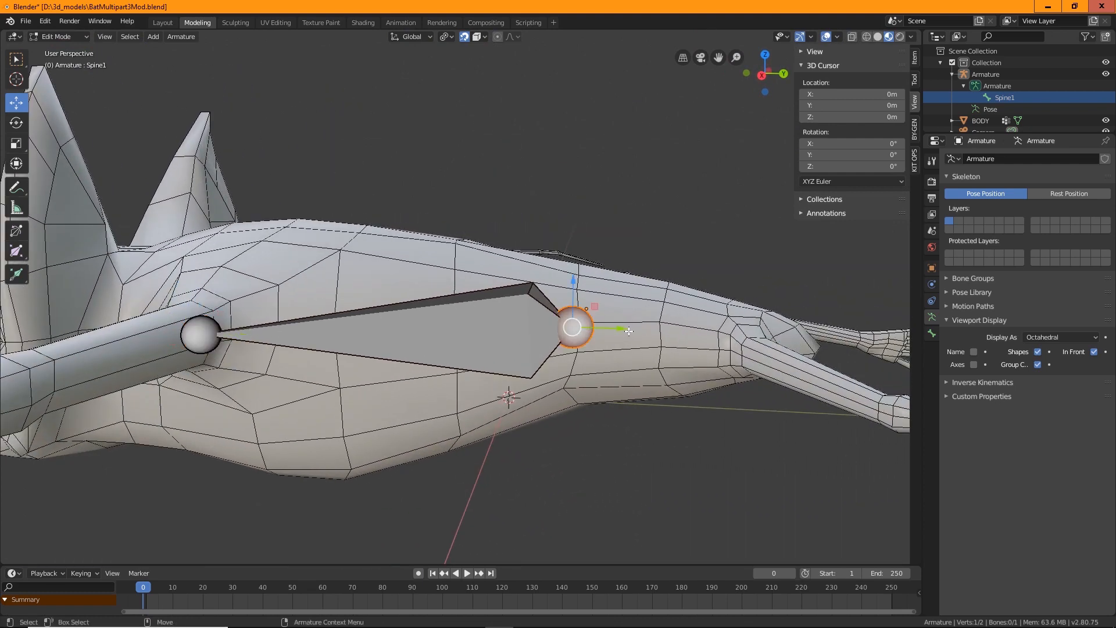
{"action": "left_click_drag", "start_coordinate": [629, 331], "coordinate": [595, 347]}
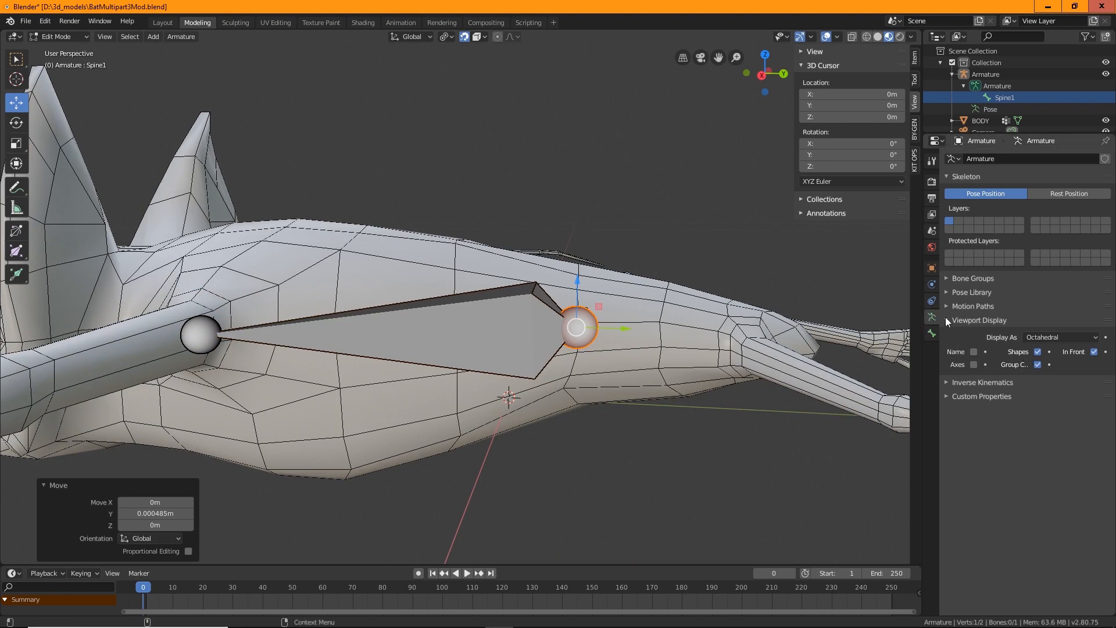
Switch the armature's bone display to B-Bone
{"action": "left_click", "coordinate": [1049, 337]}
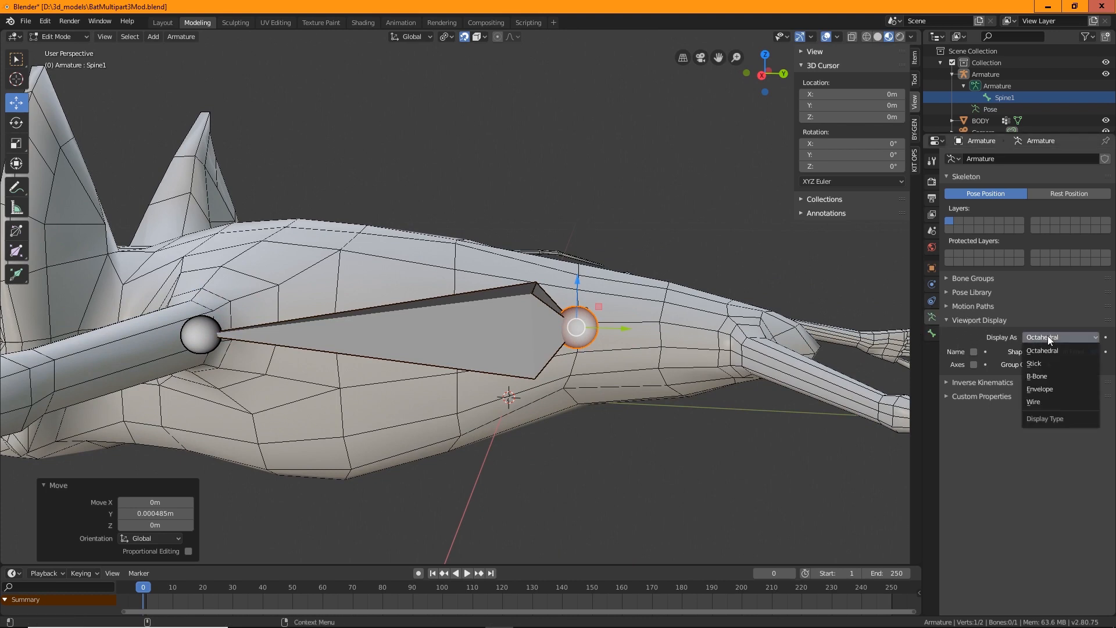
{"action": "left_click", "coordinate": [1045, 376]}
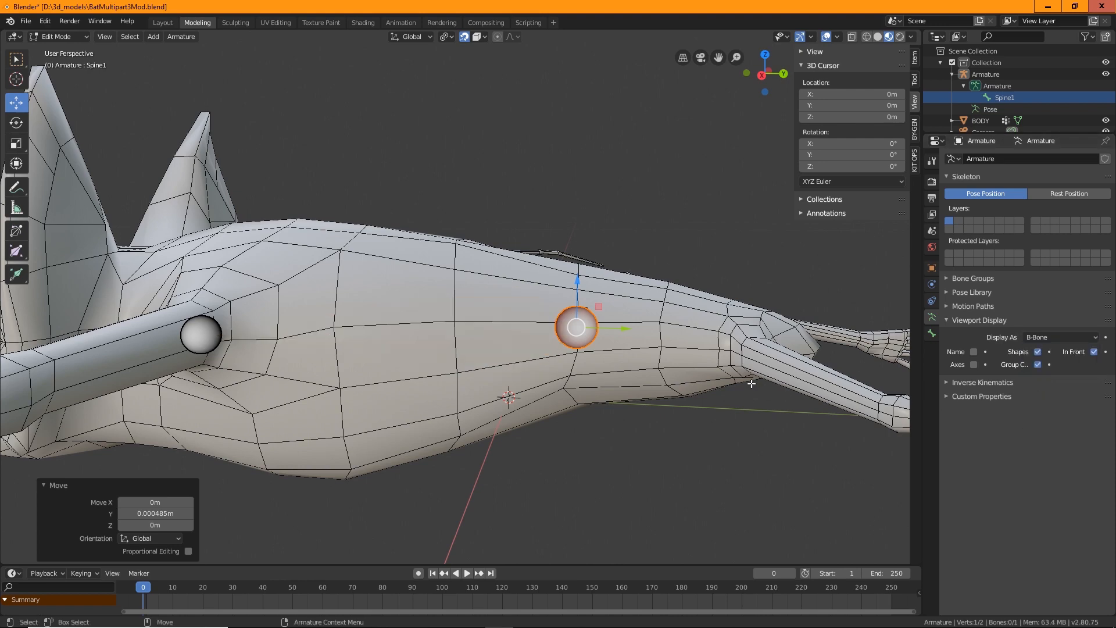
{"action": "middle_click_drag", "start_coordinate": [752, 384], "coordinate": [431, 242]}
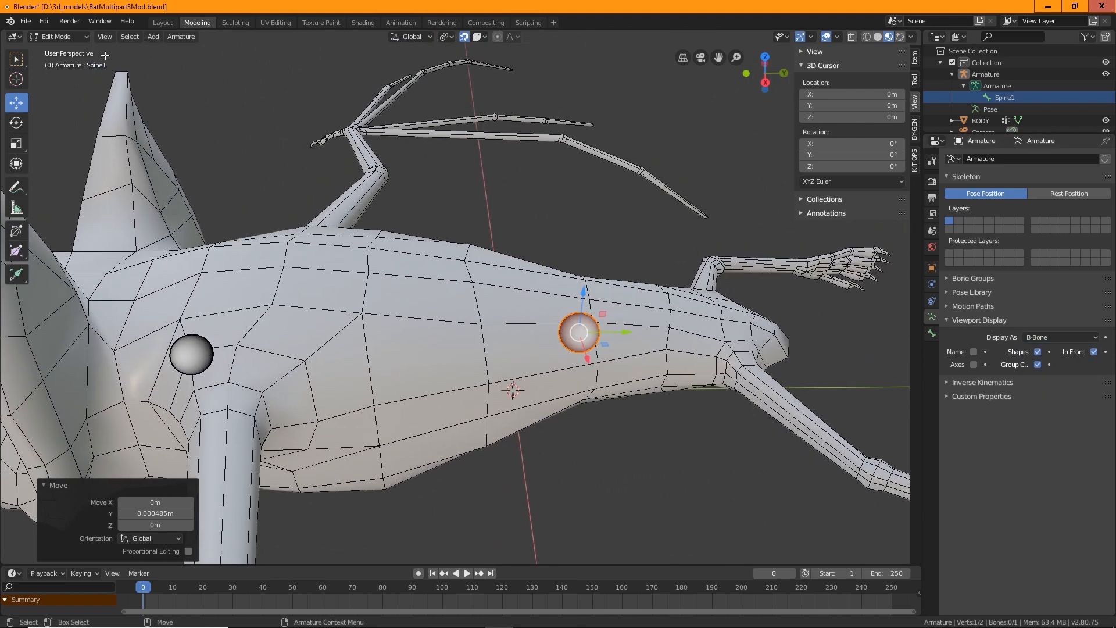
In Object Mode, select the armature and set its bone display to Octahedral
{"action": "left_click", "coordinate": [58, 36]}
{"action": "left_click", "coordinate": [55, 48]}
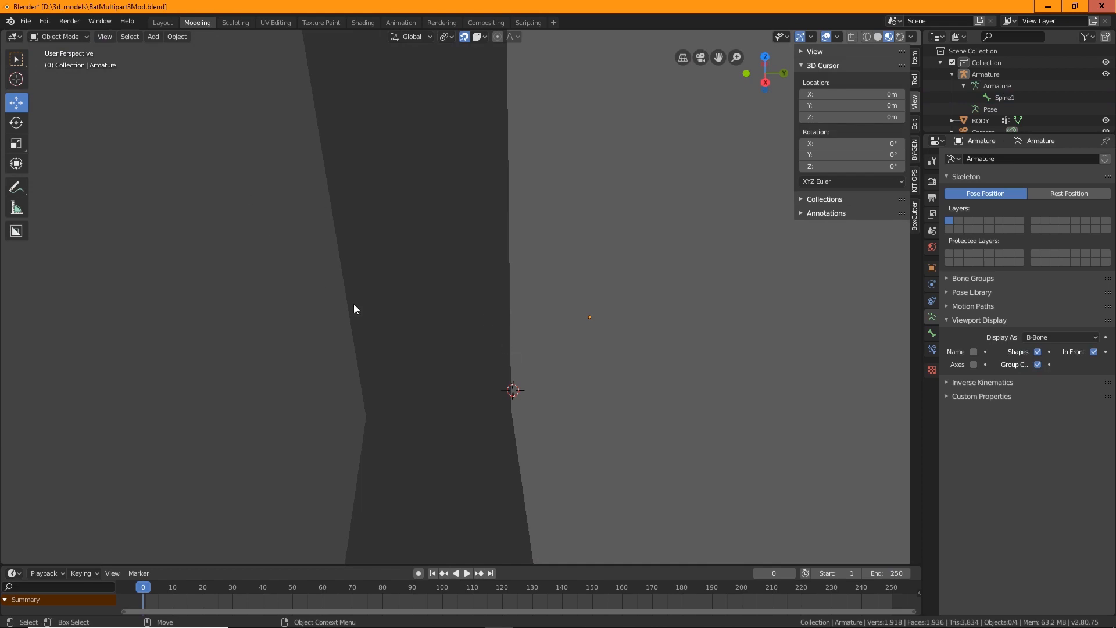
{"action": "scroll", "coordinate": [355, 309], "scroll_direction": "down", "scroll_amount": 5}
{"action": "middle_click_drag", "start_coordinate": [396, 294], "coordinate": [505, 317]}
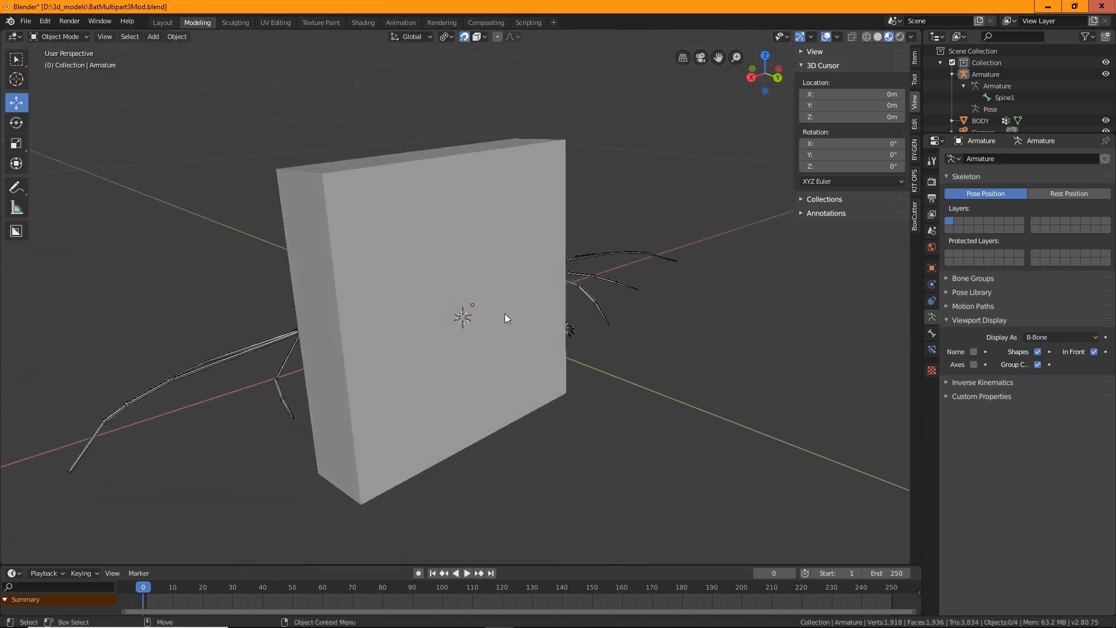
{"action": "left_click", "coordinate": [482, 347]}
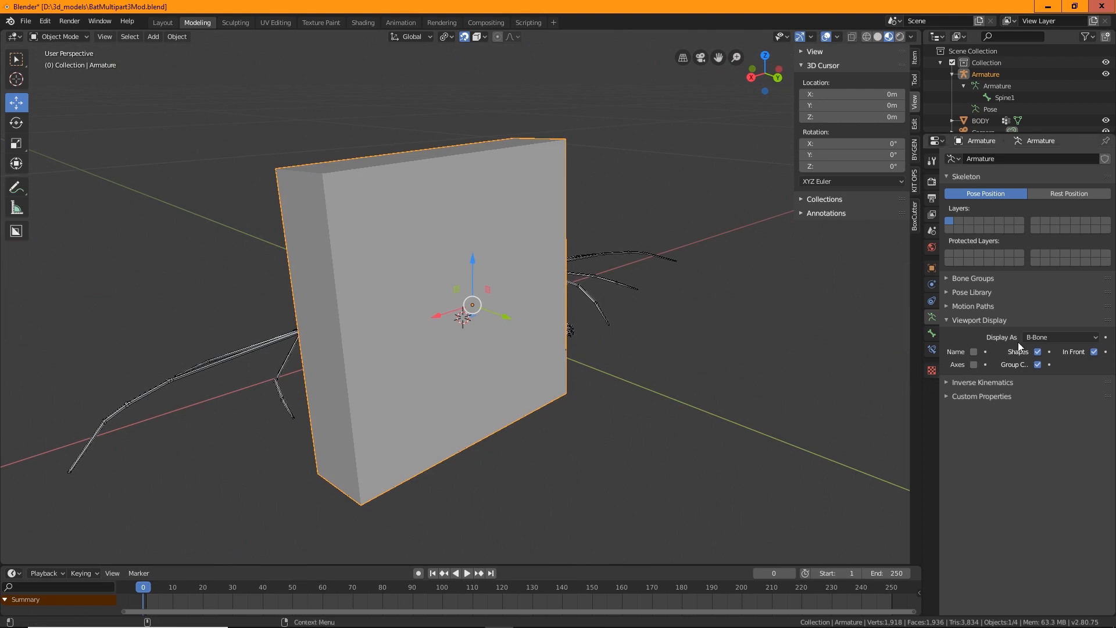
{"action": "left_click", "coordinate": [1042, 337]}
{"action": "left_click", "coordinate": [1042, 353]}
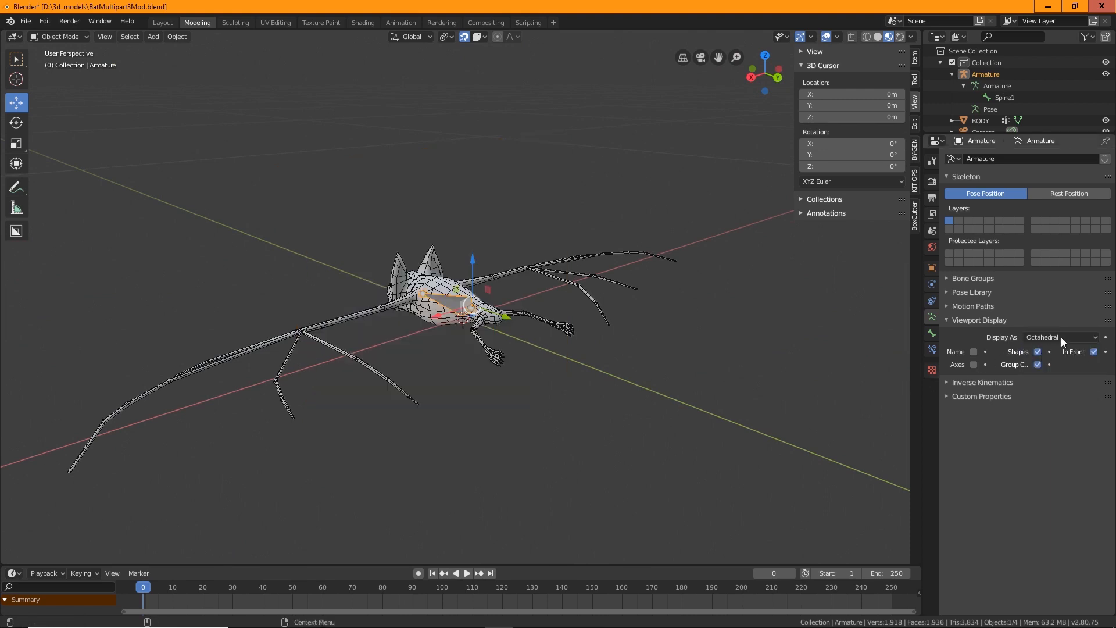
Try the B-Bone and then the Envelope display types for the armature
{"action": "left_click", "coordinate": [1056, 337]}
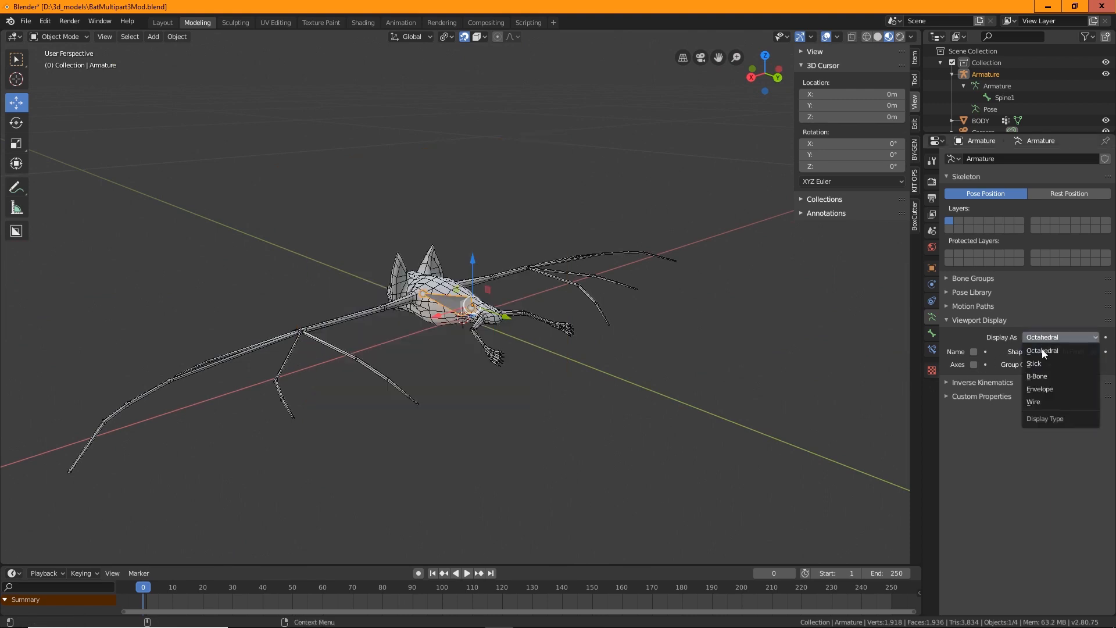
{"action": "left_click", "coordinate": [1057, 376]}
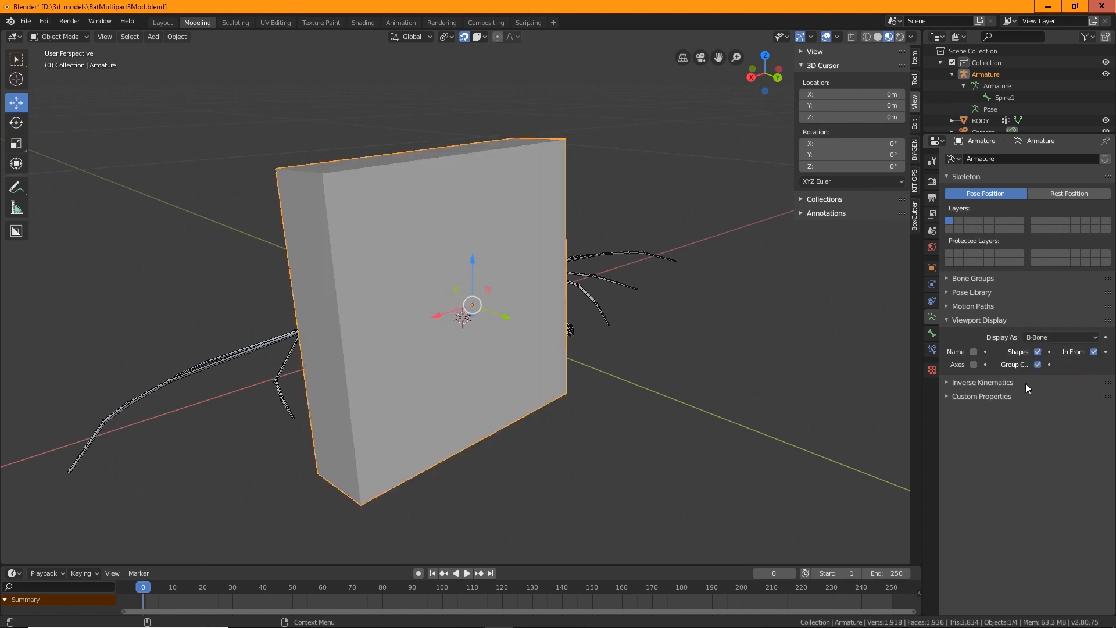
{"action": "left_click", "coordinate": [1057, 338]}
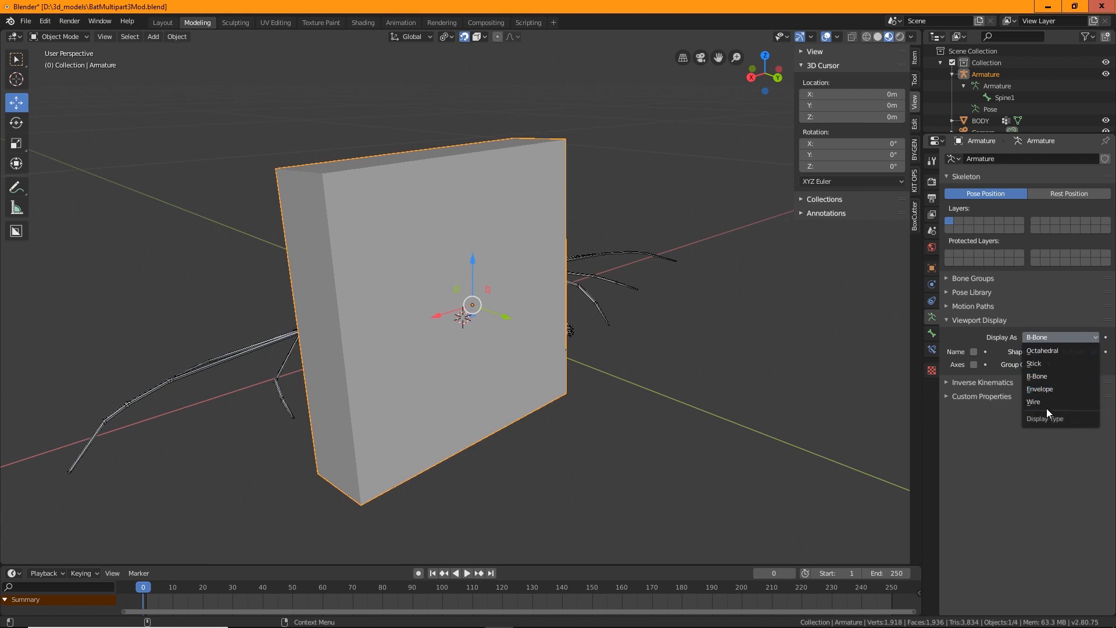
{"action": "left_click", "coordinate": [1046, 390]}
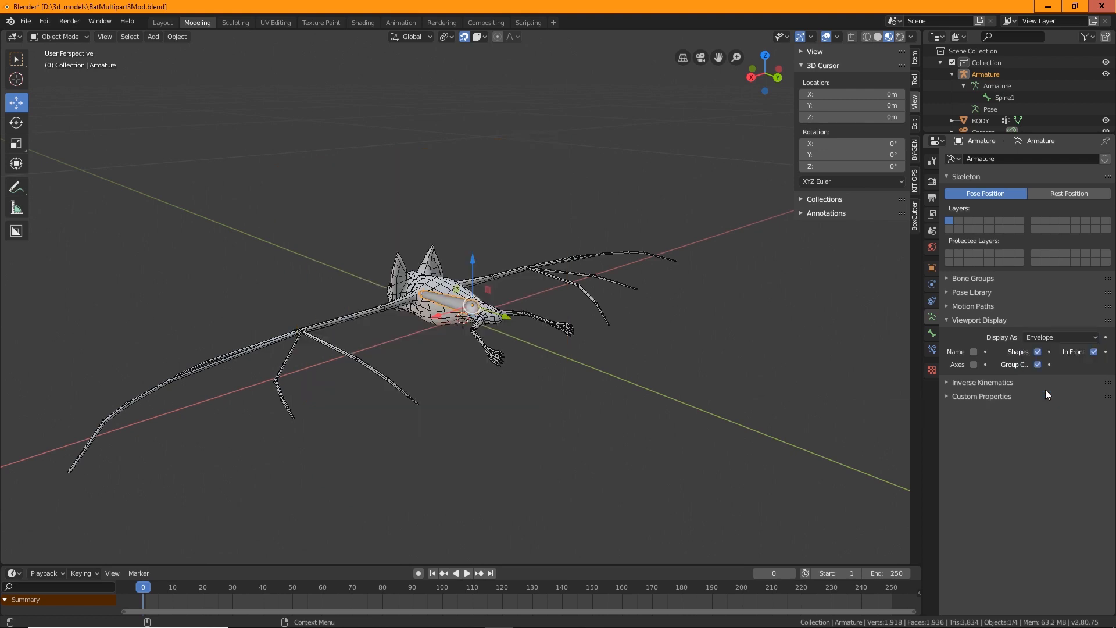
Set the armature's bone display back to Octahedral
{"action": "middle_click_drag", "start_coordinate": [502, 351], "coordinate": [606, 364]}
{"action": "scroll", "coordinate": [514, 379], "scroll_direction": "up", "scroll_amount": 5}
{"action": "scroll", "coordinate": [571, 403], "scroll_direction": "up", "scroll_amount": 3}
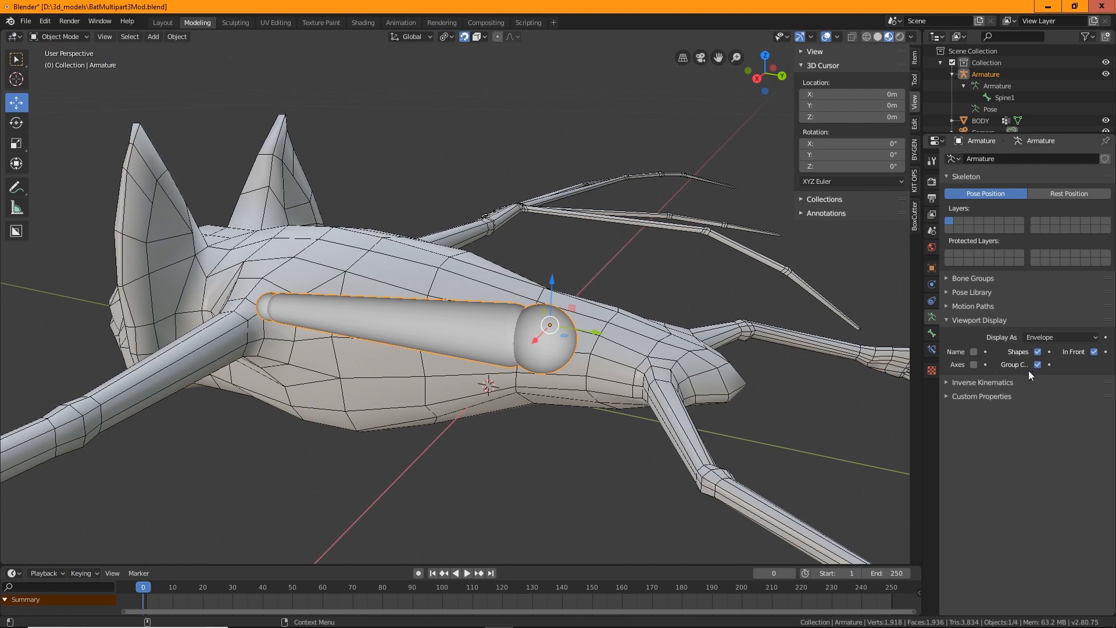
{"action": "left_click", "coordinate": [1047, 337]}
{"action": "left_click", "coordinate": [1045, 348]}
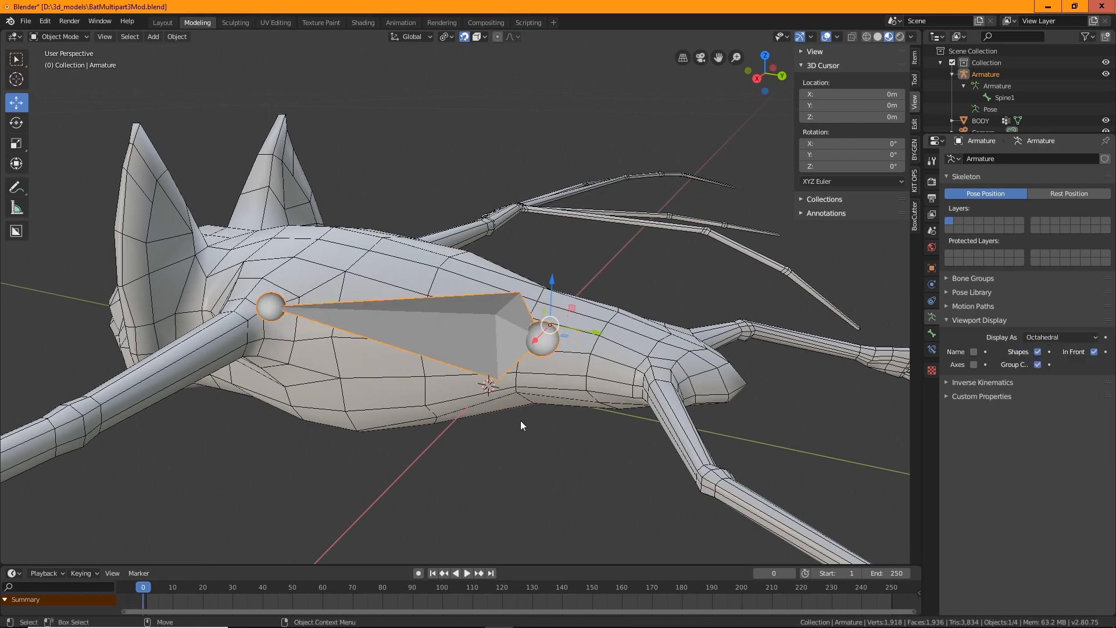
{"action": "middle_click_drag", "start_coordinate": [521, 420], "coordinate": [529, 466]}
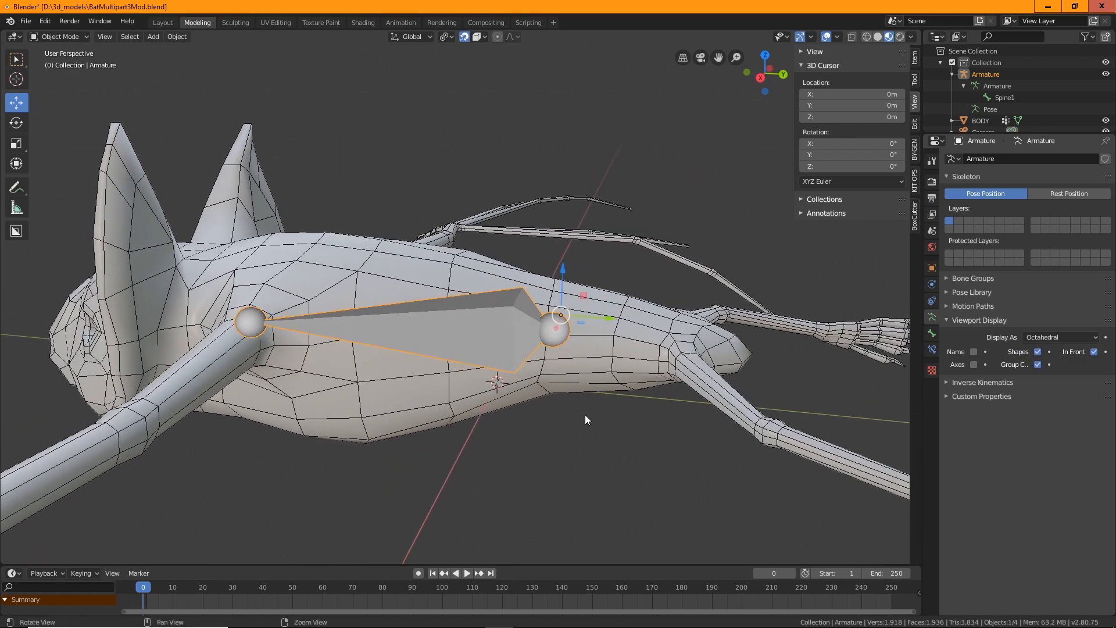
{"action": "middle_click_drag", "start_coordinate": [584, 414], "coordinate": [544, 433]}
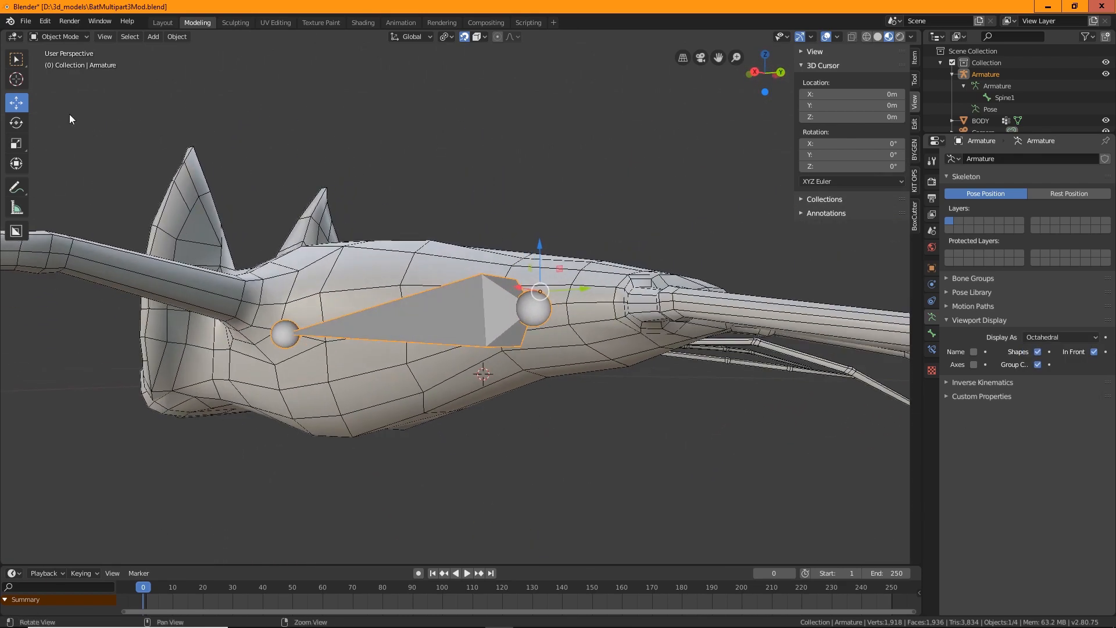
Return to Edit Mode and select the whole Spine1 bone
{"action": "left_click", "coordinate": [59, 36]}
{"action": "left_click", "coordinate": [69, 61]}
{"action": "middle_click_drag", "start_coordinate": [476, 373], "coordinate": [515, 321]}
{"action": "left_click", "coordinate": [518, 310]}
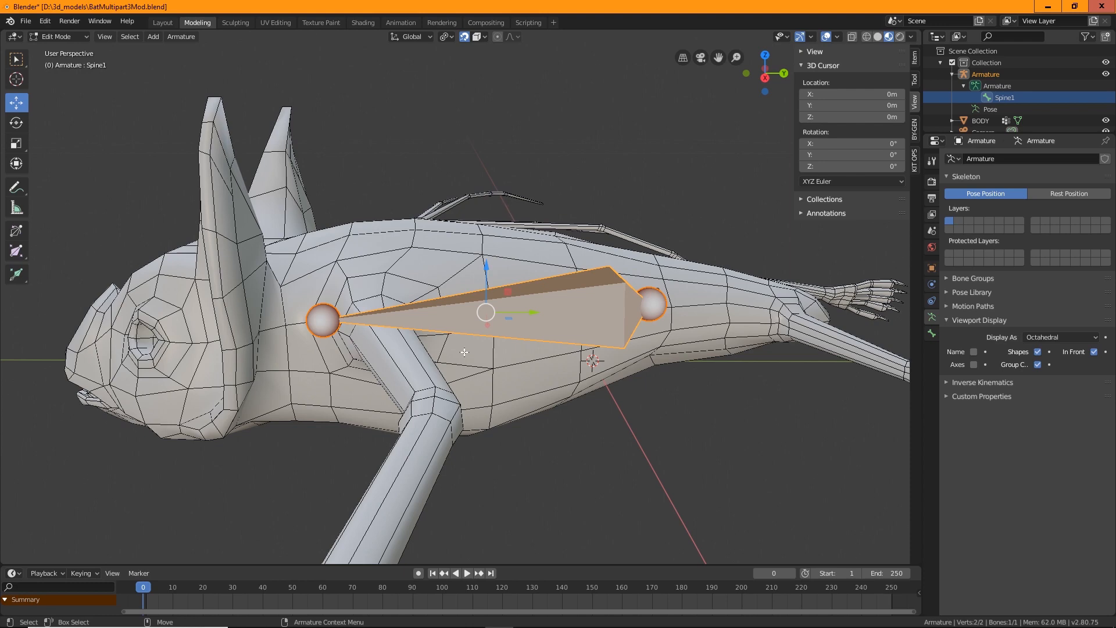
Try moving the whole bone toward the head, then undo the move and deselect it
{"action": "middle_click_drag", "start_coordinate": [464, 352], "coordinate": [536, 320]}
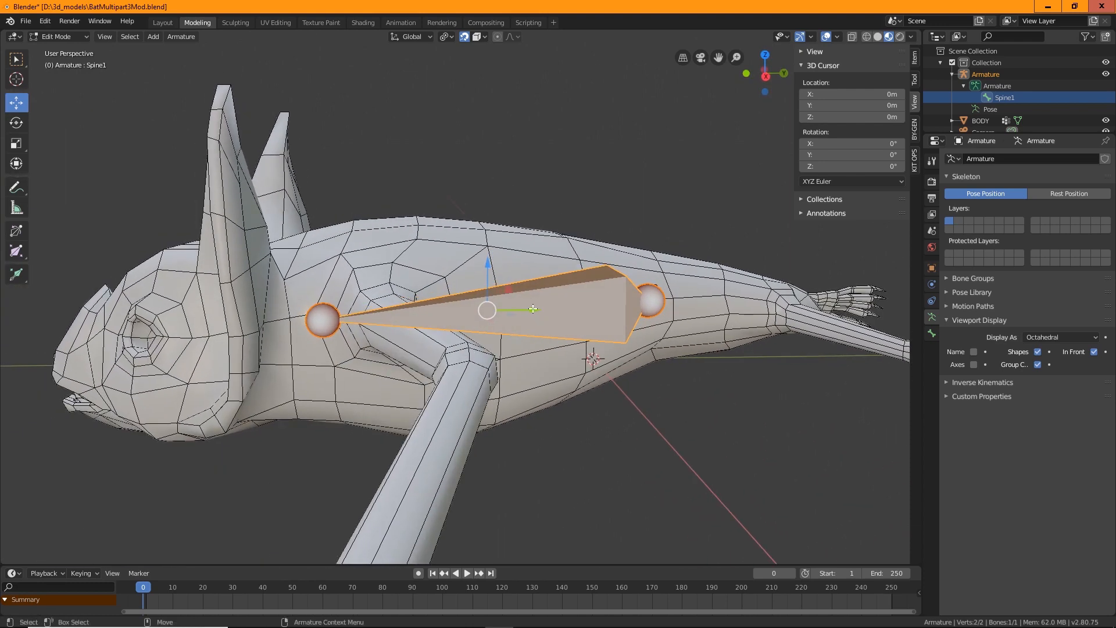
{"action": "left_click_drag", "start_coordinate": [533, 309], "coordinate": [392, 310]}
{"action": "key", "text": "ctrl+z"}
{"action": "left_click", "coordinate": [653, 456]}
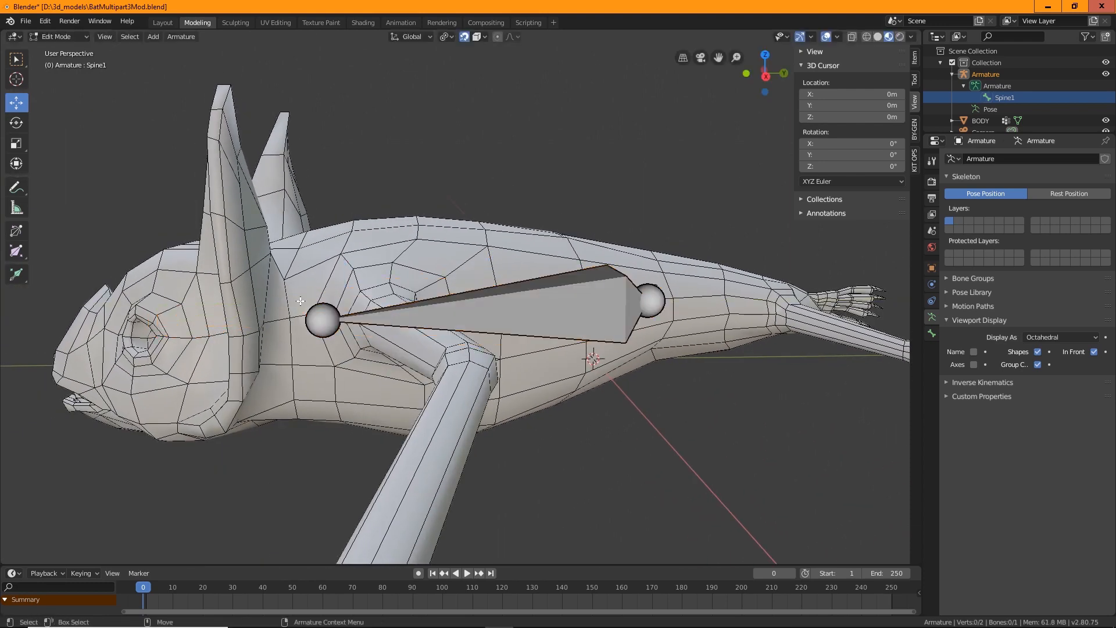
Move the bone's head -0.0174 m along the Y axis
{"action": "left_click", "coordinate": [327, 328]}
{"action": "left_click_drag", "start_coordinate": [369, 321], "coordinate": [246, 321]}
{"action": "middle_click_drag", "start_coordinate": [245, 321], "coordinate": [179, 141]}
Switch to the Right orthographic view and inspect the bone tail's transform values in the sidebar
{"action": "left_click", "coordinate": [107, 38]}
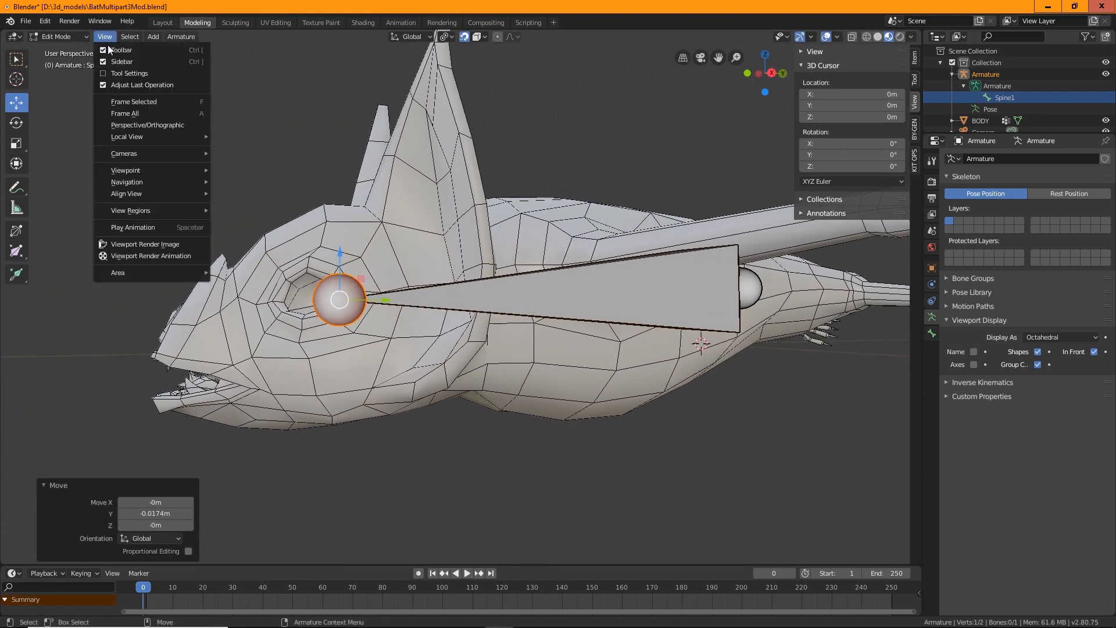
{"action": "mouse_move", "coordinate": [138, 199]}
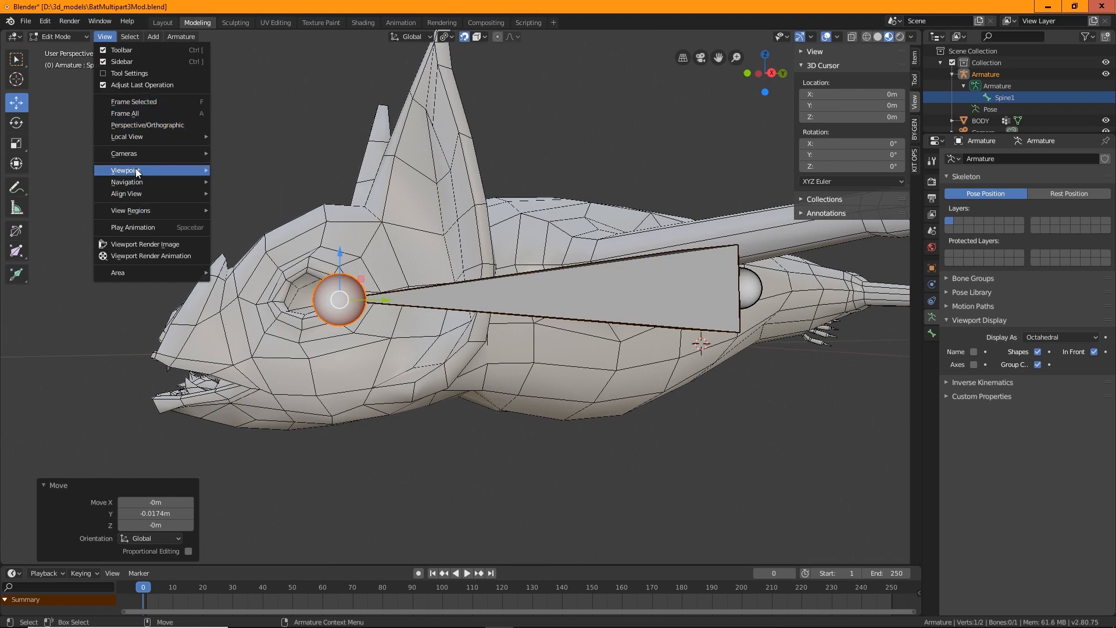
{"action": "mouse_move", "coordinate": [169, 170]}
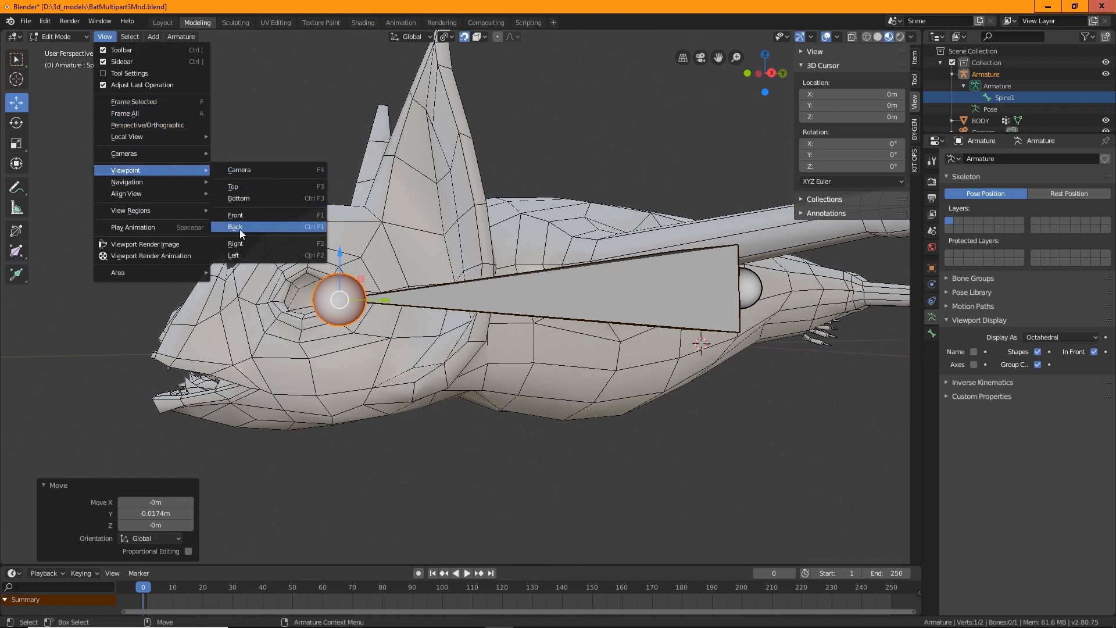
{"action": "left_click", "coordinate": [237, 243]}
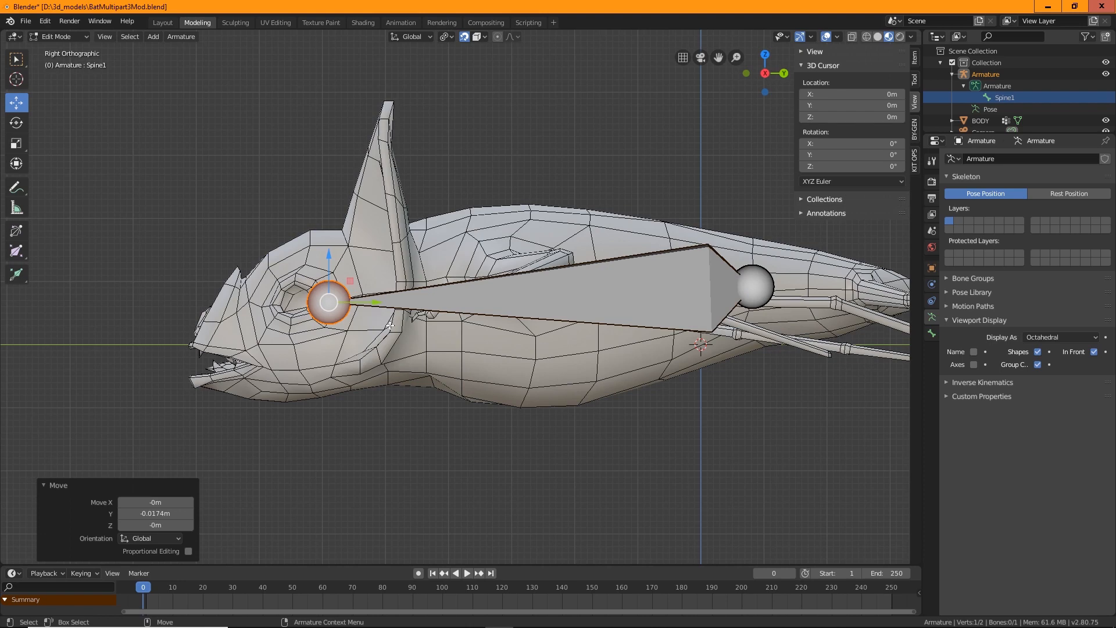
{"action": "middle_click_drag", "start_coordinate": [522, 397], "coordinate": [435, 435], "text": "shift"}
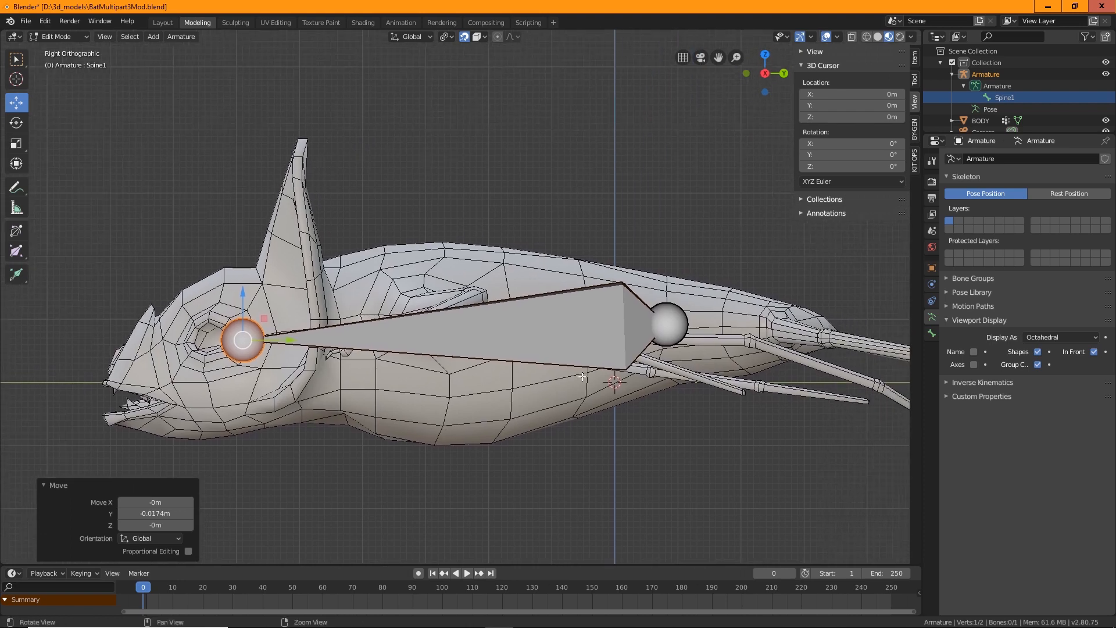
{"action": "left_click", "coordinate": [669, 323]}
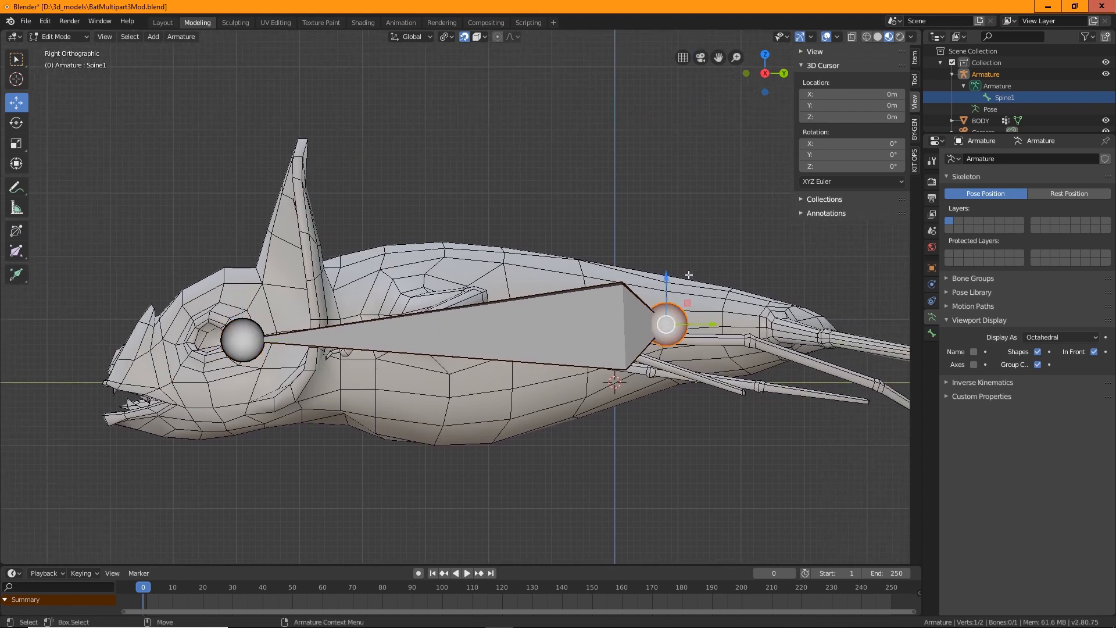
{"action": "left_click", "coordinate": [916, 56]}
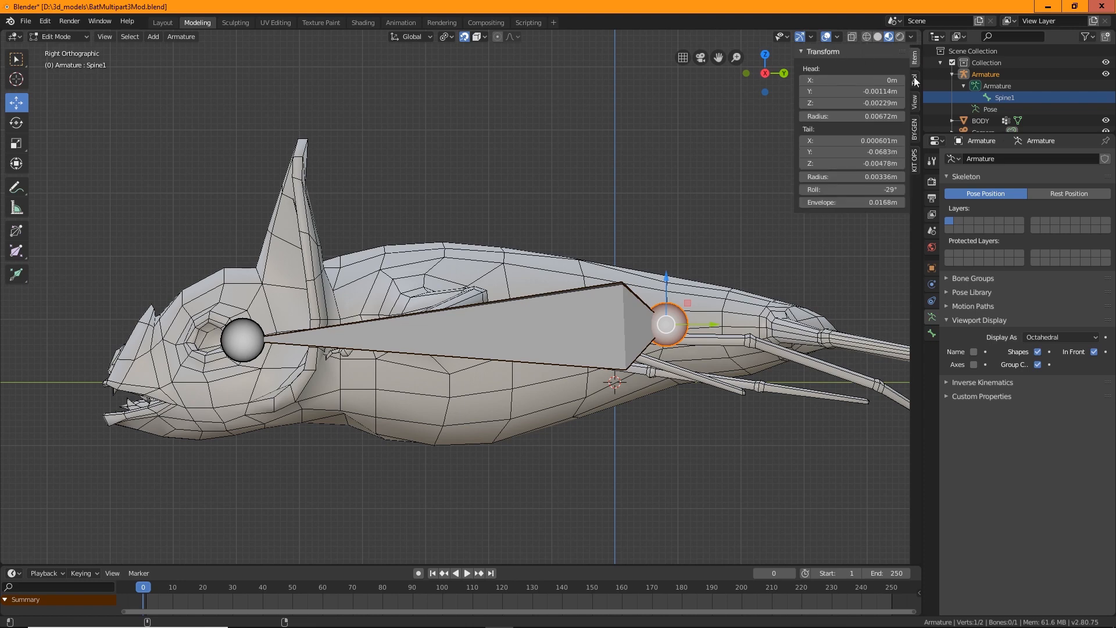
{"action": "left_click", "coordinate": [885, 141]}
{"action": "key", "text": "Return"}
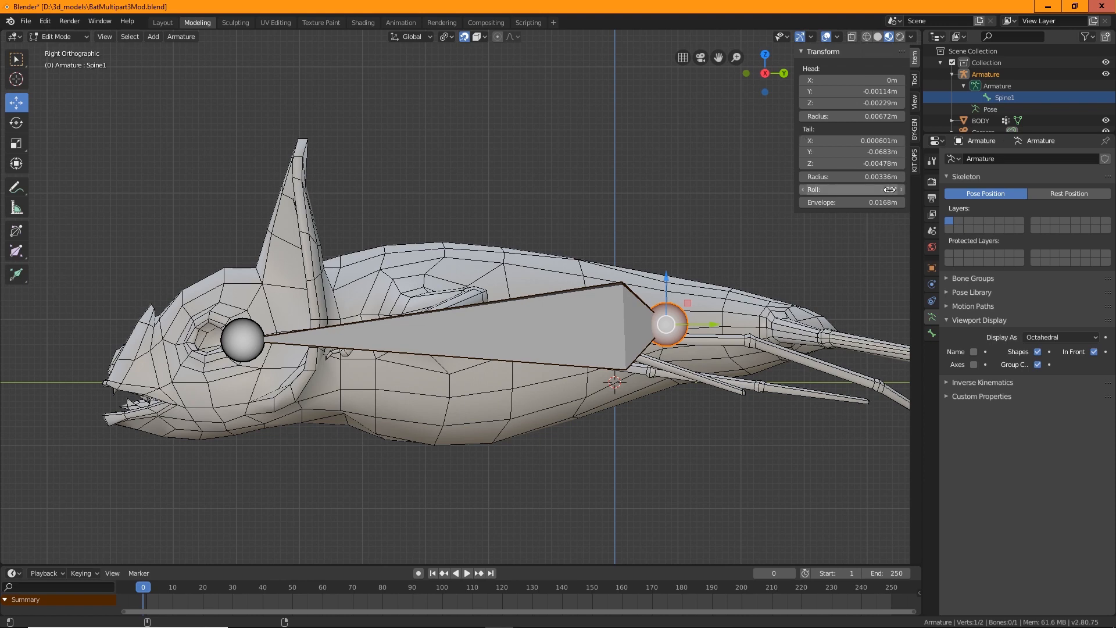
Set the bone's roll to 0° and undo the change
{"action": "left_click", "coordinate": [890, 190]}
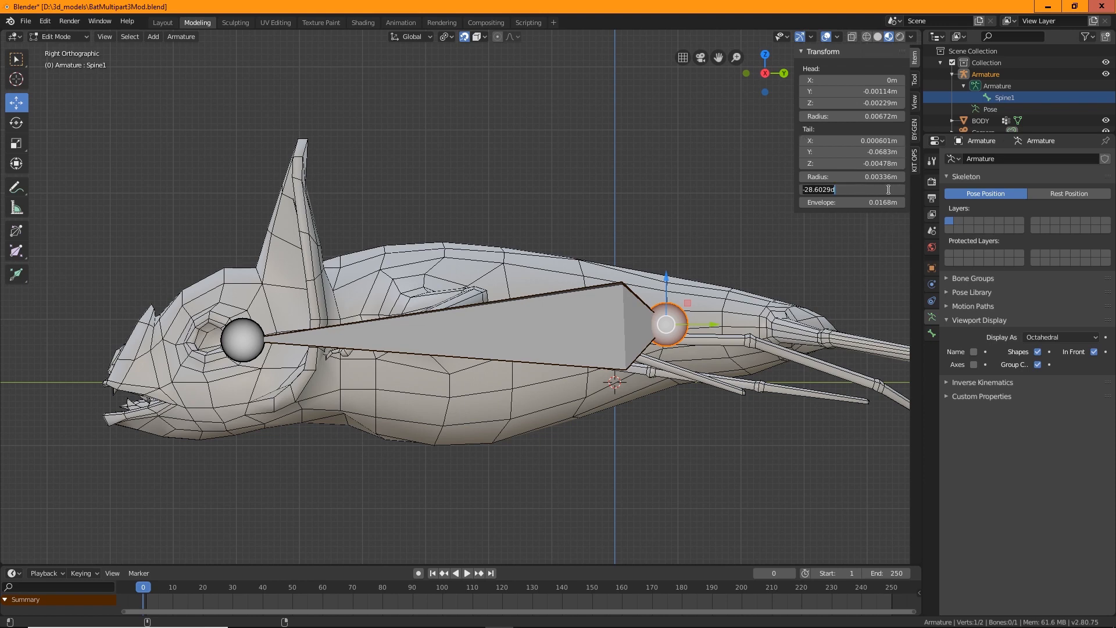
{"action": "type", "text": "0"}
{"action": "key", "text": "Return"}
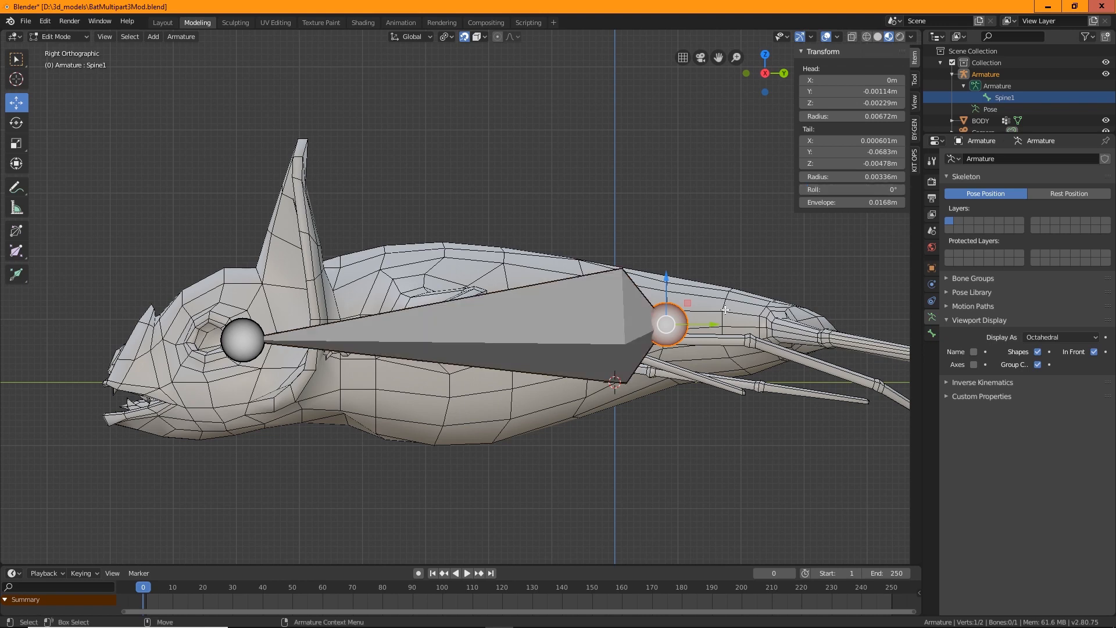
{"action": "key", "text": "ctrl+z"}
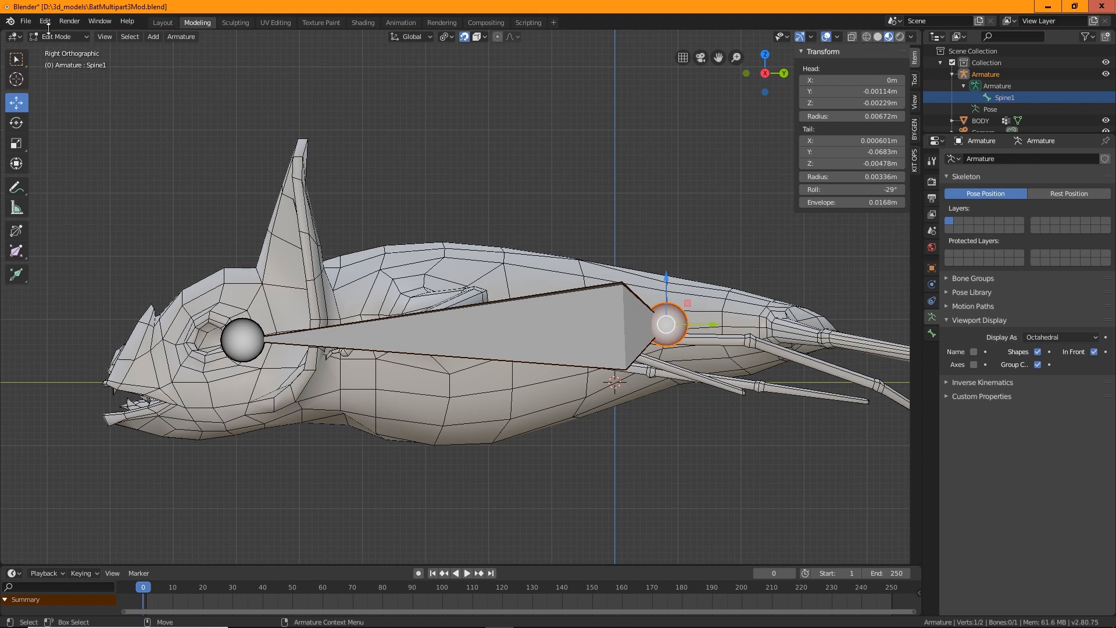
Check the armature object's transform in Object Mode, then return to Edit Mode
{"action": "left_click", "coordinate": [64, 36]}
{"action": "left_click", "coordinate": [67, 50]}
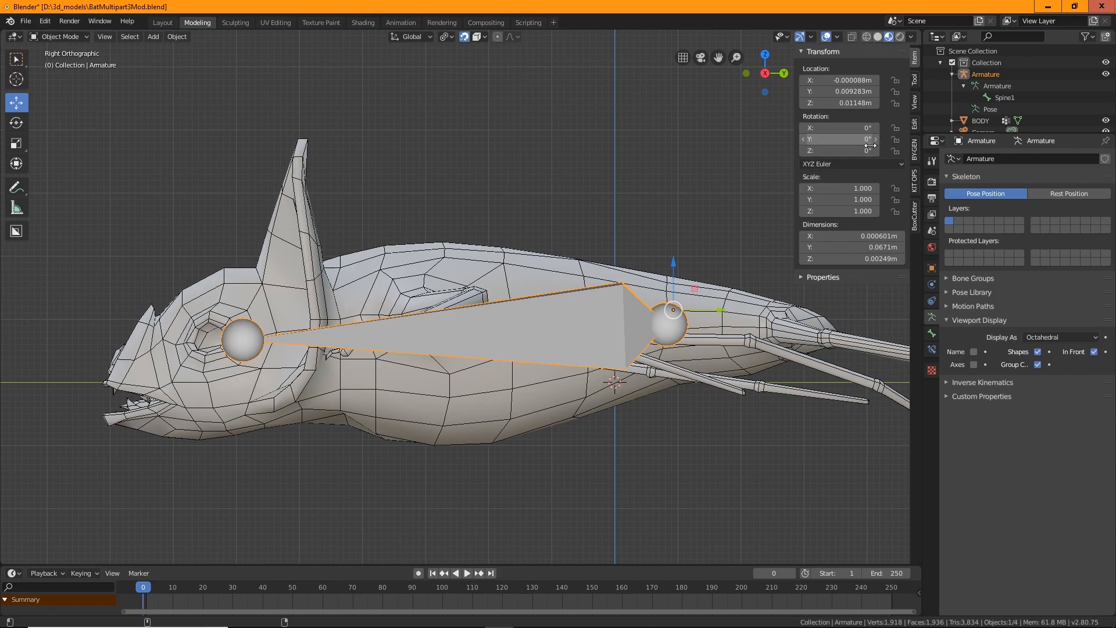
{"action": "middle_click_drag", "start_coordinate": [651, 169], "coordinate": [556, 197]}
{"action": "middle_click_drag", "start_coordinate": [420, 287], "coordinate": [145, 107]}
{"action": "left_click", "coordinate": [47, 33]}
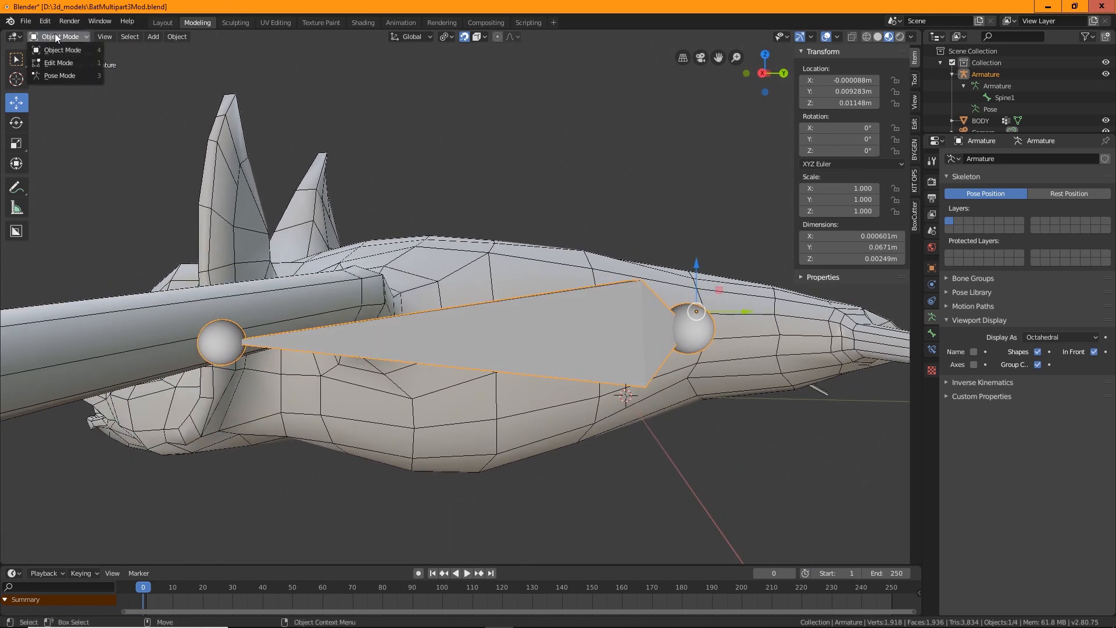
{"action": "left_click", "coordinate": [64, 58]}
{"action": "left_click", "coordinate": [108, 37]}
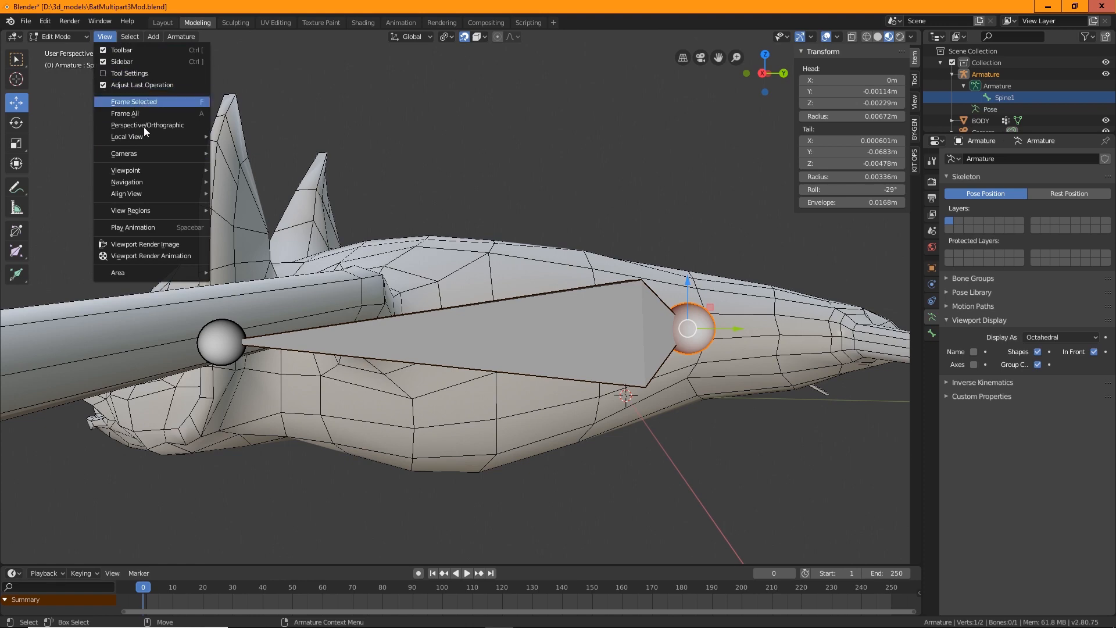
Switch to the Right orthographic view, select the spine bone and subdivide it into two bones
{"action": "mouse_move", "coordinate": [149, 169]}
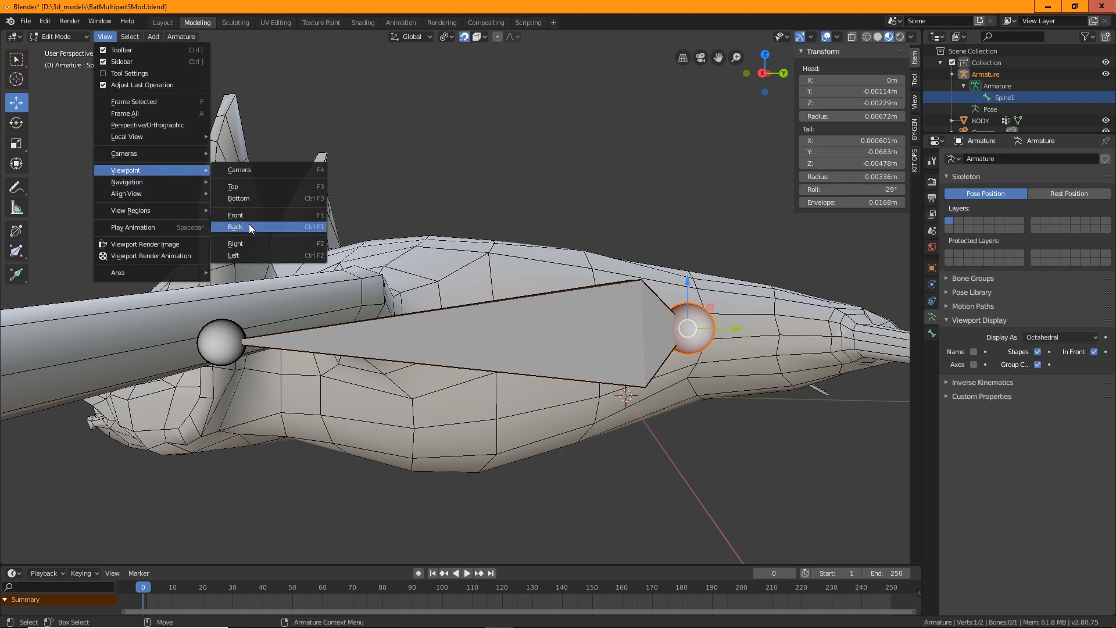
{"action": "left_click", "coordinate": [249, 243]}
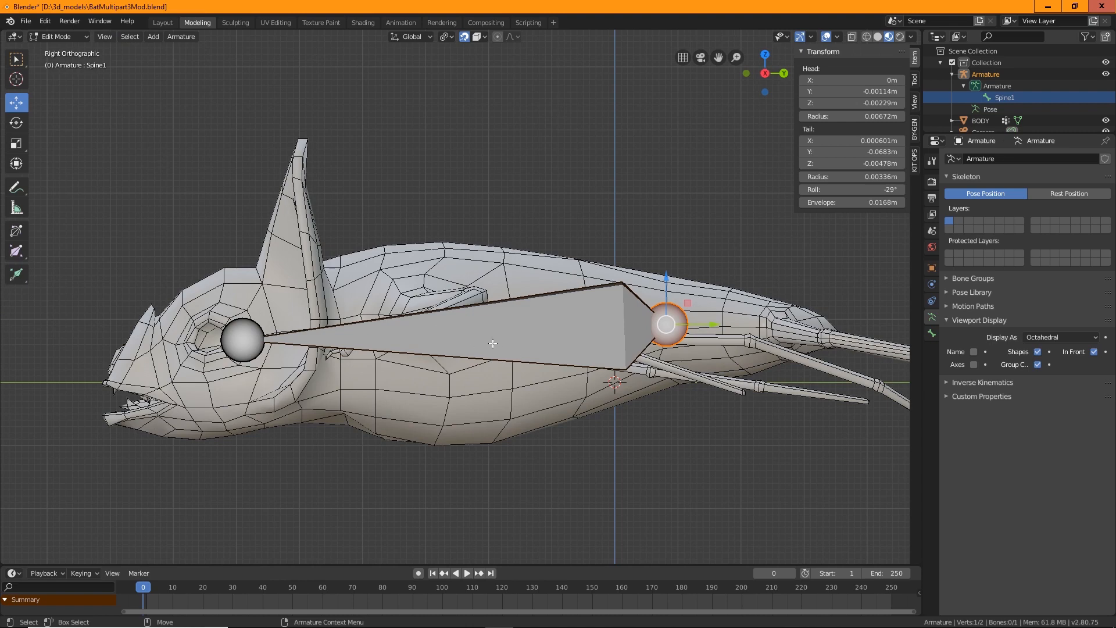
{"action": "left_click", "coordinate": [493, 343]}
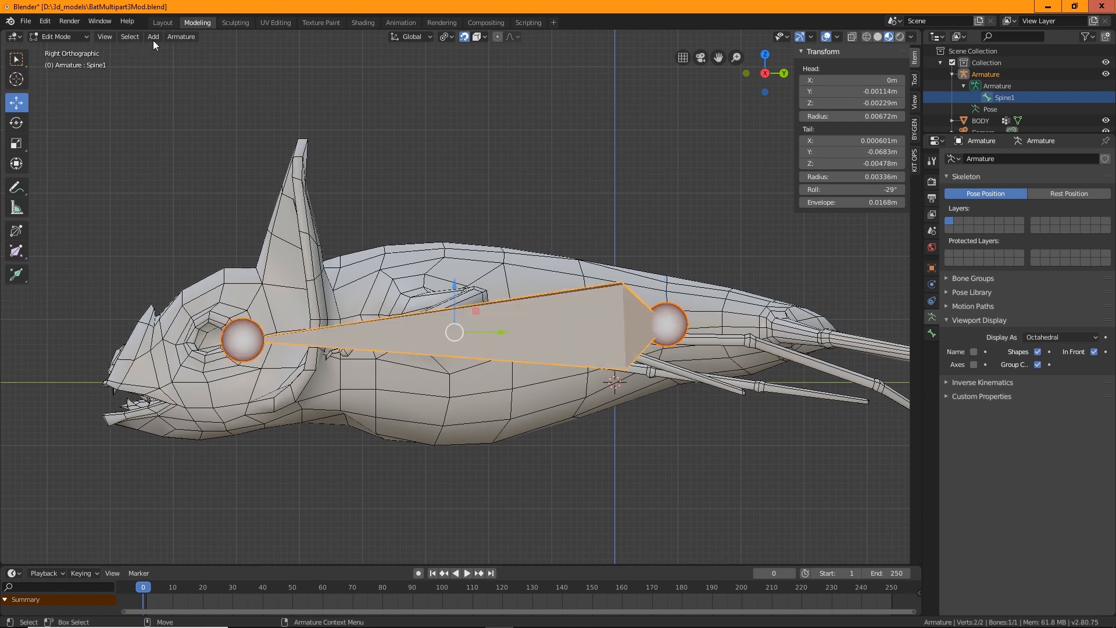
{"action": "left_click", "coordinate": [173, 36]}
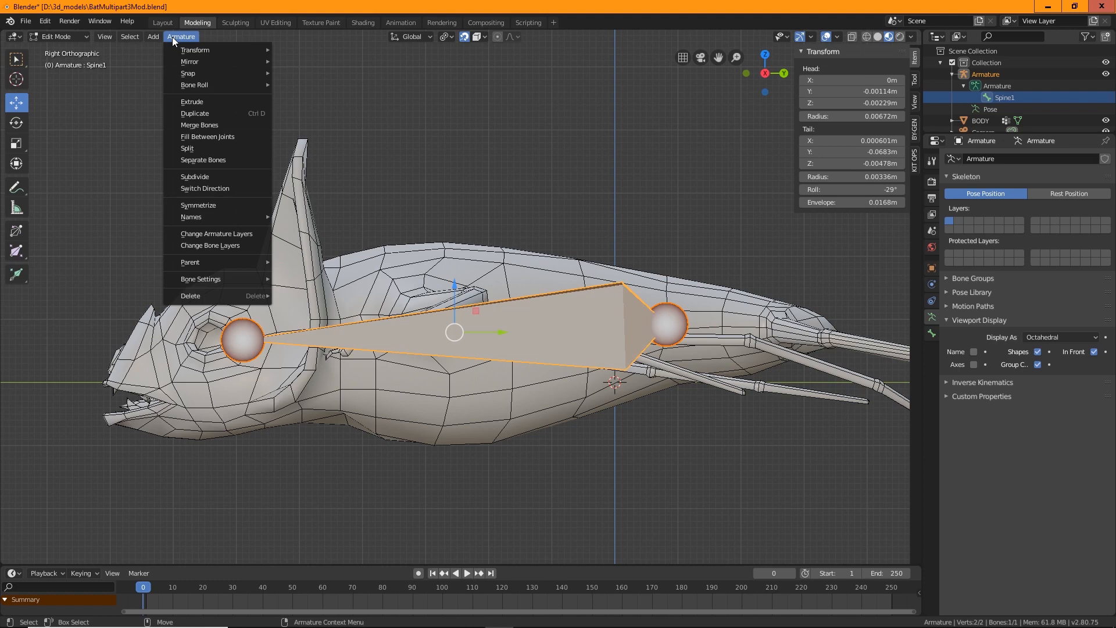
{"action": "left_click", "coordinate": [199, 149]}
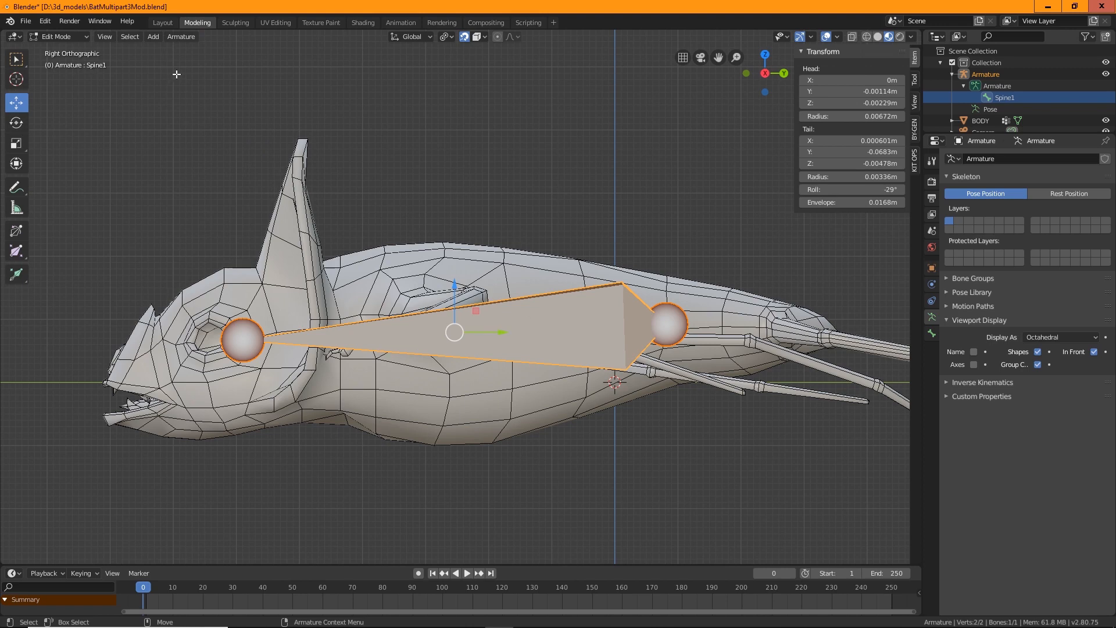
{"action": "left_click", "coordinate": [190, 38]}
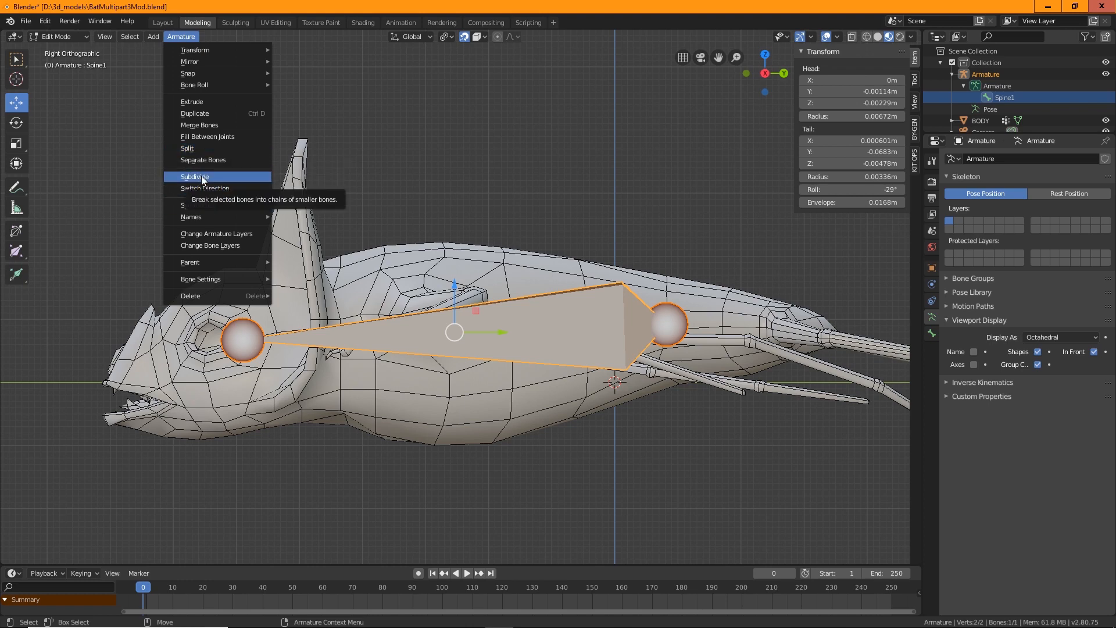
{"action": "left_click", "coordinate": [201, 175]}
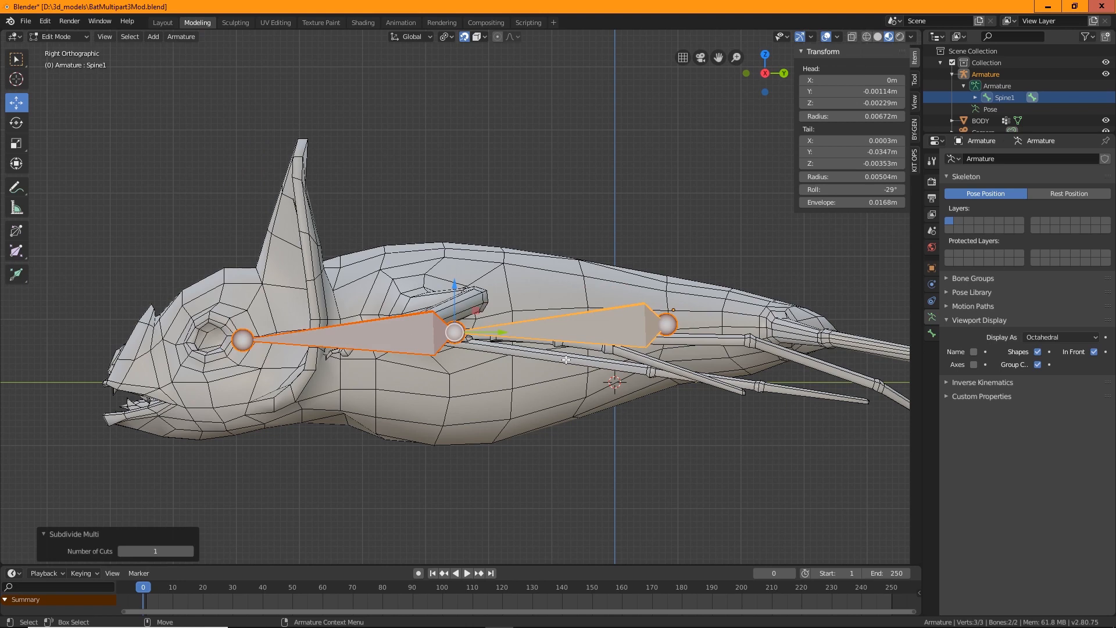
Repeat the subdivision on the spine bones to build a five-bone chain along the body
{"action": "left_click", "coordinate": [572, 328]}
{"action": "key", "text": "shift+r"}
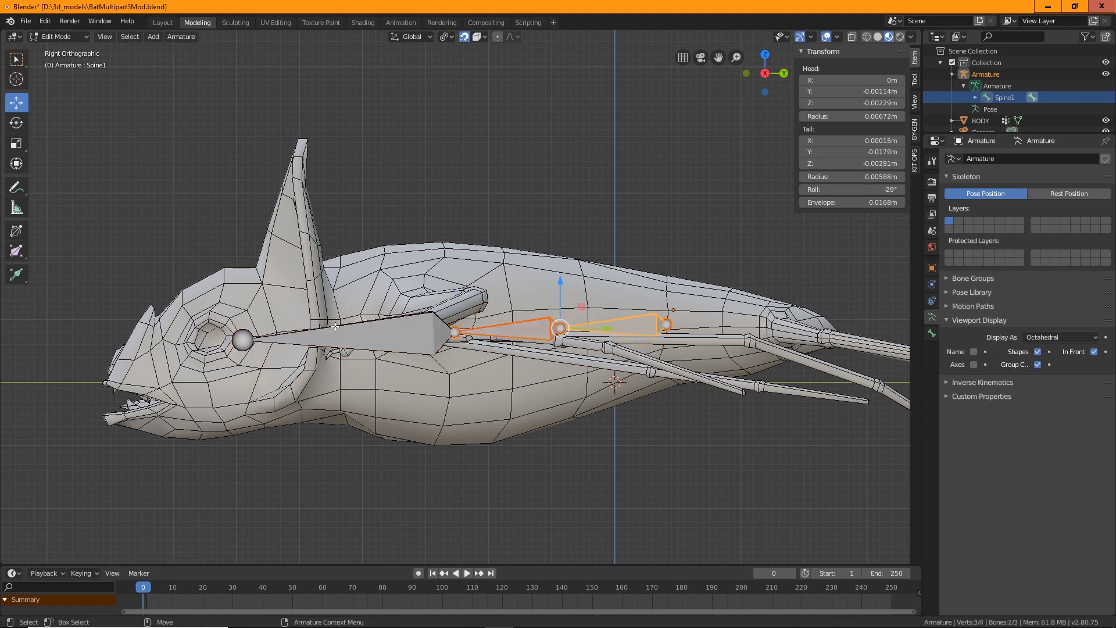
{"action": "left_click", "coordinate": [371, 339]}
{"action": "key", "text": "shift+r"}
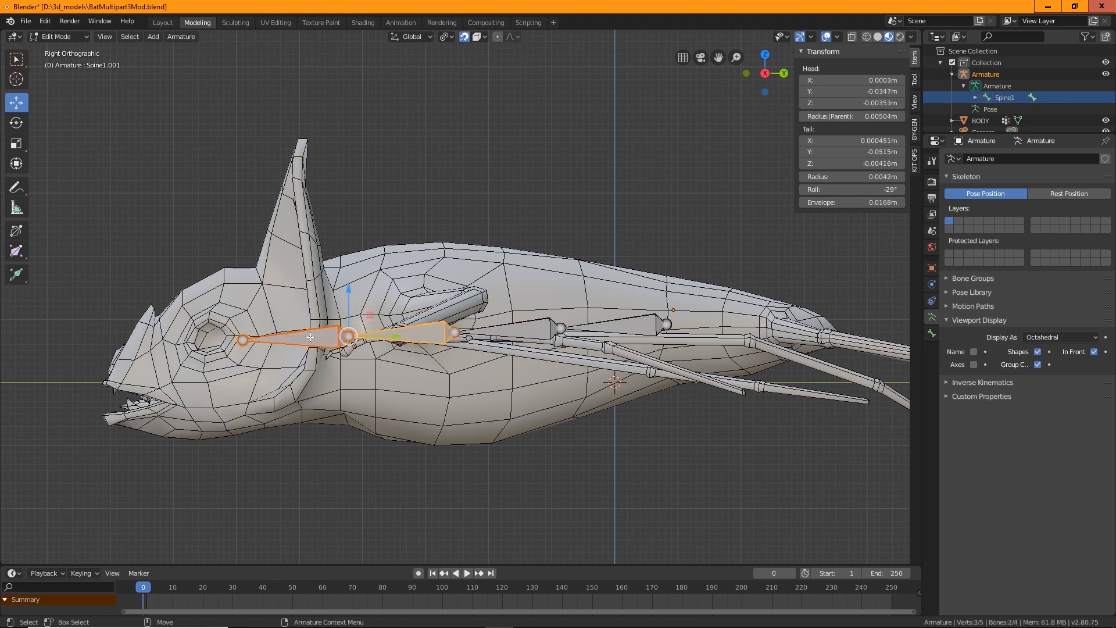
{"action": "key", "text": "shift+r"}
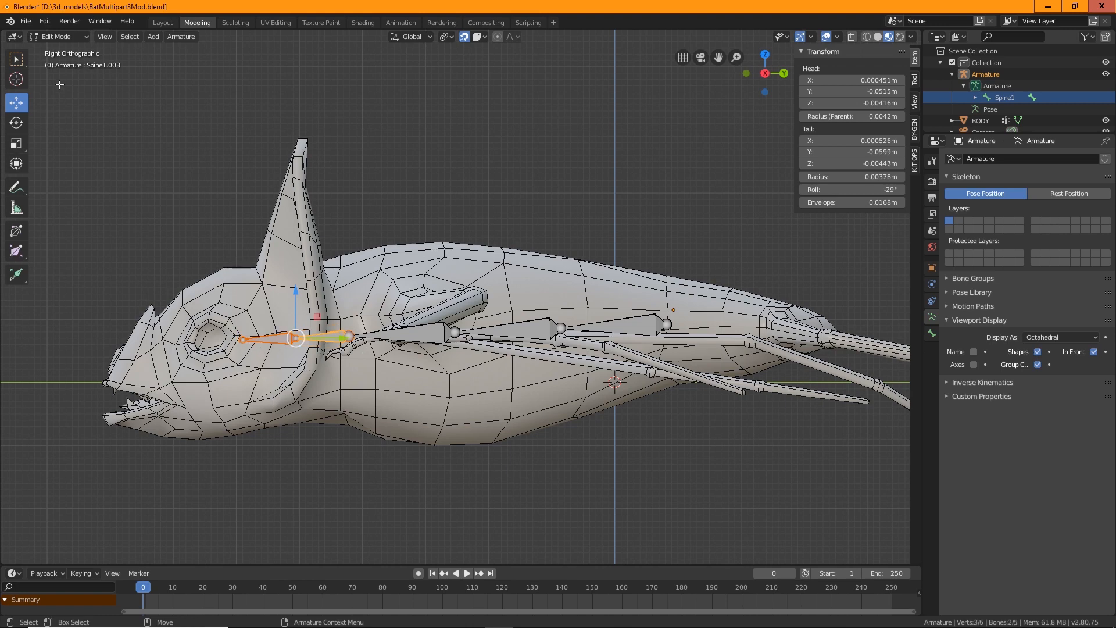
Move the front end of the bone chain forward to the tip of the bat's snout
{"action": "left_click", "coordinate": [15, 65]}
{"action": "left_click", "coordinate": [243, 340]}
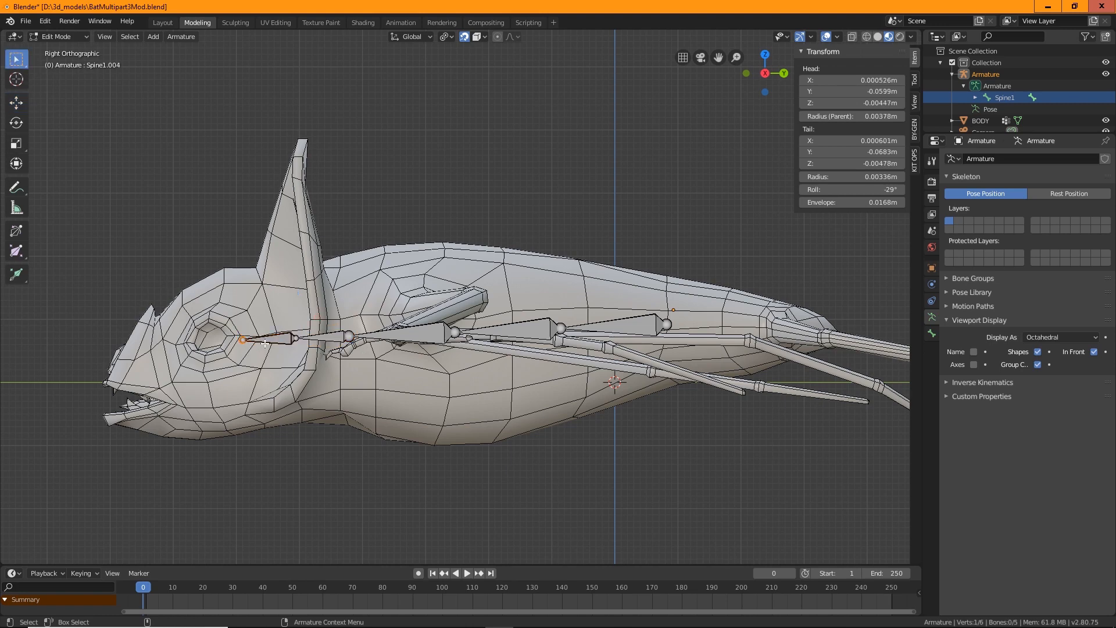
{"action": "key", "text": "w"}
{"action": "left_click_drag", "start_coordinate": [276, 339], "coordinate": [129, 361]}
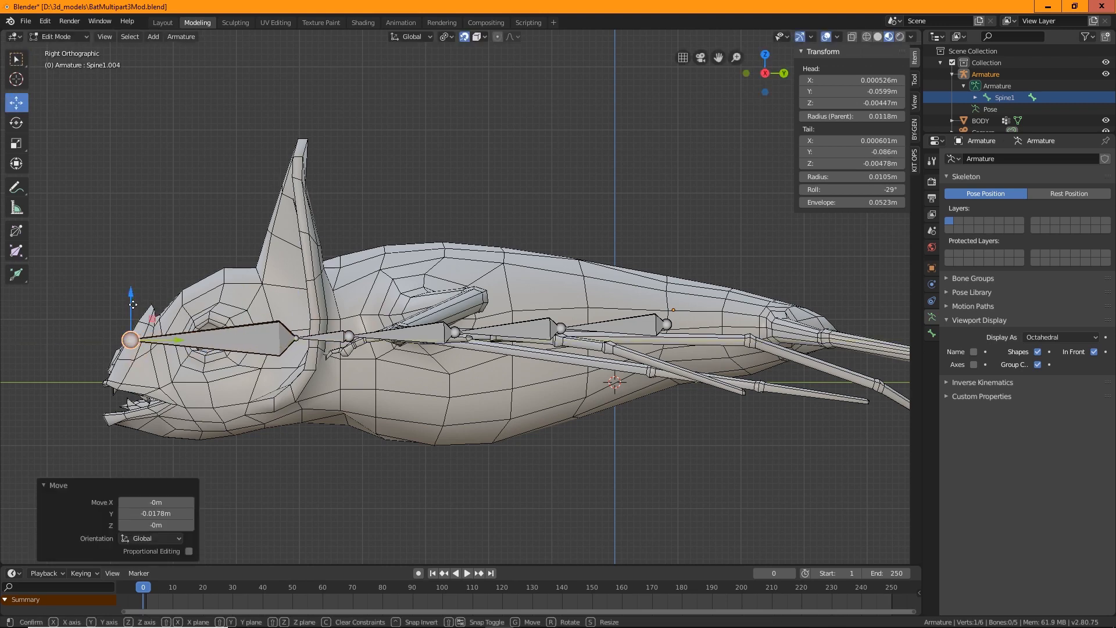
Reposition the middle spine joints along the body in the side view
{"action": "left_click", "coordinate": [346, 336]}
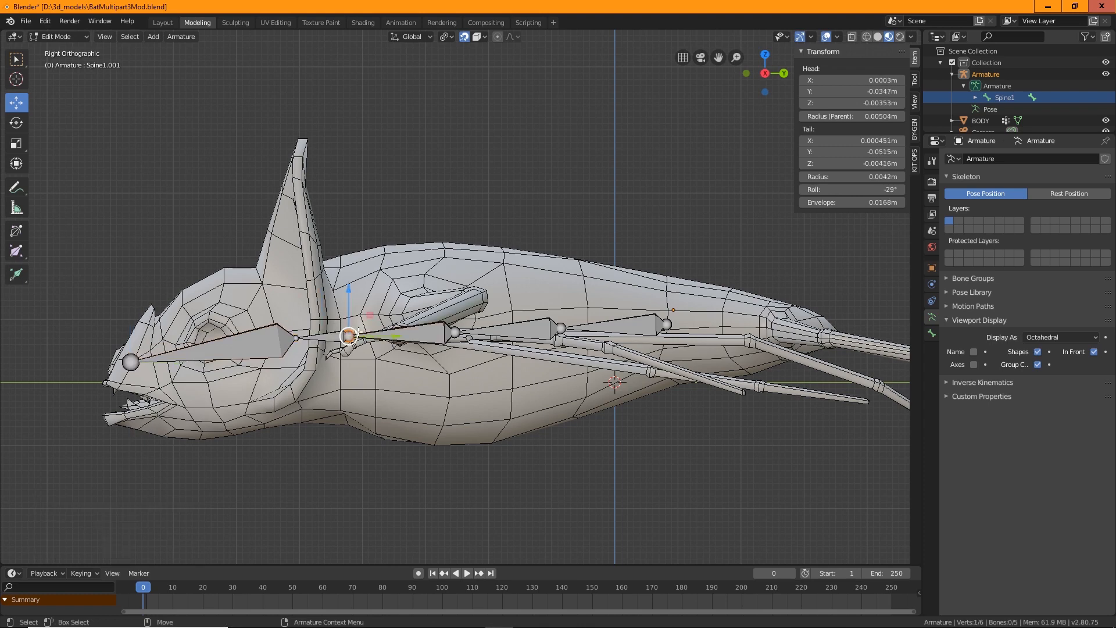
{"action": "left_click_drag", "start_coordinate": [383, 335], "coordinate": [317, 339]}
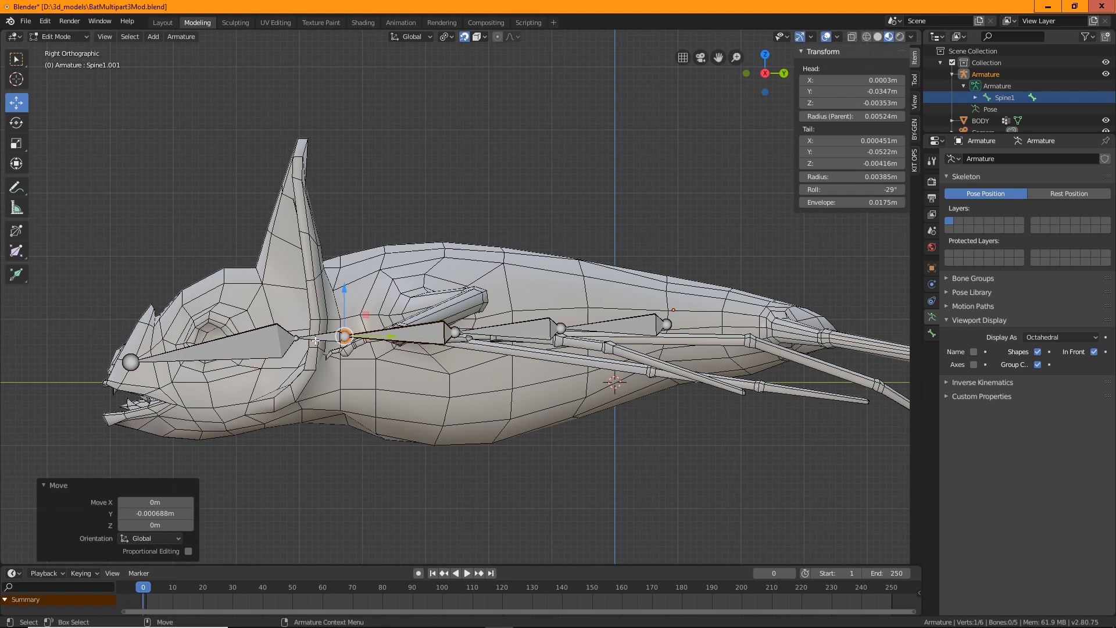
{"action": "left_click", "coordinate": [454, 333]}
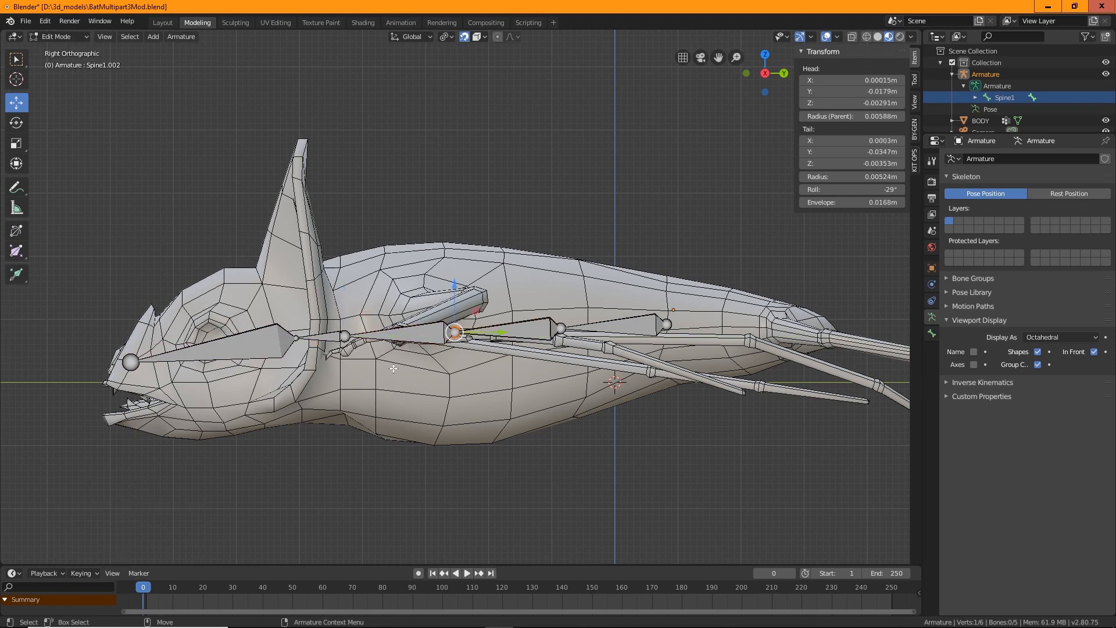
{"action": "left_click", "coordinate": [561, 329]}
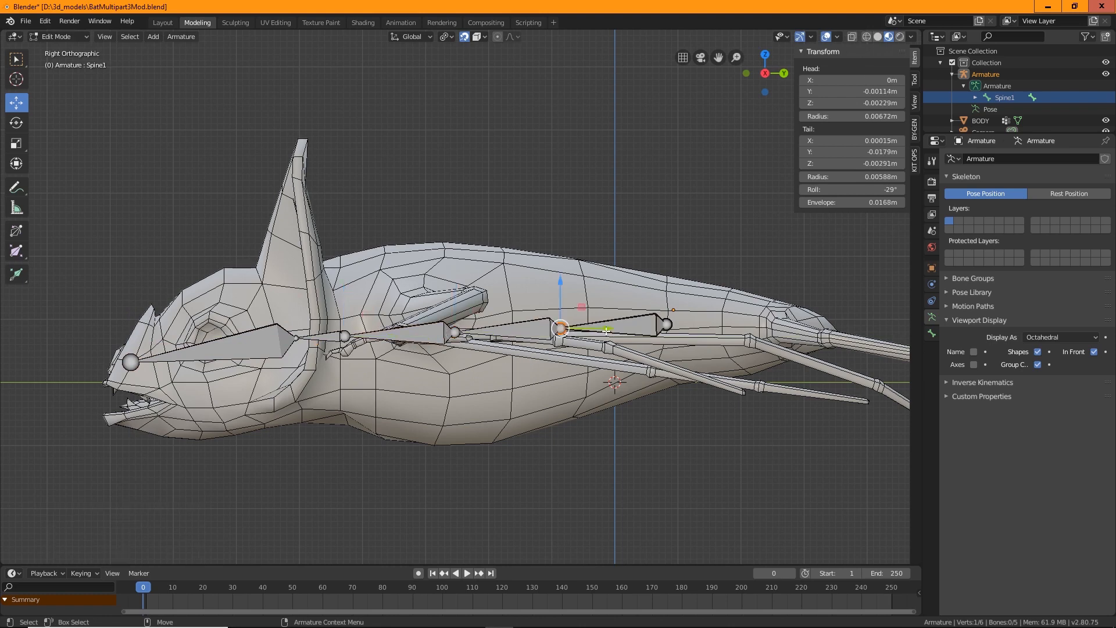
{"action": "left_click_drag", "start_coordinate": [607, 329], "coordinate": [487, 346]}
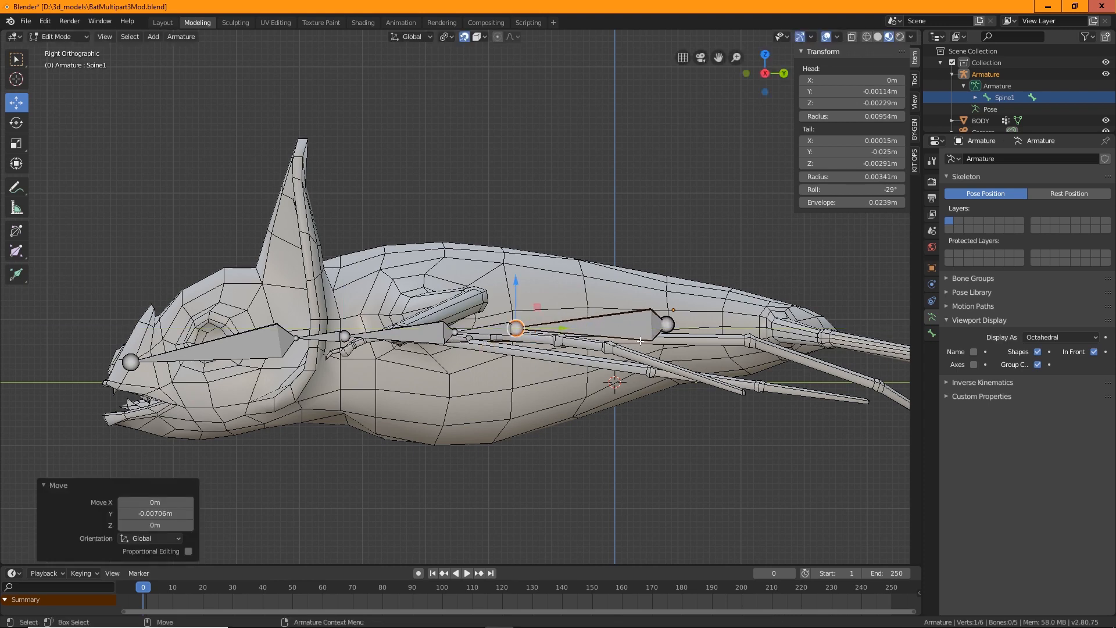
{"action": "mouse_move", "coordinate": [564, 330]}
{"action": "left_mouse_down"}
{"action": "mouse_move", "coordinate": [608, 329]}
{"action": "mouse_move", "coordinate": [566, 329]}
{"action": "left_mouse_up"}
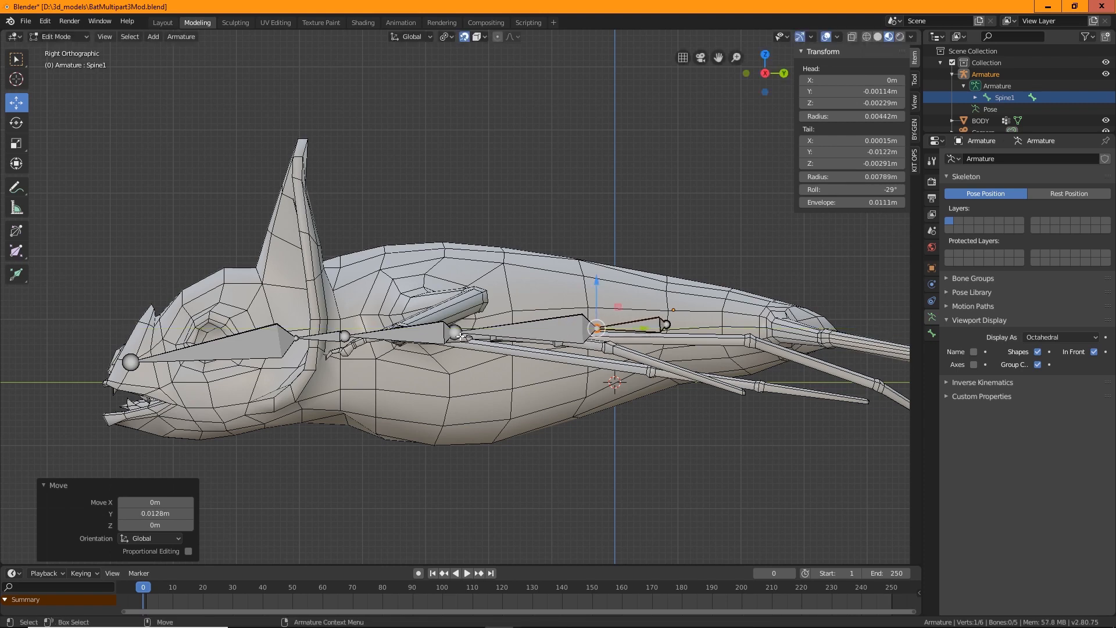
Adjust the two rear spine joints slightly upward along Z to follow the body
{"action": "left_click", "coordinate": [457, 334]}
{"action": "left_click_drag", "start_coordinate": [480, 334], "coordinate": [511, 359]}
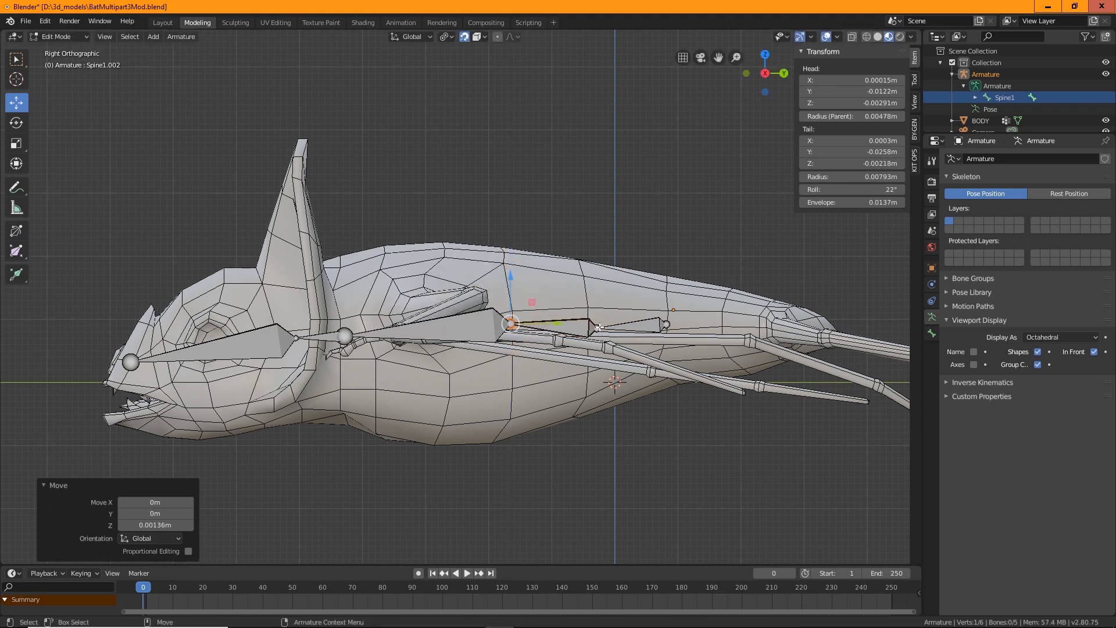
{"action": "left_click", "coordinate": [597, 327]}
{"action": "left_click_drag", "start_coordinate": [597, 294], "coordinate": [593, 361]}
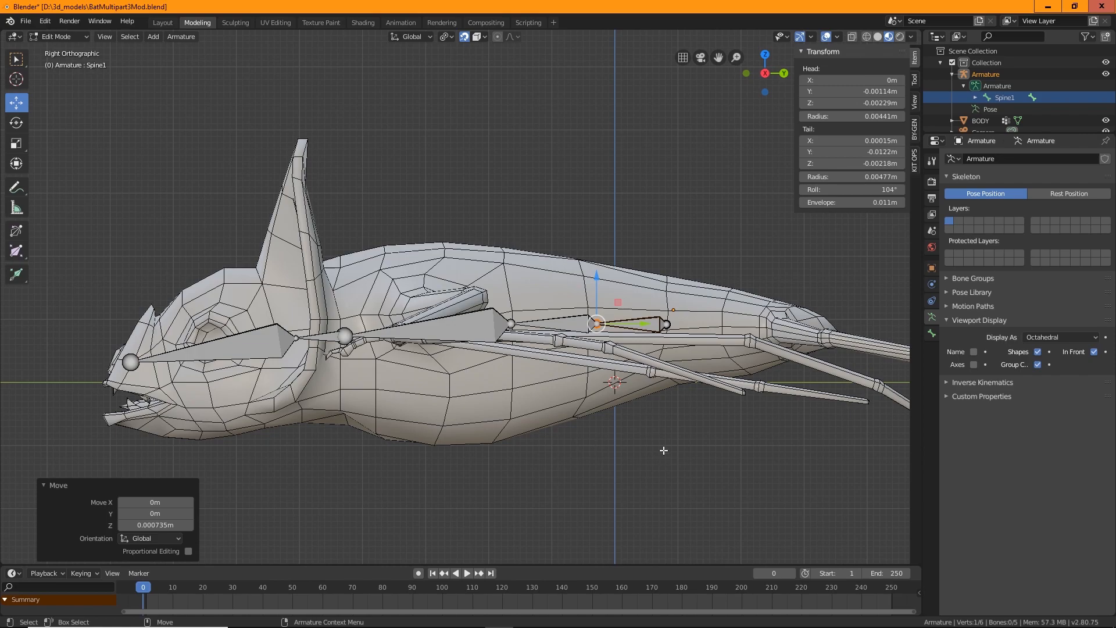
Select the third bone from the rear and rename it Spine2
{"action": "middle_click_drag", "start_coordinate": [549, 221], "coordinate": [393, 204]}
{"action": "key", "text": "w"}
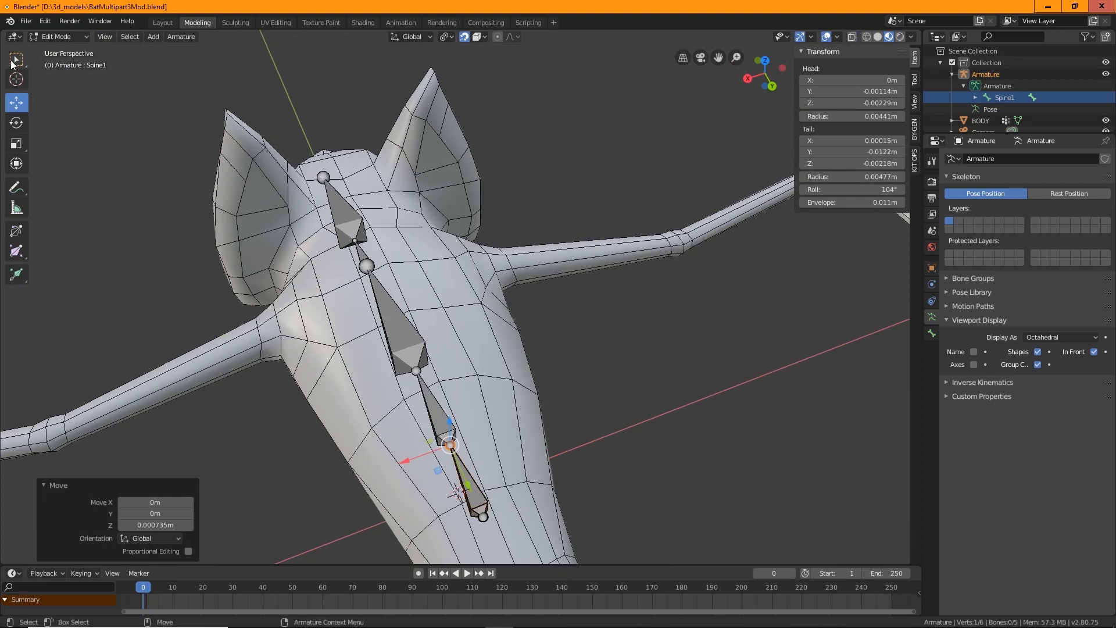
{"action": "left_click", "coordinate": [439, 420]}
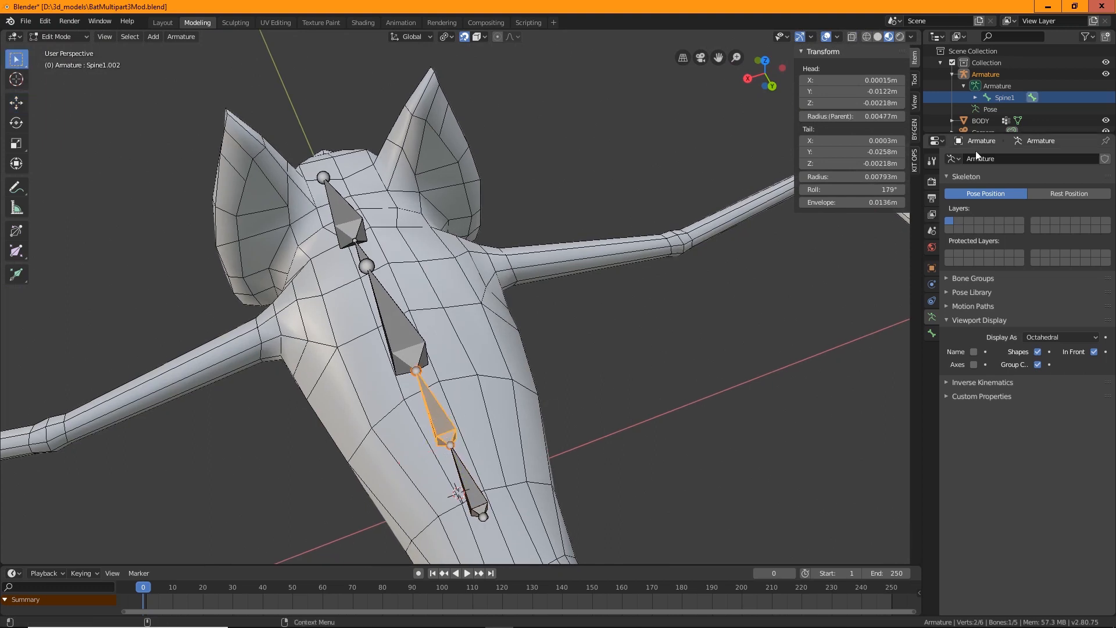
{"action": "left_click", "coordinate": [975, 98]}
{"action": "left_click", "coordinate": [1019, 109]}
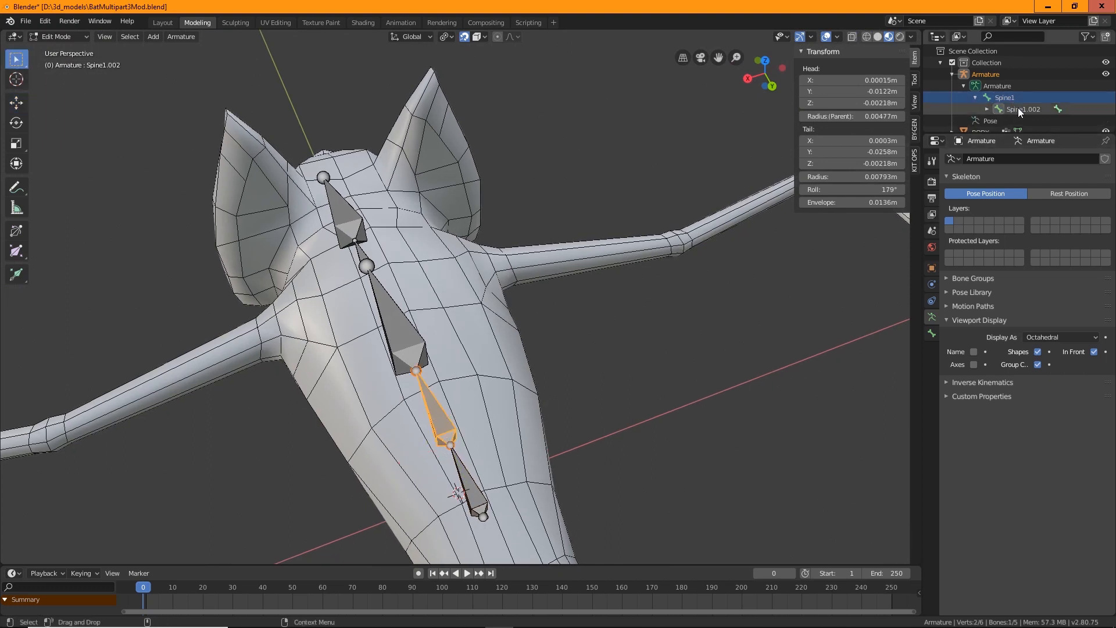
{"action": "double_click", "coordinate": [1018, 108]}
{"action": "type", "text": "Spine2"}
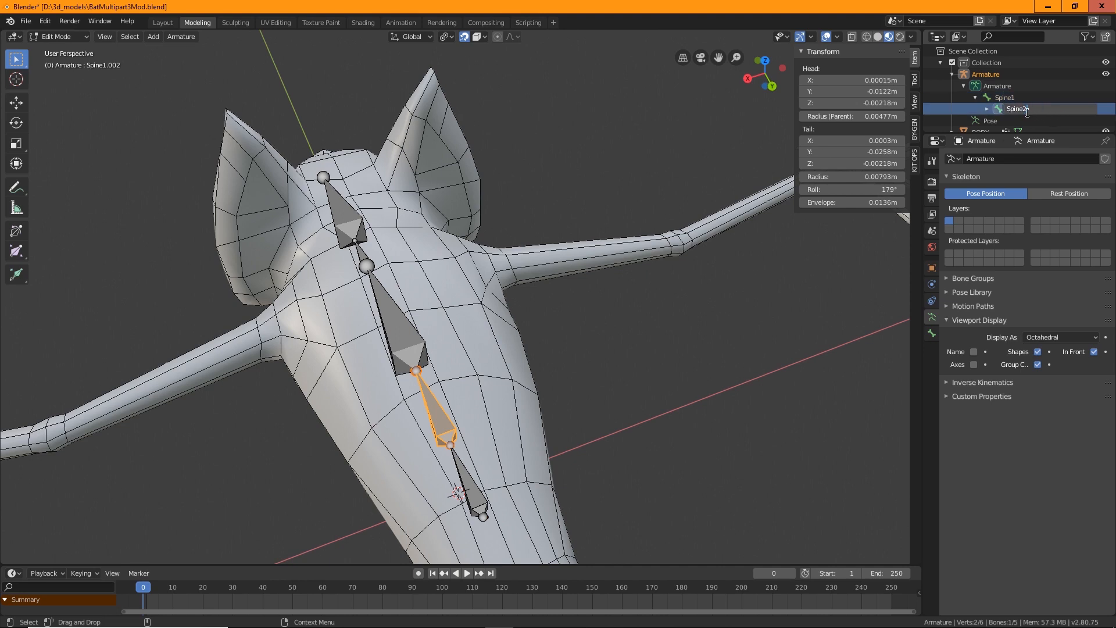
{"action": "key", "text": "Return"}
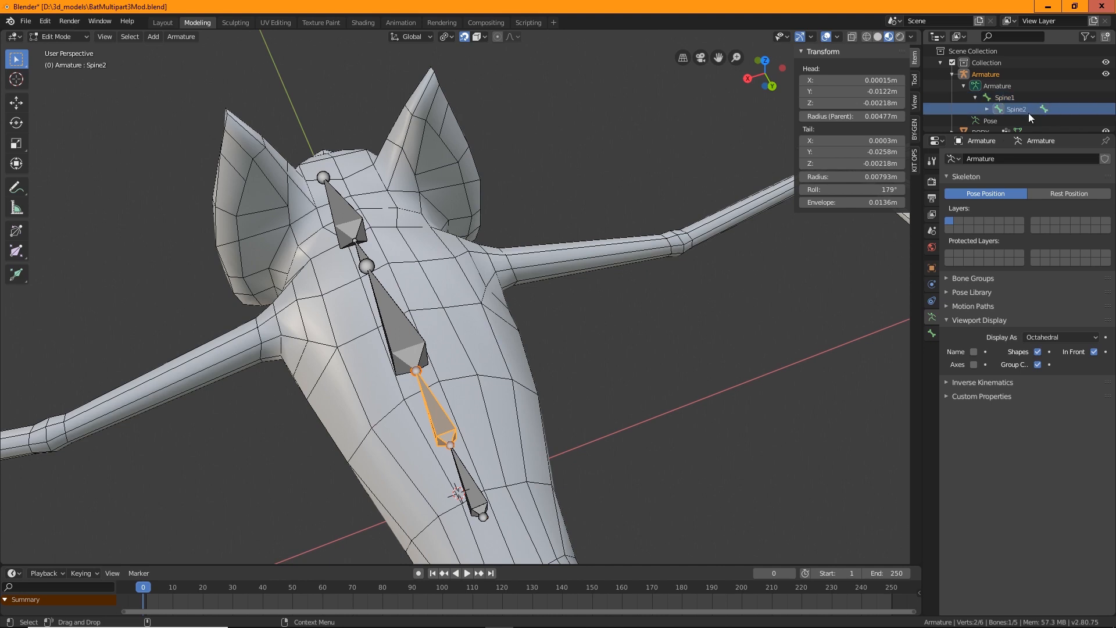
Rename the next bone in the chain Spine3
{"action": "left_click", "coordinate": [987, 109]}
{"action": "scroll", "coordinate": [1035, 93], "scroll_direction": "down", "scroll_amount": 2}
{"action": "left_click", "coordinate": [1038, 75]}
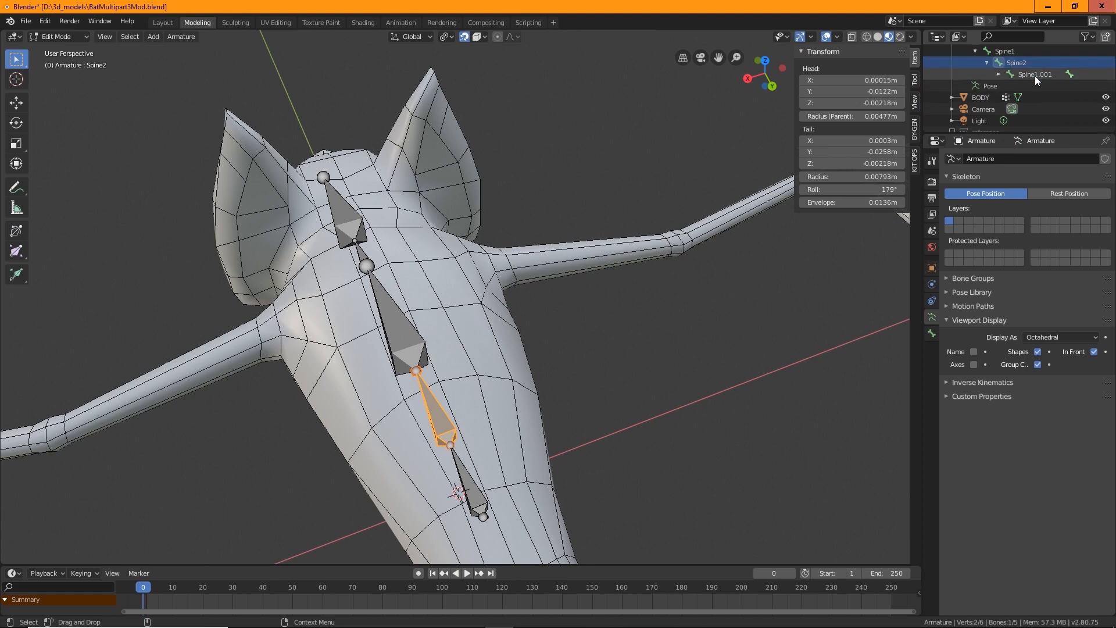
{"action": "double_click", "coordinate": [1042, 74]}
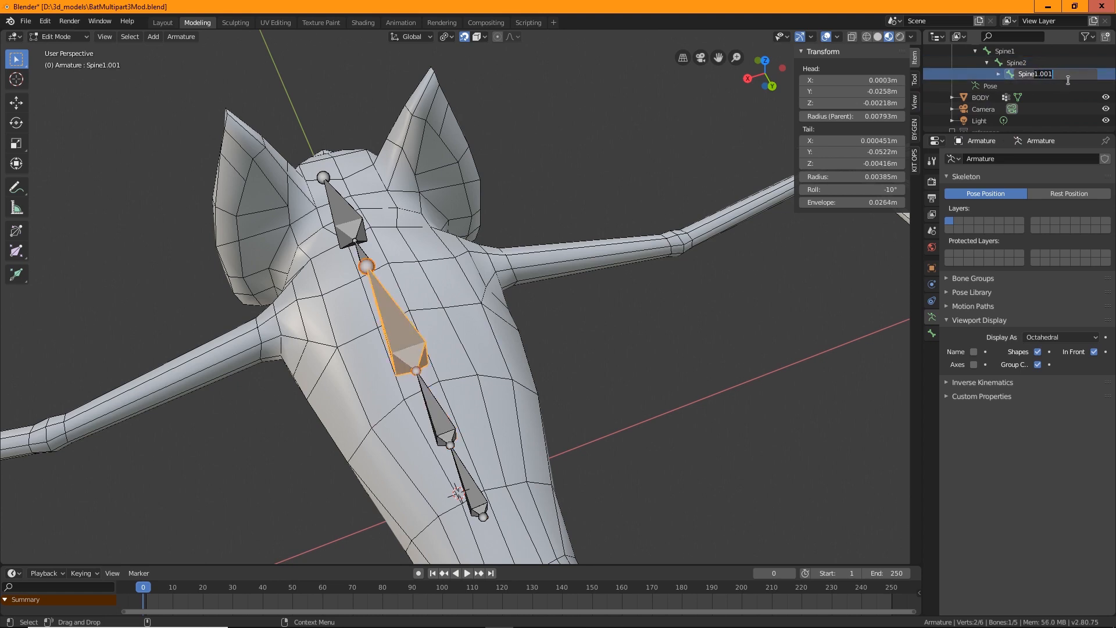
{"action": "type", "text": "3"}
{"action": "key", "text": "Return"}
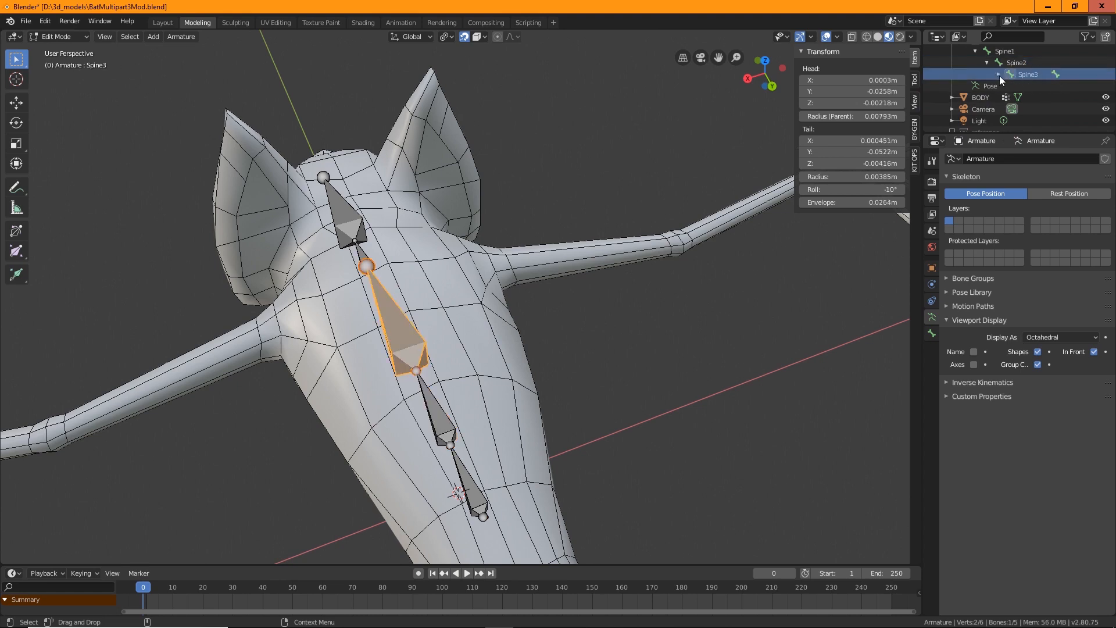
Rename the following bone in the chain Neck
{"action": "left_click", "coordinate": [999, 75]}
{"action": "left_click", "coordinate": [1046, 86]}
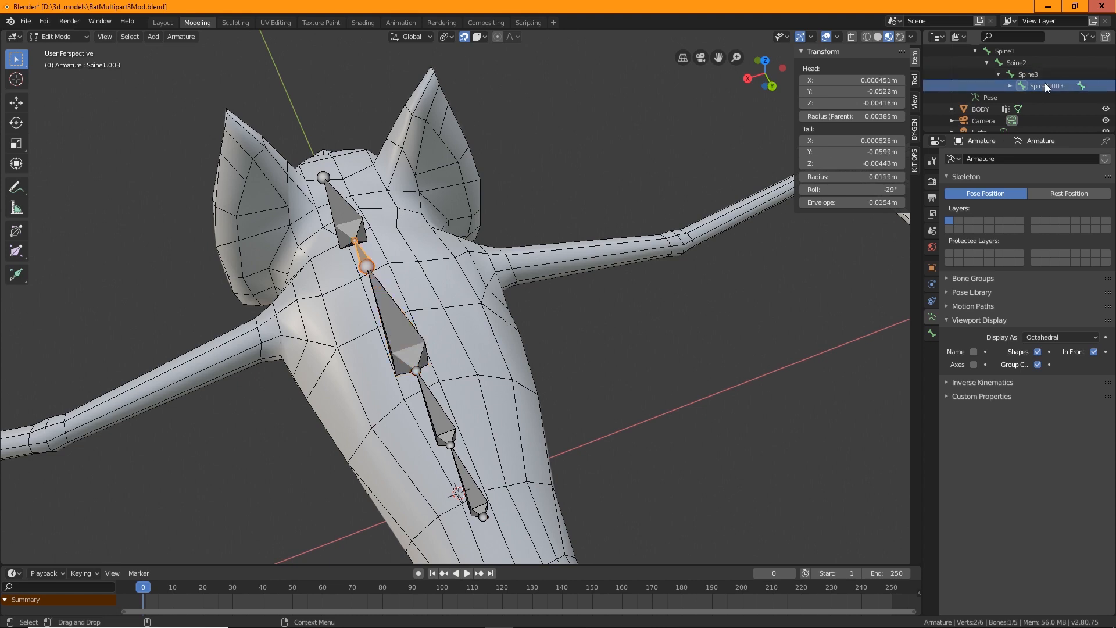
{"action": "double_click", "coordinate": [1046, 86]}
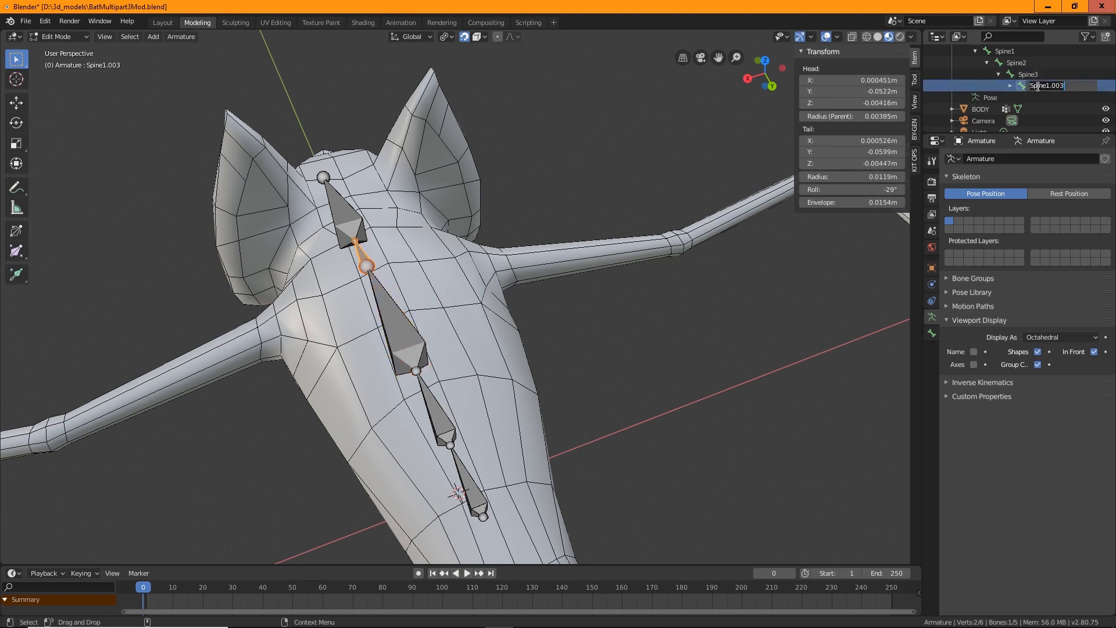
{"action": "type", "text": "neck"}
{"action": "key", "text": "Return"}
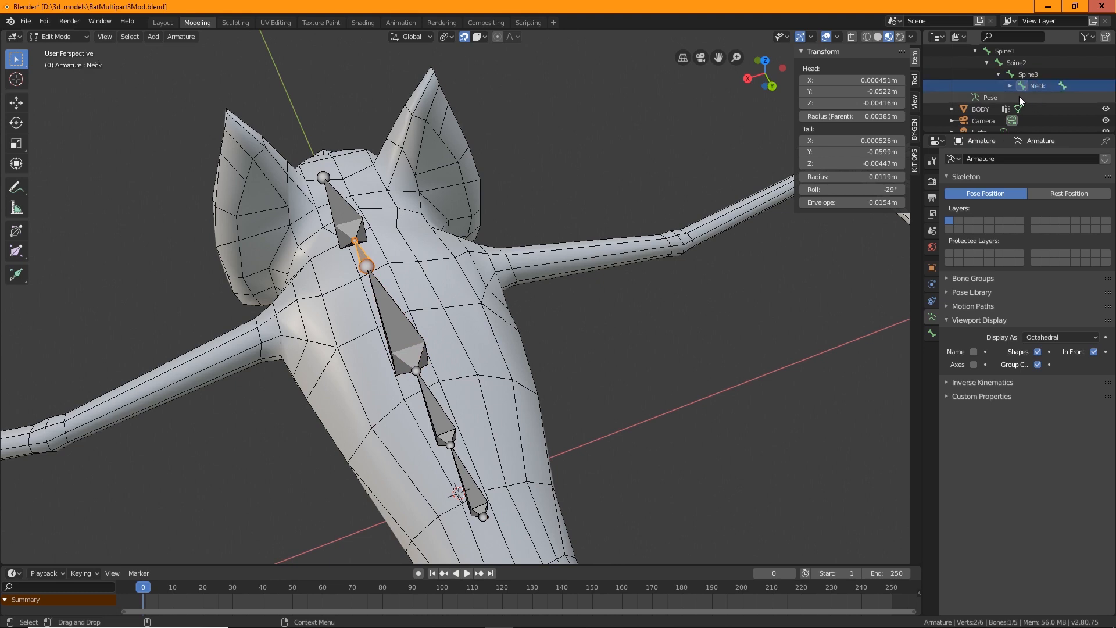
Rename the front-most bone in the chain Head
{"action": "left_click", "coordinate": [1011, 85]}
{"action": "left_click", "coordinate": [1045, 98]}
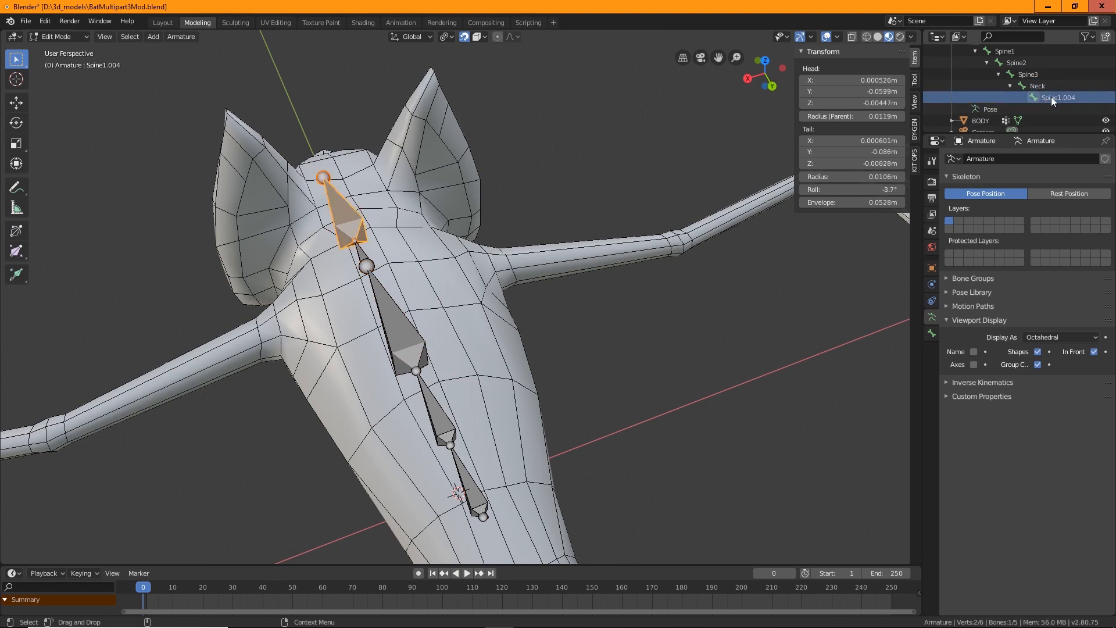
{"action": "double_click", "coordinate": [1051, 96]}
{"action": "type", "text": "Head"}
{"action": "key", "text": "Return"}
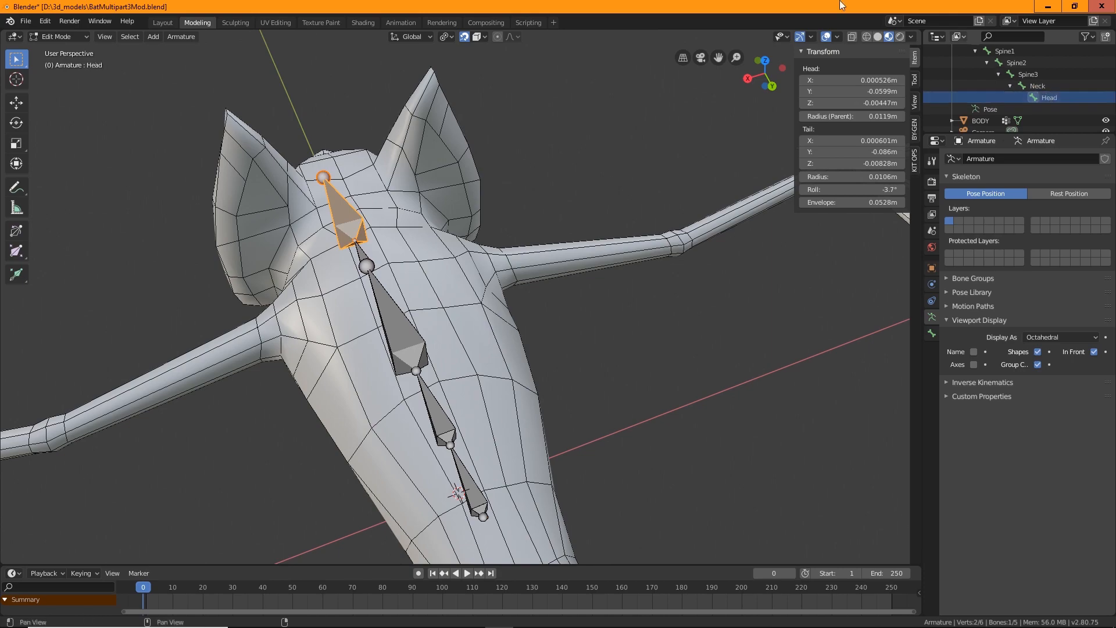
Extrude a new bone forward from the tip of the Head bone in right orthographic view
{"action": "middle_click_drag", "start_coordinate": [95, 244], "coordinate": [496, 345]}
{"action": "middle_click_drag", "start_coordinate": [496, 344], "coordinate": [455, 385], "text": "shift"}
{"action": "middle_click_drag", "start_coordinate": [531, 387], "coordinate": [453, 371], "text": "shift"}
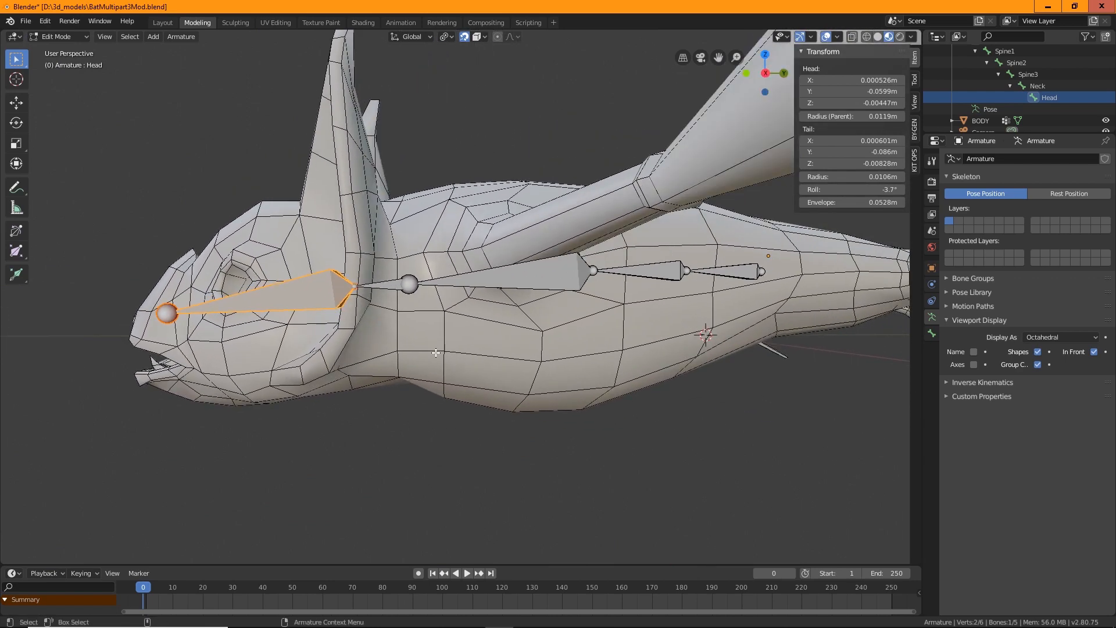
{"action": "middle_click_drag", "start_coordinate": [278, 320], "coordinate": [416, 259]}
{"action": "left_click", "coordinate": [452, 248]}
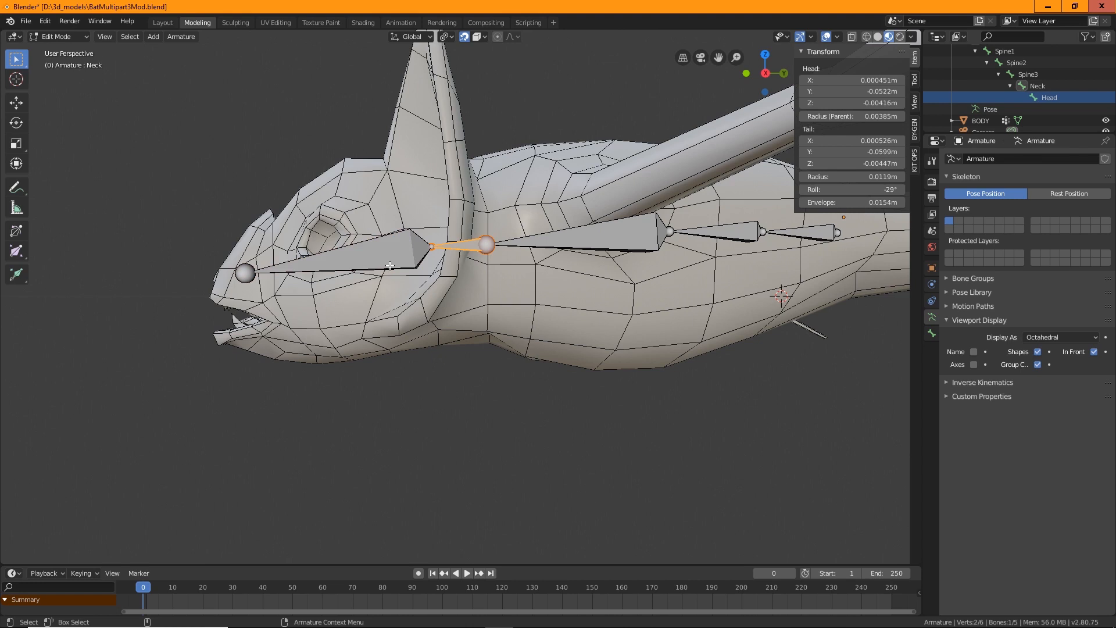
{"action": "left_click", "coordinate": [246, 274]}
{"action": "middle_click_drag", "start_coordinate": [337, 383], "coordinate": [322, 233]}
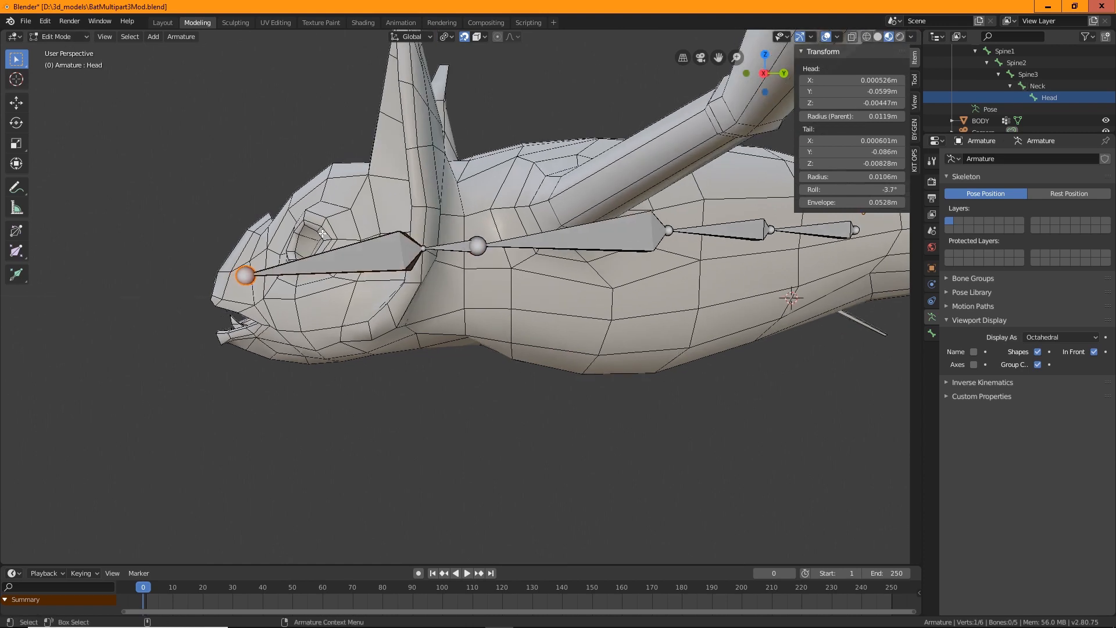
{"action": "left_click", "coordinate": [105, 36]}
{"action": "mouse_move", "coordinate": [155, 169]}
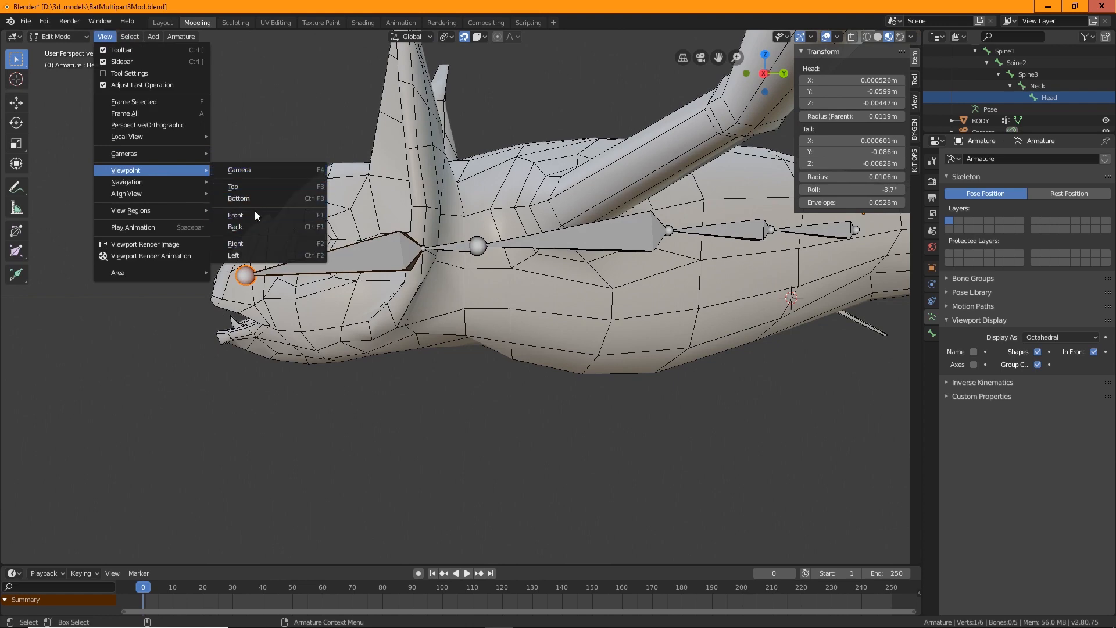
{"action": "left_click", "coordinate": [249, 242]}
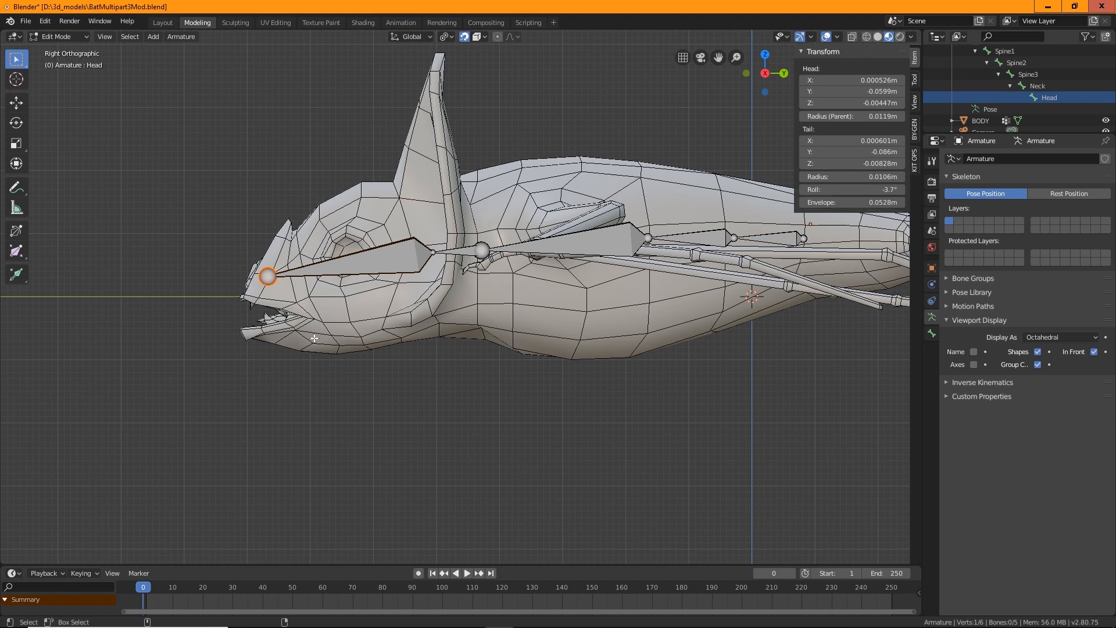
{"action": "key", "text": "shift+space"}
{"action": "key", "text": "e"}
{"action": "left_click_drag", "start_coordinate": [205, 285], "coordinate": [104, 318]}
{"action": "left_click", "coordinate": [16, 58]}
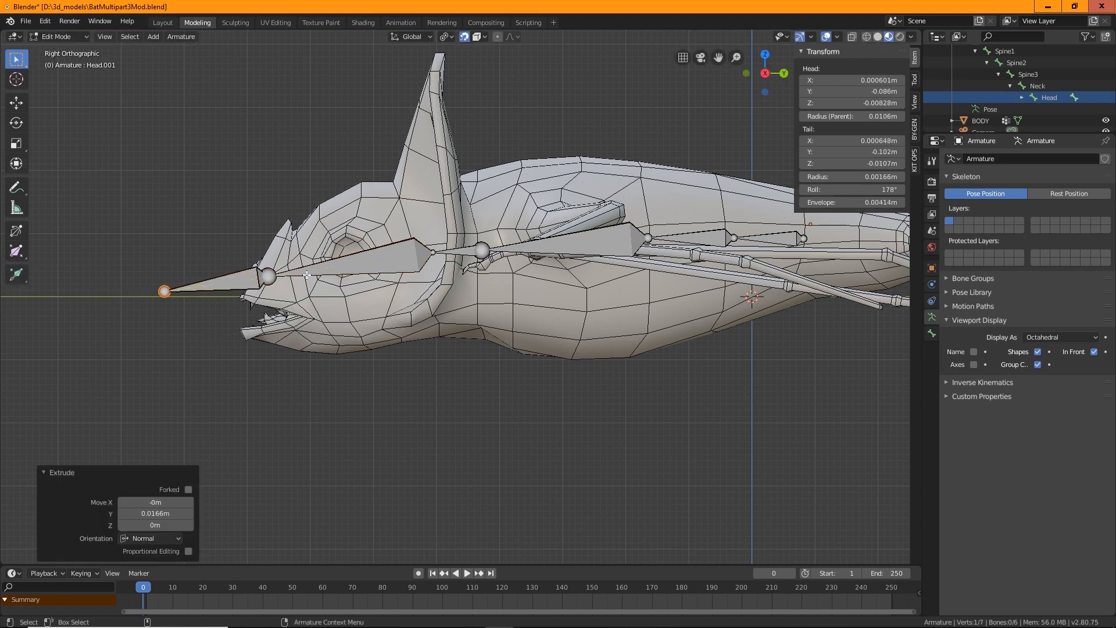
Disconnect the new bone from its Head parent in the bone's relations
{"action": "left_click", "coordinate": [238, 283]}
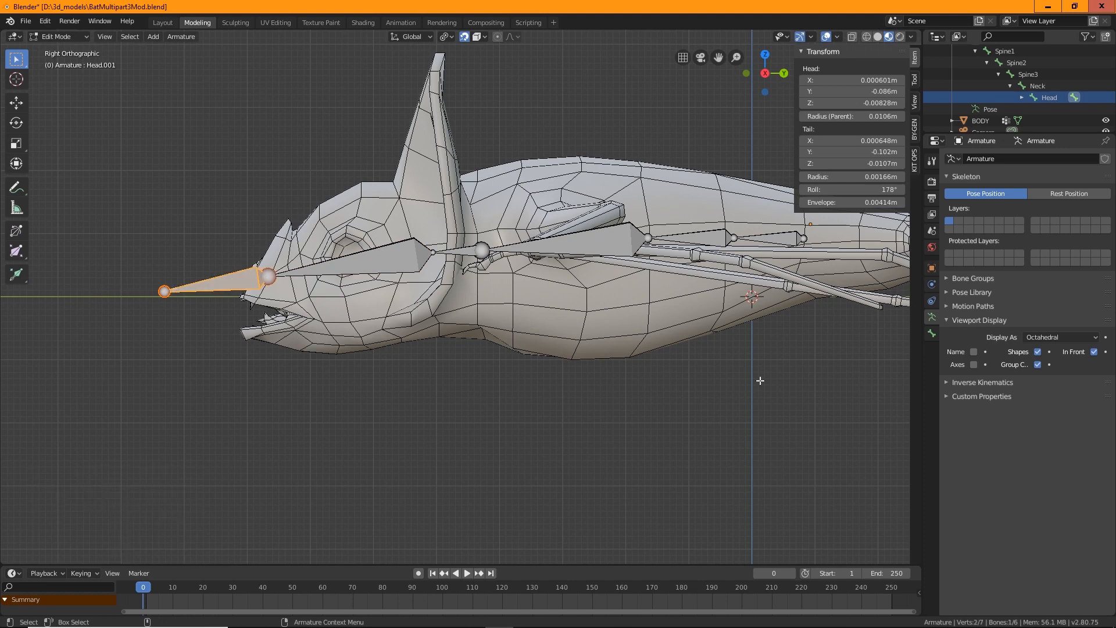
{"action": "left_click", "coordinate": [933, 334]}
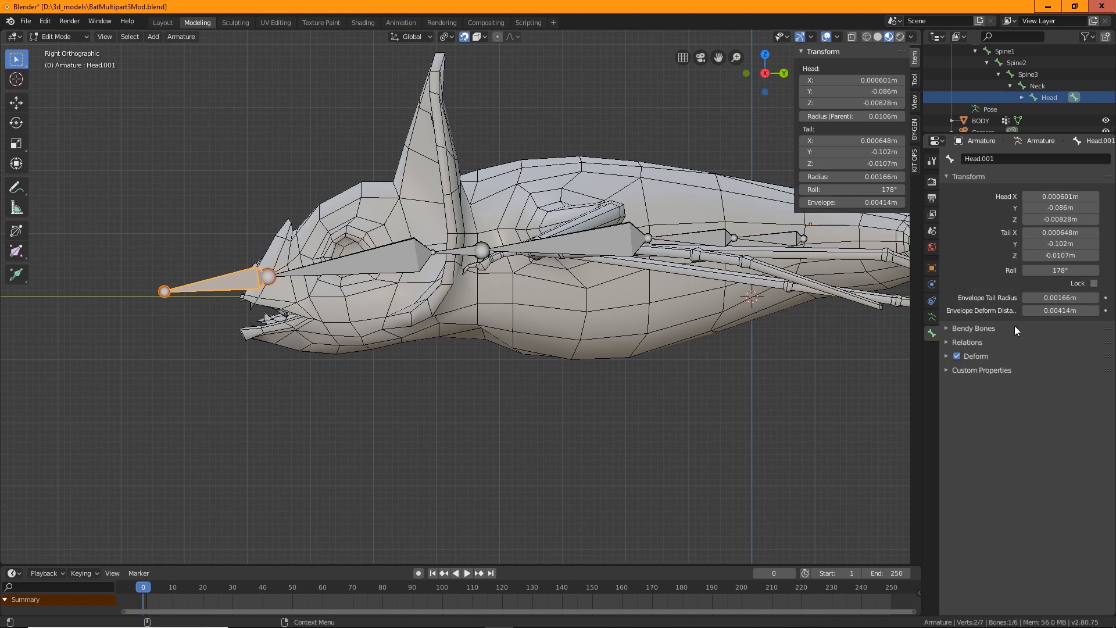
{"action": "left_click", "coordinate": [948, 342]}
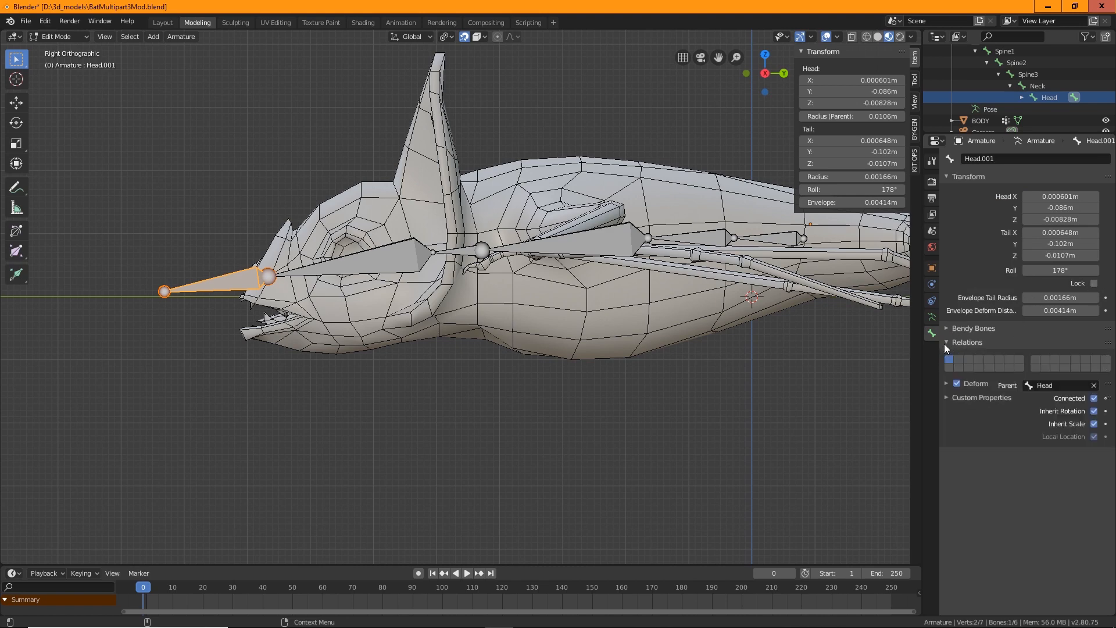
{"action": "left_click", "coordinate": [1095, 399]}
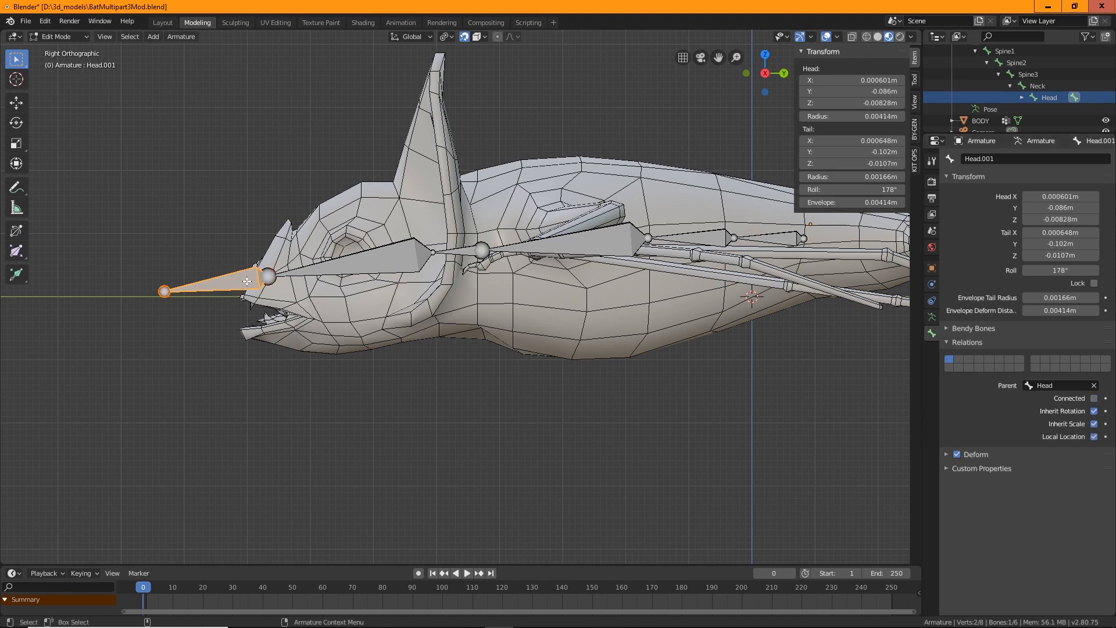
Move the new bone down into the lower jaw
{"action": "key", "text": "shift+space"}
{"action": "key", "text": "g"}
{"action": "left_click_drag", "start_coordinate": [223, 240], "coordinate": [358, 325]}
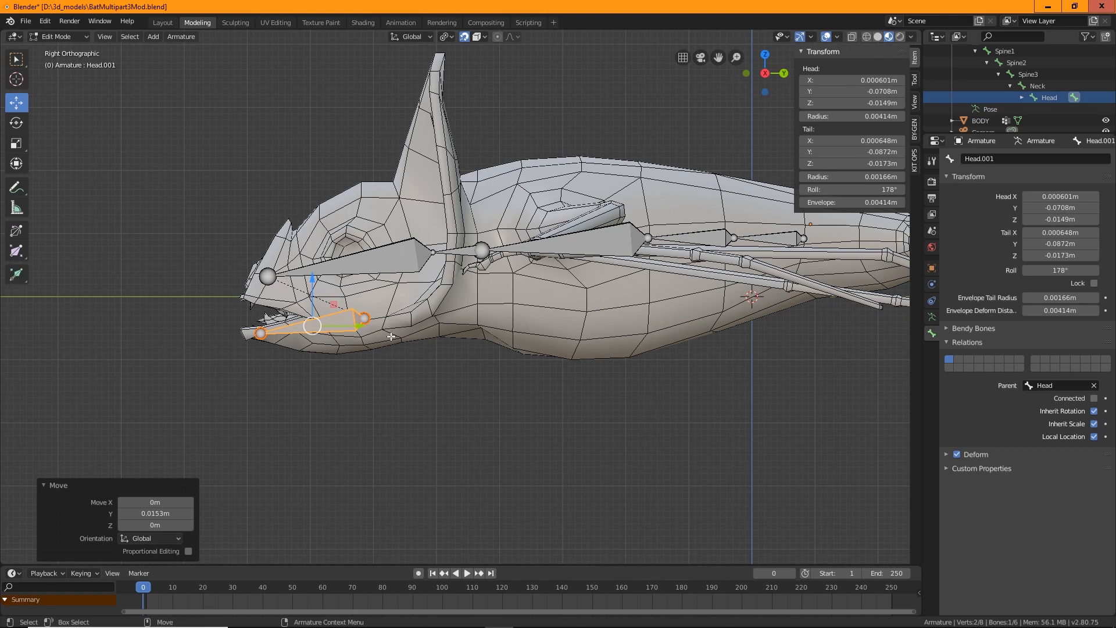
Nudge the lower-jaw bone's tail slightly back along the jaw
{"action": "left_click", "coordinate": [361, 318]}
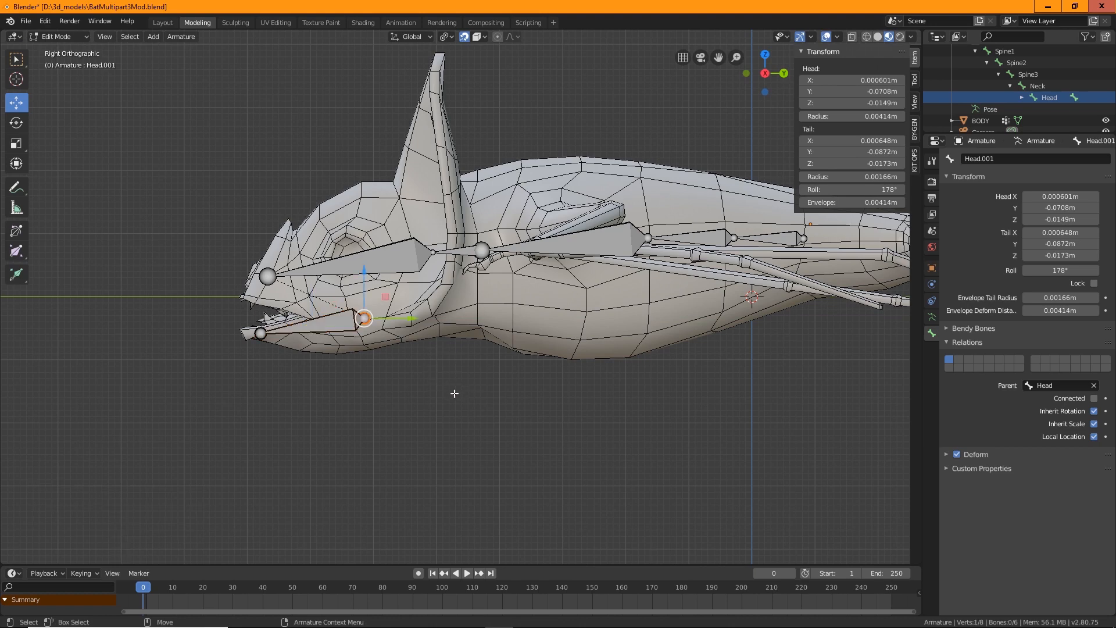
{"action": "scroll", "coordinate": [391, 423], "scroll_direction": "up", "scroll_amount": 2}
{"action": "middle_click_drag", "start_coordinate": [312, 424], "coordinate": [499, 407], "text": "shift"}
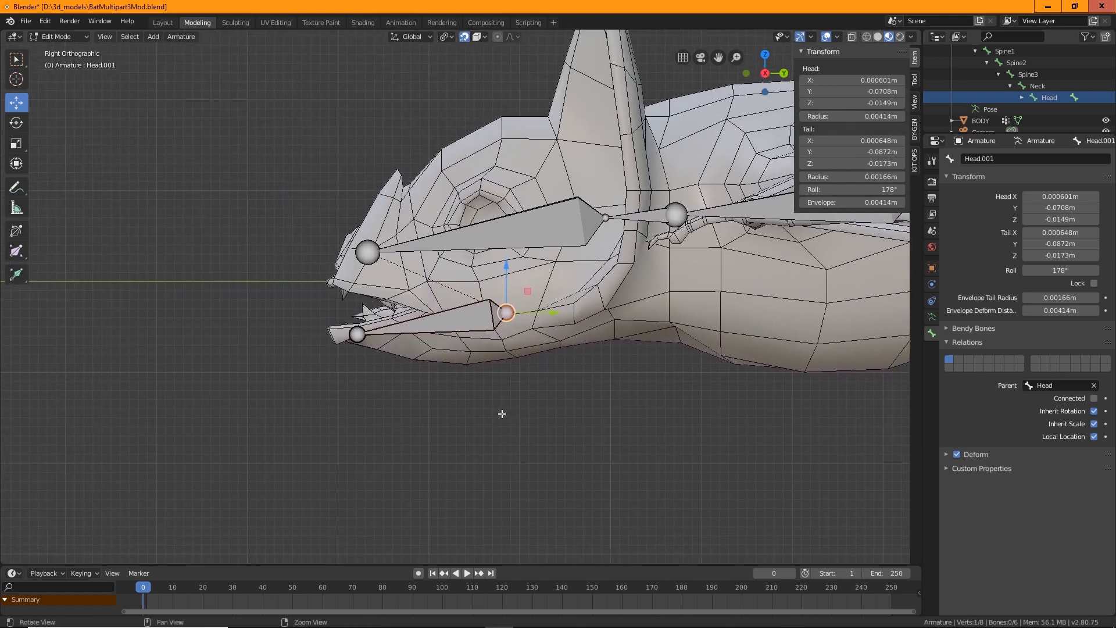
{"action": "left_click_drag", "start_coordinate": [553, 314], "coordinate": [495, 315]}
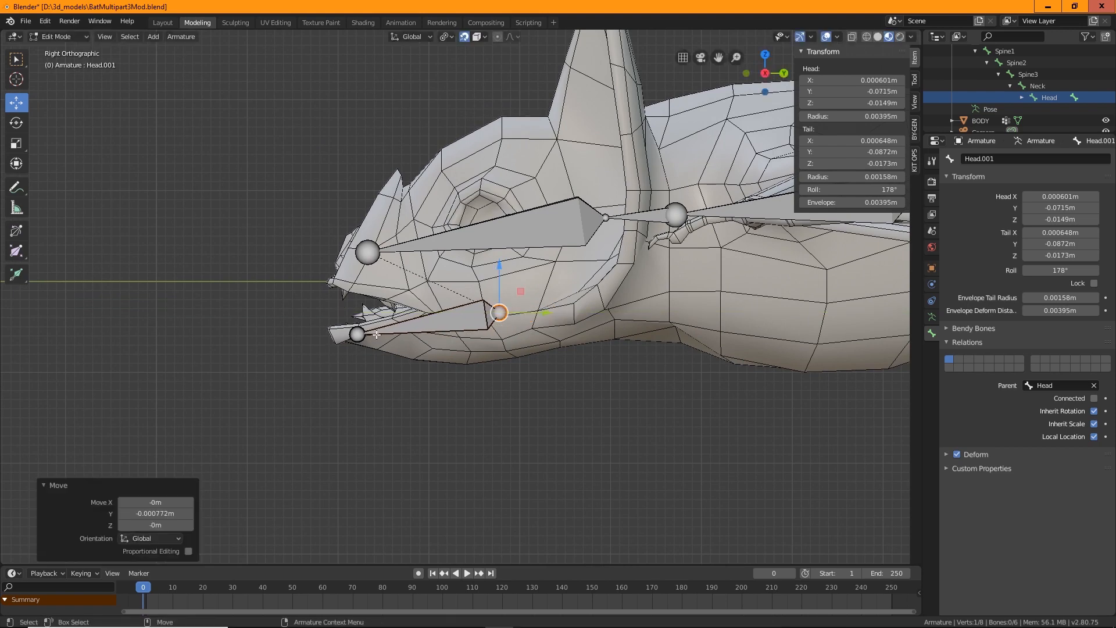
Inspect the head and jaw bones from several angles, returning to the right orthographic view
{"action": "left_click", "coordinate": [358, 335]}
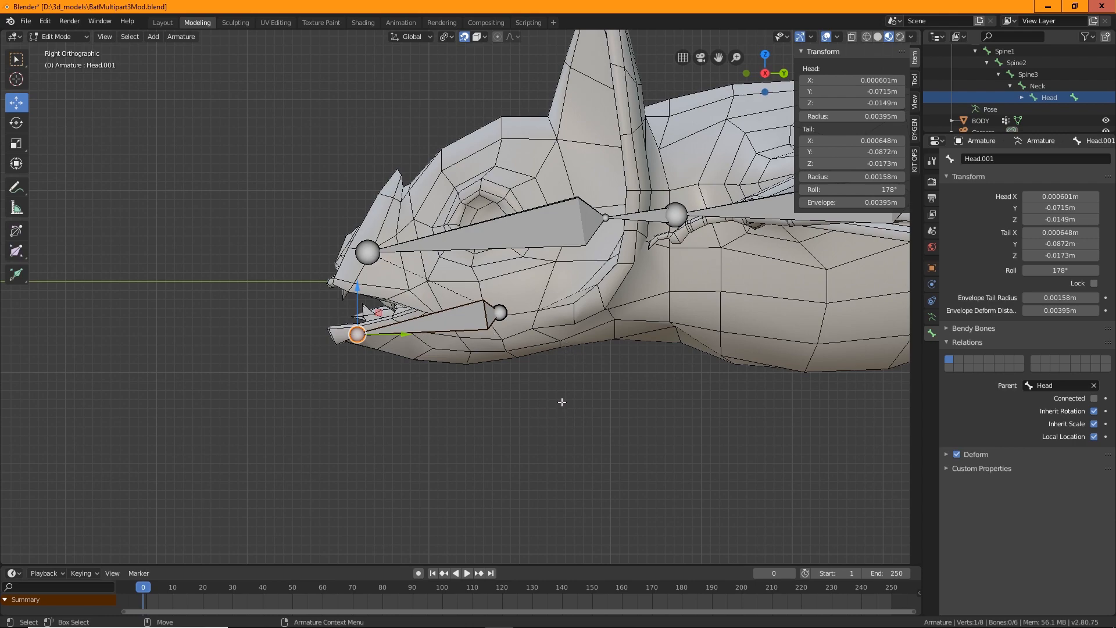
{"action": "middle_click_drag", "start_coordinate": [563, 402], "coordinate": [519, 416]}
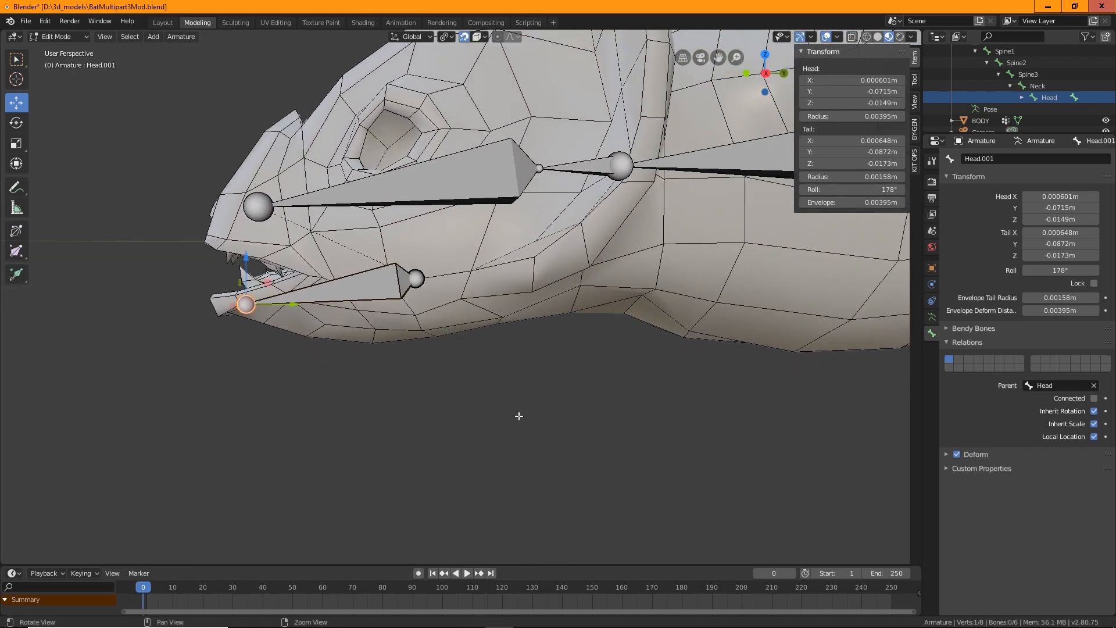
{"action": "middle_click_drag", "start_coordinate": [632, 413], "coordinate": [645, 448]}
{"action": "left_click", "coordinate": [351, 277]}
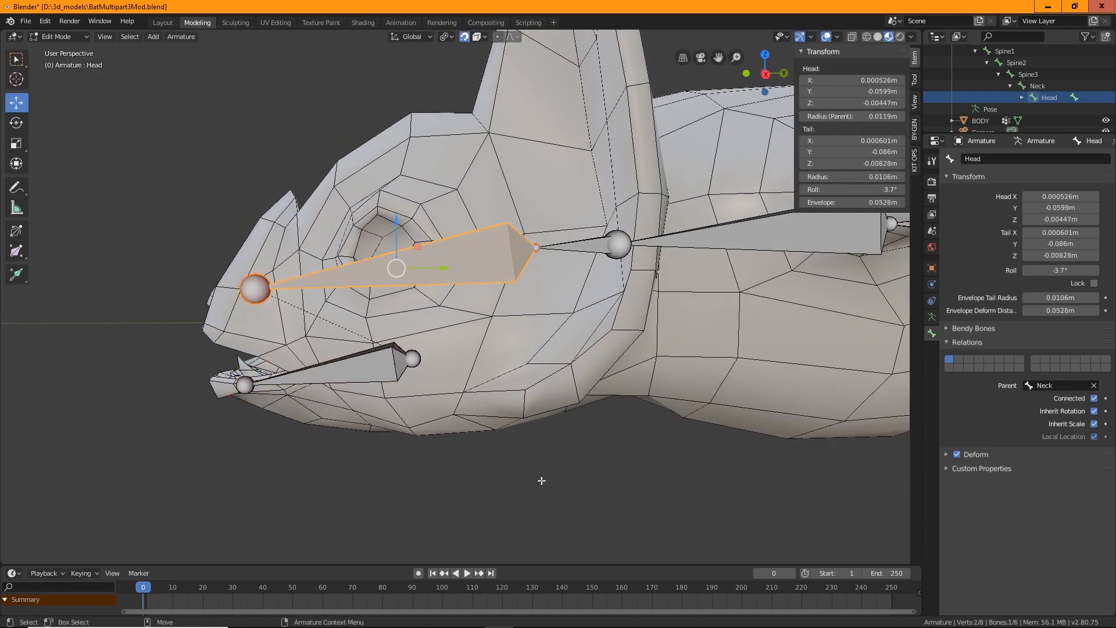
{"action": "middle_click_drag", "start_coordinate": [535, 411], "coordinate": [538, 424]}
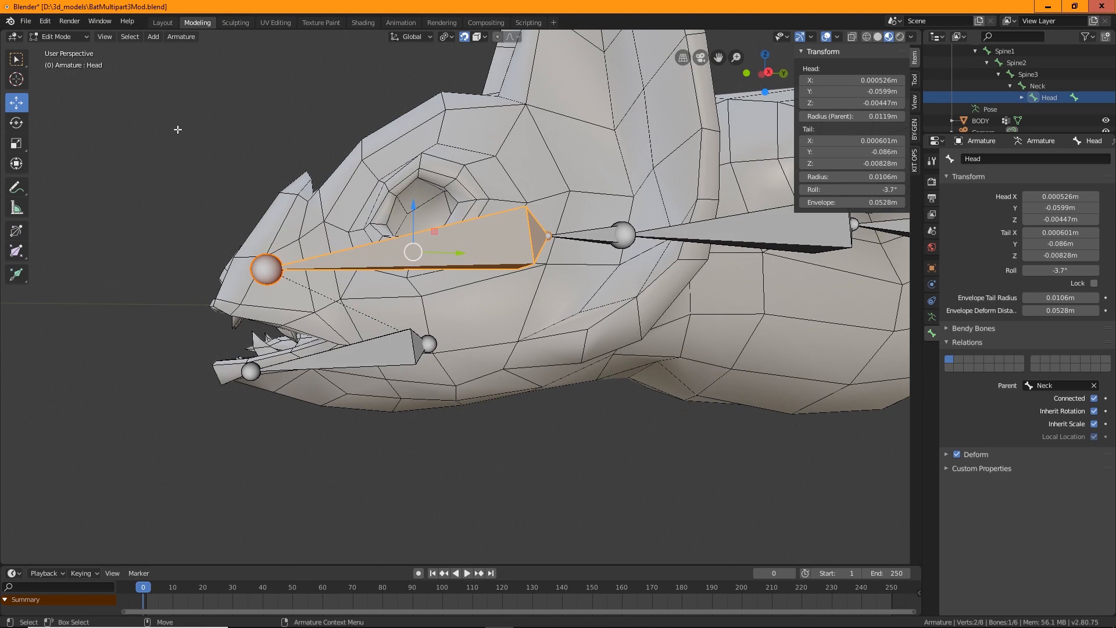
{"action": "left_click", "coordinate": [105, 37]}
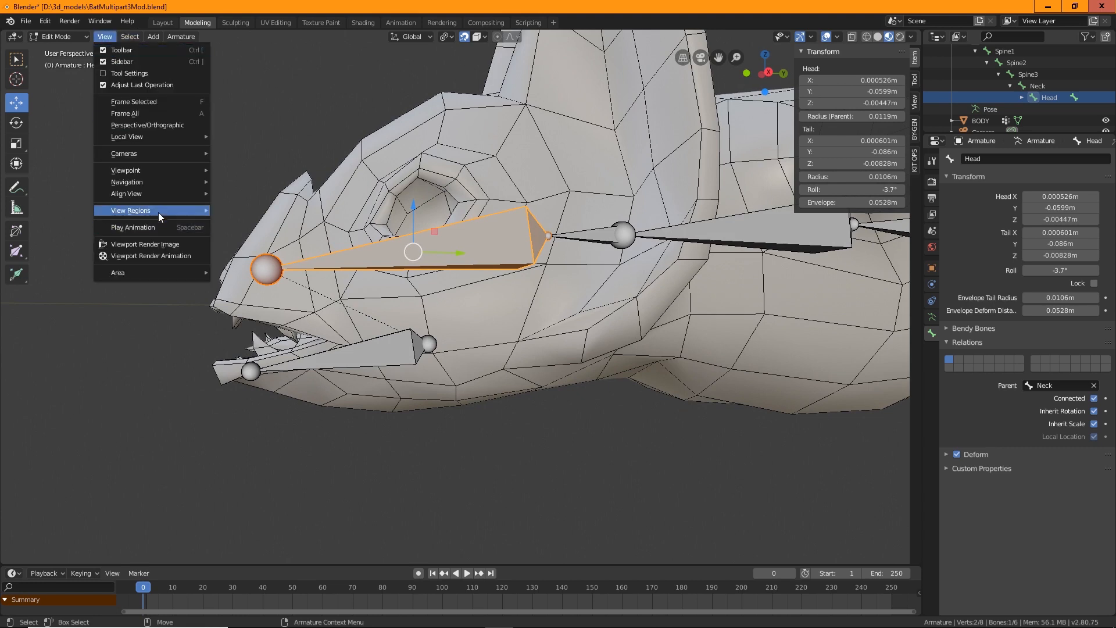
{"action": "mouse_move", "coordinate": [152, 172]}
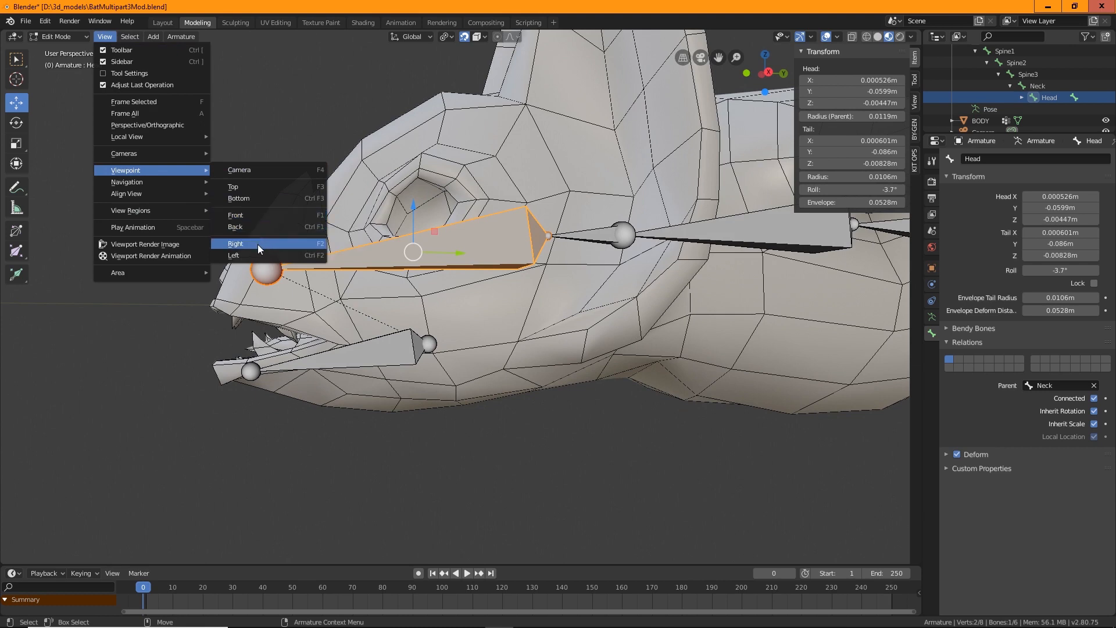
{"action": "left_click", "coordinate": [198, 341]}
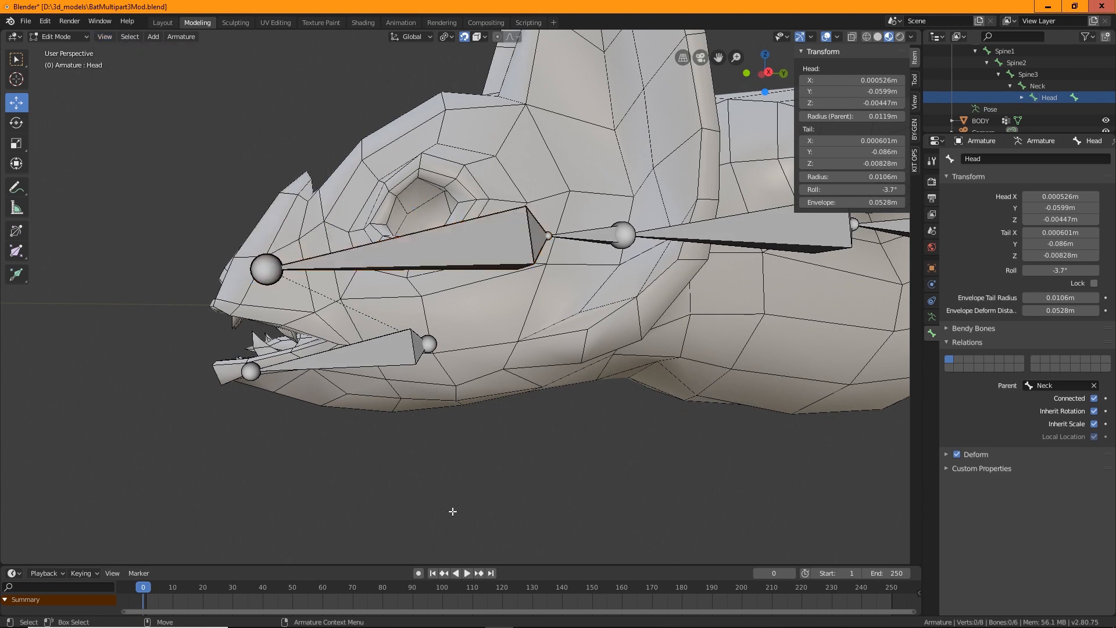
{"action": "middle_click_drag", "start_coordinate": [467, 460], "coordinate": [504, 438]}
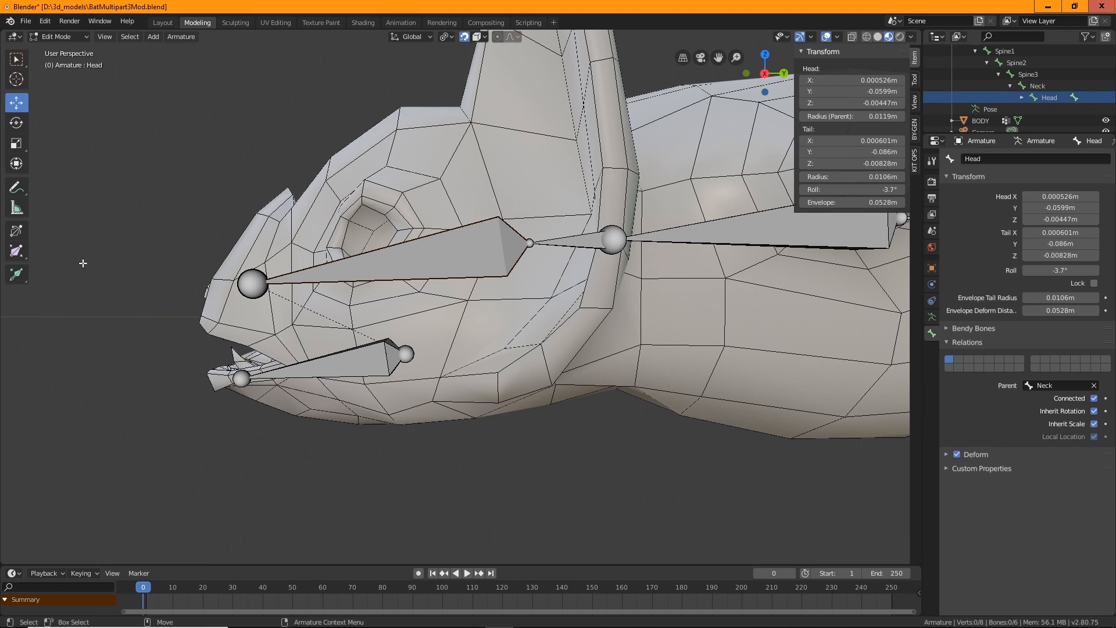
{"action": "left_click", "coordinate": [108, 36]}
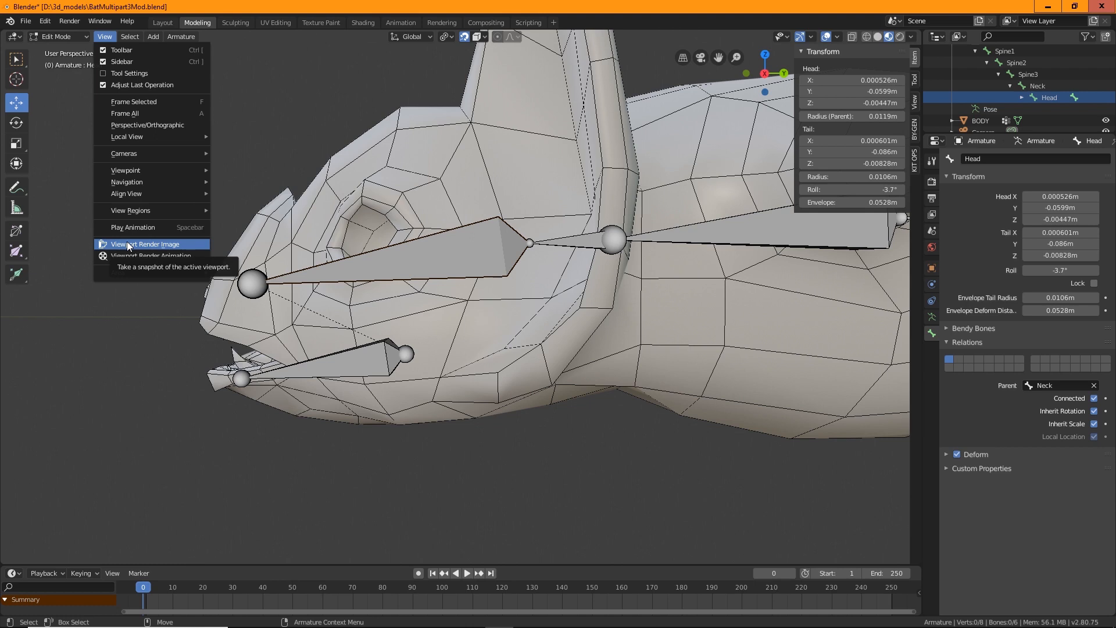
{"action": "left_click", "coordinate": [105, 36]}
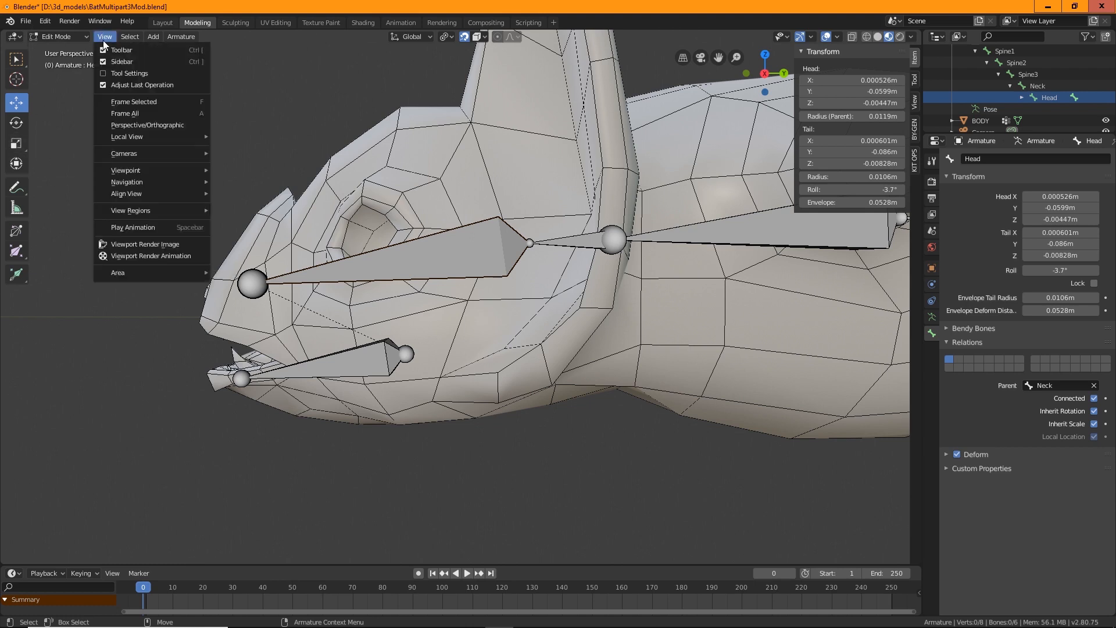
{"action": "mouse_move", "coordinate": [131, 210]}
{"action": "mouse_move", "coordinate": [133, 170]}
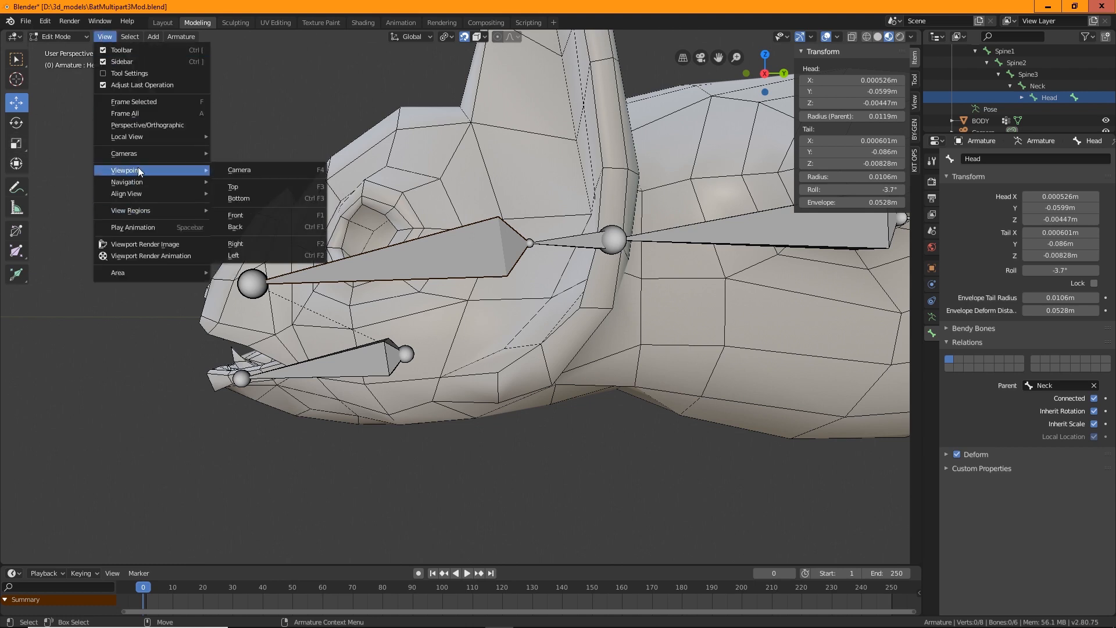
{"action": "left_click", "coordinate": [239, 244]}
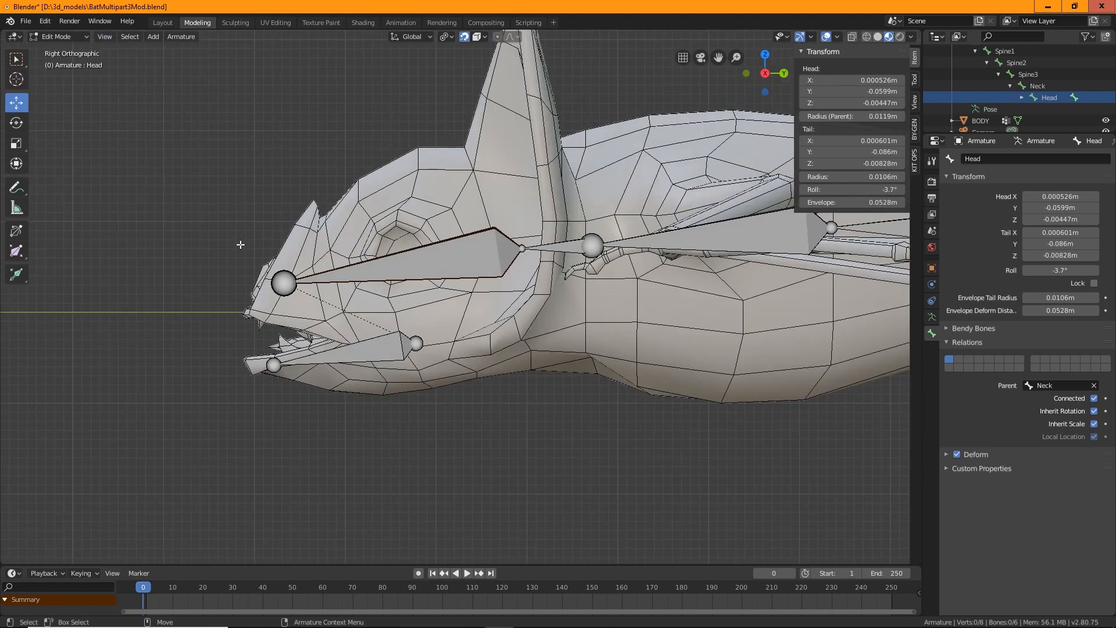
Extrude a second bone forward from the Head bone's tip and disconnect it from its parent
{"action": "left_click", "coordinate": [284, 283]}
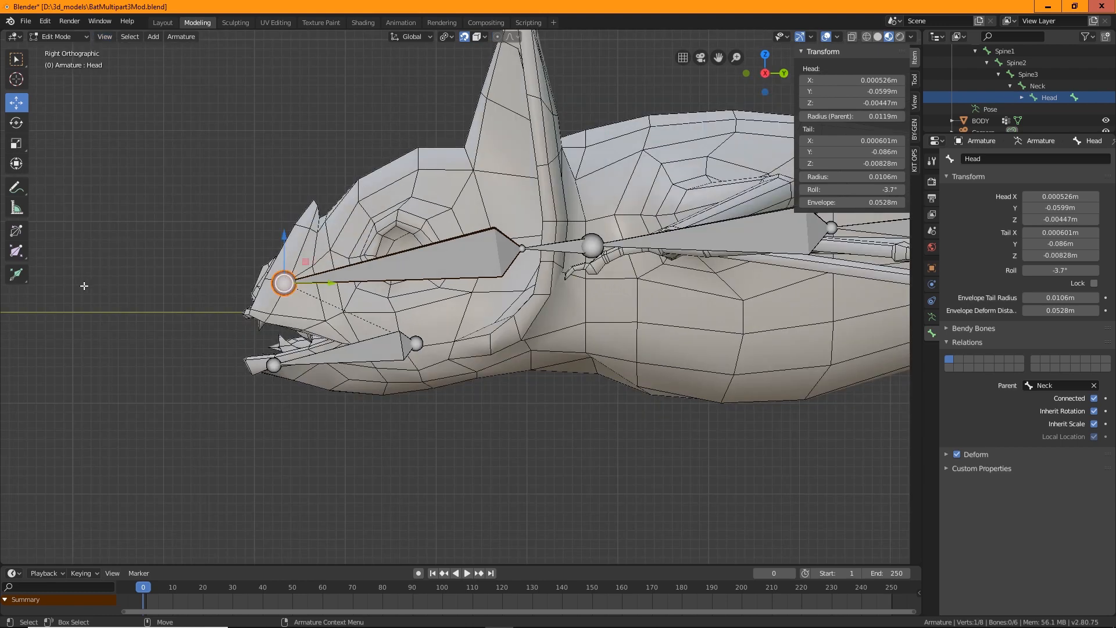
{"action": "key", "text": "shift+space"}
{"action": "key", "text": "e"}
{"action": "left_click_drag", "start_coordinate": [219, 294], "coordinate": [123, 312]}
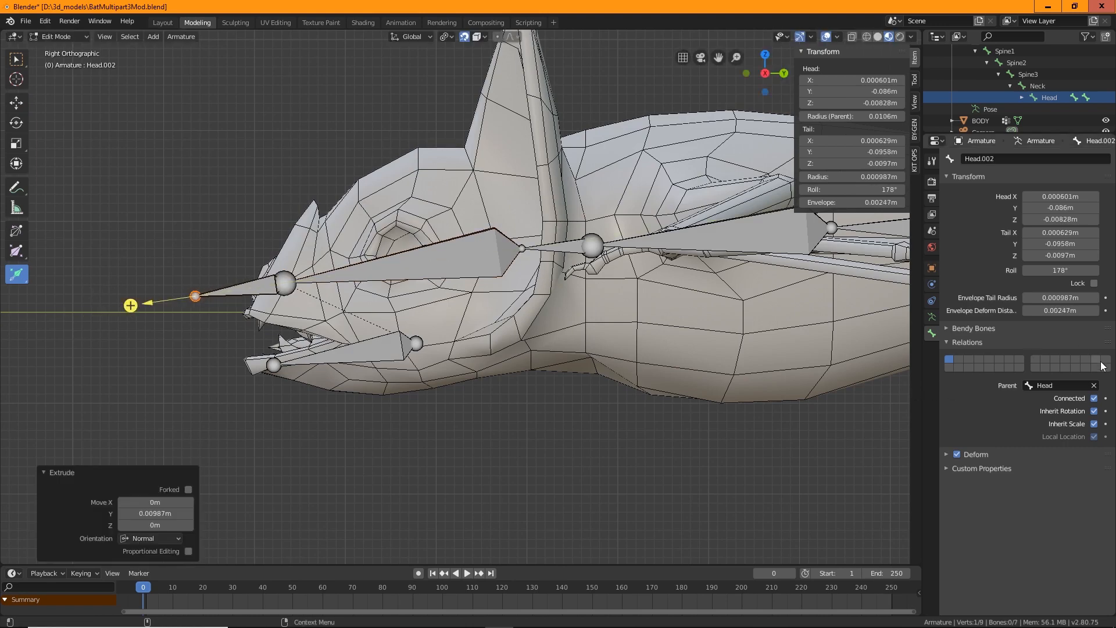
{"action": "left_click", "coordinate": [1095, 399]}
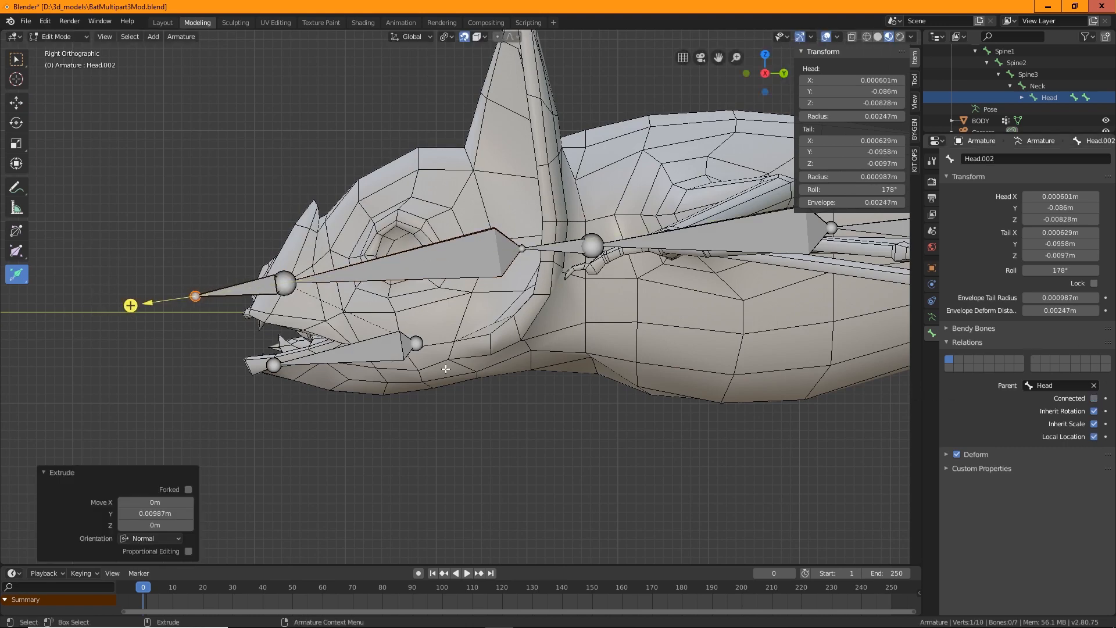
{"action": "left_click", "coordinate": [16, 58]}
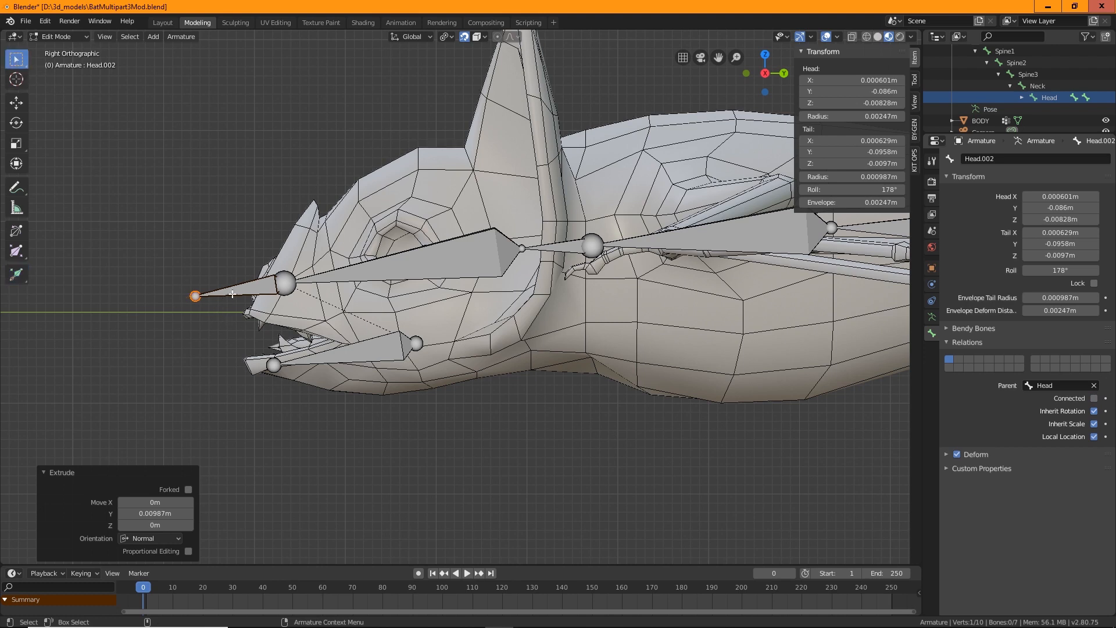
Move the second new bone down 0.00422 m to the upper jaw line
{"action": "left_click", "coordinate": [256, 298]}
{"action": "key", "text": "shift+space"}
{"action": "key", "text": "g"}
{"action": "left_click_drag", "start_coordinate": [242, 243], "coordinate": [242, 284]}
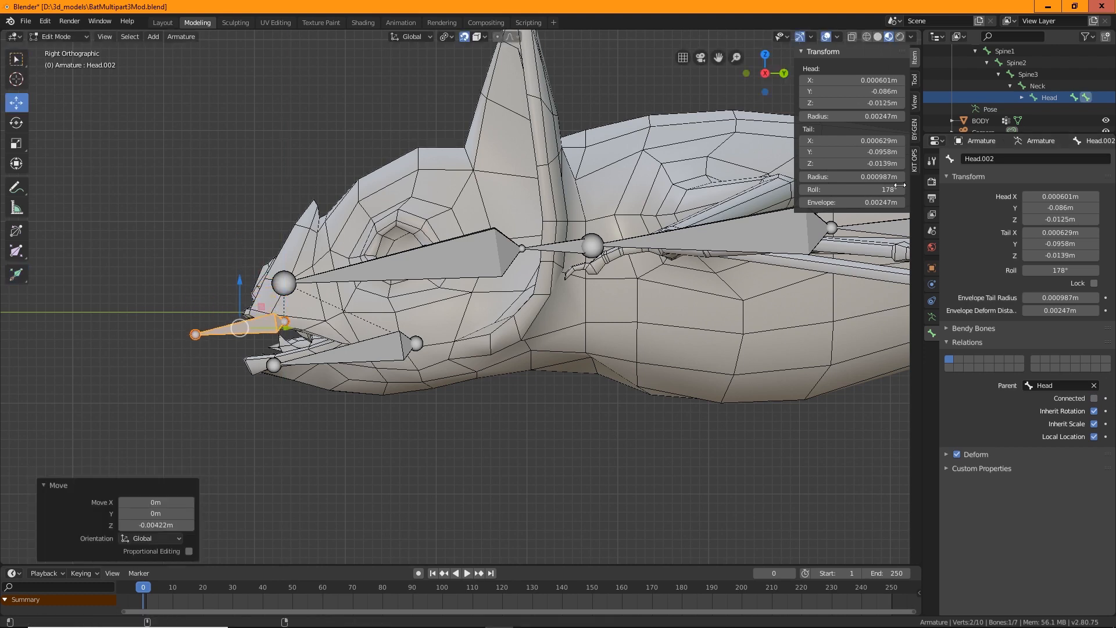
Turn on X-ray and switch the armature back to Object Mode
{"action": "left_click", "coordinate": [852, 36]}
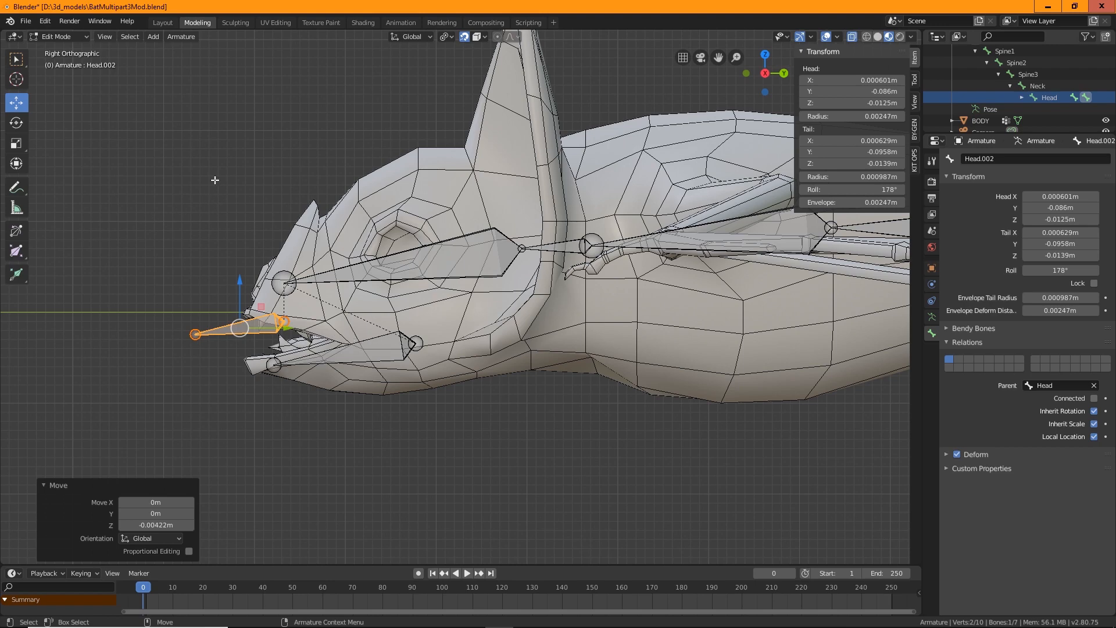
{"action": "left_click", "coordinate": [51, 38]}
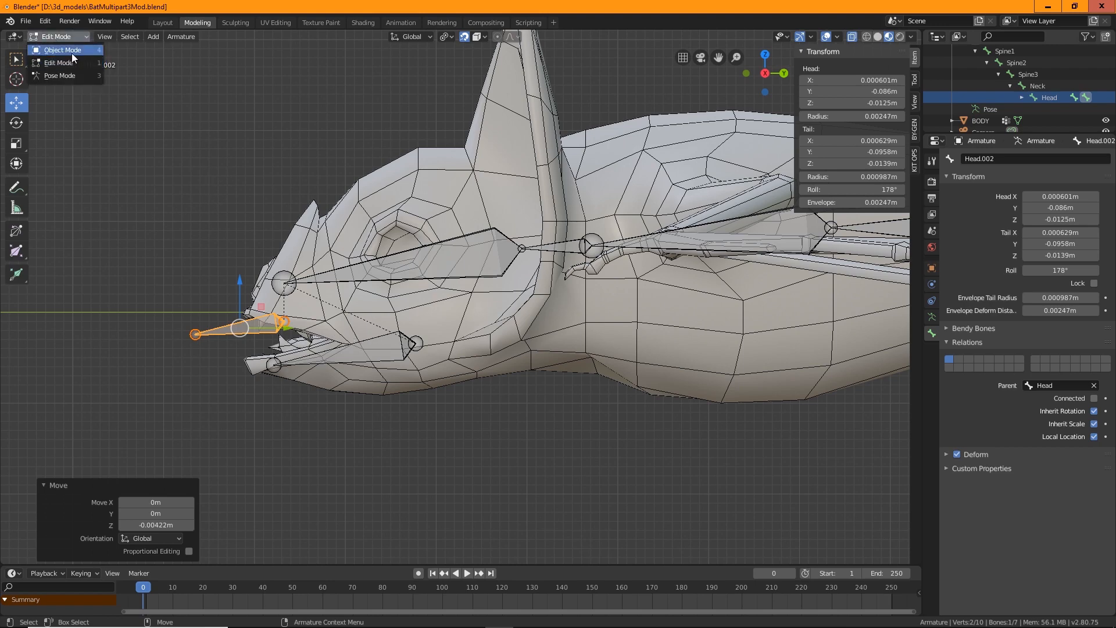
{"action": "left_click", "coordinate": [72, 53]}
Select the BODY mesh and set the viewport shading to wireframe
{"action": "left_click", "coordinate": [516, 324]}
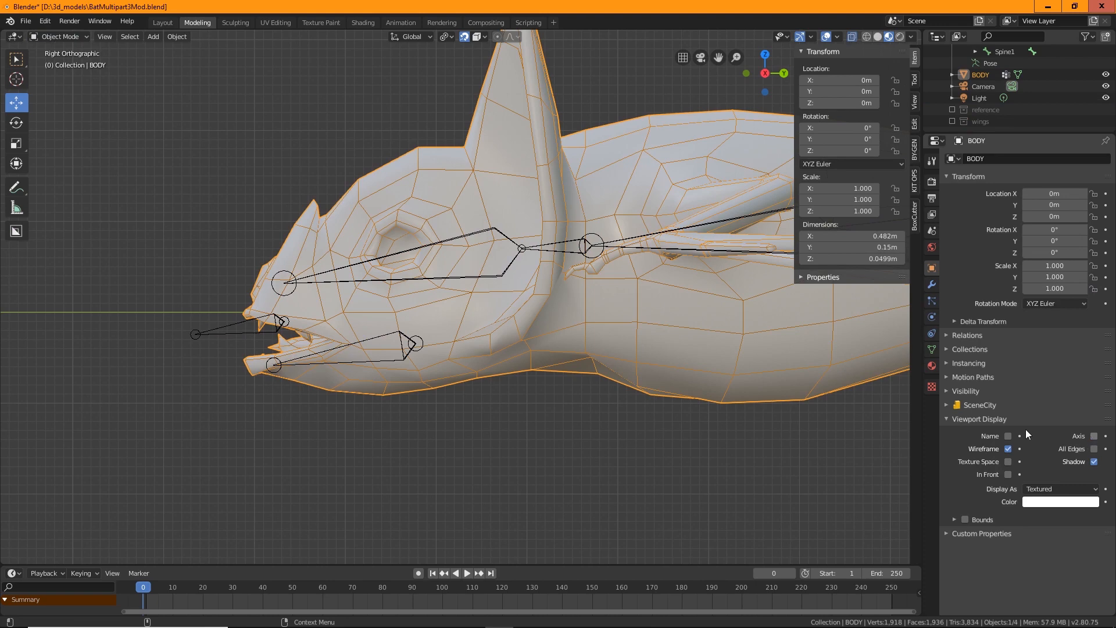
{"action": "left_click", "coordinate": [867, 36]}
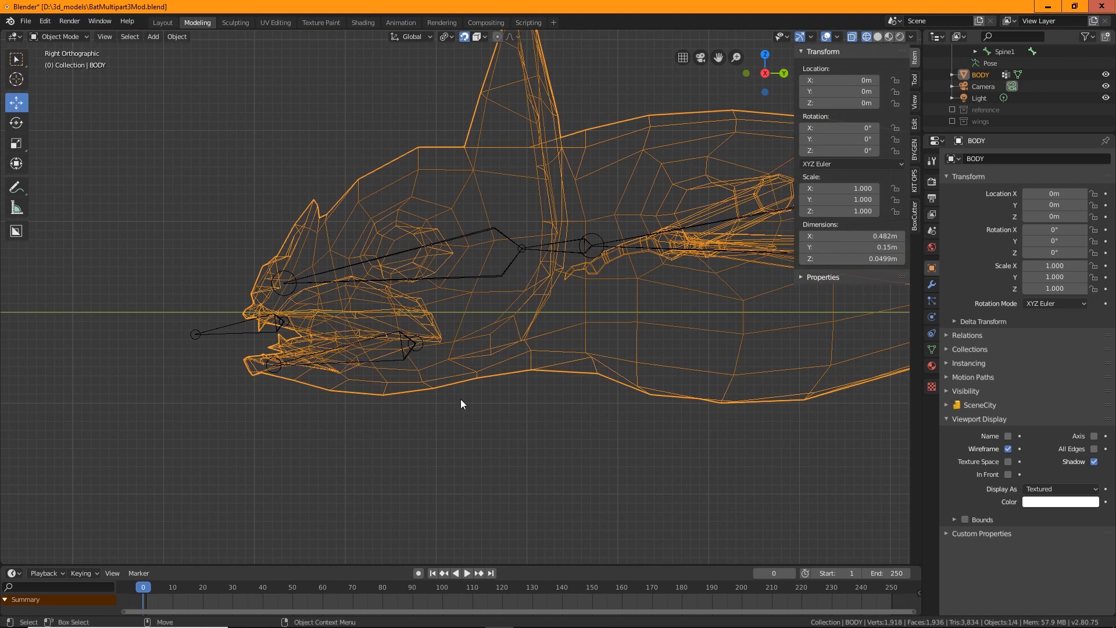
Select the armature and switch it into Edit Mode
{"action": "left_click", "coordinate": [59, 36]}
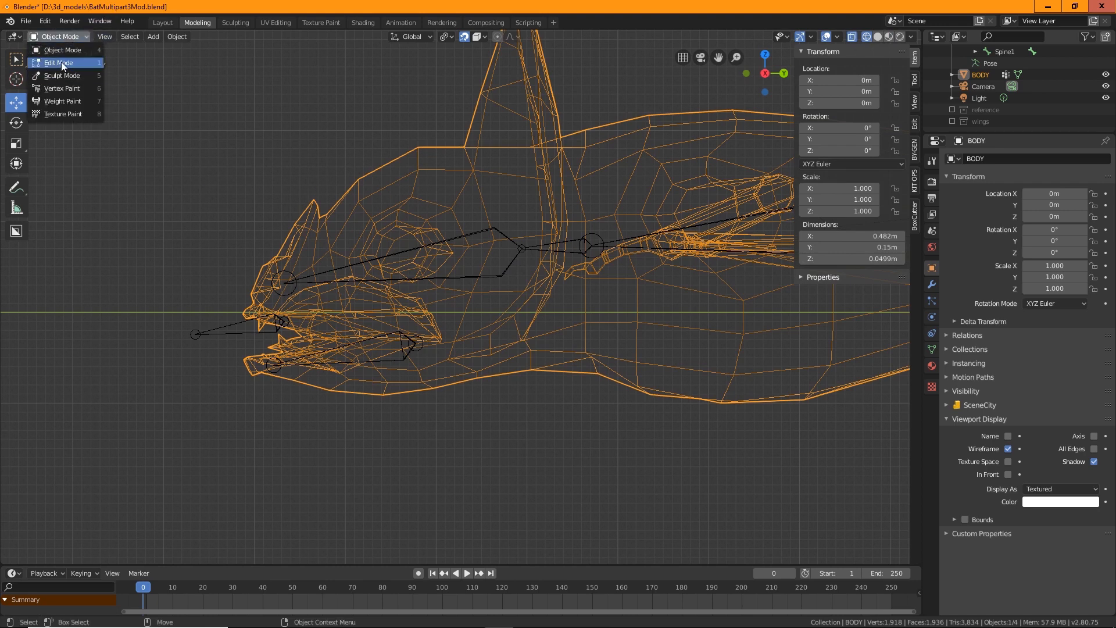
{"action": "left_click", "coordinate": [152, 429]}
{"action": "left_click", "coordinate": [222, 326]}
{"action": "left_click", "coordinate": [51, 34]}
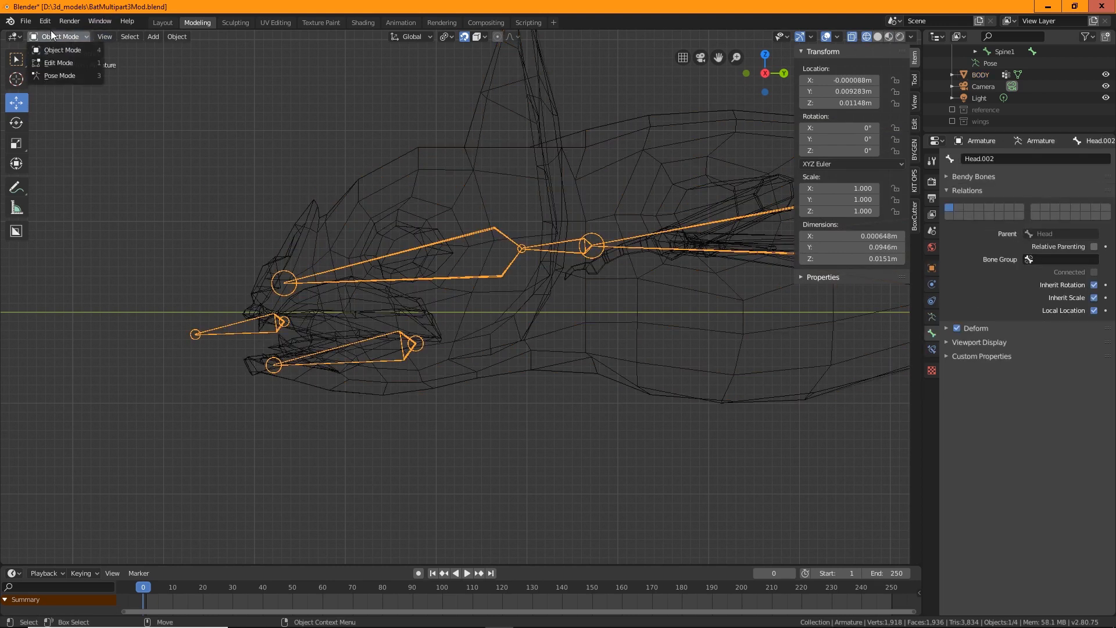
{"action": "left_click", "coordinate": [59, 63]}
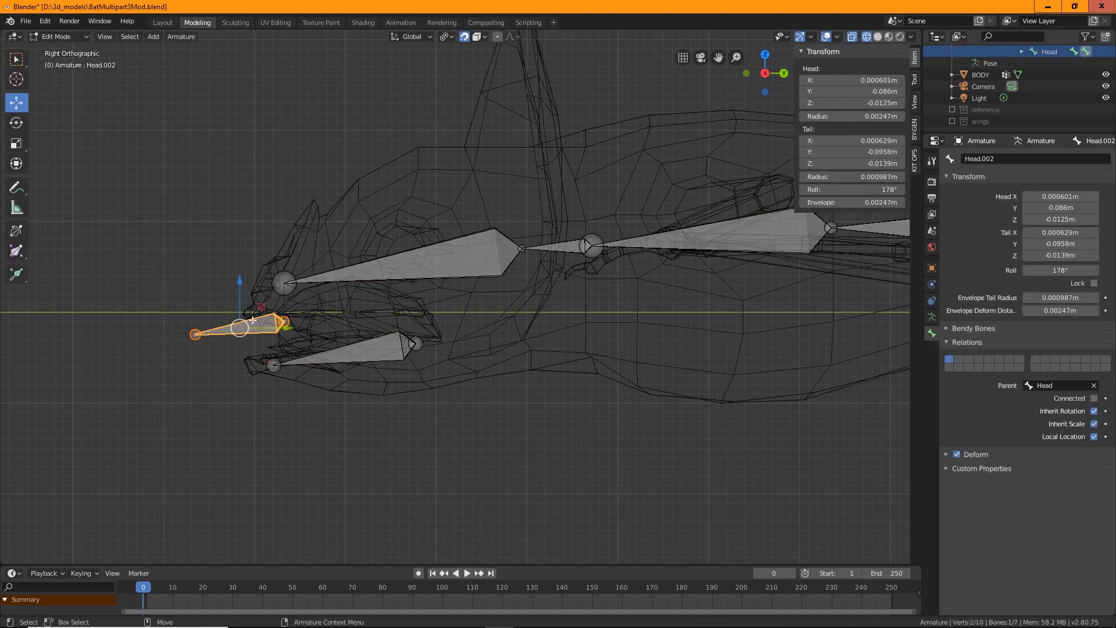
Move the Head.002 bone's head point back about 0.0156 m along Y
{"action": "left_click", "coordinate": [285, 317]}
{"action": "key", "text": "g"}
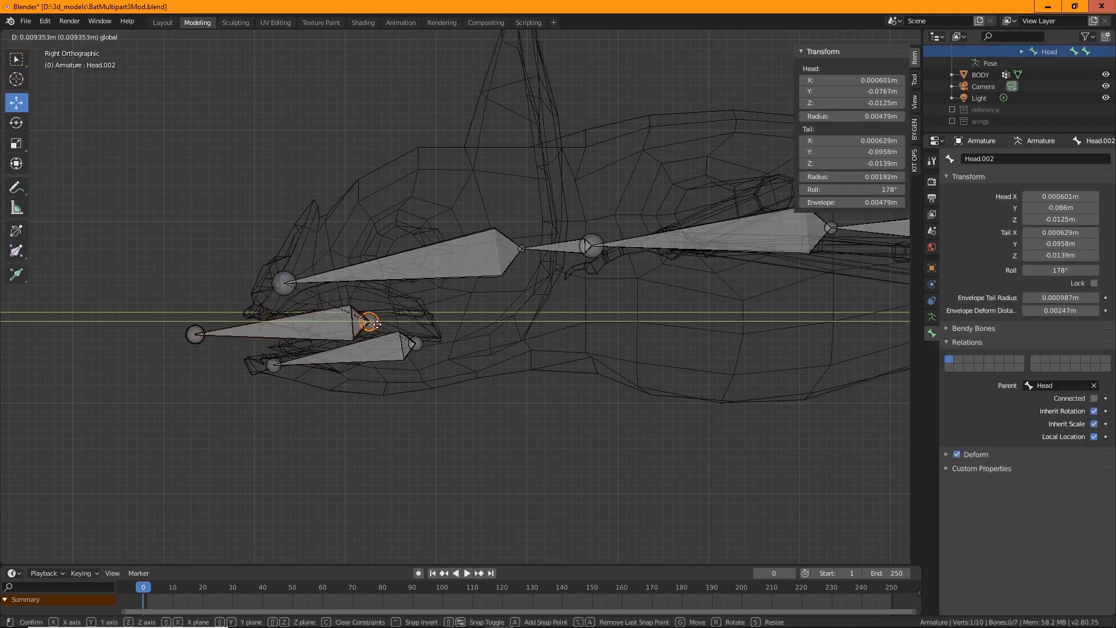
{"action": "left_click", "coordinate": [426, 319]}
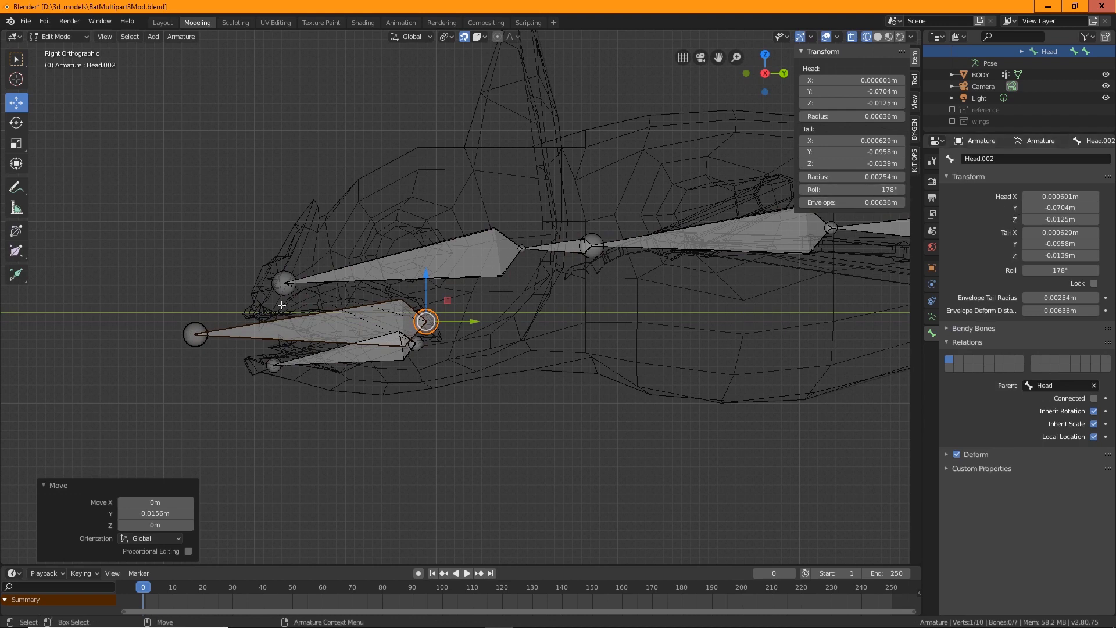
Move the Head.002 bone's tail point back and raise it 0.000401 m
{"action": "left_click", "coordinate": [188, 342]}
{"action": "key", "text": "g"}
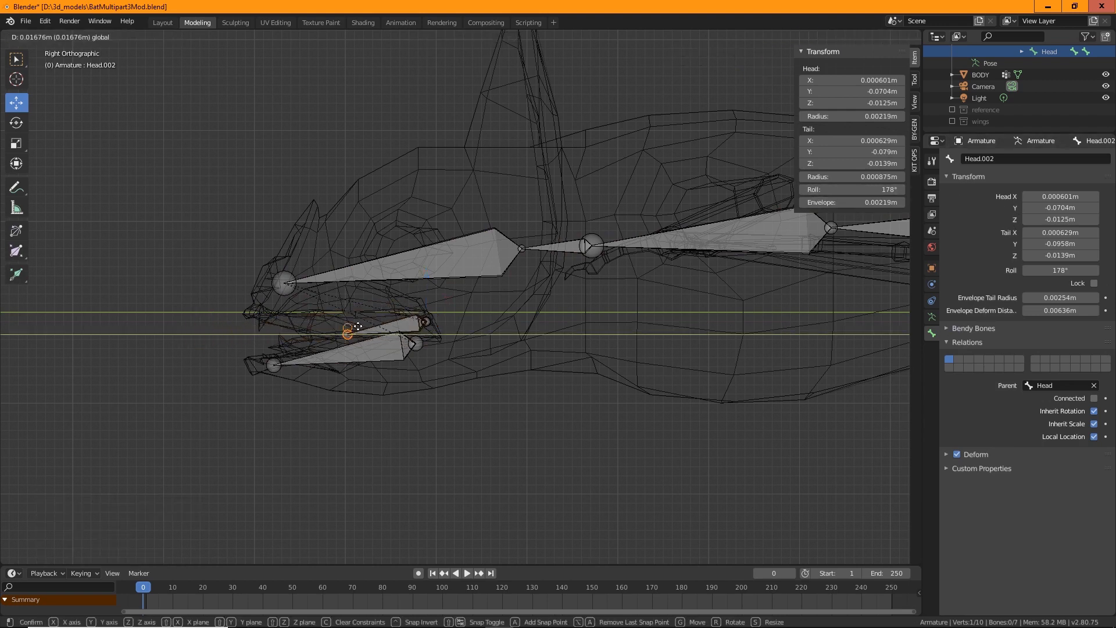
{"action": "left_click", "coordinate": [351, 324]}
{"action": "left_click_drag", "start_coordinate": [351, 293], "coordinate": [347, 329]}
{"action": "scroll", "coordinate": [449, 320], "scroll_direction": "up", "scroll_amount": 5}
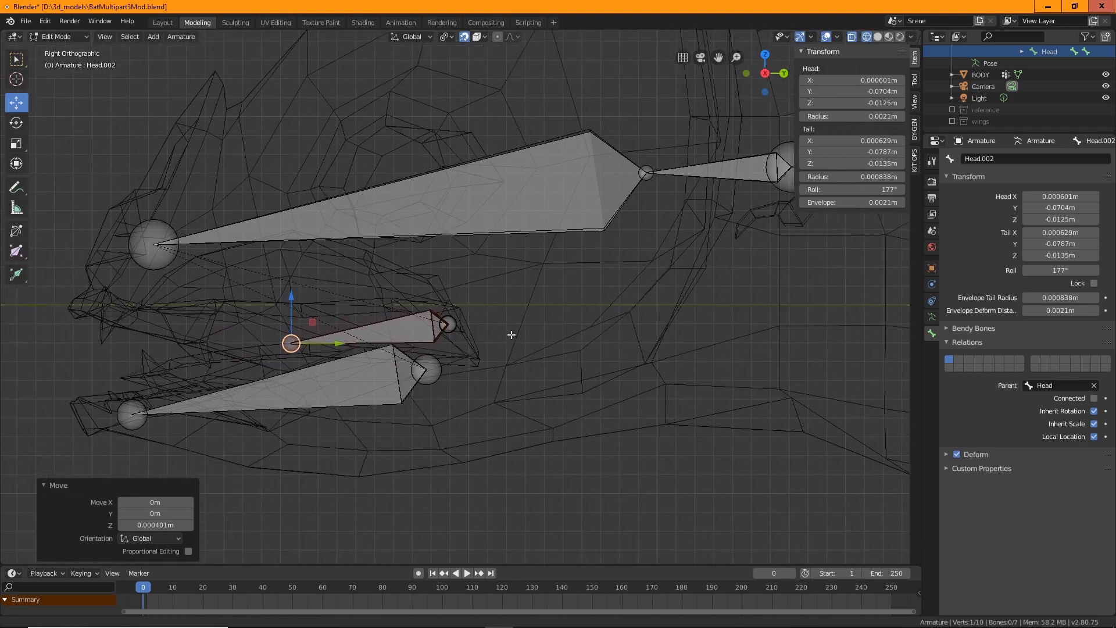
{"action": "scroll", "coordinate": [584, 322], "scroll_direction": "up", "scroll_amount": 2}
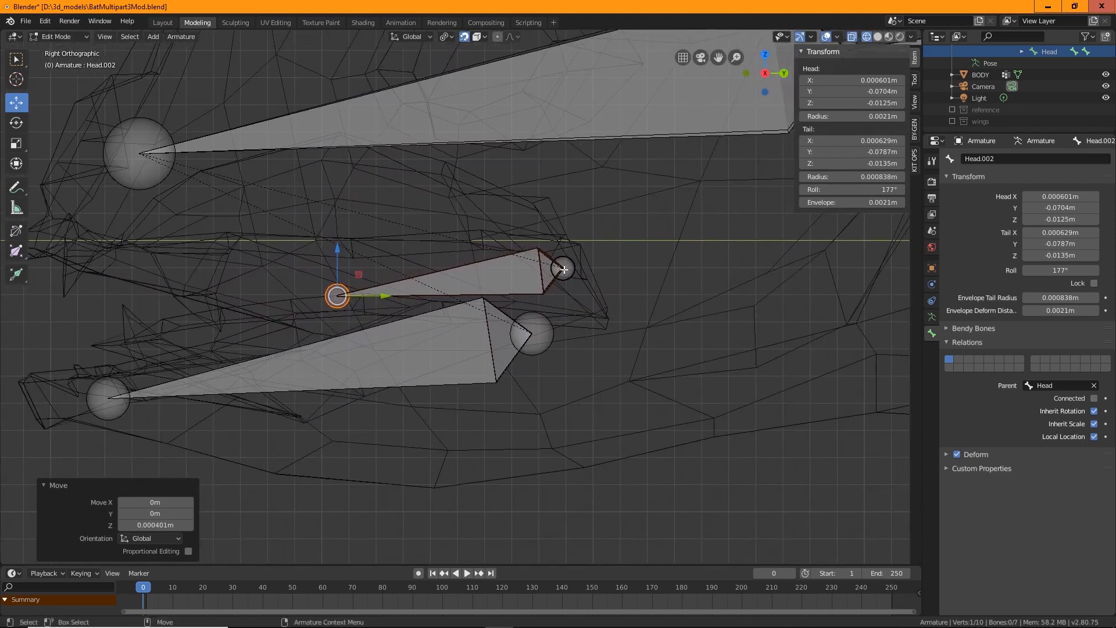
Reposition both ends of the Head.002 bone inside the mouth, lowering its head 0.00159 m
{"action": "left_click", "coordinate": [567, 267]}
{"action": "left_click_drag", "start_coordinate": [563, 225], "coordinate": [613, 367]}
{"action": "left_click", "coordinate": [356, 300]}
{"action": "mouse_move", "coordinate": [517, 324]}
{"action": "left_mouse_down"}
{"action": "mouse_move", "coordinate": [547, 323]}
{"action": "mouse_move", "coordinate": [503, 323]}
{"action": "left_mouse_up"}
{"action": "left_click", "coordinate": [333, 301]}
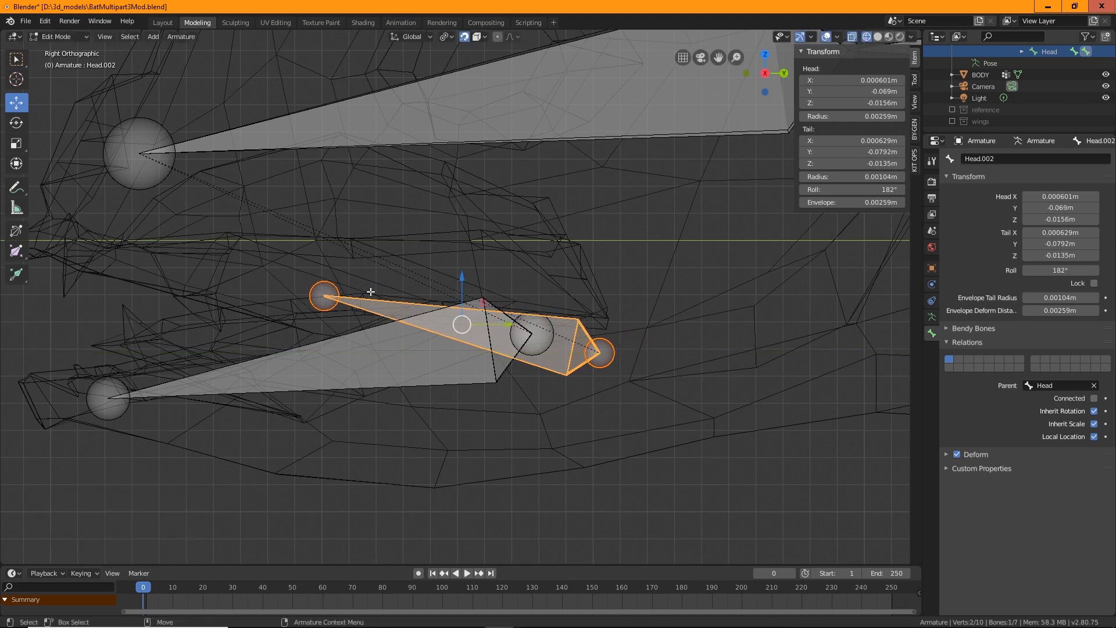
{"action": "left_click", "coordinate": [323, 288]}
{"action": "left_click_drag", "start_coordinate": [363, 296], "coordinate": [426, 296]}
{"action": "left_click_drag", "start_coordinate": [383, 255], "coordinate": [192, 346]}
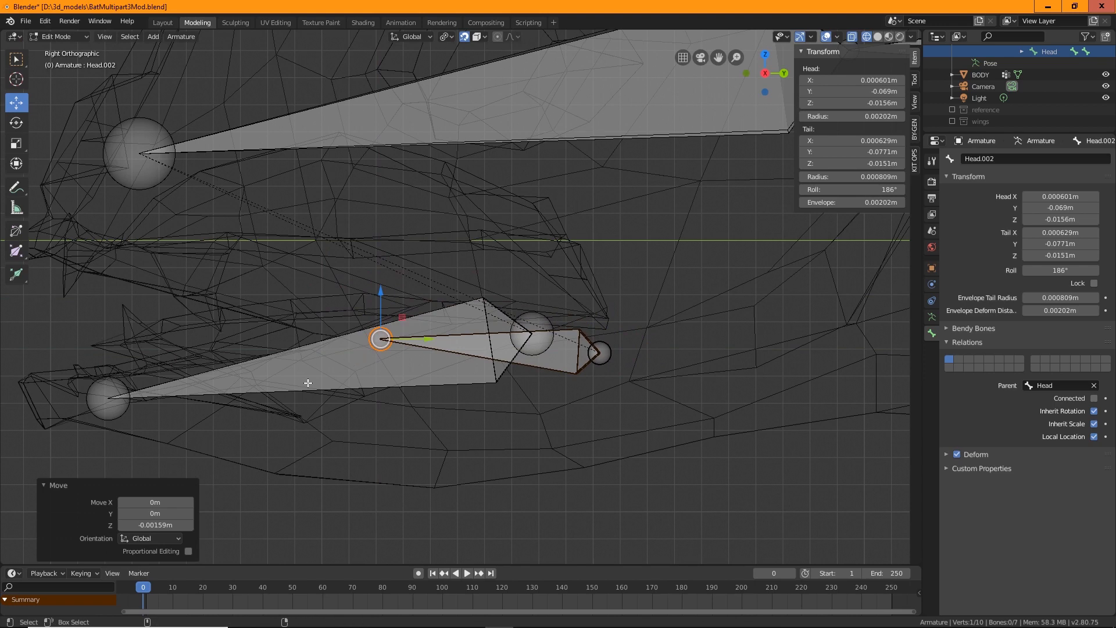
Extrude two connected bones forward from the Head.002 bone's tip with the Extrude tool
{"action": "left_click", "coordinate": [16, 274]}
{"action": "left_click_drag", "start_coordinate": [326, 334], "coordinate": [266, 337]}
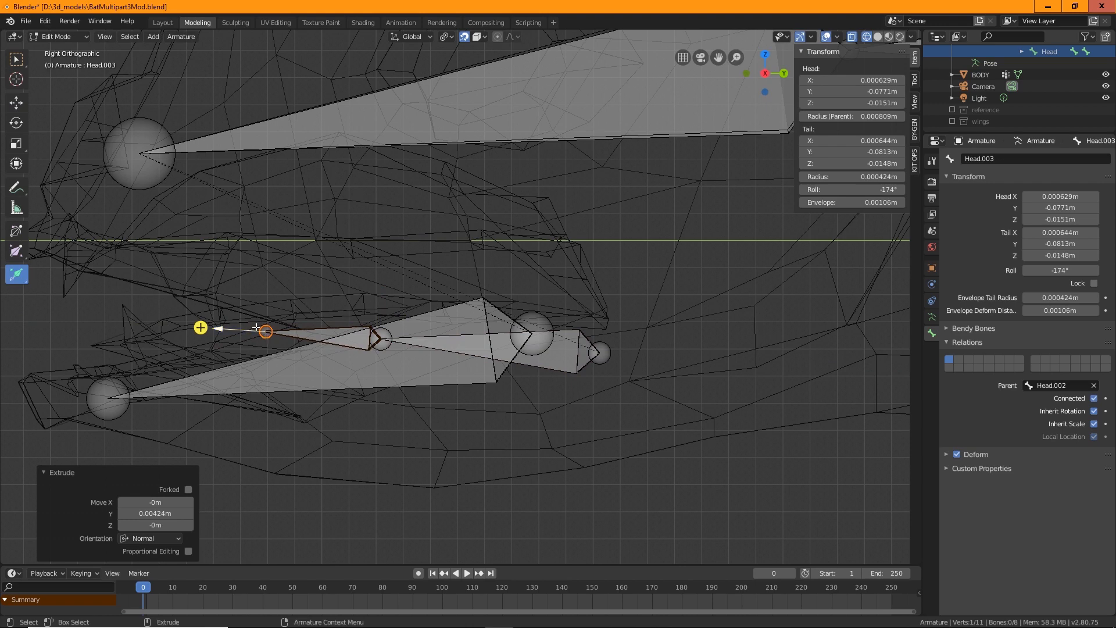
{"action": "left_click_drag", "start_coordinate": [200, 328], "coordinate": [114, 351]}
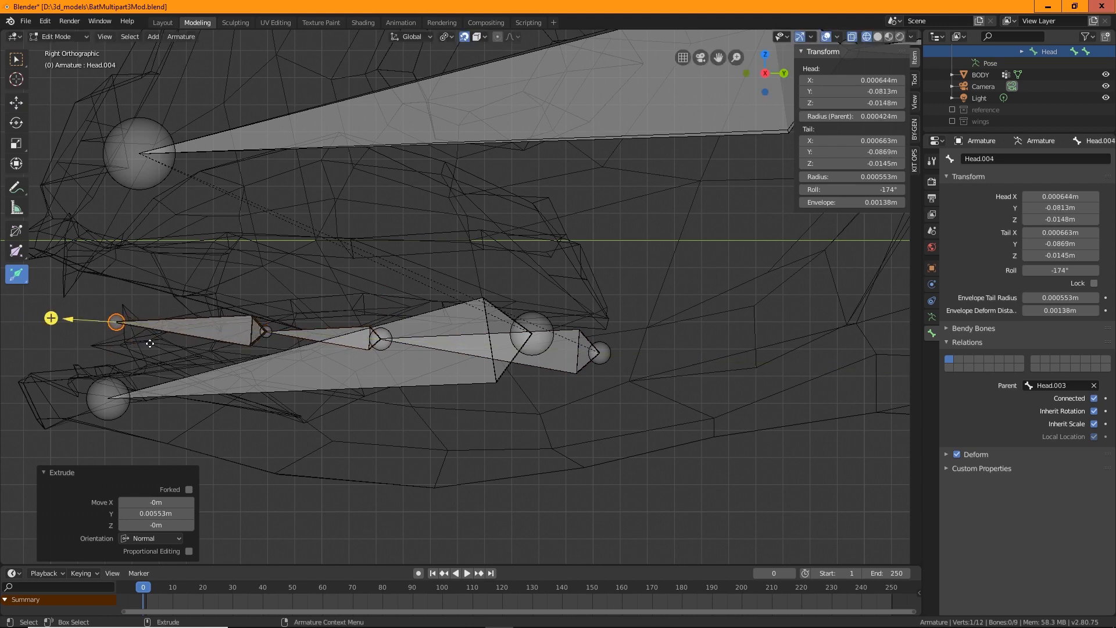
Lower the tip of the last extruded bone 0.00075 m with the Move tool
{"action": "key", "text": "shift+space"}
{"action": "key", "text": "g"}
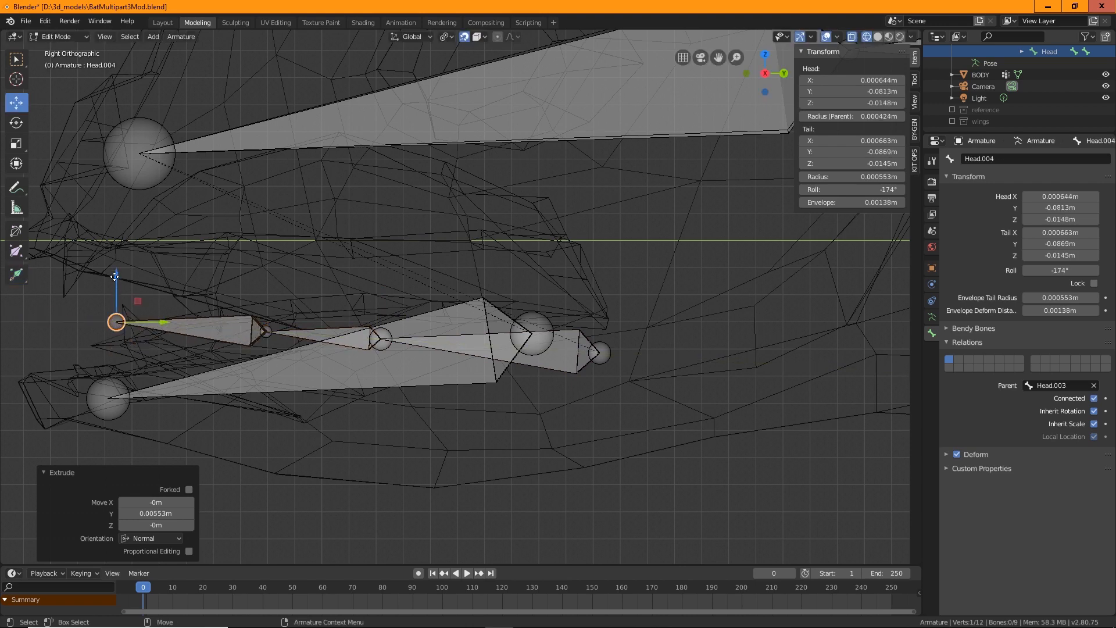
{"action": "left_click_drag", "start_coordinate": [117, 278], "coordinate": [121, 298]}
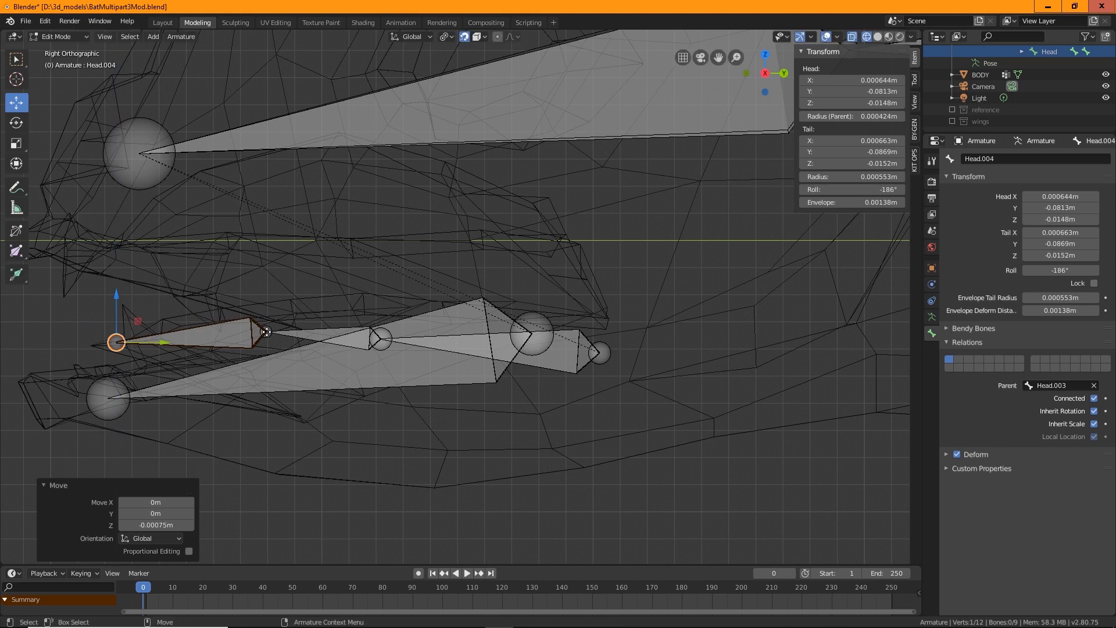
{"action": "left_click", "coordinate": [207, 339]}
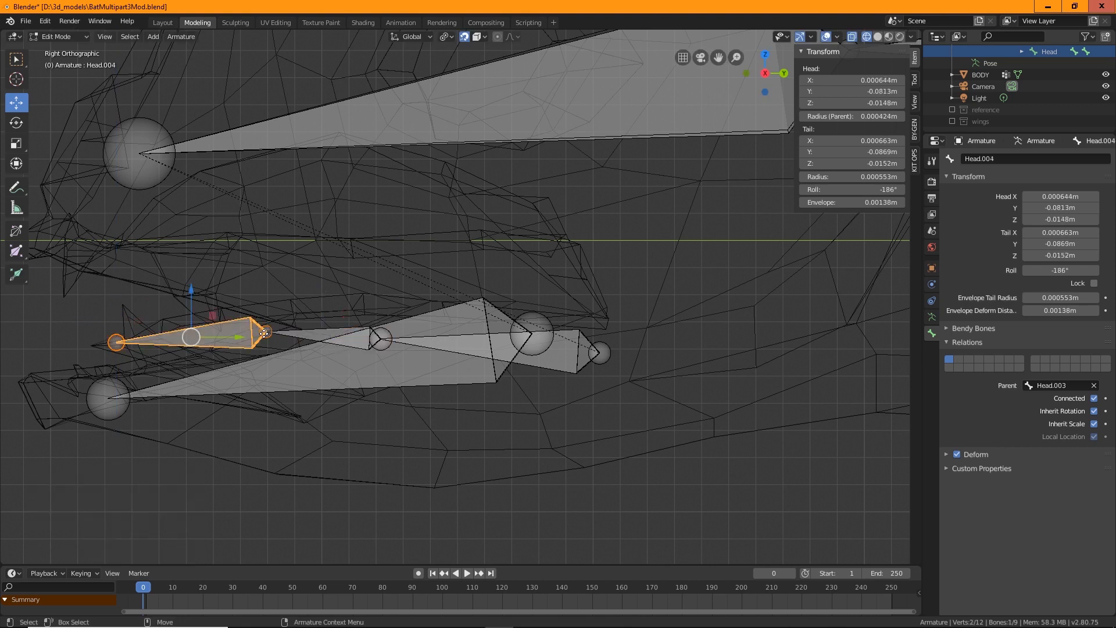
{"action": "left_click_drag", "start_coordinate": [222, 339], "coordinate": [107, 345]}
Move the joint between the two extruded bones 0.00024 m along Y
{"action": "left_click", "coordinate": [275, 330]}
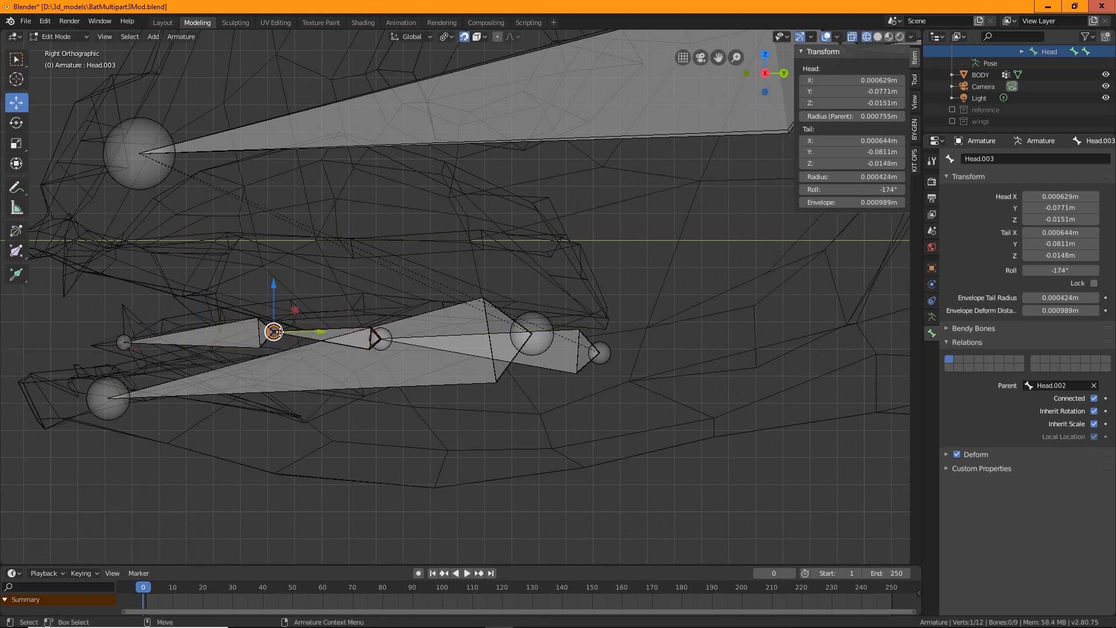
{"action": "left_click_drag", "start_coordinate": [309, 332], "coordinate": [215, 349]}
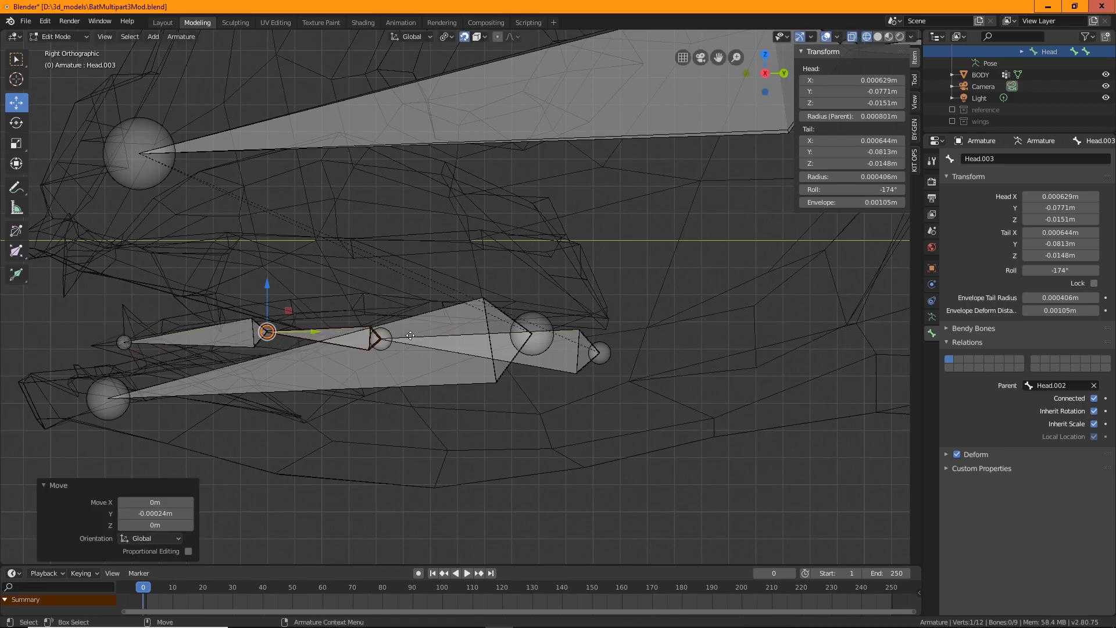
{"action": "middle_click_drag", "start_coordinate": [410, 336], "coordinate": [649, 329]}
{"action": "scroll", "coordinate": [649, 330], "scroll_direction": "up", "scroll_amount": 3}
{"action": "left_click", "coordinate": [466, 243]}
{"action": "middle_click_drag", "start_coordinate": [466, 242], "coordinate": [309, 188], "text": "shift"}
{"action": "left_click_drag", "start_coordinate": [311, 183], "coordinate": [314, 168]}
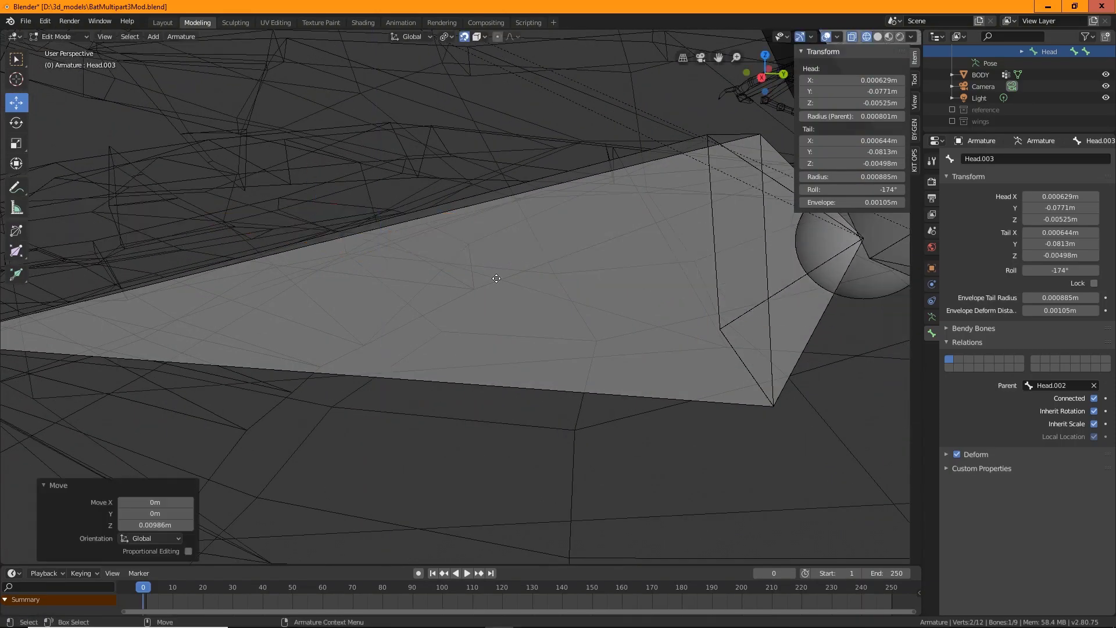
{"action": "key", "text": "ctrl+z"}
Move the joint at the Head.002 bone's tail 0.00151 m along Y
{"action": "scroll", "coordinate": [527, 321], "scroll_direction": "down", "scroll_amount": 6}
{"action": "mouse_move", "coordinate": [519, 367]}
{"action": "middle_mouse_down"}
{"action": "mouse_move", "coordinate": [518, 354]}
{"action": "mouse_move", "coordinate": [540, 345]}
{"action": "mouse_move", "coordinate": [529, 341]}
{"action": "mouse_move", "coordinate": [535, 364]}
{"action": "middle_mouse_up"}
{"action": "scroll", "coordinate": [503, 338], "scroll_direction": "up", "scroll_amount": 2}
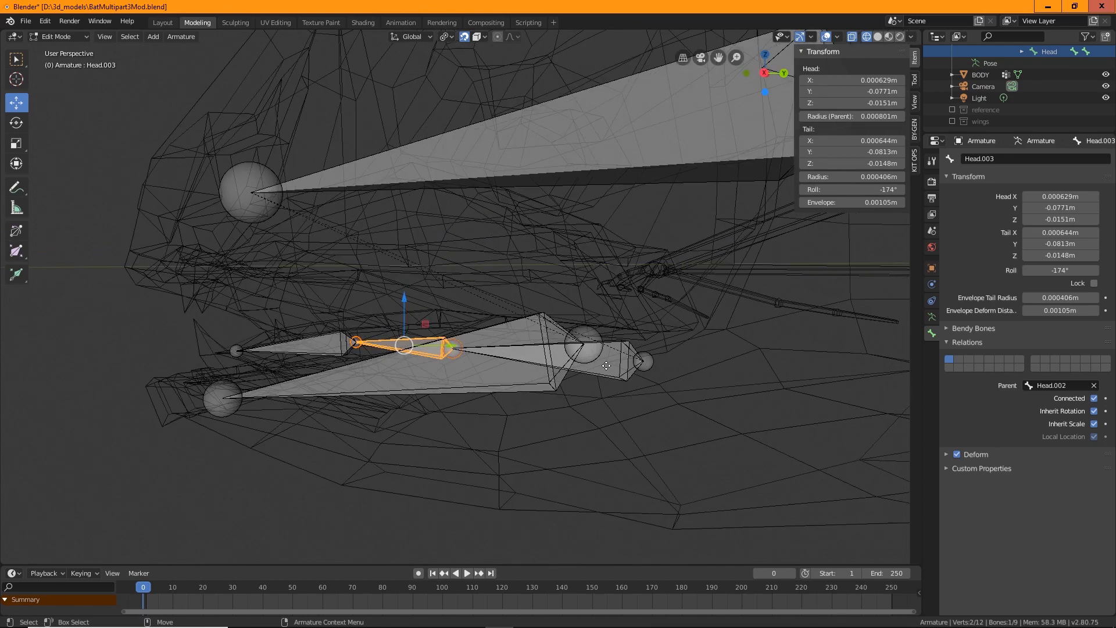
{"action": "key", "text": "alt+a"}
{"action": "left_click", "coordinate": [458, 343]}
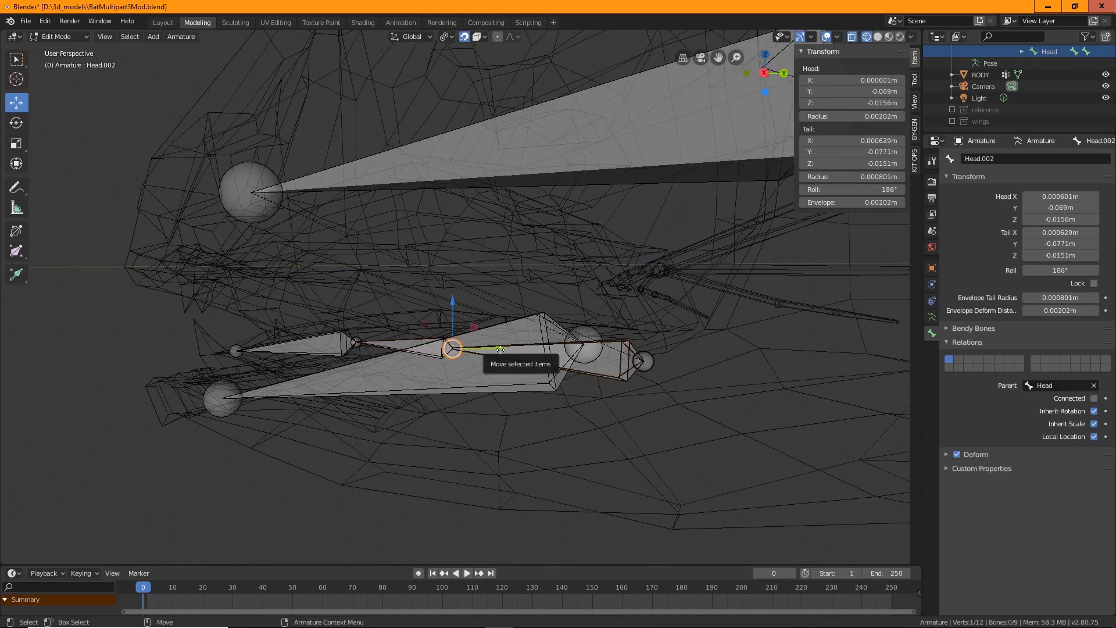
{"action": "left_click_drag", "start_coordinate": [492, 350], "coordinate": [333, 355]}
{"action": "mouse_move", "coordinate": [527, 402]}
{"action": "middle_mouse_down"}
{"action": "mouse_move", "coordinate": [489, 425]}
{"action": "mouse_move", "coordinate": [528, 391]}
{"action": "middle_mouse_up"}
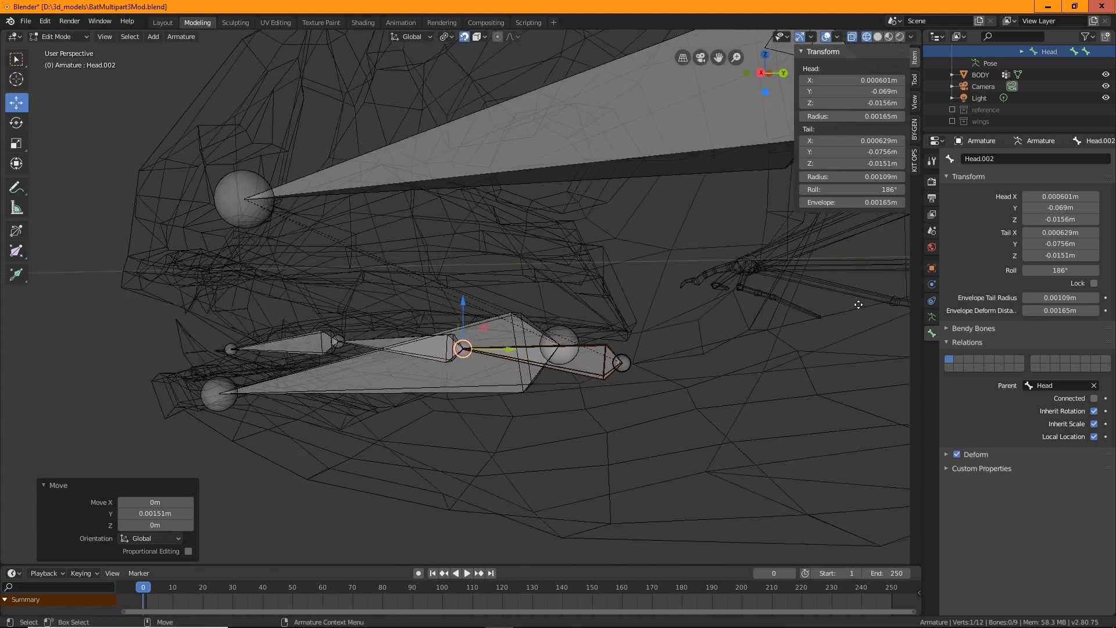
Expand the bone hierarchy in the outliner and rename the Head.001 bone to Jaw
{"action": "scroll", "coordinate": [1053, 108], "scroll_direction": "up", "scroll_amount": 5}
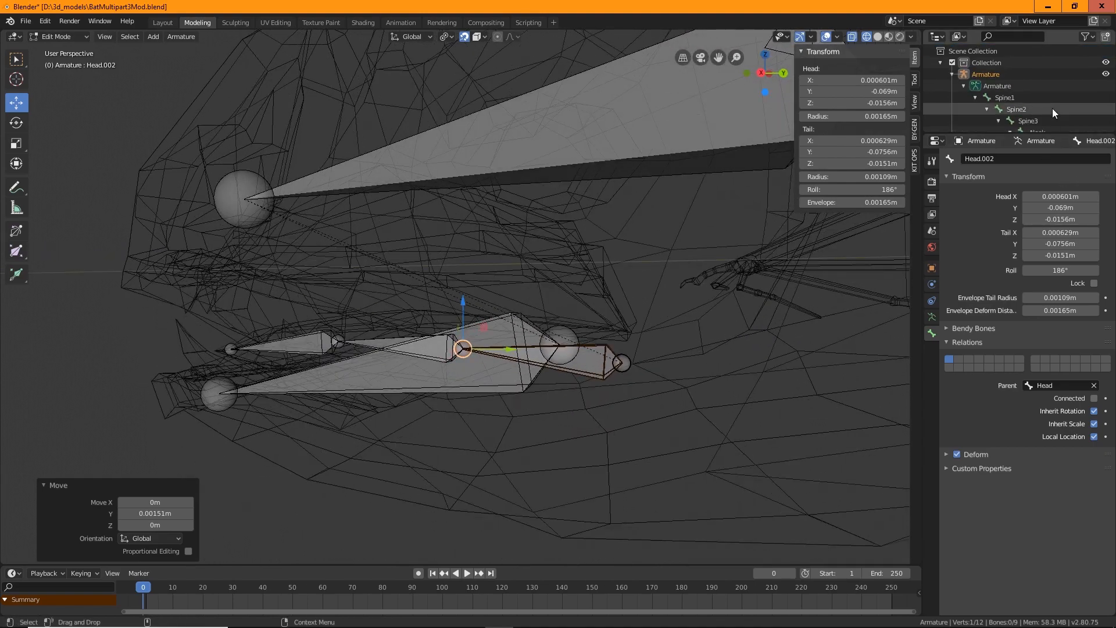
{"action": "left_click_drag", "start_coordinate": [1013, 135], "coordinate": [1041, 281]}
{"action": "left_click", "coordinate": [1022, 143]}
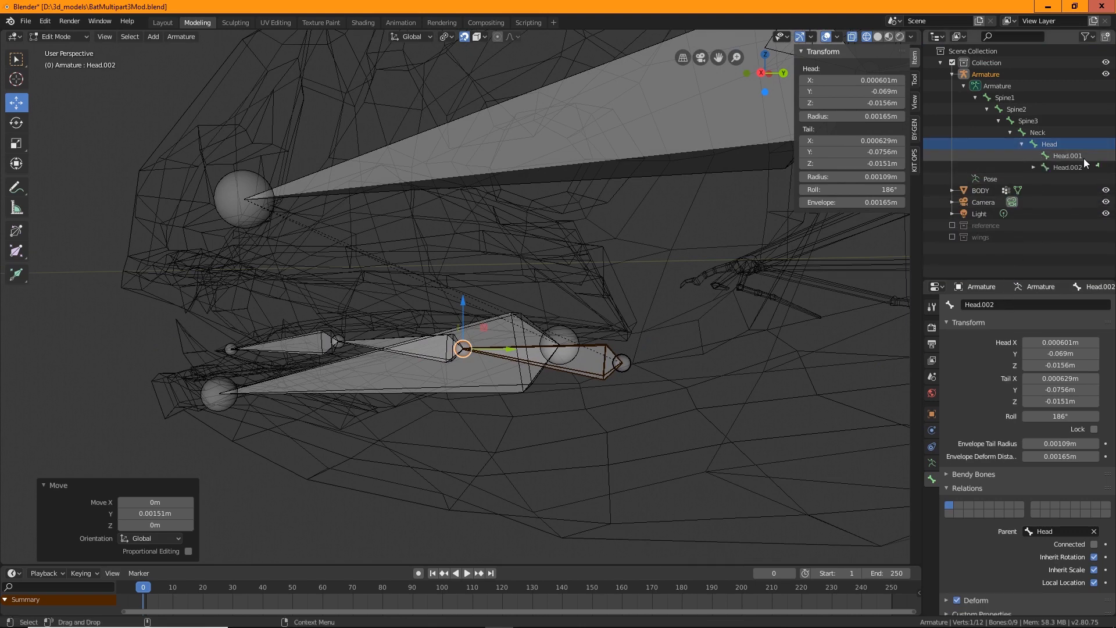
{"action": "left_click", "coordinate": [1062, 155]}
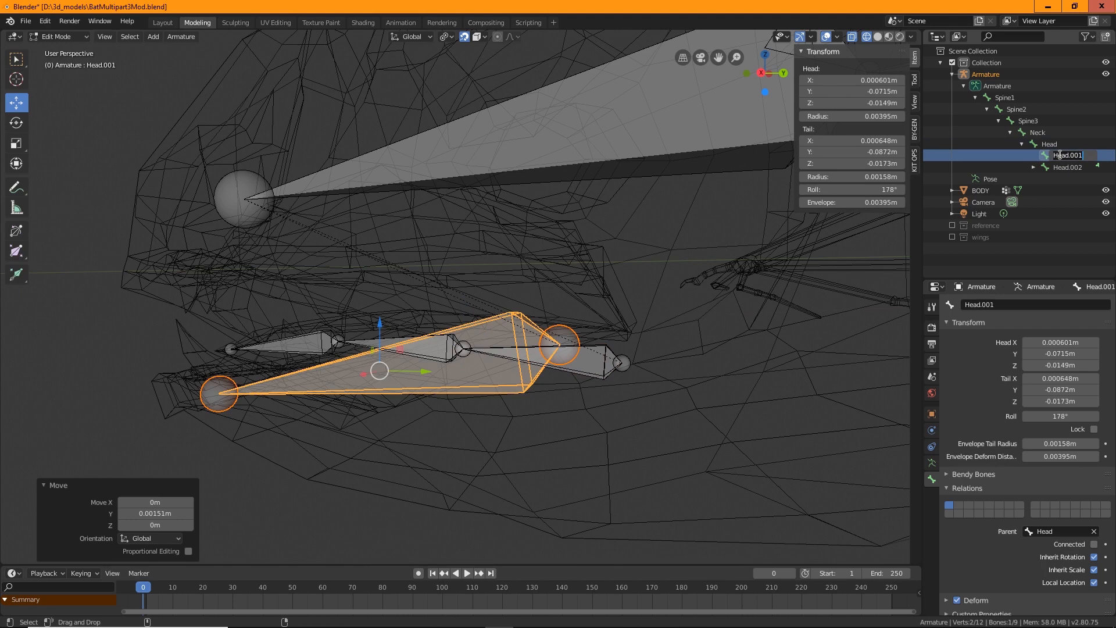
{"action": "type", "text": "Jaw"}
{"action": "key", "text": "Return"}
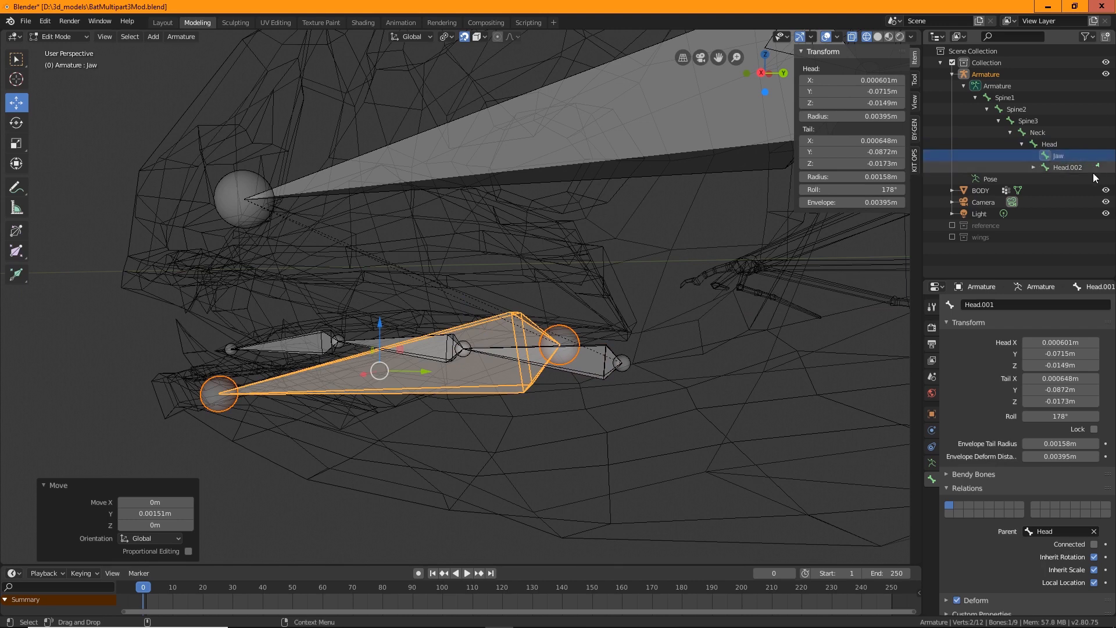
Rename the Head.002 bone to Toungue1 in the outliner
{"action": "left_click", "coordinate": [1033, 167]}
{"action": "left_click", "coordinate": [1072, 167]}
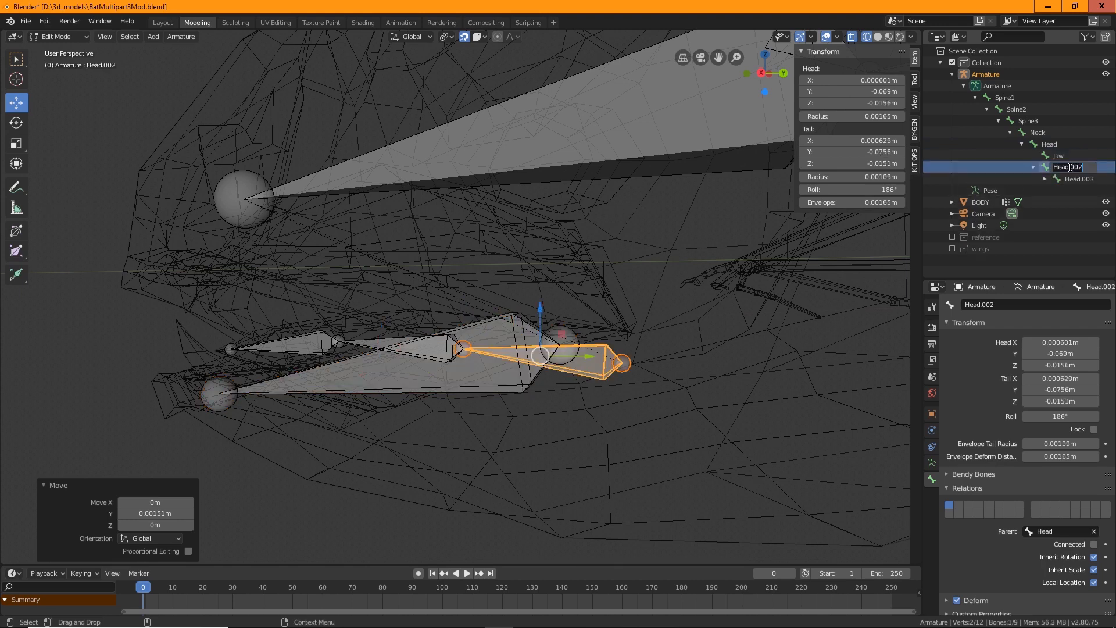
{"action": "type", "text": "Toungue1"}
{"action": "key", "text": "Return"}
{"action": "double_click", "coordinate": [1072, 168]}
{"action": "key", "text": "Return"}
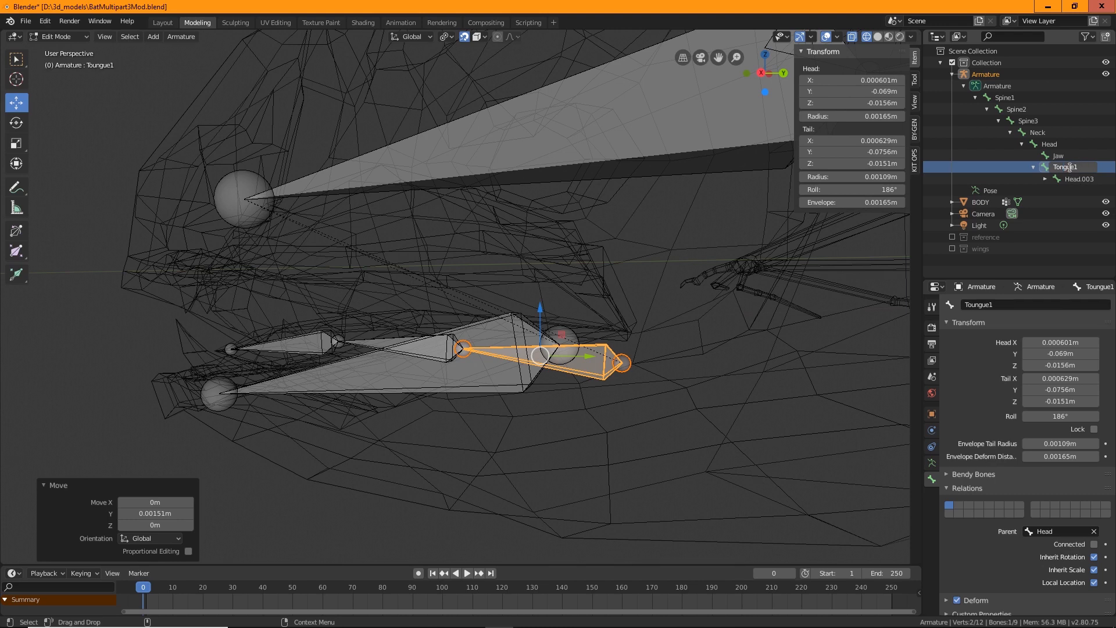
Correct the first tongue bone's name to Tongue1 and rename the Head.003 bone to Tongue2 in the outliner
{"action": "double_click", "coordinate": [1081, 167]}
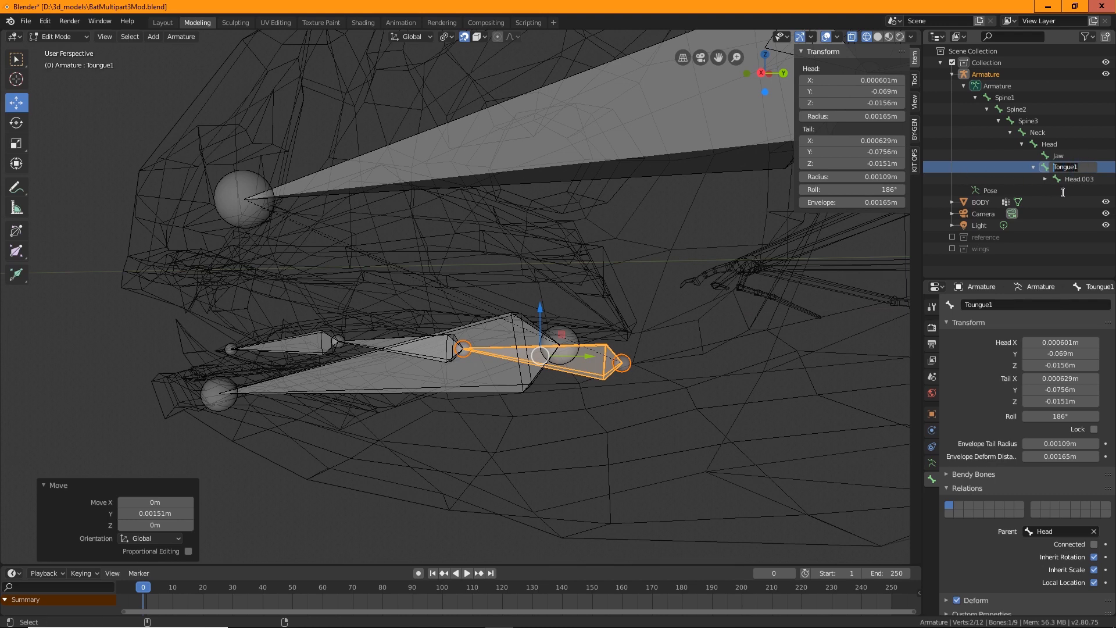
{"action": "key", "text": "Return"}
{"action": "double_click", "coordinate": [1077, 179]}
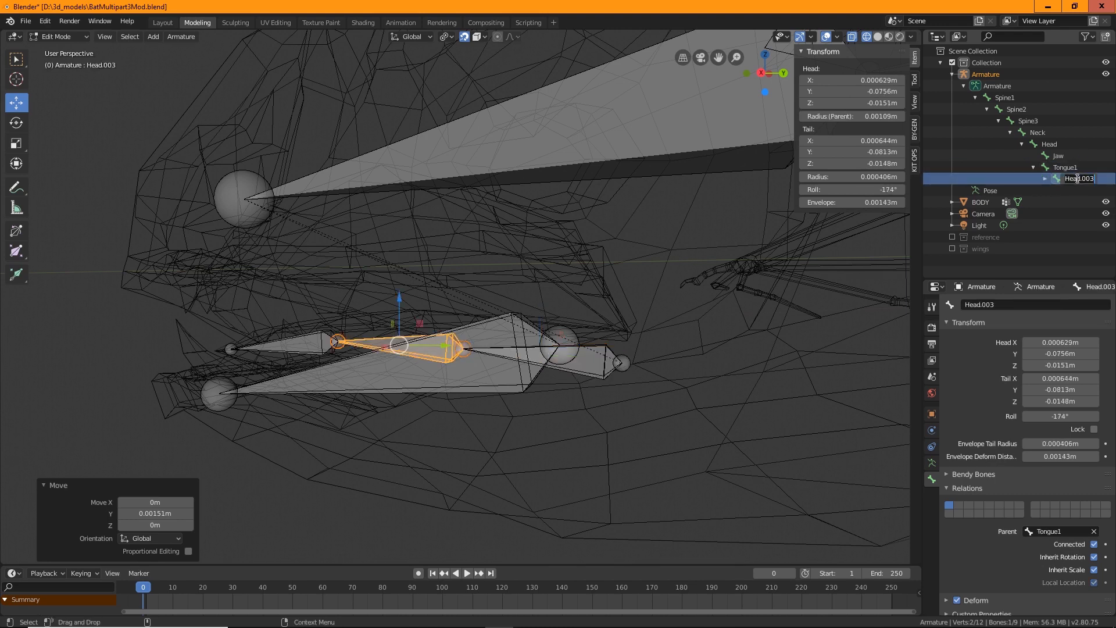
{"action": "type", "text": "Tongue2"}
{"action": "key", "text": "BackSpace"}
{"action": "type", "text": "2"}
{"action": "key", "text": "Return"}
Expand the hierarchy further and rename the Head.004 bone to Tongue3
{"action": "left_click", "coordinate": [1046, 178]}
{"action": "double_click", "coordinate": [1085, 190]}
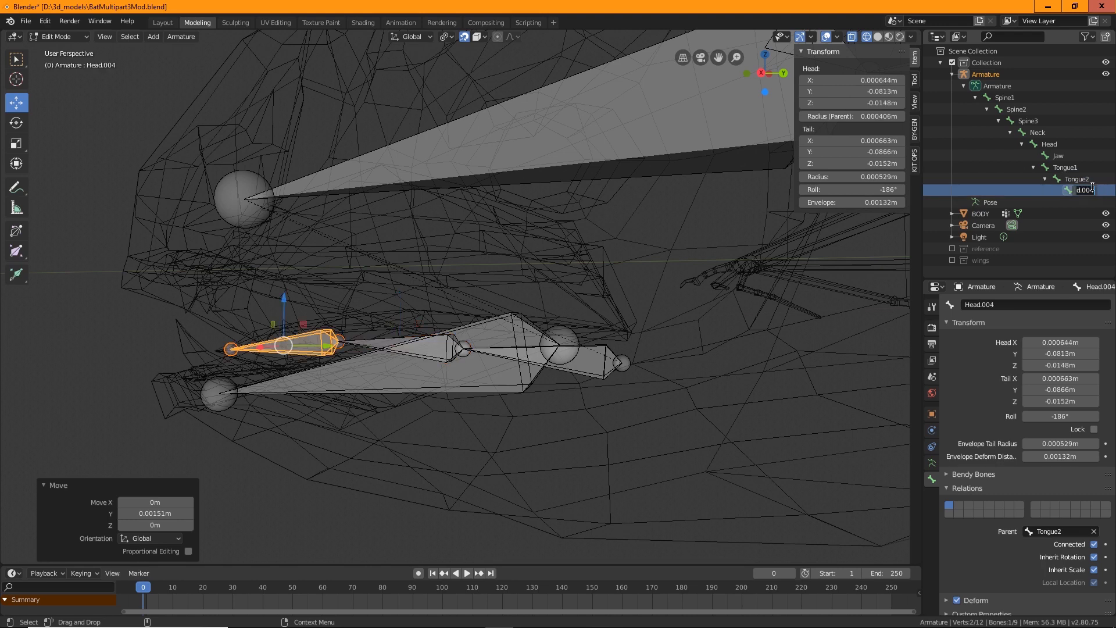
{"action": "key", "text": "ctrl+v"}
{"action": "key", "text": "BackSpace"}
{"action": "type", "text": "3"}
{"action": "key", "text": "Return"}
Extrude a new bone from the Head bone's tip about 0.014 m along Y in the right orthographic view
{"action": "scroll", "coordinate": [538, 320], "scroll_direction": "down", "scroll_amount": 6}
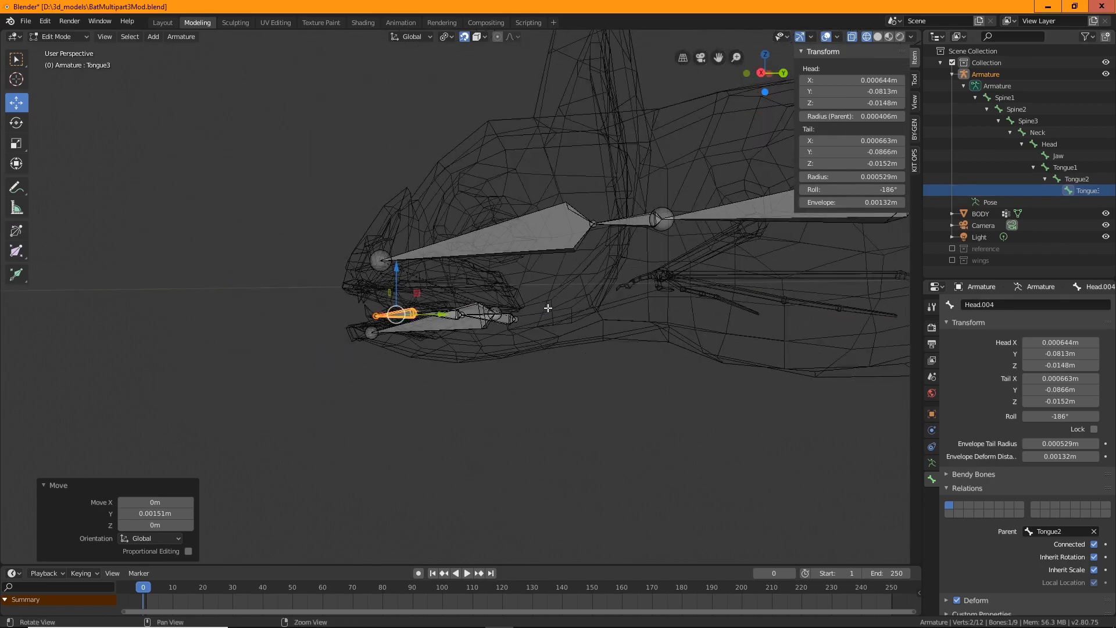
{"action": "middle_click_drag", "start_coordinate": [546, 309], "coordinate": [435, 287]}
{"action": "middle_click_drag", "start_coordinate": [512, 333], "coordinate": [462, 336]}
{"action": "key", "text": "alt+a"}
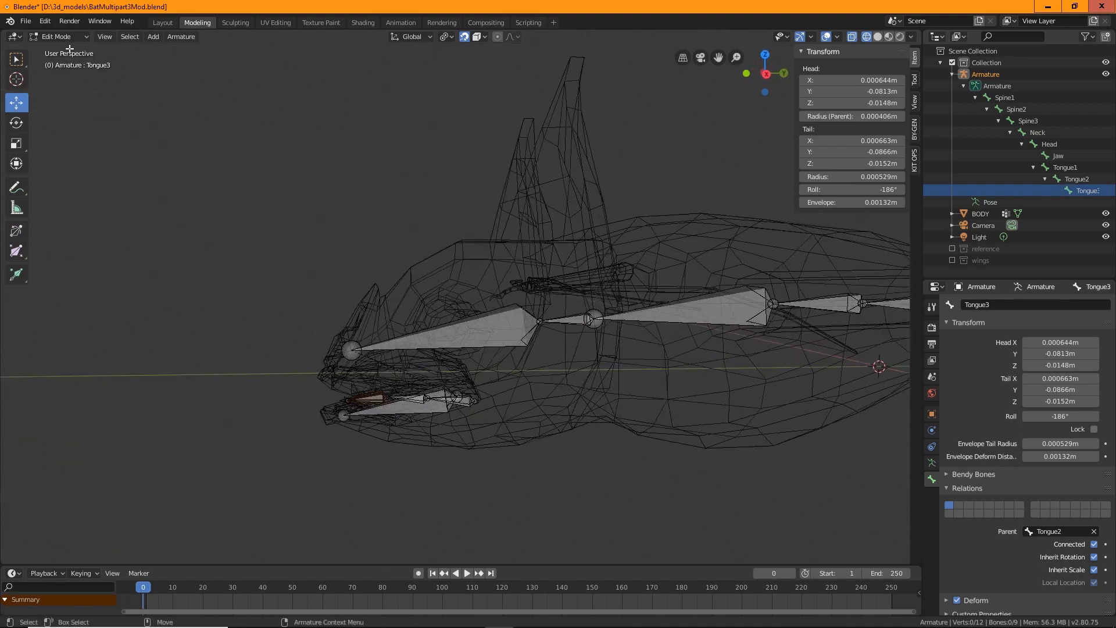
{"action": "left_click", "coordinate": [103, 37]}
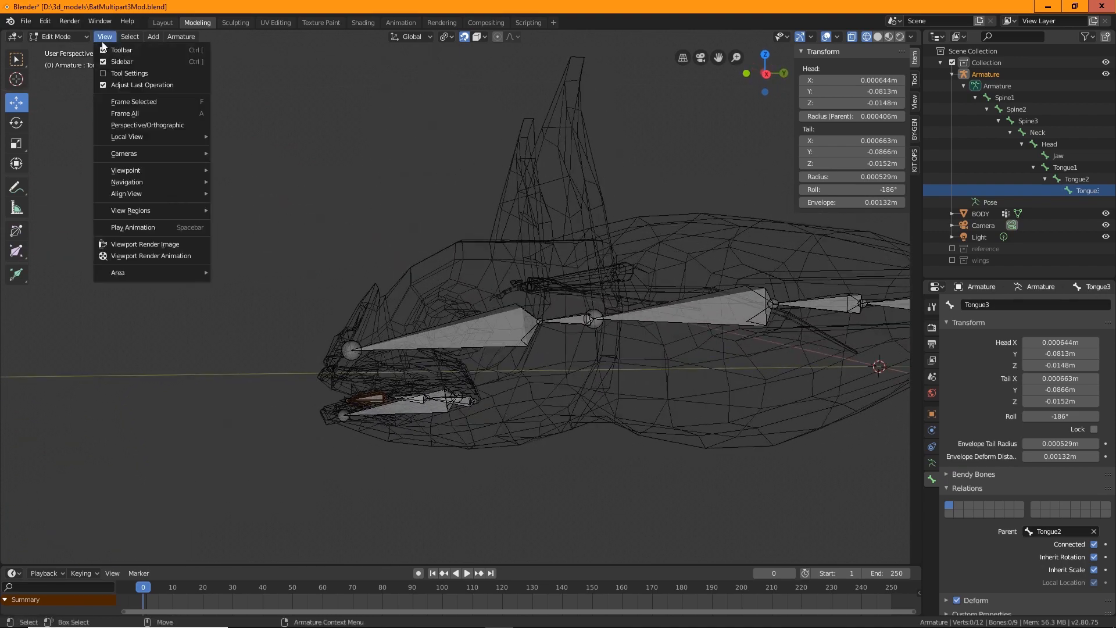
{"action": "left_click", "coordinate": [139, 104]}
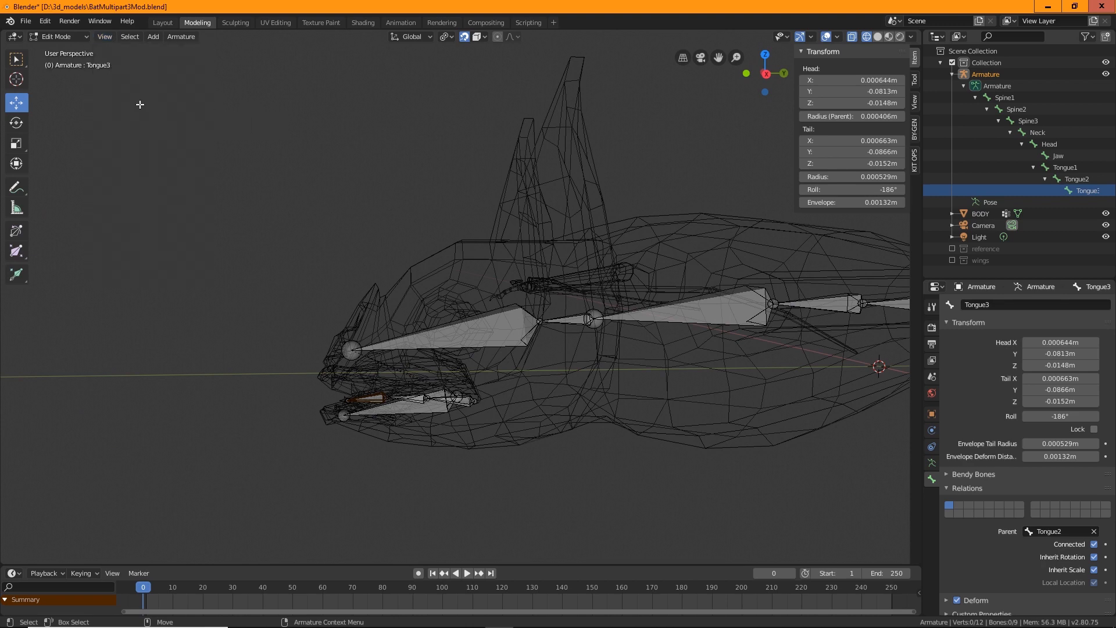
{"action": "left_click", "coordinate": [105, 37]}
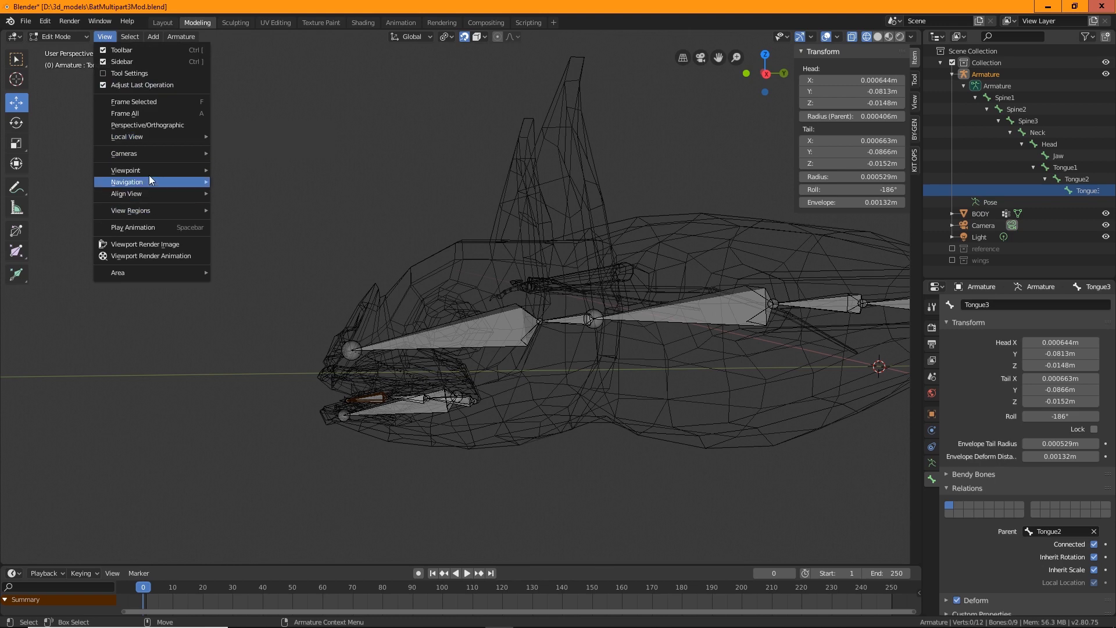
{"action": "mouse_move", "coordinate": [149, 171]}
{"action": "left_click", "coordinate": [248, 247]}
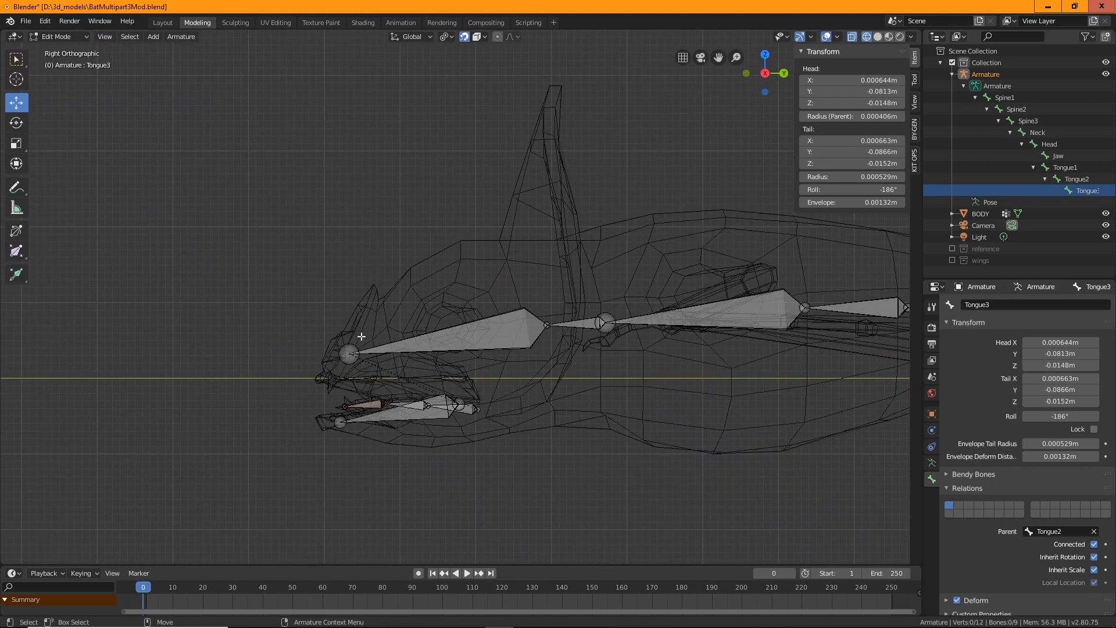
{"action": "left_click", "coordinate": [351, 351]}
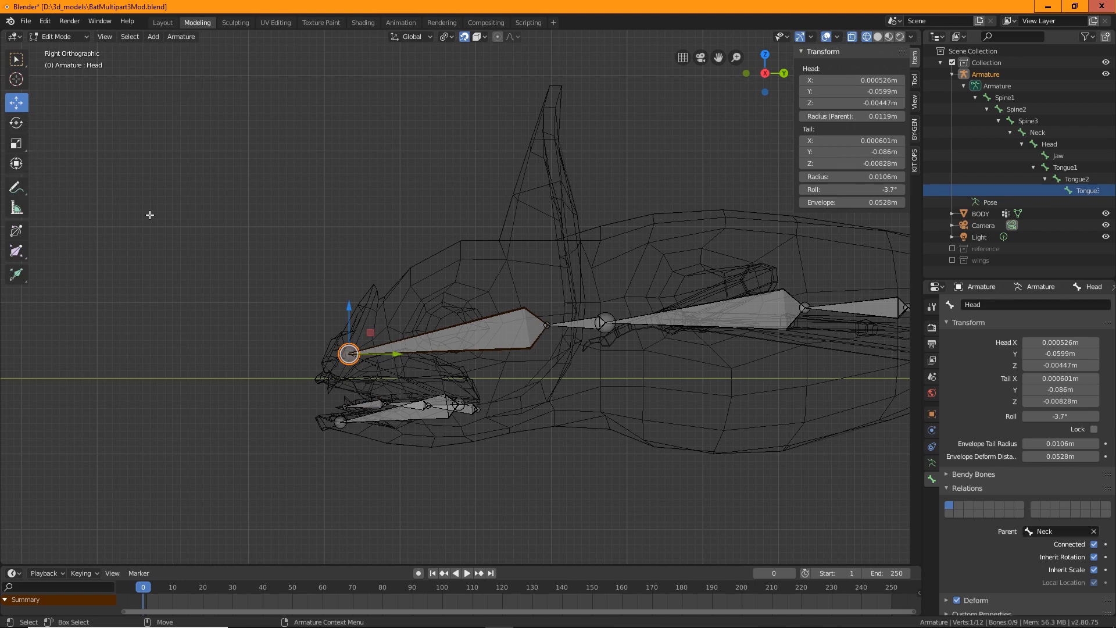
{"action": "key", "text": "shift+space"}
{"action": "key", "text": "e"}
{"action": "left_click_drag", "start_coordinate": [283, 361], "coordinate": [182, 392]}
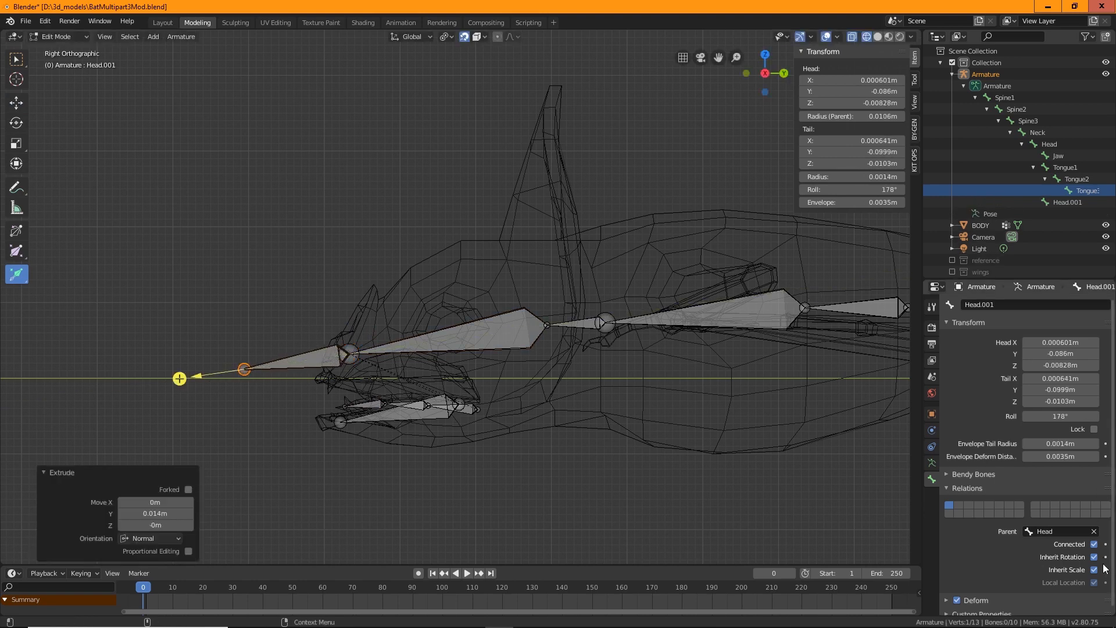
Disconnect the new bone from the Head bone and move it 0.00944 m up and 0.0231 m along Y
{"action": "scroll", "coordinate": [1105, 569], "scroll_direction": "down", "scroll_amount": 1}
{"action": "left_click", "coordinate": [1094, 539]}
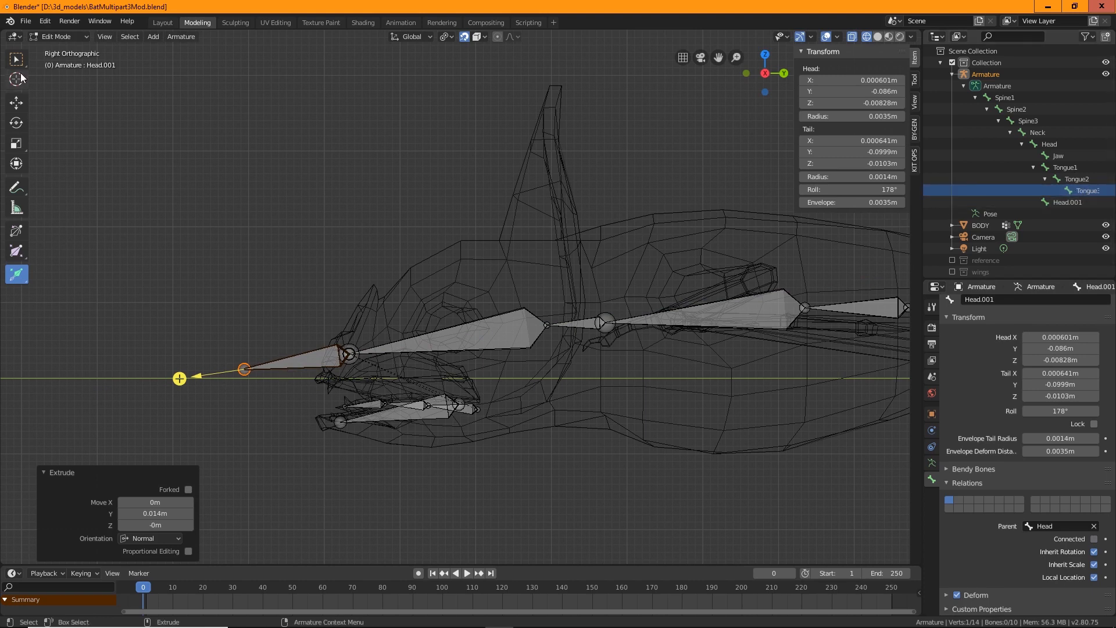
{"action": "key", "text": "w"}
{"action": "left_click", "coordinate": [299, 362]}
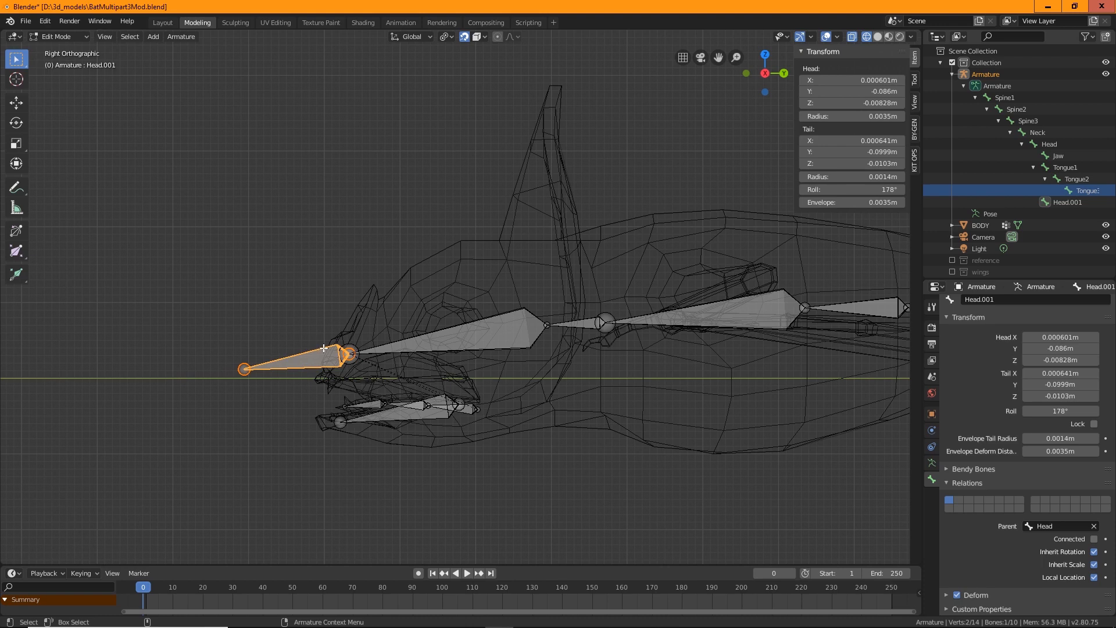
{"action": "key", "text": "w"}
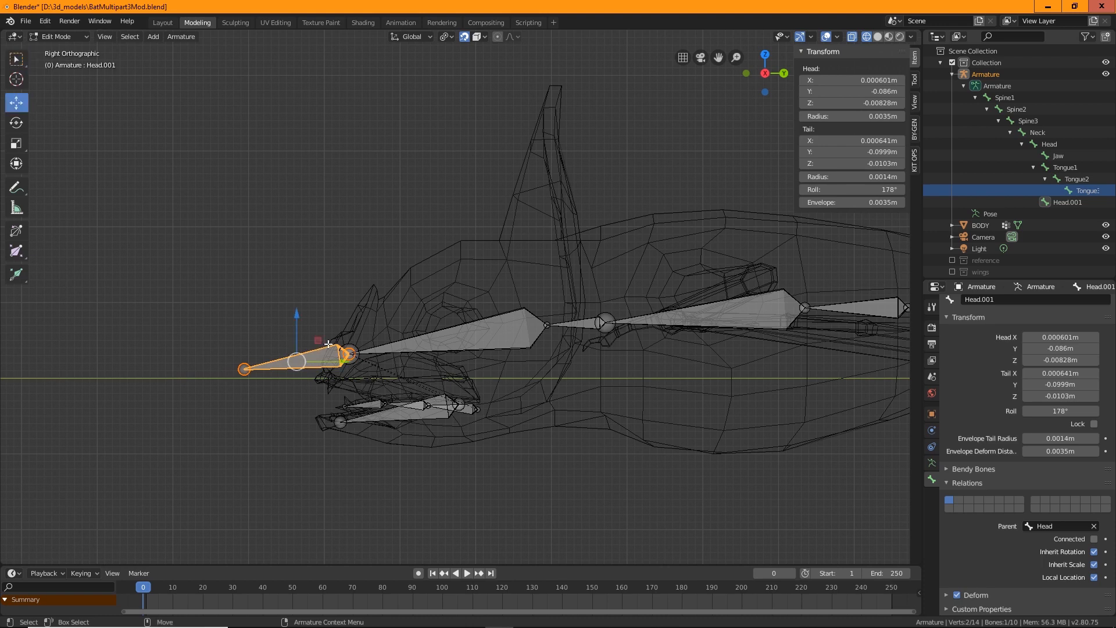
{"action": "left_click_drag", "start_coordinate": [299, 315], "coordinate": [304, 242]}
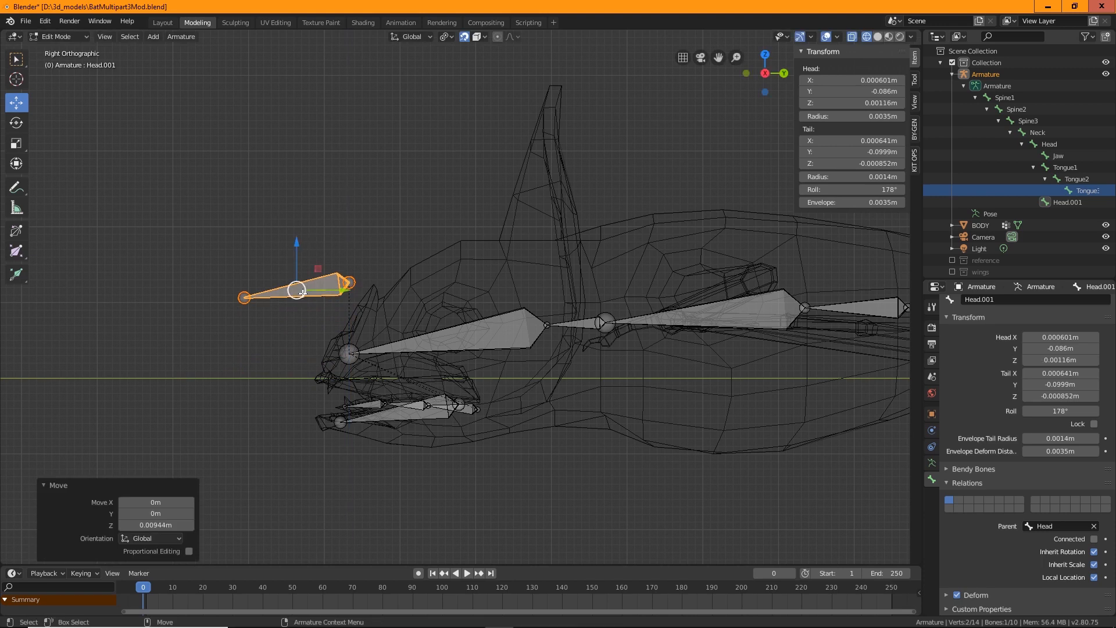
{"action": "left_click_drag", "start_coordinate": [314, 291], "coordinate": [488, 291]}
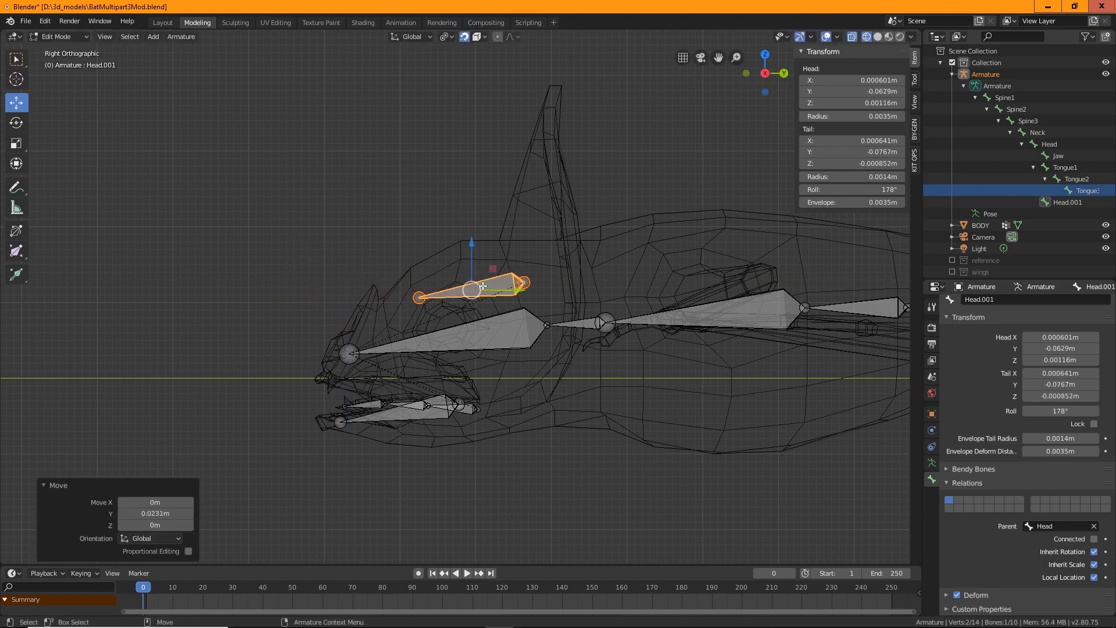
Reposition the new bone so it points upward into the ear
{"action": "left_click_drag", "start_coordinate": [471, 250], "coordinate": [599, 112]}
{"action": "left_click", "coordinate": [419, 277]}
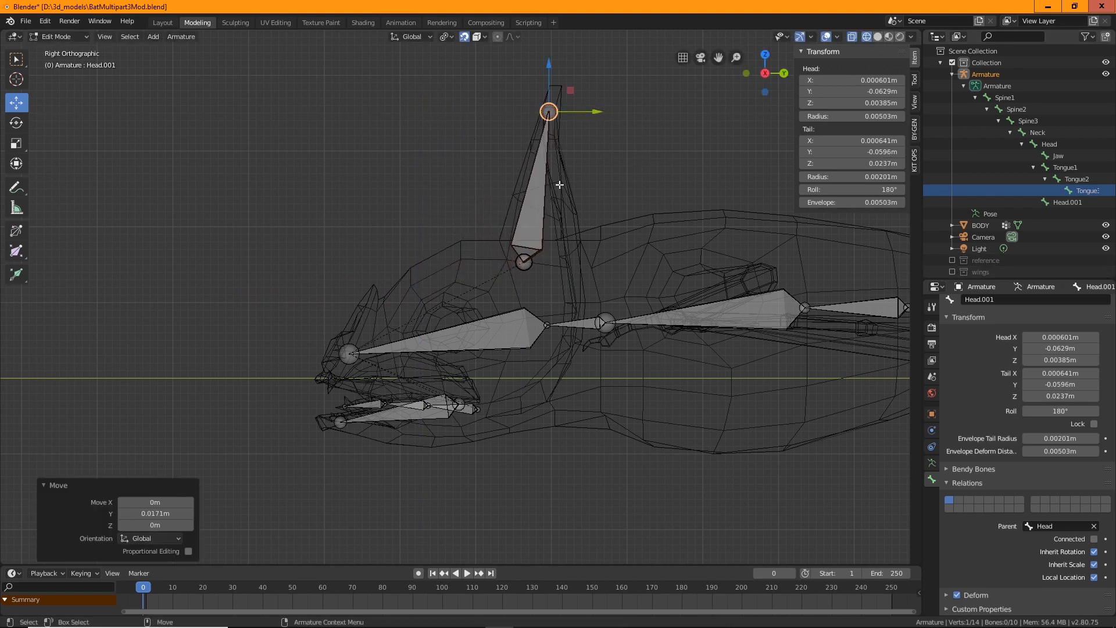
Shift the ear bone sideways along X toward the right ear in the front view
{"action": "middle_click_drag", "start_coordinate": [358, 204], "coordinate": [486, 207]}
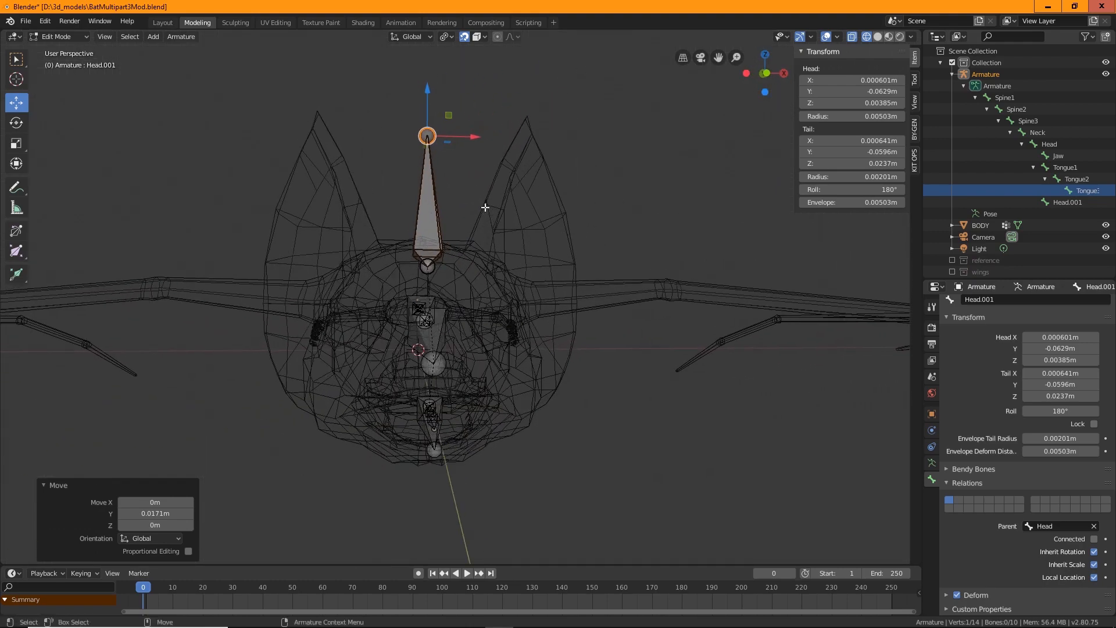
{"action": "left_click", "coordinate": [105, 36]}
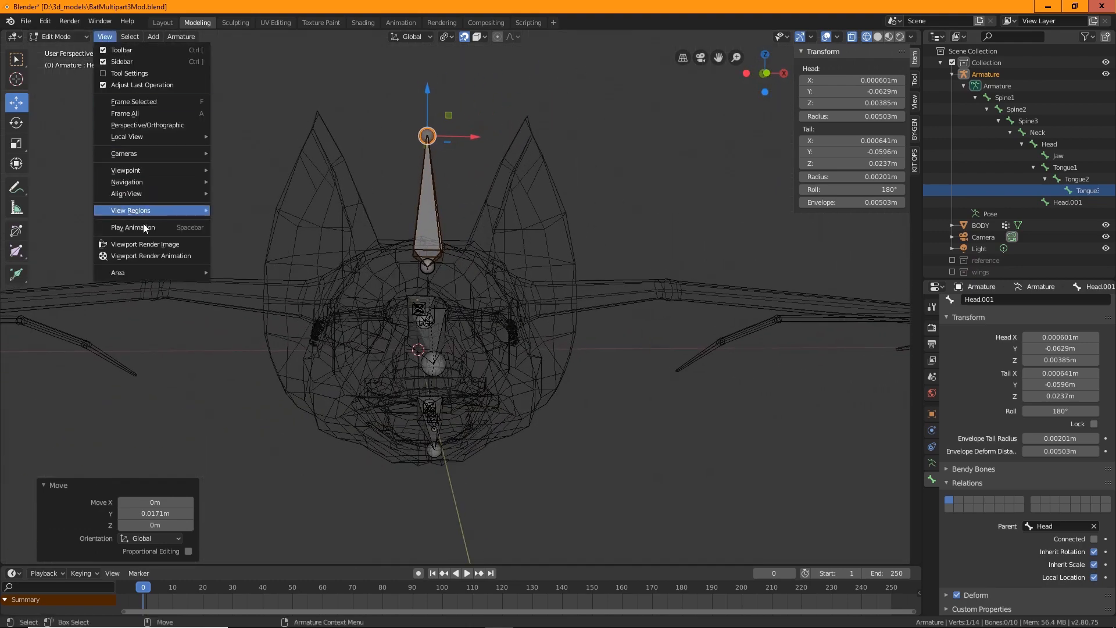
{"action": "mouse_move", "coordinate": [142, 171]}
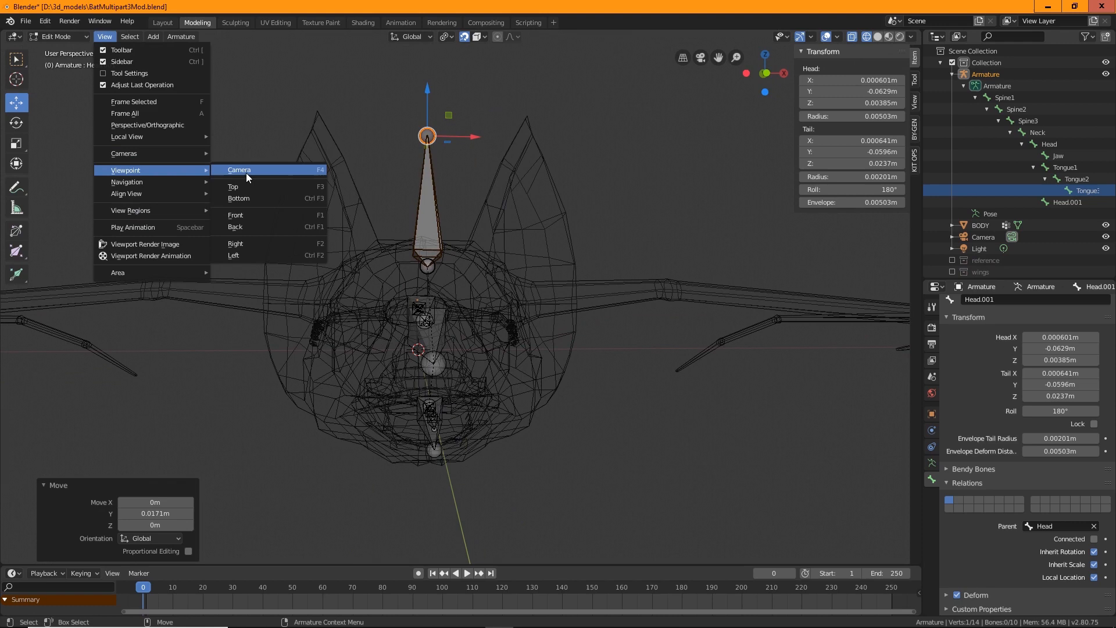
{"action": "left_click", "coordinate": [248, 216]}
{"action": "left_click", "coordinate": [426, 239]}
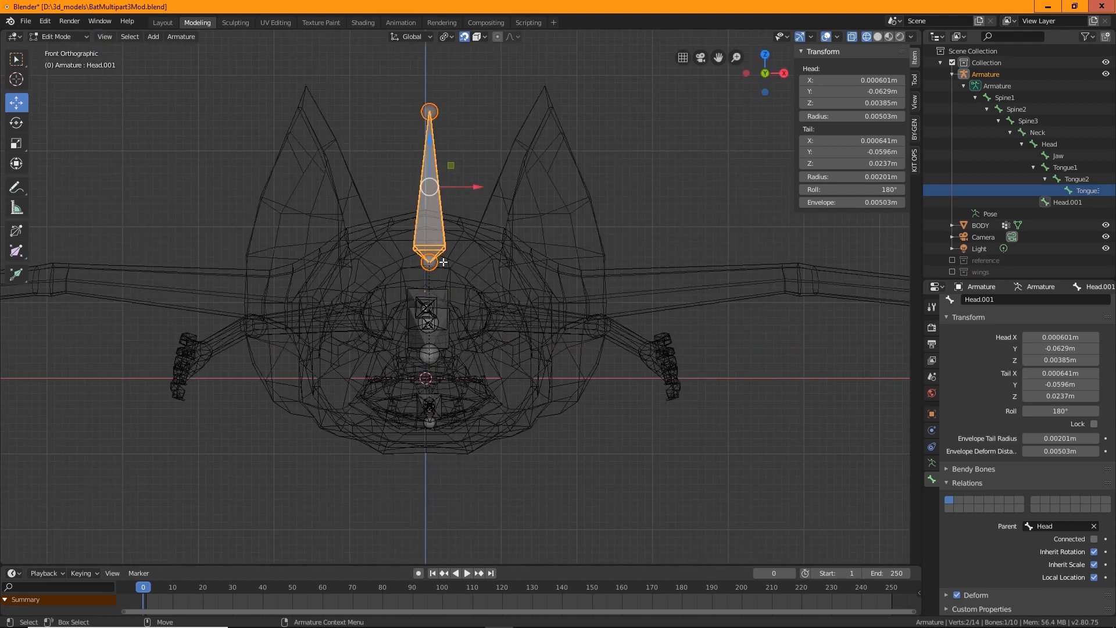
{"action": "left_click_drag", "start_coordinate": [476, 187], "coordinate": [515, 150]}
Move the ear bone's tip 0.00883 m along X so it follows the ear
{"action": "left_click", "coordinate": [465, 36]}
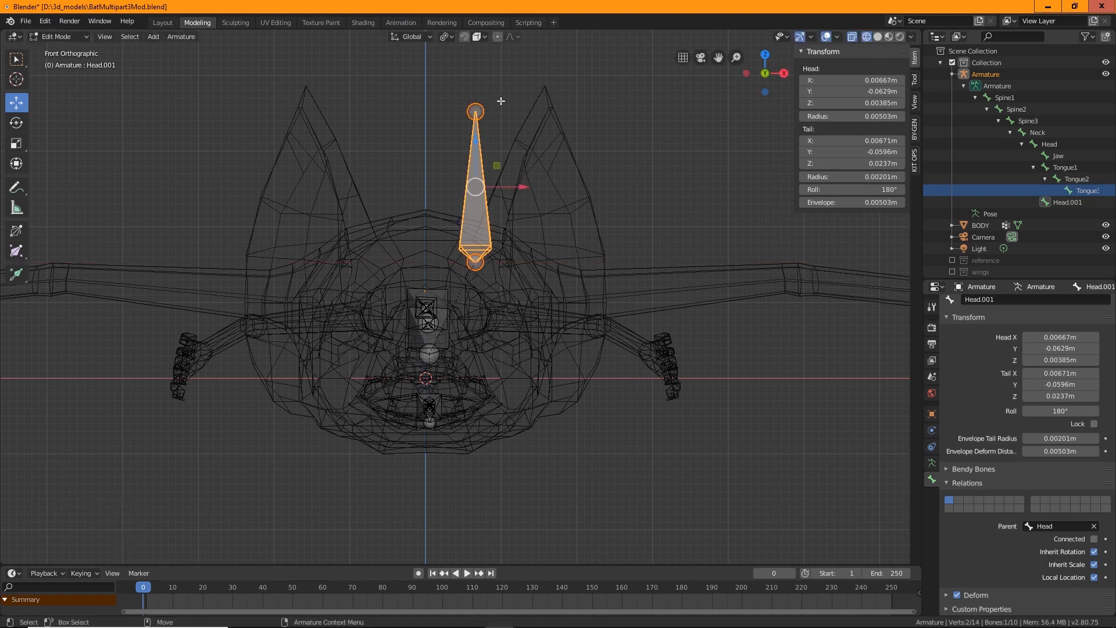
{"action": "left_click", "coordinate": [502, 100]}
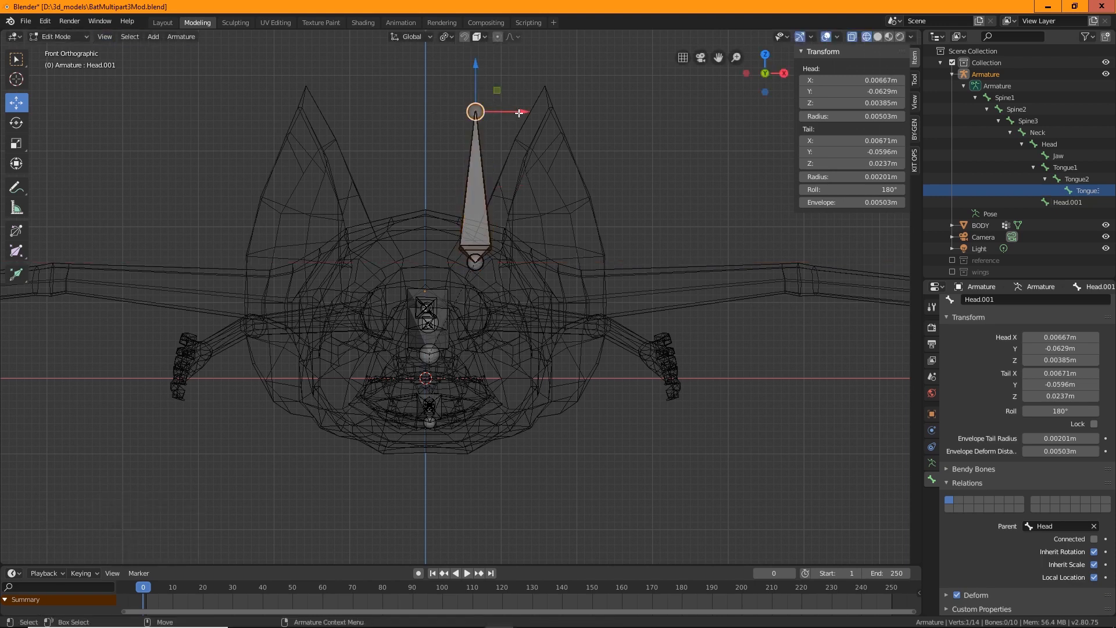
{"action": "left_click_drag", "start_coordinate": [519, 113], "coordinate": [584, 114]}
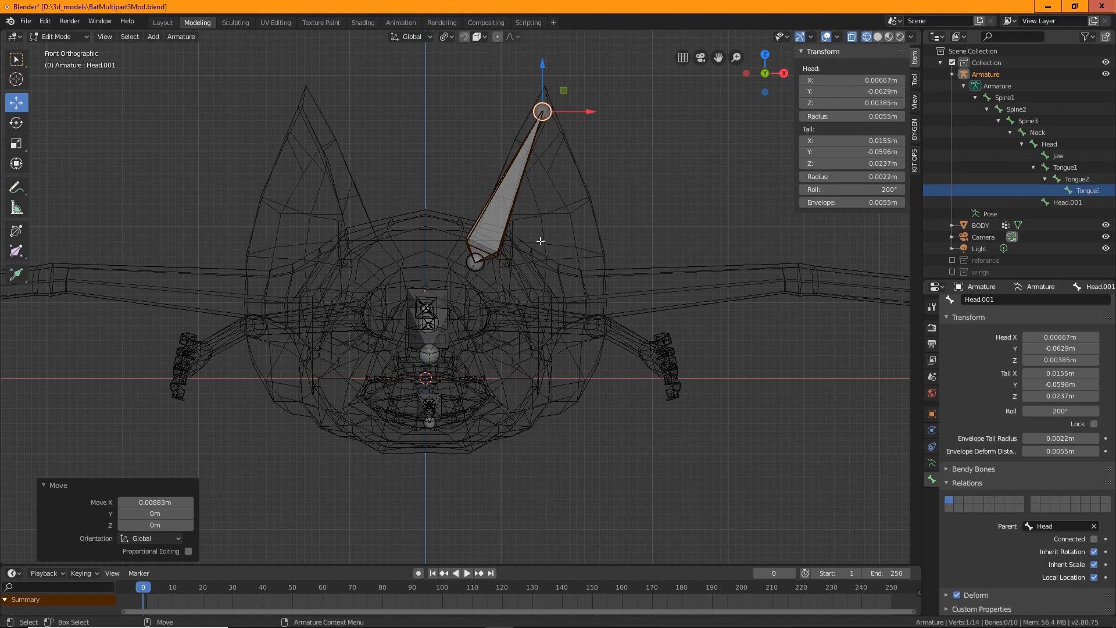
Rename the new Head.001 bone to Ear1 in the outliner
{"action": "left_click", "coordinate": [473, 263], "text": "shift"}
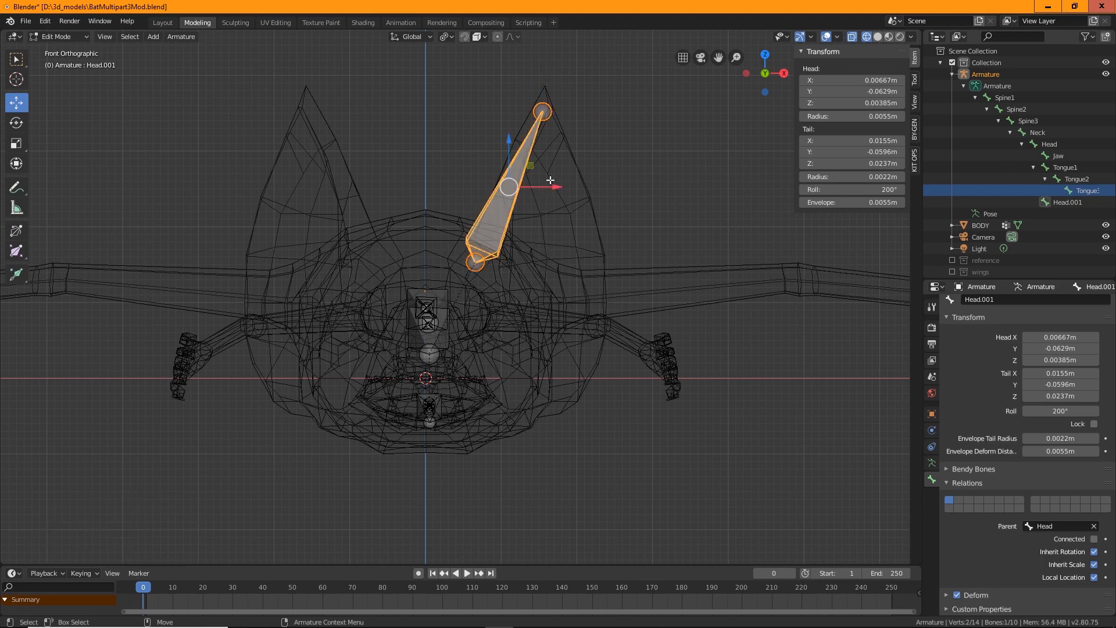
{"action": "left_click", "coordinate": [1067, 203]}
{"action": "double_click", "coordinate": [1067, 204]}
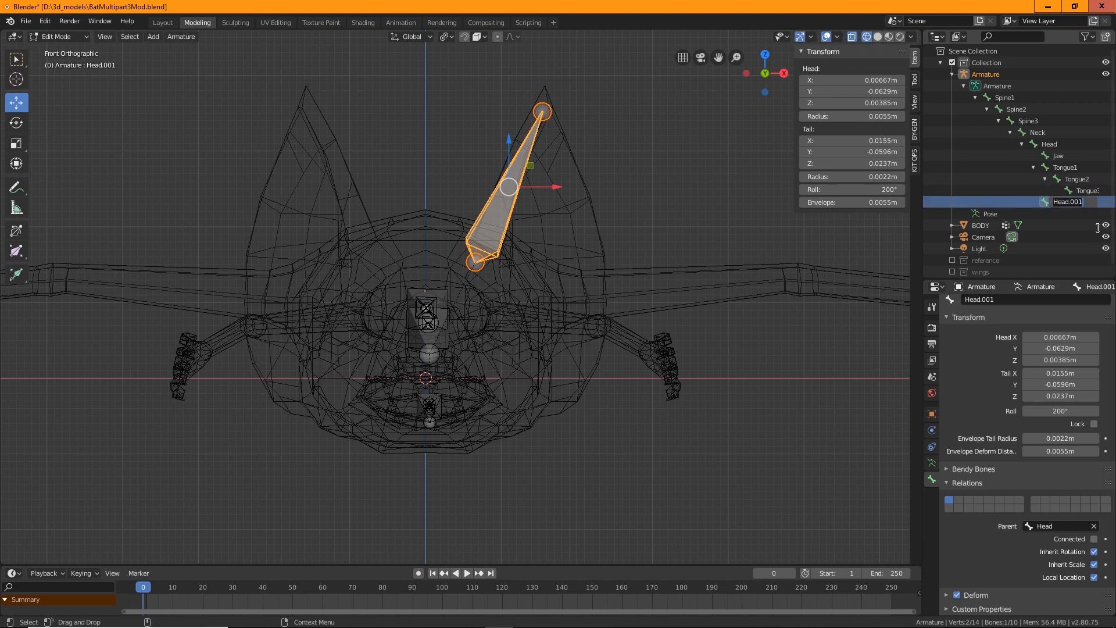
{"action": "type", "text": "Ear1"}
{"action": "key", "text": "Return"}
Duplicate the Ear1 bone and place the copy slightly beside it
{"action": "middle_click_drag", "start_coordinate": [577, 318], "coordinate": [395, 307]}
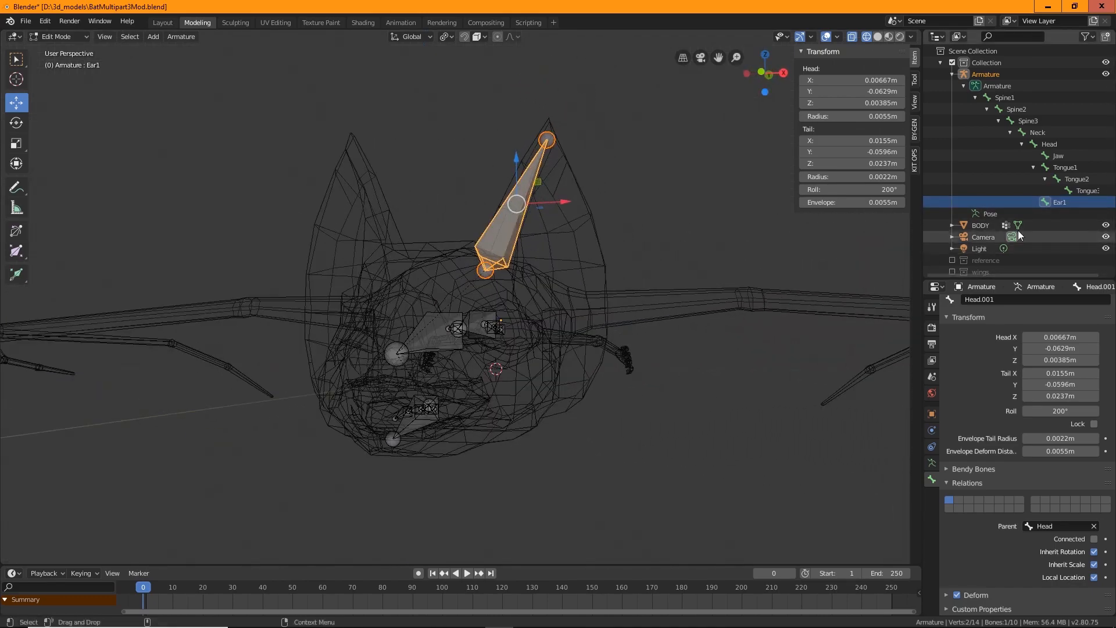
{"action": "right_click", "coordinate": [1058, 203]}
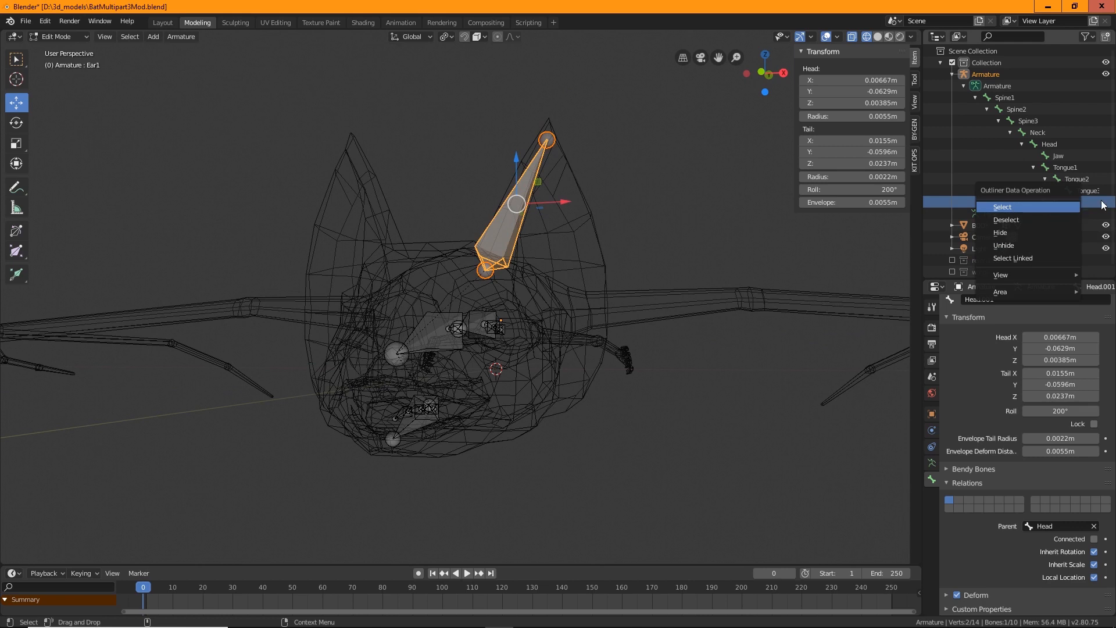
{"action": "left_click", "coordinate": [1057, 207]}
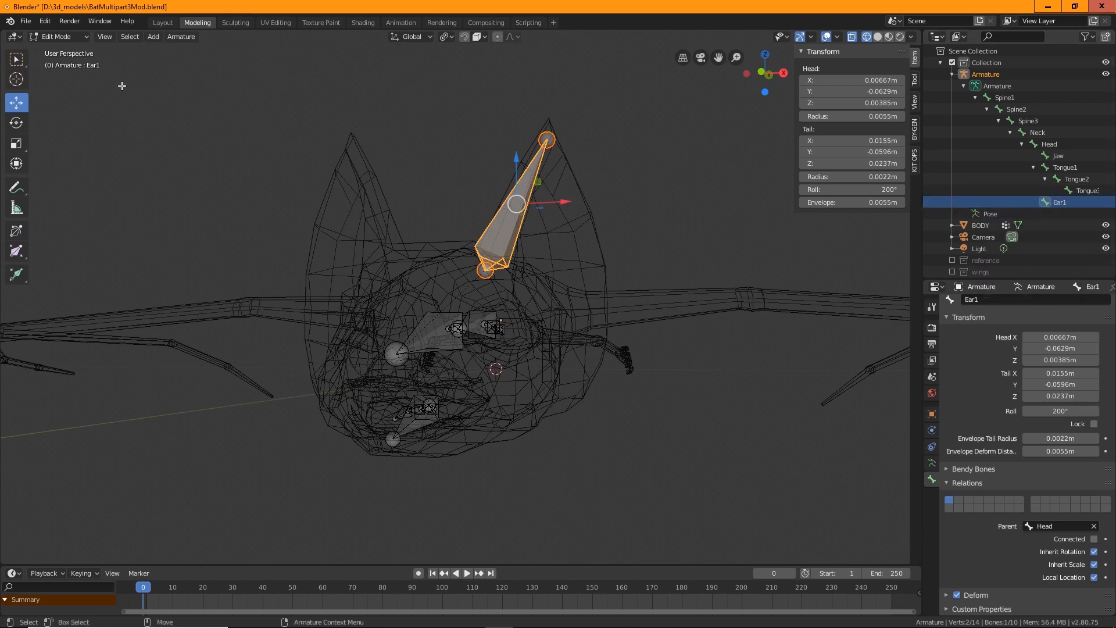
{"action": "left_click", "coordinate": [180, 36]}
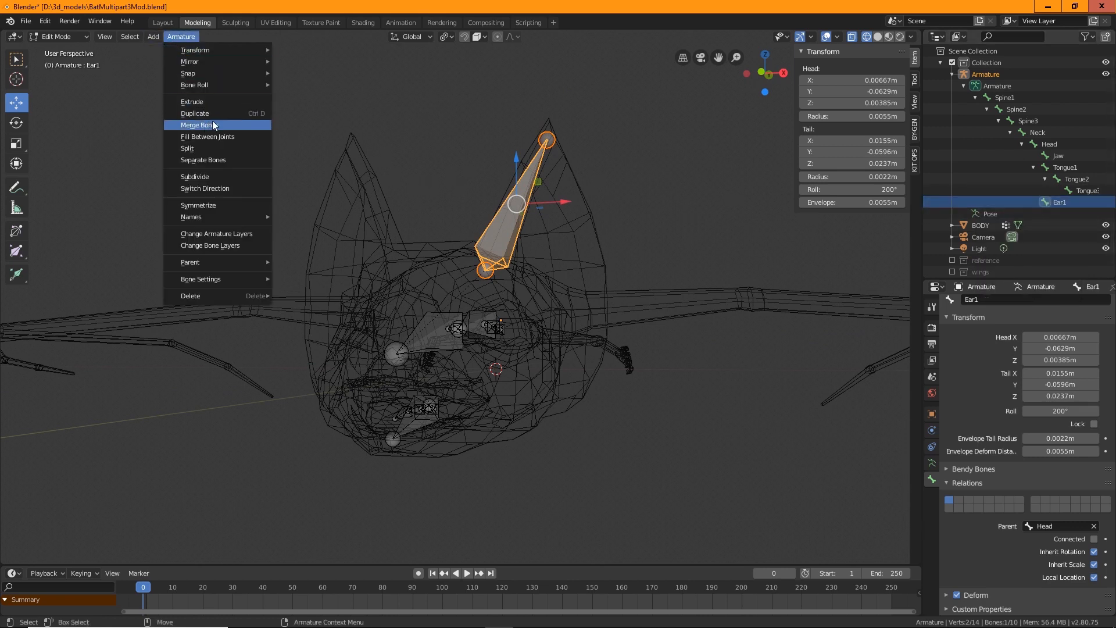
{"action": "left_click", "coordinate": [195, 113]}
{"action": "left_click", "coordinate": [457, 246]}
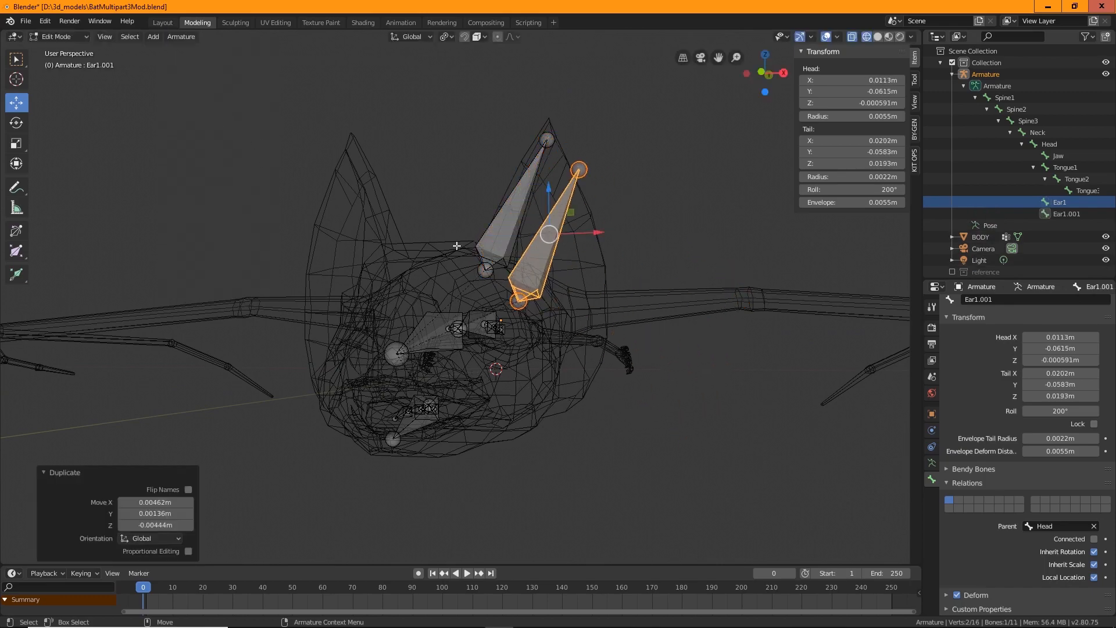
{"action": "middle_click_drag", "start_coordinate": [457, 246], "coordinate": [537, 313]}
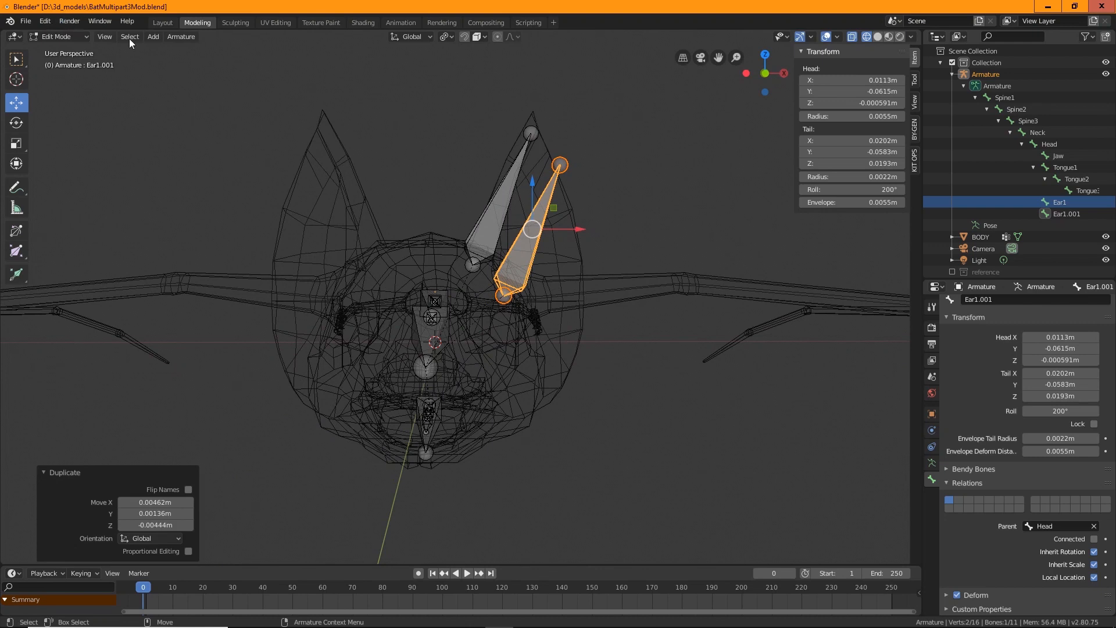
{"action": "left_click", "coordinate": [104, 36]}
{"action": "mouse_move", "coordinate": [130, 198]}
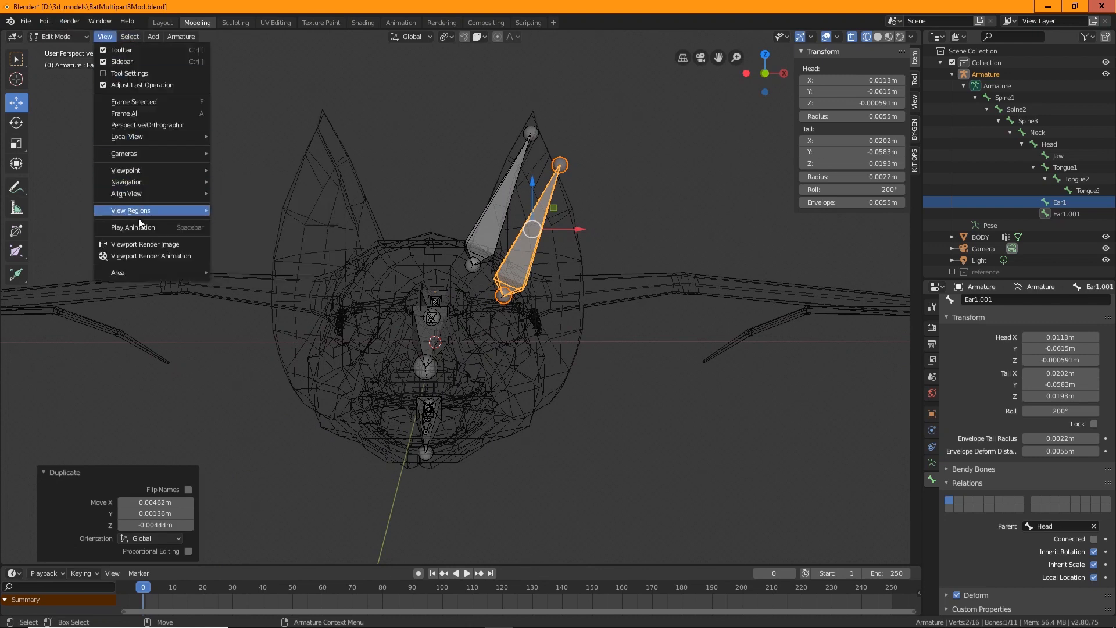
{"action": "mouse_move", "coordinate": [161, 170]}
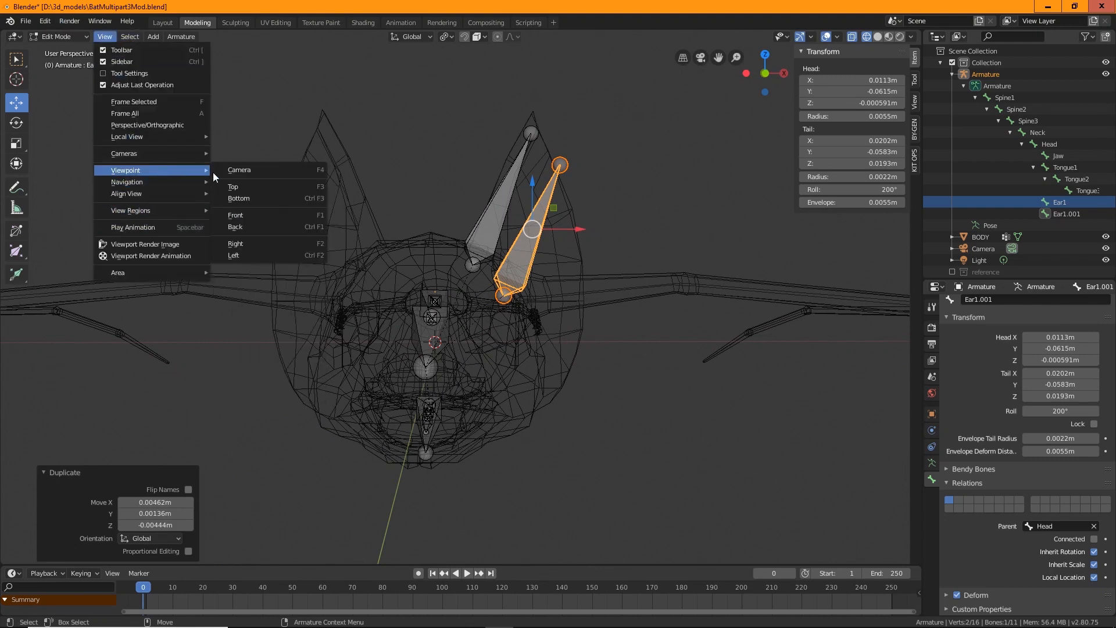
{"action": "left_click", "coordinate": [245, 218]}
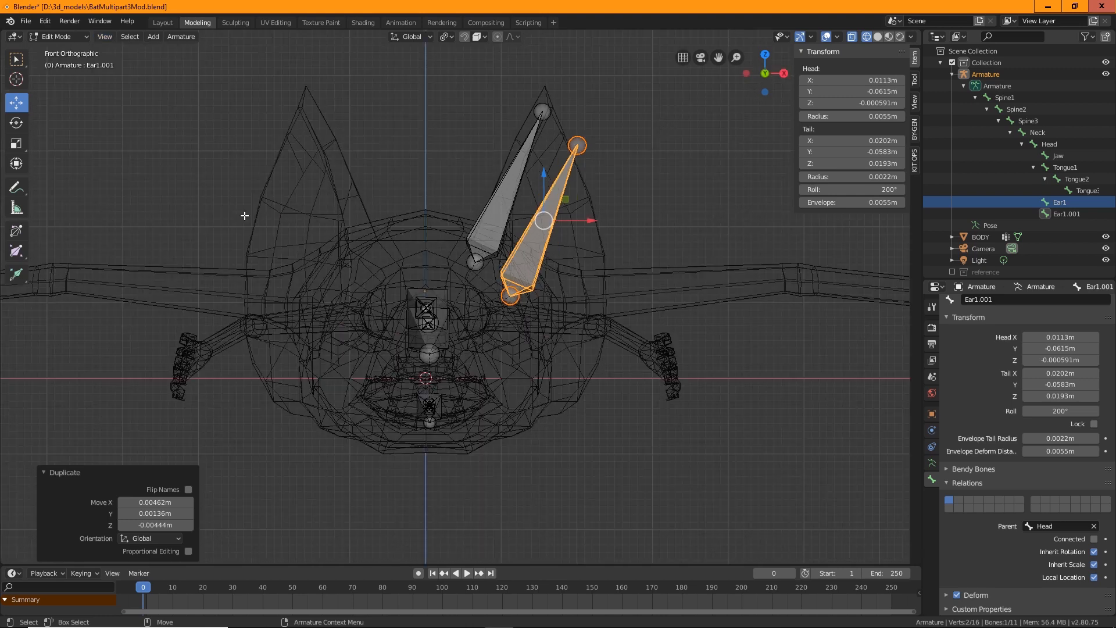
Lower the duplicate ear bone's tail 0.0138 m along Z and shift it 0.000614 m along X
{"action": "left_click", "coordinate": [578, 148]}
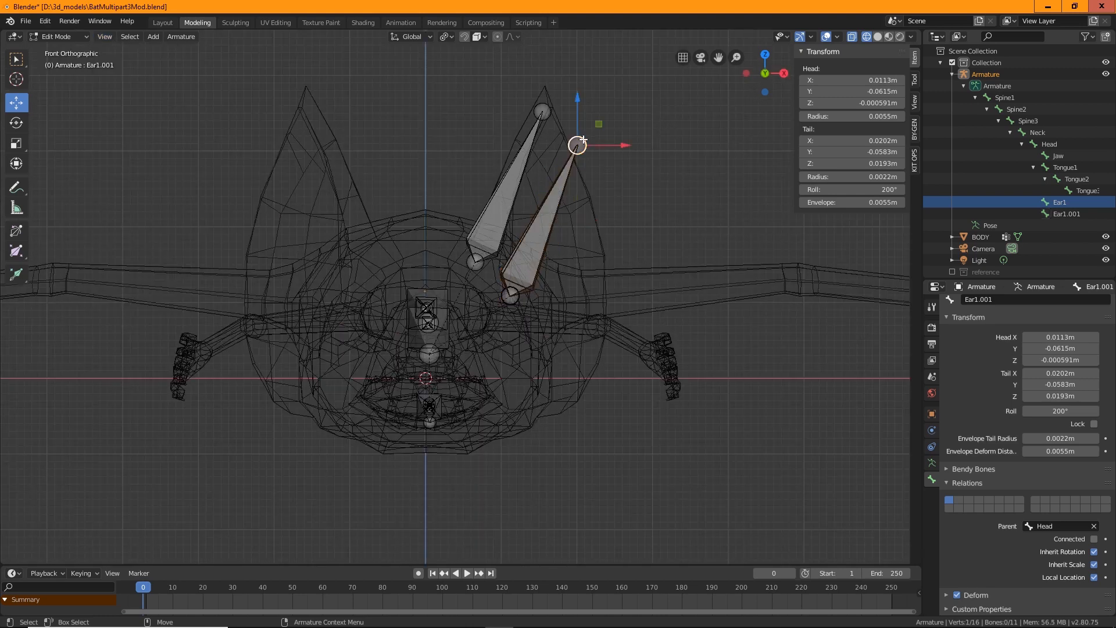
{"action": "key", "text": "g"}
{"action": "key", "text": "z"}
{"action": "left_click", "coordinate": [617, 202]}
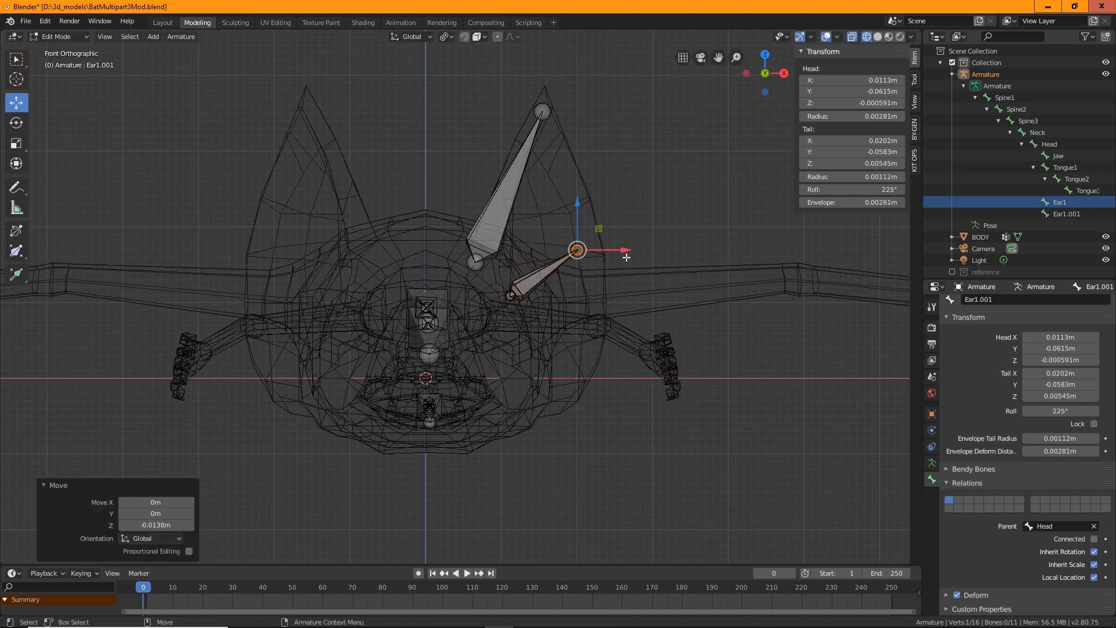
{"action": "left_click_drag", "start_coordinate": [624, 250], "coordinate": [651, 257]}
{"action": "key", "text": "g"}
{"action": "key", "text": "z"}
{"action": "key", "text": "Escape"}
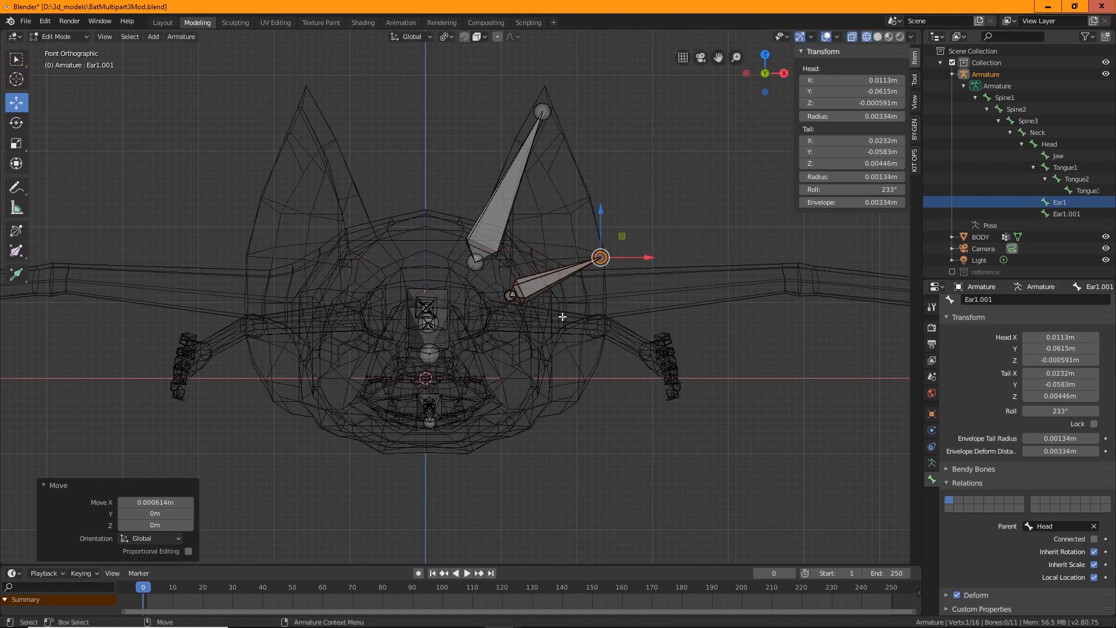
Move the duplicate bone's head 0.00384 m along Y in the right view
{"action": "middle_click_drag", "start_coordinate": [518, 310], "coordinate": [658, 417]}
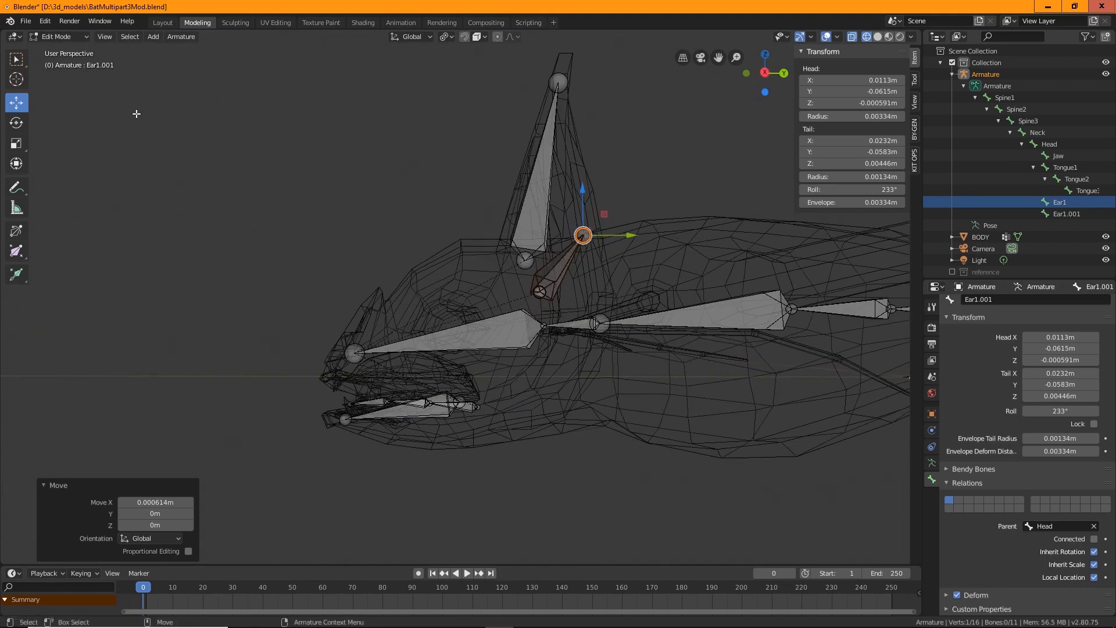
{"action": "left_click", "coordinate": [58, 37]}
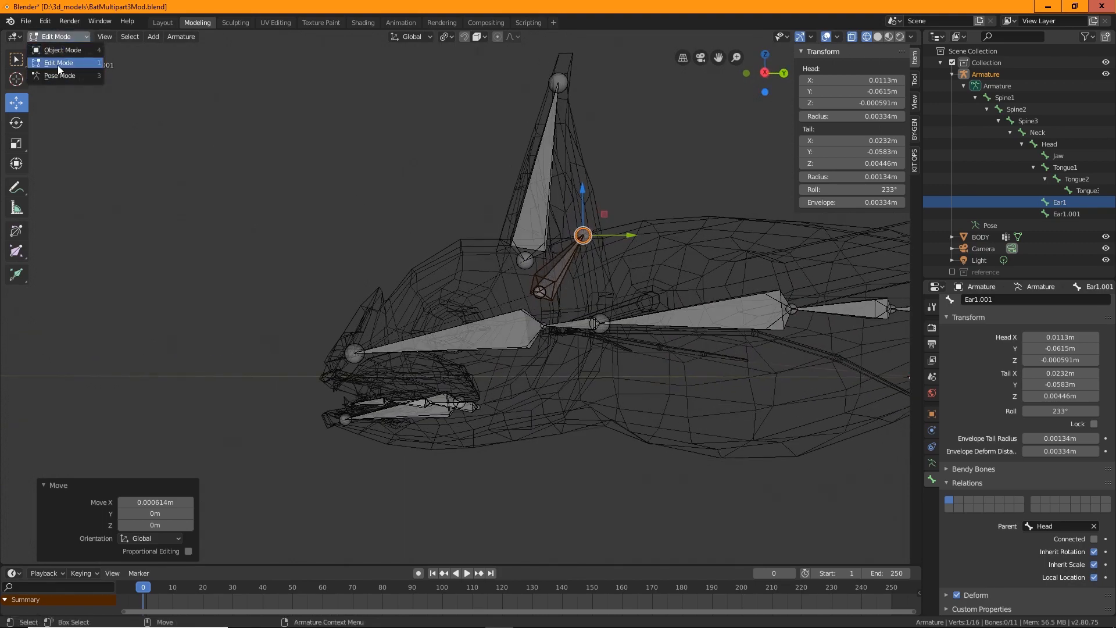
{"action": "left_click", "coordinate": [105, 36]}
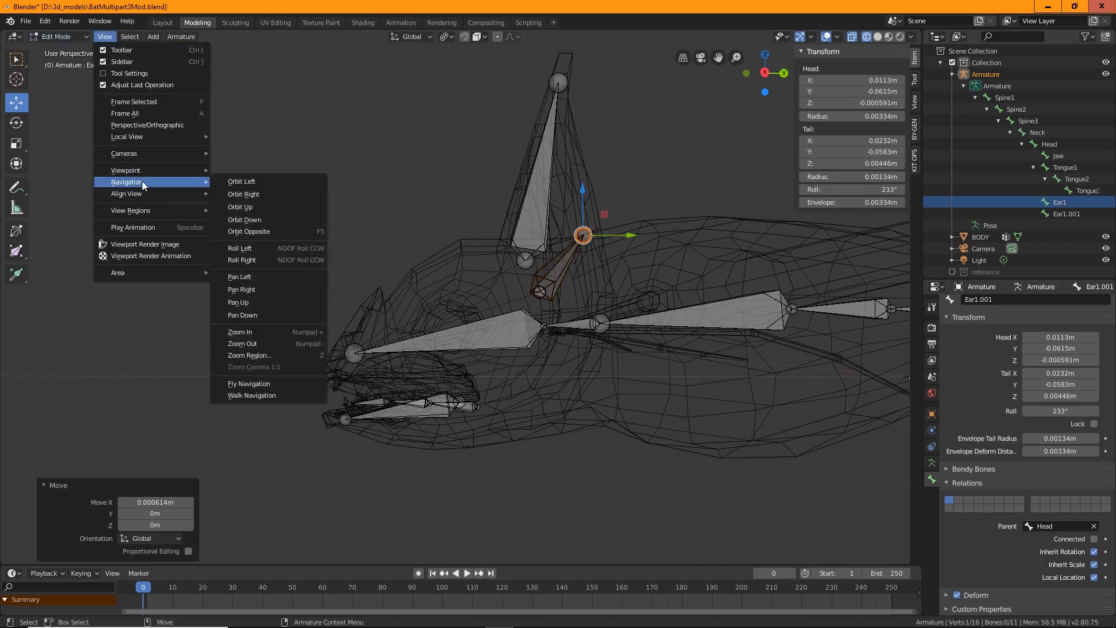
{"action": "mouse_move", "coordinate": [149, 171]}
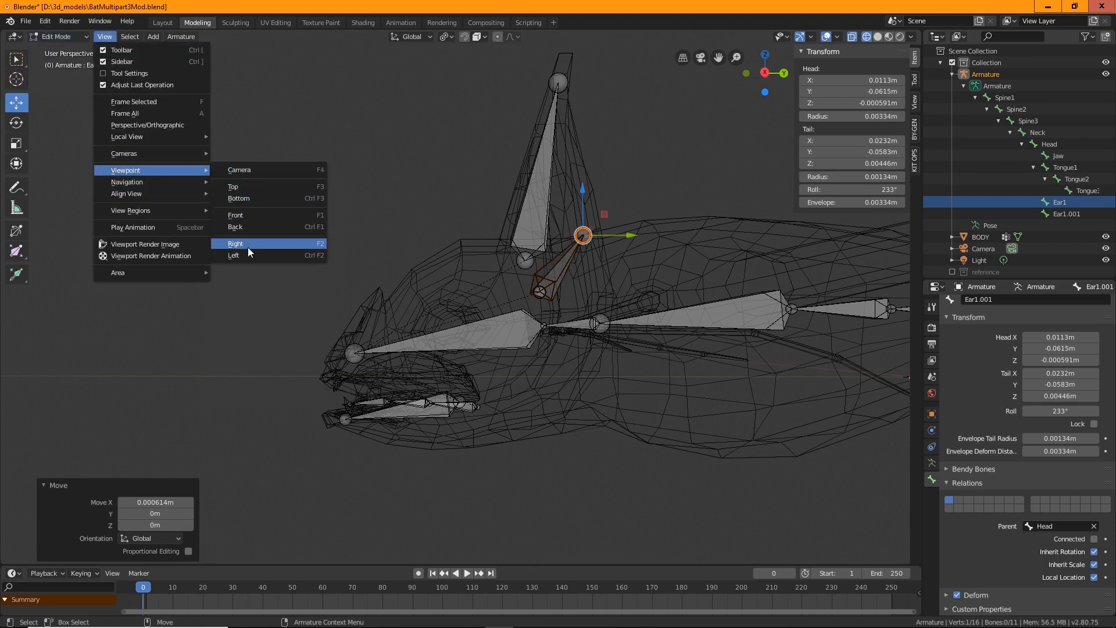
{"action": "left_click", "coordinate": [274, 244]}
{"action": "key", "text": "g"}
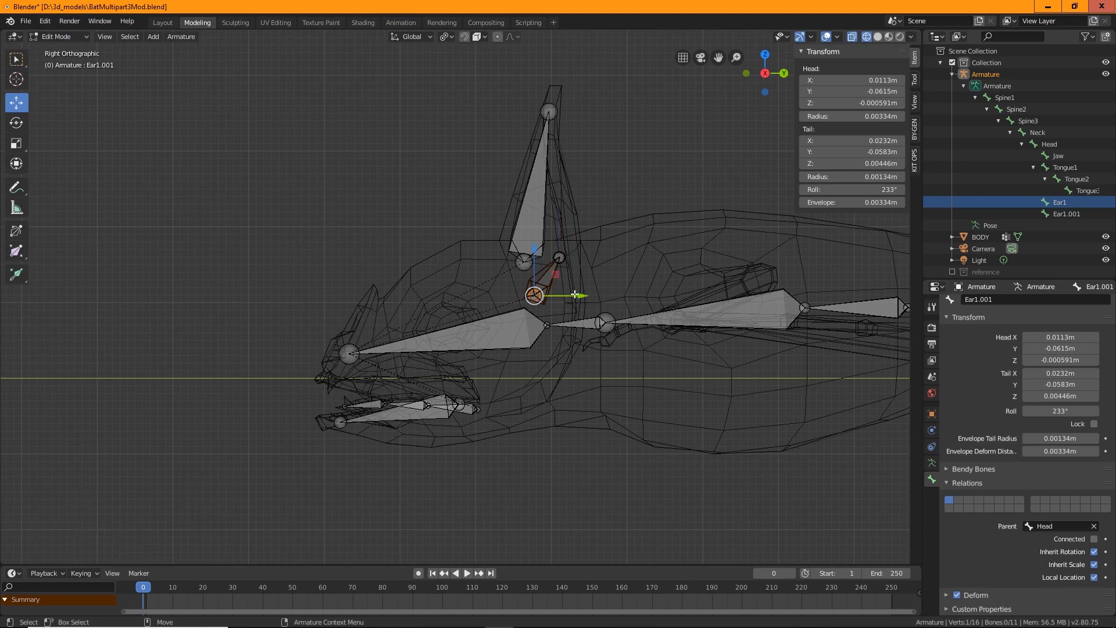
{"action": "key", "text": "y"}
{"action": "left_click", "coordinate": [610, 294]}
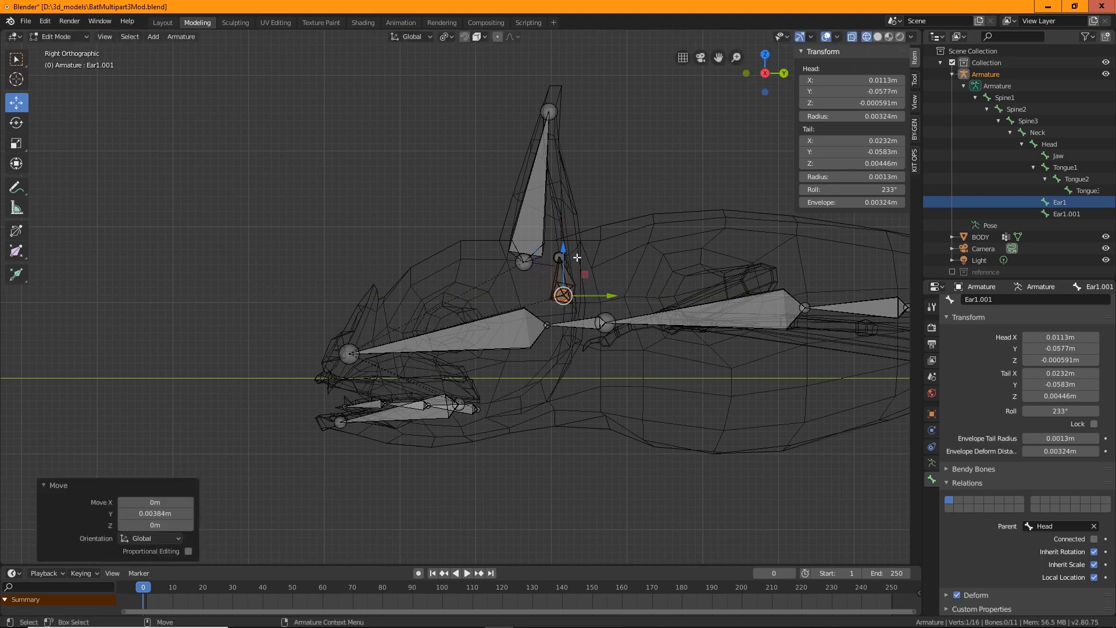
Move the duplicate bone's tail 0.00146 m along Y
{"action": "left_click", "coordinate": [636, 174]}
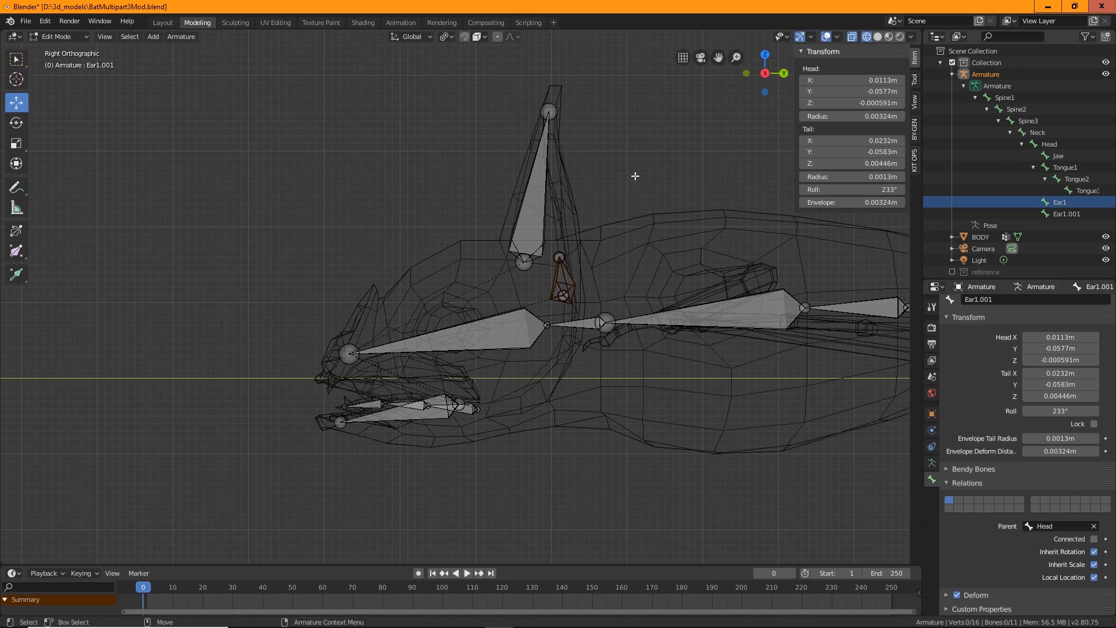
{"action": "left_click", "coordinate": [559, 258]}
{"action": "key", "text": "g"}
{"action": "key", "text": "y"}
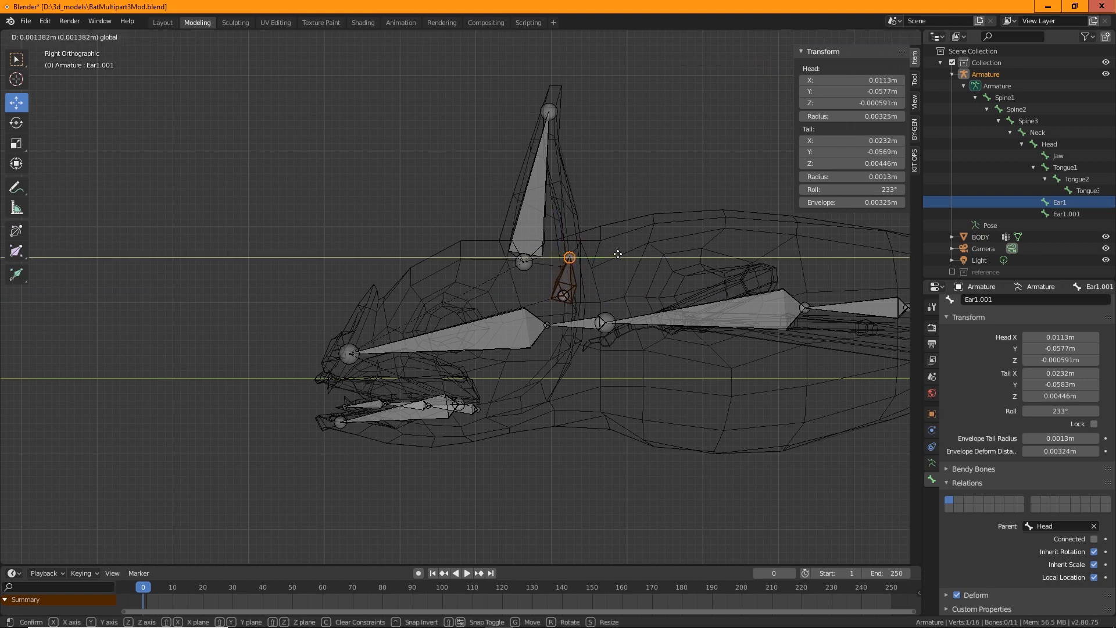
{"action": "left_click", "coordinate": [619, 254]}
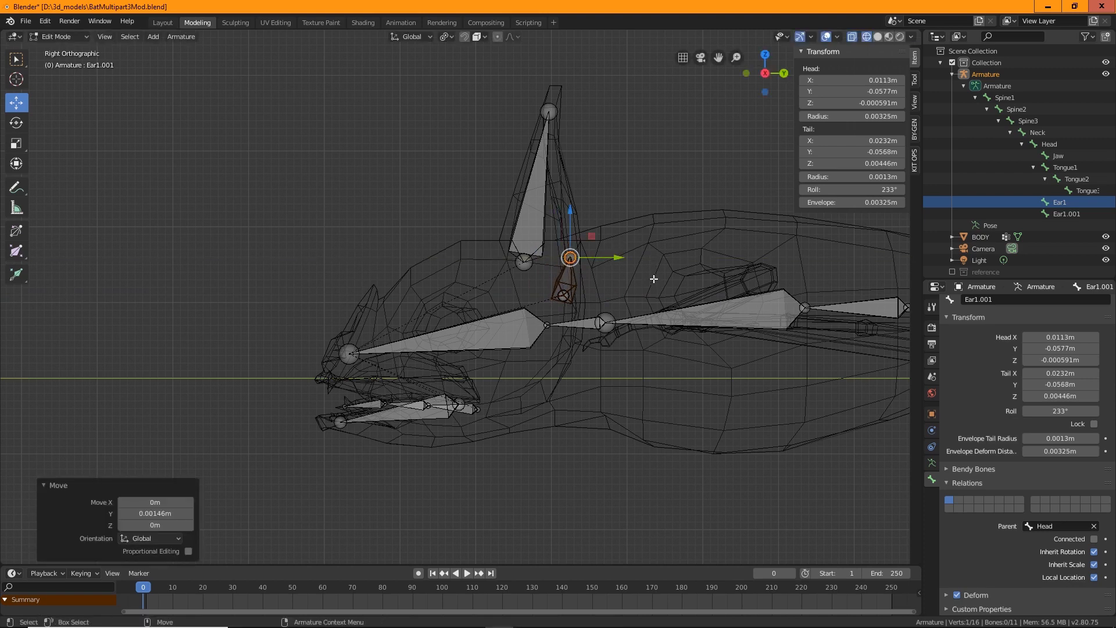
Return to the front view, select the whole duplicate bone and paste a copied object into the scene
{"action": "left_click", "coordinate": [104, 36]}
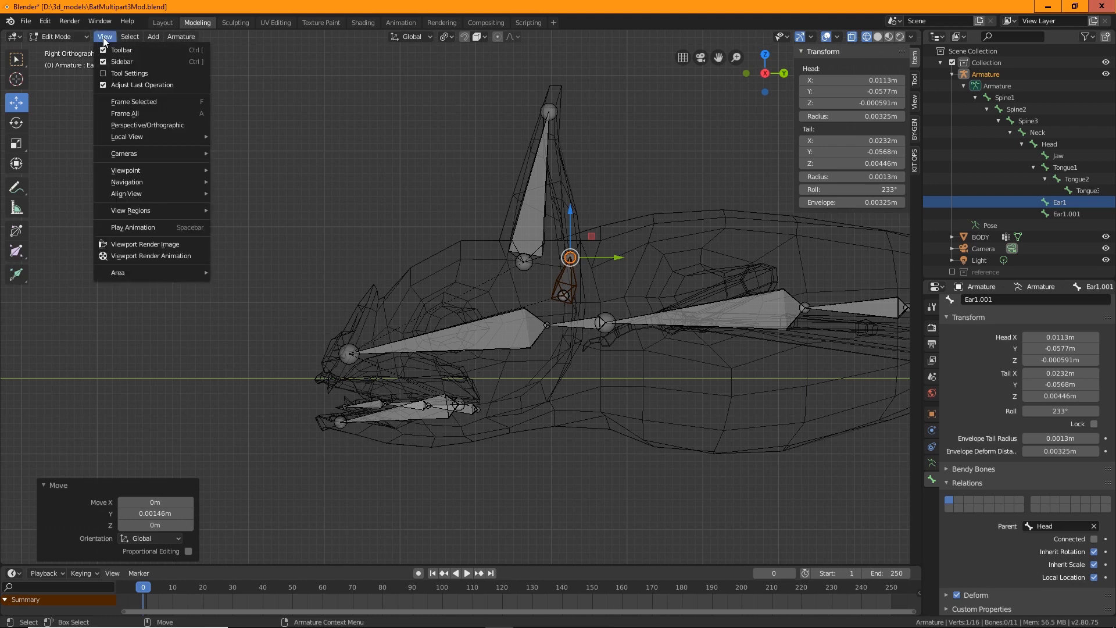
{"action": "mouse_move", "coordinate": [150, 170]}
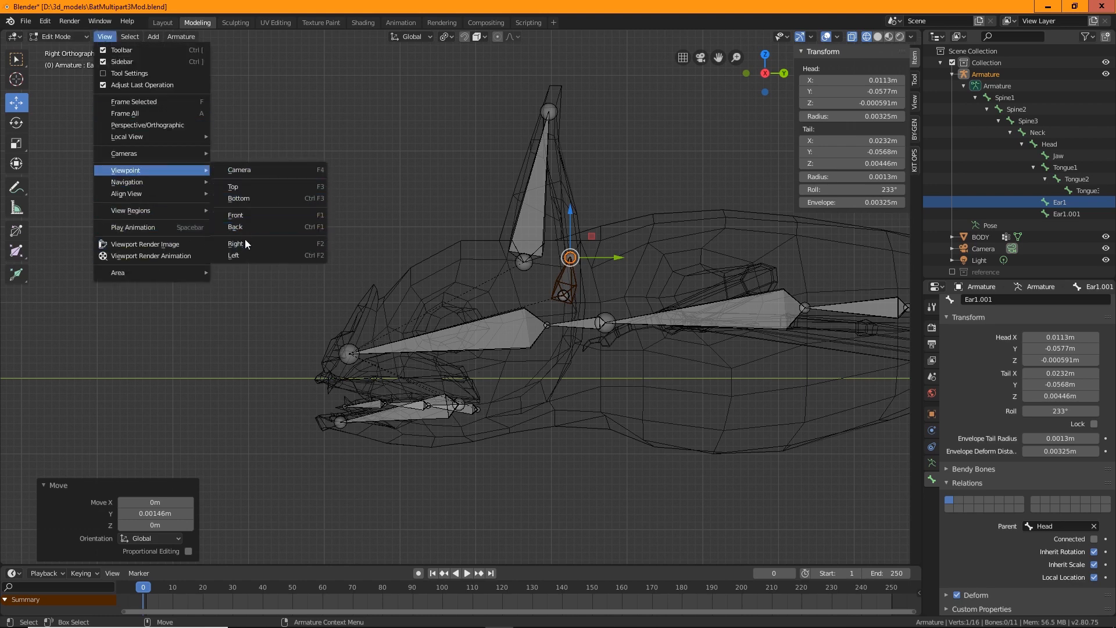
{"action": "left_click", "coordinate": [249, 214]}
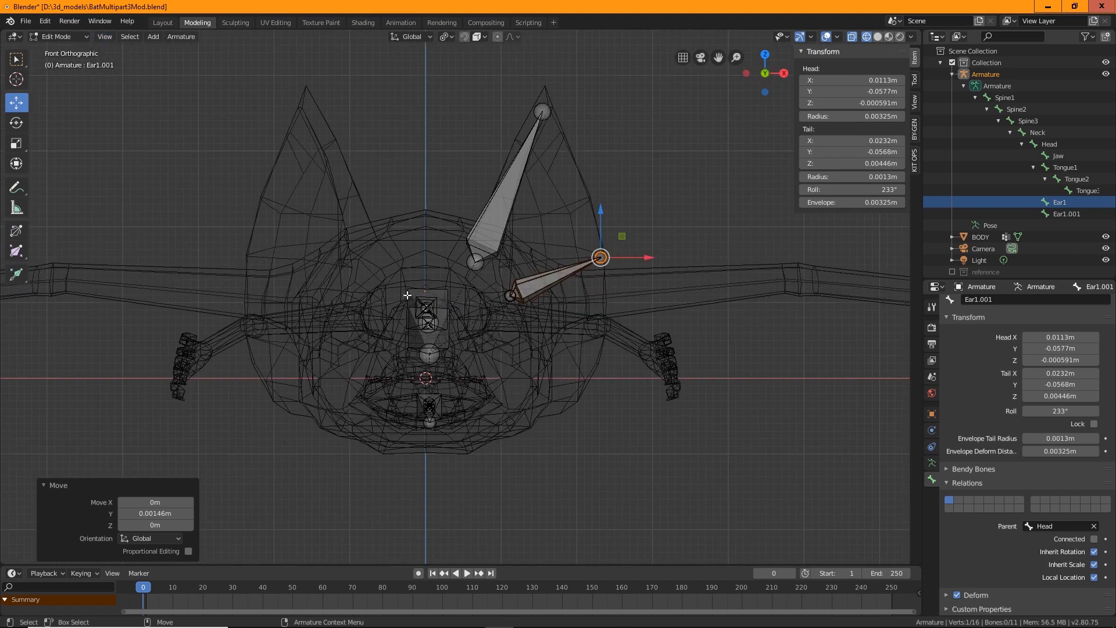
{"action": "left_click", "coordinate": [526, 283]}
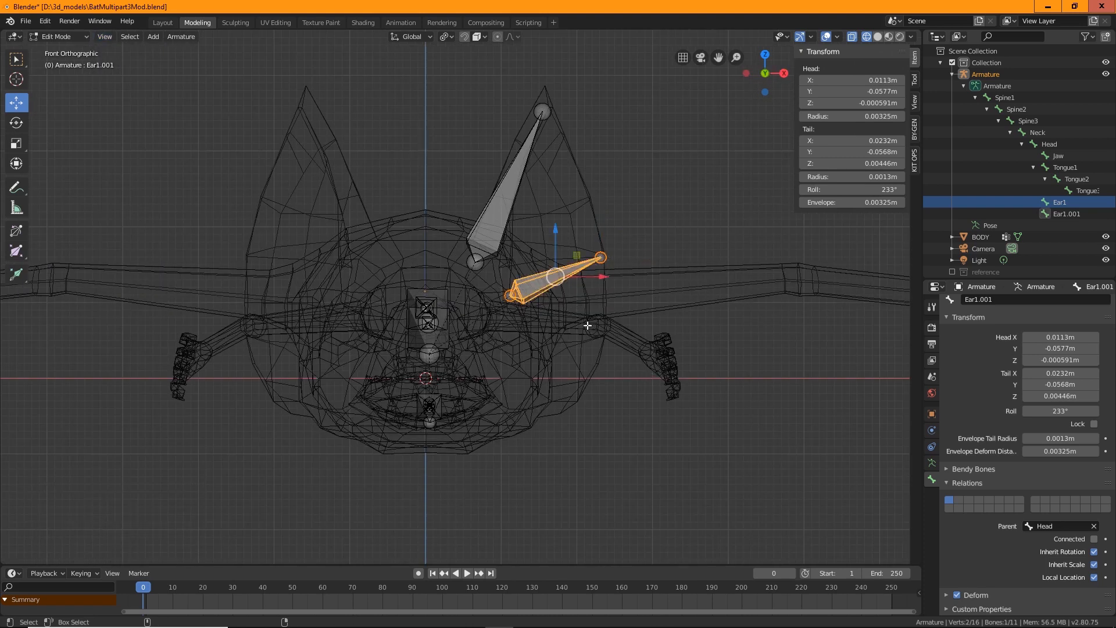
{"action": "key", "text": "ctrl+v"}
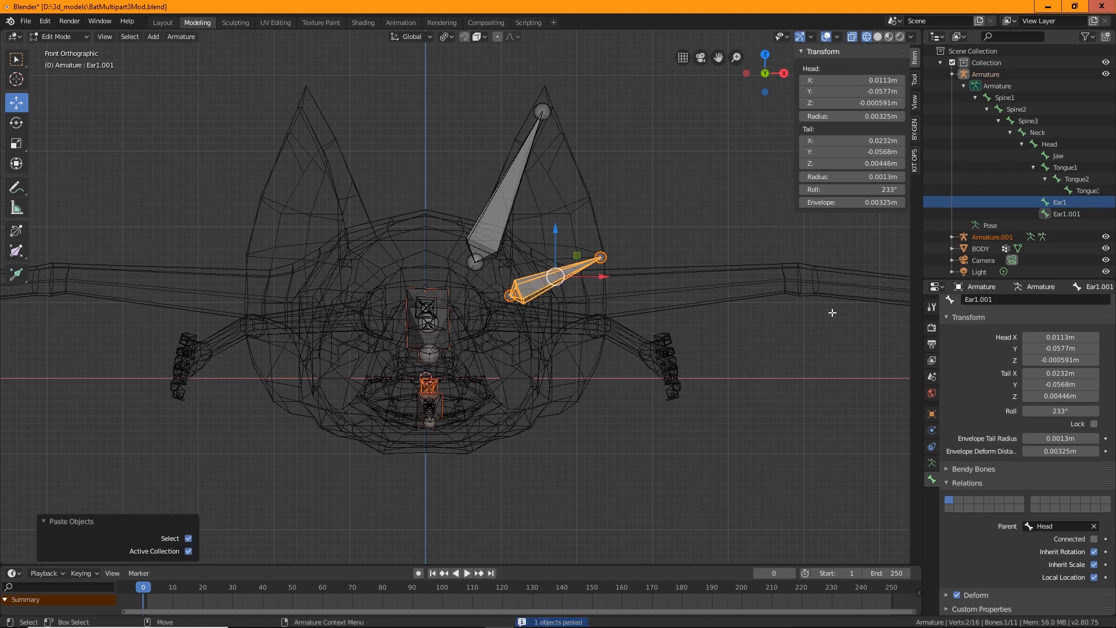
Undo the Y moves made to the duplicate bone's head and tail
{"action": "left_click", "coordinate": [1060, 203]}
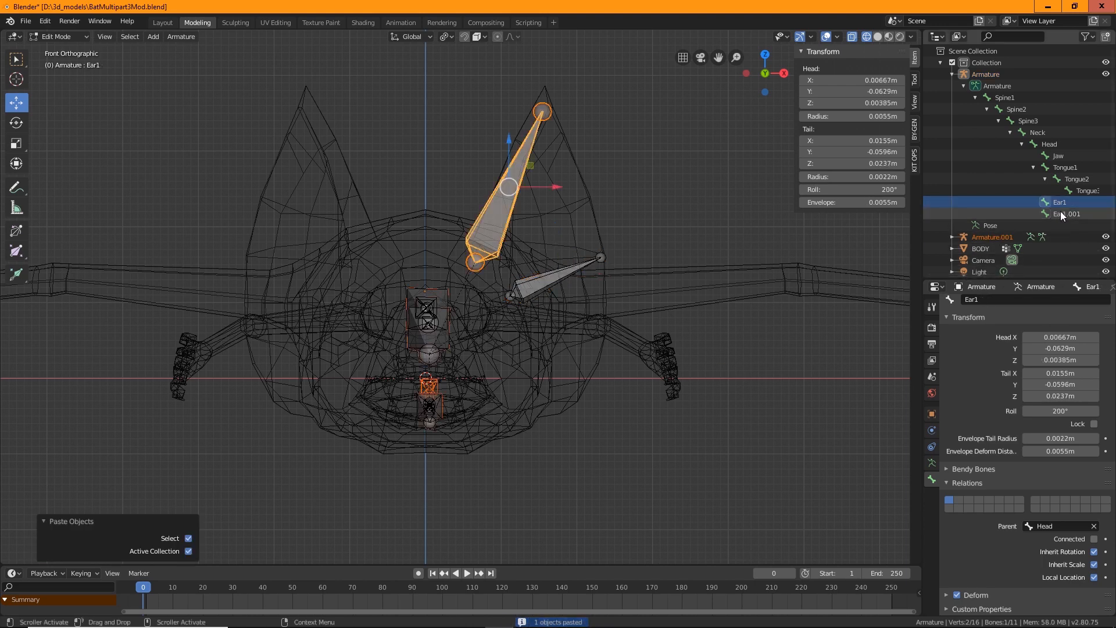
{"action": "left_click", "coordinate": [1062, 214]}
{"action": "left_click_drag", "start_coordinate": [557, 230], "coordinate": [557, 266]}
{"action": "key", "text": "ctrl+z"}
{"action": "middle_click_drag", "start_coordinate": [715, 379], "coordinate": [690, 448]}
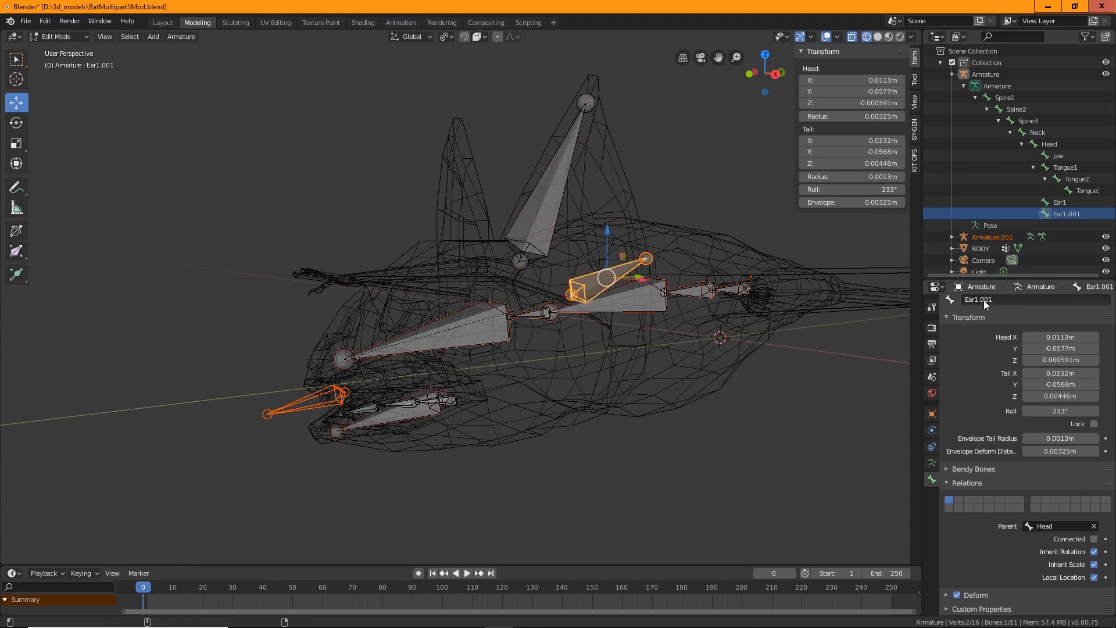
{"action": "key", "text": "ctrl+z"}
{"action": "key", "text": "ctrl+z"}
{"action": "key", "text": "ctrl+z"}
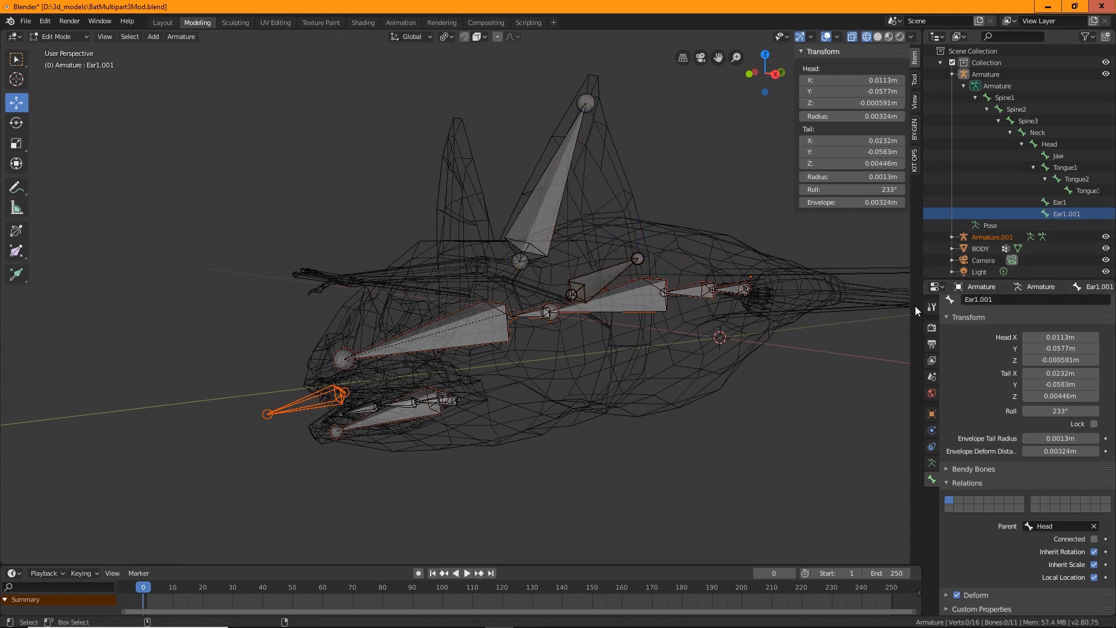
{"action": "key", "text": "ctrl+z"}
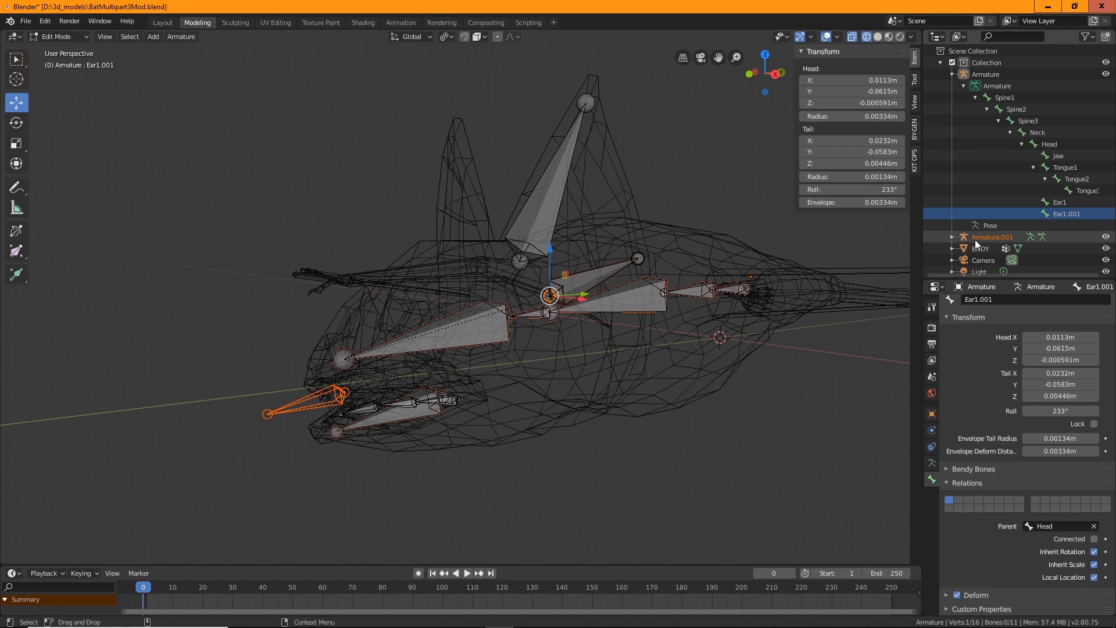
Delete the accidentally pasted armature object from the outliner
{"action": "middle_click_drag", "start_coordinate": [661, 402], "coordinate": [765, 354]}
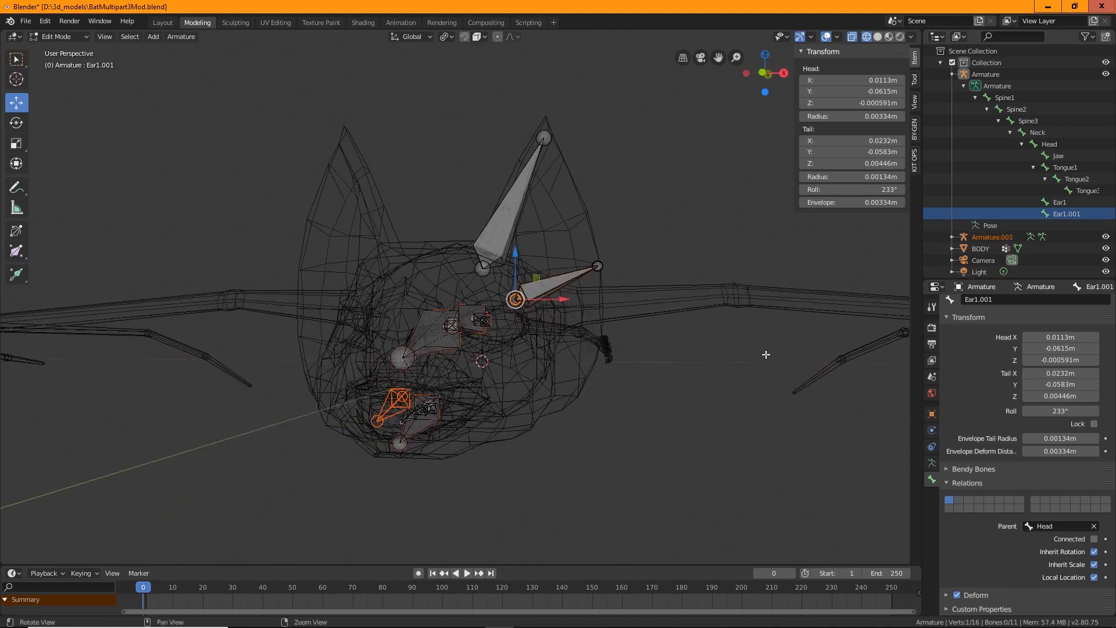
{"action": "right_click", "coordinate": [991, 236]}
{"action": "left_click", "coordinate": [993, 266]}
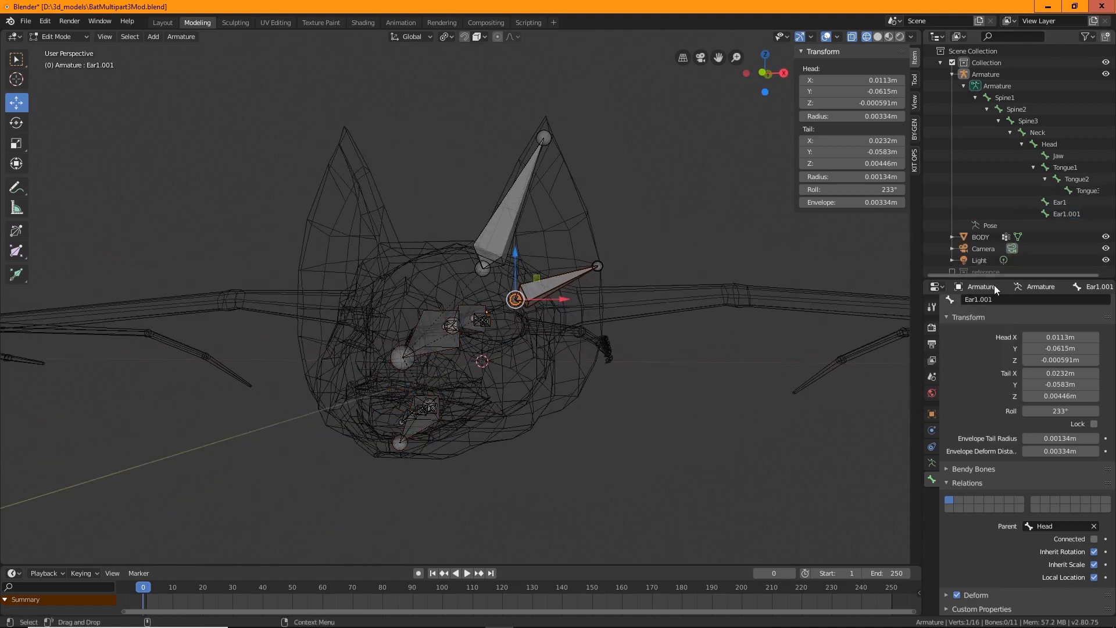
{"action": "left_click", "coordinate": [1067, 214]}
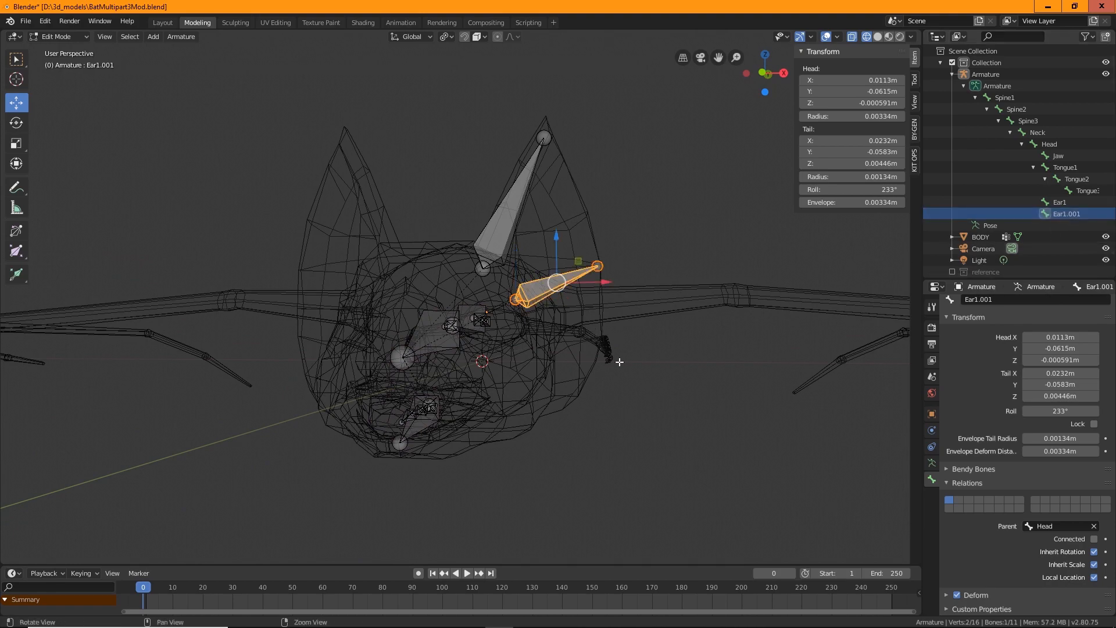
{"action": "mouse_move", "coordinate": [620, 362]}
{"action": "middle_mouse_down"}
{"action": "mouse_move", "coordinate": [696, 376]}
{"action": "mouse_move", "coordinate": [625, 344]}
{"action": "middle_mouse_up"}
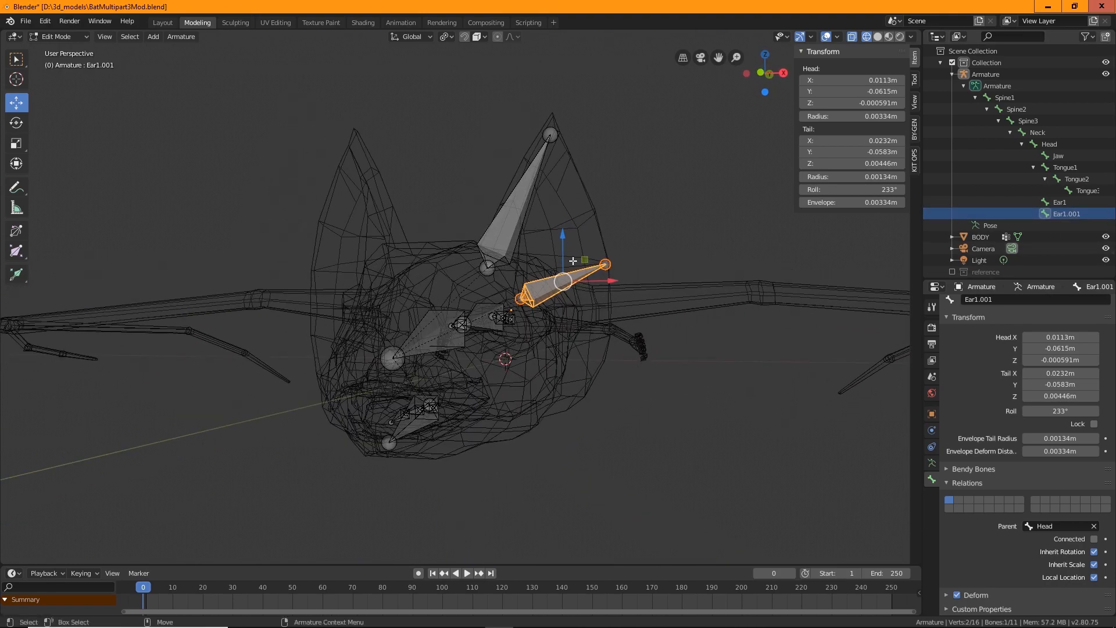
{"action": "left_click_drag", "start_coordinate": [565, 239], "coordinate": [567, 250]}
{"action": "key", "text": "ctrl+z"}
Rename the duplicate bone Ear1.001 to Ear2 in the outliner
{"action": "middle_click_drag", "start_coordinate": [747, 396], "coordinate": [616, 410]}
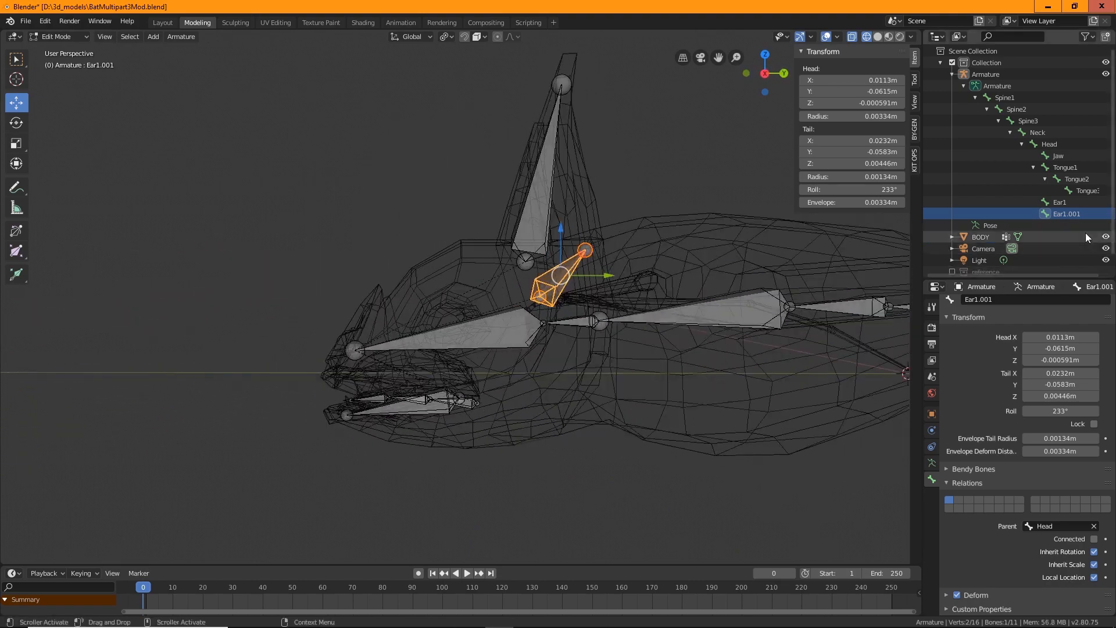
{"action": "double_click", "coordinate": [1065, 213]}
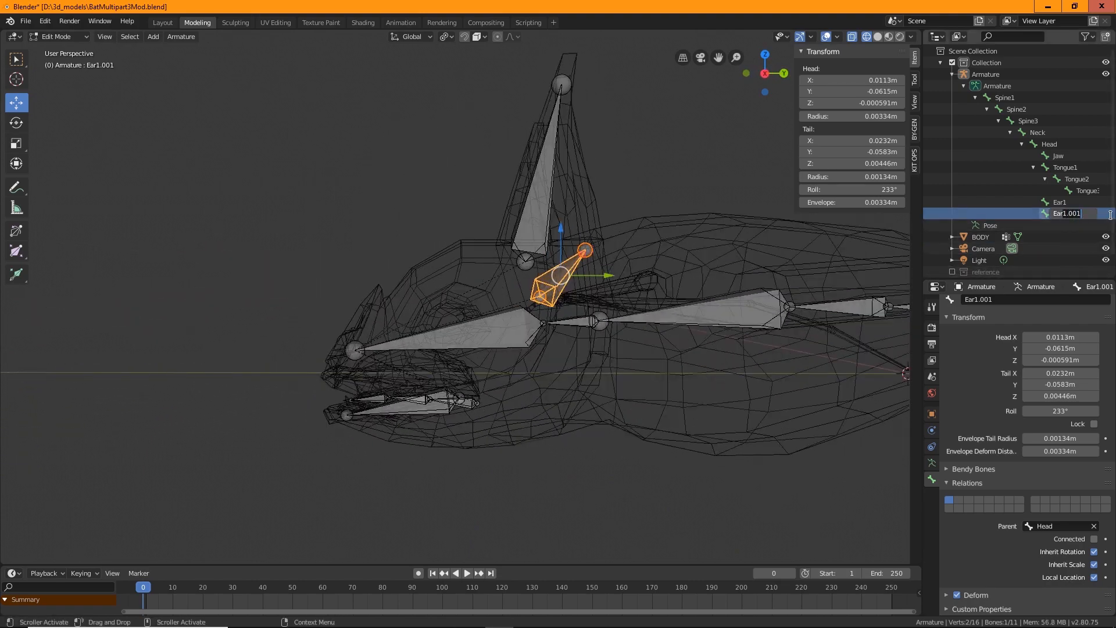
{"action": "type", "text": "Ear2"}
{"action": "key", "text": "Return"}
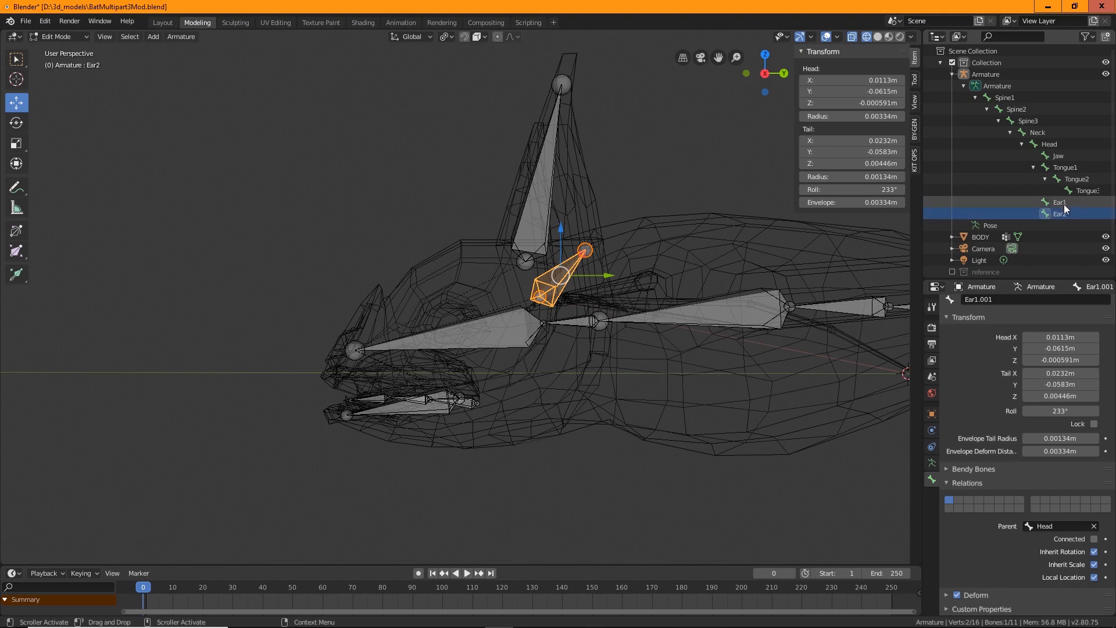
Rename the ear bones to Ear1.l and Ear2.l in the outliner
{"action": "double_click", "coordinate": [1065, 202]}
{"action": "left_click", "coordinate": [612, 180]}
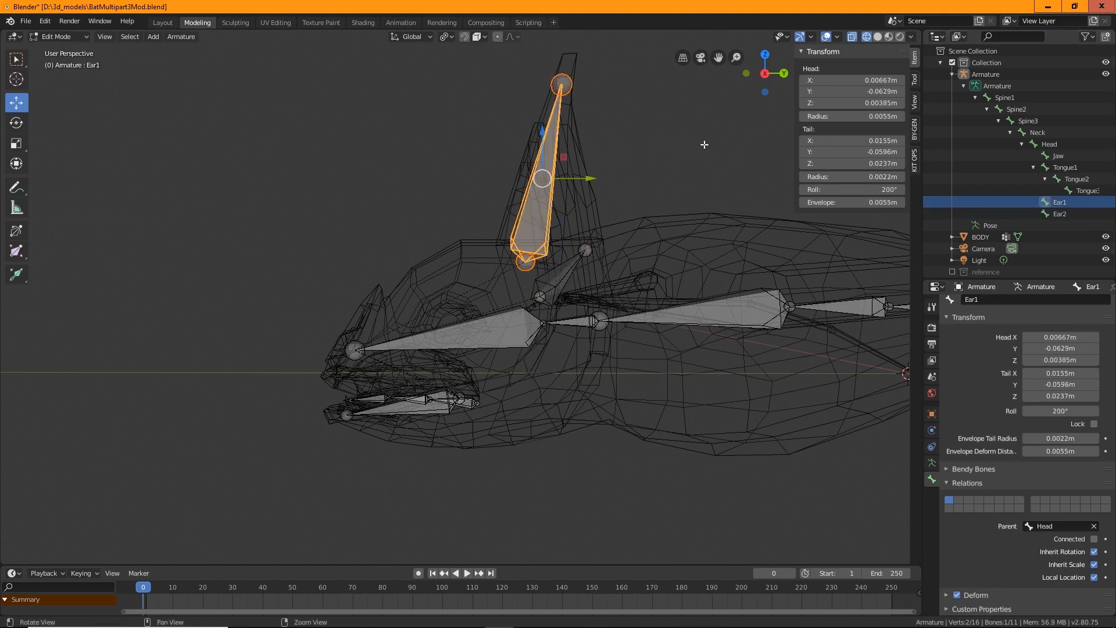
{"action": "middle_click_drag", "start_coordinate": [637, 168], "coordinate": [755, 172]}
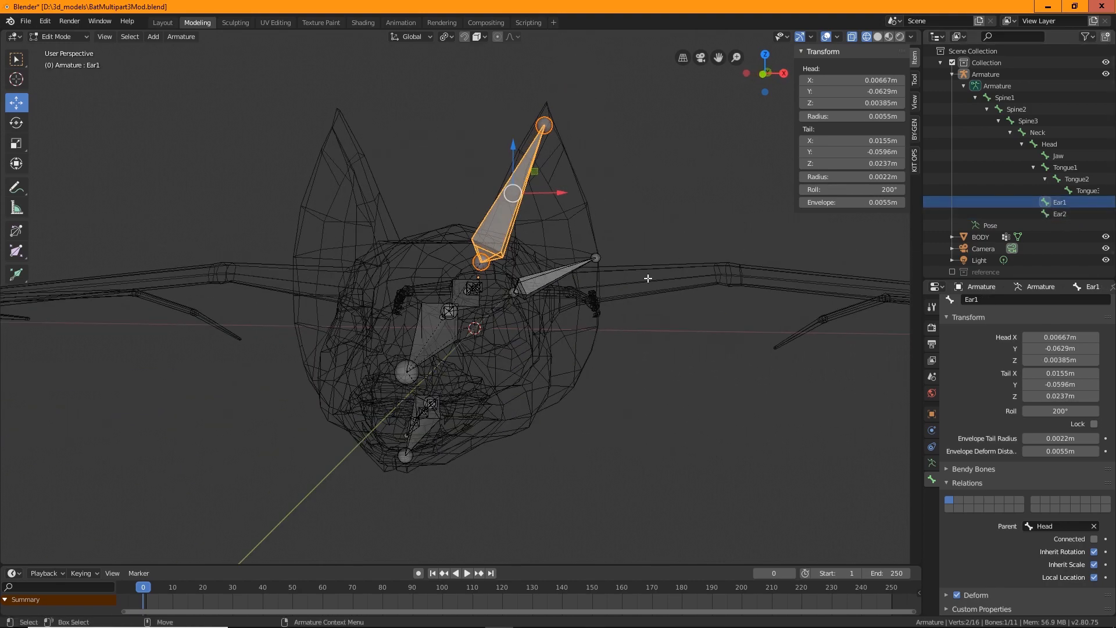
{"action": "double_click", "coordinate": [1068, 202]}
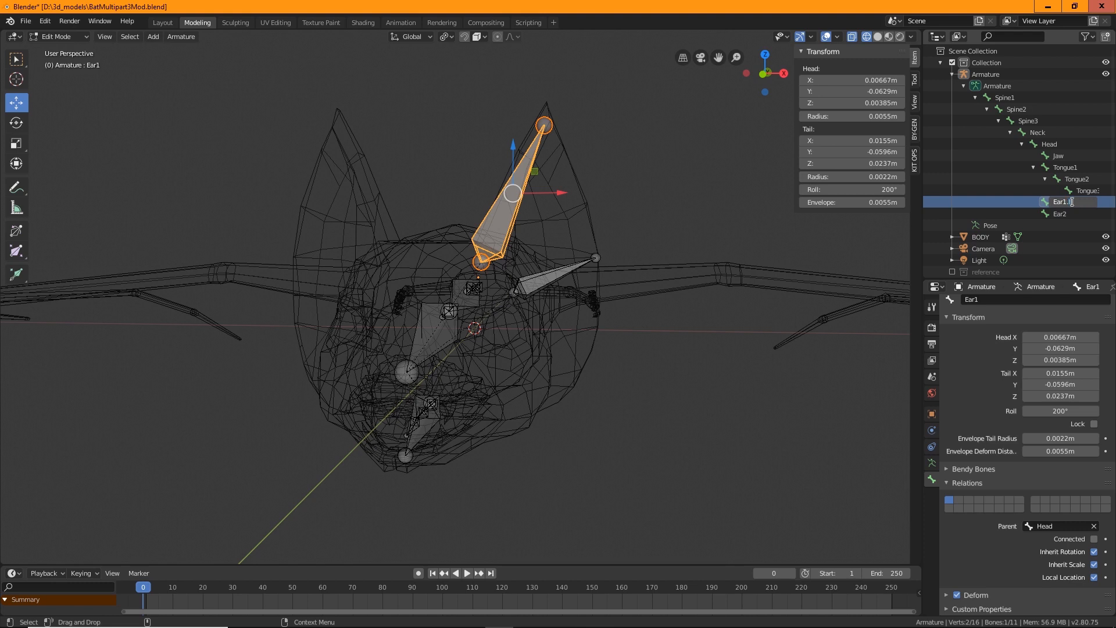
{"action": "left_click", "coordinate": [1071, 209]}
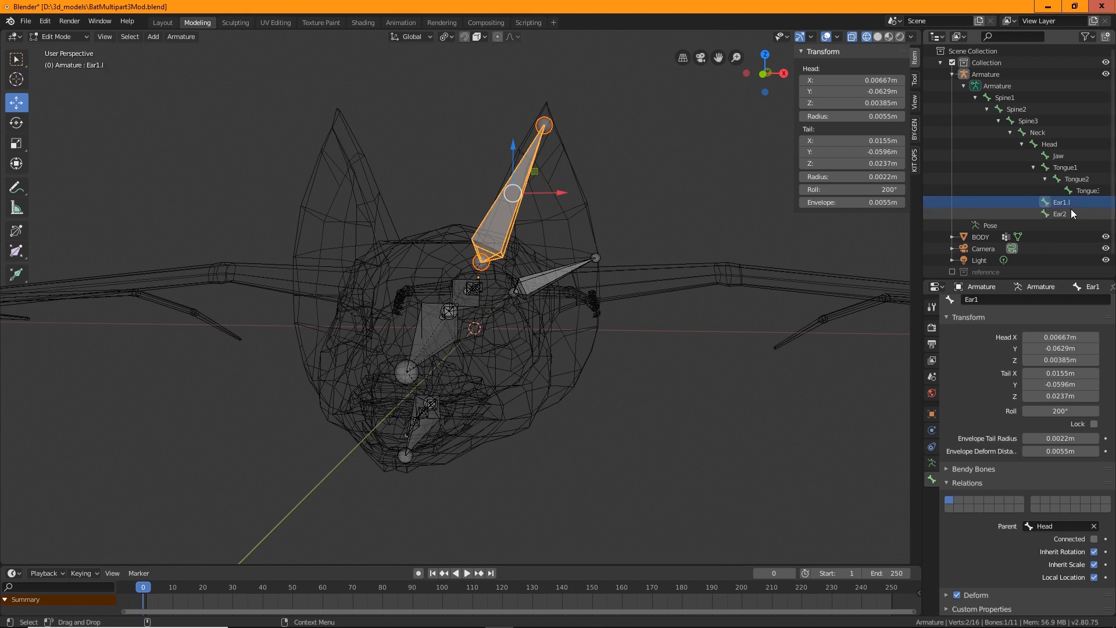
{"action": "double_click", "coordinate": [1062, 214]}
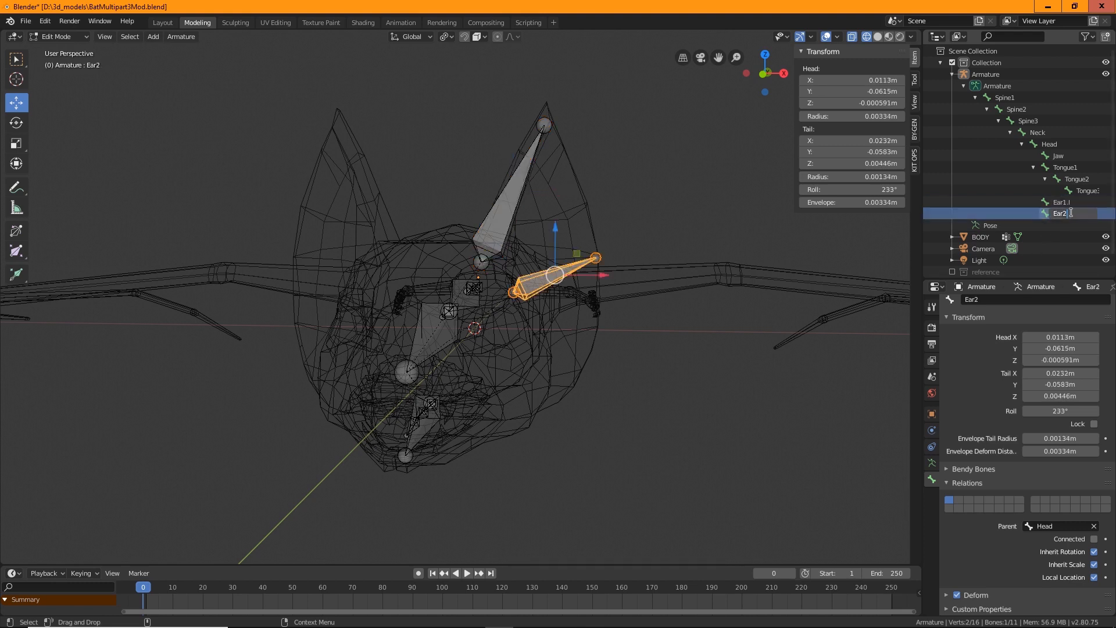
{"action": "type", "text": ".l"}
{"action": "key", "text": "Return"}
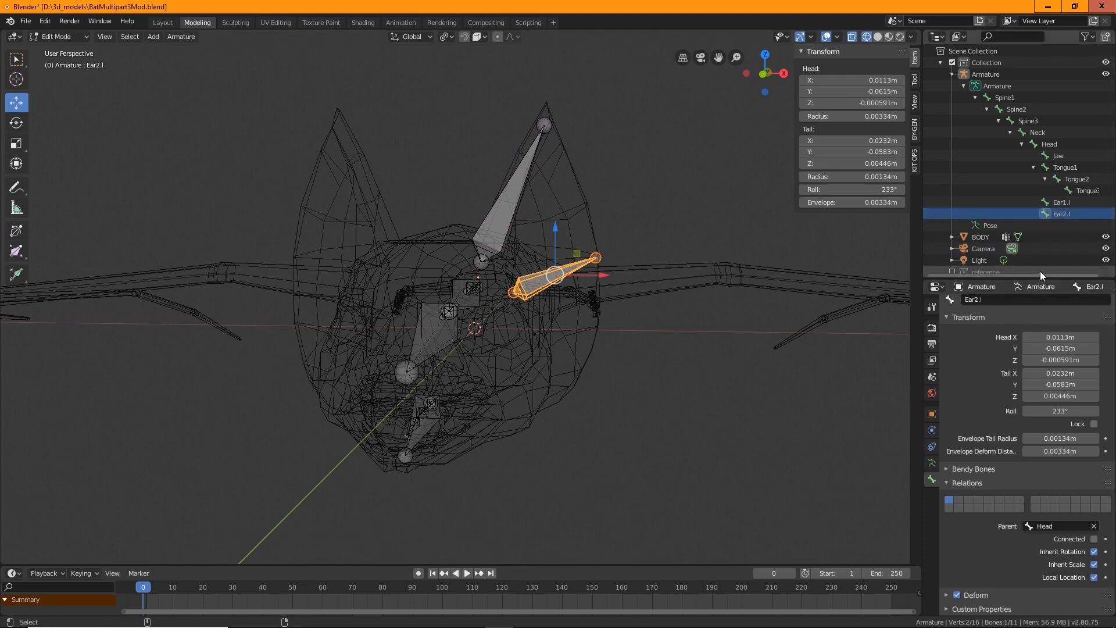
Save the blend file
{"action": "middle_click_drag", "start_coordinate": [684, 438], "coordinate": [610, 428]}
{"action": "key", "text": "ctrl+s"}
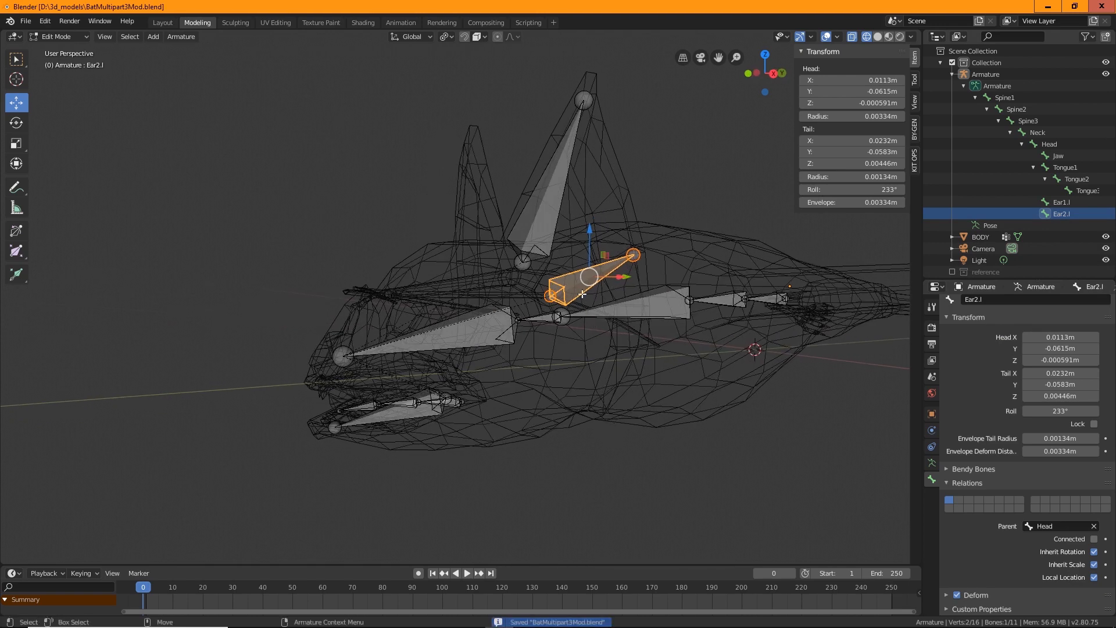
Nudge the Ear2.l bone slightly and undo the move
{"action": "left_click_drag", "start_coordinate": [591, 278], "coordinate": [595, 289]}
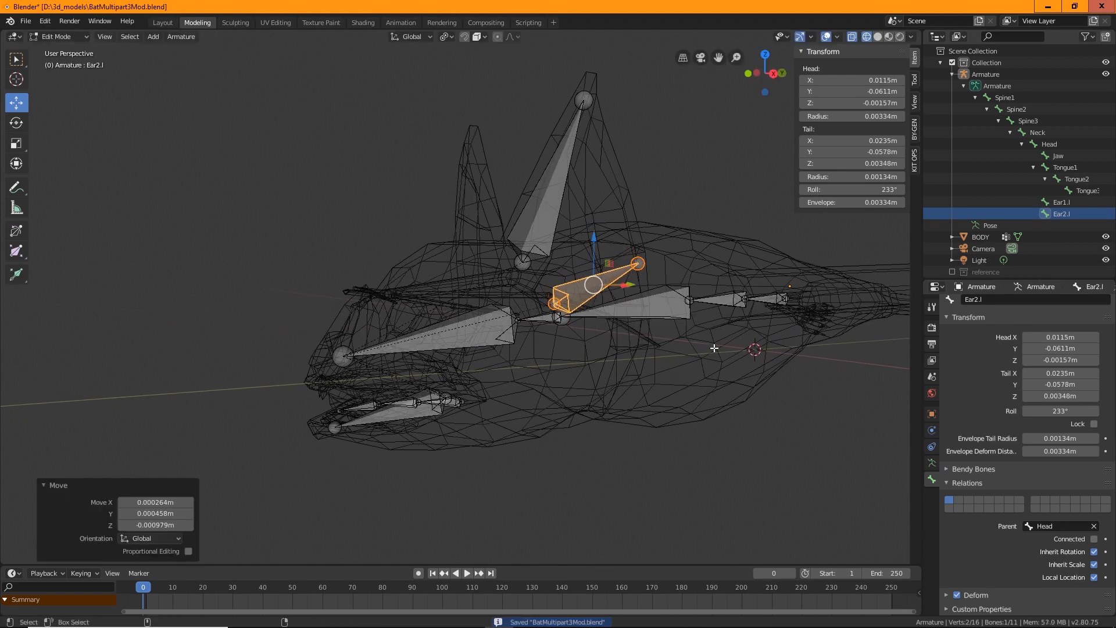
{"action": "key", "text": "ctrl+z"}
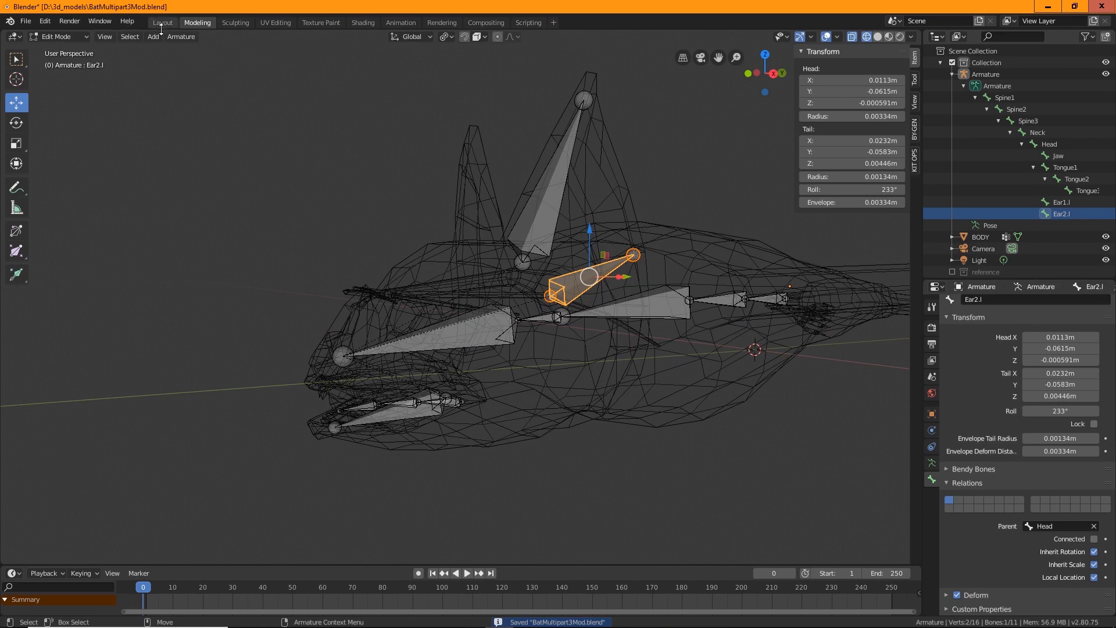
Duplicate the Ear2.l bone and place the copy just below it
{"action": "left_click", "coordinate": [180, 36]}
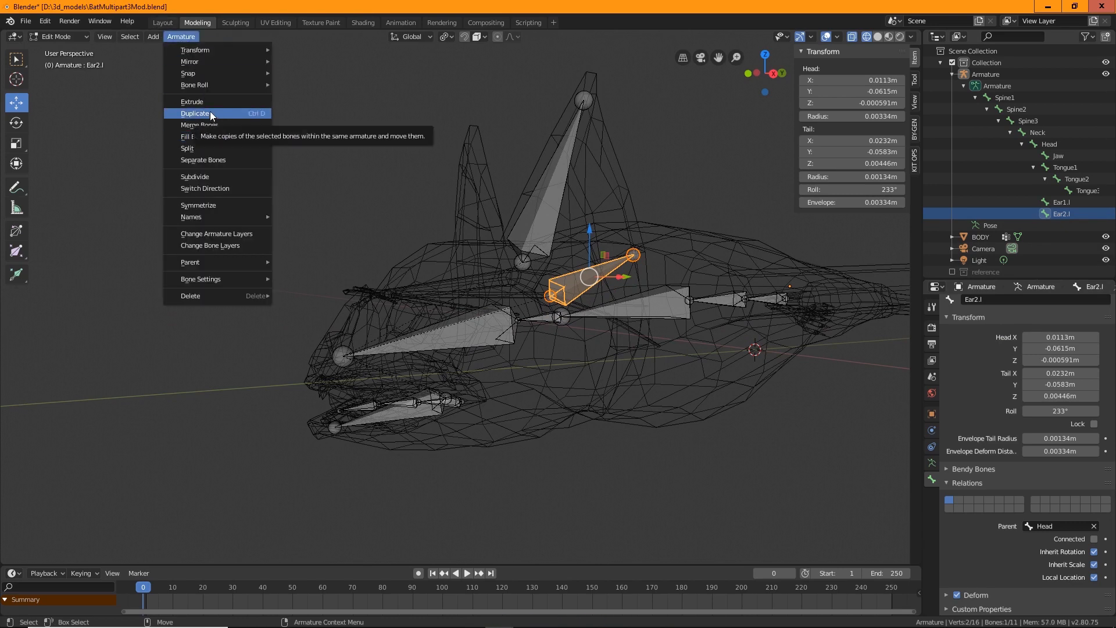
{"action": "left_click", "coordinate": [211, 115]}
{"action": "left_click", "coordinate": [203, 169]}
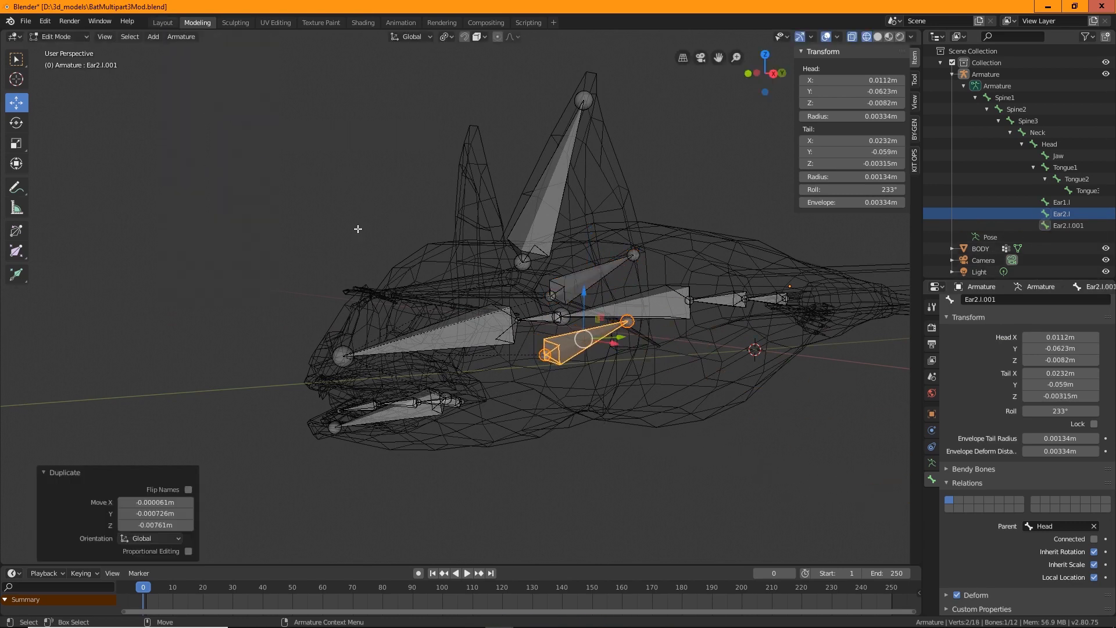
In front orthographic view, move the copied bone's head down and outward along X and Z
{"action": "left_click", "coordinate": [104, 36]}
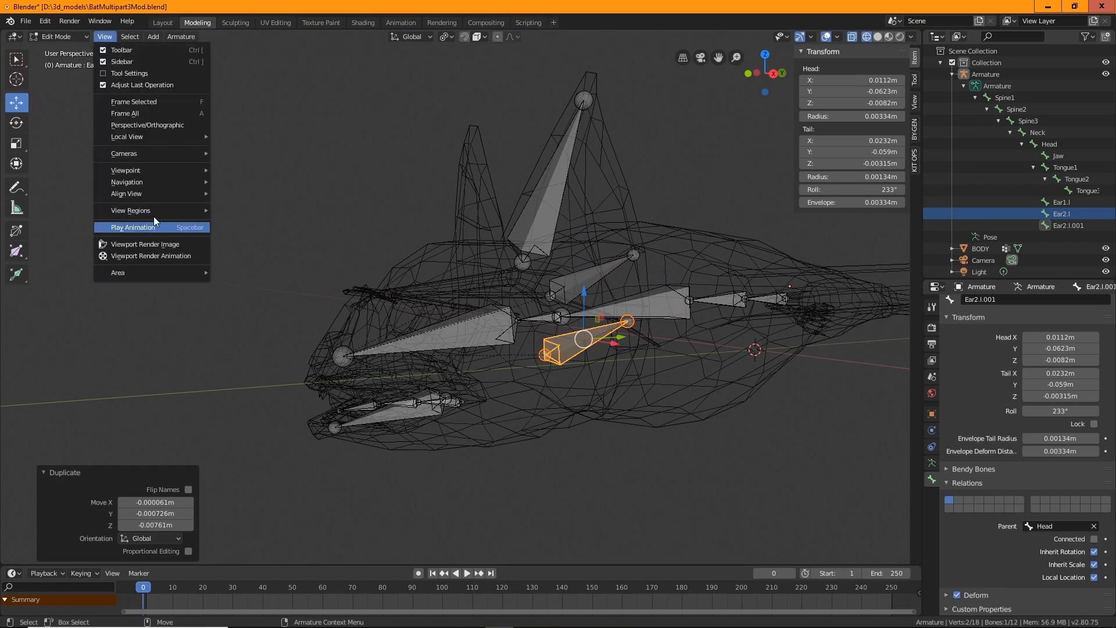
{"action": "mouse_move", "coordinate": [155, 169]}
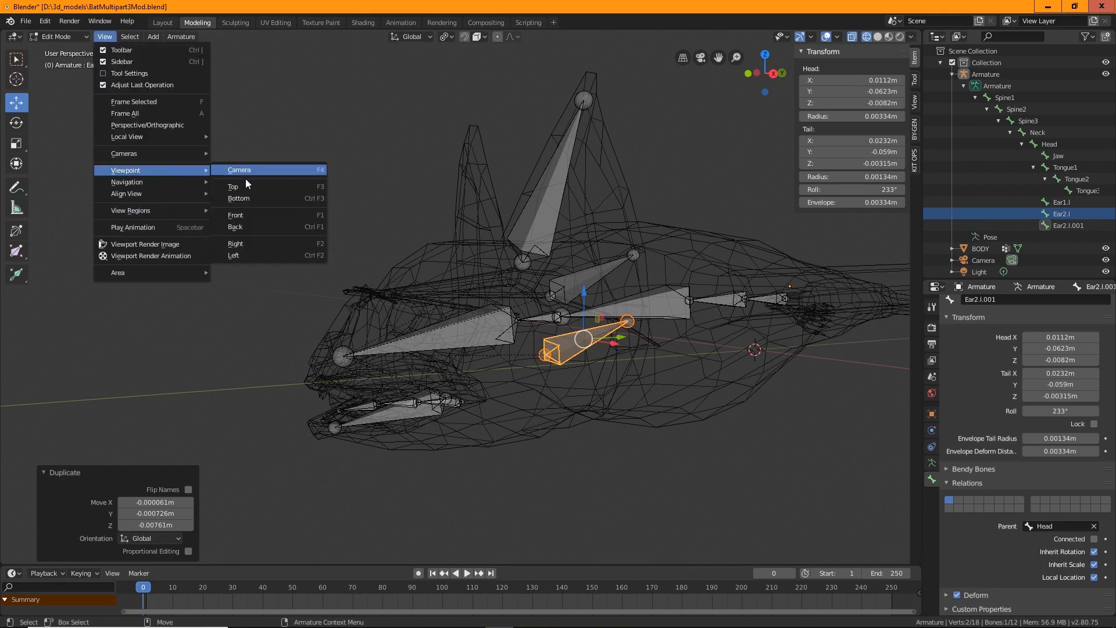
{"action": "left_click", "coordinate": [244, 217]}
{"action": "mouse_move", "coordinate": [622, 460]}
{"action": "middle_mouse_down"}
{"action": "mouse_move", "coordinate": [640, 461]}
{"action": "mouse_move", "coordinate": [630, 463]}
{"action": "middle_mouse_up"}
{"action": "left_click", "coordinate": [105, 36]}
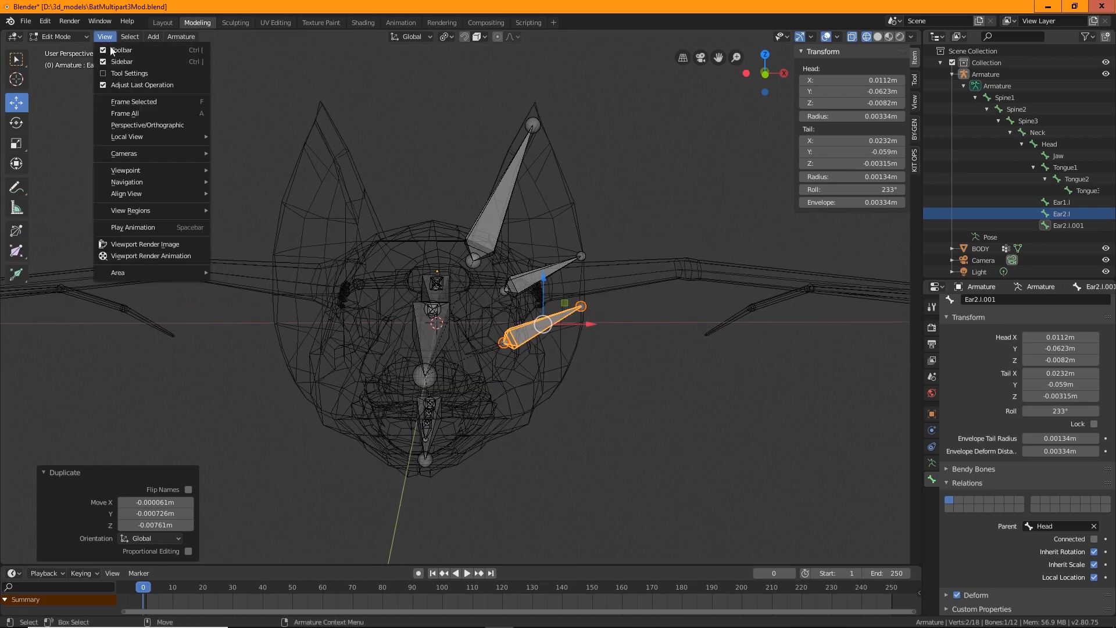
{"action": "mouse_move", "coordinate": [192, 171]}
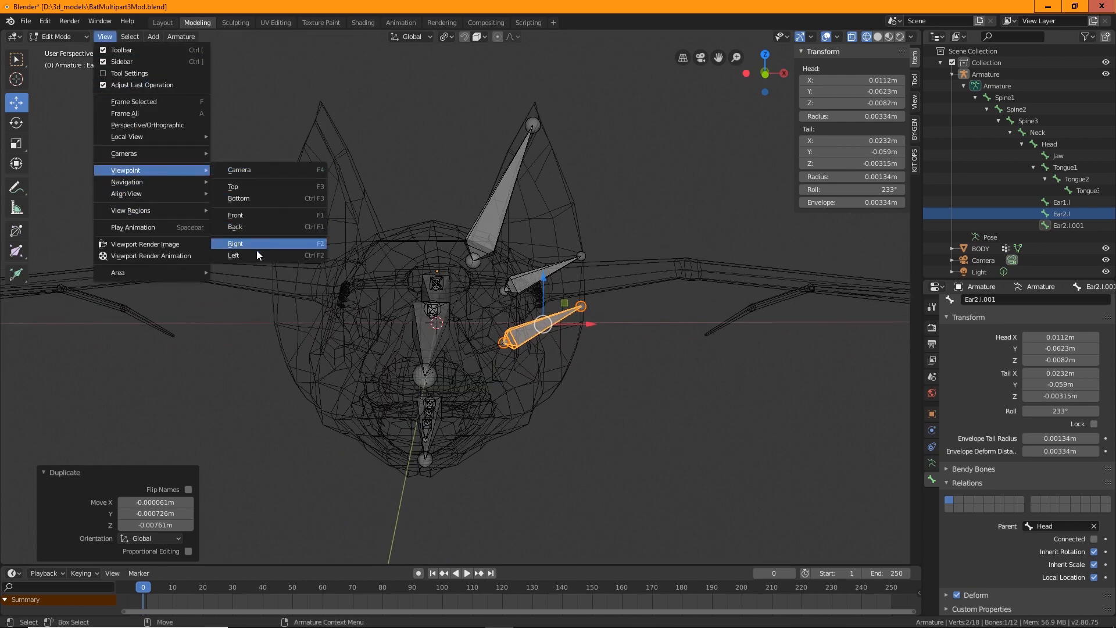
{"action": "left_click", "coordinate": [261, 216]}
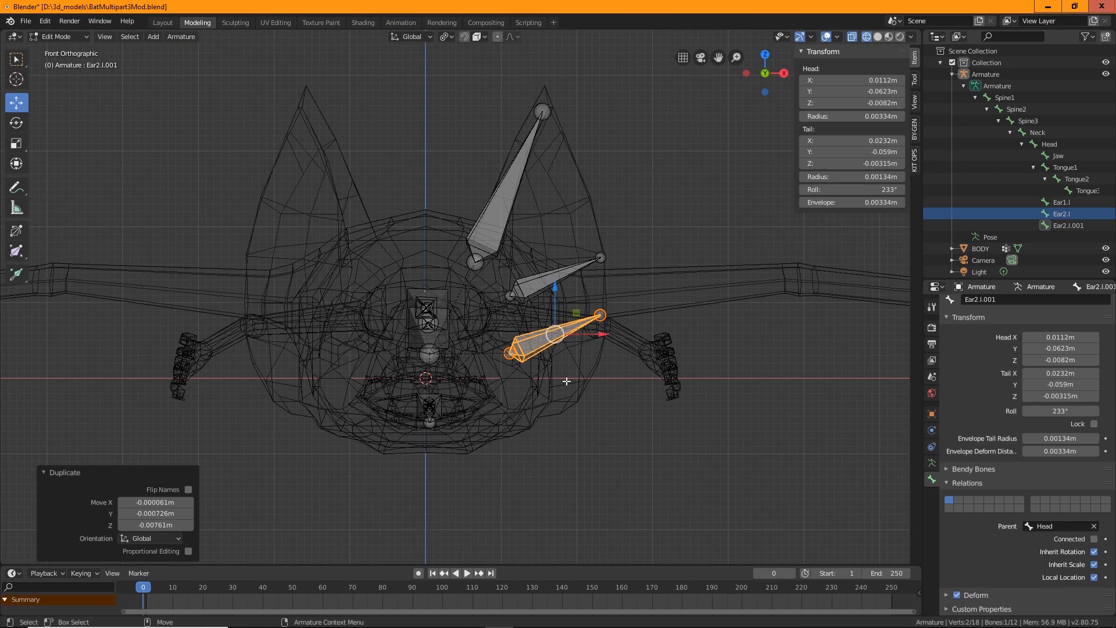
{"action": "left_click", "coordinate": [511, 352]}
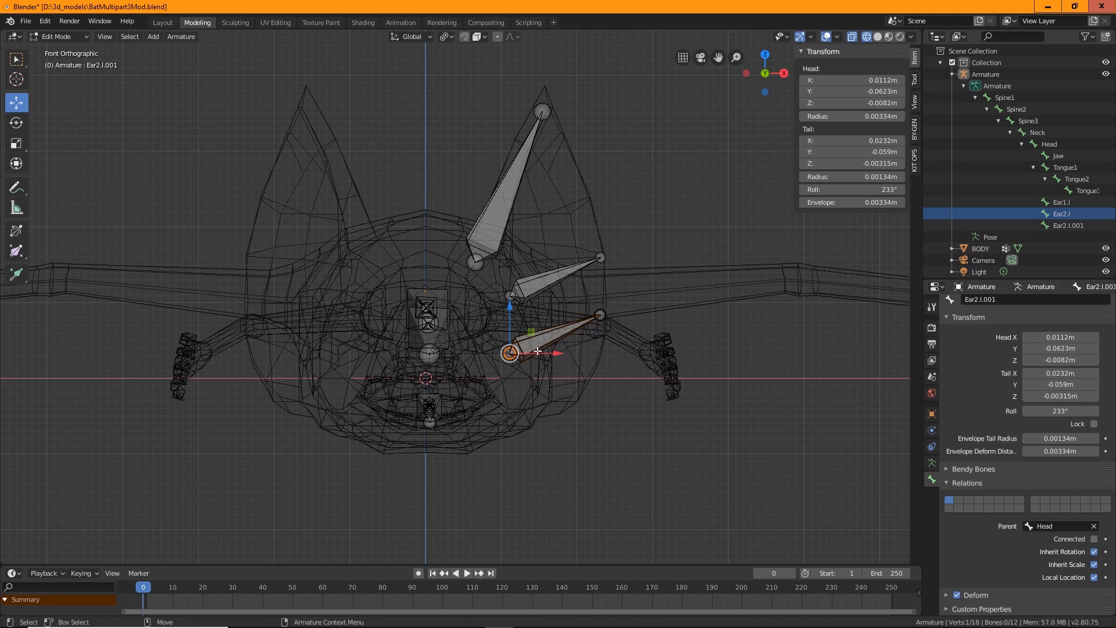
{"action": "left_click_drag", "start_coordinate": [506, 307], "coordinate": [506, 344]}
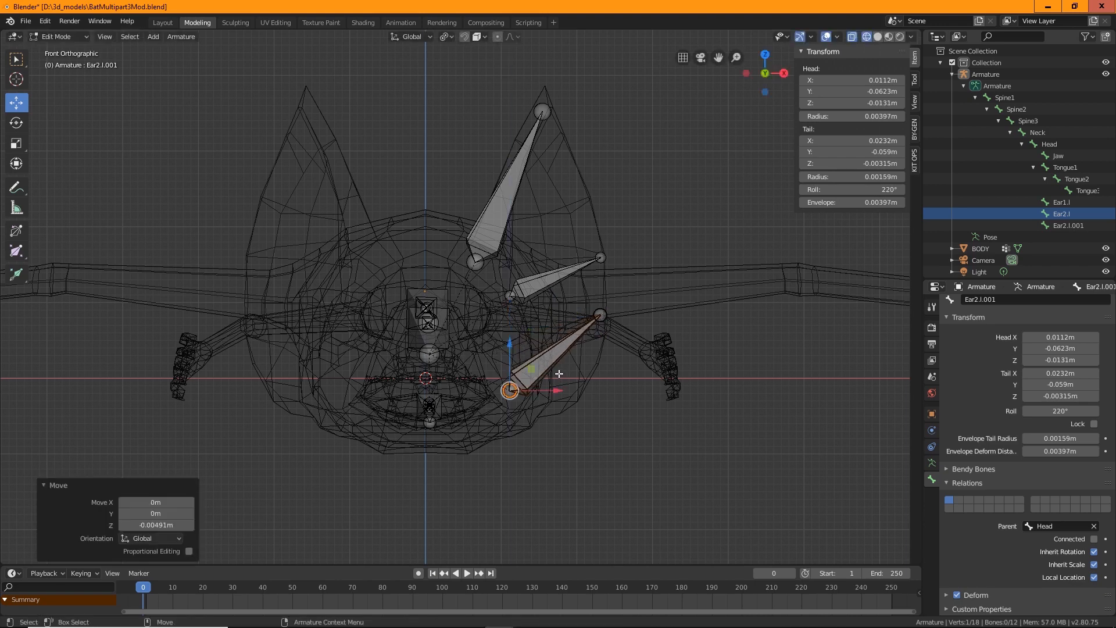
{"action": "left_click_drag", "start_coordinate": [560, 390], "coordinate": [584, 391]}
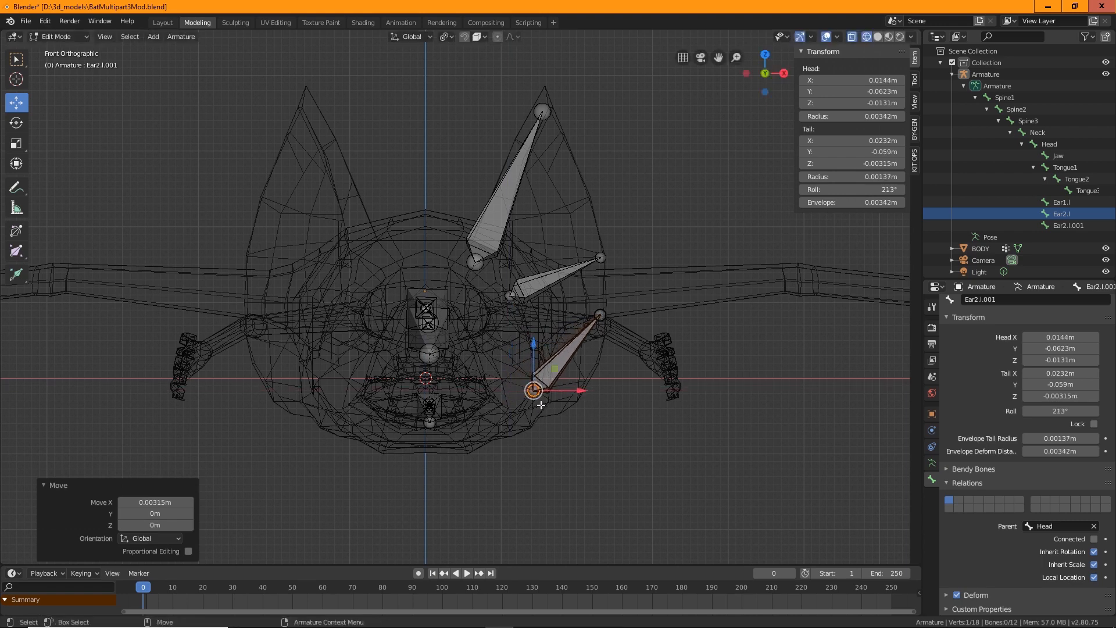
{"action": "left_click_drag", "start_coordinate": [535, 347], "coordinate": [535, 355]}
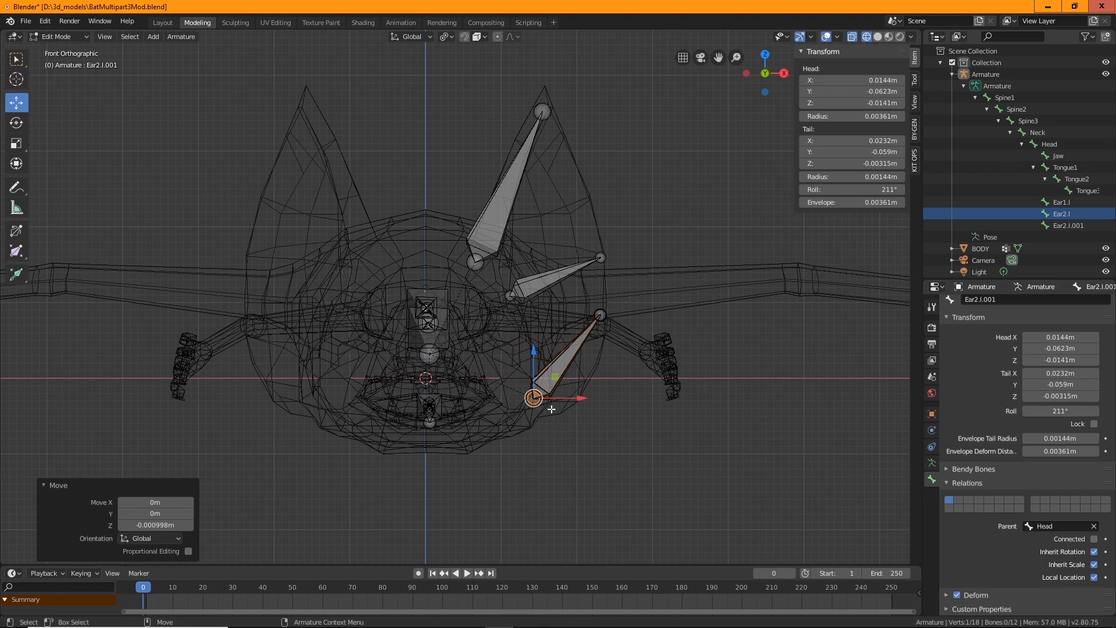
{"action": "left_click_drag", "start_coordinate": [535, 358], "coordinate": [541, 360]}
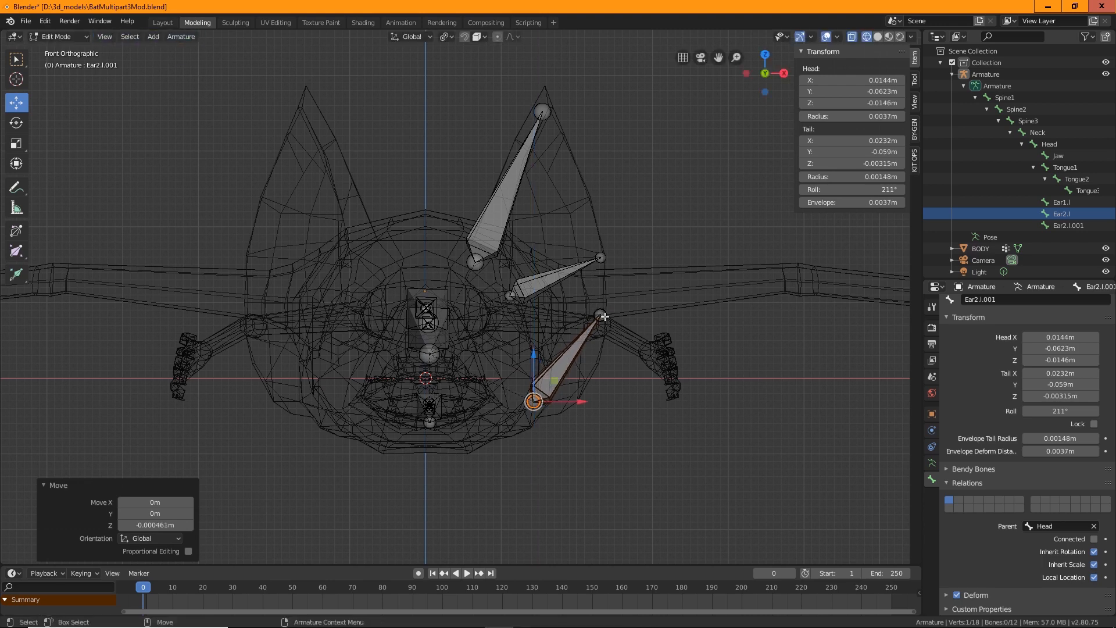
In right orthographic view, adjust the copied bone's head and tail along the Y axis
{"action": "left_click", "coordinate": [70, 39]}
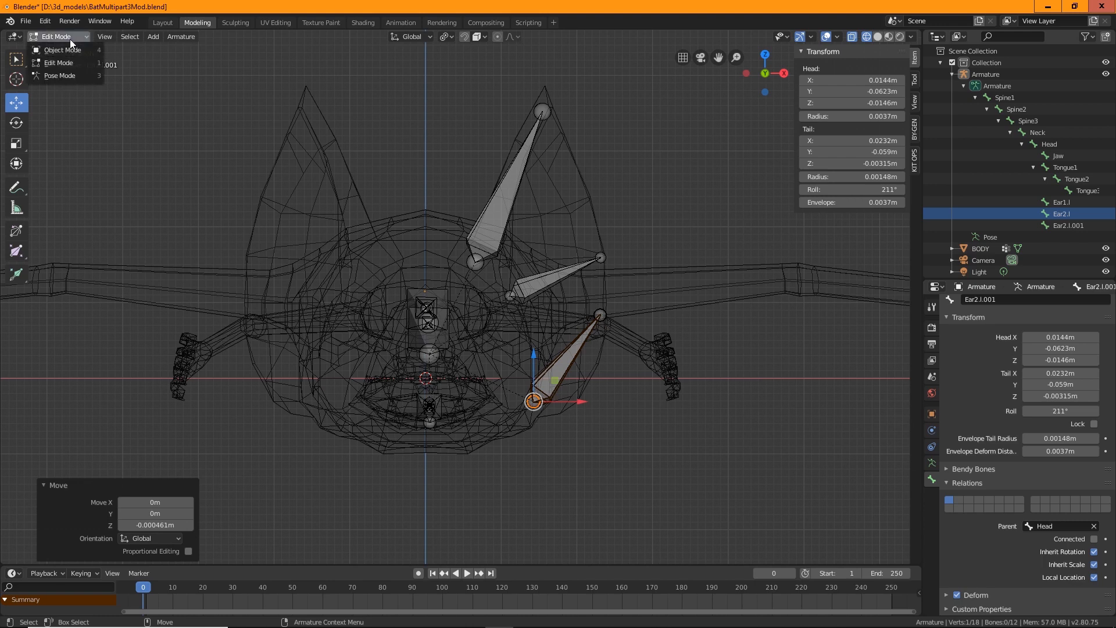
{"action": "left_click", "coordinate": [104, 36]}
{"action": "mouse_move", "coordinate": [148, 165]}
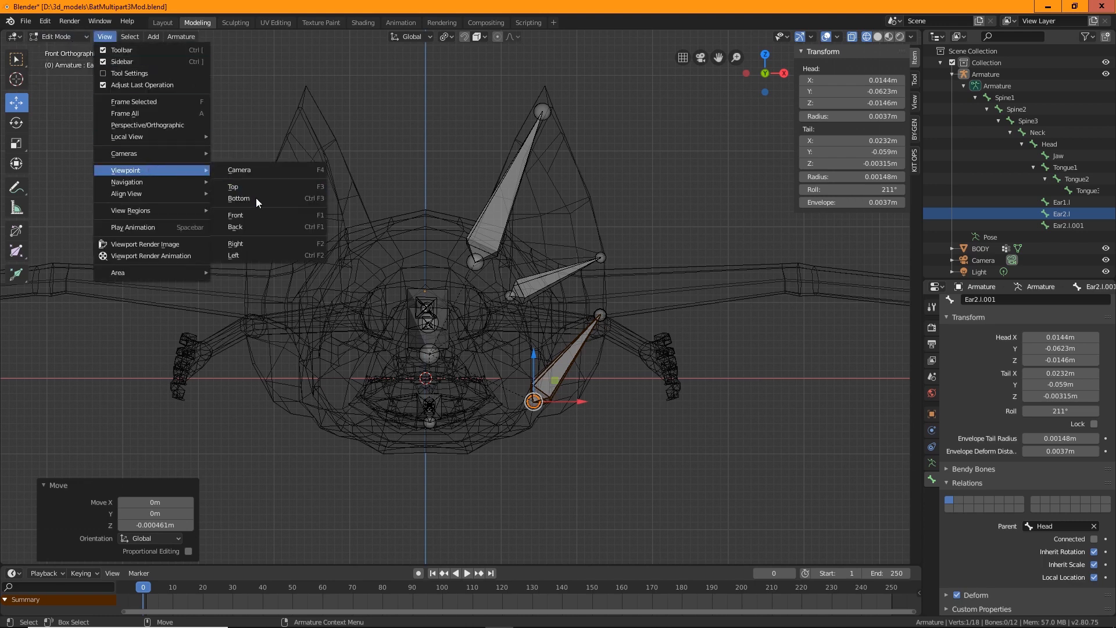
{"action": "left_click", "coordinate": [250, 244]}
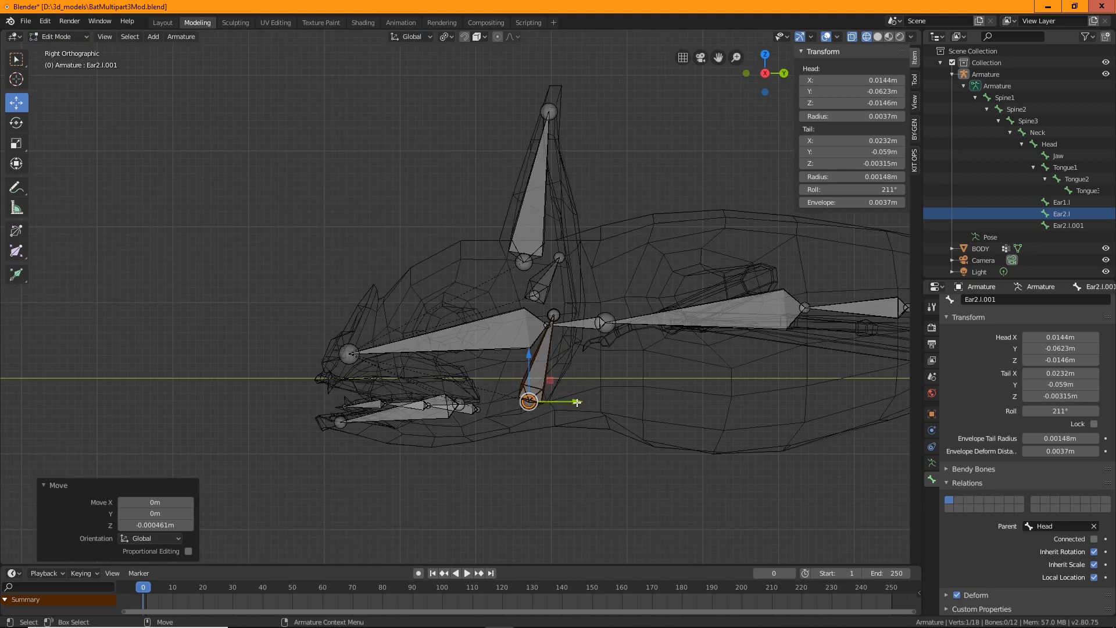
{"action": "left_click_drag", "start_coordinate": [576, 402], "coordinate": [571, 403]}
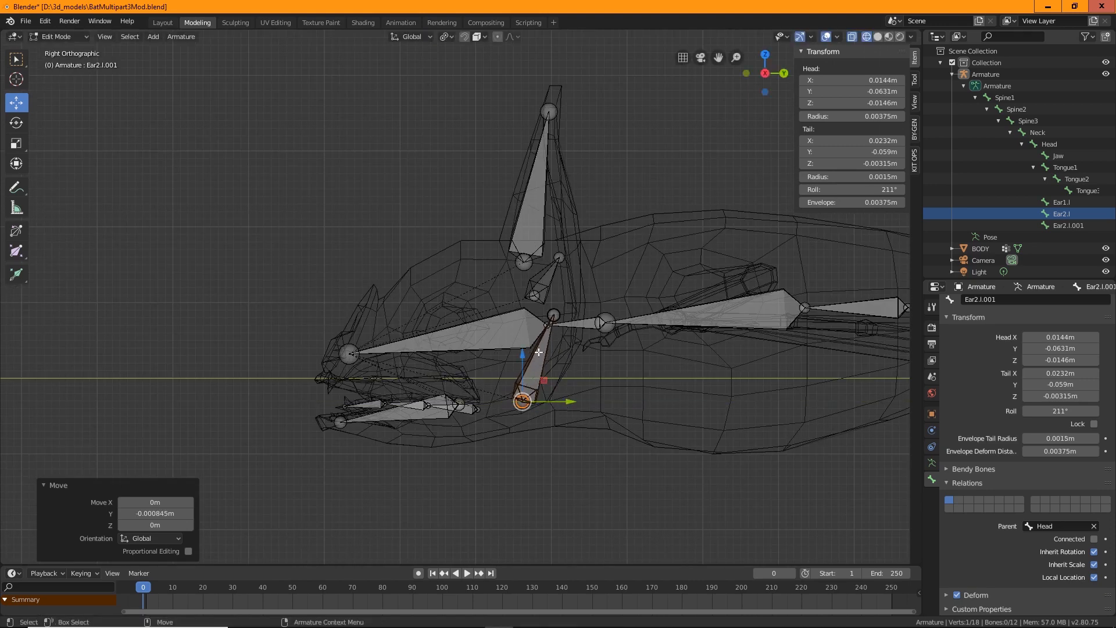
{"action": "left_click", "coordinate": [553, 319]}
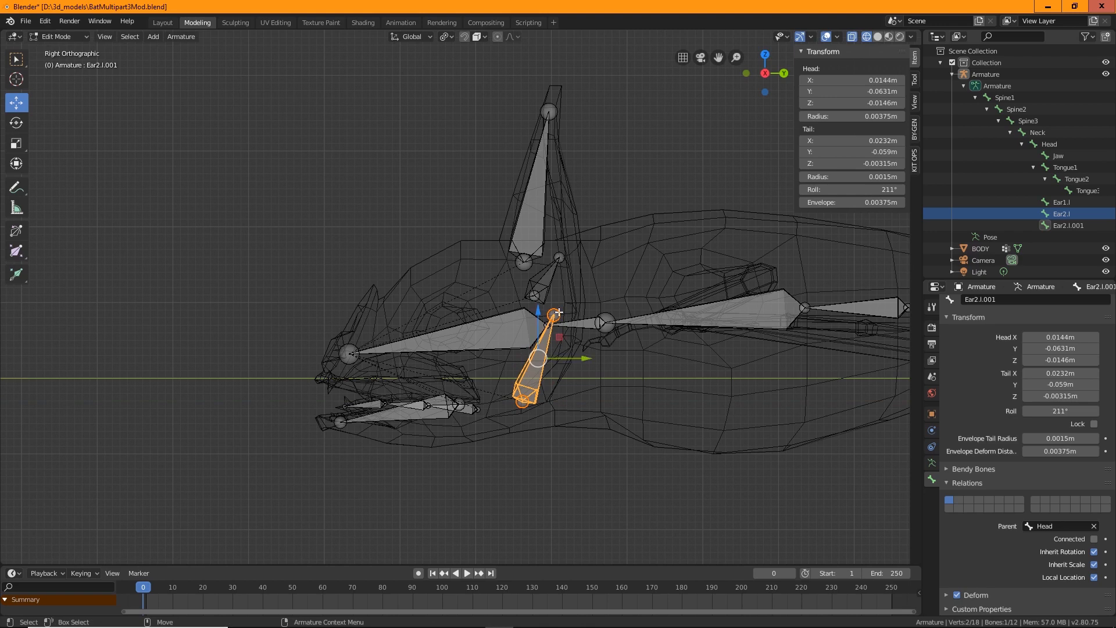
{"action": "left_click", "coordinate": [557, 314]}
{"action": "left_click_drag", "start_coordinate": [586, 317], "coordinate": [613, 326]}
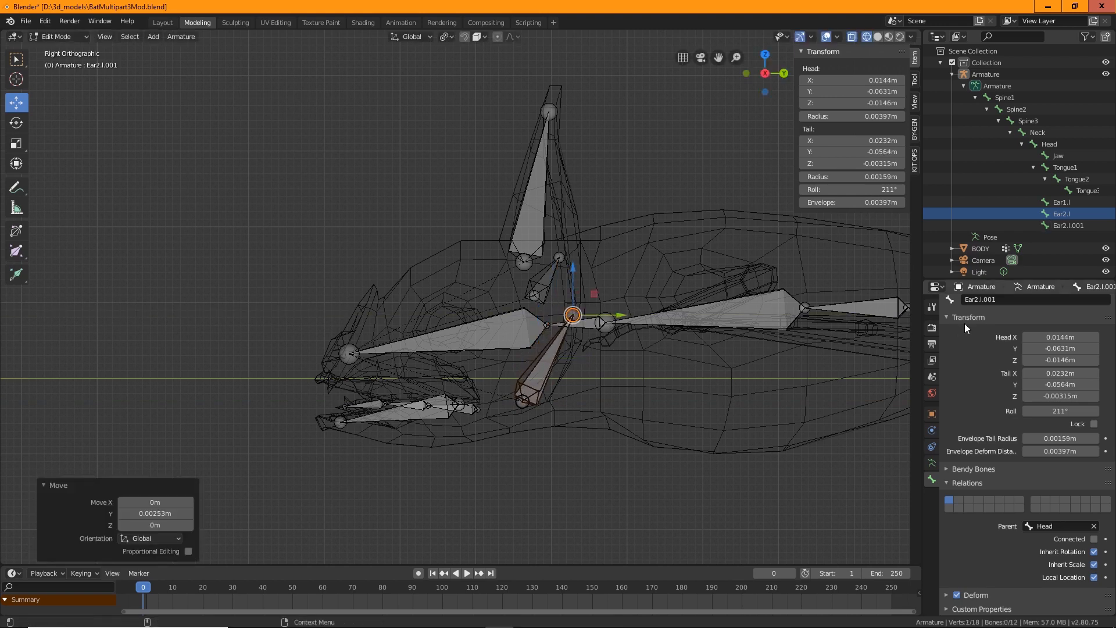
Rename the copied bone Ear2.l.001 to Ear3.l in the outliner
{"action": "left_click", "coordinate": [1073, 225]}
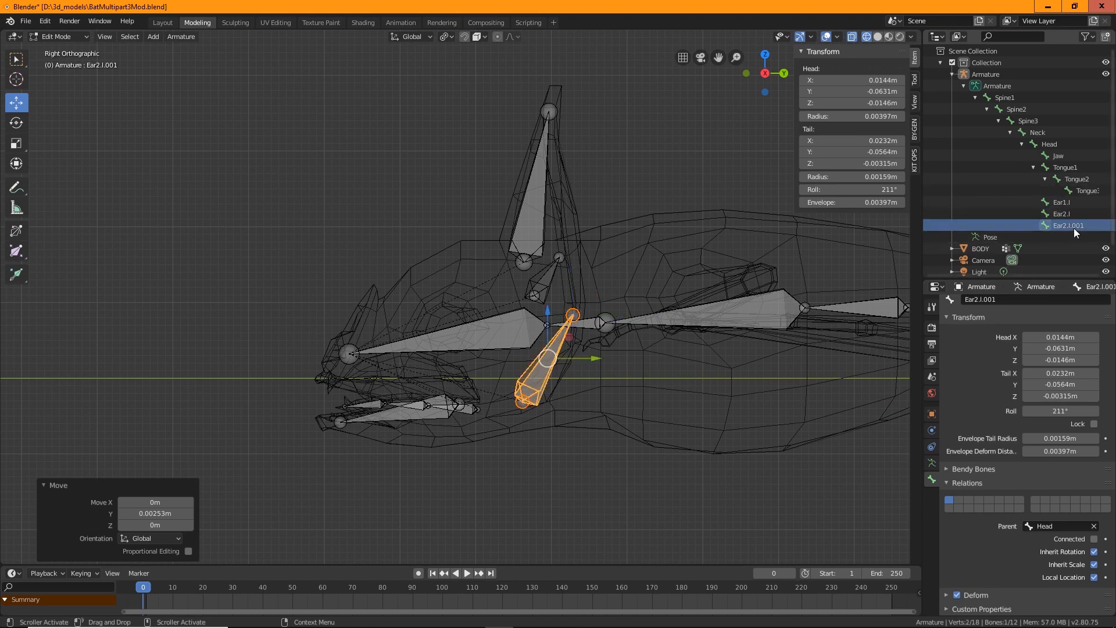
{"action": "double_click", "coordinate": [1074, 227]}
{"action": "key", "text": "Return"}
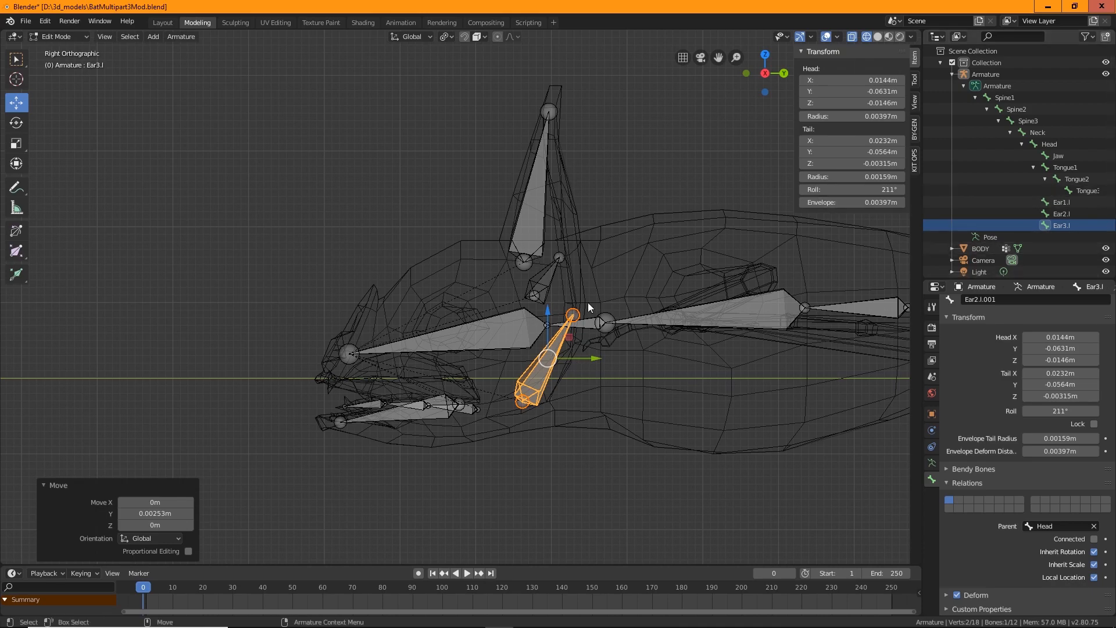
Move the Spine3 bone's tail about 0.004 m along Y
{"action": "middle_click_drag", "start_coordinate": [506, 487], "coordinate": [491, 340]}
{"action": "left_click", "coordinate": [553, 286]}
{"action": "middle_click_drag", "start_coordinate": [553, 287], "coordinate": [567, 321]}
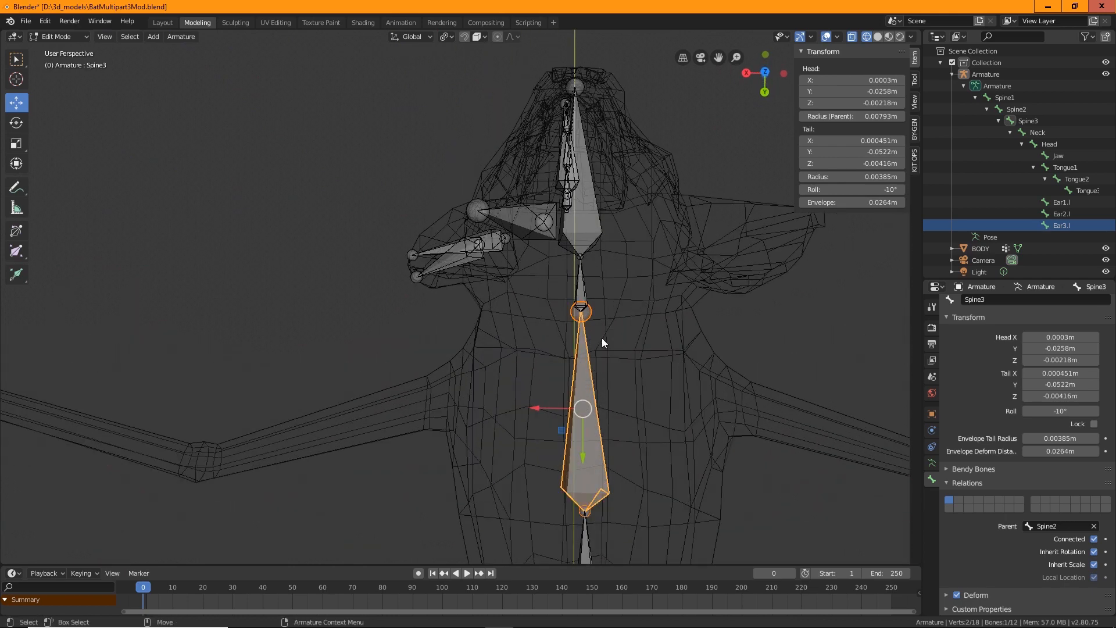
{"action": "left_click", "coordinate": [581, 303]}
{"action": "left_click", "coordinate": [585, 314]}
{"action": "middle_click_drag", "start_coordinate": [130, 237], "coordinate": [314, 249]}
{"action": "left_click", "coordinate": [576, 225]}
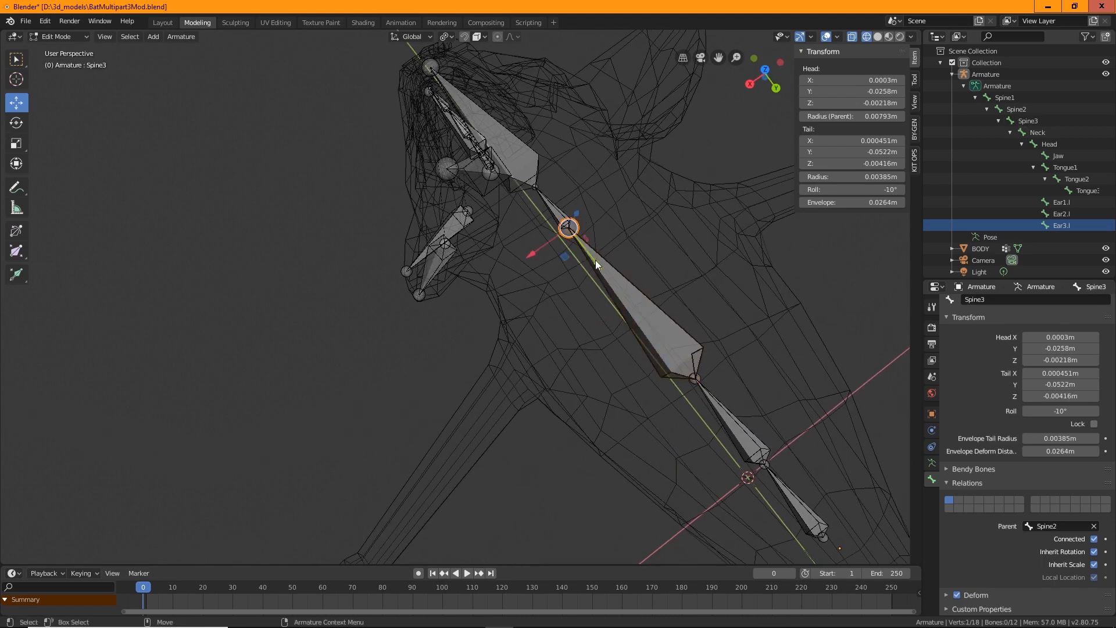
{"action": "left_click_drag", "start_coordinate": [597, 265], "coordinate": [614, 287]}
Extrude a new bone from the Spine3 tail
{"action": "middle_click_drag", "start_coordinate": [487, 356], "coordinate": [535, 240]}
{"action": "middle_click_drag", "start_coordinate": [549, 311], "coordinate": [305, 353]}
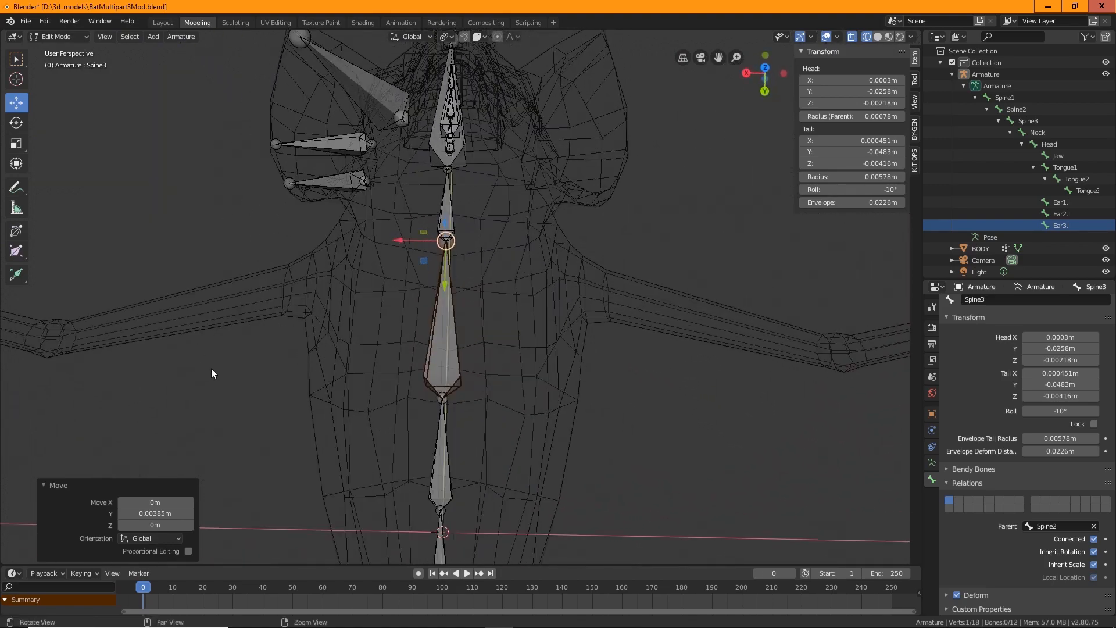
{"action": "middle_click_drag", "start_coordinate": [212, 373], "coordinate": [247, 343]}
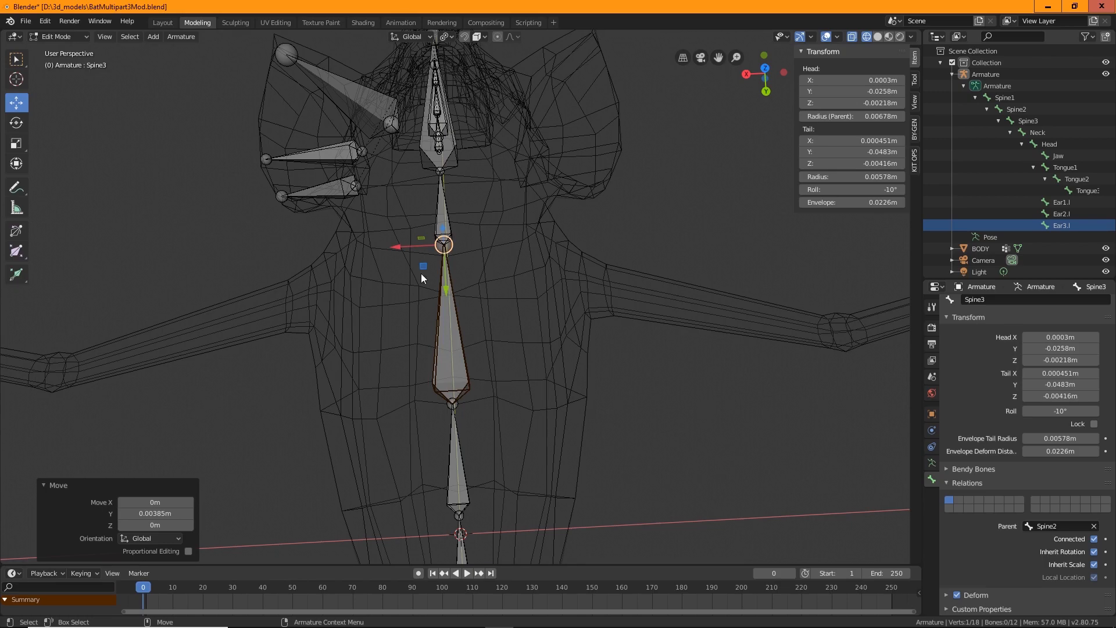
{"action": "middle_click_drag", "start_coordinate": [134, 395], "coordinate": [264, 299]}
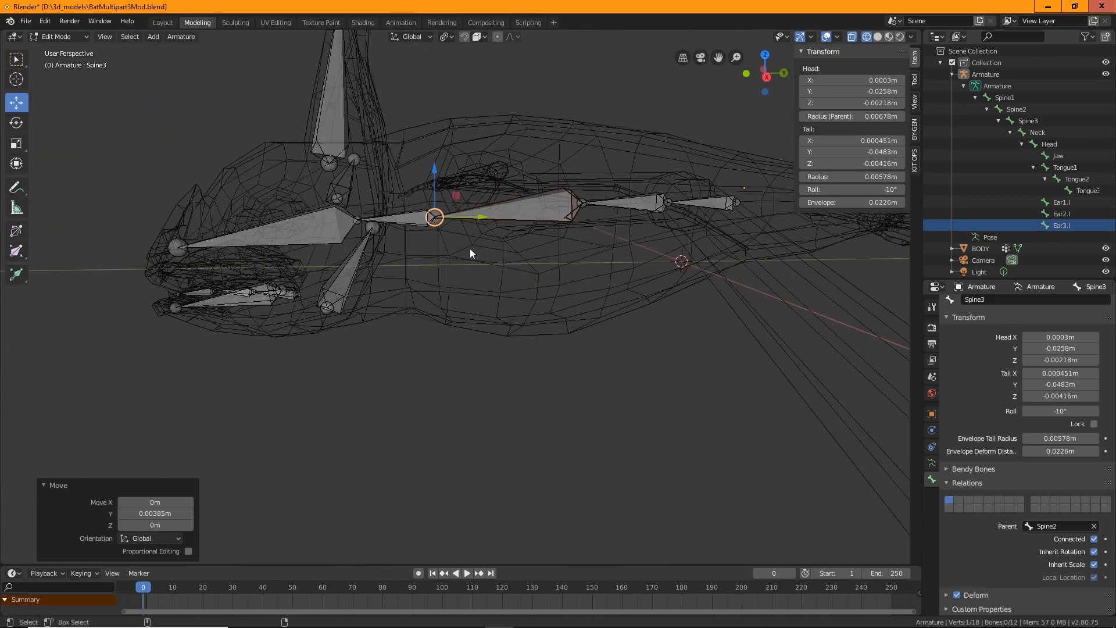
{"action": "key", "text": "shift+space"}
{"action": "key", "text": "e"}
{"action": "left_click_drag", "start_coordinate": [370, 223], "coordinate": [385, 222]}
{"action": "middle_click_drag", "start_coordinate": [385, 222], "coordinate": [382, 375]}
{"action": "key", "text": "shift+space"}
Move the extruded bone's tail sideways out toward the wing shoulder
{"action": "key", "text": "g"}
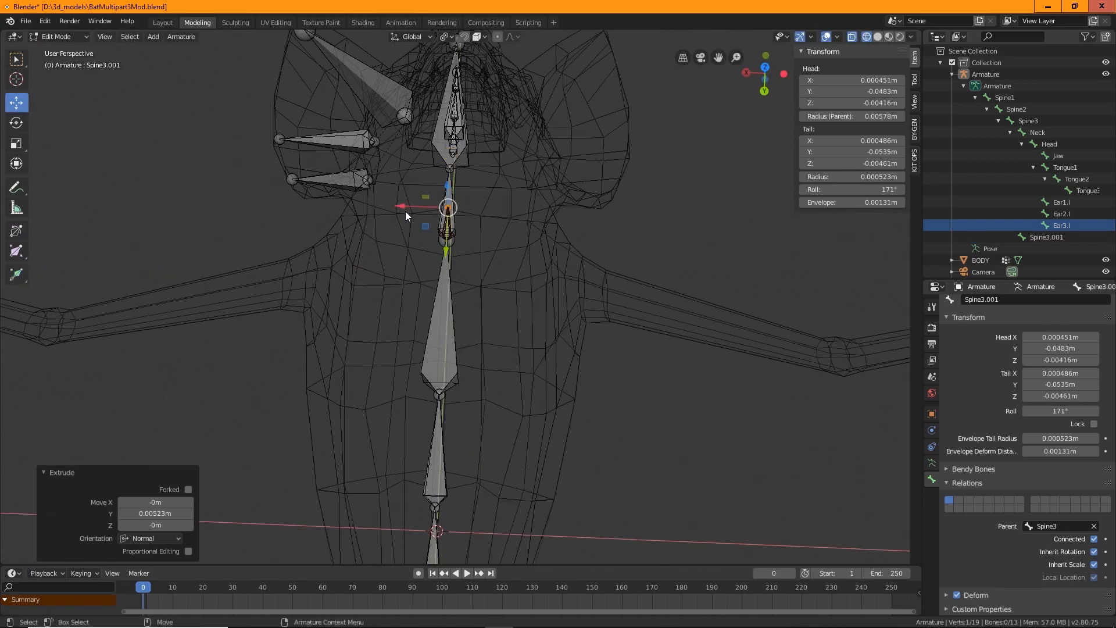
{"action": "left_click_drag", "start_coordinate": [406, 211], "coordinate": [349, 317]}
{"action": "middle_click_drag", "start_coordinate": [359, 333], "coordinate": [520, 408]}
{"action": "key", "text": "g"}
{"action": "left_click", "coordinate": [512, 334]}
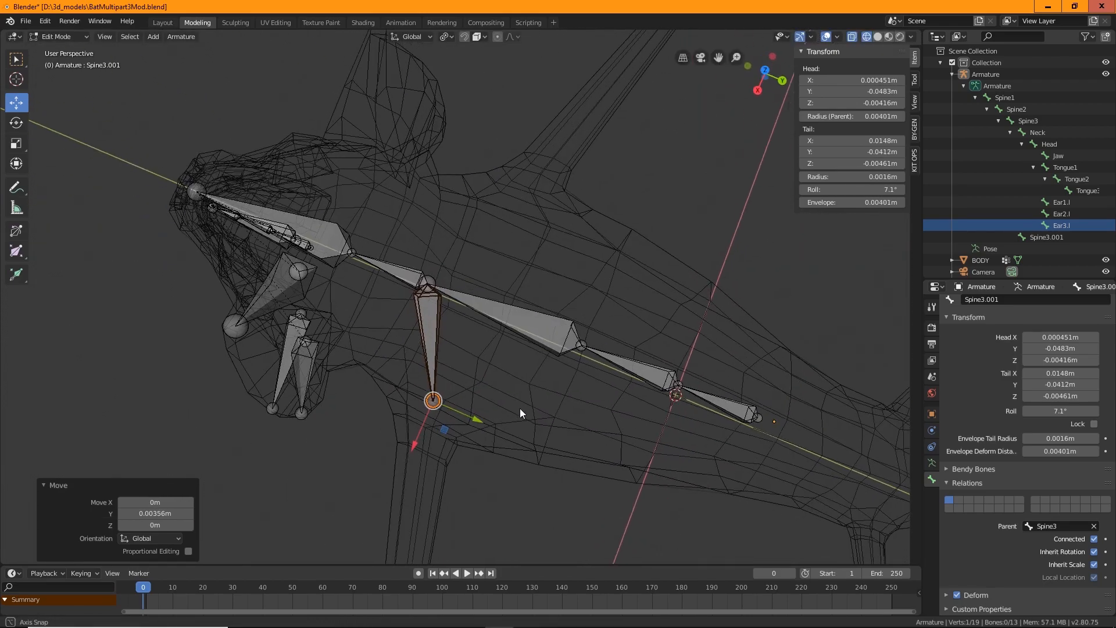
{"action": "middle_click_drag", "start_coordinate": [441, 434], "coordinate": [535, 71]}
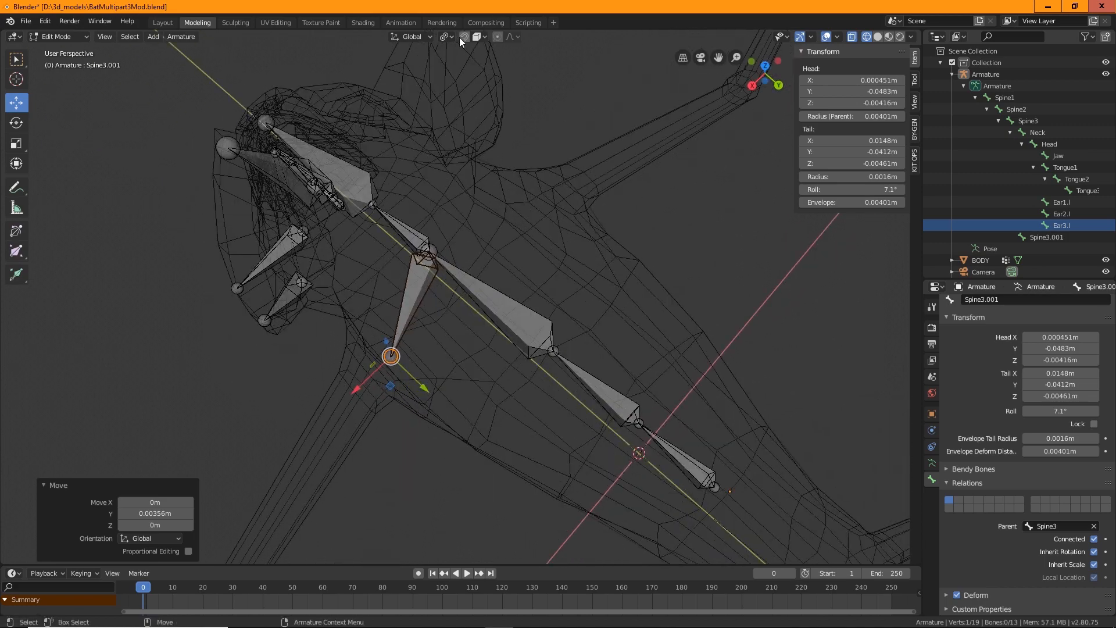
{"action": "left_click", "coordinate": [486, 38]}
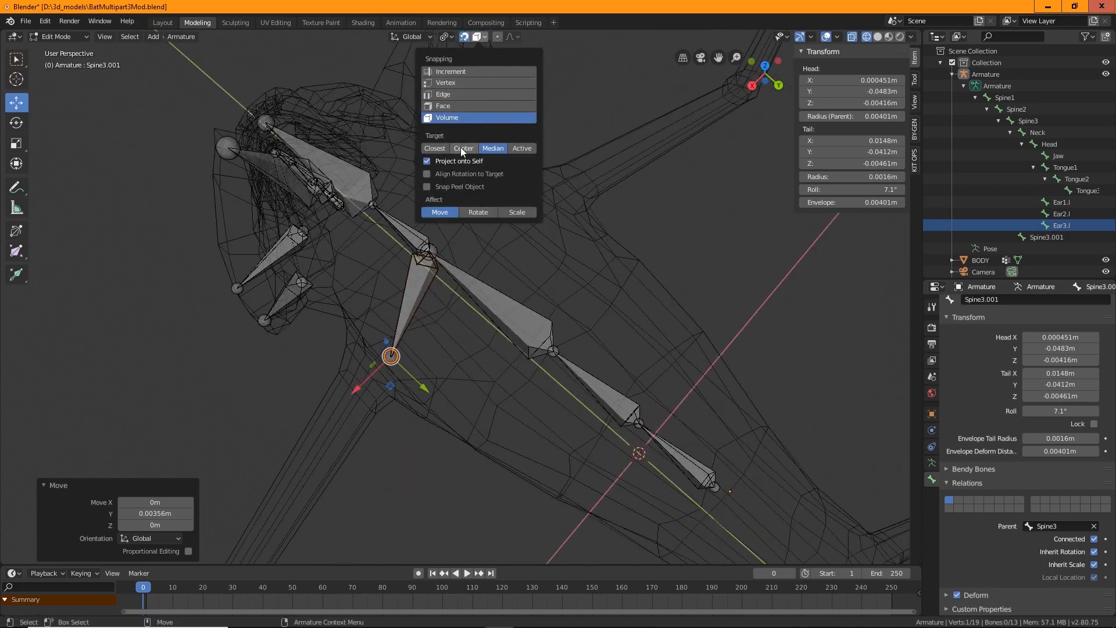
{"action": "middle_click_drag", "start_coordinate": [466, 186], "coordinate": [343, 367]}
{"action": "left_click_drag", "start_coordinate": [354, 328], "coordinate": [319, 342]}
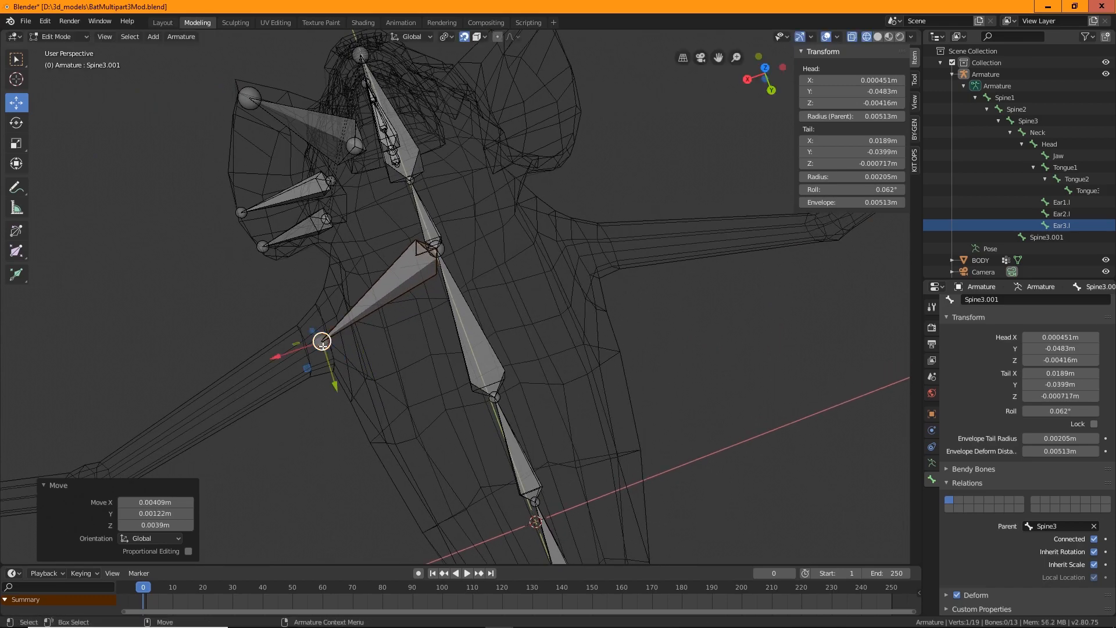
{"action": "middle_click_drag", "start_coordinate": [319, 342], "coordinate": [444, 386]}
Deselect all and turn off Connected for the extruded bone
{"action": "scroll", "coordinate": [442, 381], "scroll_direction": "up", "scroll_amount": 5}
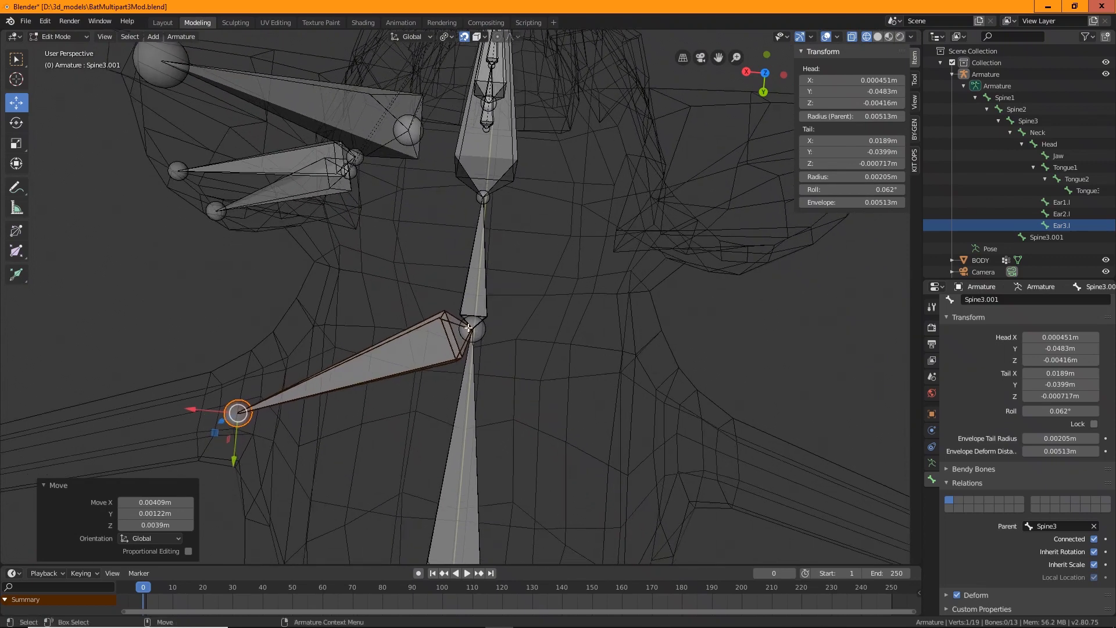
{"action": "left_click", "coordinate": [16, 60]}
{"action": "left_click", "coordinate": [432, 338]}
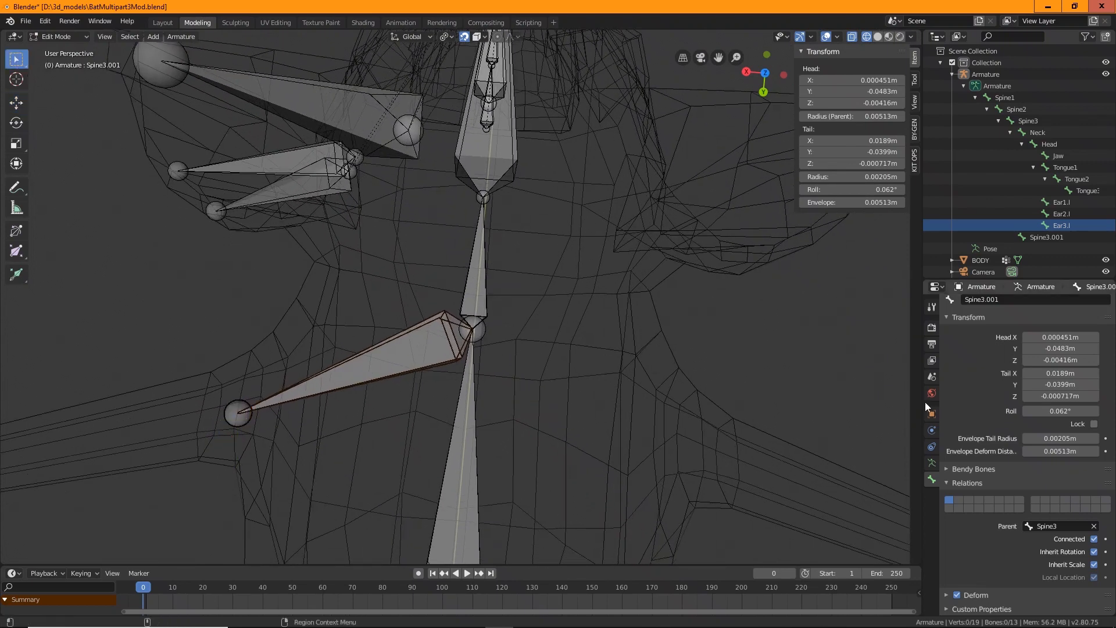
{"action": "left_click", "coordinate": [1094, 539]}
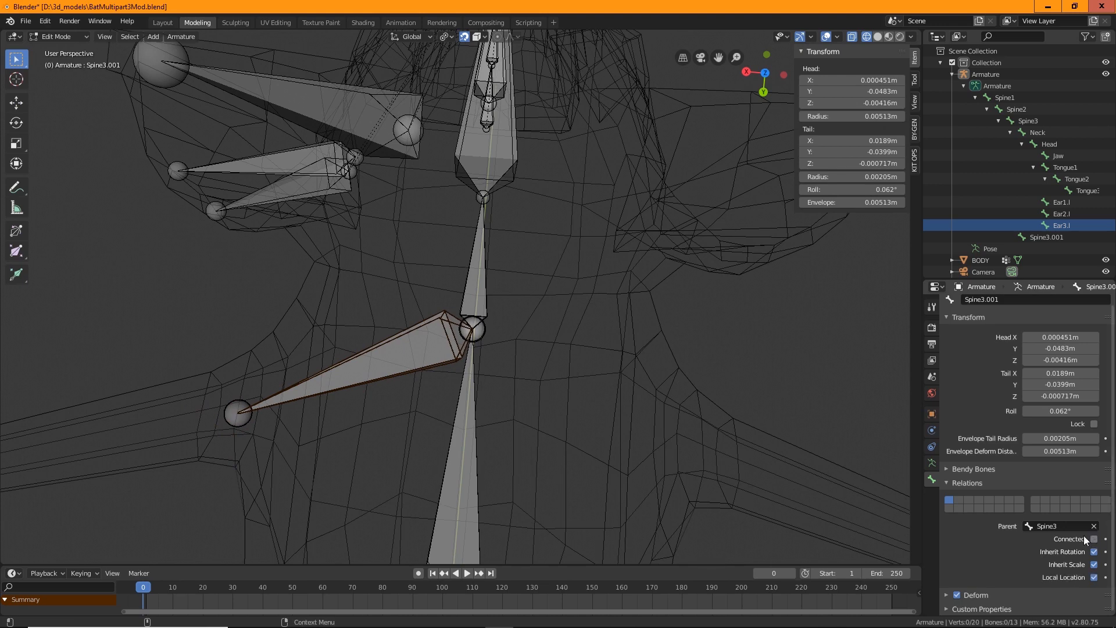
{"action": "left_click", "coordinate": [461, 330]}
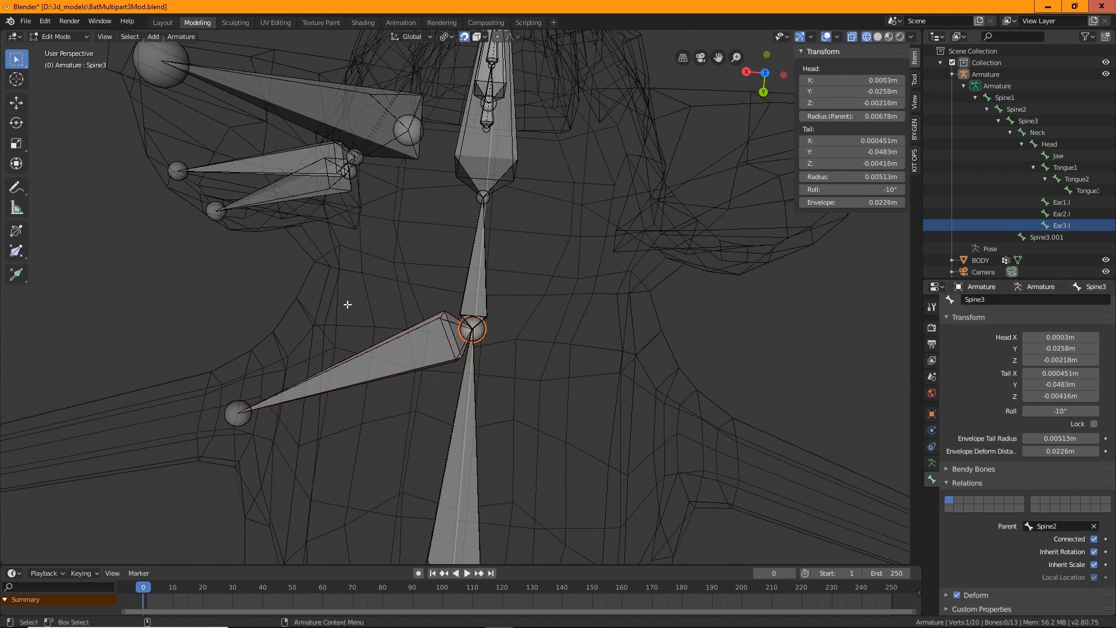
{"action": "key", "text": "w"}
{"action": "left_click_drag", "start_coordinate": [442, 329], "coordinate": [384, 329]}
{"action": "key", "text": "ctrl+z"}
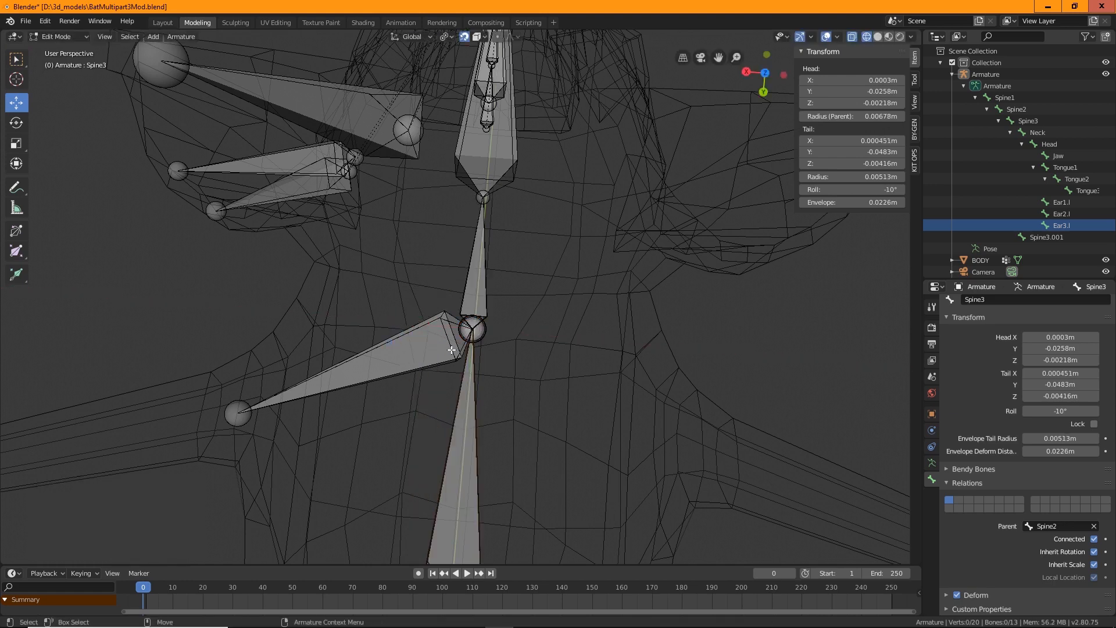
Move the disconnected extruded bone's head away from the spine toward the wing shoulder
{"action": "left_click", "coordinate": [450, 327]}
{"action": "left_click_drag", "start_coordinate": [313, 369], "coordinate": [304, 367]}
{"action": "left_click", "coordinate": [320, 309]}
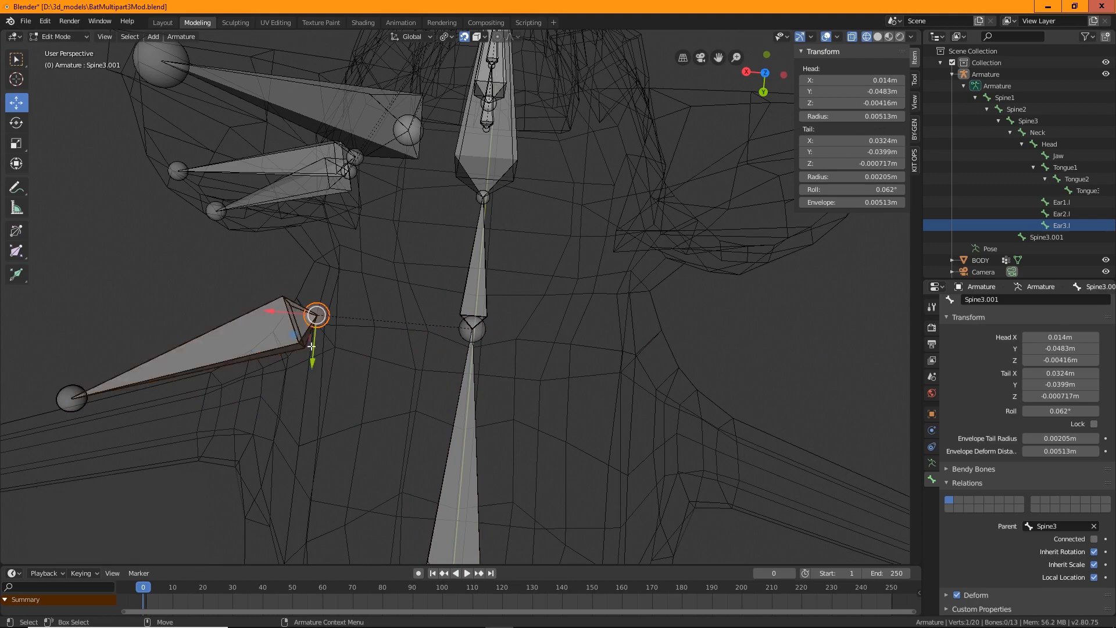
{"action": "left_click_drag", "start_coordinate": [317, 316], "coordinate": [406, 361]}
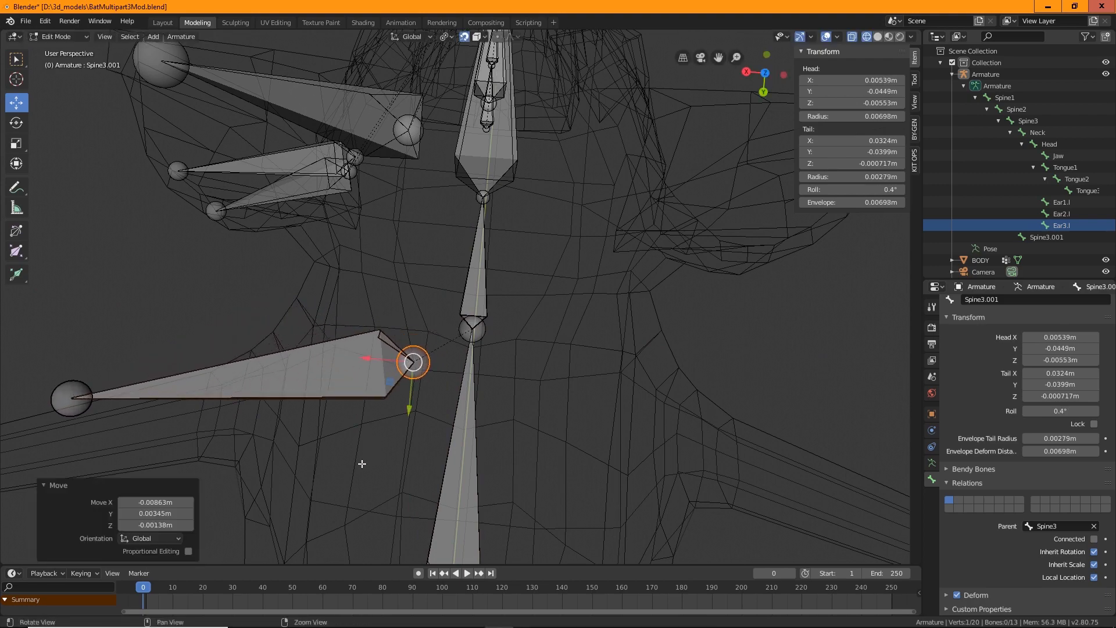
Move the extruded bone's tail back inward about 0.014 m along X, shortening the bone
{"action": "middle_click_drag", "start_coordinate": [364, 463], "coordinate": [428, 345]}
{"action": "left_click", "coordinate": [194, 334], "text": "shift"}
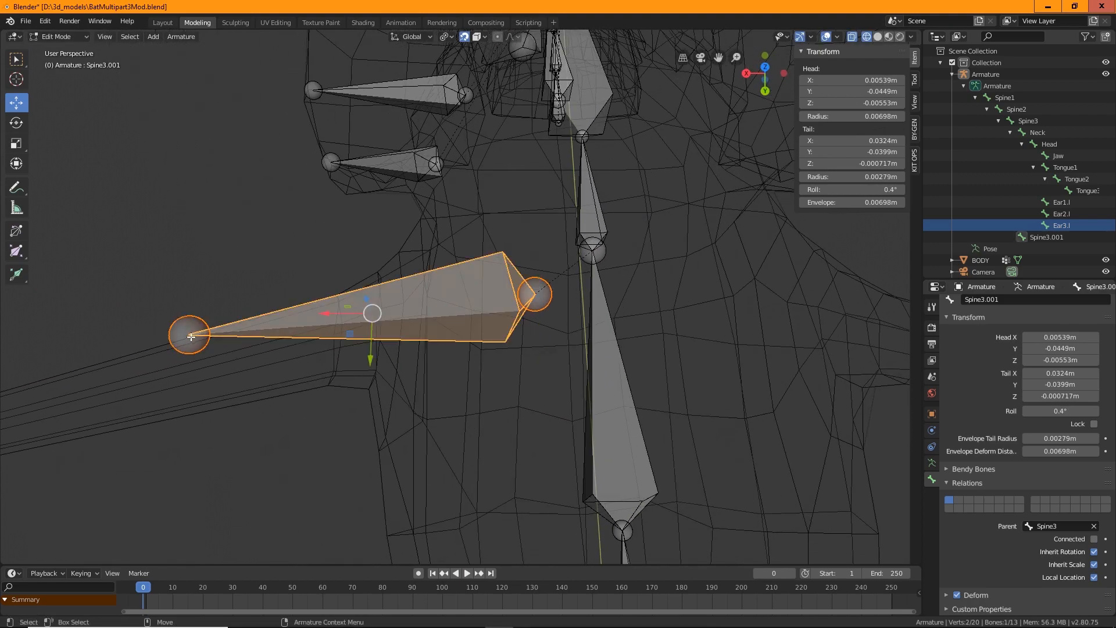
{"action": "left_click", "coordinate": [188, 331]}
{"action": "left_click_drag", "start_coordinate": [184, 326], "coordinate": [368, 318]}
{"action": "middle_click_drag", "start_coordinate": [368, 318], "coordinate": [357, 296]}
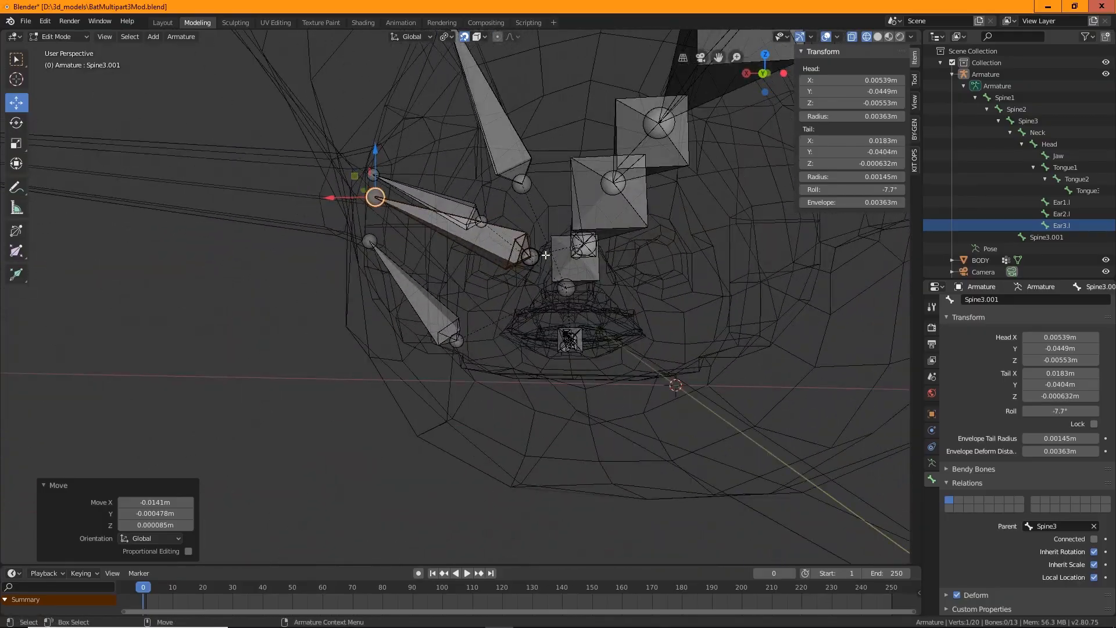
Orbit around the bat in solid shading to inspect the new bone's placement near the shoulder
{"action": "middle_click_drag", "start_coordinate": [545, 254], "coordinate": [573, 358]}
{"action": "middle_click_drag", "start_coordinate": [367, 255], "coordinate": [496, 387]}
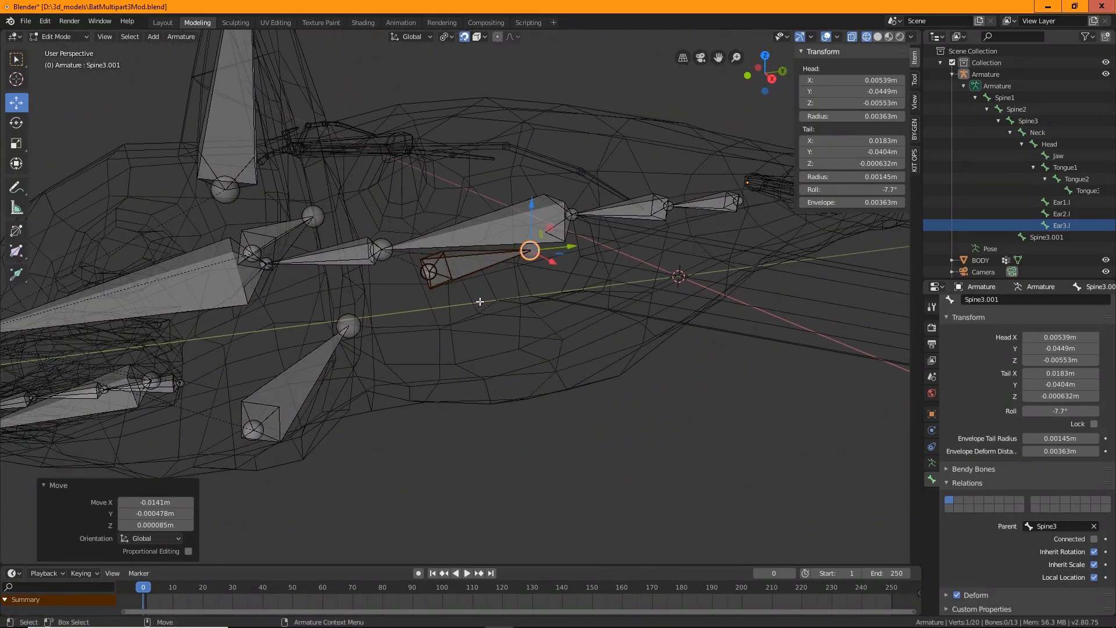
{"action": "middle_click_drag", "start_coordinate": [479, 302], "coordinate": [465, 297]}
{"action": "middle_click_drag", "start_coordinate": [502, 413], "coordinate": [479, 219]}
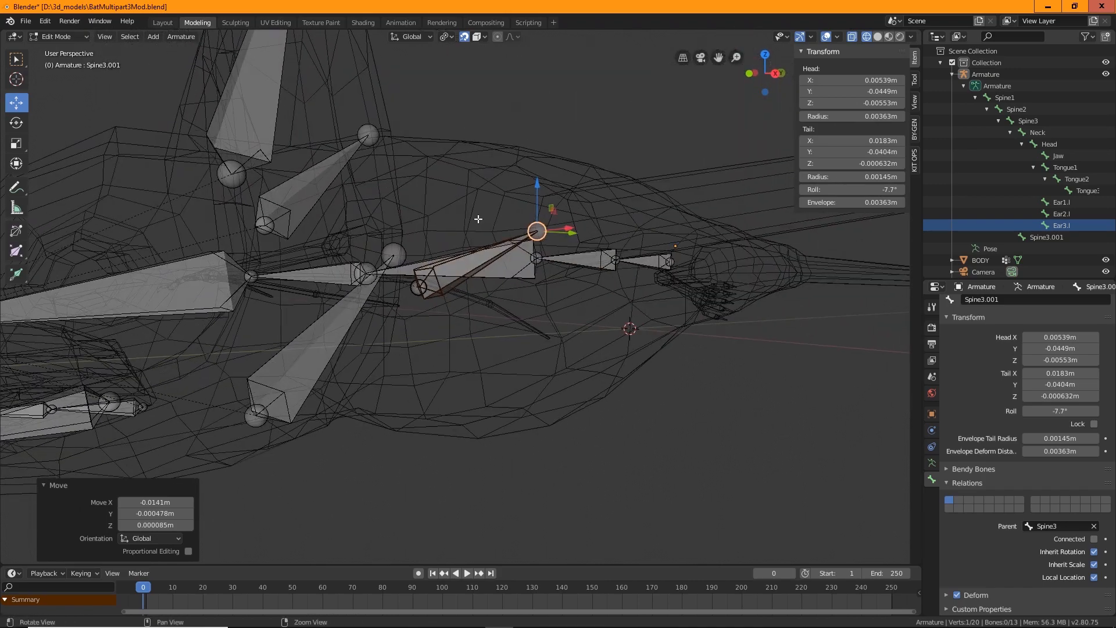
{"action": "middle_click_drag", "start_coordinate": [448, 168], "coordinate": [459, 250]}
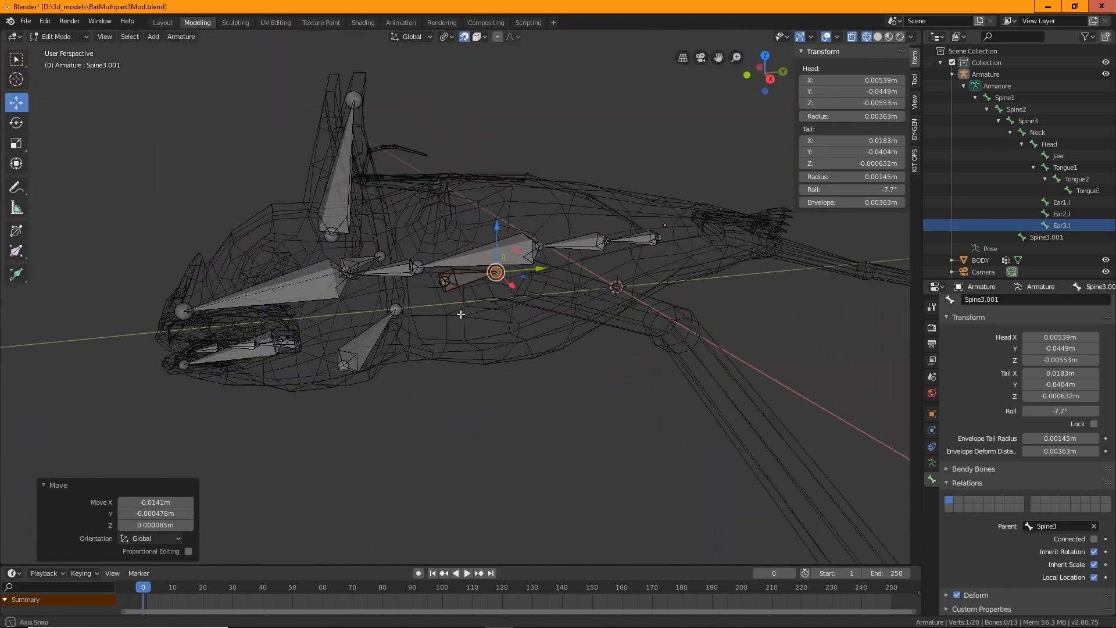
{"action": "left_click", "coordinate": [879, 37]}
{"action": "middle_click_drag", "start_coordinate": [611, 191], "coordinate": [459, 214]}
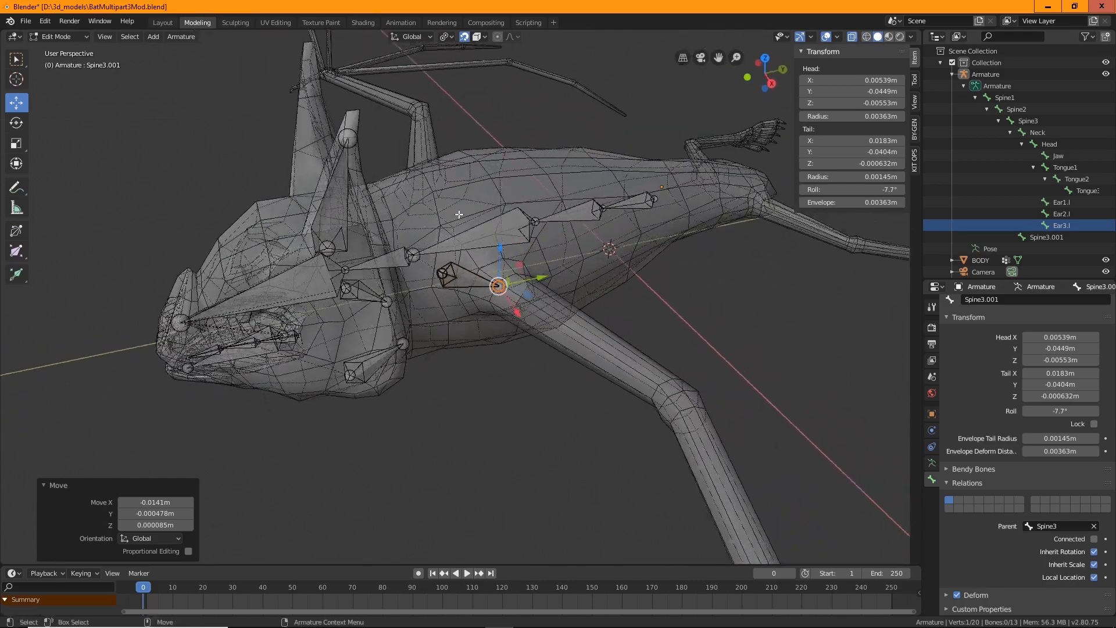
{"action": "middle_click_drag", "start_coordinate": [458, 408], "coordinate": [428, 271]}
{"action": "middle_click_drag", "start_coordinate": [427, 360], "coordinate": [487, 346]}
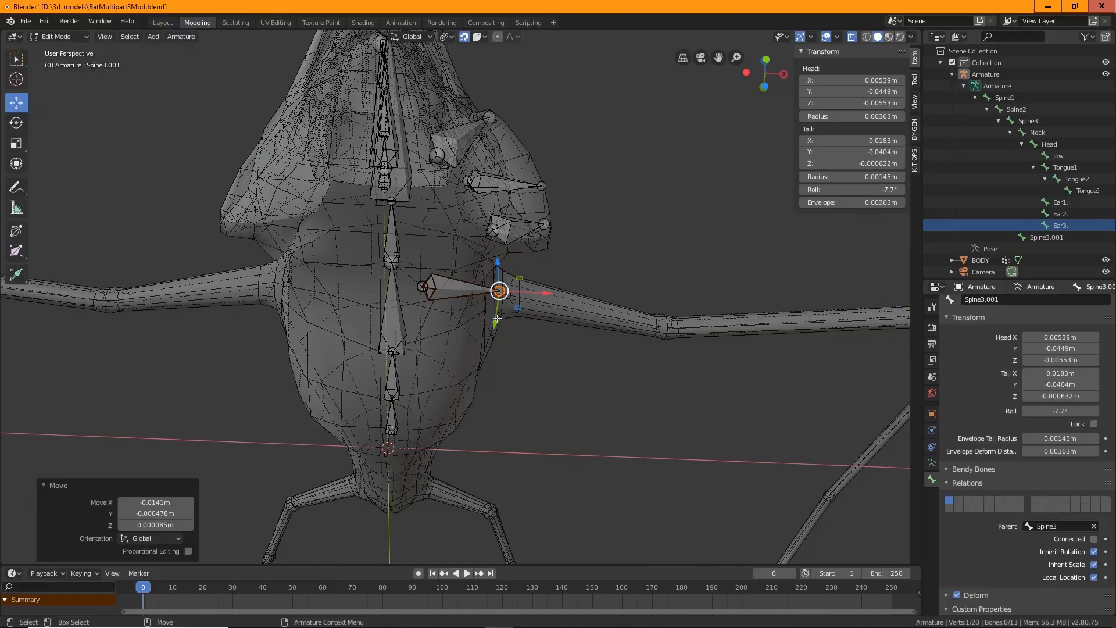
{"action": "middle_click_drag", "start_coordinate": [567, 372], "coordinate": [530, 386]}
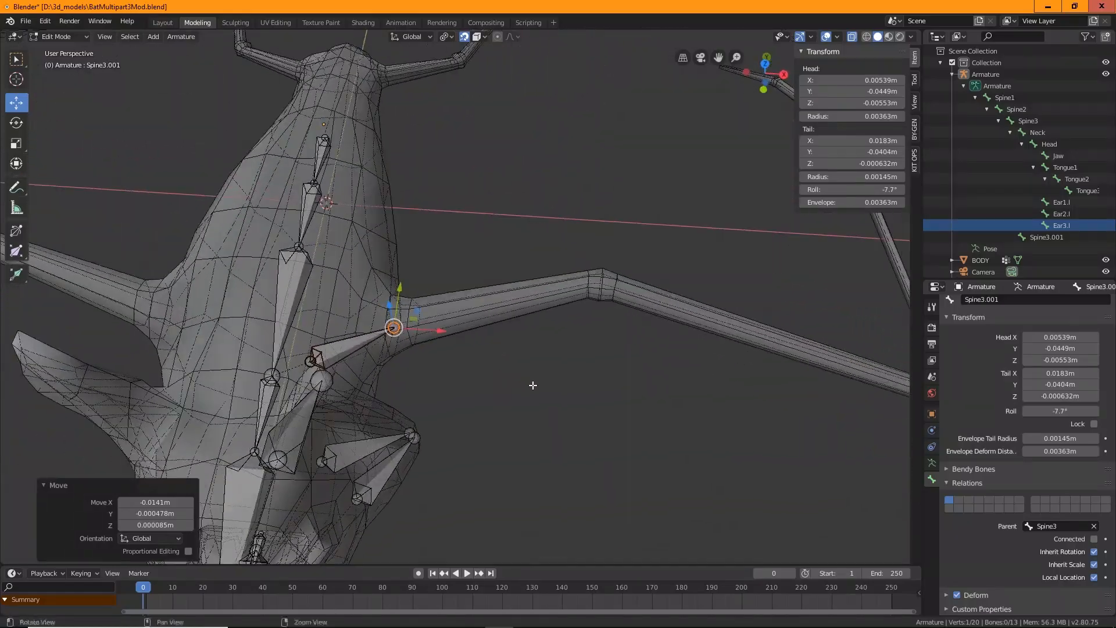
Rename the new shoulder bone clavicle.l
{"action": "double_click", "coordinate": [1049, 238]}
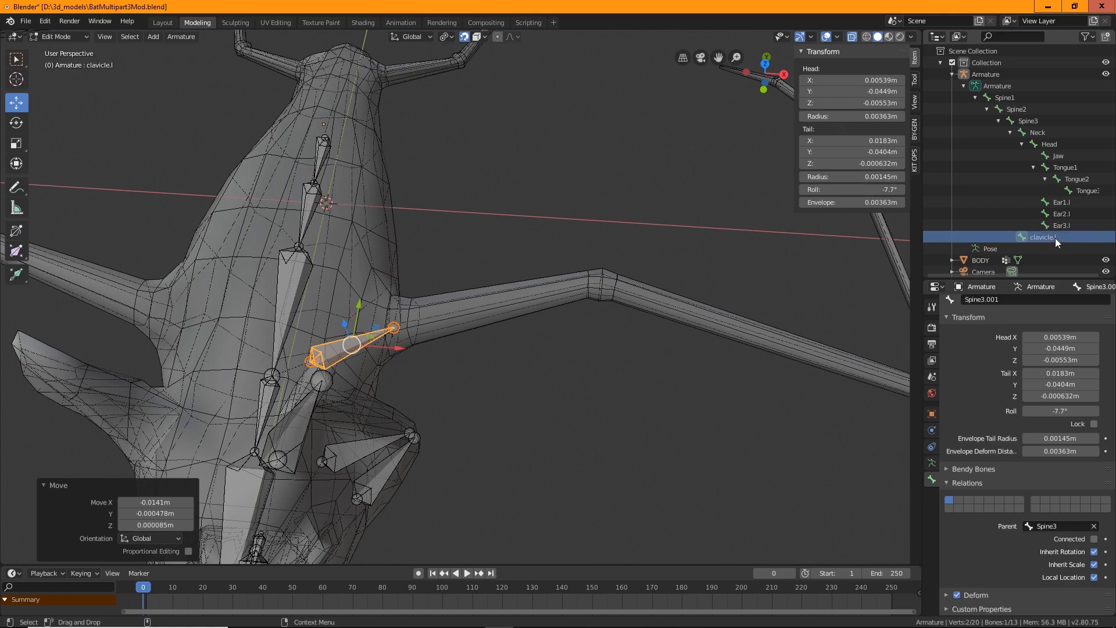
Extrude a new bone from the clavicle.l tail out toward the wing arm
{"action": "middle_click_drag", "start_coordinate": [589, 464], "coordinate": [563, 401]}
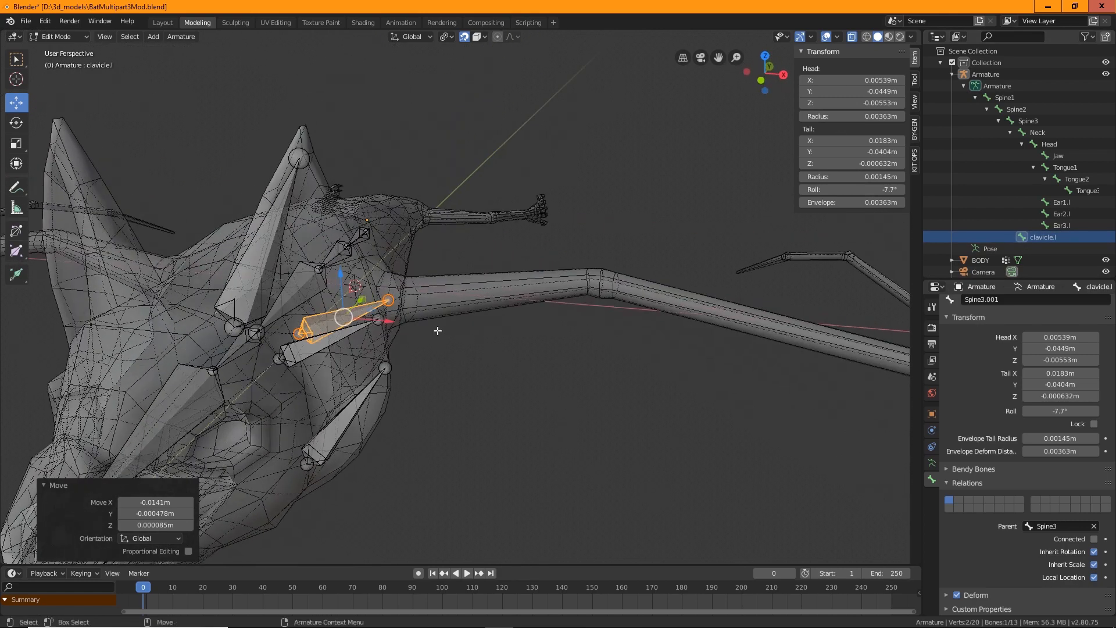
{"action": "left_click", "coordinate": [394, 300]}
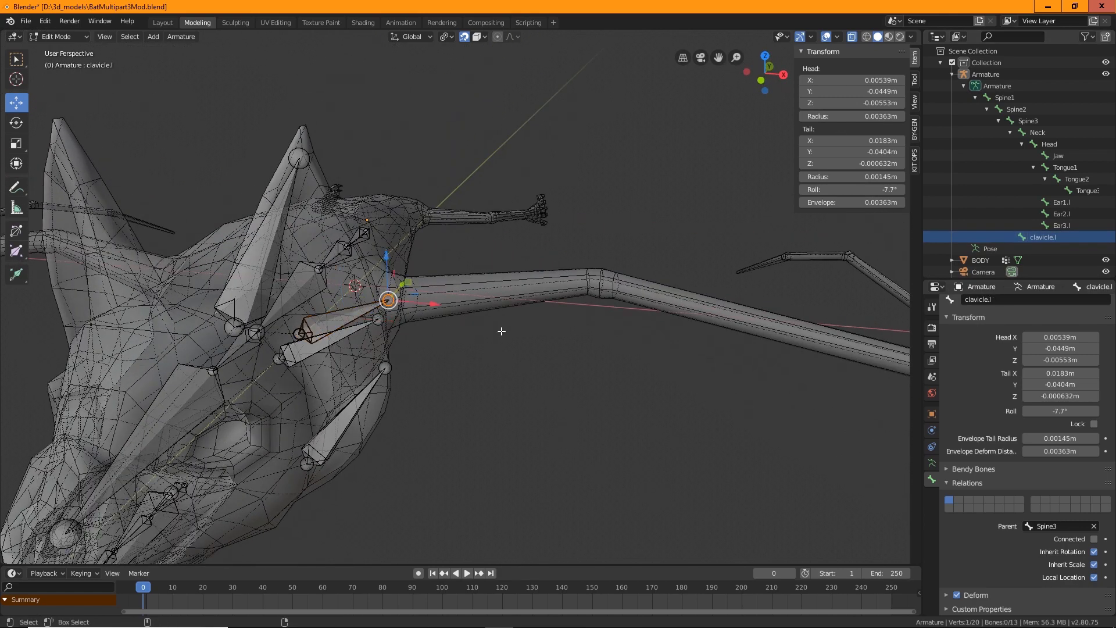
{"action": "key", "text": "ctrl+e"}
{"action": "left_click_drag", "start_coordinate": [450, 276], "coordinate": [533, 246]}
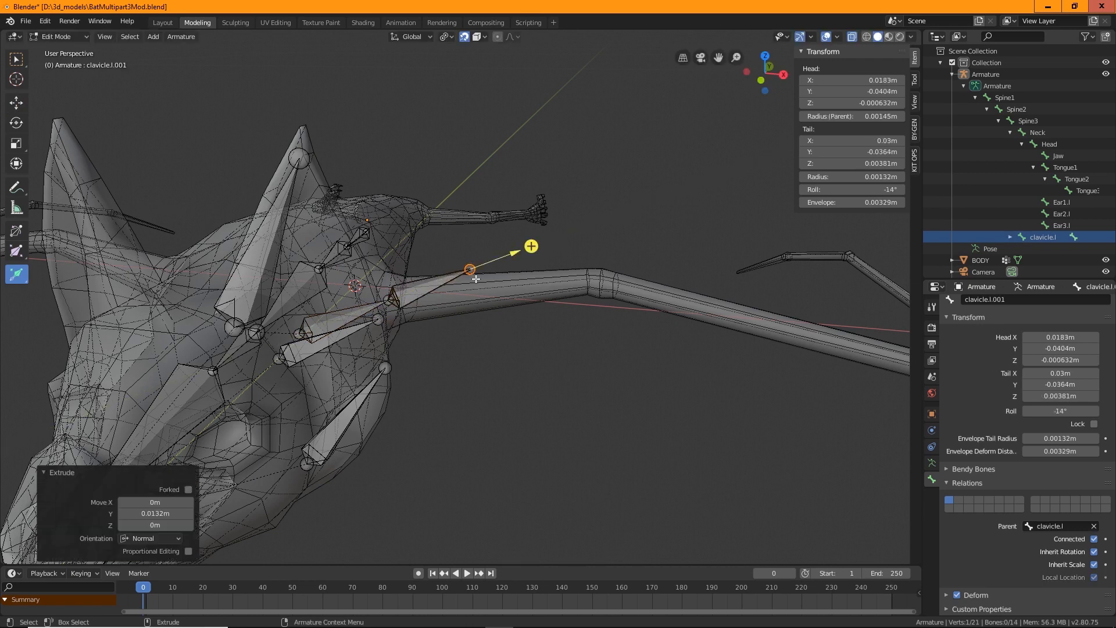
Move the new bone's tail outward along the wing arm to the first joint
{"action": "key", "text": "w"}
{"action": "left_click_drag", "start_coordinate": [470, 269], "coordinate": [603, 283]}
{"action": "middle_click_drag", "start_coordinate": [637, 332], "coordinate": [494, 209]}
{"action": "left_click", "coordinate": [480, 36]}
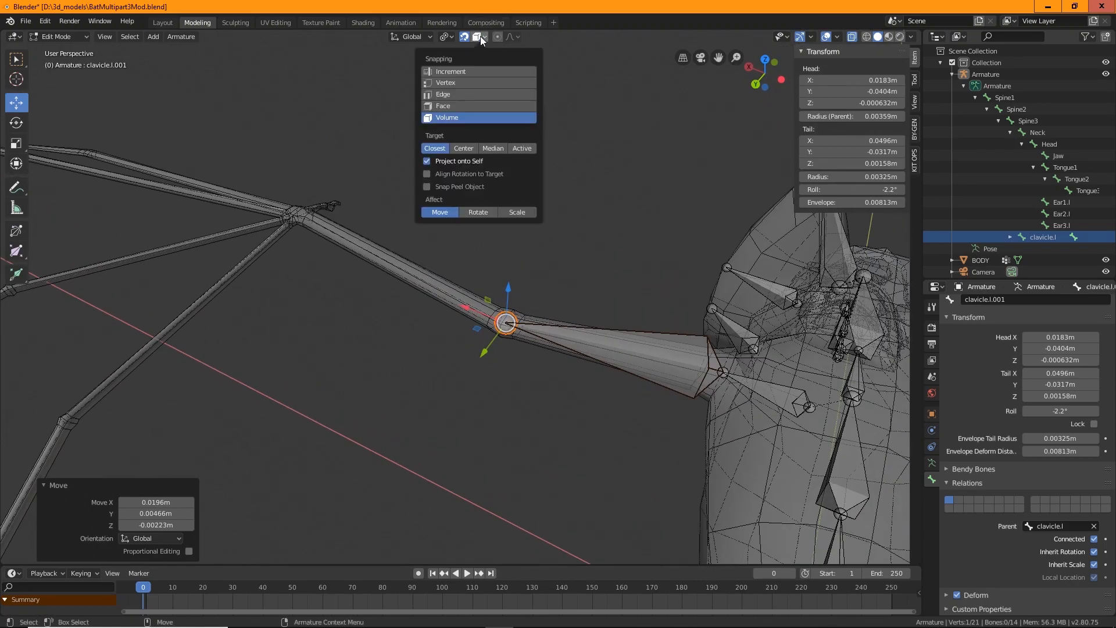
{"action": "left_click", "coordinate": [553, 413]}
{"action": "middle_click_drag", "start_coordinate": [553, 413], "coordinate": [597, 356]}
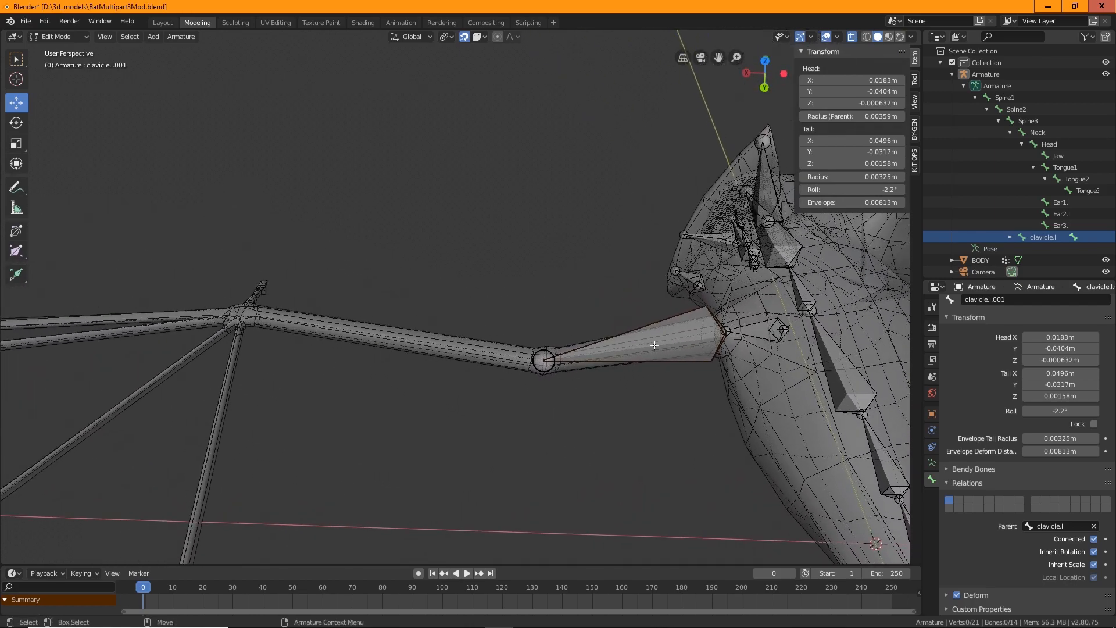
Extrude a third bone from the arm joint and move its tail along the forearm to the wrist joint
{"action": "left_click", "coordinate": [543, 358]}
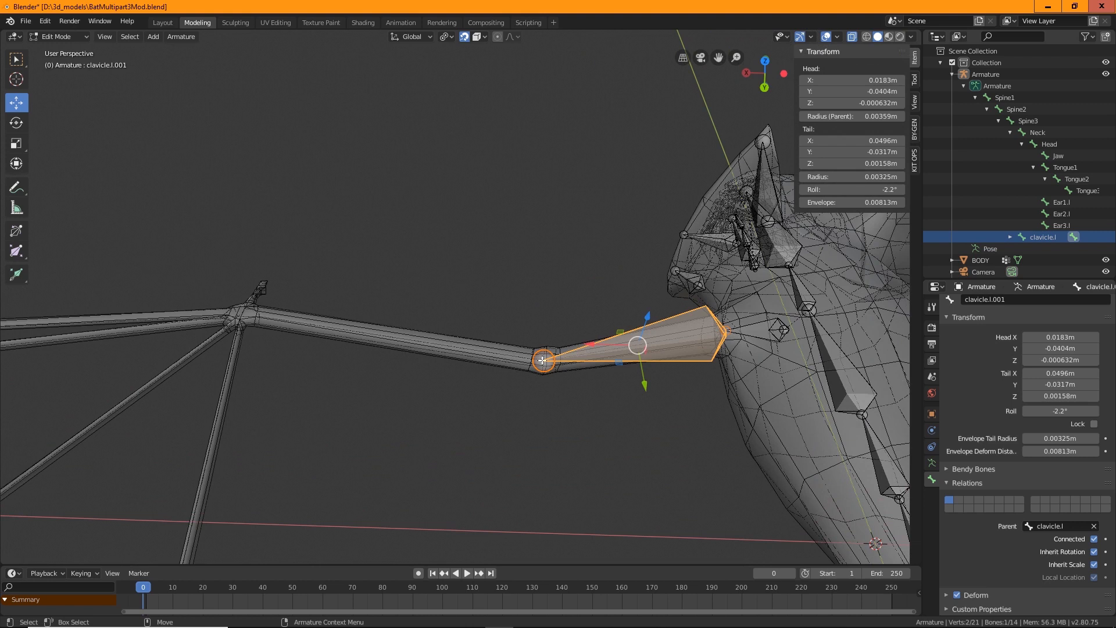
{"action": "left_click", "coordinate": [542, 362]}
{"action": "key", "text": "ctrl+e"}
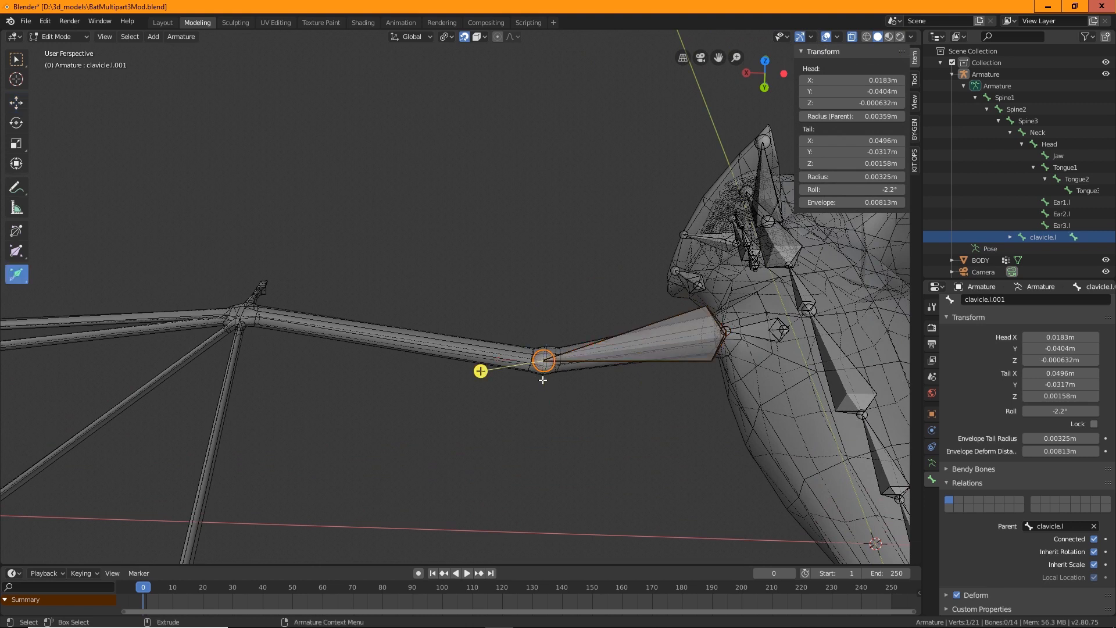
{"action": "left_click_drag", "start_coordinate": [492, 371], "coordinate": [242, 312]}
{"action": "key", "text": "shift+space"}
{"action": "key", "text": "g"}
{"action": "middle_click_drag", "start_coordinate": [242, 311], "coordinate": [422, 329]}
{"action": "left_click_drag", "start_coordinate": [421, 329], "coordinate": [535, 332], "text": "alt"}
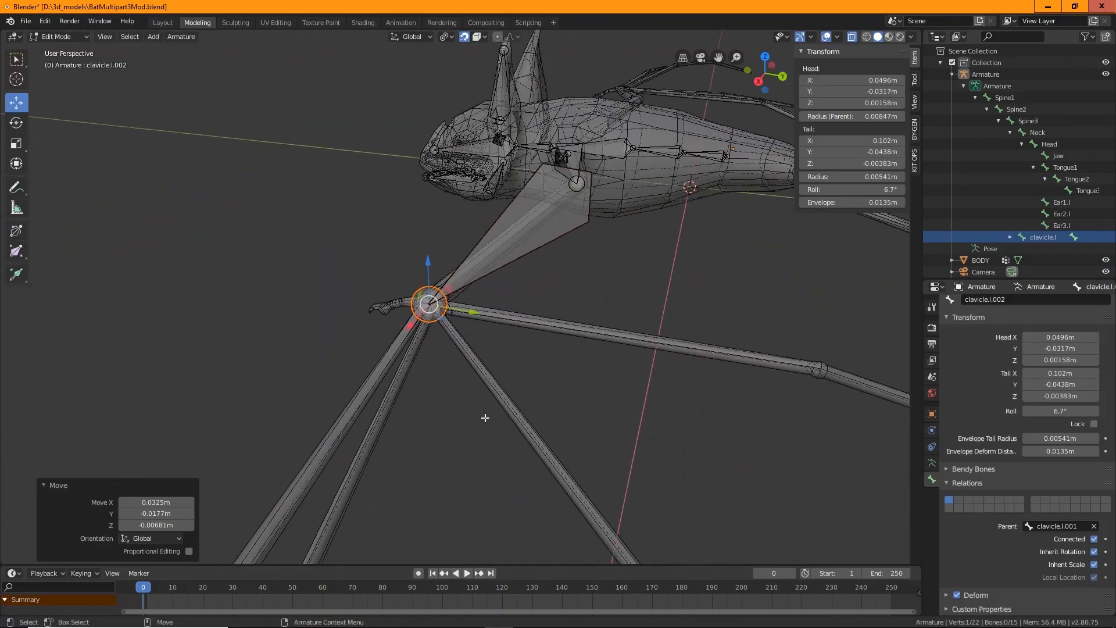
Orbit and zoom around the wrist joint to inspect where the new bone ends
{"action": "left_click_drag", "start_coordinate": [485, 418], "coordinate": [502, 308], "text": "alt"}
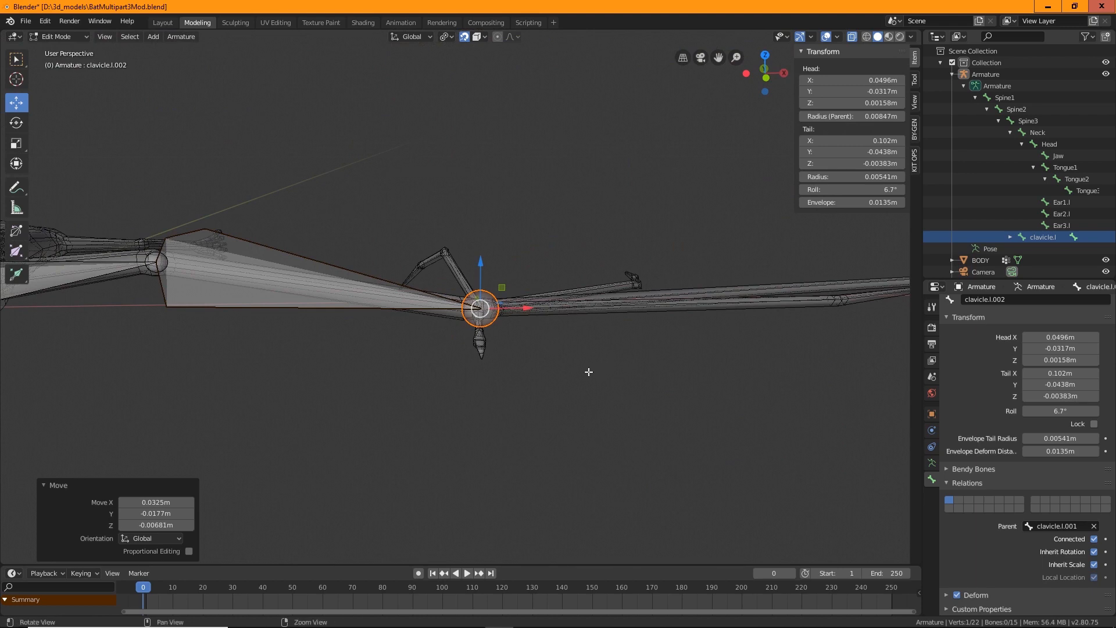
{"action": "left_click_drag", "start_coordinate": [589, 372], "coordinate": [586, 436], "text": "alt"}
{"action": "scroll", "coordinate": [585, 433], "scroll_direction": "up", "scroll_amount": 2}
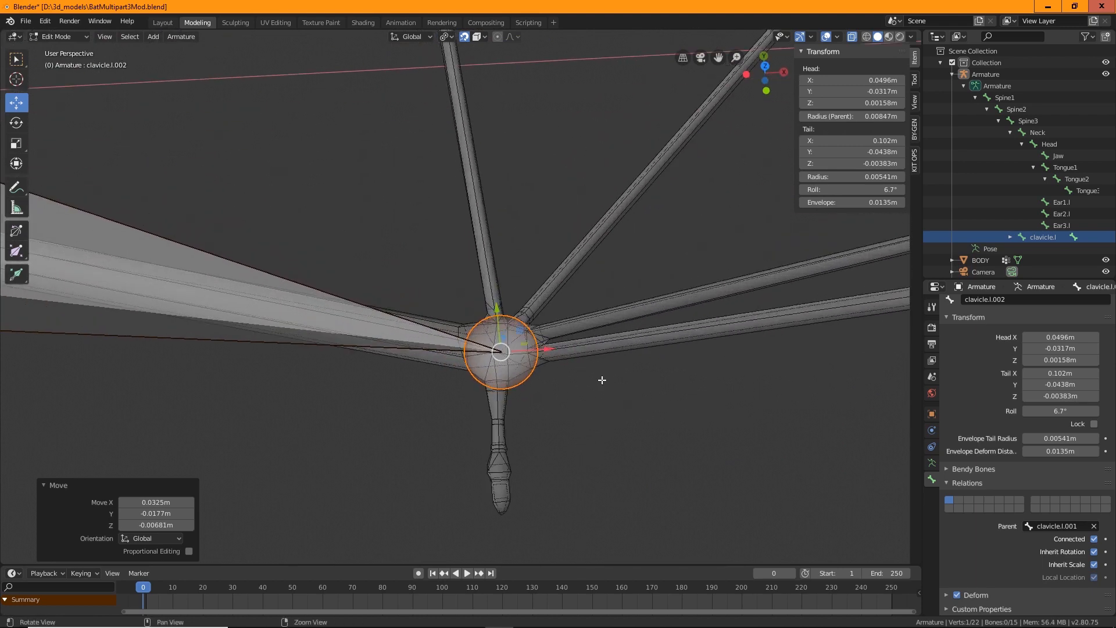
{"action": "mouse_move", "coordinate": [602, 380]}
{"action": "left_mouse_down", "text": "alt"}
{"action": "mouse_move", "coordinate": [543, 417]}
{"action": "mouse_move", "coordinate": [571, 429]}
{"action": "mouse_move", "coordinate": [528, 401]}
{"action": "mouse_move", "coordinate": [603, 361]}
{"action": "left_mouse_up", "text": "alt"}
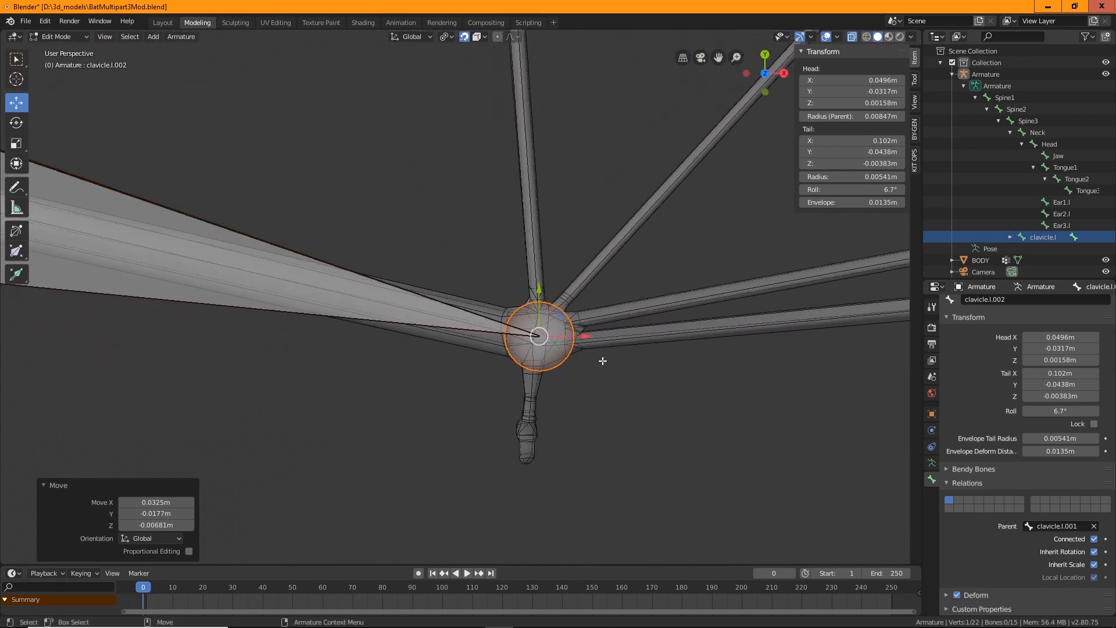
{"action": "scroll", "coordinate": [607, 400], "scroll_direction": "up", "scroll_amount": 2}
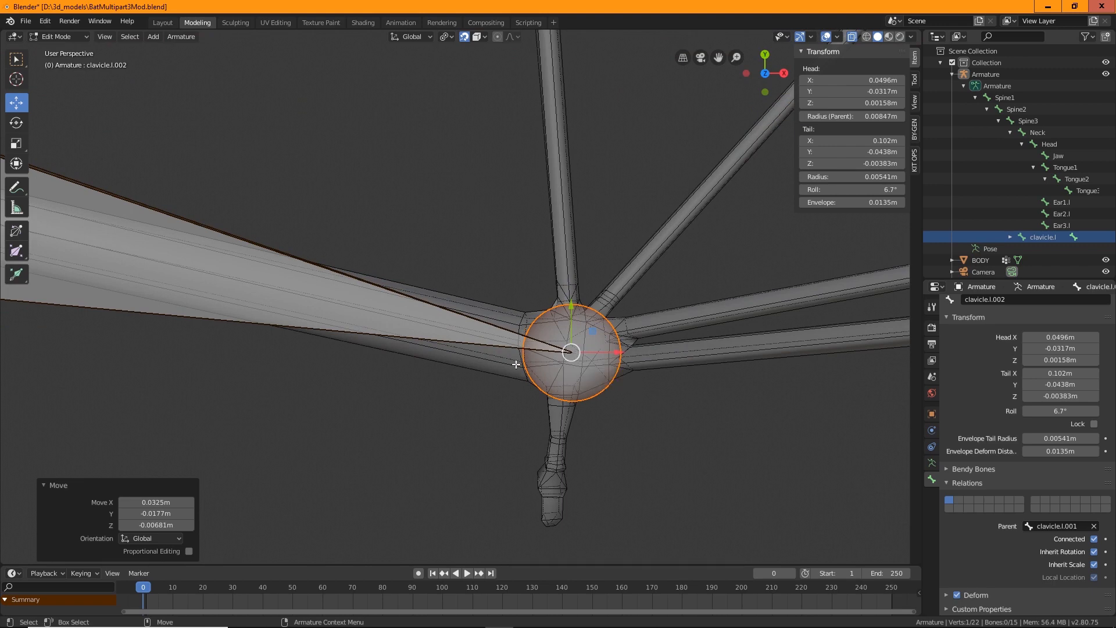
{"action": "middle_click_drag", "start_coordinate": [575, 492], "coordinate": [588, 359]}
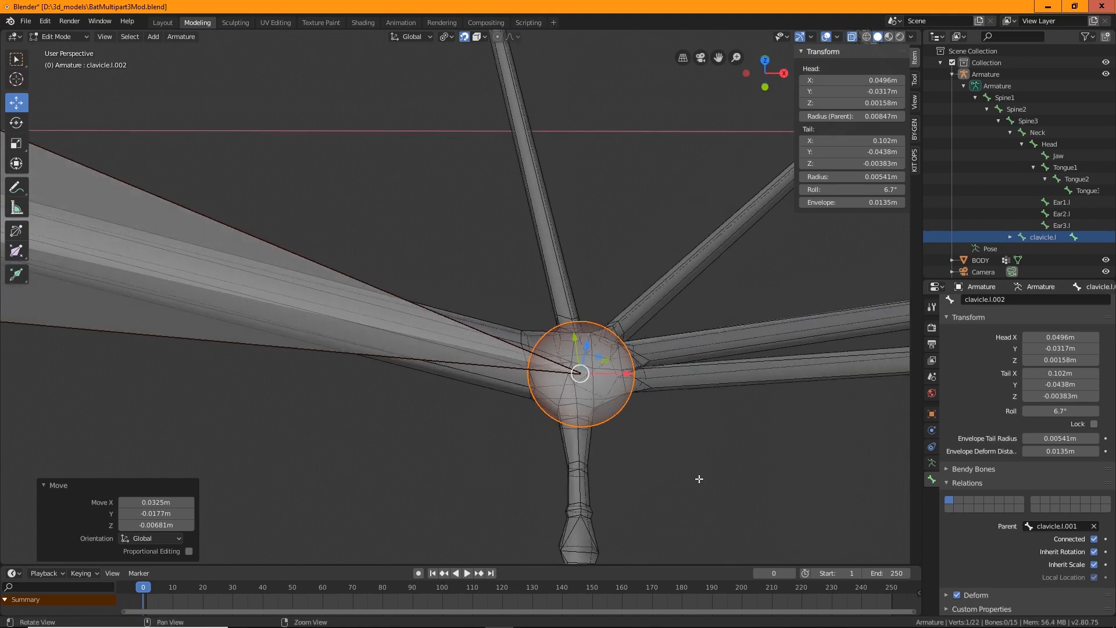
{"action": "middle_click_drag", "start_coordinate": [699, 479], "coordinate": [482, 358]}
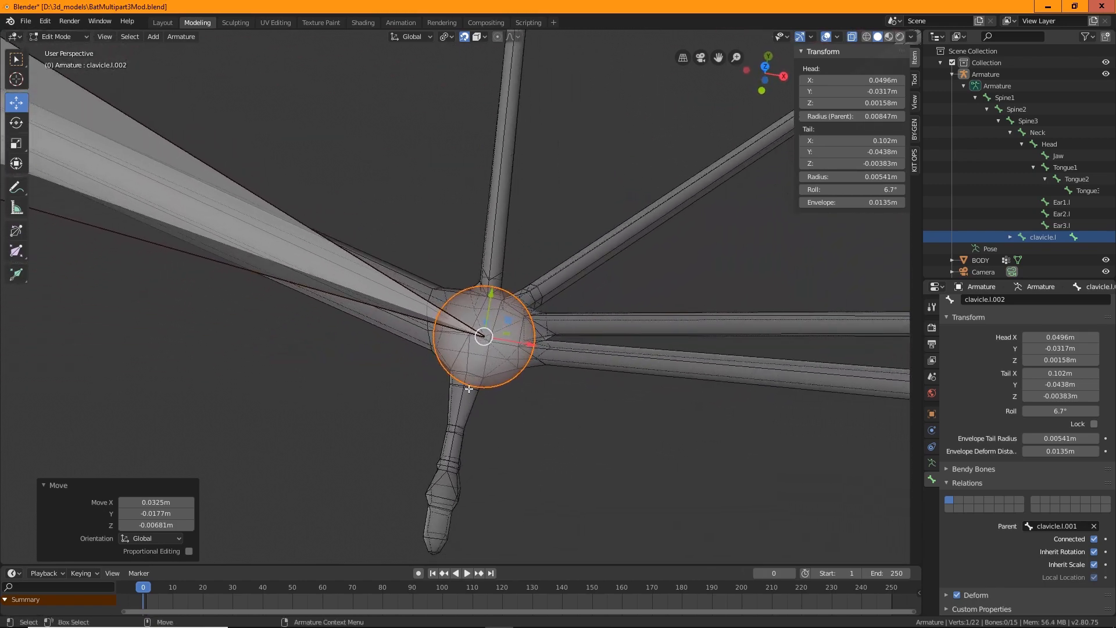
{"action": "middle_click_drag", "start_coordinate": [570, 478], "coordinate": [563, 413]}
Extrude a small bone from the wrist joint's tail
{"action": "key", "text": "e"}
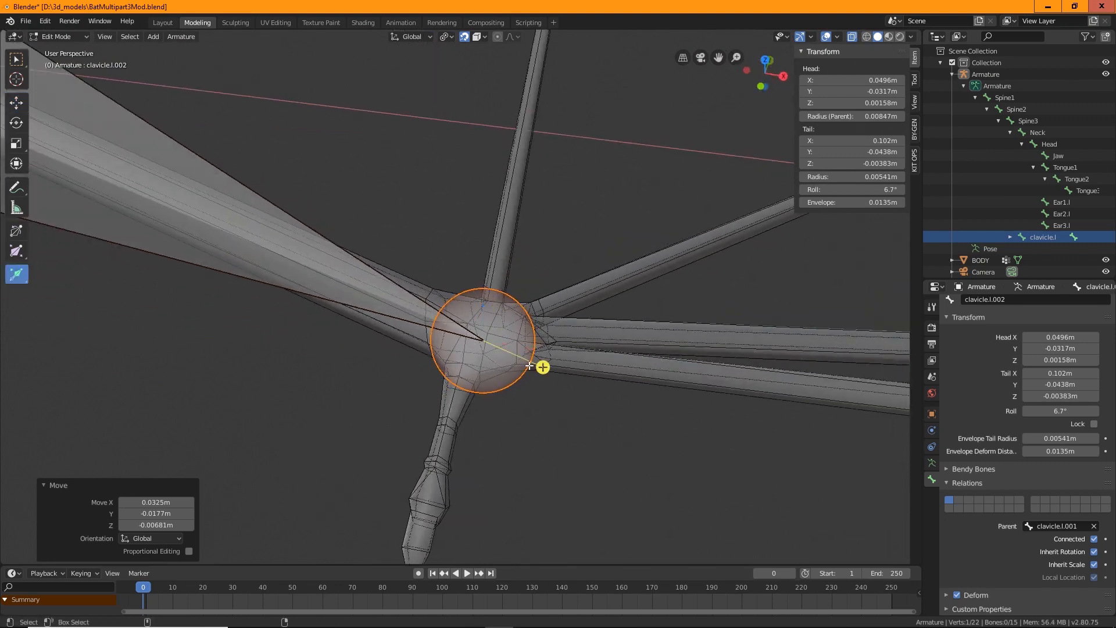
{"action": "left_click_drag", "start_coordinate": [543, 368], "coordinate": [599, 391]}
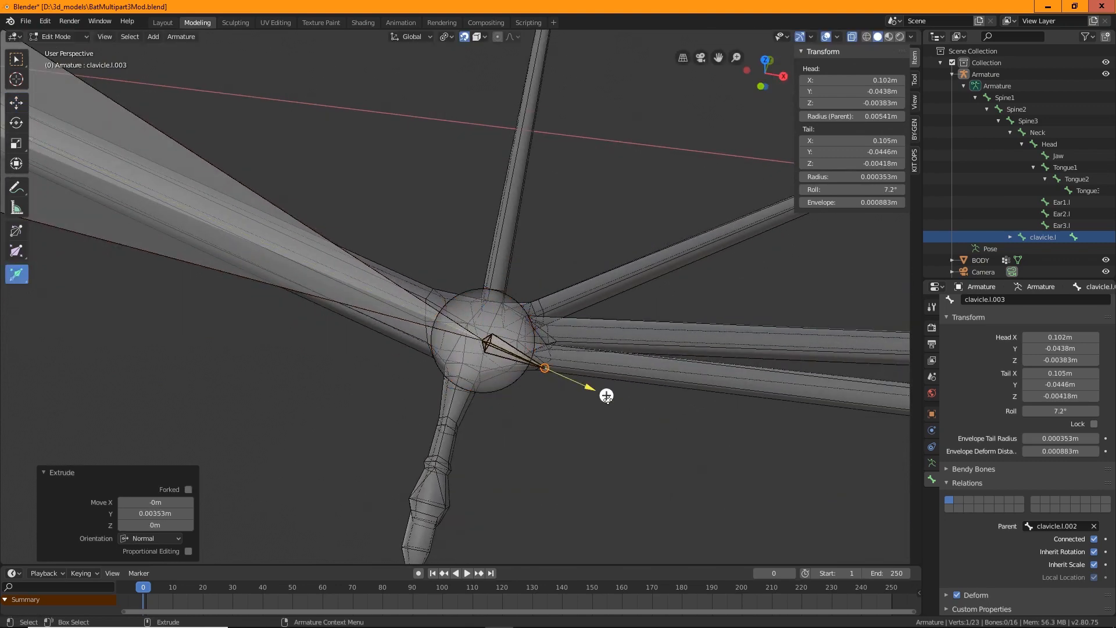
{"action": "middle_click_drag", "start_coordinate": [598, 391], "coordinate": [604, 402]}
{"action": "middle_click_drag", "start_coordinate": [436, 322], "coordinate": [438, 323]}
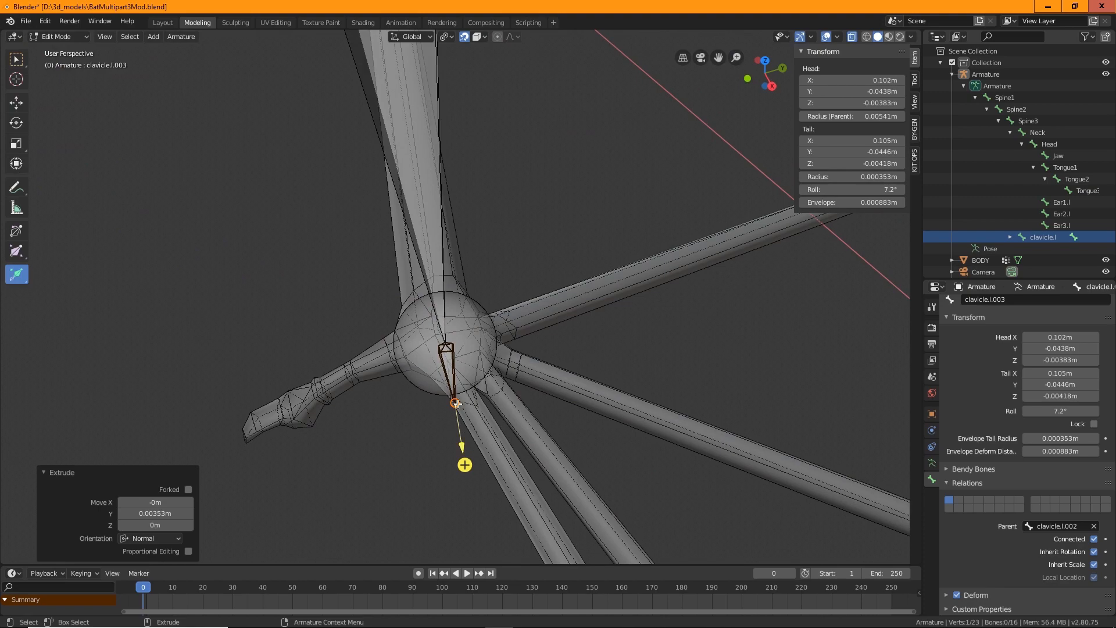
Move the small bone's tail down into the thumb digit below the wrist
{"action": "key", "text": "g"}
{"action": "left_click_drag", "start_coordinate": [457, 405], "coordinate": [349, 373]}
{"action": "middle_click_drag", "start_coordinate": [349, 373], "coordinate": [525, 277]}
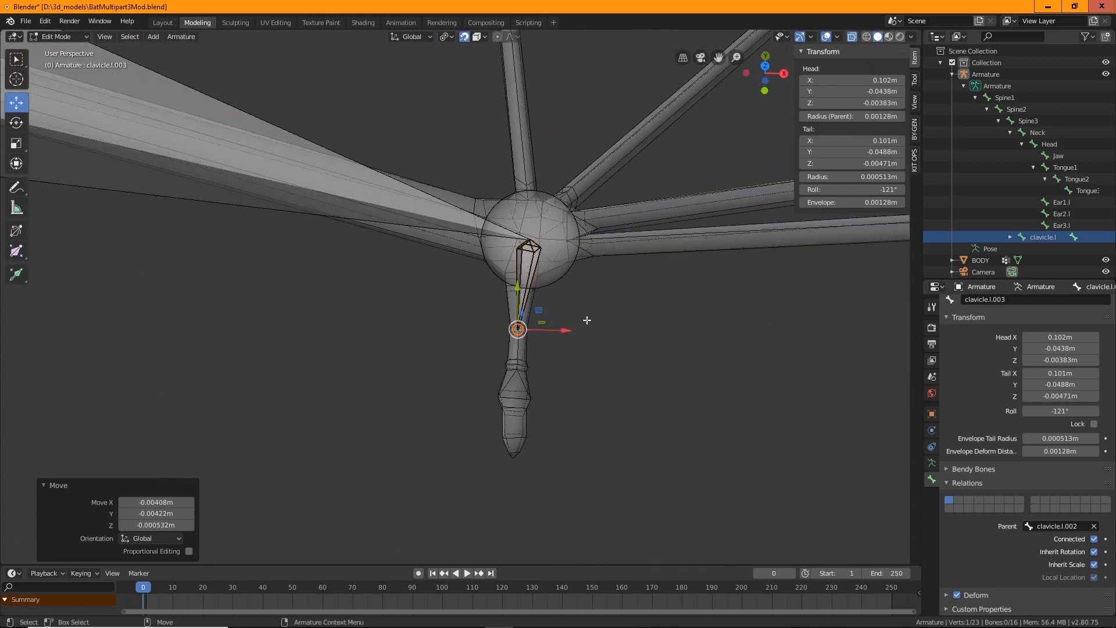
{"action": "scroll", "coordinate": [587, 320], "scroll_direction": "up", "scroll_amount": 3}
{"action": "middle_click_drag", "start_coordinate": [635, 244], "coordinate": [513, 312], "text": "shift"}
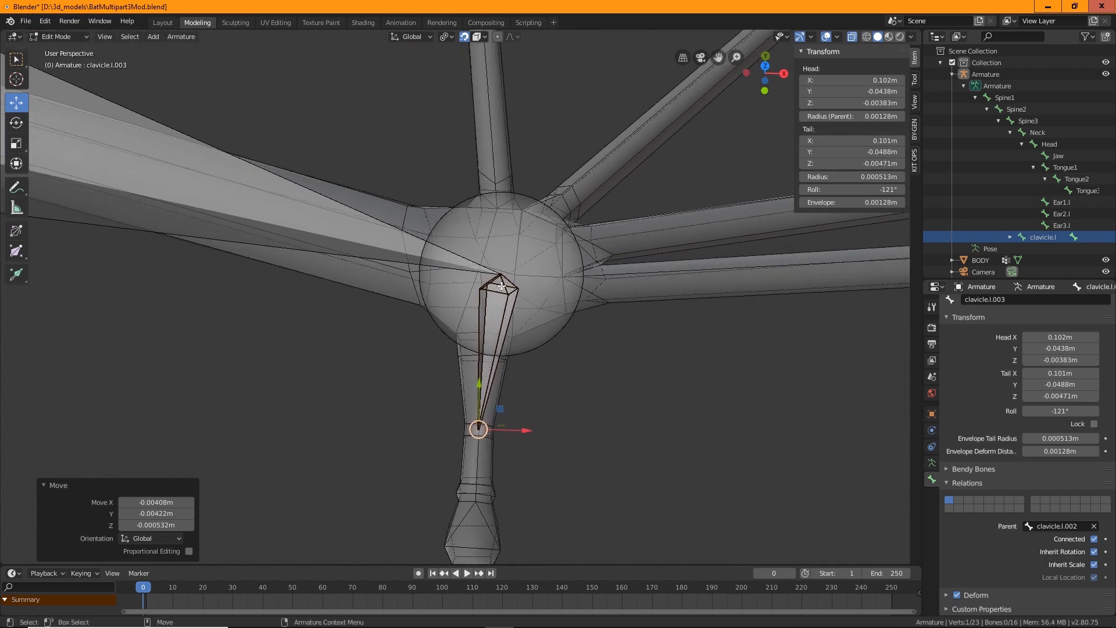
Turn off Connected for the small thumb bone and shift it down into the thumb
{"action": "left_click", "coordinate": [517, 294]}
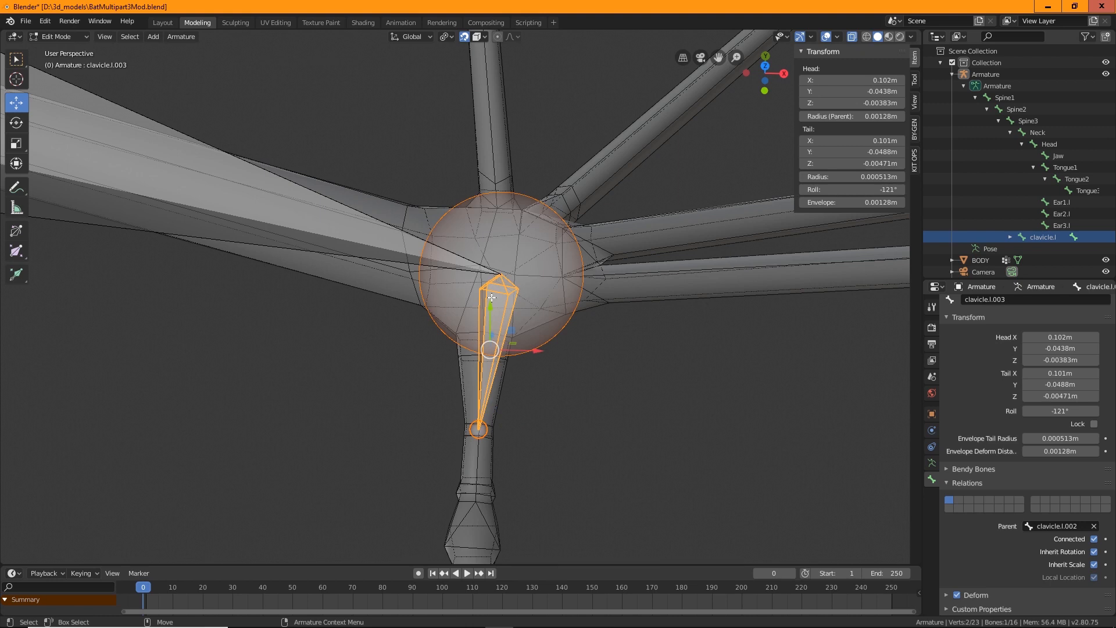
{"action": "left_click", "coordinate": [1094, 539]}
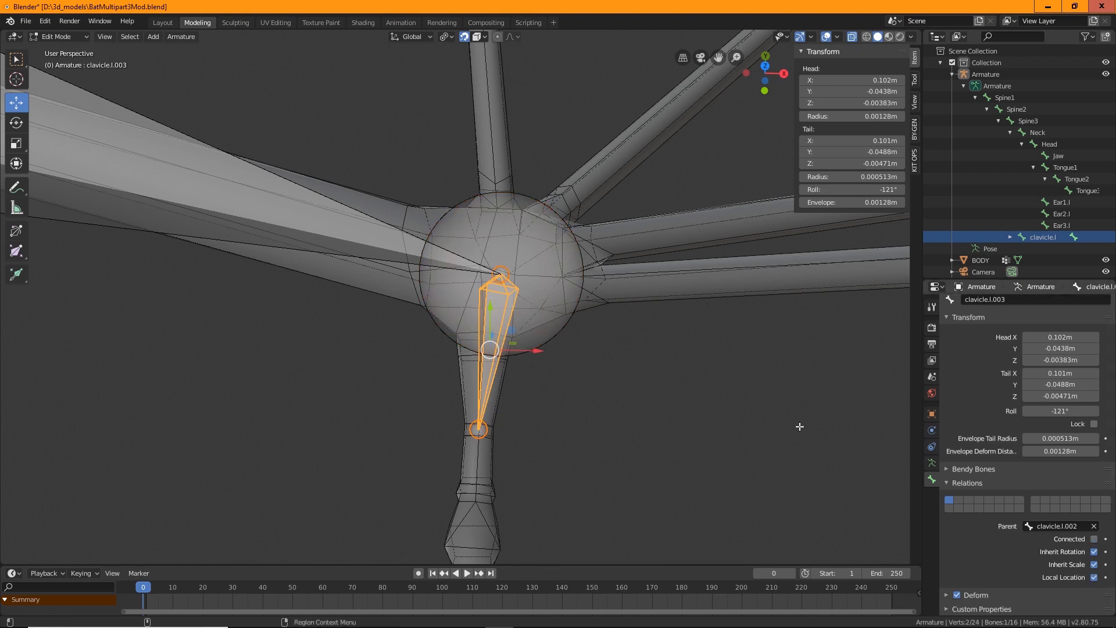
{"action": "mouse_move", "coordinate": [488, 309]}
{"action": "left_mouse_down"}
{"action": "mouse_move", "coordinate": [490, 328]}
{"action": "mouse_move", "coordinate": [492, 308]}
{"action": "left_mouse_up"}
{"action": "left_click", "coordinate": [503, 303]}
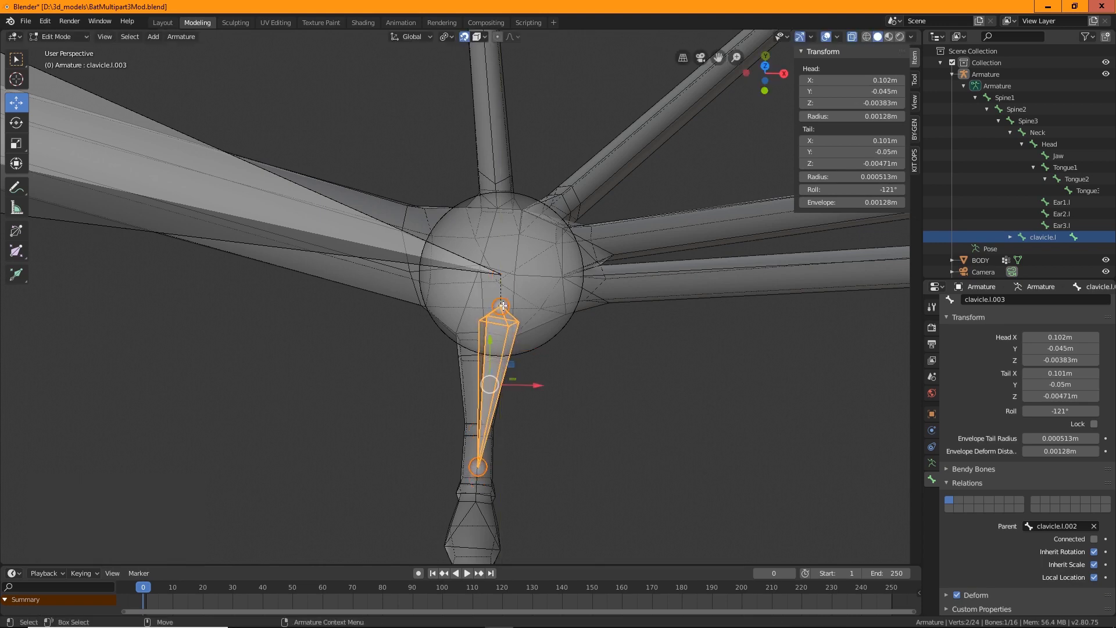
Move the thumb bone's tail slightly so it sits inside the thumb digit
{"action": "left_click", "coordinate": [499, 305]}
{"action": "left_click", "coordinate": [510, 309]}
{"action": "left_click_drag", "start_coordinate": [505, 303], "coordinate": [488, 326]}
{"action": "middle_click_drag", "start_coordinate": [488, 326], "coordinate": [310, 386]}
{"action": "left_click", "coordinate": [311, 386]}
{"action": "left_click_drag", "start_coordinate": [311, 386], "coordinate": [351, 386]}
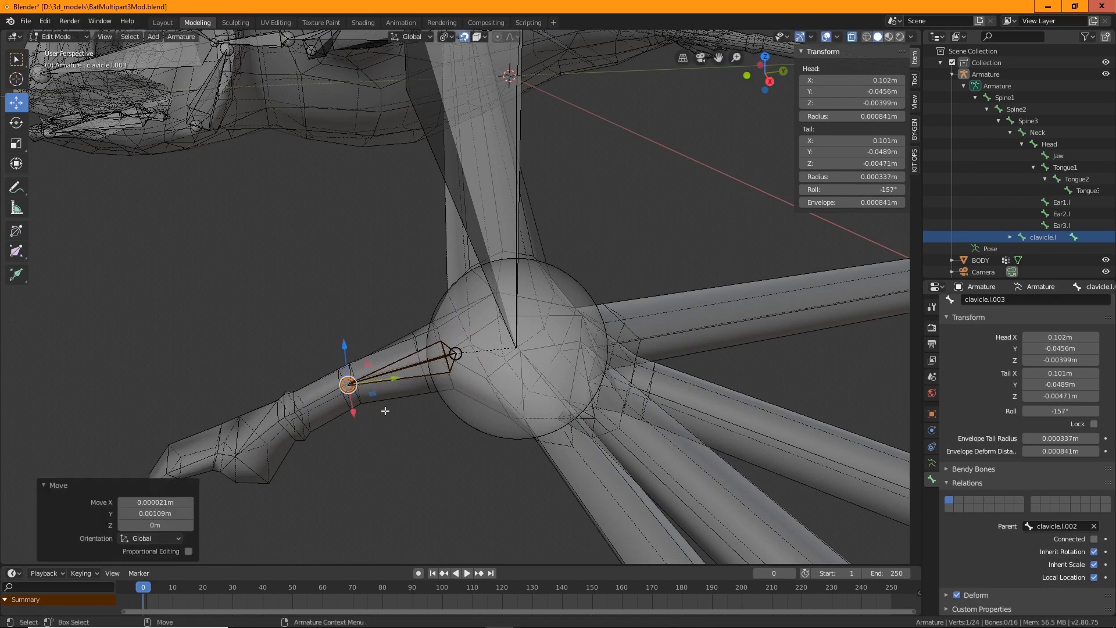
{"action": "middle_click_drag", "start_coordinate": [350, 386], "coordinate": [541, 315]}
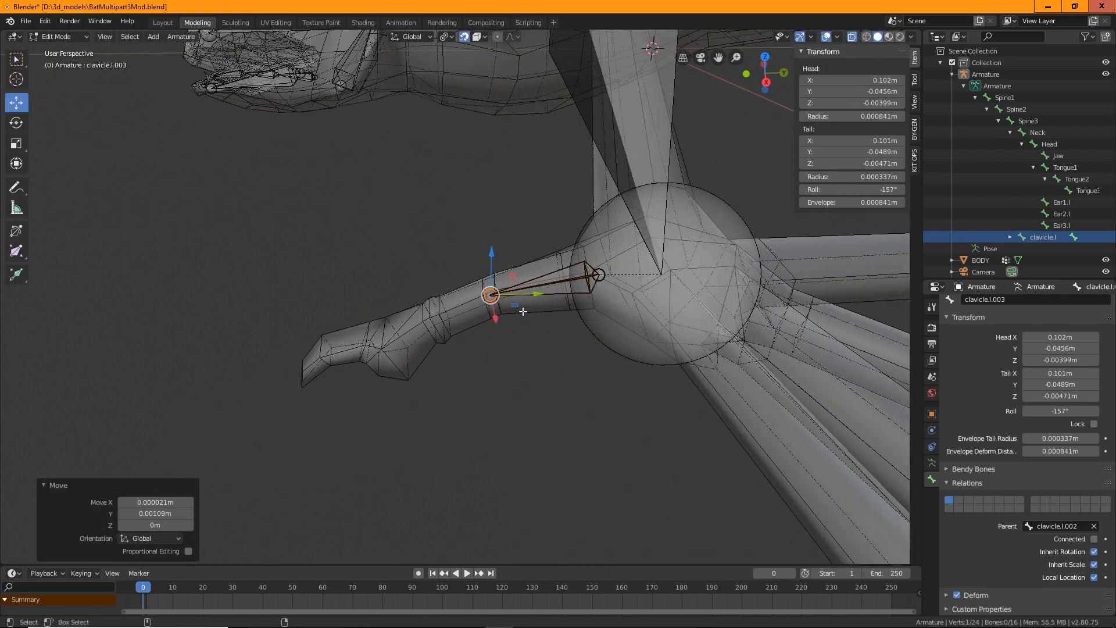
Extrude a second bone from the thumb bone's tail and move its tail further down into the thumb
{"action": "key", "text": "shift+space"}
{"action": "key", "text": "e"}
{"action": "left_click_drag", "start_coordinate": [424, 304], "coordinate": [362, 320]}
{"action": "key", "text": "shift+space"}
{"action": "key", "text": "g"}
{"action": "middle_click_drag", "start_coordinate": [400, 310], "coordinate": [429, 331]}
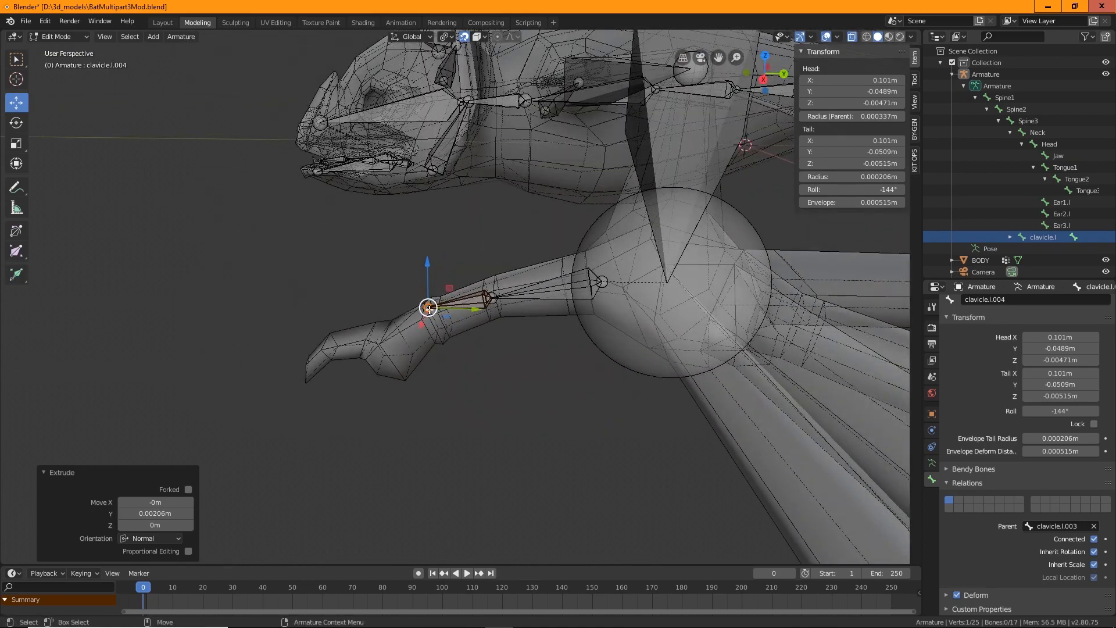
{"action": "left_click_drag", "start_coordinate": [429, 309], "coordinate": [393, 350]}
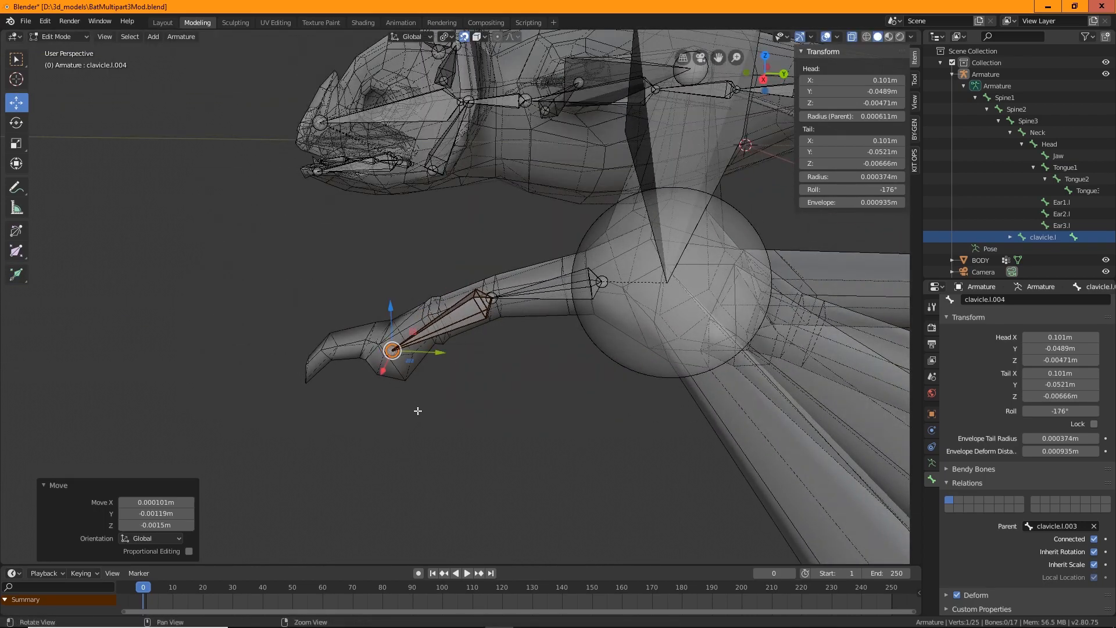
Subdivide the second thumb bone into two bones with one cut
{"action": "middle_click_drag", "start_coordinate": [417, 410], "coordinate": [560, 466]}
{"action": "left_click_drag", "start_coordinate": [456, 391], "coordinate": [455, 390]}
{"action": "middle_click_drag", "start_coordinate": [573, 401], "coordinate": [581, 403]}
{"action": "middle_click_drag", "start_coordinate": [536, 318], "coordinate": [495, 399]}
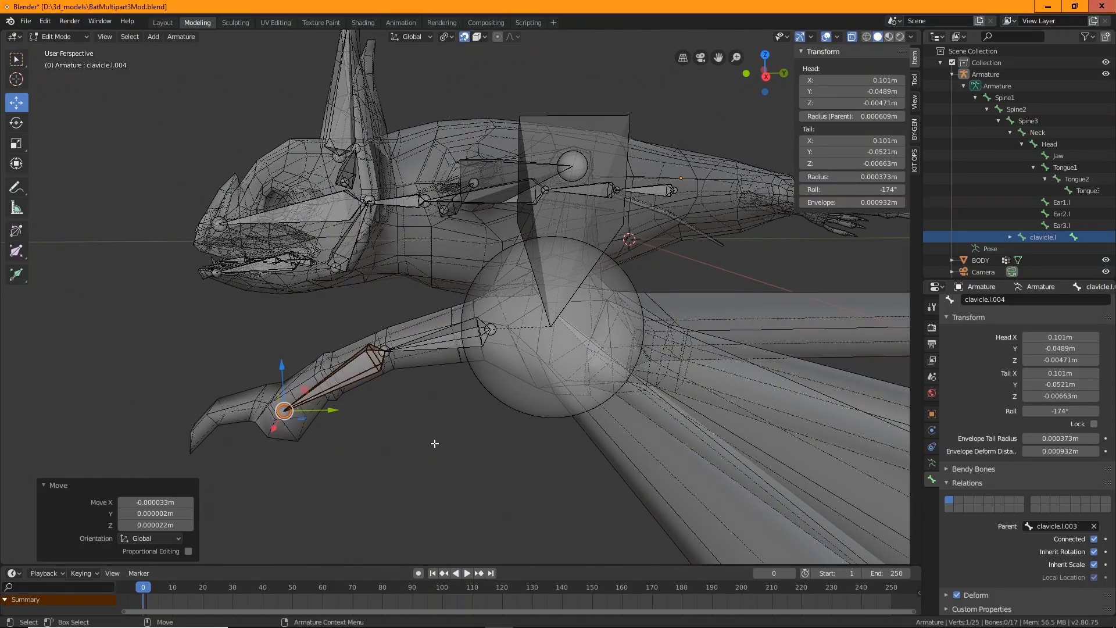
{"action": "middle_click_drag", "start_coordinate": [435, 443], "coordinate": [427, 388]}
{"action": "left_click", "coordinate": [403, 351]}
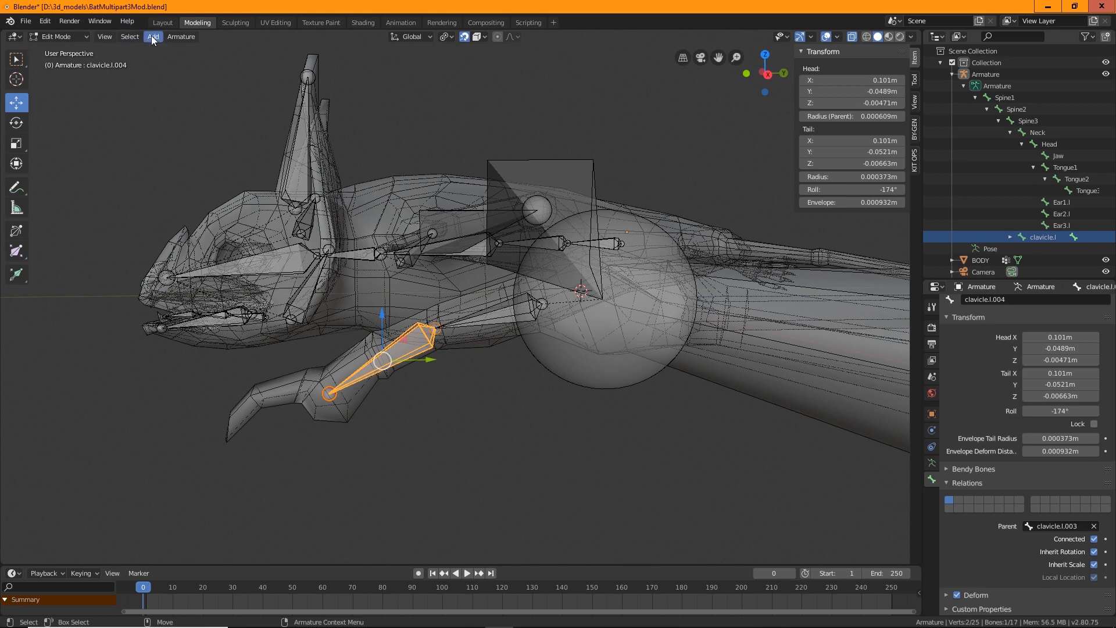
{"action": "left_click", "coordinate": [181, 37]}
{"action": "mouse_move", "coordinate": [218, 217]}
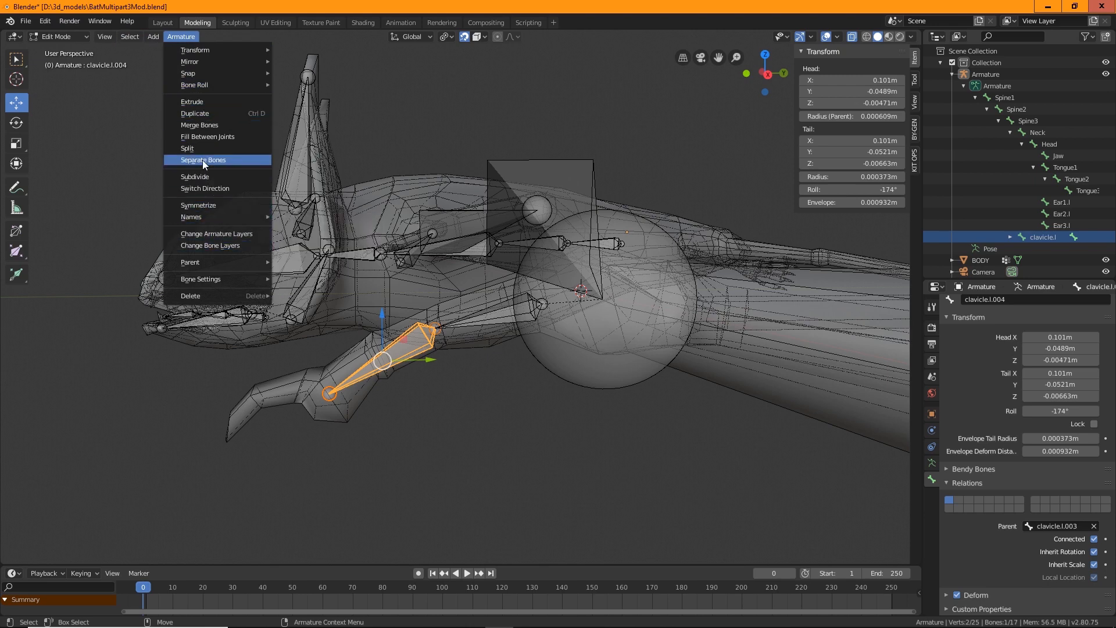
{"action": "left_click", "coordinate": [204, 177]}
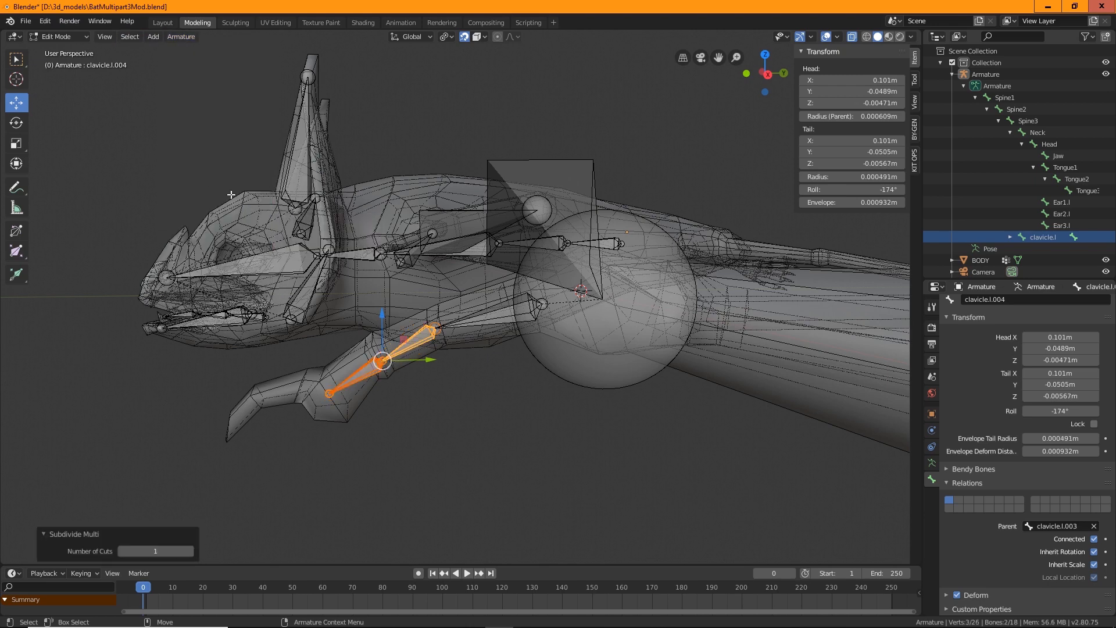
Try moving the joint between the two subdivided thumb bones, then undo the move
{"action": "middle_click_drag", "start_coordinate": [462, 467], "coordinate": [384, 356]}
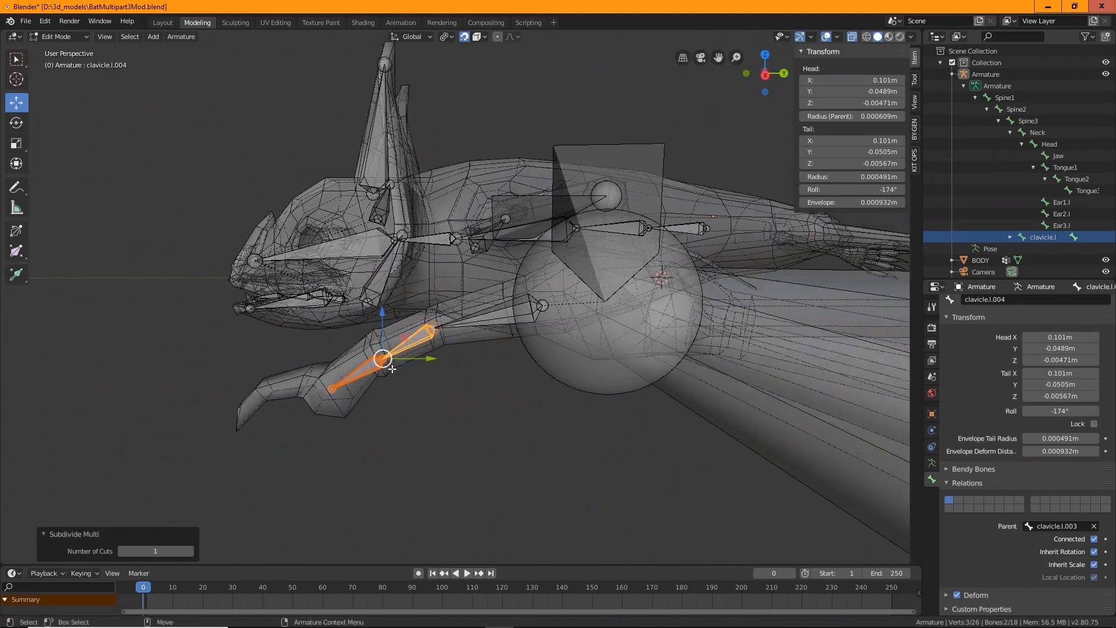
{"action": "key", "text": "g"}
{"action": "left_click", "coordinate": [382, 353]}
{"action": "key", "text": "ctrl+z"}
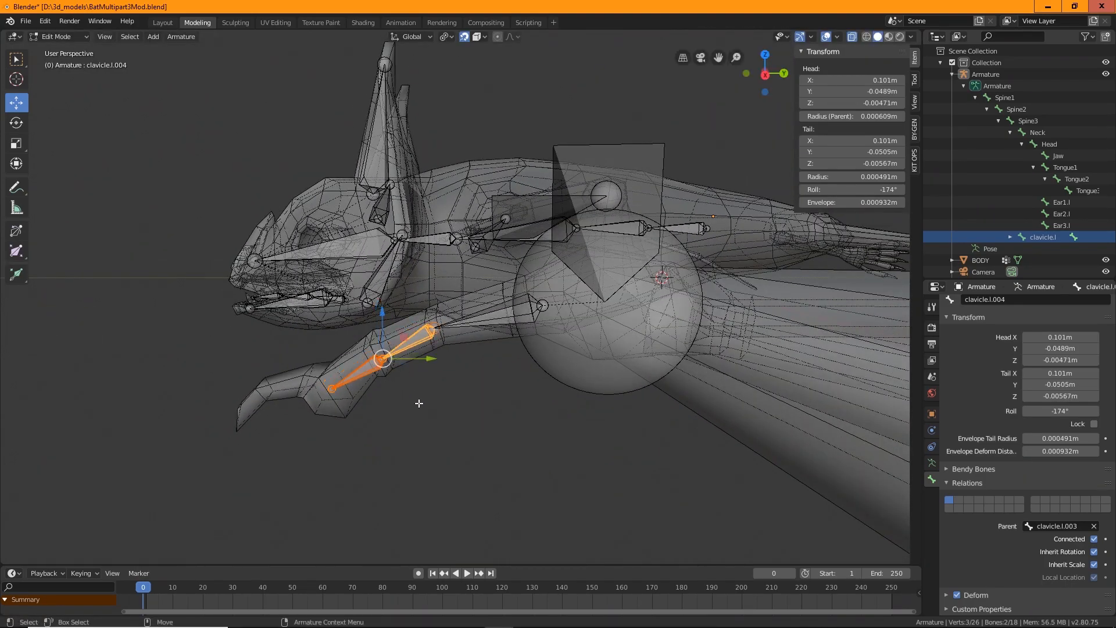
Select the joint between the subdivided thumb bones and move it slightly down into the thumb
{"action": "left_click", "coordinate": [401, 400]}
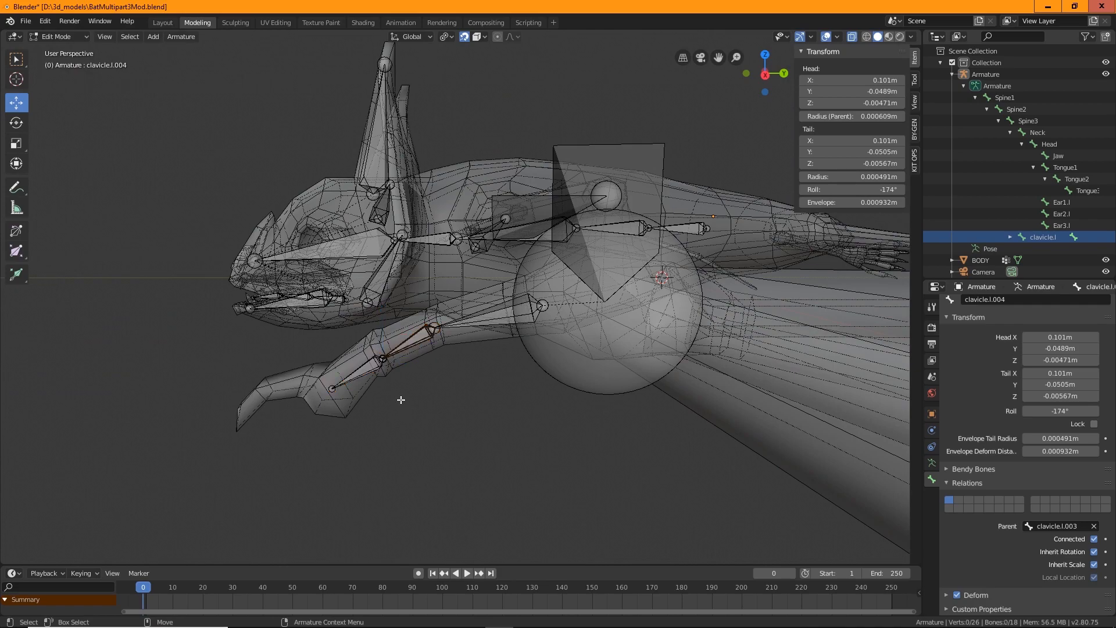
{"action": "left_click", "coordinate": [384, 357]}
{"action": "key", "text": "g"}
{"action": "left_click", "coordinate": [385, 367]}
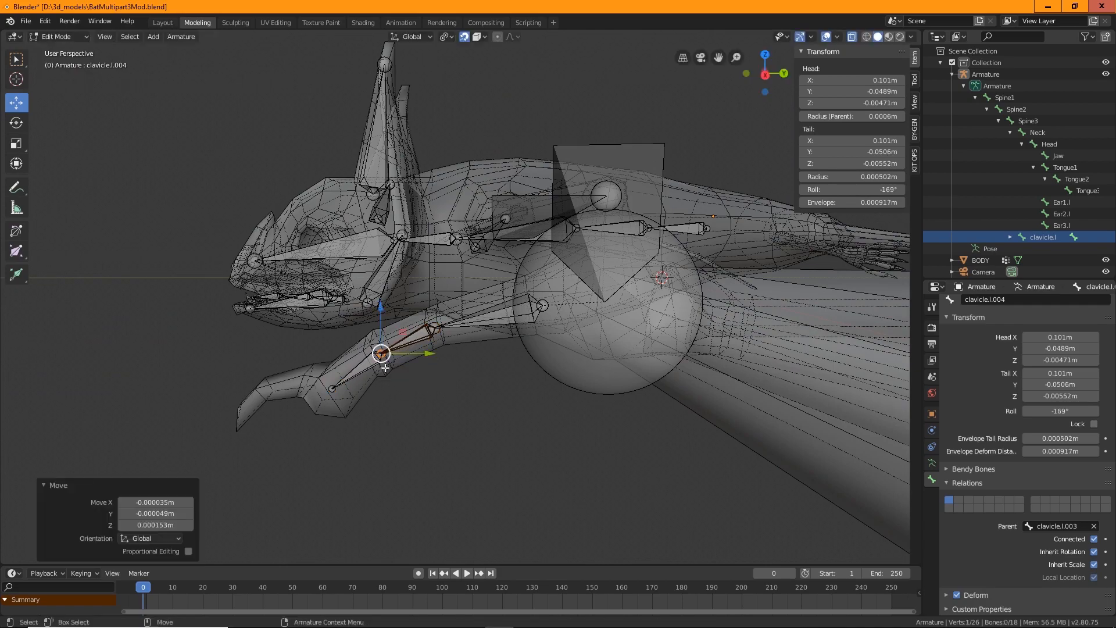
Switch to Object Mode, reselect the armature and return to Edit Mode
{"action": "middle_click_drag", "start_coordinate": [385, 368], "coordinate": [3, 73]}
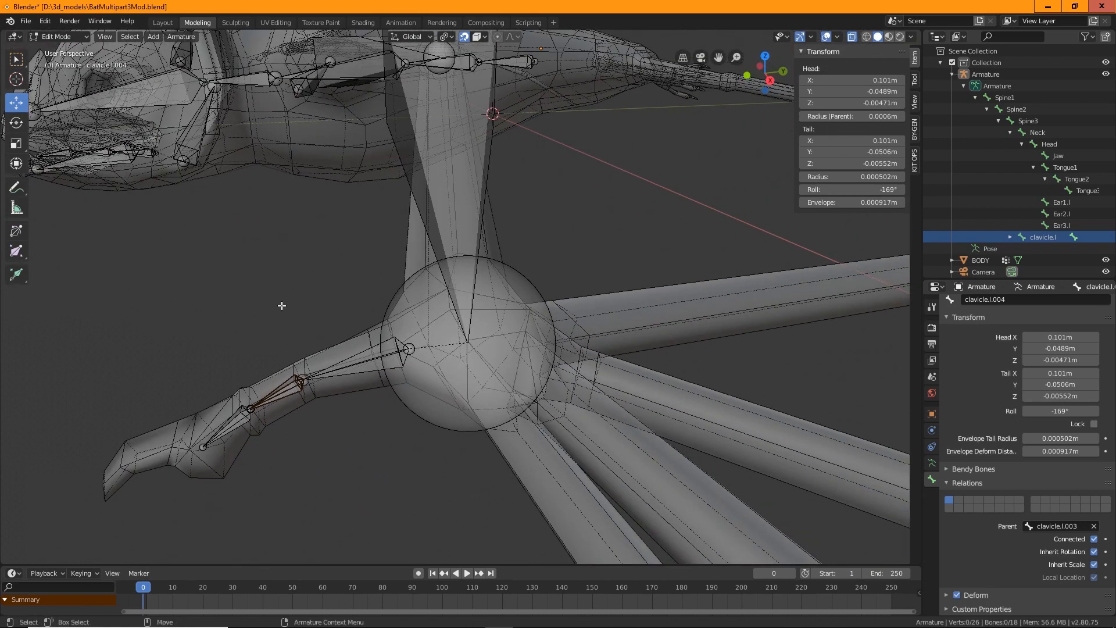
{"action": "left_click", "coordinate": [24, 58]}
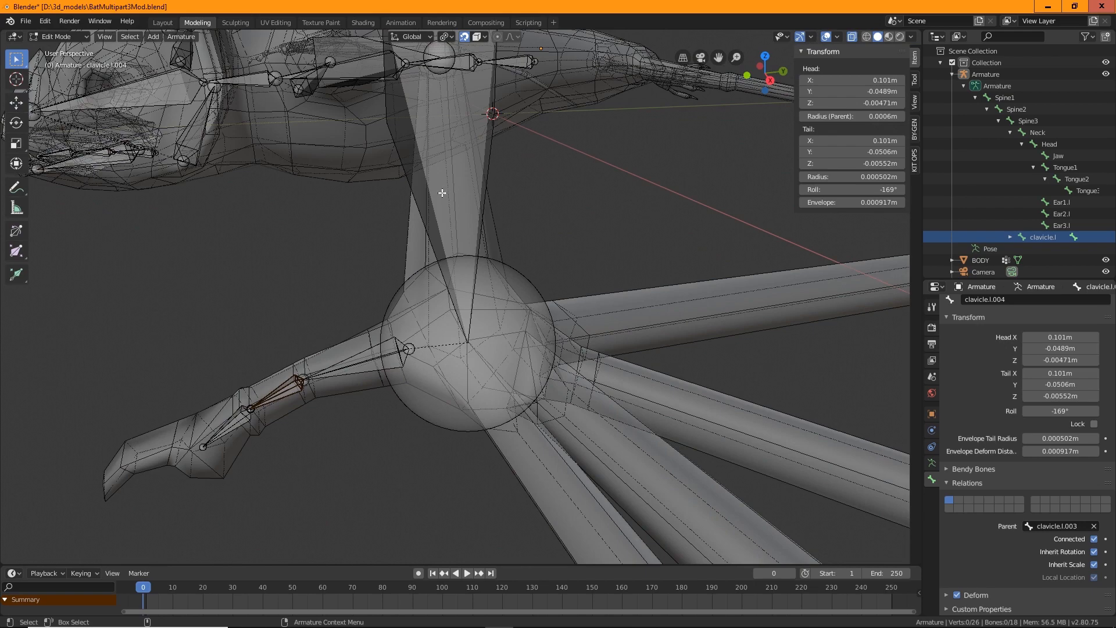
{"action": "scroll", "coordinate": [312, 292], "scroll_direction": "down", "scroll_amount": 5}
{"action": "middle_click_drag", "start_coordinate": [312, 292], "coordinate": [180, 180]}
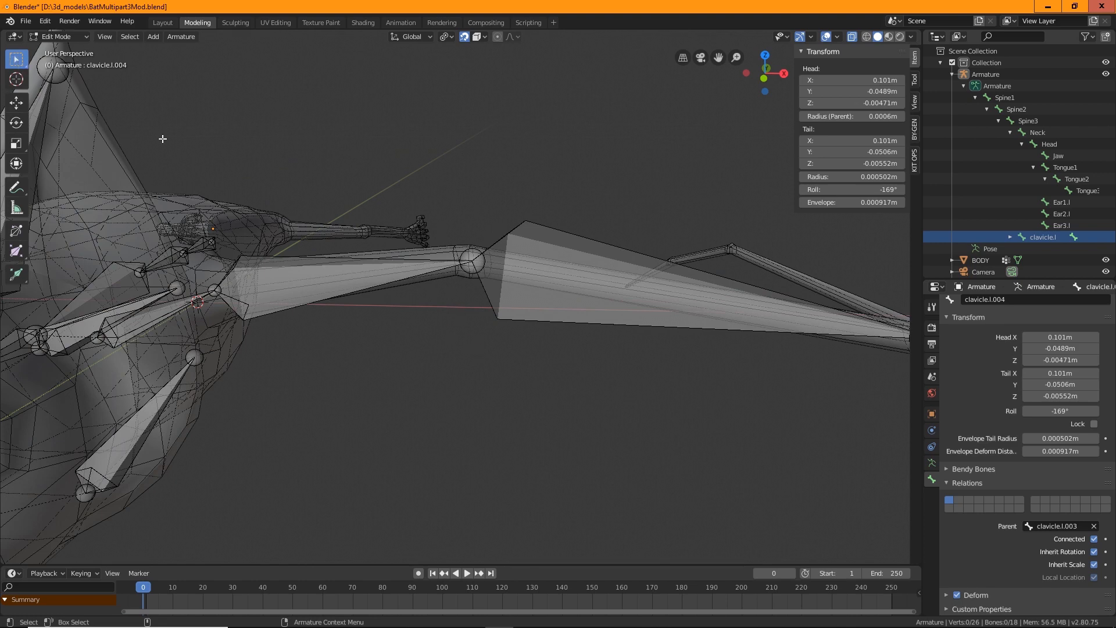
{"action": "left_click", "coordinate": [59, 36]}
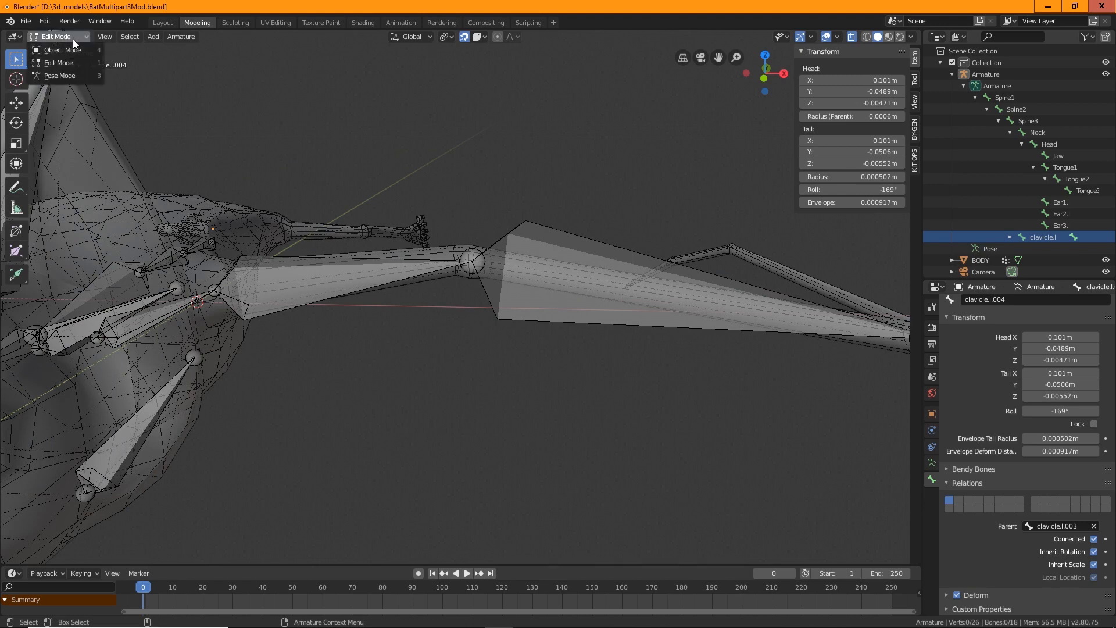
{"action": "left_click", "coordinate": [58, 48]}
{"action": "left_click", "coordinate": [371, 284]}
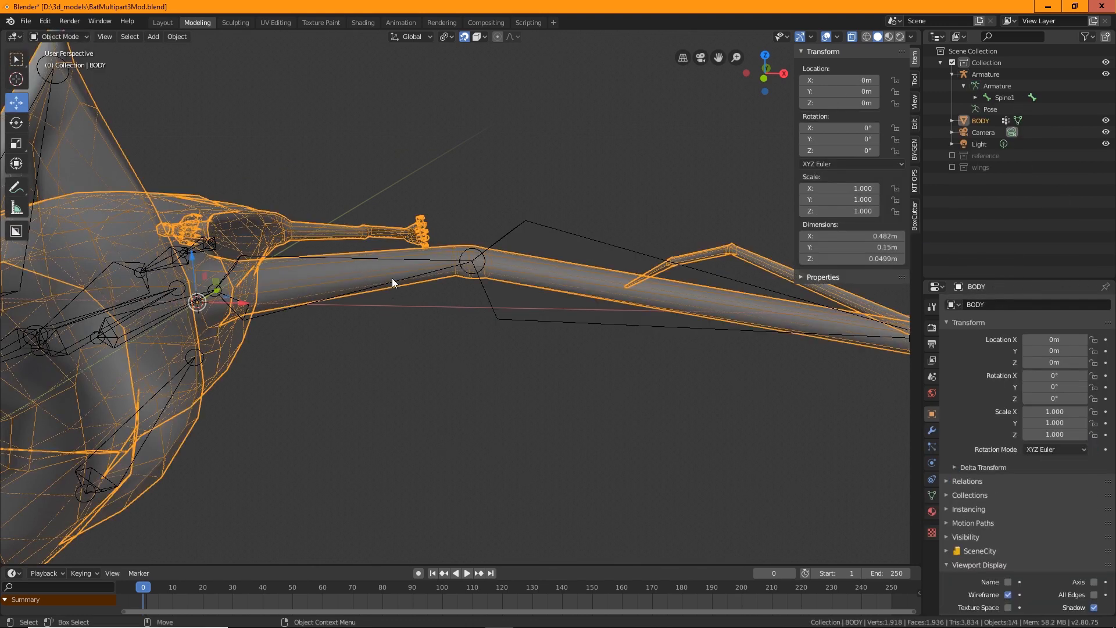
{"action": "left_click", "coordinate": [520, 245]}
{"action": "left_click", "coordinate": [48, 37]}
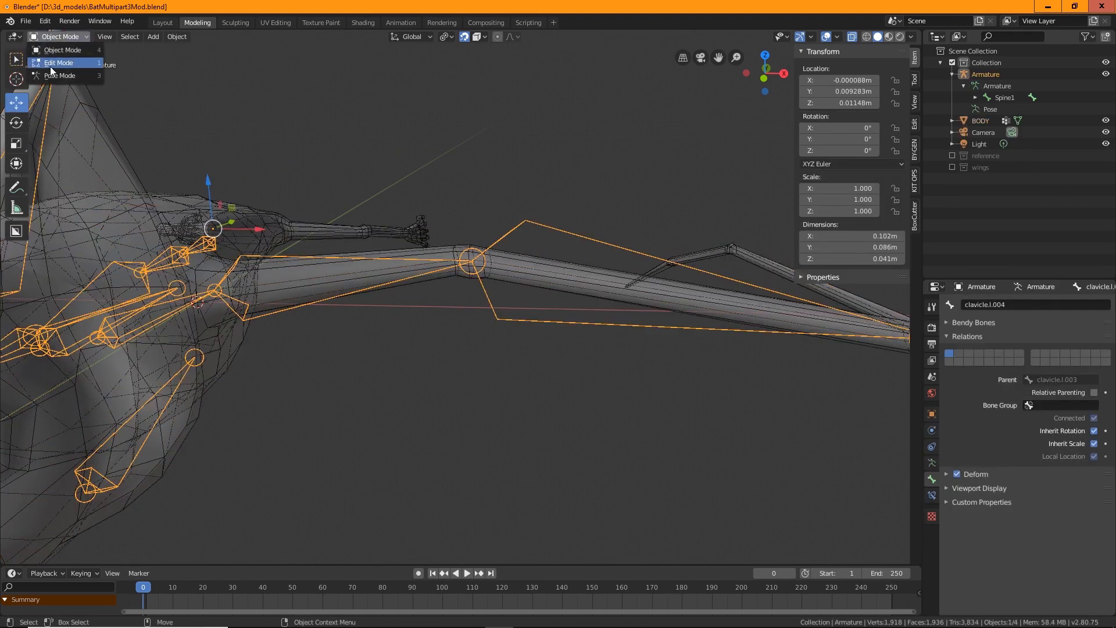
{"action": "left_click", "coordinate": [59, 62]}
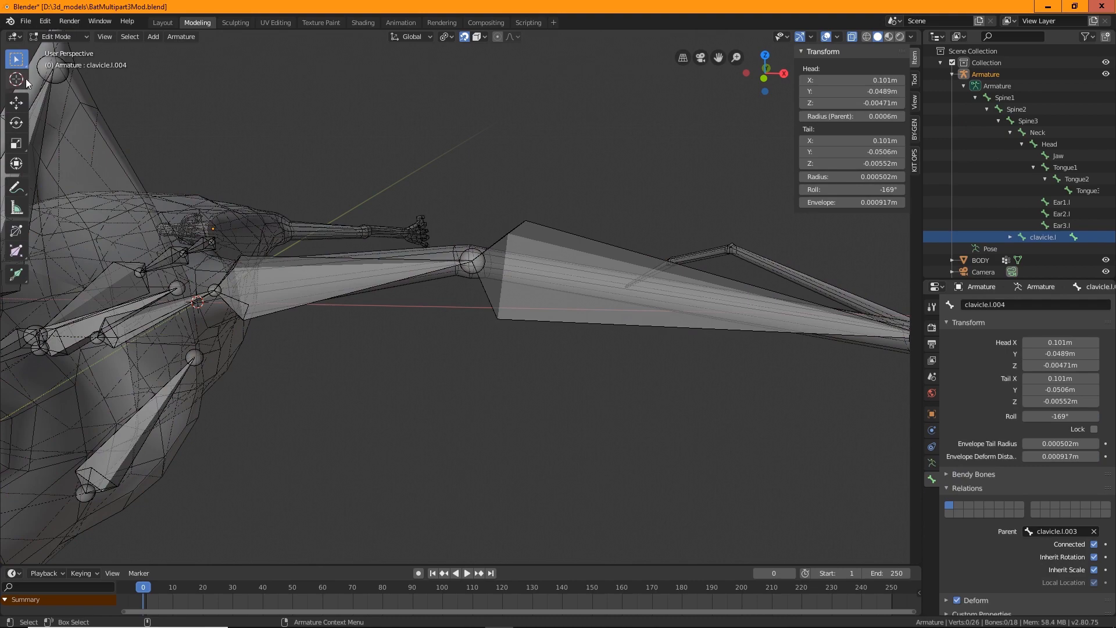
Rename the upper wing arm bone as upperArm.l
{"action": "middle_click_drag", "start_coordinate": [310, 272], "coordinate": [334, 248]}
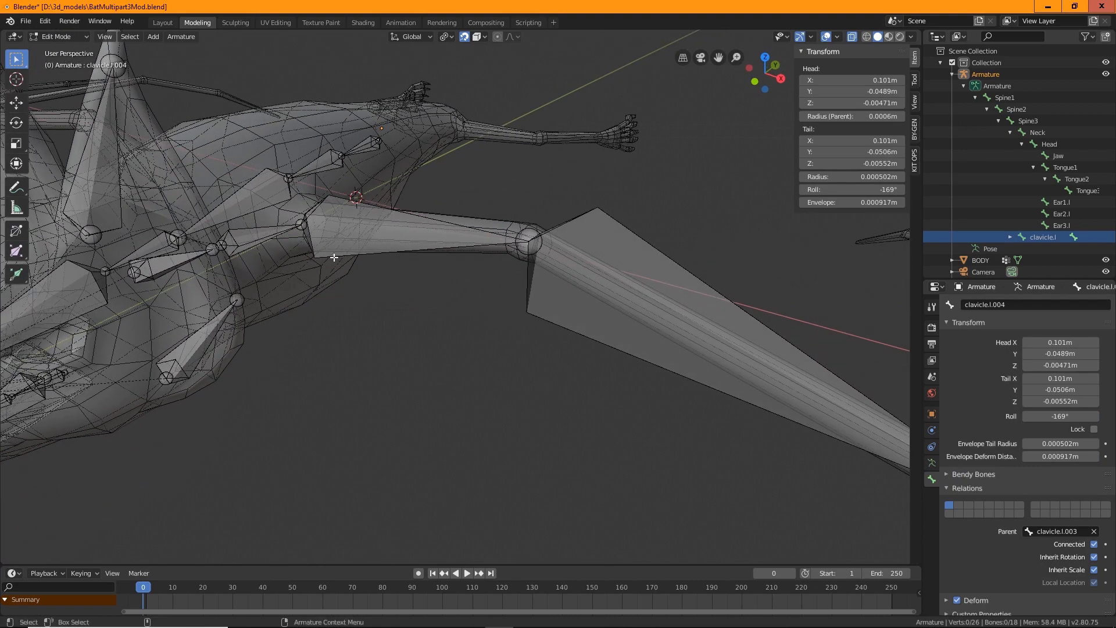
{"action": "left_click", "coordinate": [314, 230]}
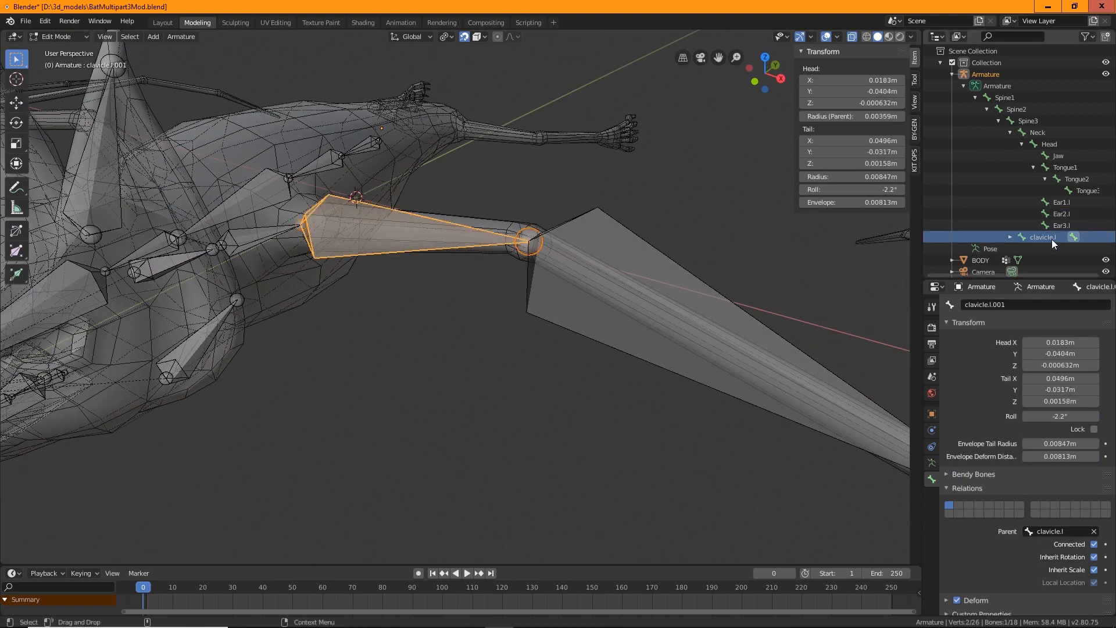
{"action": "left_click", "coordinate": [1010, 236]}
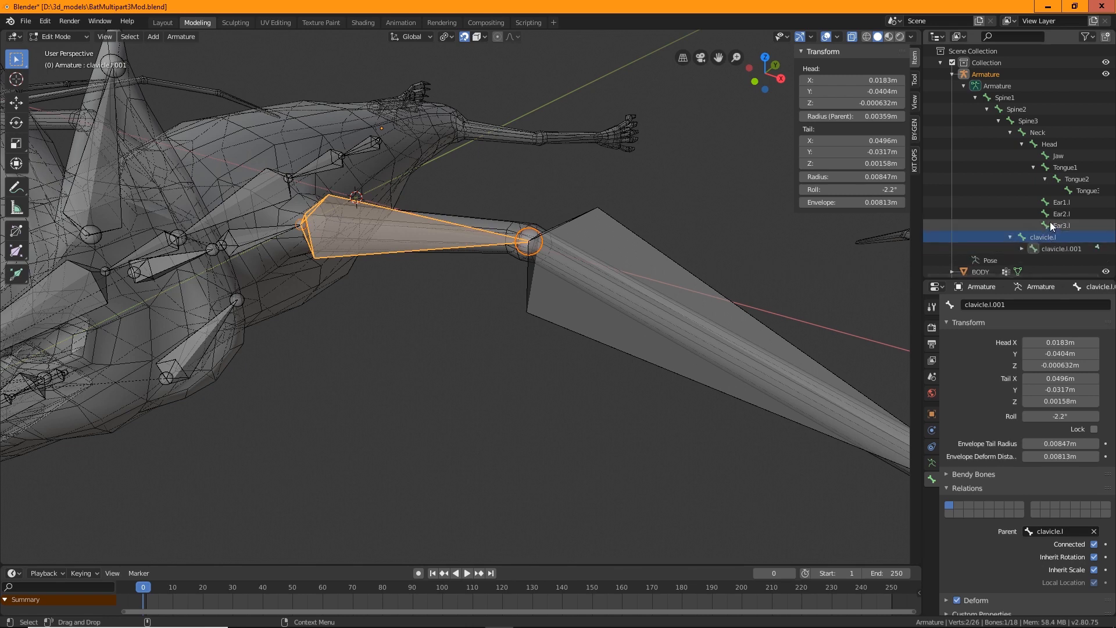
{"action": "scroll", "coordinate": [1050, 222], "scroll_direction": "down", "scroll_amount": 2}
{"action": "double_click", "coordinate": [1057, 200]}
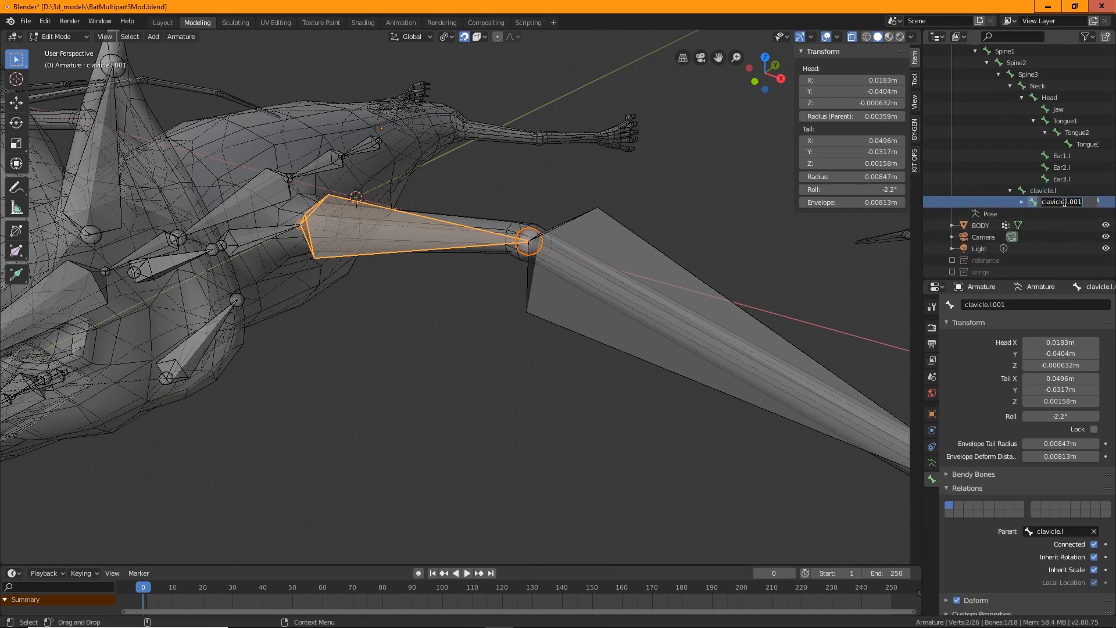
{"action": "type", "text": "upperArm.l"}
{"action": "left_click", "coordinate": [1022, 202]}
Rename the next wing arm bone as forArm.l
{"action": "double_click", "coordinate": [1060, 212]}
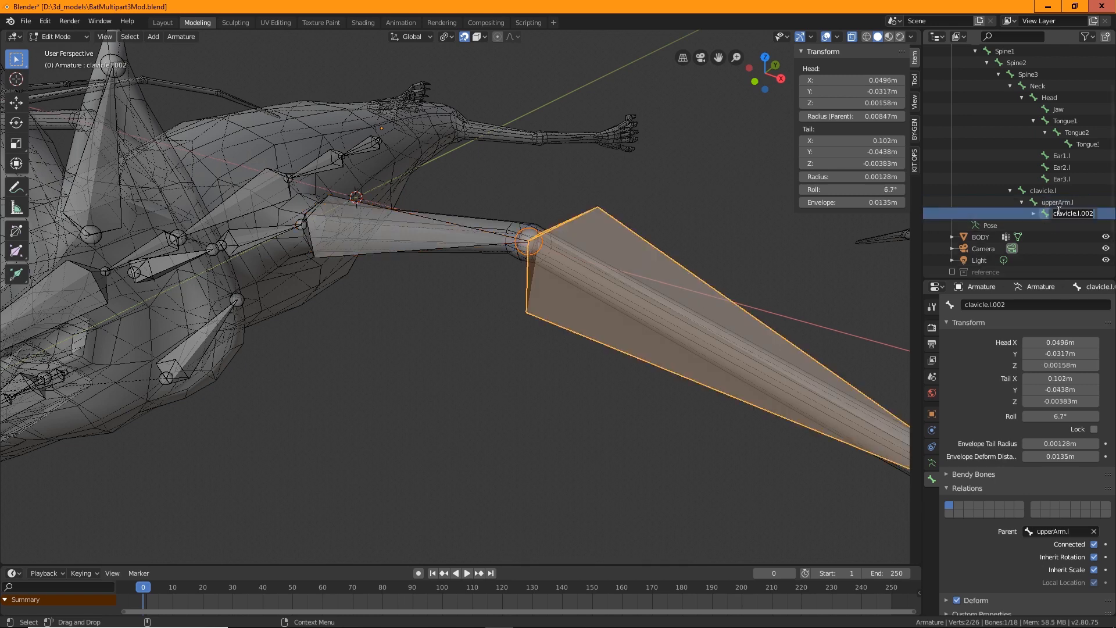
{"action": "type", "text": "forArm.l"}
{"action": "key", "text": "Return"}
{"action": "left_click", "coordinate": [1034, 214]}
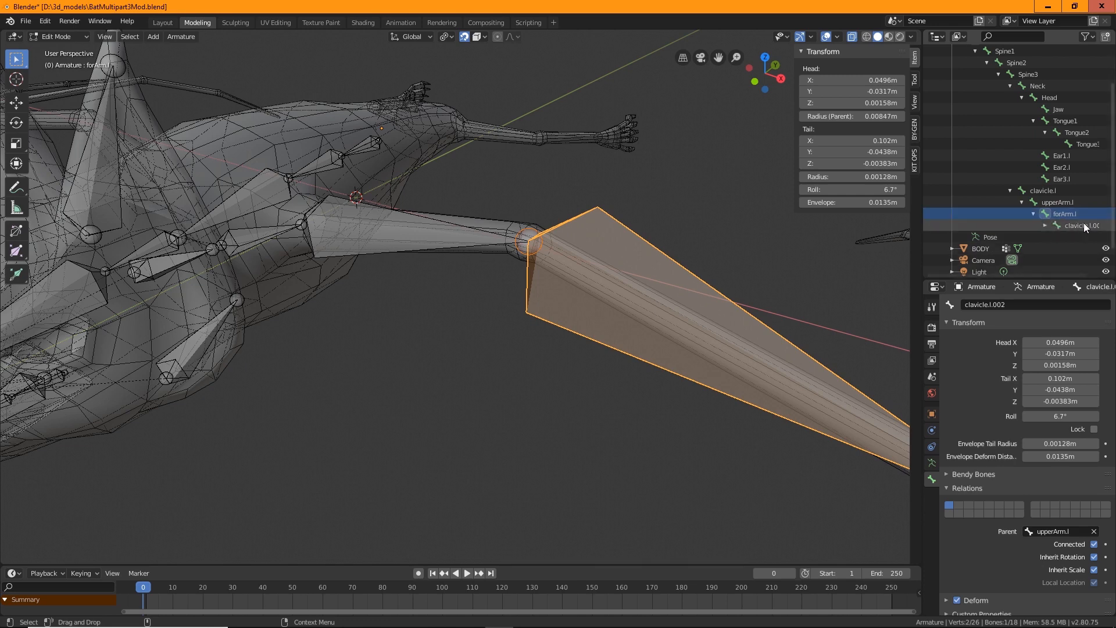
Rename the first thumb bone as thumb1.l
{"action": "double_click", "coordinate": [1073, 227]}
{"action": "type", "text": "t"}
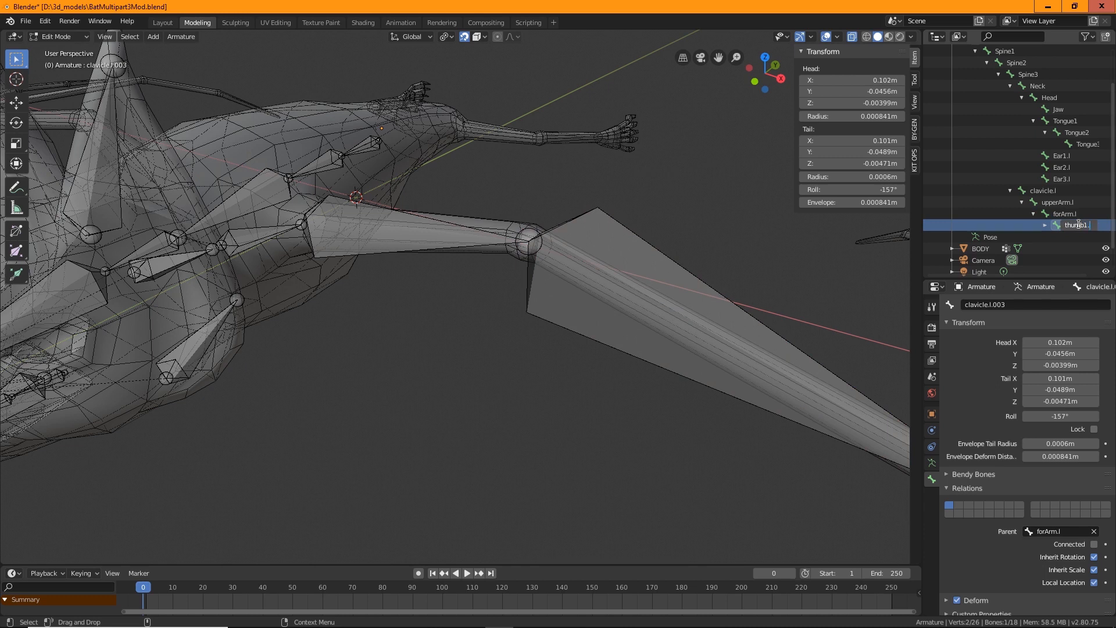
{"action": "type", "text": "humb1.l"}
{"action": "key", "text": "Return"}
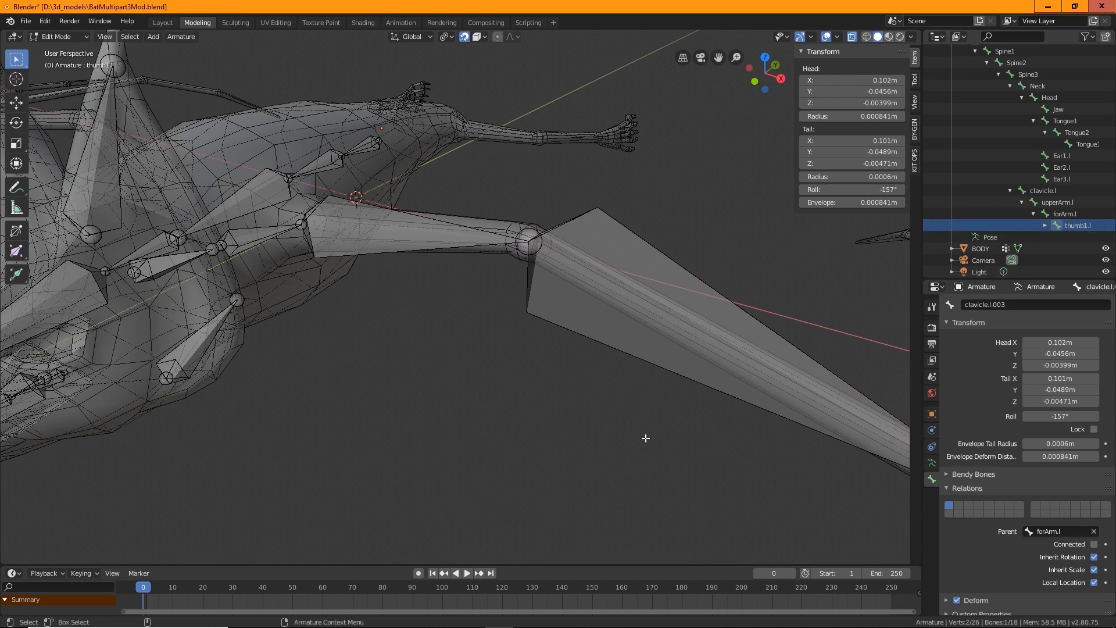
Rename the second thumb bone as thumb2.l
{"action": "middle_click_drag", "start_coordinate": [656, 426], "coordinate": [434, 347], "text": "shift"}
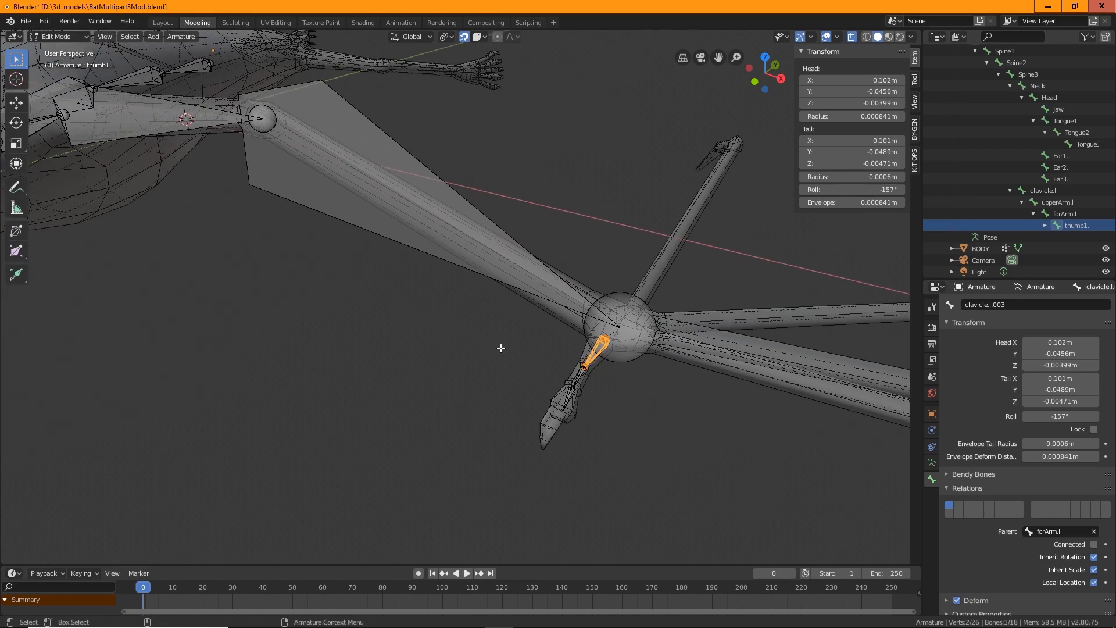
{"action": "left_click", "coordinate": [1045, 226]}
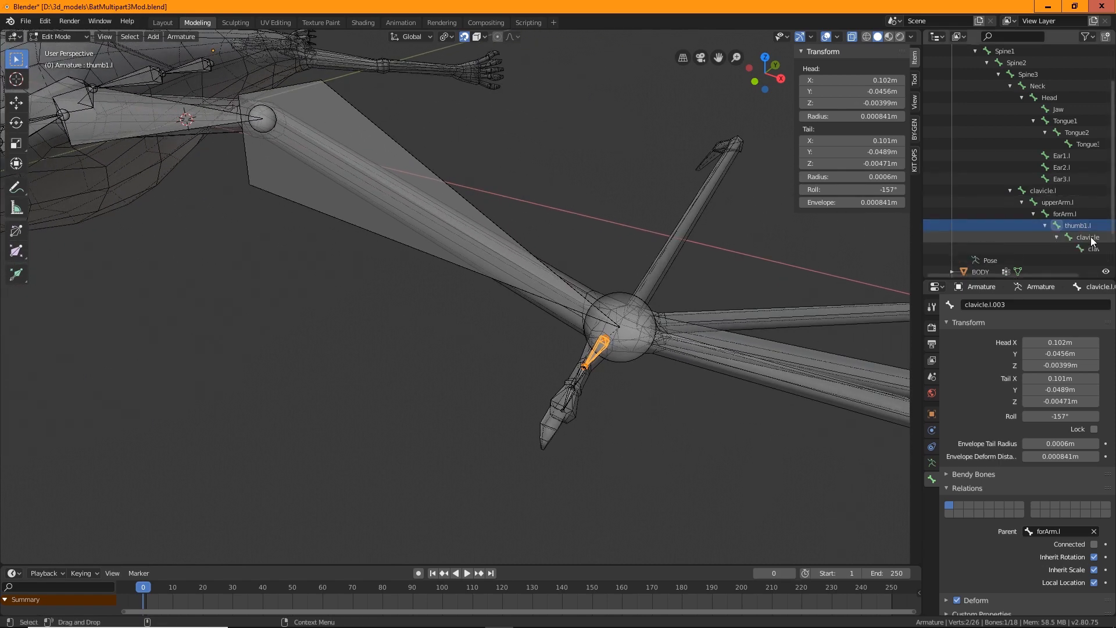
{"action": "left_click", "coordinate": [1088, 238]}
{"action": "double_click", "coordinate": [1091, 238]}
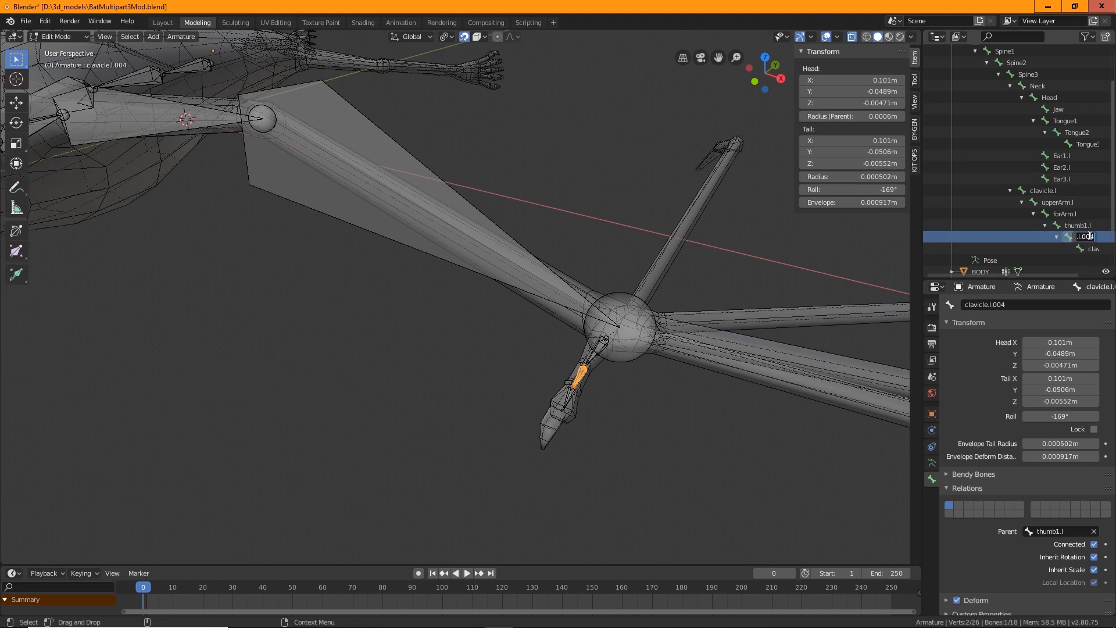
{"action": "type", "text": "thumb2.l"}
{"action": "key", "text": "Return"}
Rename the last thumb bone as thumb3.l
{"action": "double_click", "coordinate": [1090, 248]}
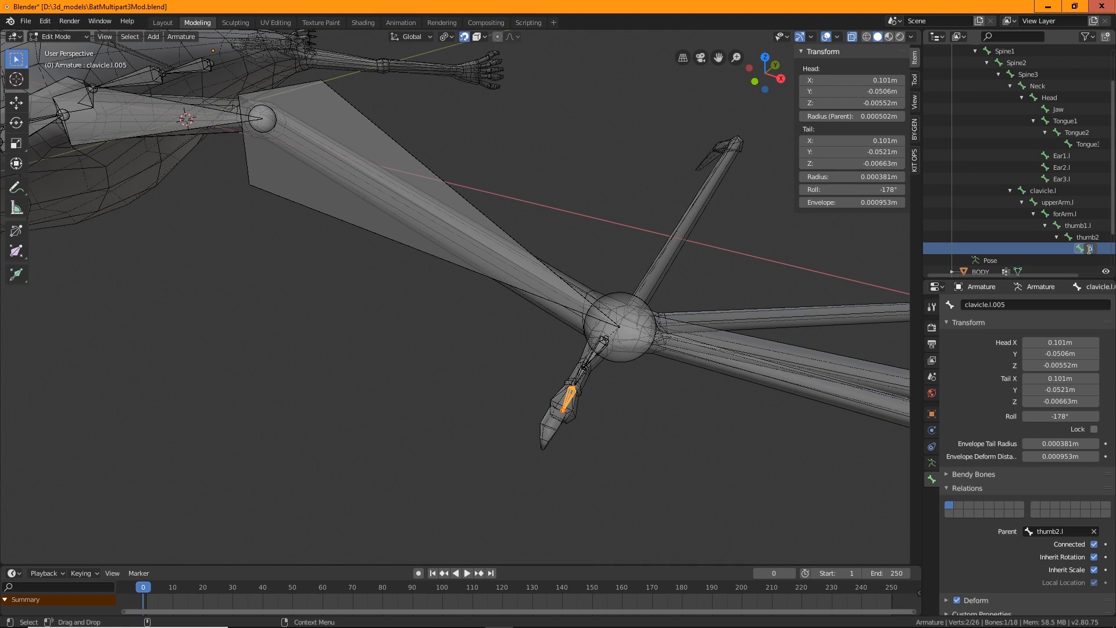
{"action": "key", "text": "Return"}
{"action": "middle_click_drag", "start_coordinate": [810, 352], "coordinate": [393, 285]}
{"action": "left_click", "coordinate": [394, 282]}
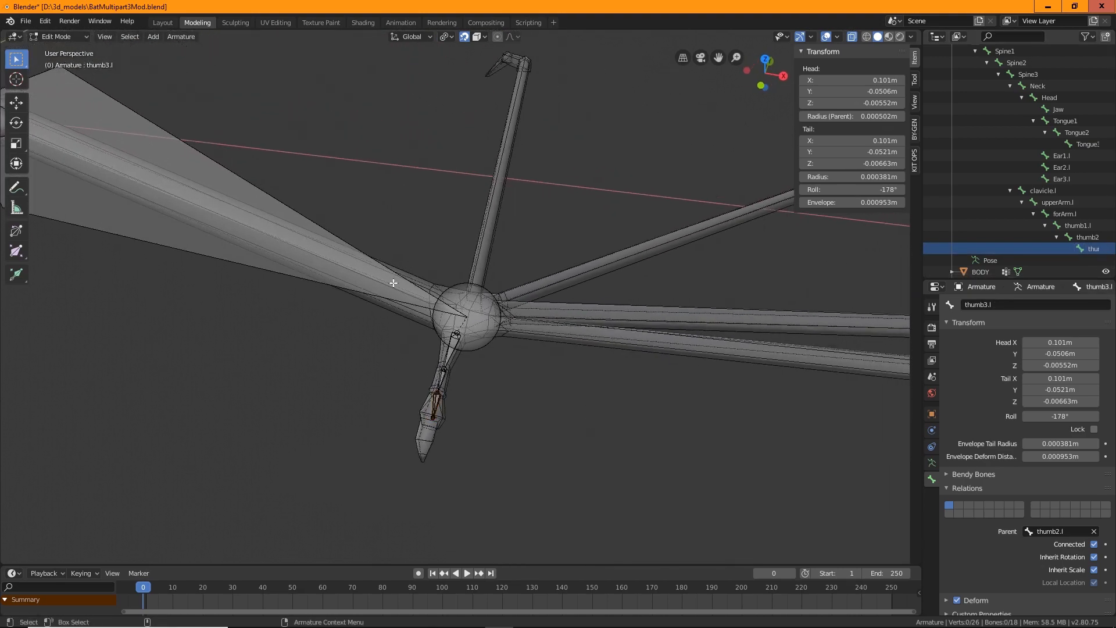
Select the forearm bone's end joint and extrude a new bone from it
{"action": "left_click", "coordinate": [210, 165]}
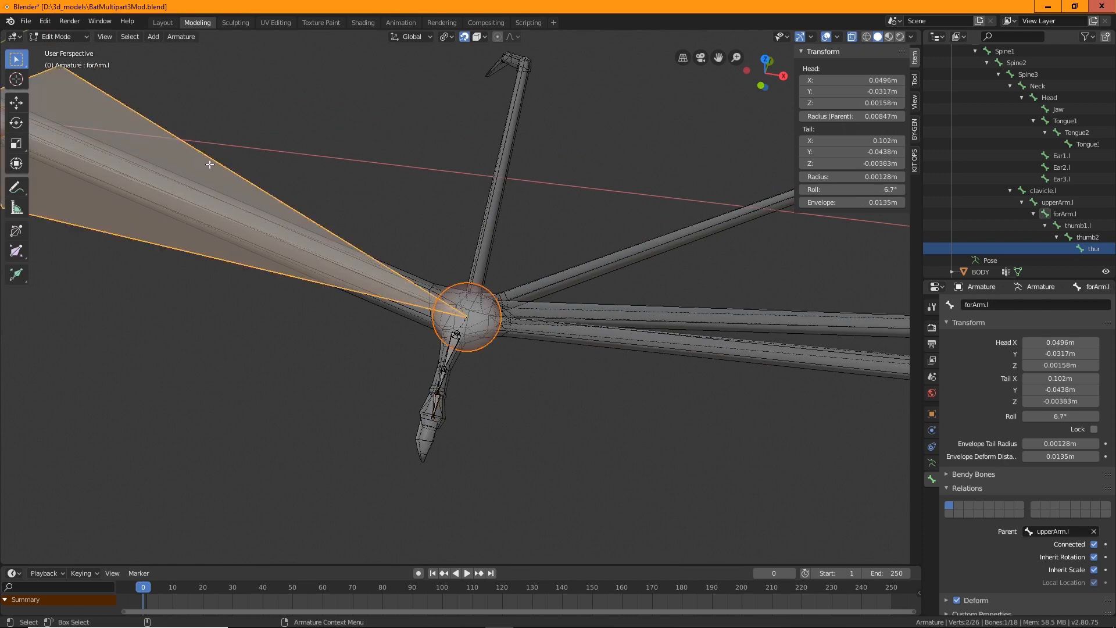
{"action": "left_click", "coordinate": [487, 304]}
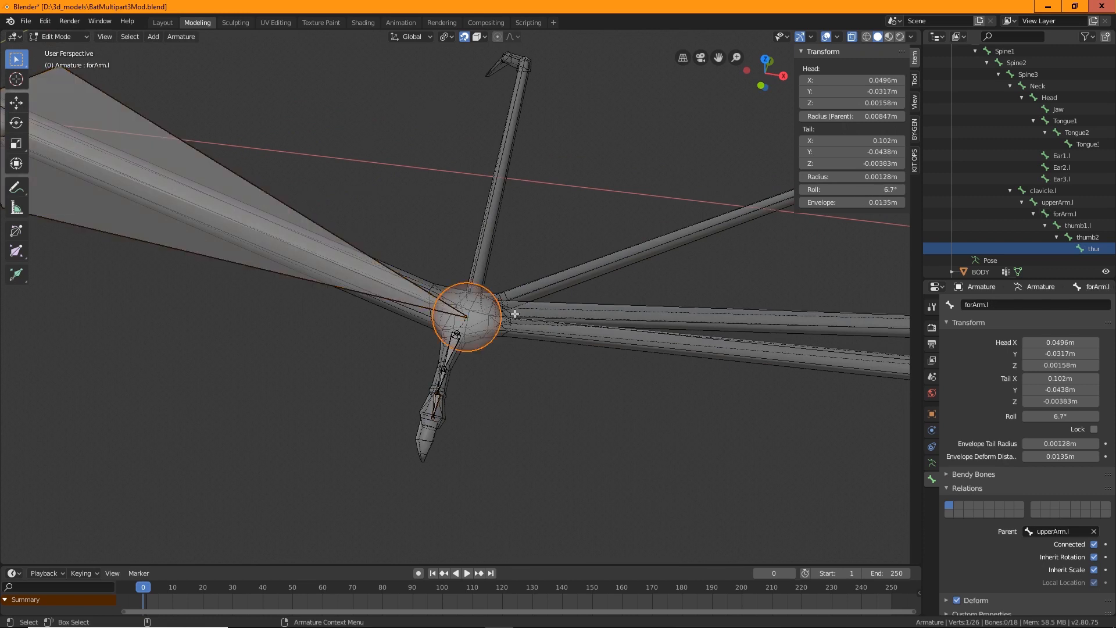
{"action": "mouse_move", "coordinate": [556, 442]}
{"action": "middle_mouse_down"}
{"action": "mouse_move", "coordinate": [587, 396]}
{"action": "mouse_move", "coordinate": [528, 401]}
{"action": "mouse_move", "coordinate": [558, 448]}
{"action": "middle_mouse_up"}
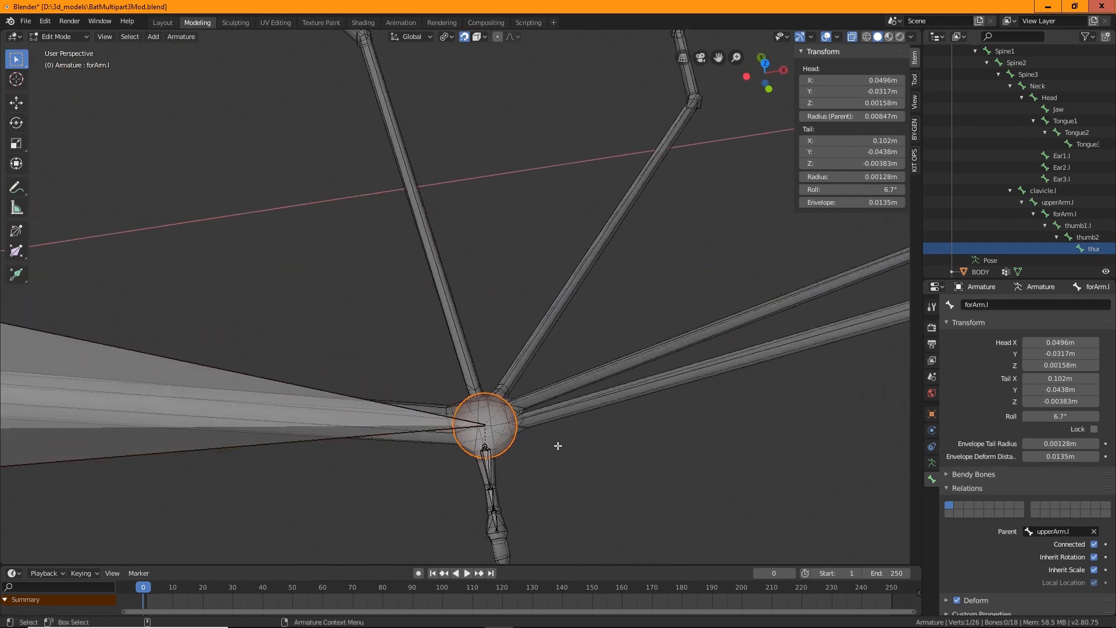
{"action": "key", "text": "shift+space"}
{"action": "key", "text": "e"}
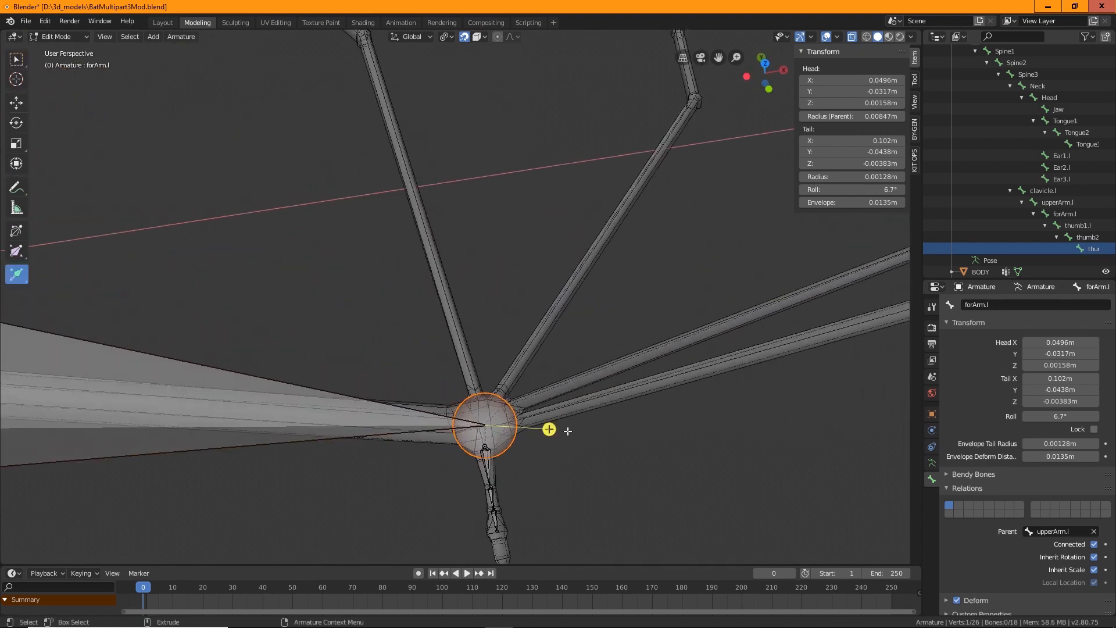
{"action": "left_click_drag", "start_coordinate": [549, 429], "coordinate": [715, 414]}
Move the new bone's tail out to the knuckle of the first wing finger
{"action": "scroll", "coordinate": [716, 414], "scroll_direction": "down", "scroll_amount": 4}
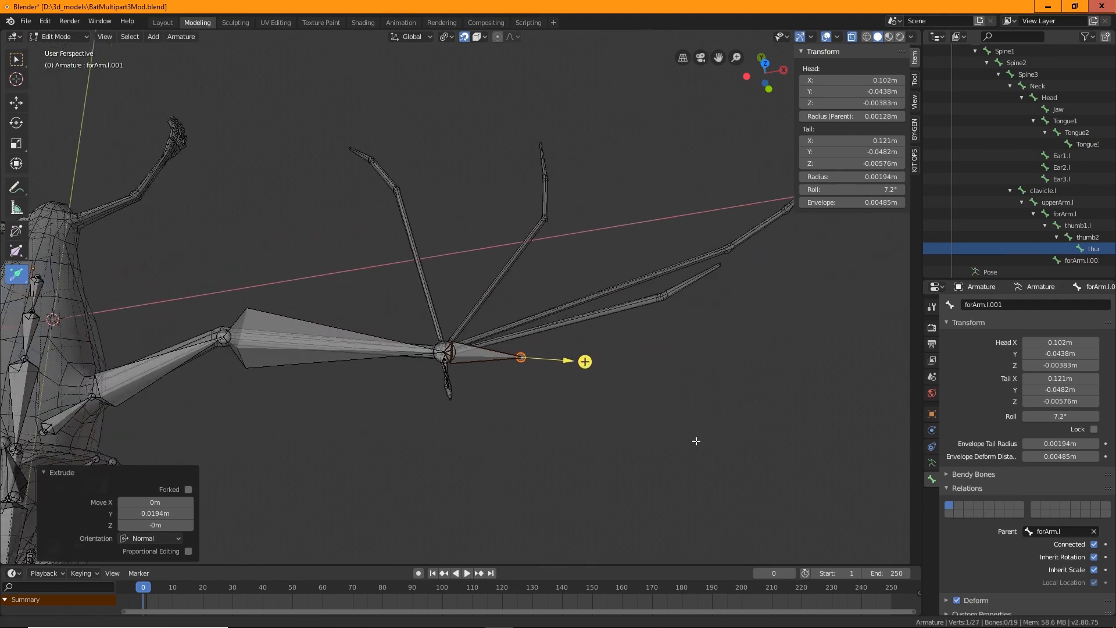
{"action": "middle_click_drag", "start_coordinate": [697, 441], "coordinate": [675, 440], "text": "shift"}
{"action": "middle_click_drag", "start_coordinate": [661, 396], "coordinate": [677, 298]}
{"action": "scroll", "coordinate": [628, 403], "scroll_direction": "up", "scroll_amount": 4}
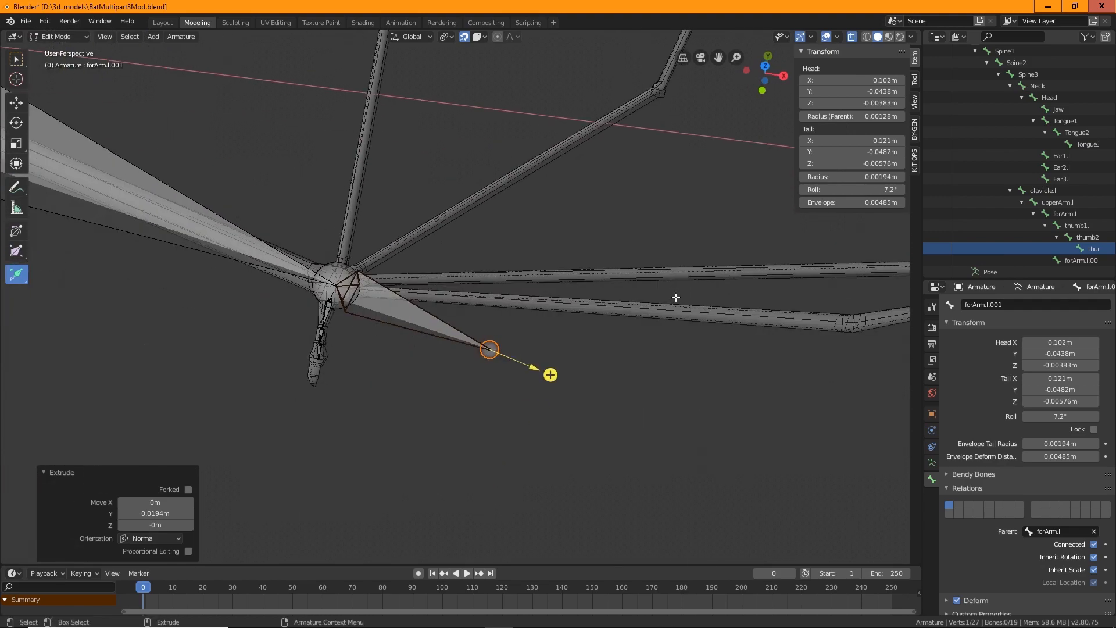
{"action": "key", "text": "shift+space"}
{"action": "key", "text": "g"}
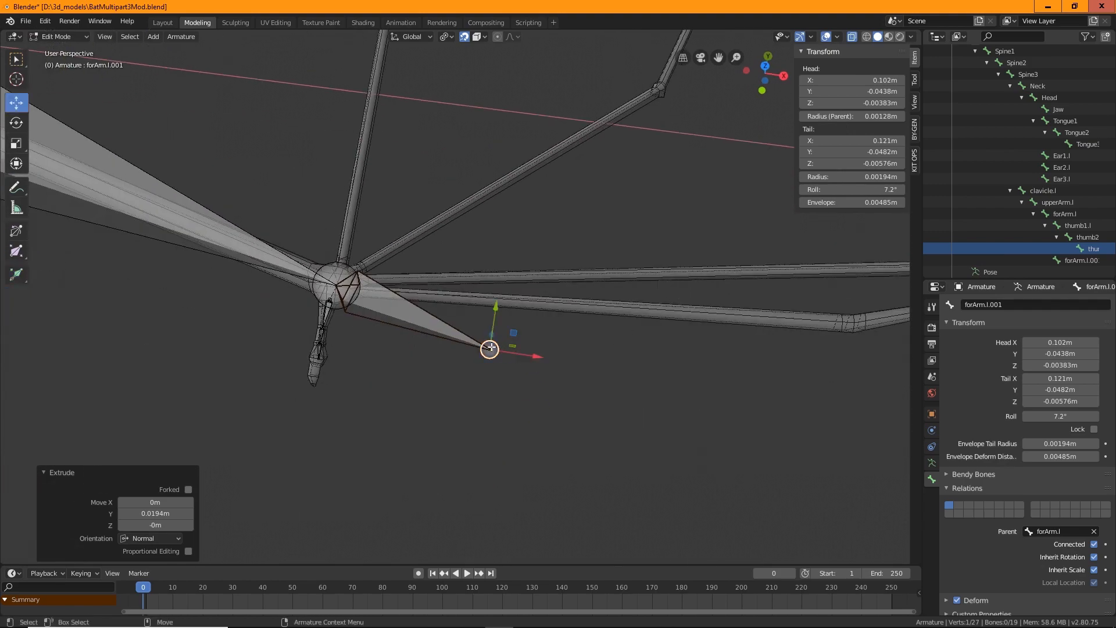
{"action": "left_click_drag", "start_coordinate": [492, 349], "coordinate": [850, 323]}
Extrude a second segment from that bone's tip and adjust its tail along the same finger
{"action": "middle_click_drag", "start_coordinate": [564, 394], "coordinate": [510, 256]}
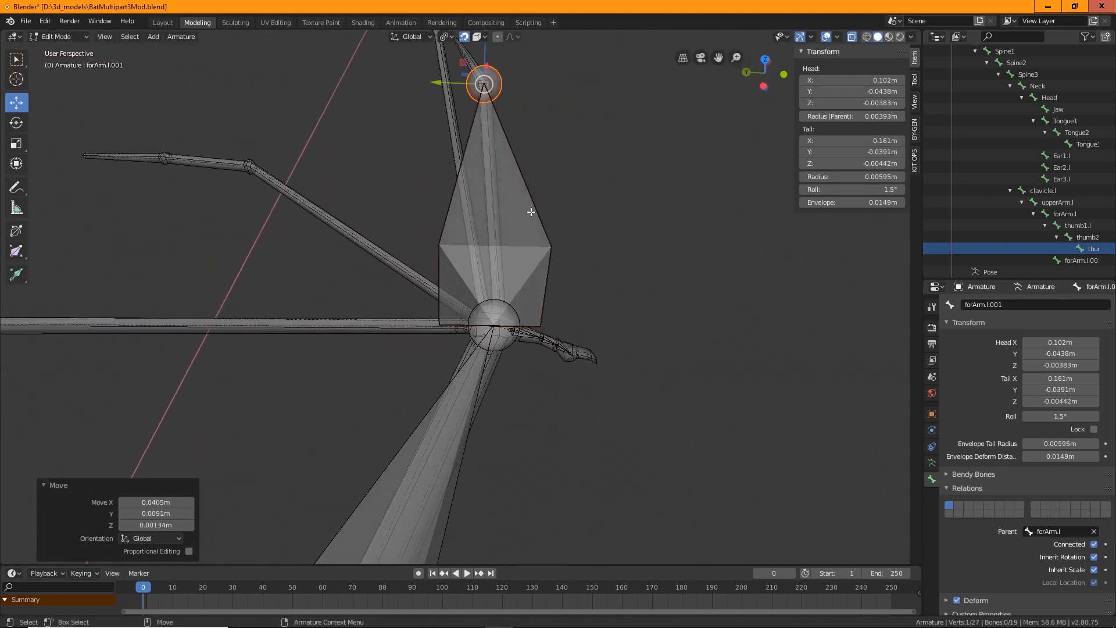
{"action": "middle_click_drag", "start_coordinate": [623, 236], "coordinate": [641, 383]}
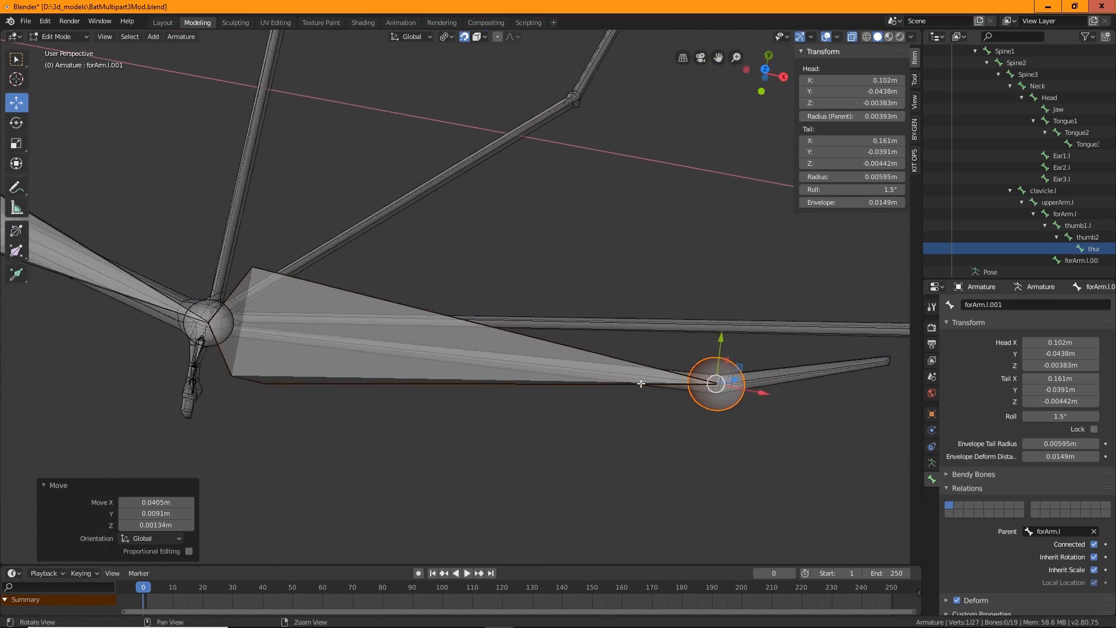
{"action": "middle_click_drag", "start_coordinate": [245, 313], "coordinate": [603, 407]}
{"action": "key", "text": "shift+space"}
{"action": "key", "text": "e"}
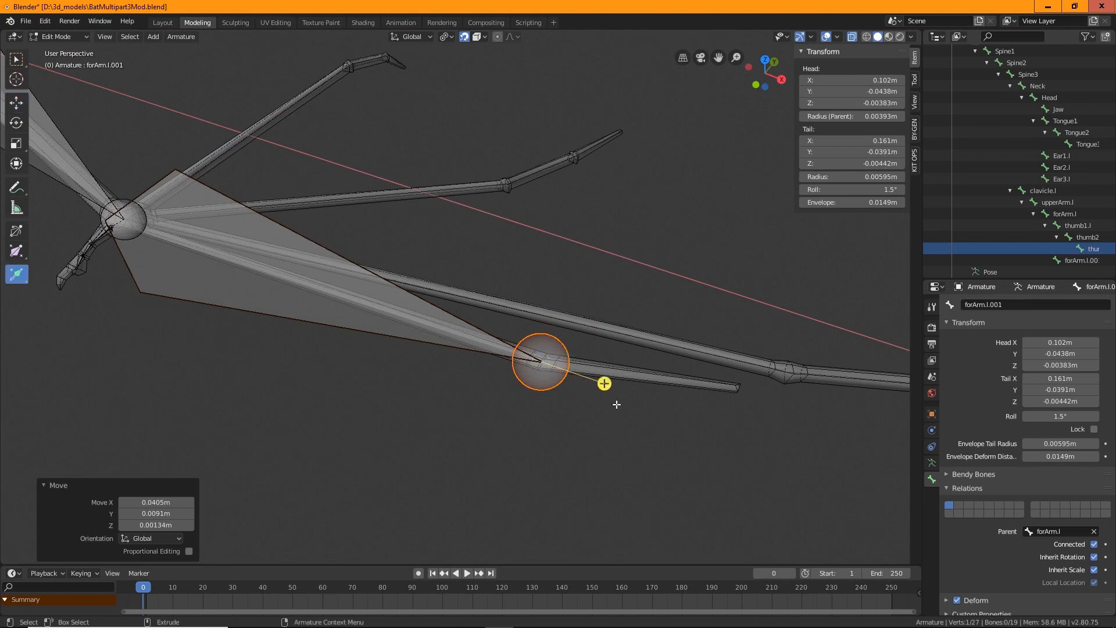
{"action": "left_click_drag", "start_coordinate": [605, 381], "coordinate": [737, 387]}
{"action": "key", "text": "shift+space"}
{"action": "key", "text": "g"}
{"action": "middle_click_drag", "start_coordinate": [721, 456], "coordinate": [628, 444]}
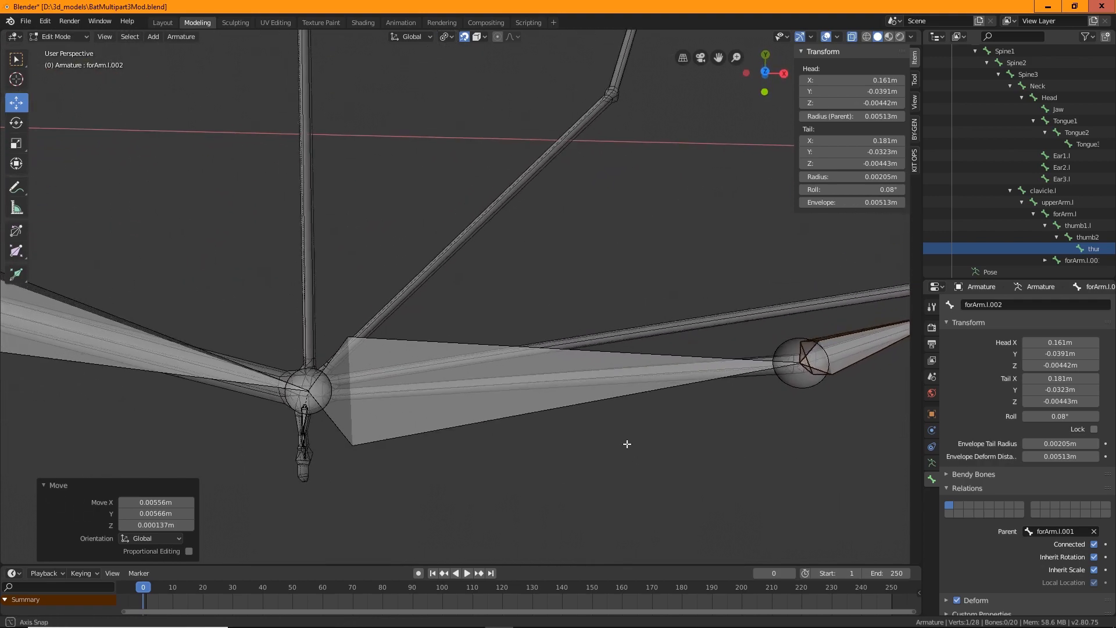
Select the forearm's end joint again and extrude another bone toward the middle wing finger
{"action": "left_click", "coordinate": [326, 373]}
{"action": "middle_click_drag", "start_coordinate": [326, 373], "coordinate": [390, 355]}
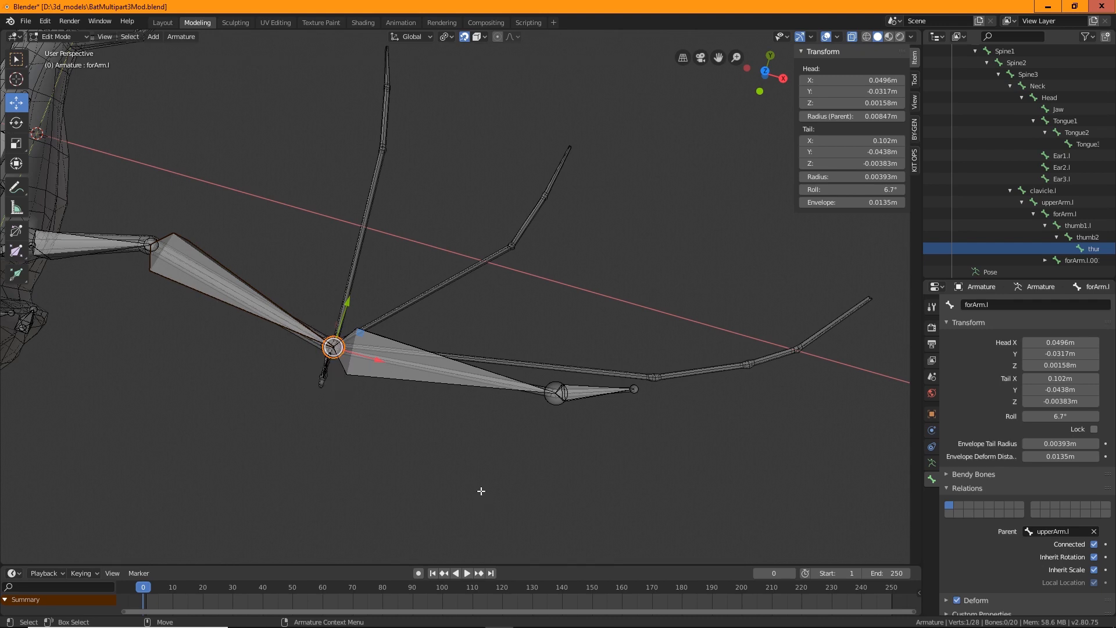
{"action": "scroll", "coordinate": [481, 493], "scroll_direction": "up", "scroll_amount": 2}
{"action": "middle_click_drag", "start_coordinate": [481, 493], "coordinate": [396, 446]}
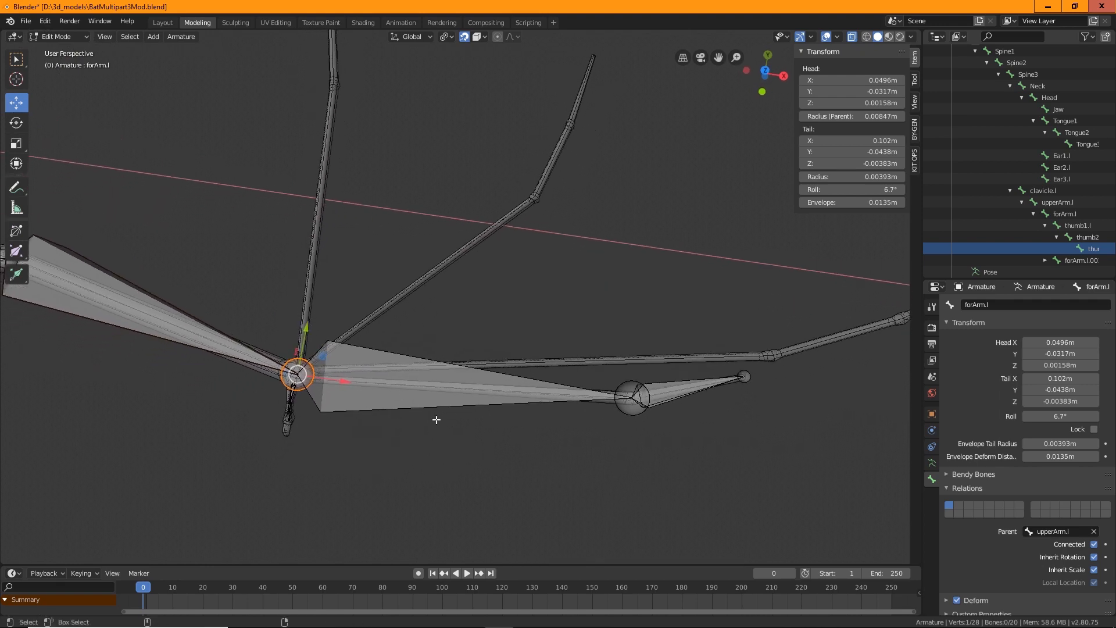
{"action": "key", "text": "ctrl+e"}
{"action": "left_click_drag", "start_coordinate": [359, 399], "coordinate": [525, 464]}
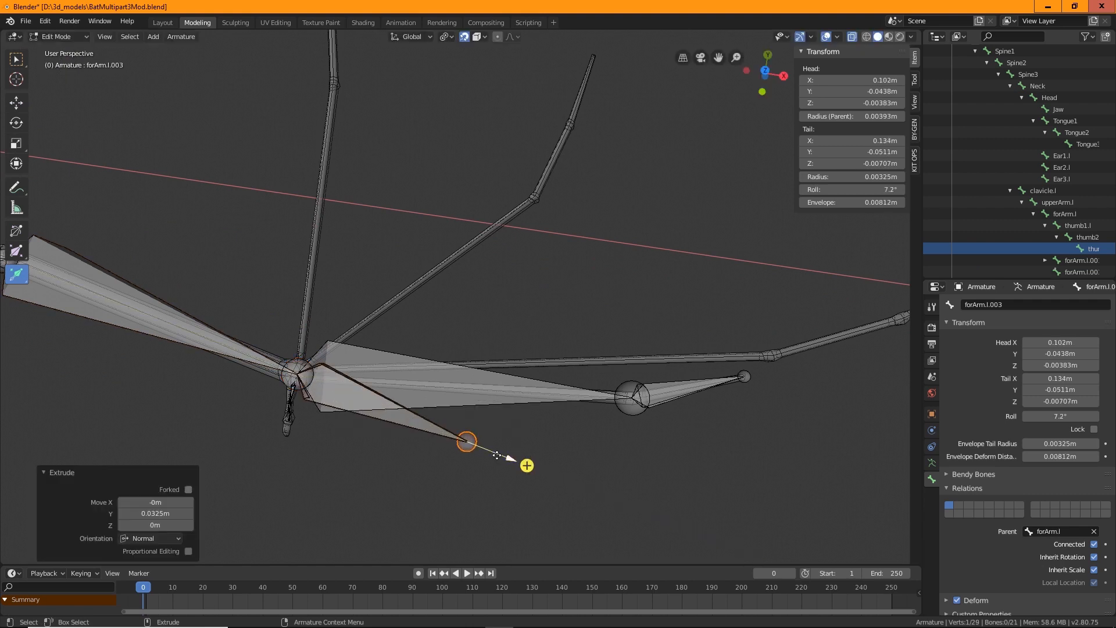
Move that bone's tail out to the middle finger's knuckle
{"action": "left_click", "coordinate": [473, 435]}
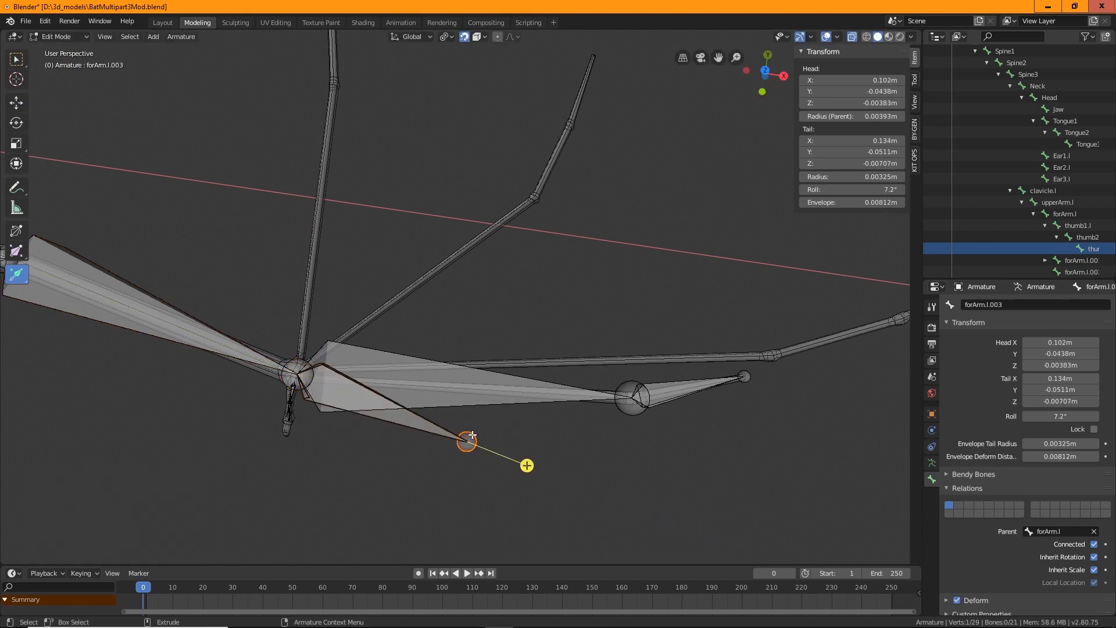
{"action": "key", "text": "w"}
{"action": "left_click_drag", "start_coordinate": [469, 440], "coordinate": [771, 361]}
{"action": "middle_click_drag", "start_coordinate": [771, 416], "coordinate": [707, 428]}
{"action": "middle_click_drag", "start_coordinate": [445, 409], "coordinate": [513, 454], "text": "alt"}
{"action": "scroll", "coordinate": [514, 452], "scroll_direction": "up", "scroll_amount": 2}
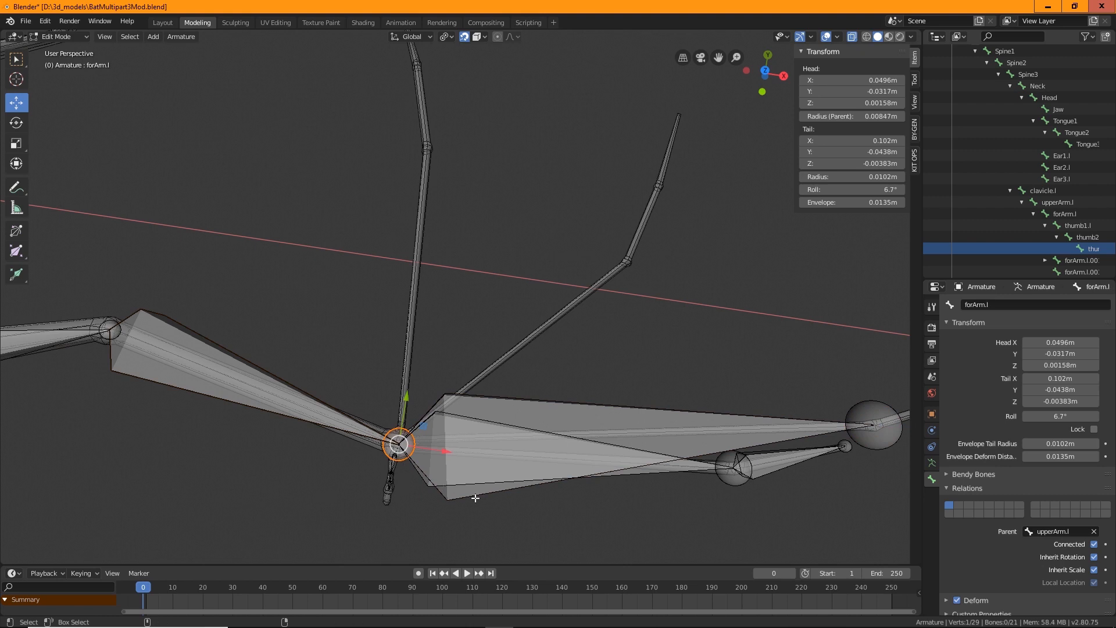
Extrude another bone from the forearm's end joint to the third wing finger's knuckle
{"action": "key", "text": "shift+space"}
{"action": "key", "text": "e"}
{"action": "left_click_drag", "start_coordinate": [460, 469], "coordinate": [626, 260]}
{"action": "key", "text": "shift+space"}
{"action": "key", "text": "g"}
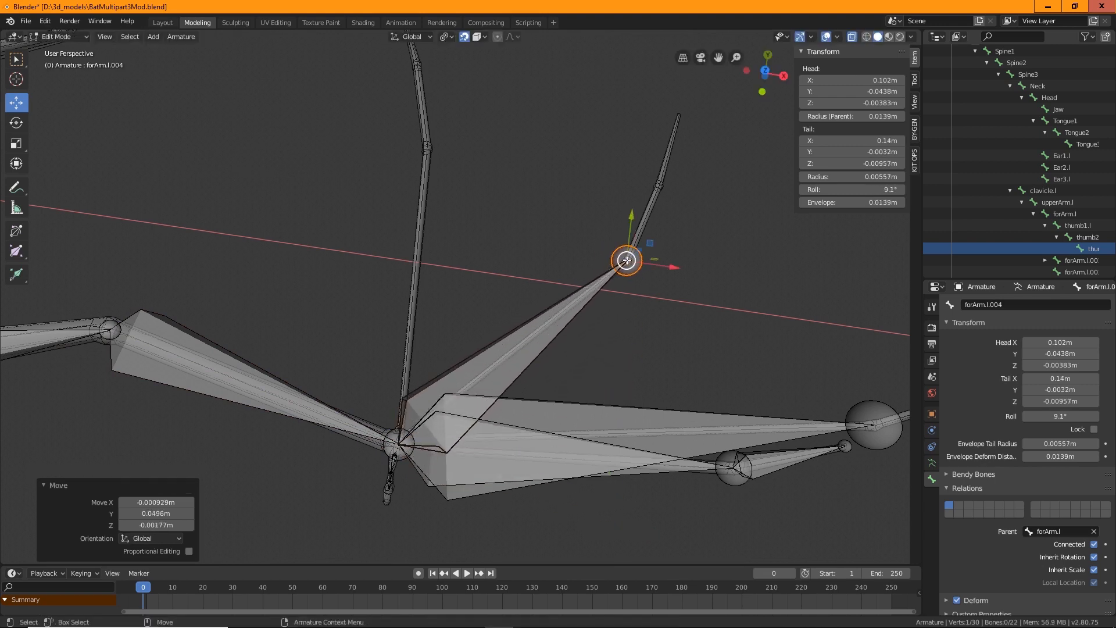
Extrude a bone from the forearm's end joint and move its tail up to the last wing finger's knuckle
{"action": "left_click", "coordinate": [394, 446]}
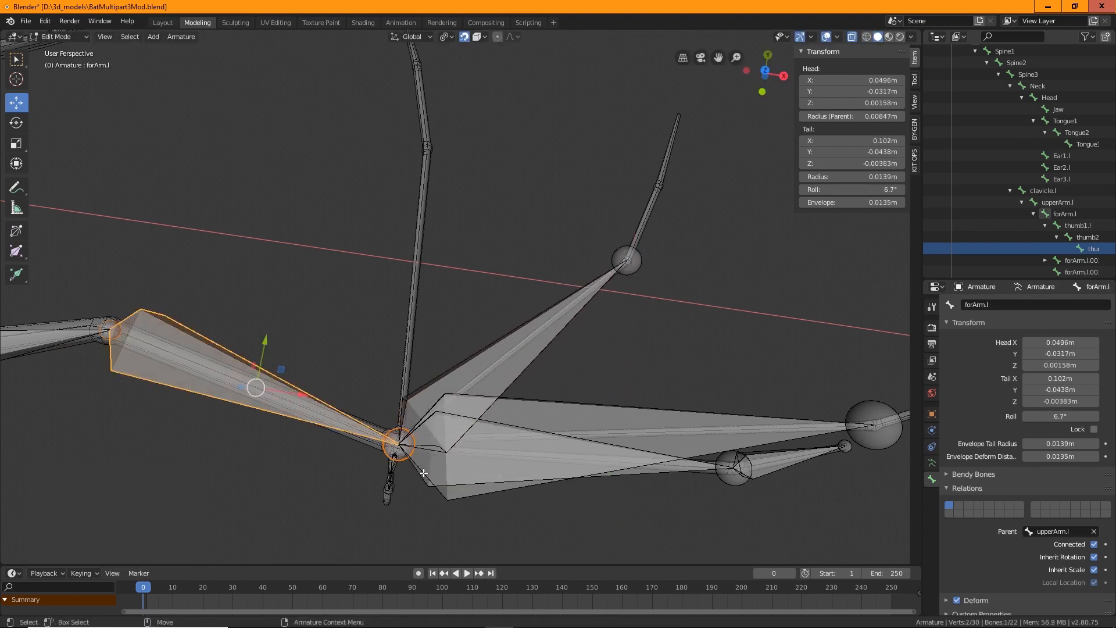
{"action": "left_click", "coordinate": [395, 451]}
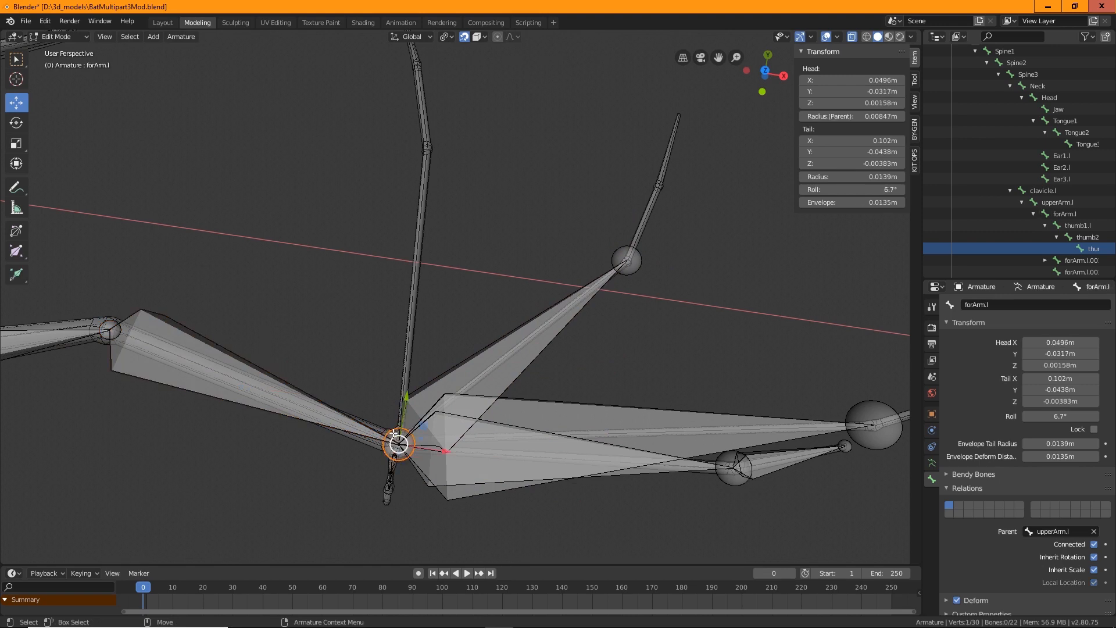
{"action": "key", "text": "shift+space"}
{"action": "key", "text": "e"}
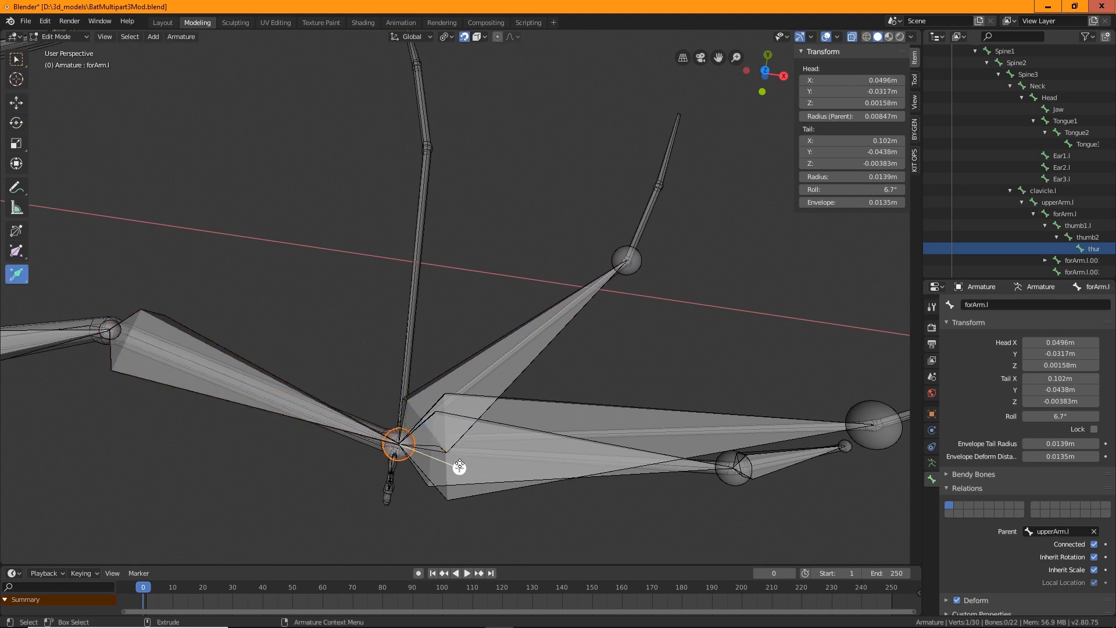
{"action": "left_click_drag", "start_coordinate": [456, 461], "coordinate": [608, 527]}
{"action": "key", "text": "shift+space"}
{"action": "key", "text": "g"}
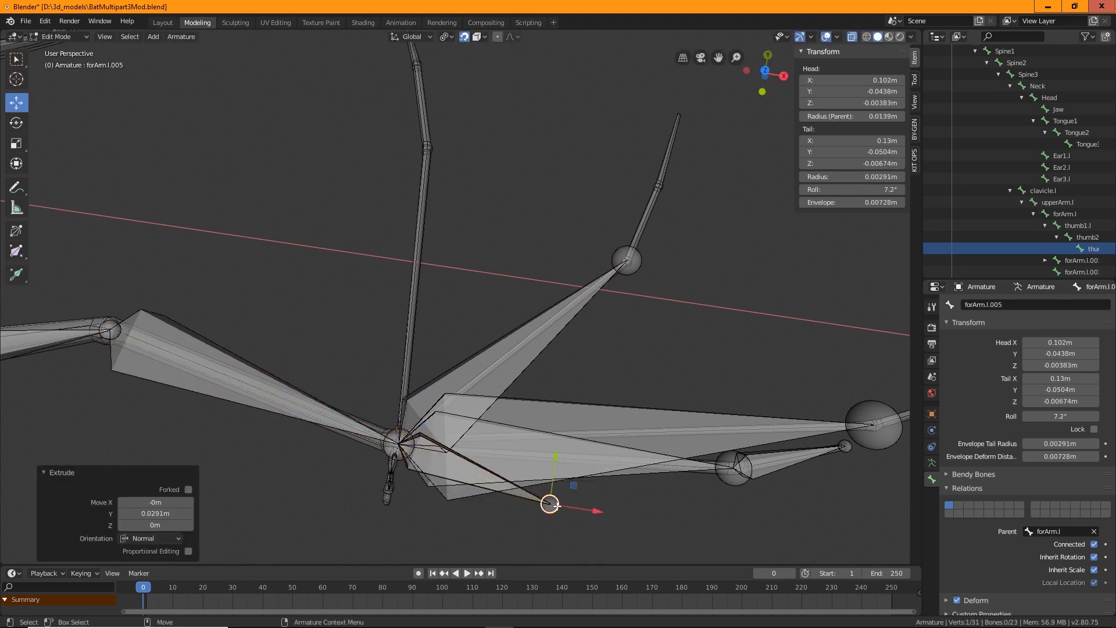
{"action": "left_click_drag", "start_coordinate": [553, 504], "coordinate": [426, 146]}
Rename the first finger bone as index1.l
{"action": "middle_click_drag", "start_coordinate": [632, 295], "coordinate": [496, 504]}
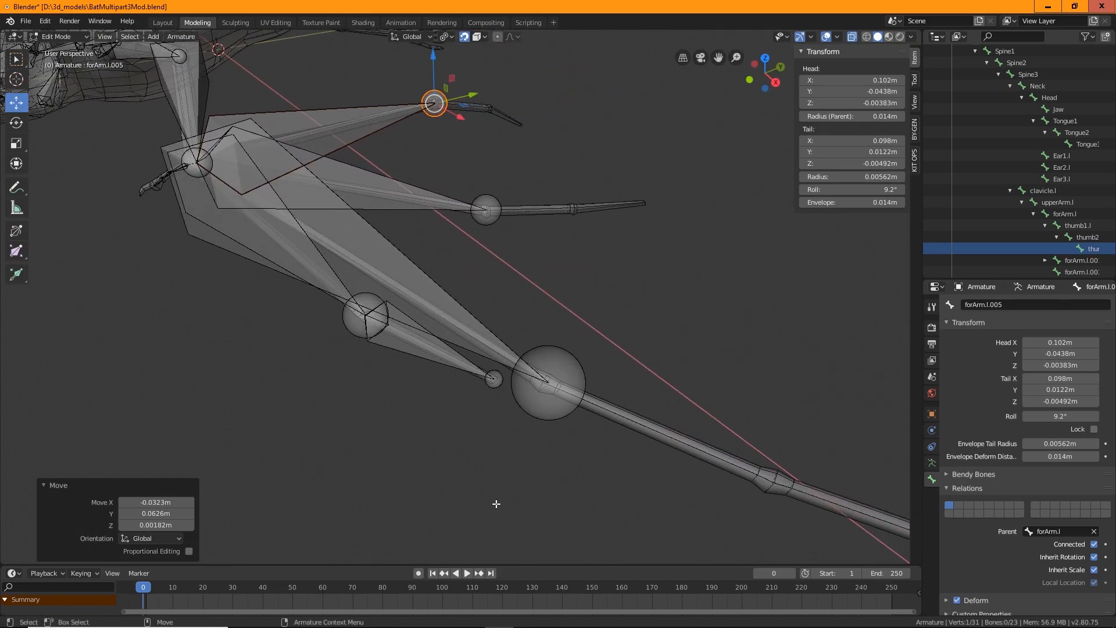
{"action": "middle_click_drag", "start_coordinate": [241, 417], "coordinate": [415, 423]}
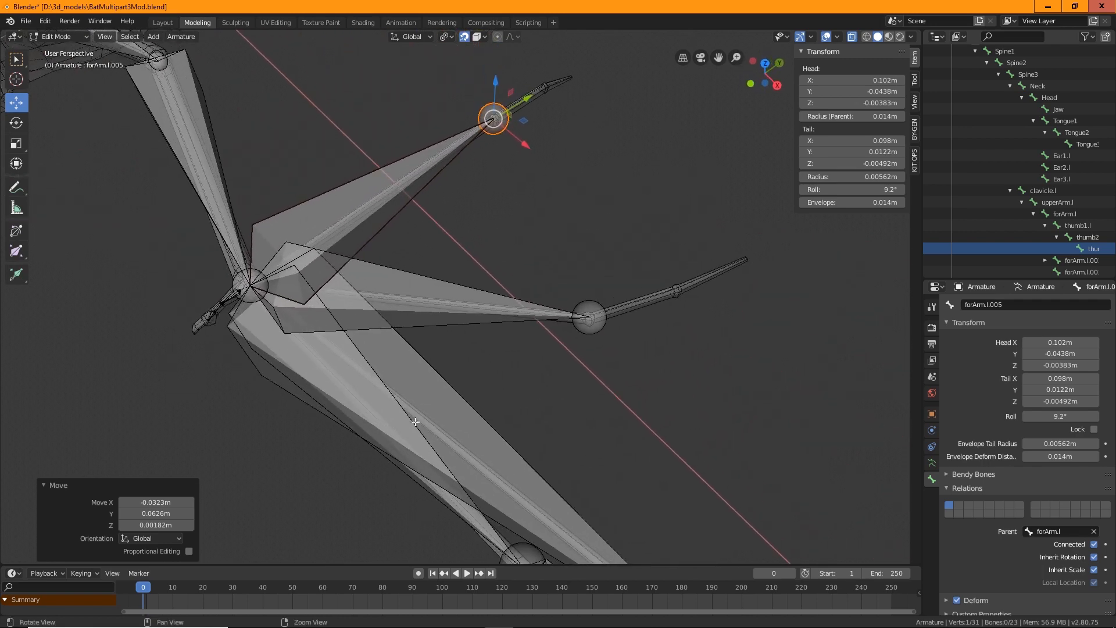
{"action": "left_click", "coordinate": [353, 184]}
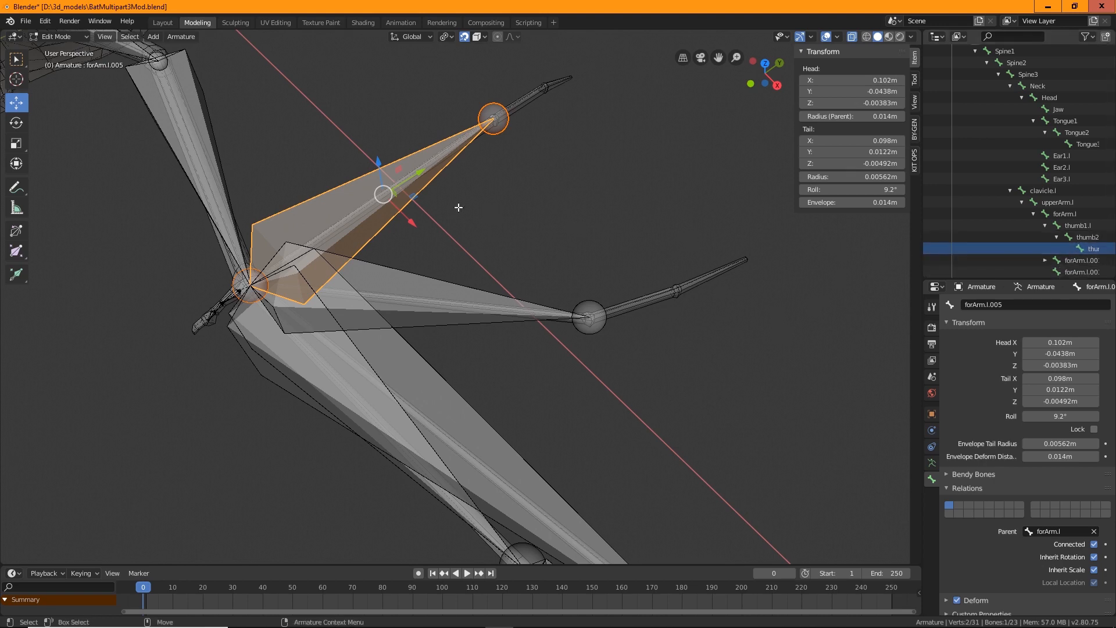
{"action": "scroll", "coordinate": [1070, 214], "scroll_direction": "down", "scroll_amount": 2}
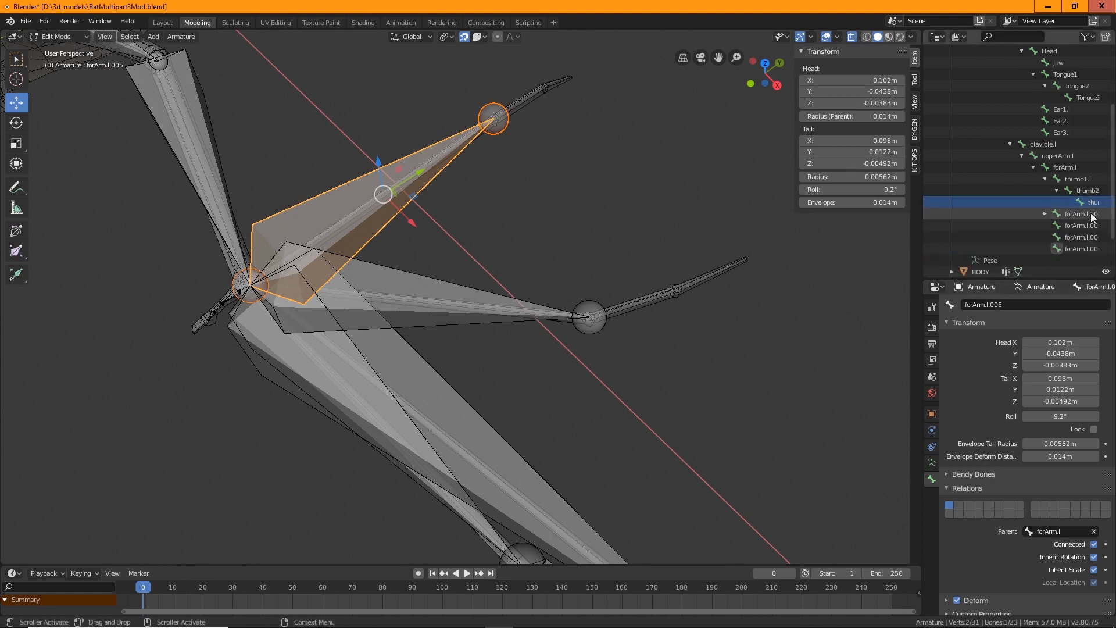
{"action": "left_click", "coordinate": [1057, 190]}
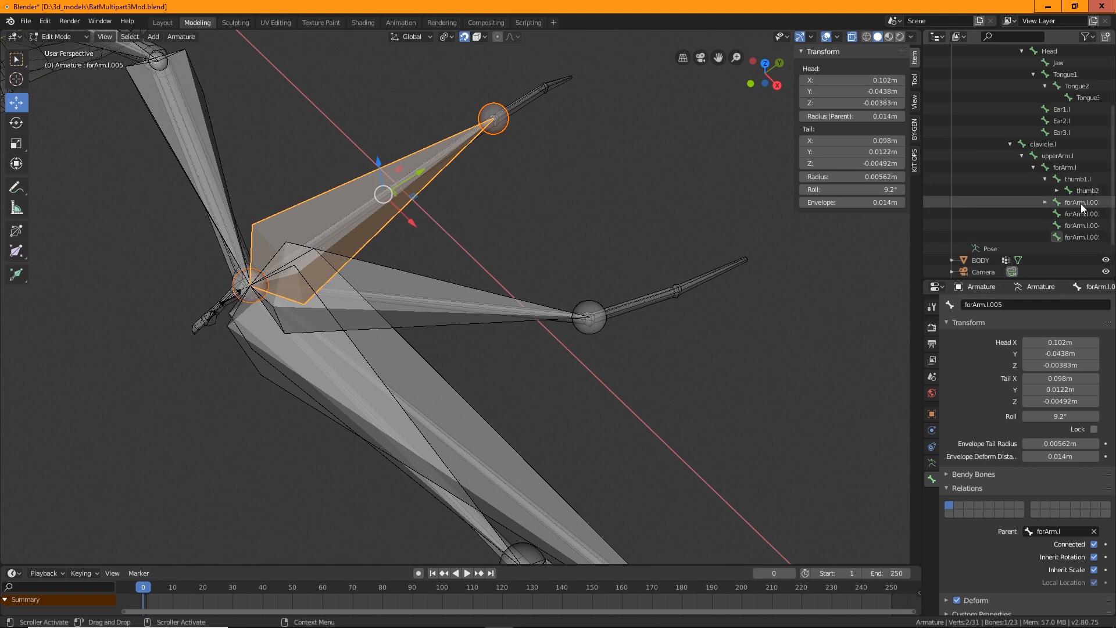
{"action": "left_click", "coordinate": [1081, 203]}
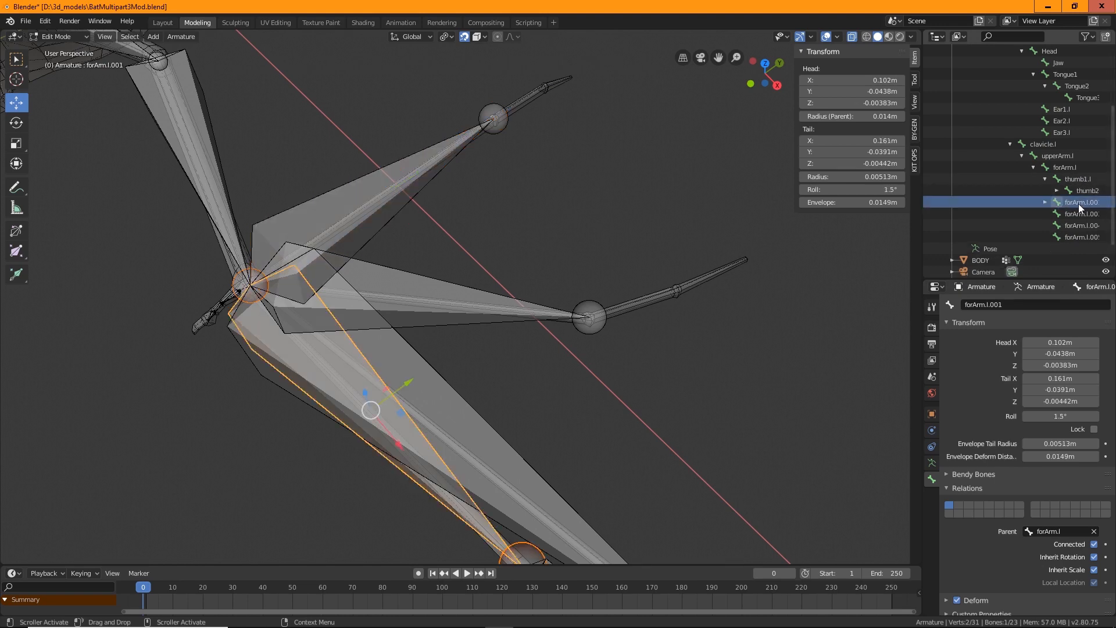
{"action": "double_click", "coordinate": [1079, 204]}
{"action": "type", "text": "index1.l"}
{"action": "key", "text": "Return"}
Rename its child segment as index2.l
{"action": "left_click", "coordinate": [1045, 202]}
{"action": "left_click", "coordinate": [1082, 214]}
{"action": "double_click", "coordinate": [1088, 214]}
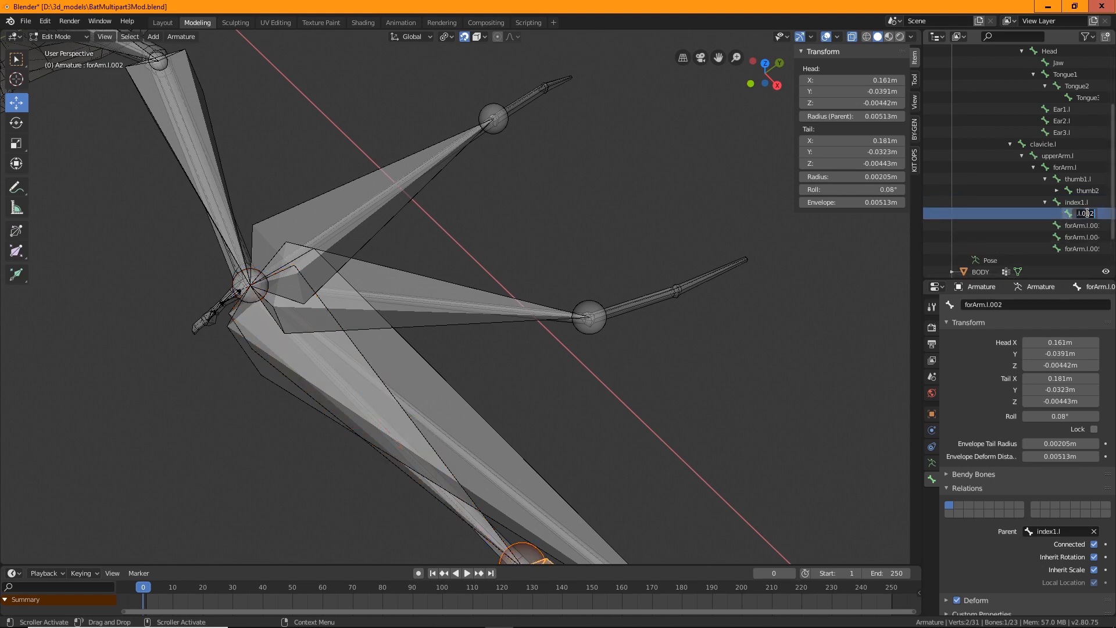
{"action": "type", "text": "in"}
{"action": "type", "text": "dex2.l"}
{"action": "key", "text": "Return"}
Rename the middle finger bone as middle1.l
{"action": "scroll", "coordinate": [618, 359], "scroll_direction": "down", "scroll_amount": 3}
{"action": "middle_click_drag", "start_coordinate": [645, 354], "coordinate": [582, 309], "text": "shift"}
{"action": "scroll", "coordinate": [632, 300], "scroll_direction": "up", "scroll_amount": 2}
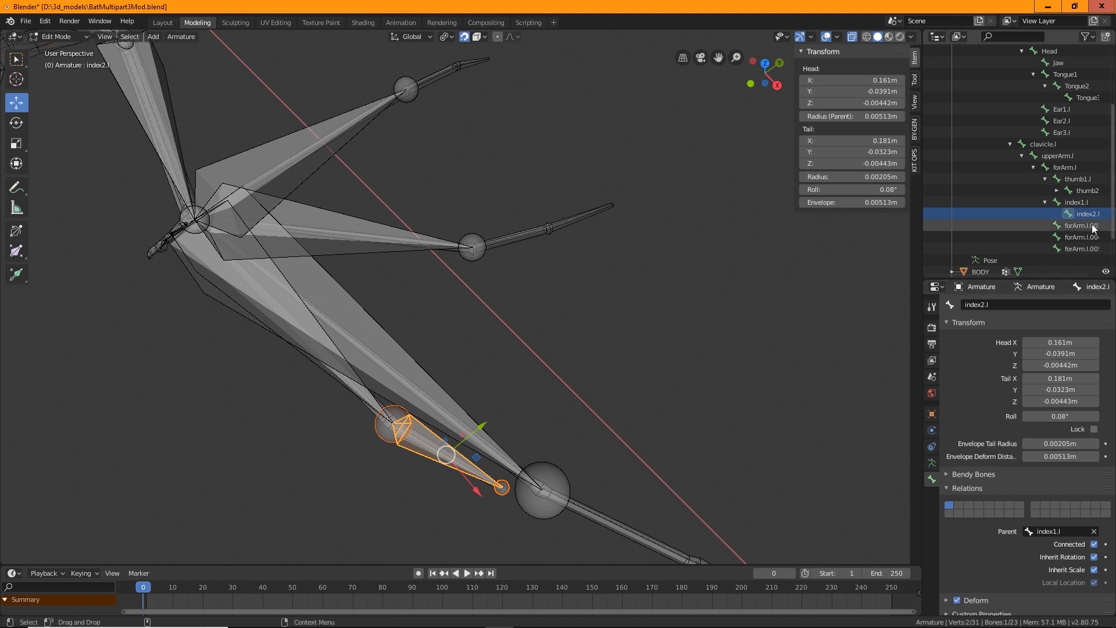
{"action": "left_click", "coordinate": [1076, 225]}
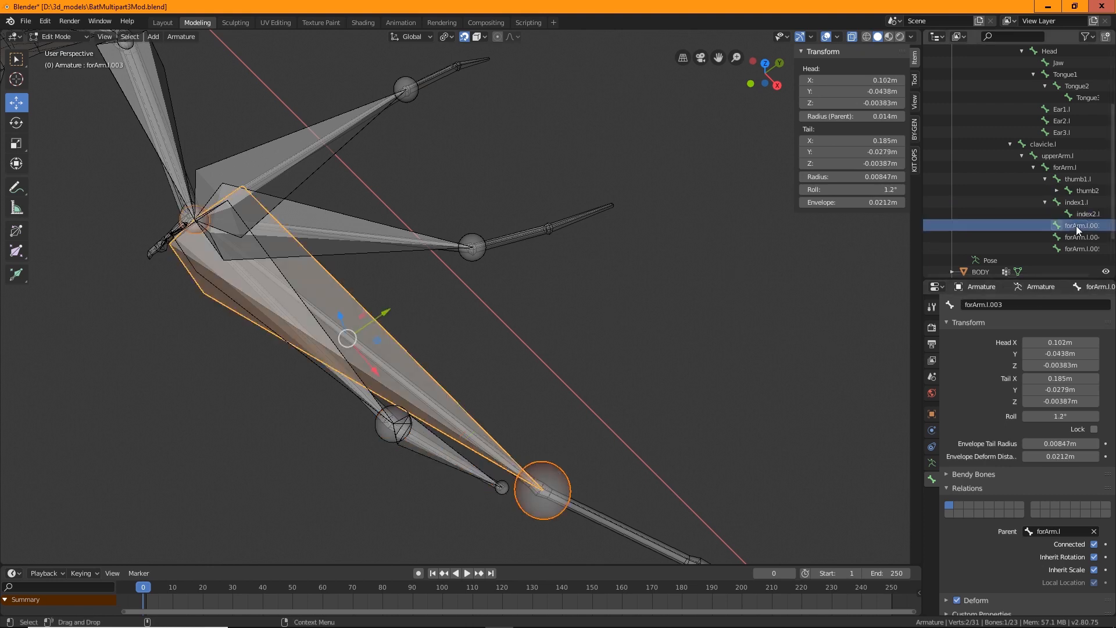
{"action": "double_click", "coordinate": [1076, 226]}
{"action": "type", "text": "middle1.l"}
{"action": "key", "text": "Return"}
Rename the third finger bone as ring1.l
{"action": "left_click", "coordinate": [1079, 237]}
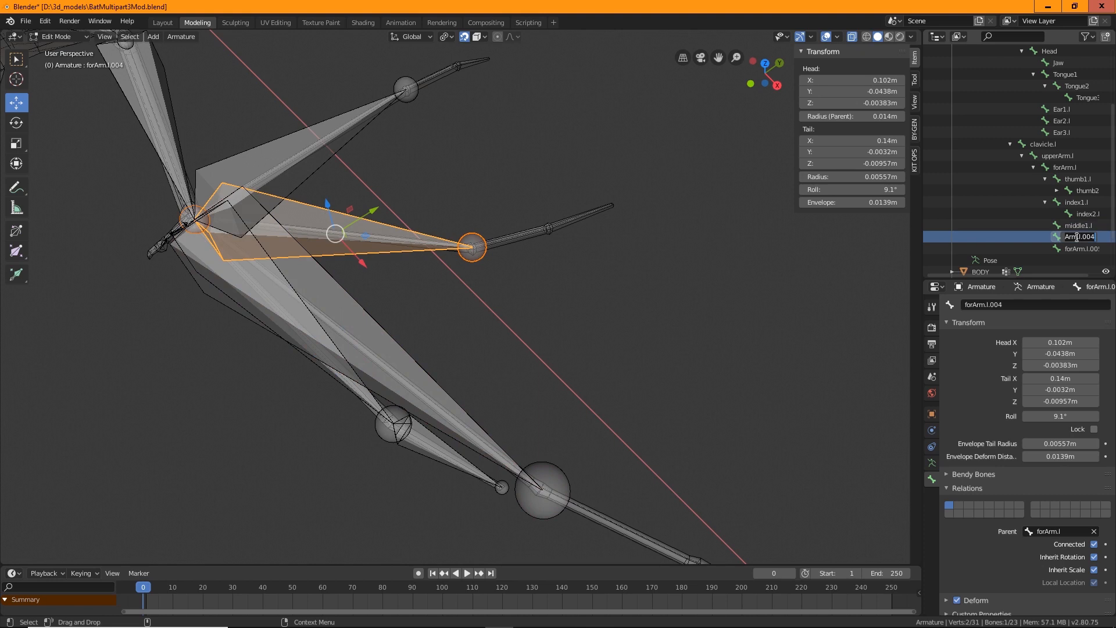
{"action": "type", "text": "wring1.l"}
{"action": "key", "text": "Return"}
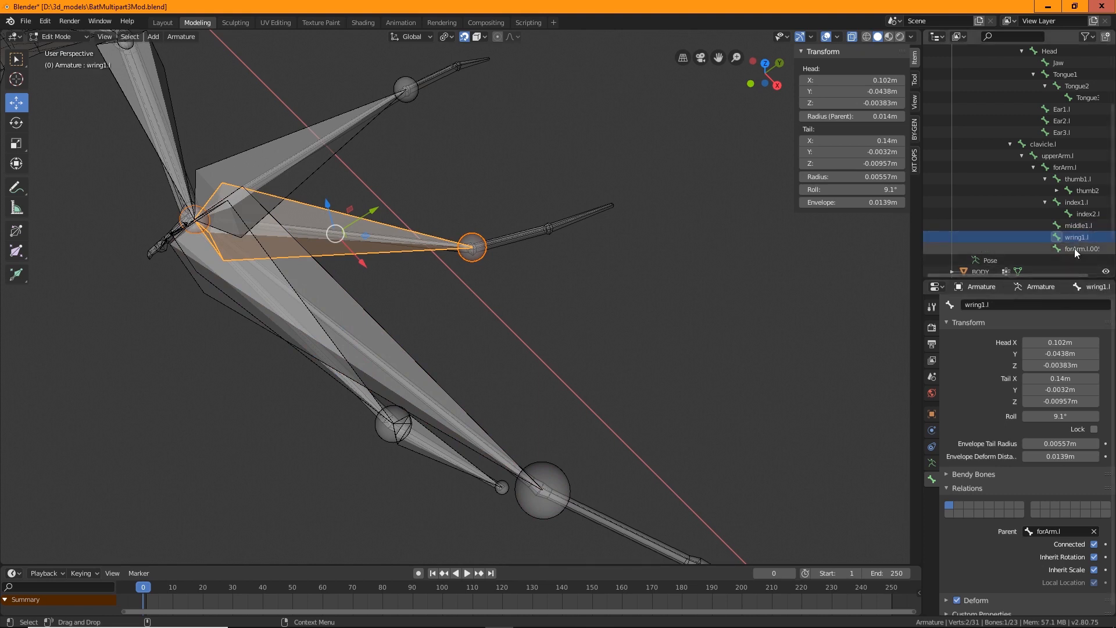
{"action": "double_click", "coordinate": [1075, 237]}
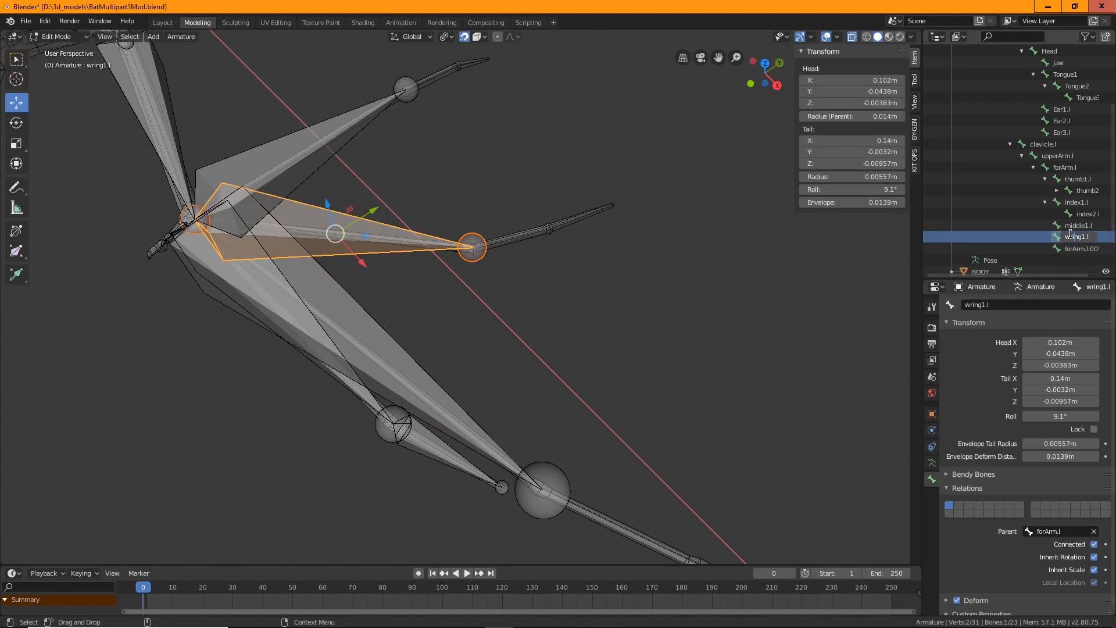
{"action": "key", "text": "Delete"}
{"action": "key", "text": "Return"}
Rename the last finger bone as pinky1.l and select the middle finger bone
{"action": "double_click", "coordinate": [1079, 249]}
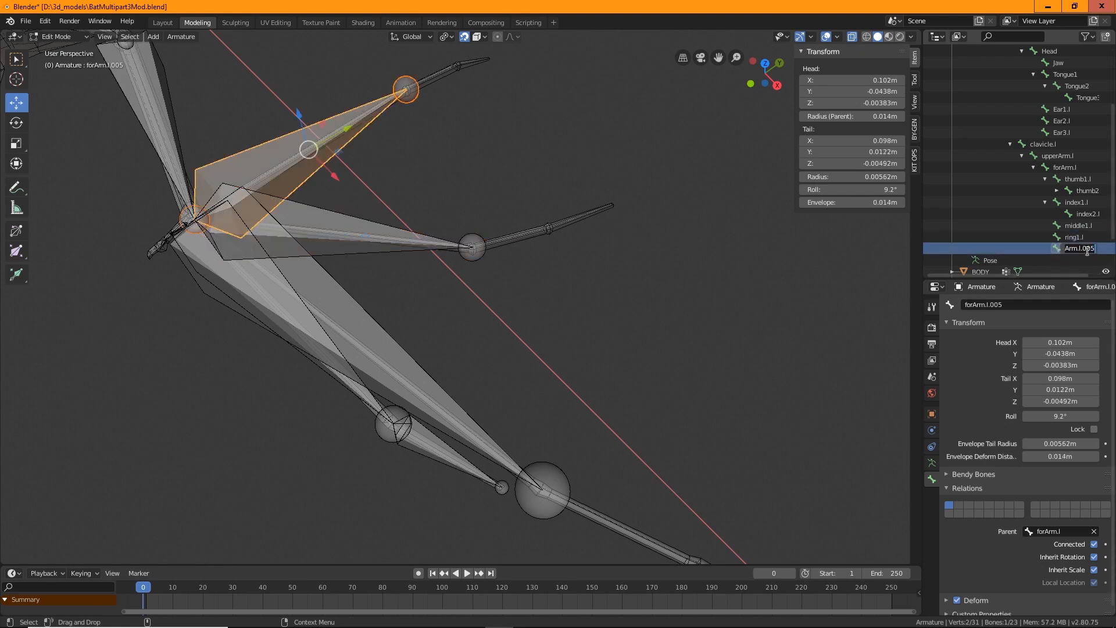
{"action": "type", "text": "pinky1.l"}
{"action": "key", "text": "Return"}
{"action": "middle_click_drag", "start_coordinate": [630, 234], "coordinate": [559, 343]}
{"action": "left_click", "coordinate": [401, 313]}
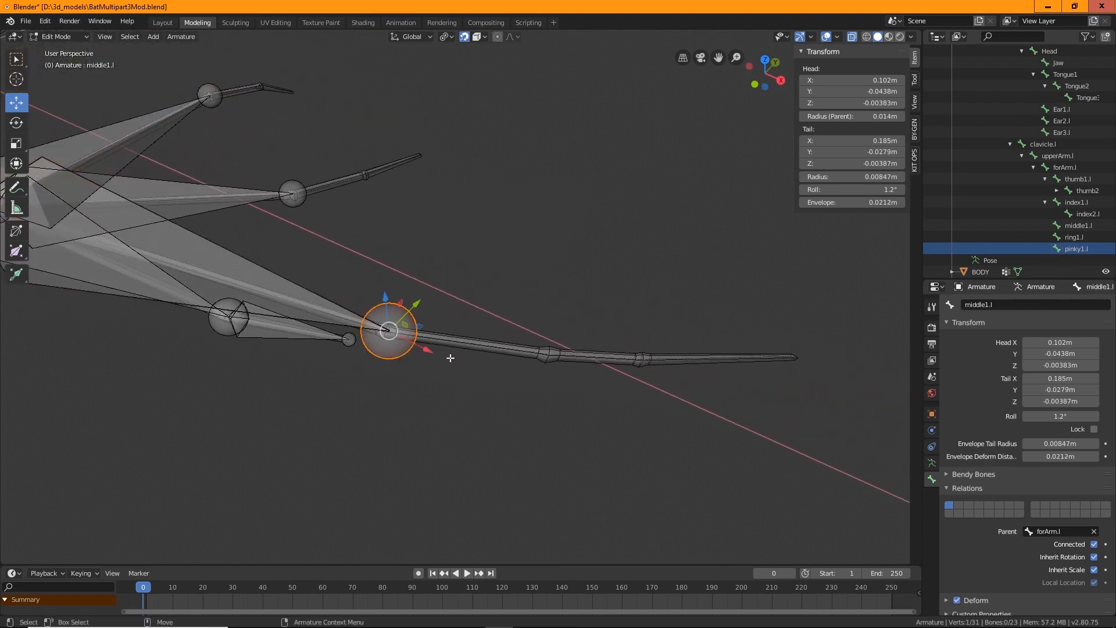
Extrude two new bones from the middle finger bone's tip along the middle finger, placing each joint on the finger
{"action": "key", "text": "shift+space"}
{"action": "key", "text": "e"}
{"action": "left_click_drag", "start_coordinate": [448, 349], "coordinate": [549, 353]}
{"action": "key", "text": "shift+space"}
{"action": "key", "text": "g"}
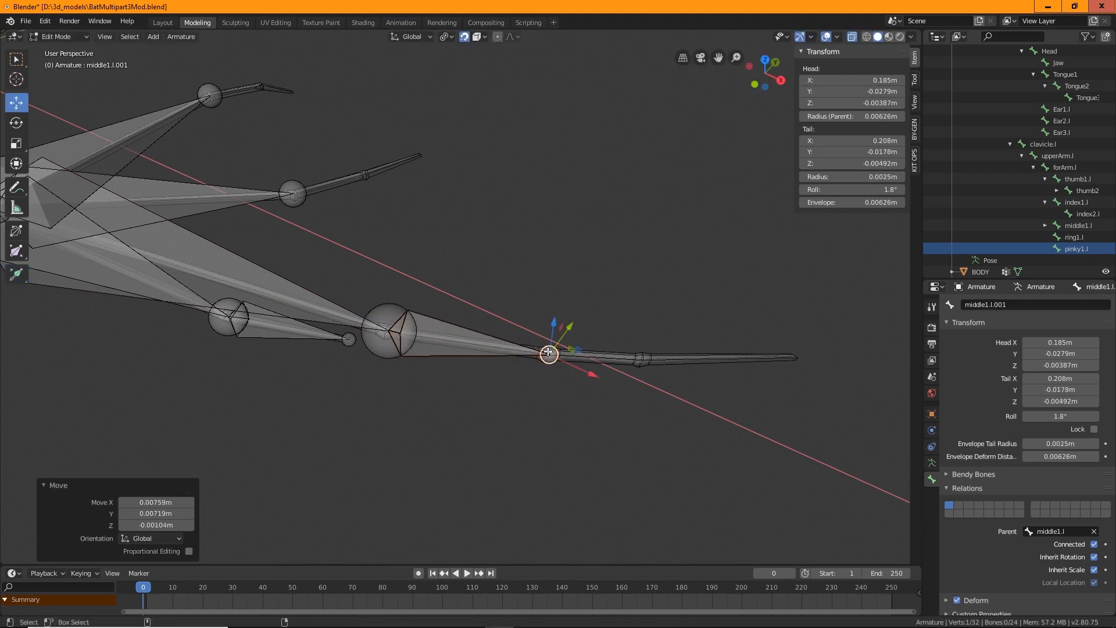
{"action": "key", "text": "shift+space"}
{"action": "key", "text": "e"}
{"action": "left_click_drag", "start_coordinate": [615, 365], "coordinate": [720, 371]}
{"action": "key", "text": "shift+space"}
{"action": "key", "text": "g"}
{"action": "left_click_drag", "start_coordinate": [652, 367], "coordinate": [792, 357]}
Extrude a third bone from the middle finger chain out to the middle fingertip
{"action": "key", "text": "shift+space"}
{"action": "key", "text": "e"}
{"action": "key", "text": "shift+space"}
{"action": "key", "text": "g"}
{"action": "middle_click_drag", "start_coordinate": [792, 357], "coordinate": [510, 300]}
Extrude two bones from the ring finger bone's tip along the ring finger, adjusting the joint position
{"action": "left_click", "coordinate": [535, 298]}
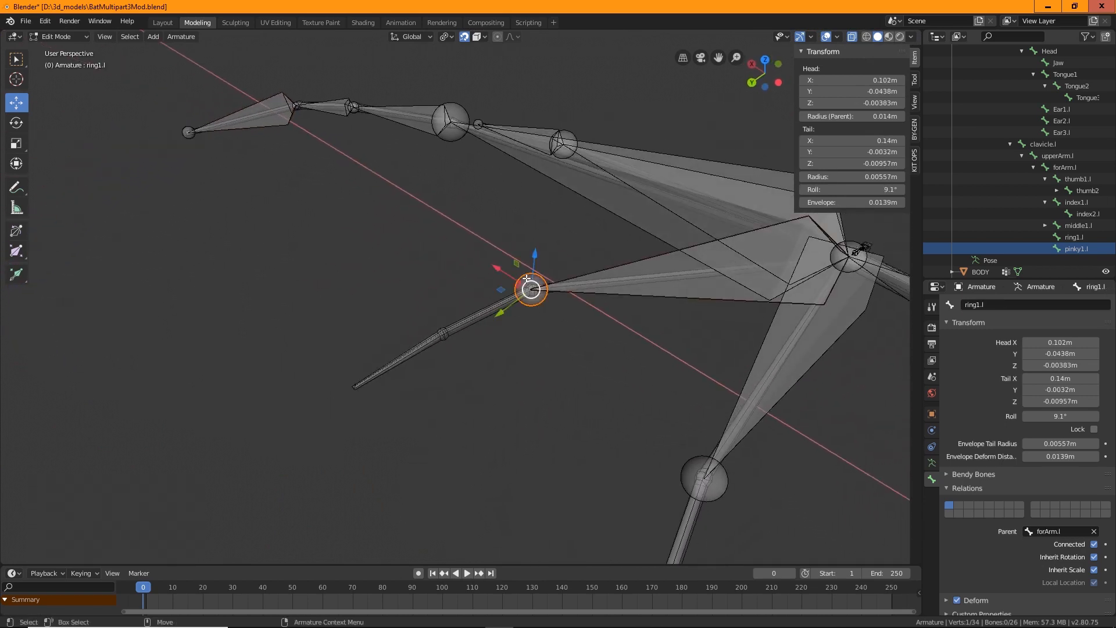
{"action": "key", "text": "shift+space"}
{"action": "key", "text": "e"}
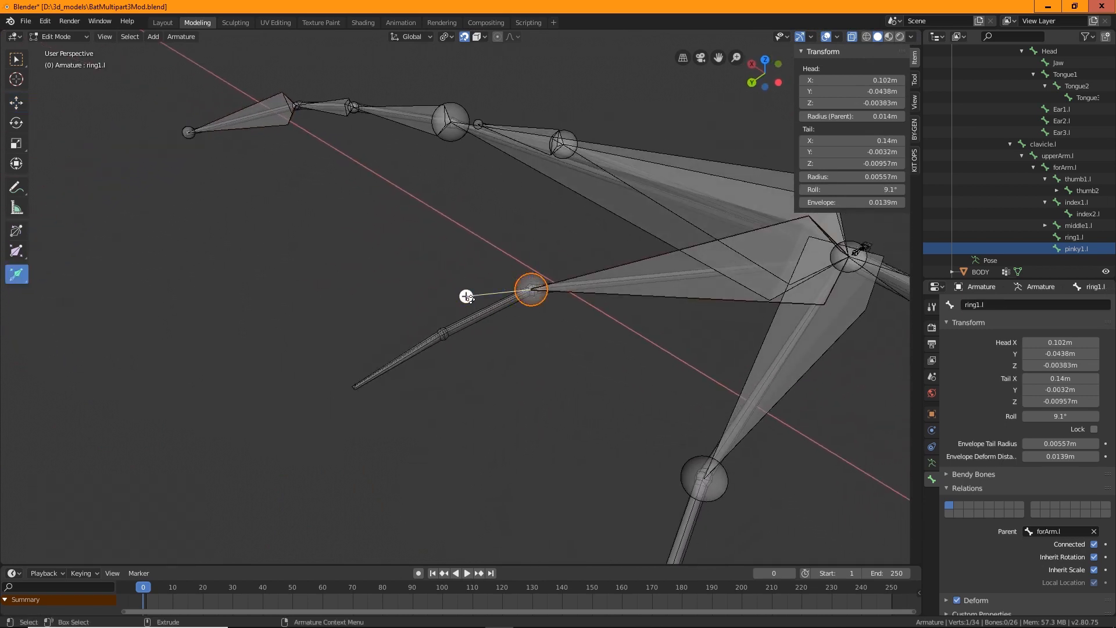
{"action": "left_click_drag", "start_coordinate": [466, 297], "coordinate": [443, 333]}
{"action": "key", "text": "shift+space"}
{"action": "key", "text": "g"}
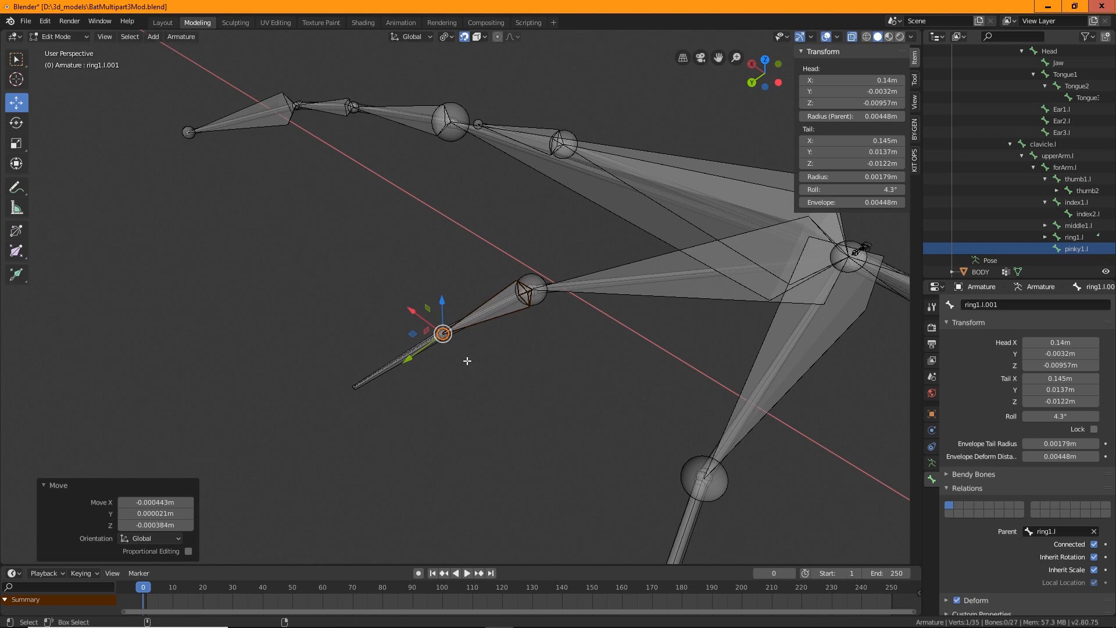
{"action": "key", "text": "shift+space"}
{"action": "key", "text": "e"}
{"action": "left_click_drag", "start_coordinate": [384, 364], "coordinate": [274, 419]}
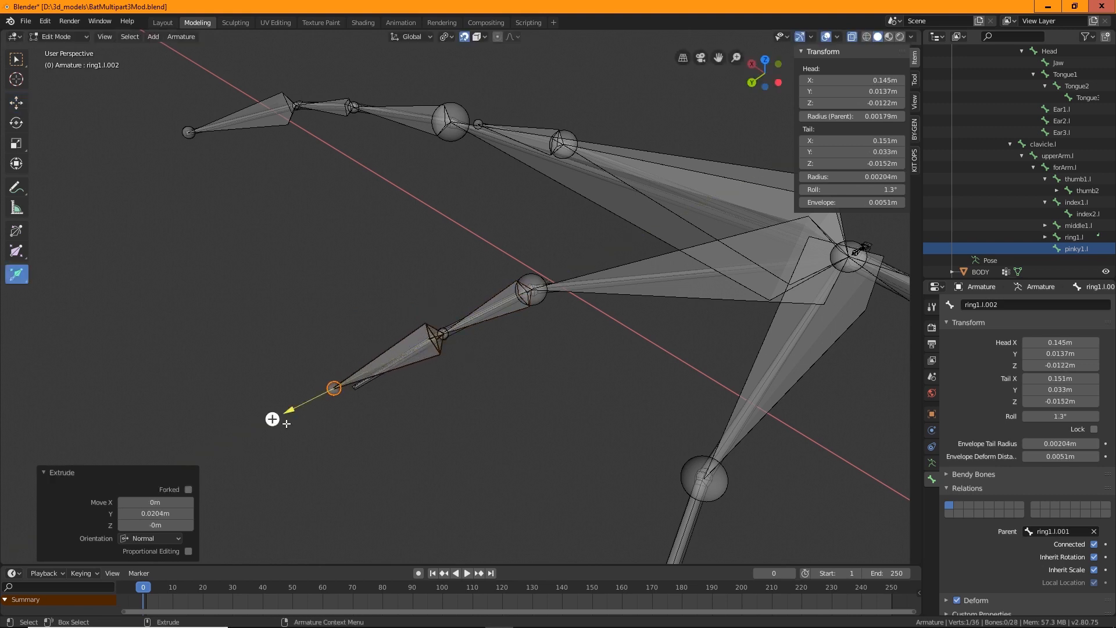
{"action": "key", "text": "shift+space"}
{"action": "key", "text": "g"}
{"action": "left_click_drag", "start_coordinate": [332, 386], "coordinate": [352, 388]}
Extrude two bones from the pinky finger bone's tip along the pinky finger, adjusting each joint position
{"action": "middle_click_drag", "start_coordinate": [618, 374], "coordinate": [617, 244]}
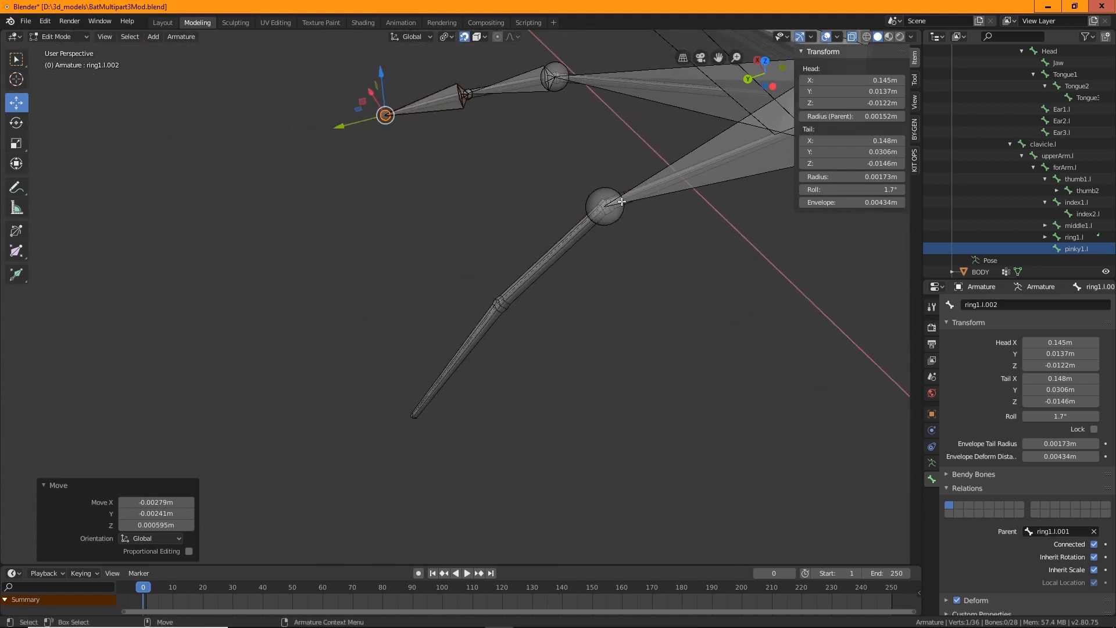
{"action": "left_click", "coordinate": [605, 204]}
{"action": "key", "text": "shift+space"}
{"action": "key", "text": "e"}
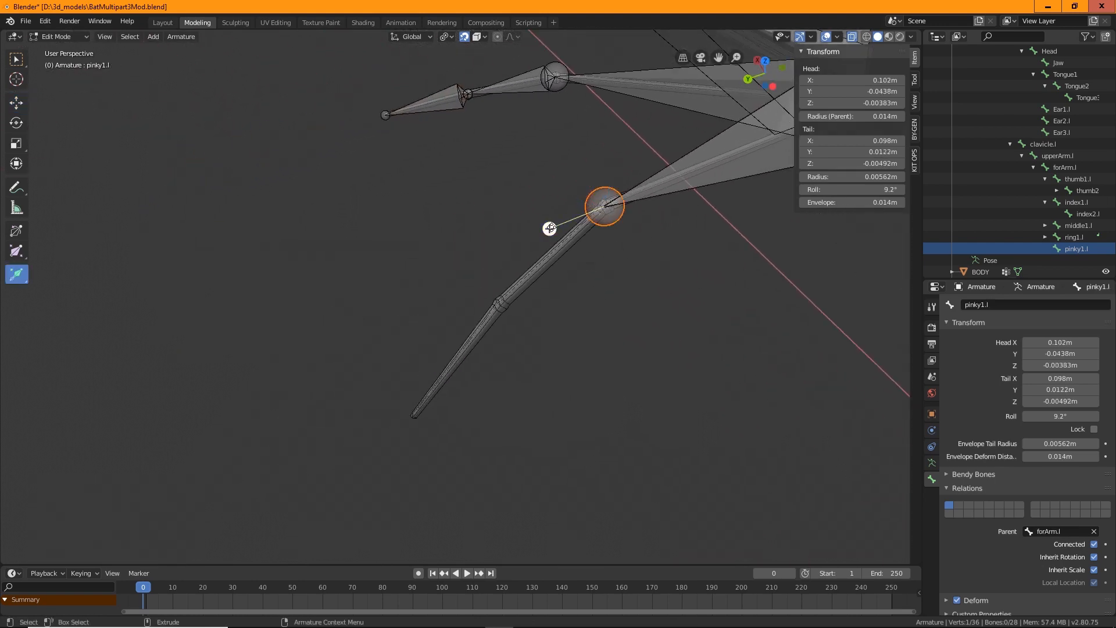
{"action": "left_click_drag", "start_coordinate": [550, 228], "coordinate": [445, 303]}
{"action": "key", "text": "shift+space"}
{"action": "key", "text": "g"}
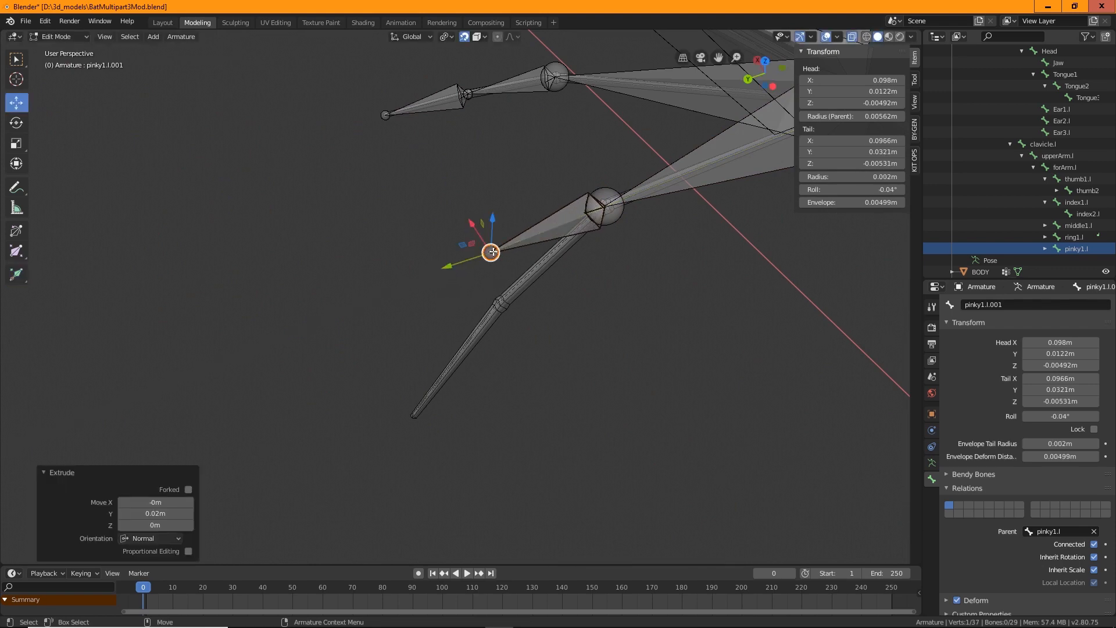
{"action": "left_click_drag", "start_coordinate": [491, 252], "coordinate": [501, 304]}
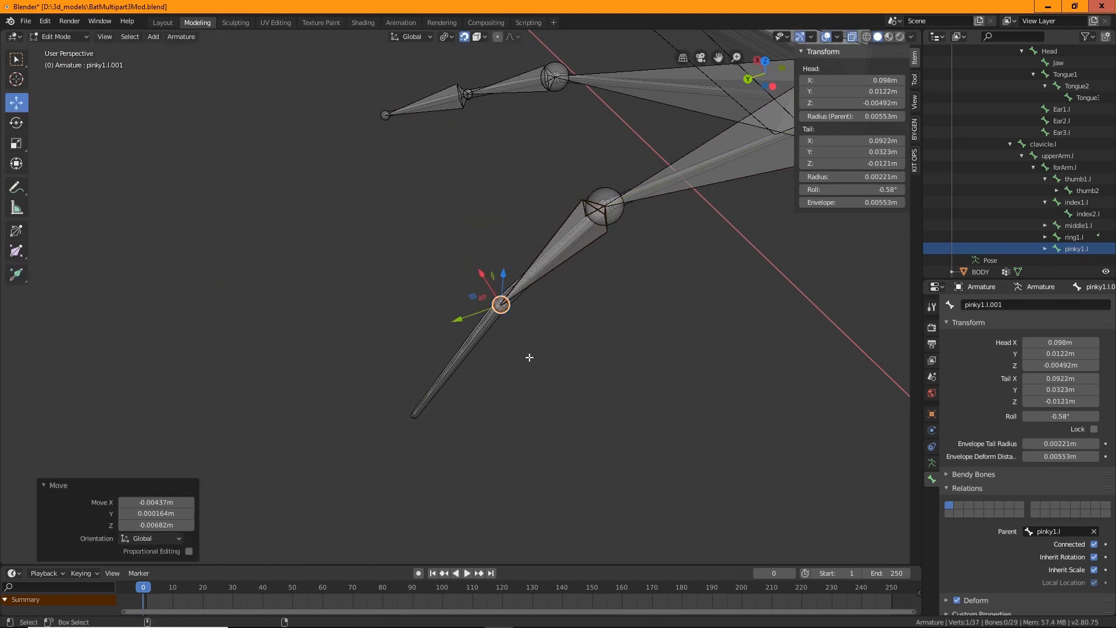
{"action": "key", "text": "shift+space"}
{"action": "key", "text": "e"}
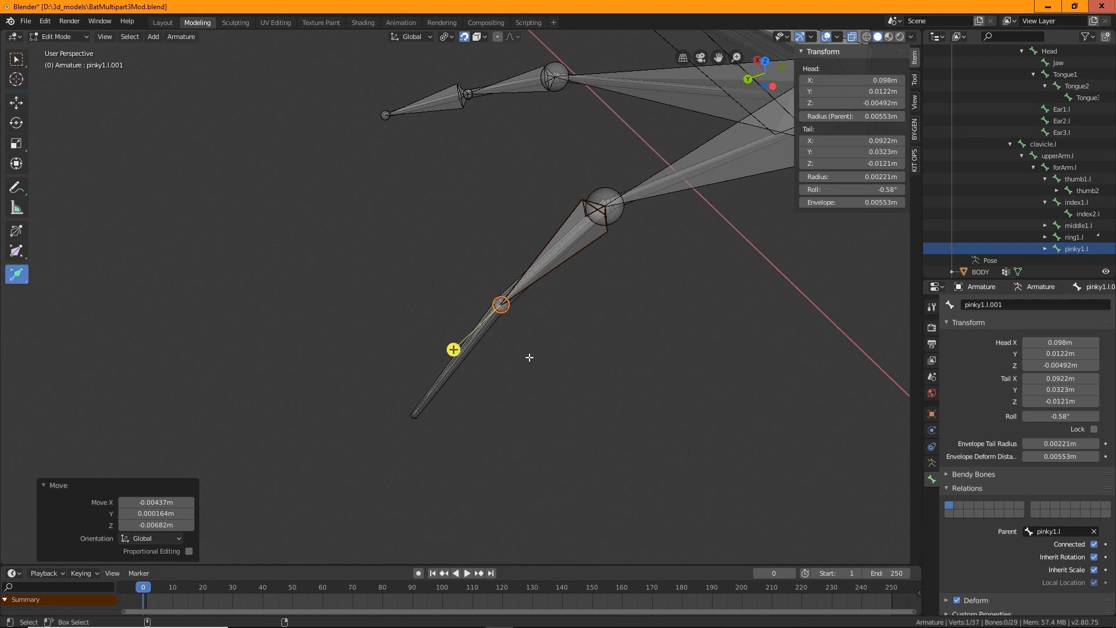
{"action": "left_click_drag", "start_coordinate": [454, 348], "coordinate": [368, 429]}
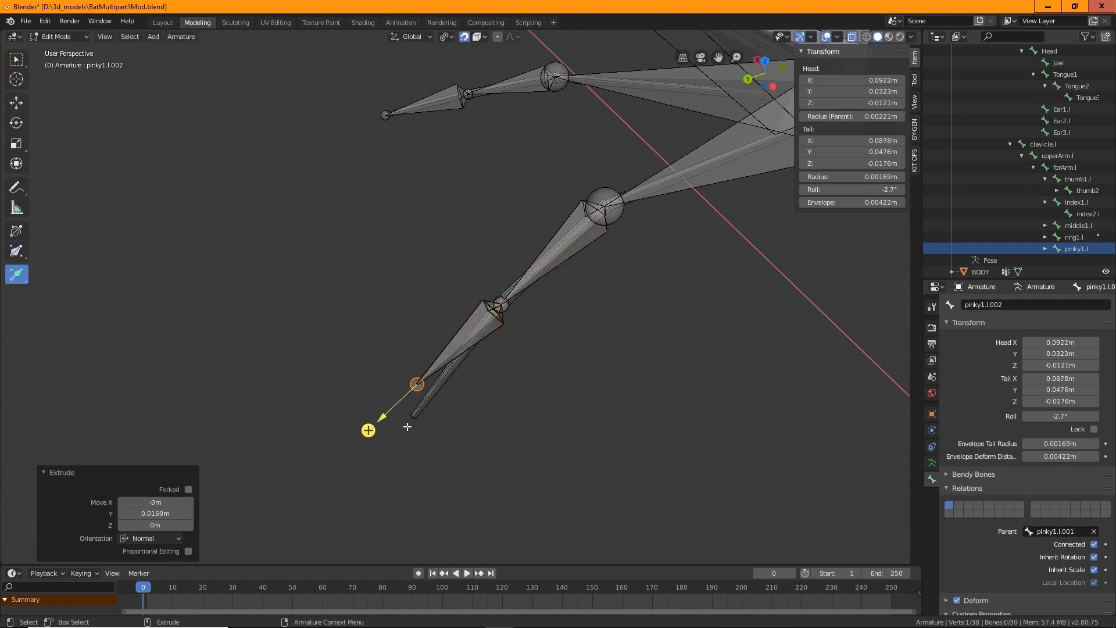
{"action": "key", "text": "shift+space"}
{"action": "key", "text": "g"}
{"action": "left_click_drag", "start_coordinate": [418, 383], "coordinate": [414, 417]}
{"action": "middle_click_drag", "start_coordinate": [441, 419], "coordinate": [610, 448]}
{"action": "scroll", "coordinate": [611, 449], "scroll_direction": "up", "scroll_amount": 4}
{"action": "middle_click_drag", "start_coordinate": [558, 343], "coordinate": [585, 357], "text": "shift"}
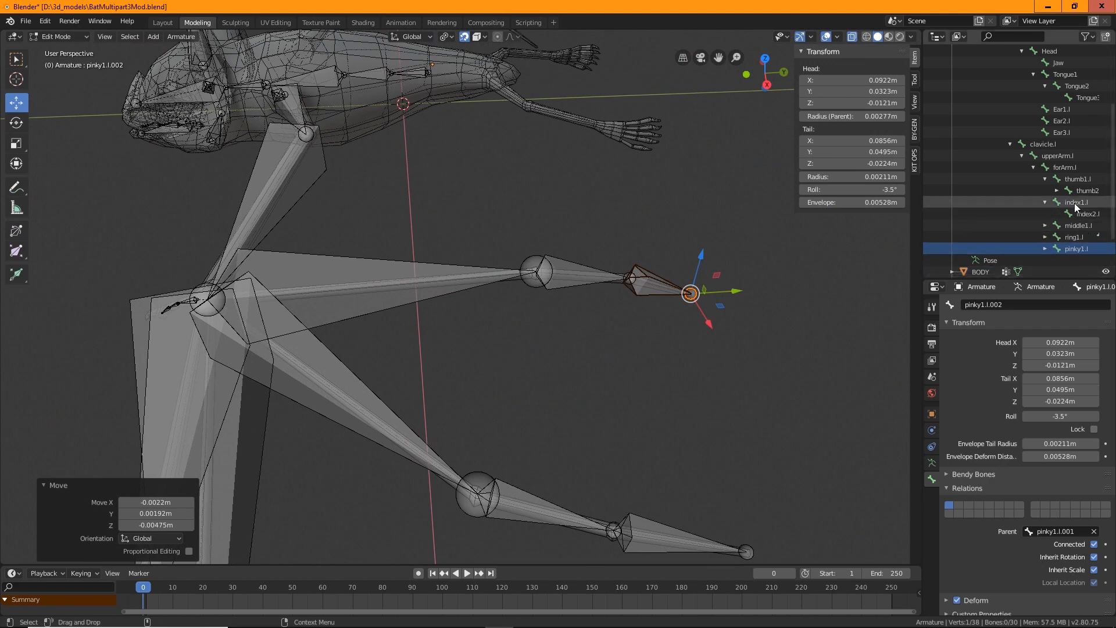
Rename the first extruded middle finger bone as middle2.l
{"action": "left_click", "coordinate": [1046, 226]}
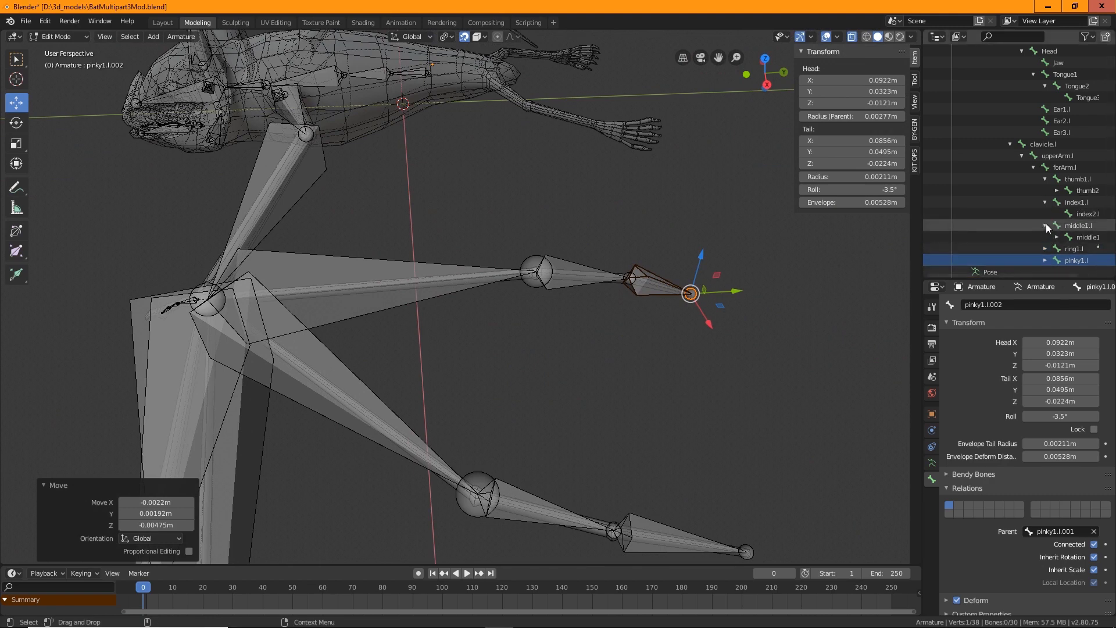
{"action": "left_click", "coordinate": [1081, 215]}
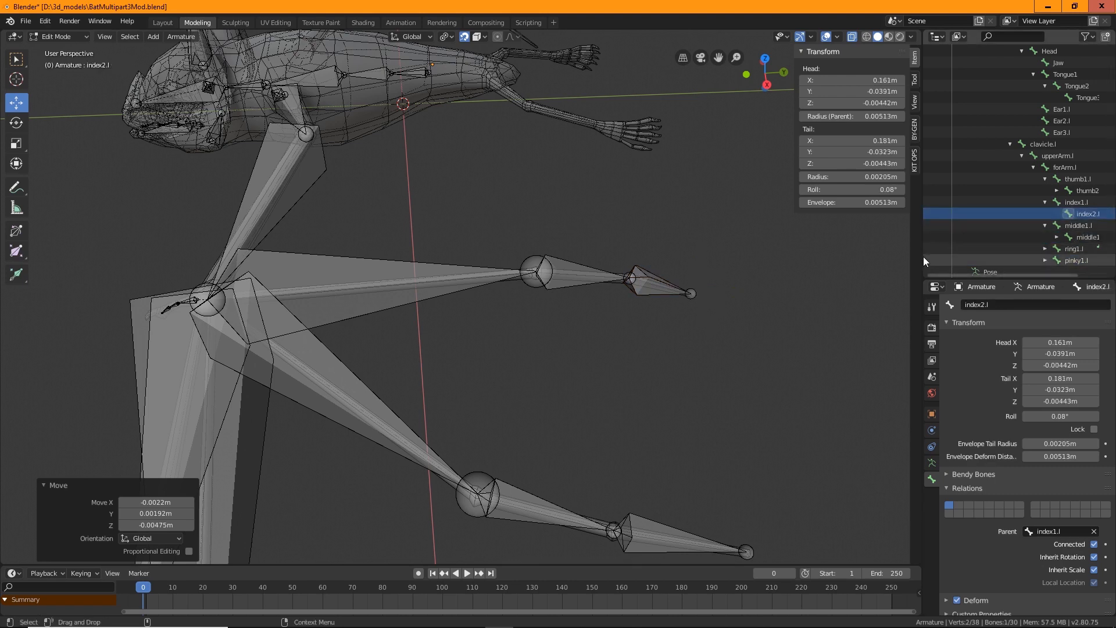
{"action": "left_click_drag", "start_coordinate": [923, 261], "coordinate": [773, 260]}
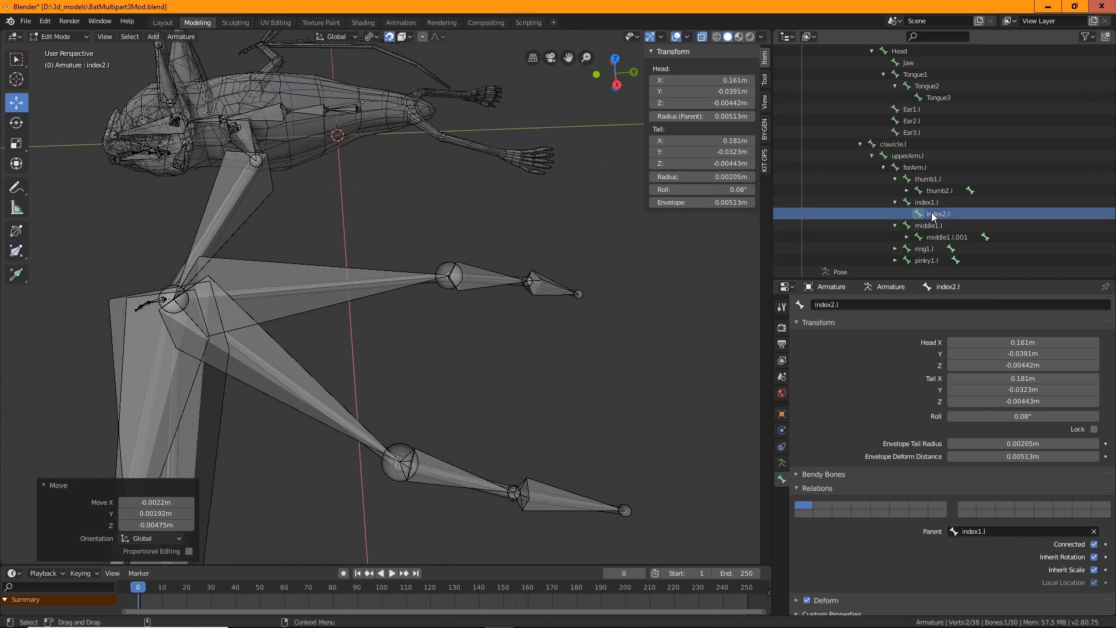
{"action": "double_click", "coordinate": [945, 237]}
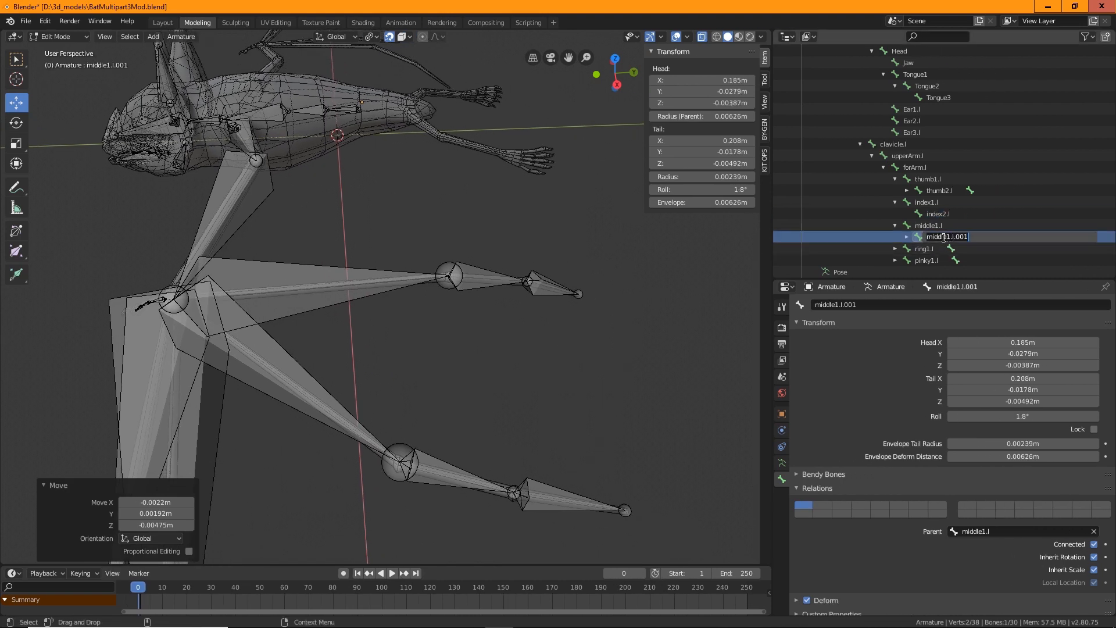
{"action": "key", "text": "Escape"}
{"action": "key", "text": "BackSpace"}
{"action": "key", "text": "BackSpace"}
{"action": "key", "text": "Return"}
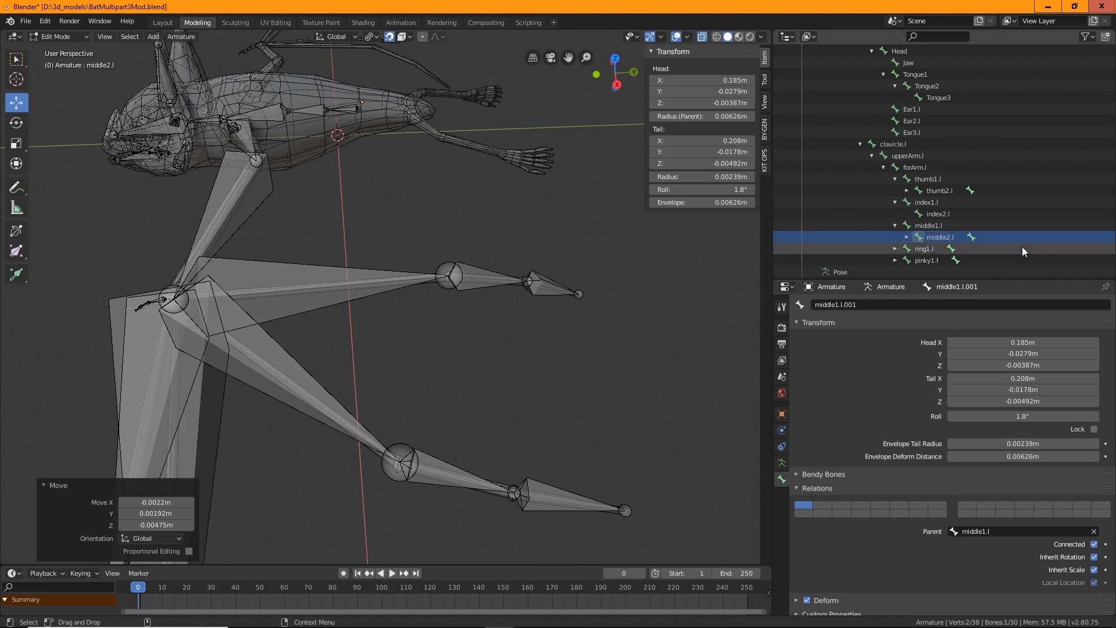
Rename the next middle finger bone as middle3.l
{"action": "left_click", "coordinate": [907, 237]}
{"action": "left_click", "coordinate": [964, 248]}
{"action": "double_click", "coordinate": [972, 250]}
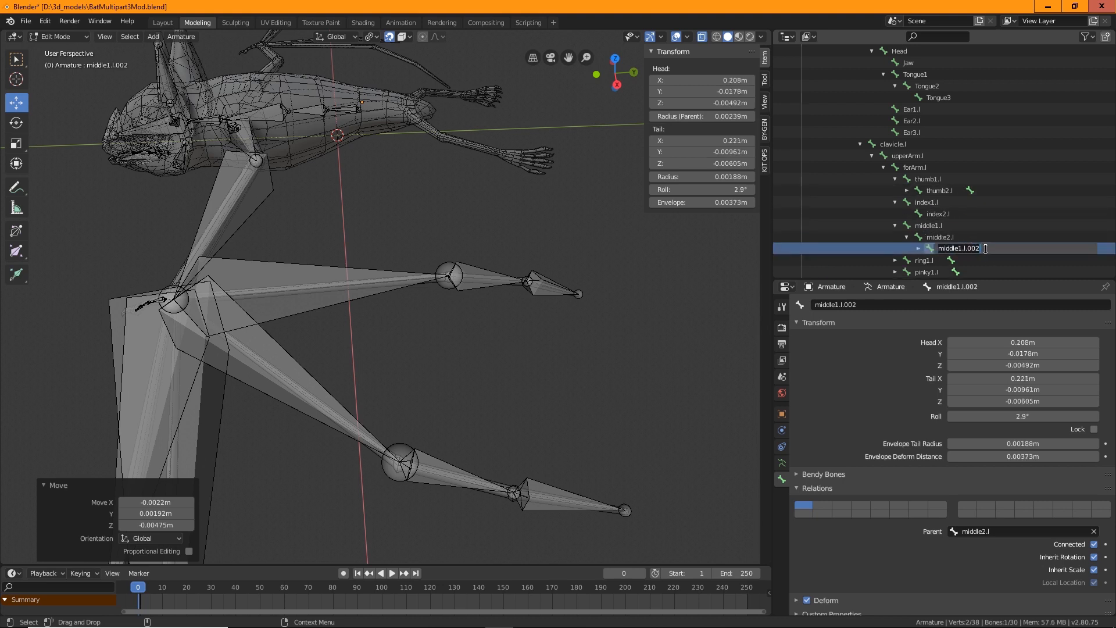
{"action": "key", "text": "BackSpace"}
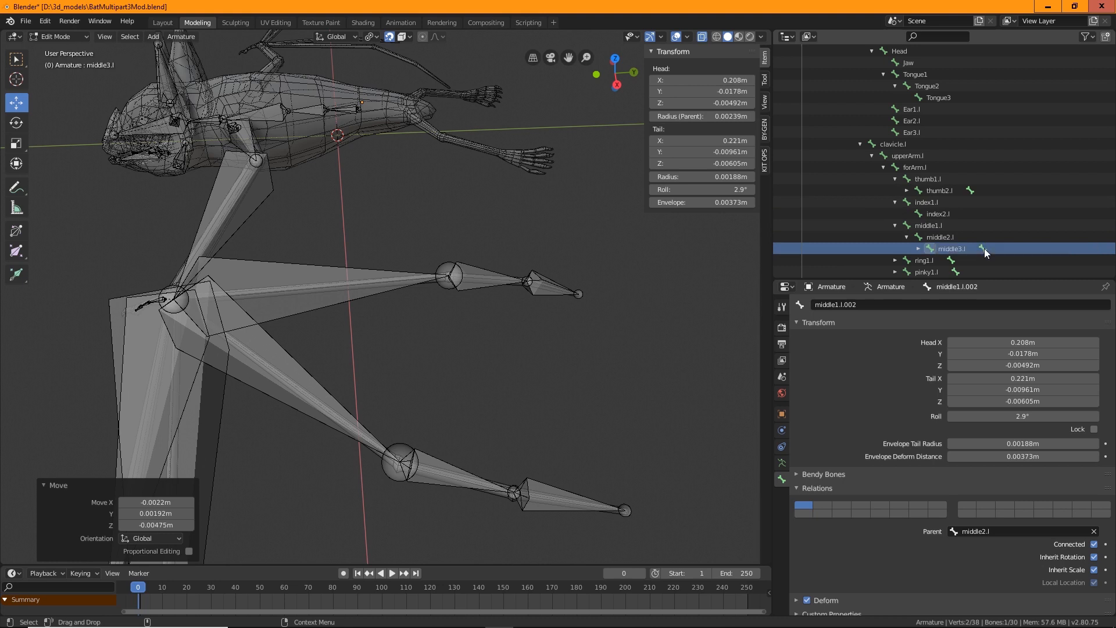
{"action": "key", "text": "Return"}
Rename the last middle finger bone as middle4.l
{"action": "left_click", "coordinate": [918, 249]}
{"action": "scroll", "coordinate": [936, 233], "scroll_direction": "down", "scroll_amount": 3}
{"action": "double_click", "coordinate": [983, 190]}
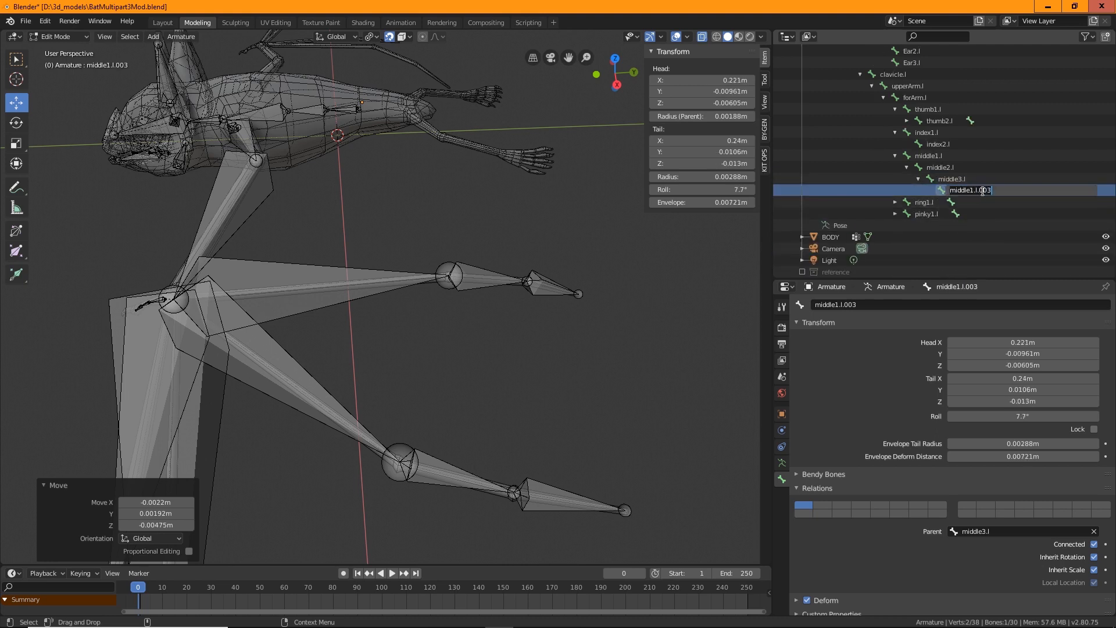
{"action": "type", "text": "middle4.l"}
{"action": "key", "text": "Return"}
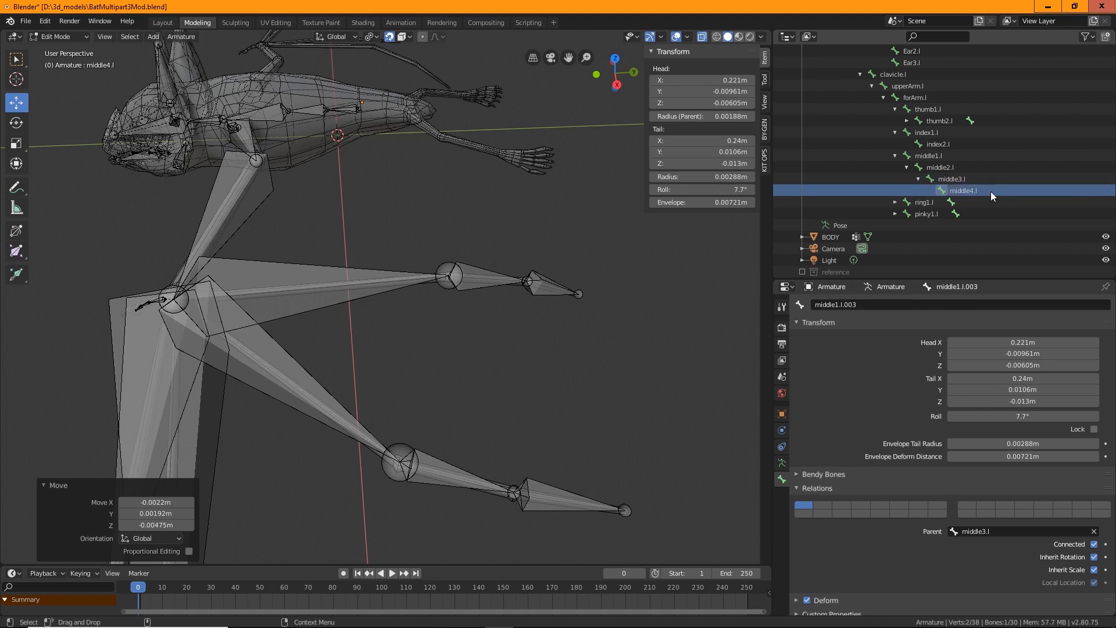
Rename the first extruded ring finger bone as ring2.l
{"action": "left_click", "coordinate": [895, 203]}
{"action": "double_click", "coordinate": [942, 217]}
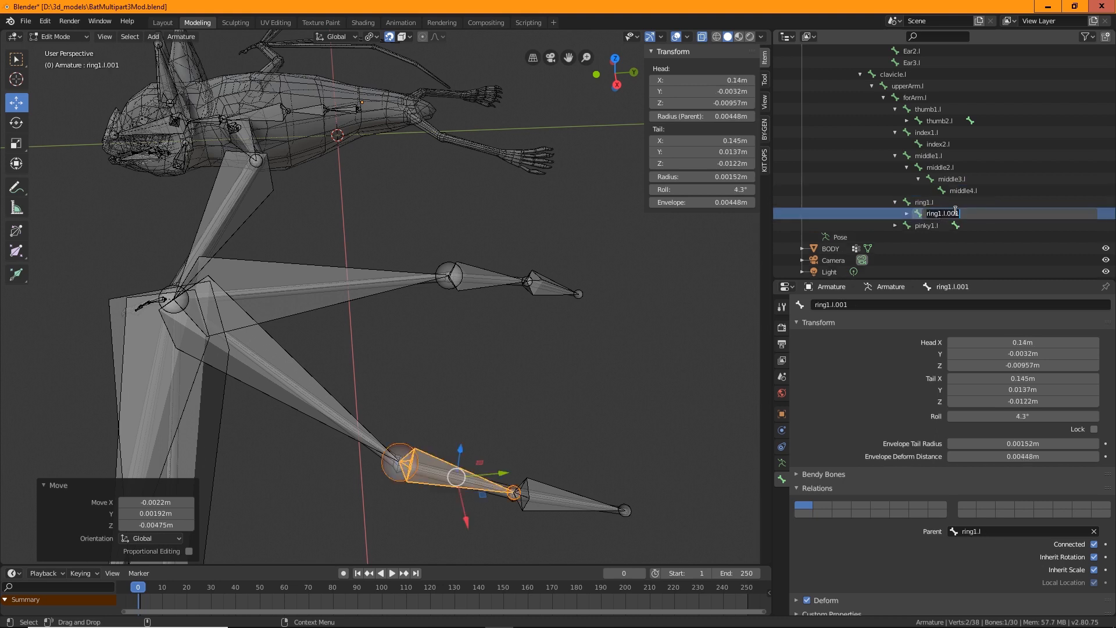
{"action": "type", "text": "ring2.l"}
{"action": "key", "text": "Return"}
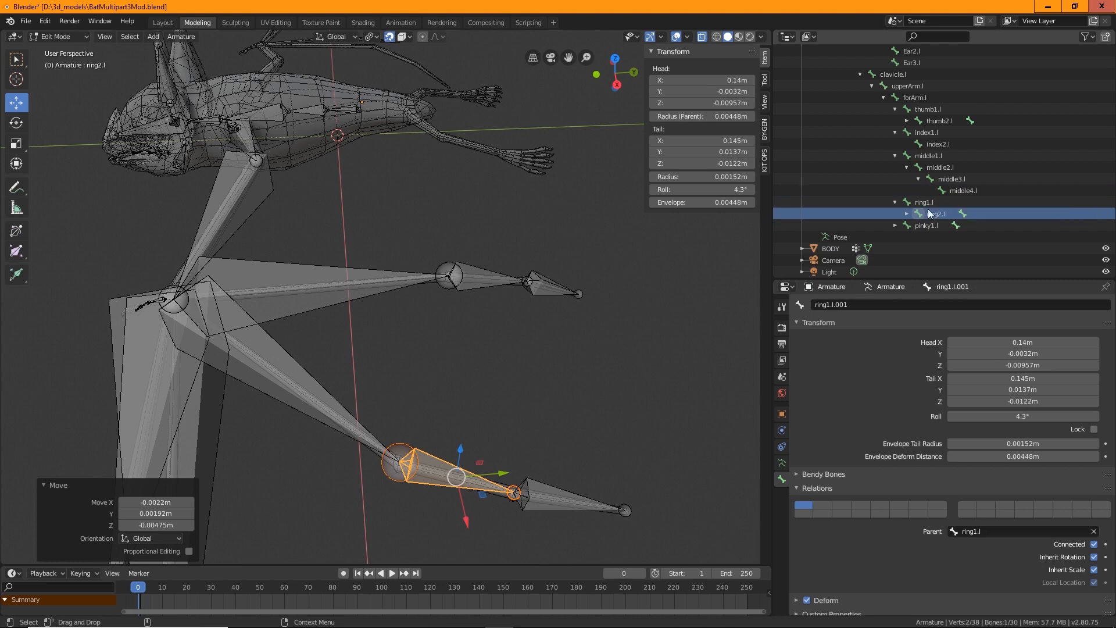
Rename the last ring finger bone as ring3.l
{"action": "left_click", "coordinate": [906, 214]}
{"action": "double_click", "coordinate": [946, 226]}
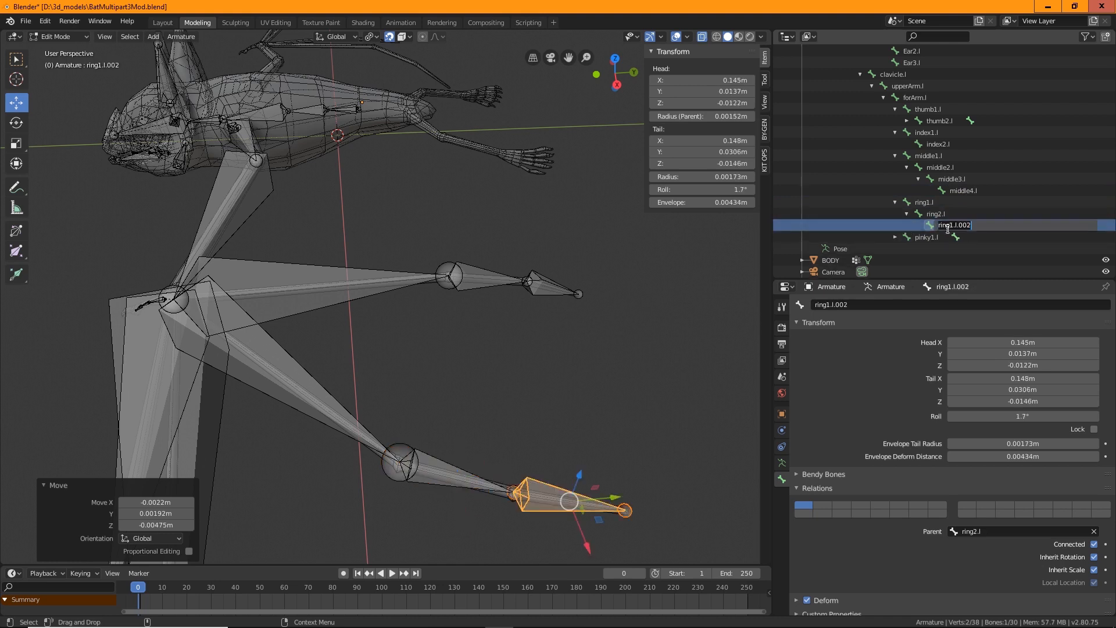
{"action": "type", "text": "ring"}
{"action": "key", "text": "Return"}
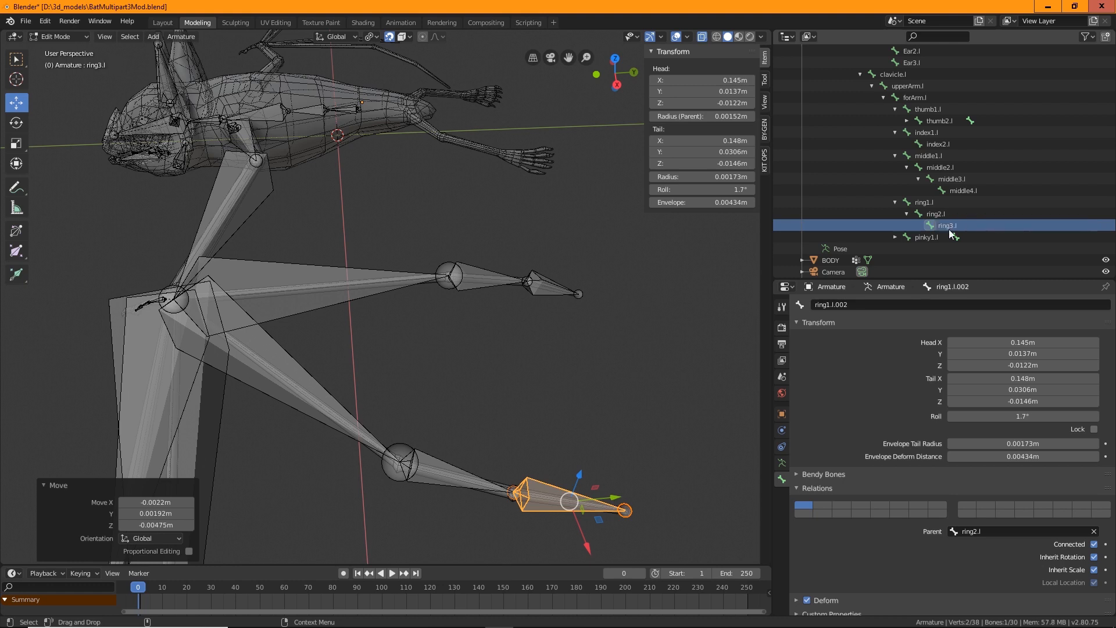
Rename the first extruded pinky finger bone as pinky2.l
{"action": "left_click", "coordinate": [894, 237]}
{"action": "scroll", "coordinate": [934, 175], "scroll_direction": "down", "scroll_amount": 2}
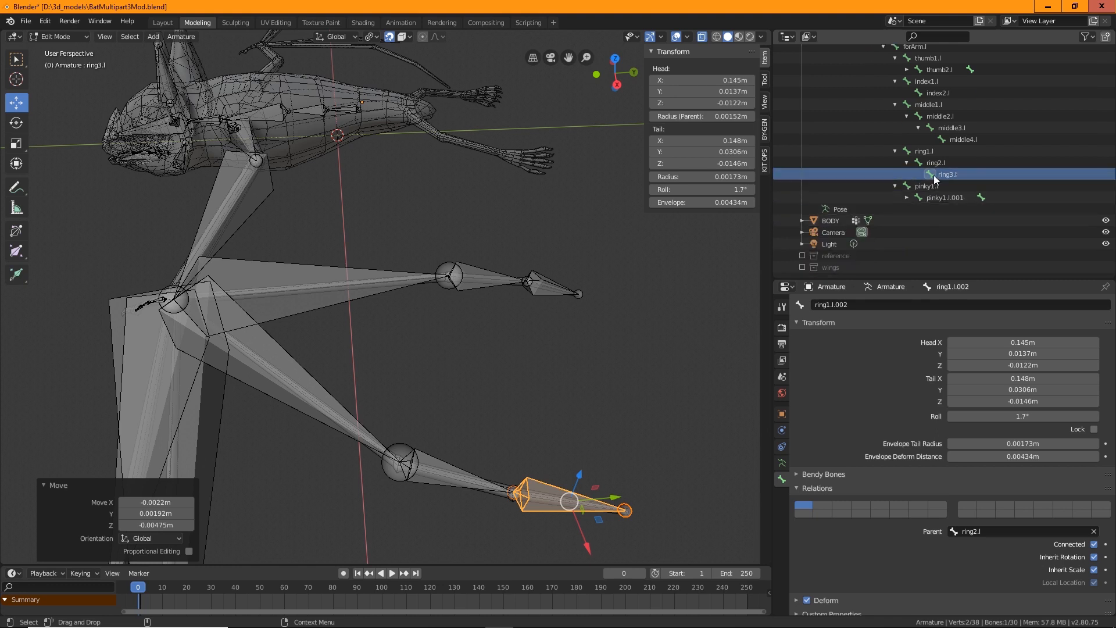
{"action": "left_click", "coordinate": [947, 199]}
{"action": "double_click", "coordinate": [947, 199]}
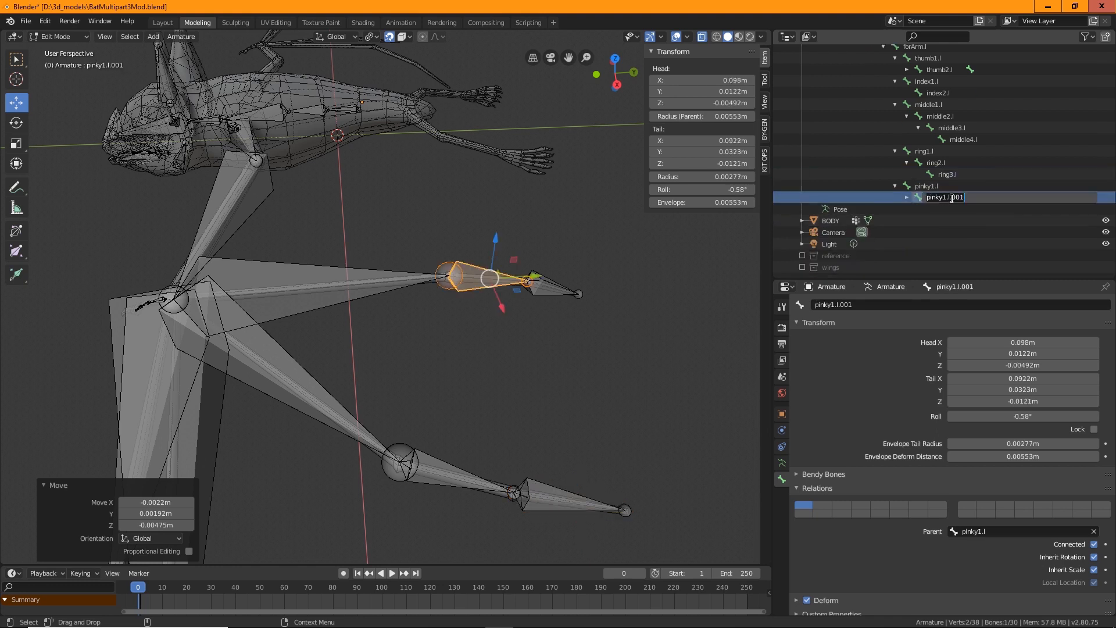
{"action": "type", "text": "pinky2.l"}
{"action": "key", "text": "Return"}
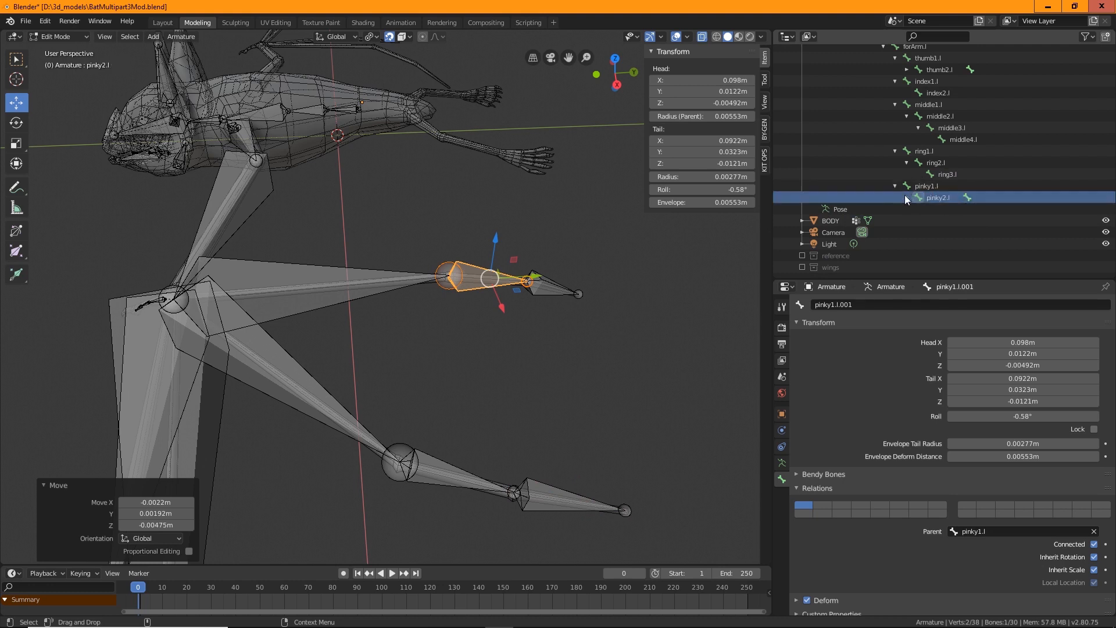
Rename the last pinky finger bone as pinky3.l
{"action": "left_click", "coordinate": [907, 198]}
{"action": "double_click", "coordinate": [953, 208]}
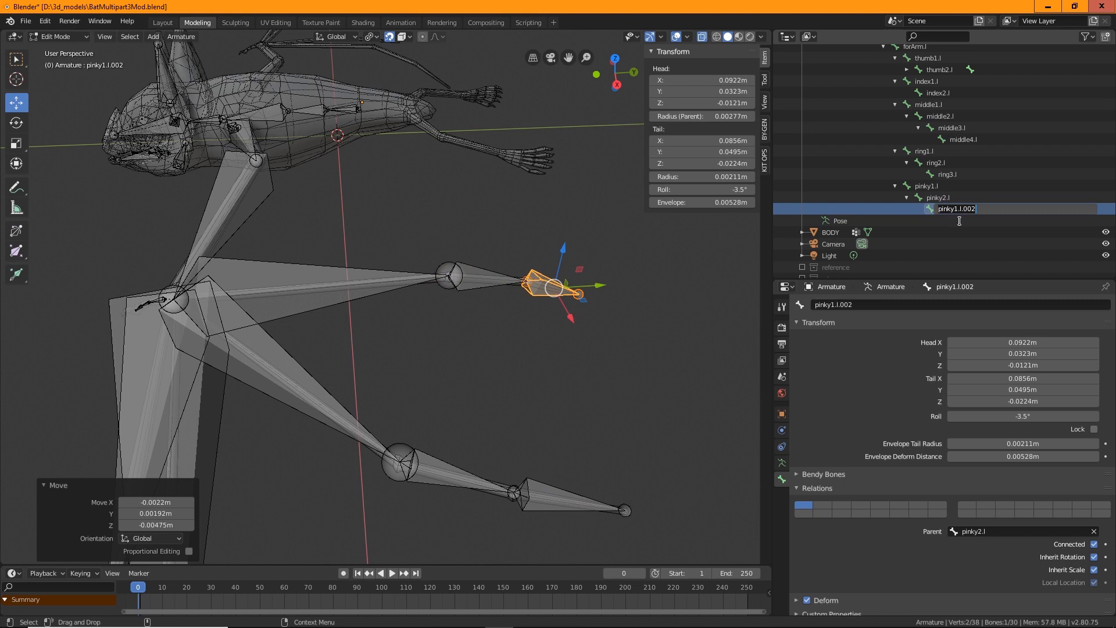
{"action": "type", "text": "pi"}
{"action": "key", "text": "Return"}
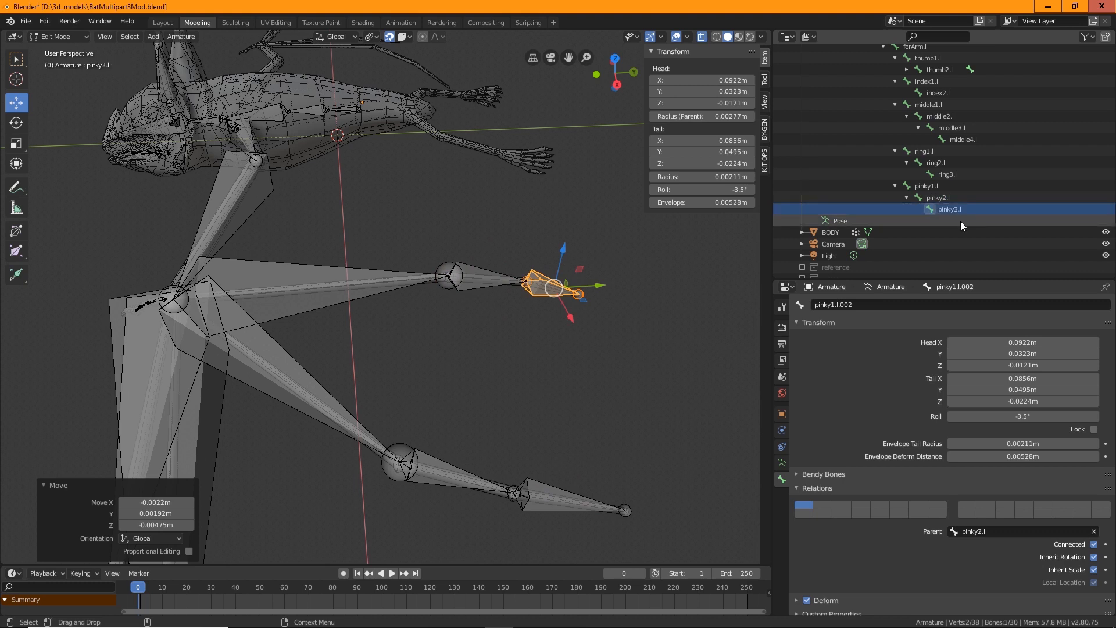
Select the first spine bone inside the bat's body
{"action": "left_click", "coordinate": [678, 353]}
{"action": "middle_click_drag", "start_coordinate": [678, 353], "coordinate": [606, 425]}
{"action": "scroll", "coordinate": [585, 384], "scroll_direction": "up", "scroll_amount": 6}
{"action": "middle_click_drag", "start_coordinate": [576, 344], "coordinate": [429, 436], "text": "shift"}
{"action": "scroll", "coordinate": [494, 374], "scroll_direction": "up", "scroll_amount": 2}
{"action": "middle_click_drag", "start_coordinate": [465, 388], "coordinate": [522, 390]}
{"action": "scroll", "coordinate": [438, 384], "scroll_direction": "up", "scroll_amount": 2}
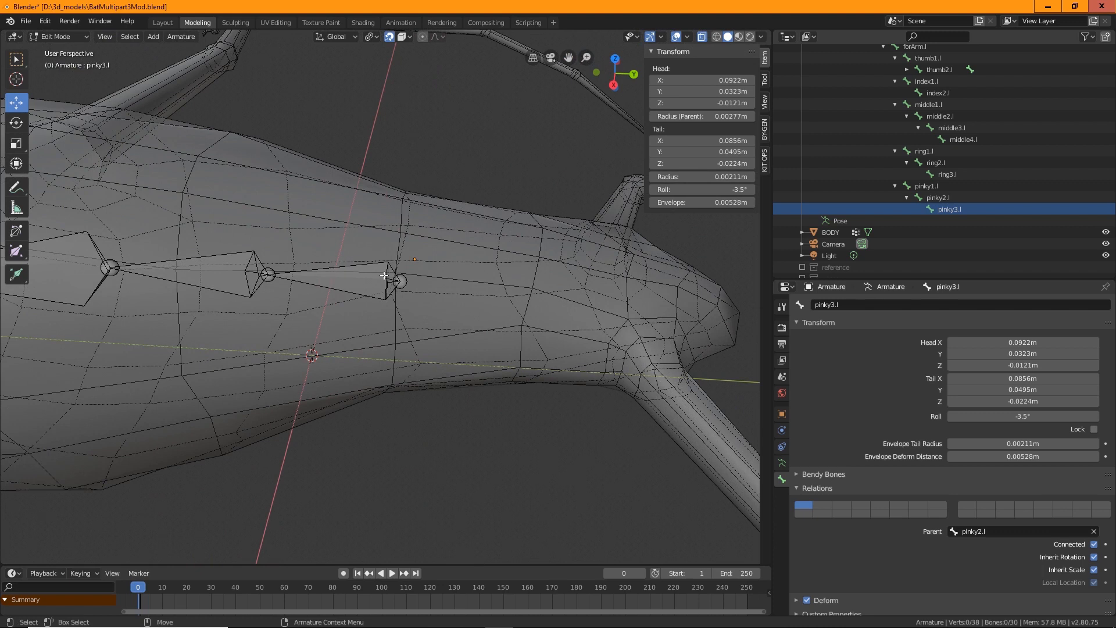
{"action": "left_click", "coordinate": [389, 276]}
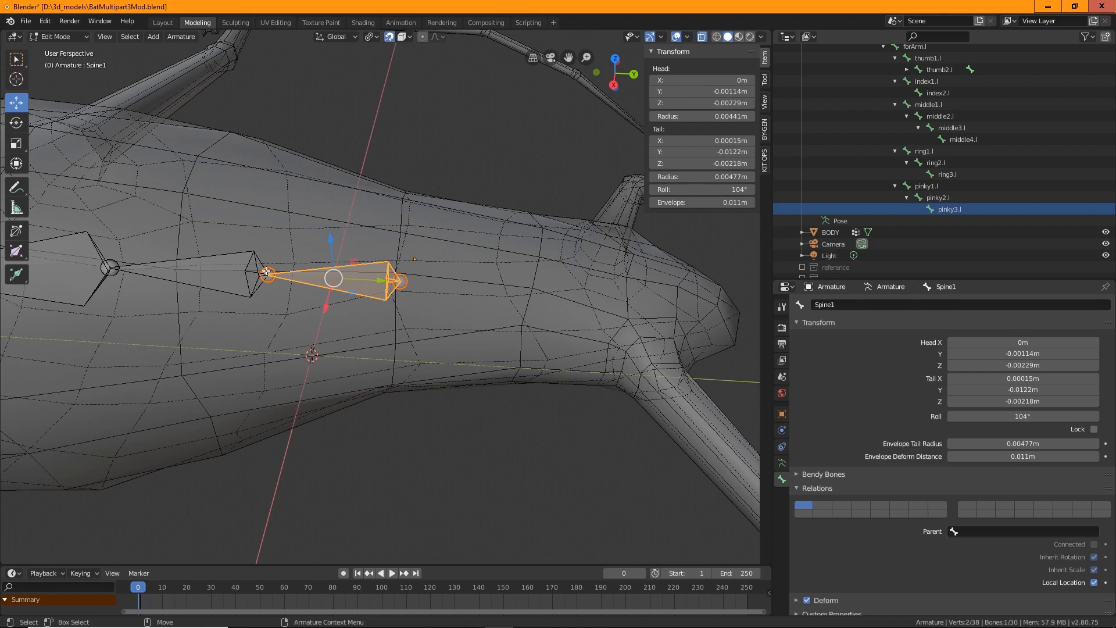
Extrude a new bone from the head joint of the first spine bone
{"action": "middle_click_drag", "start_coordinate": [318, 282], "coordinate": [553, 412]}
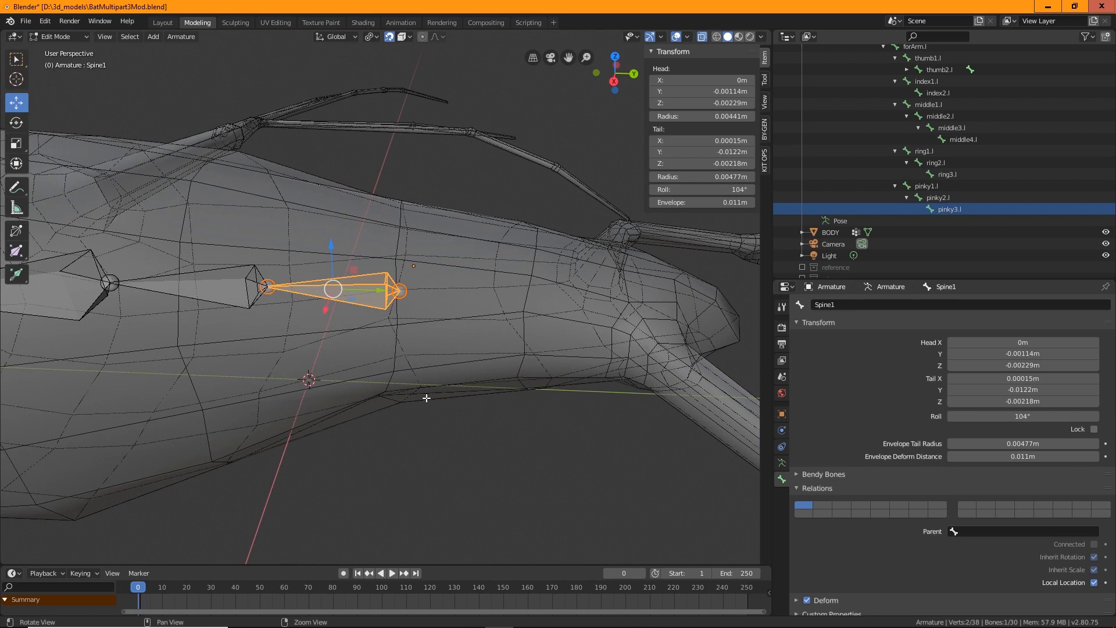
{"action": "middle_click_drag", "start_coordinate": [427, 397], "coordinate": [430, 392]}
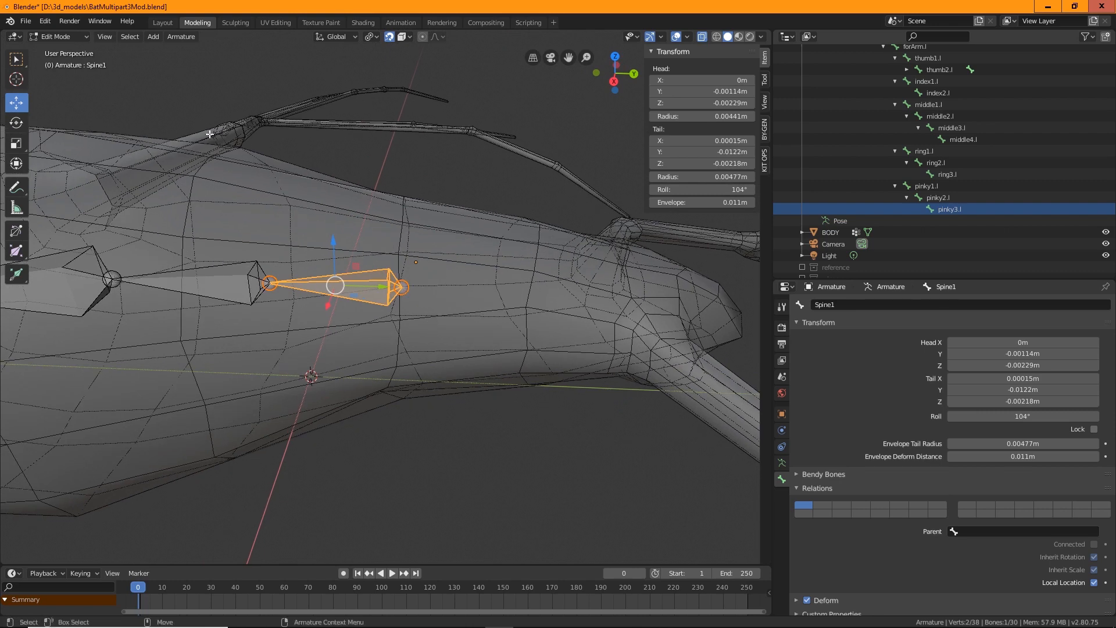
{"action": "left_click", "coordinate": [269, 283]}
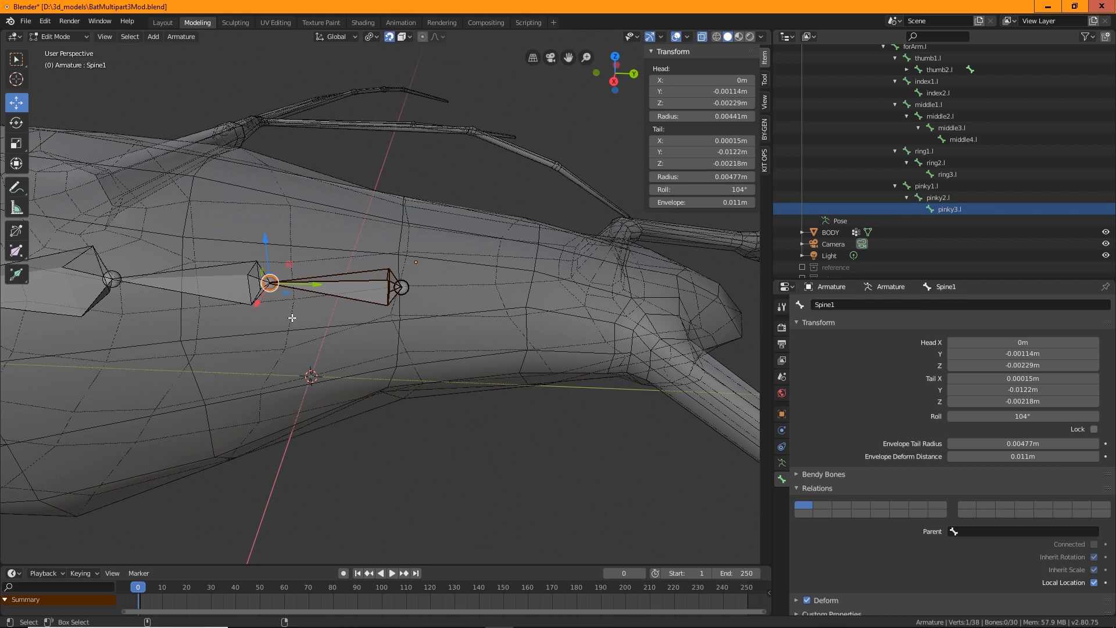
{"action": "key", "text": "ctrl+e"}
{"action": "left_click_drag", "start_coordinate": [206, 281], "coordinate": [100, 285]}
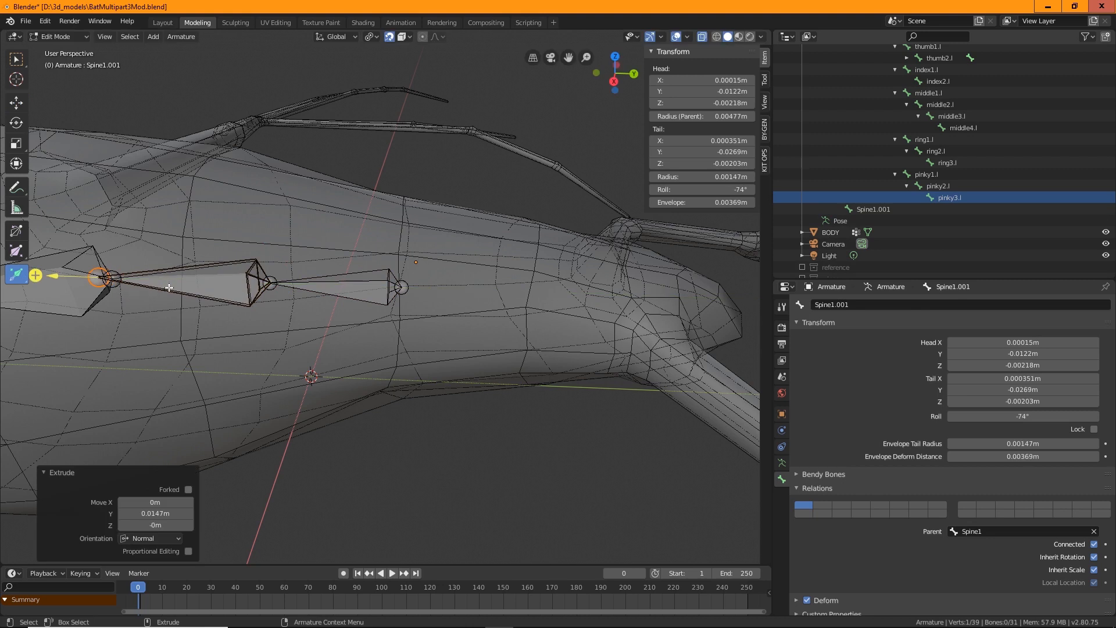
Disconnect the extruded bone from its parent and move it along the body past the first spine bone
{"action": "key", "text": "shift+space"}
{"action": "key", "text": "g"}
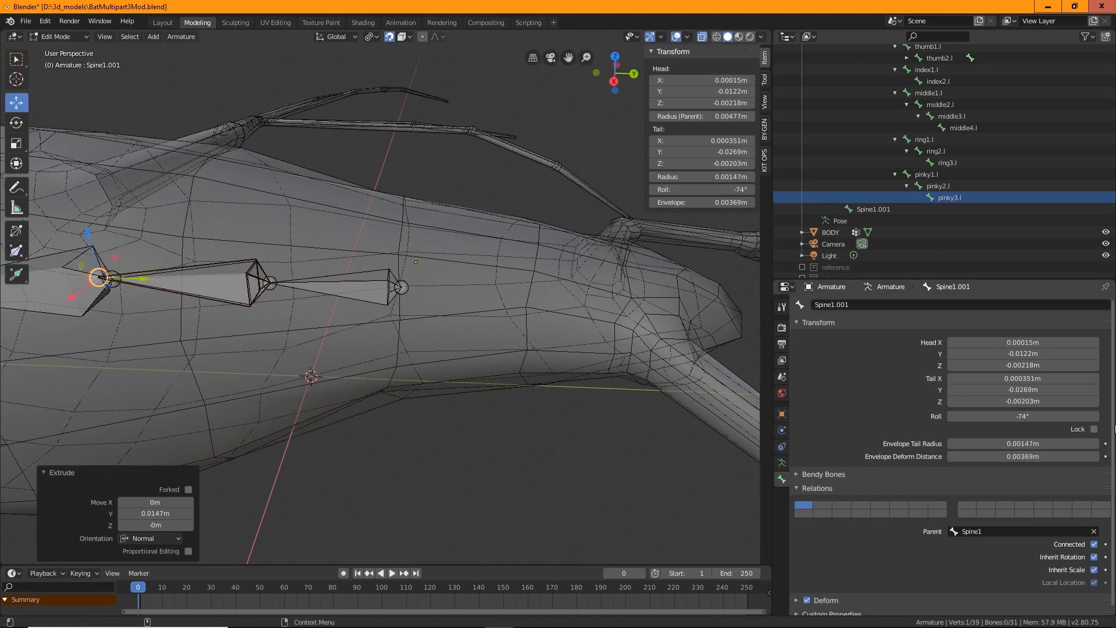
{"action": "left_click", "coordinate": [1095, 545]}
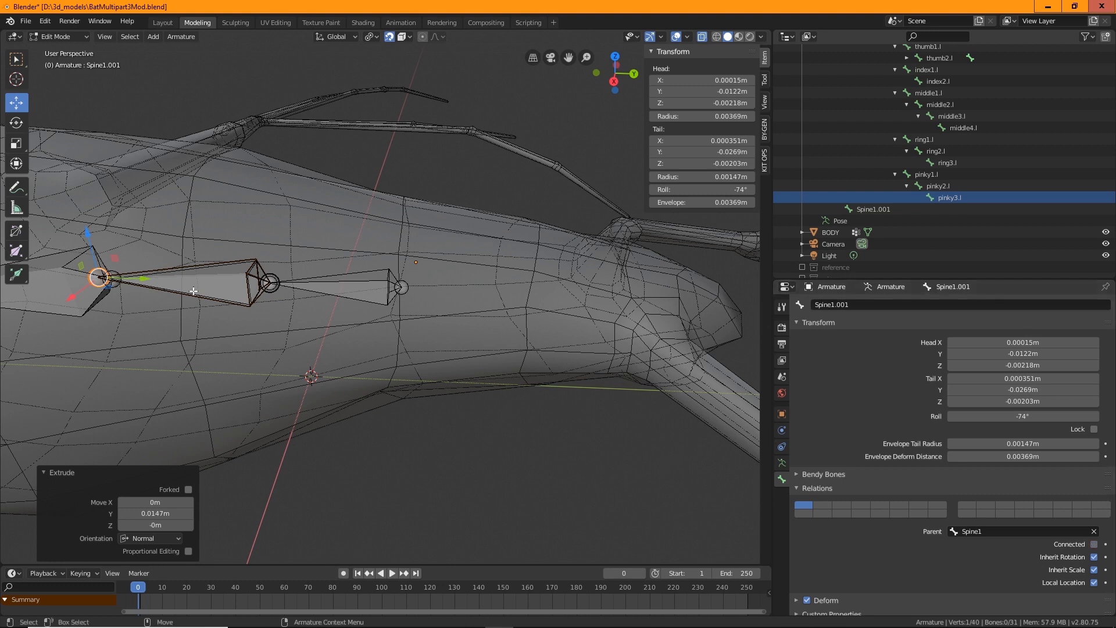
{"action": "key", "text": "g"}
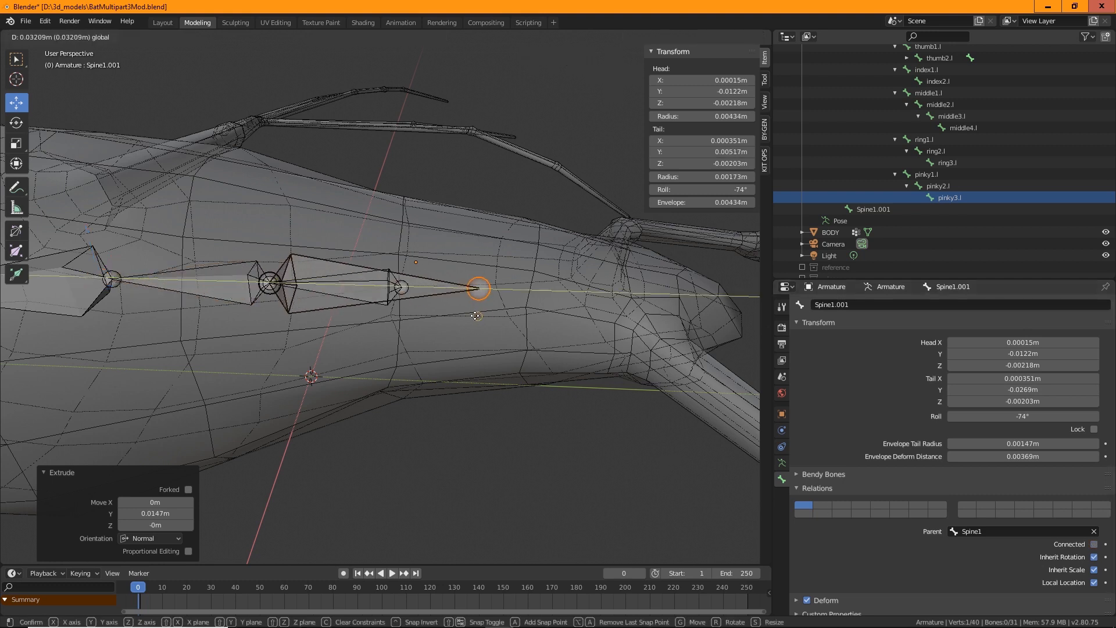
{"action": "left_click", "coordinate": [476, 316]}
{"action": "left_click", "coordinate": [429, 289]}
{"action": "key", "text": "g"}
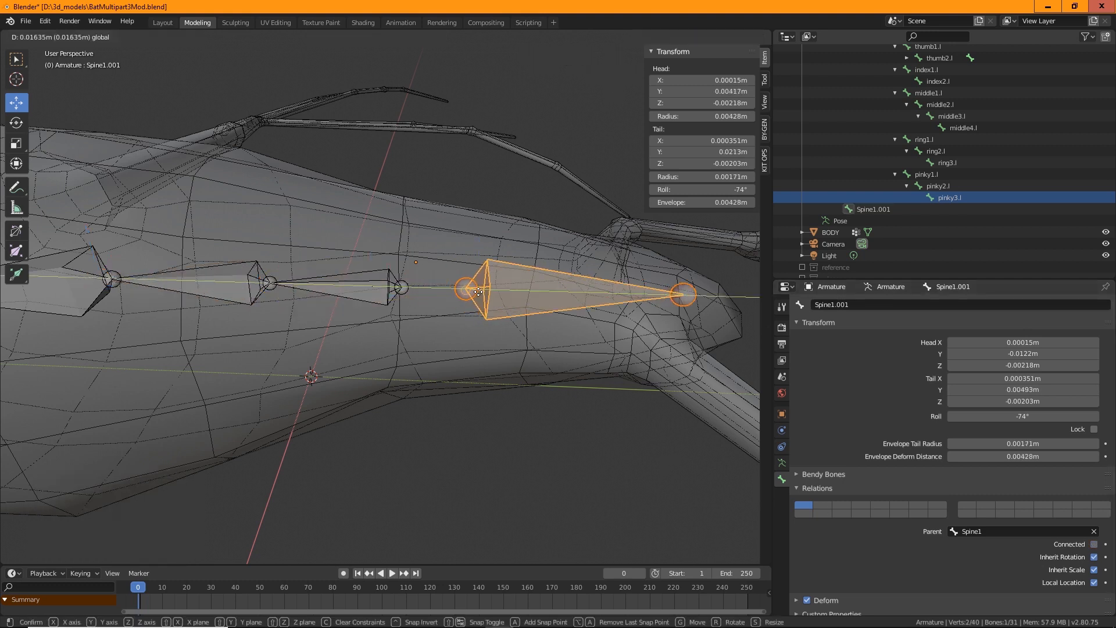
{"action": "left_click", "coordinate": [466, 289]}
{"action": "middle_click_drag", "start_coordinate": [465, 289], "coordinate": [410, 263]}
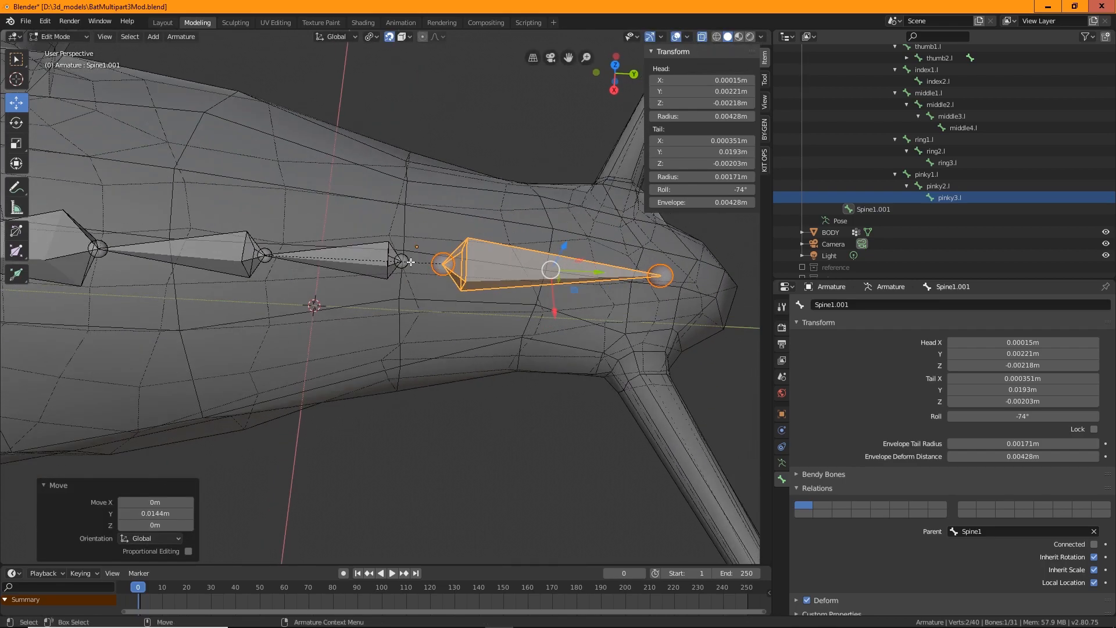
Examine the new bone's joints up close and collapse the bone hierarchy in the outliner
{"action": "middle_click_drag", "start_coordinate": [459, 293], "coordinate": [392, 272]}
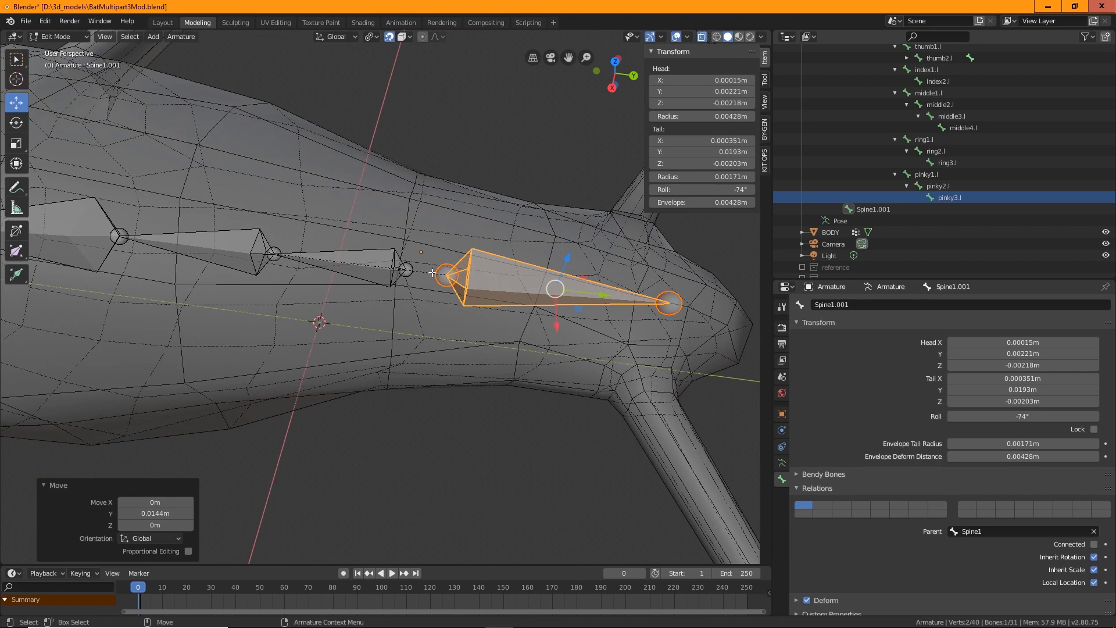
{"action": "scroll", "coordinate": [446, 293], "scroll_direction": "up", "scroll_amount": 3}
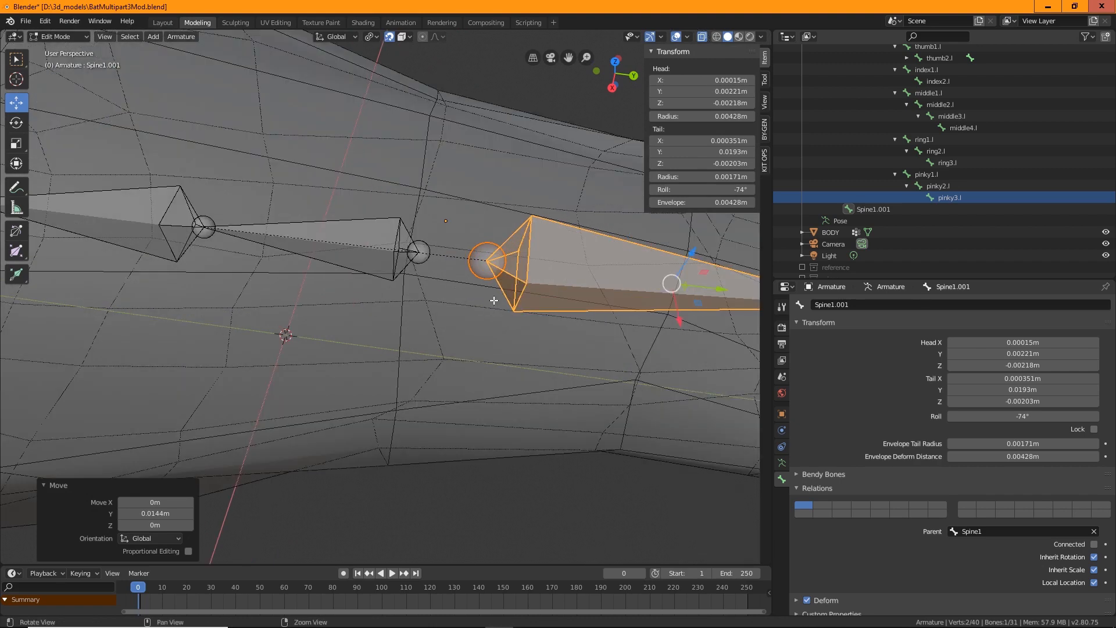
{"action": "middle_click_drag", "start_coordinate": [494, 297], "coordinate": [433, 329], "text": "shift"}
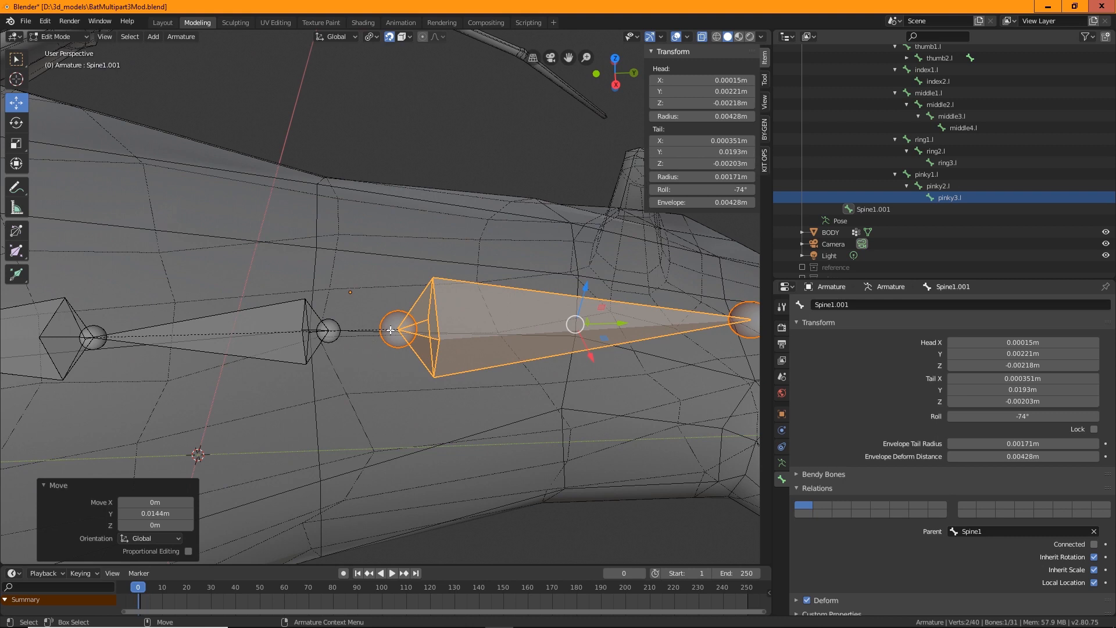
{"action": "left_click", "coordinate": [91, 332]}
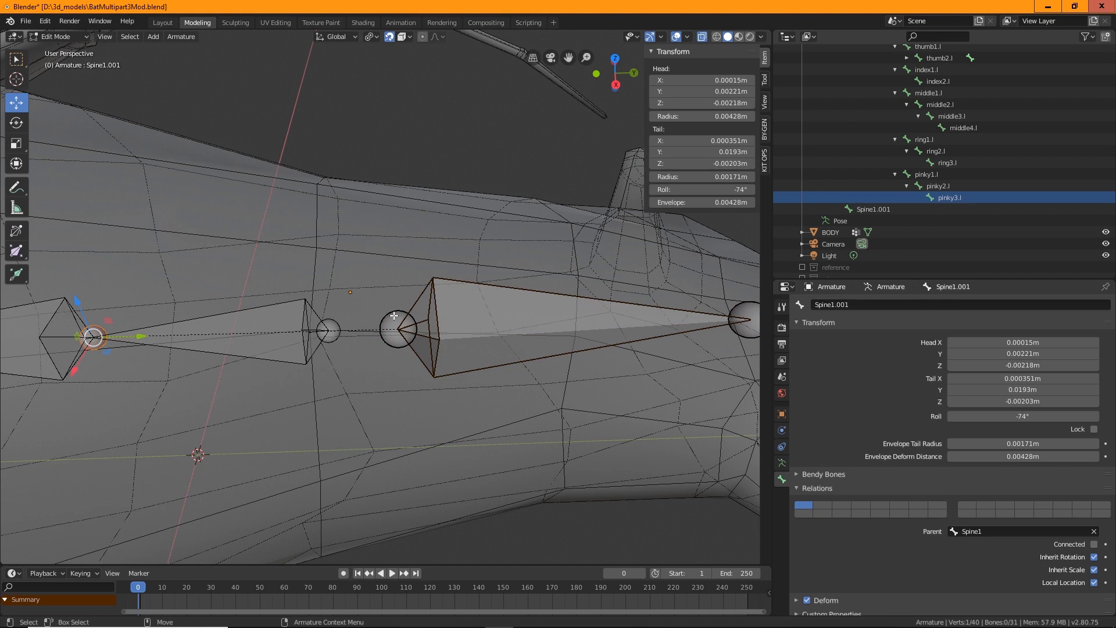
{"action": "left_click", "coordinate": [400, 326]}
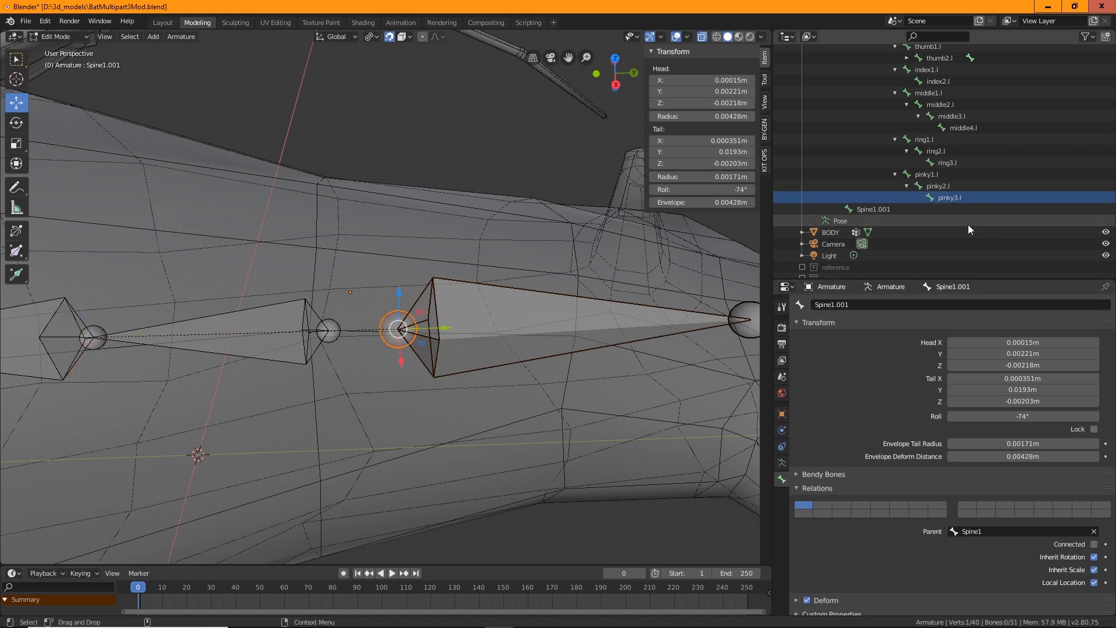
{"action": "scroll", "coordinate": [966, 221], "scroll_direction": "down", "scroll_amount": 1}
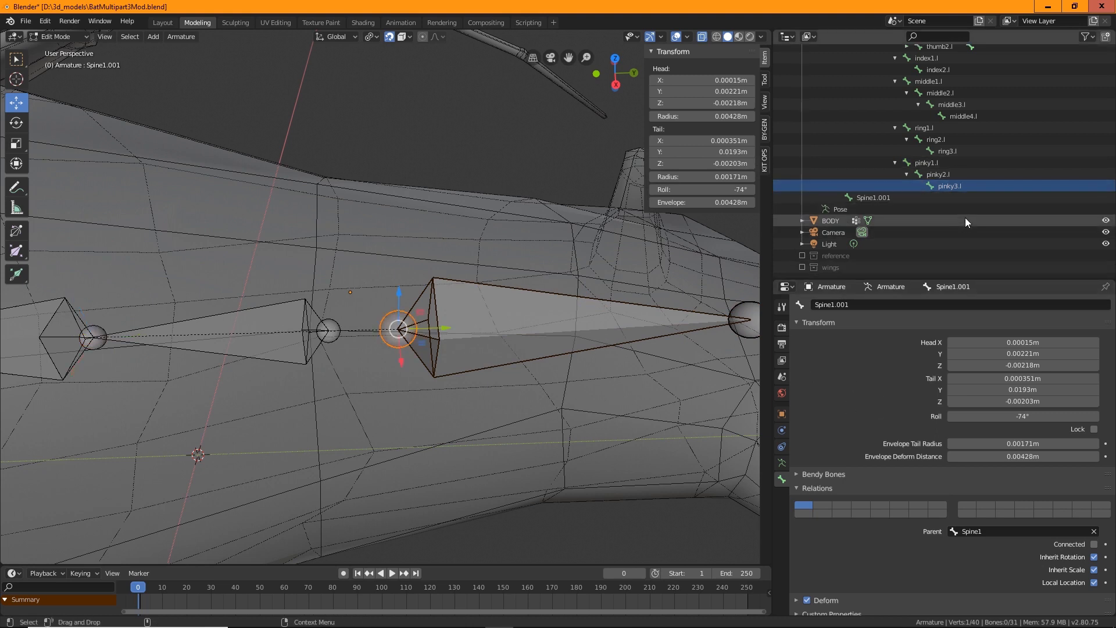
{"action": "left_click", "coordinate": [895, 162]}
{"action": "left_click", "coordinate": [895, 152]}
{"action": "left_click", "coordinate": [896, 127]}
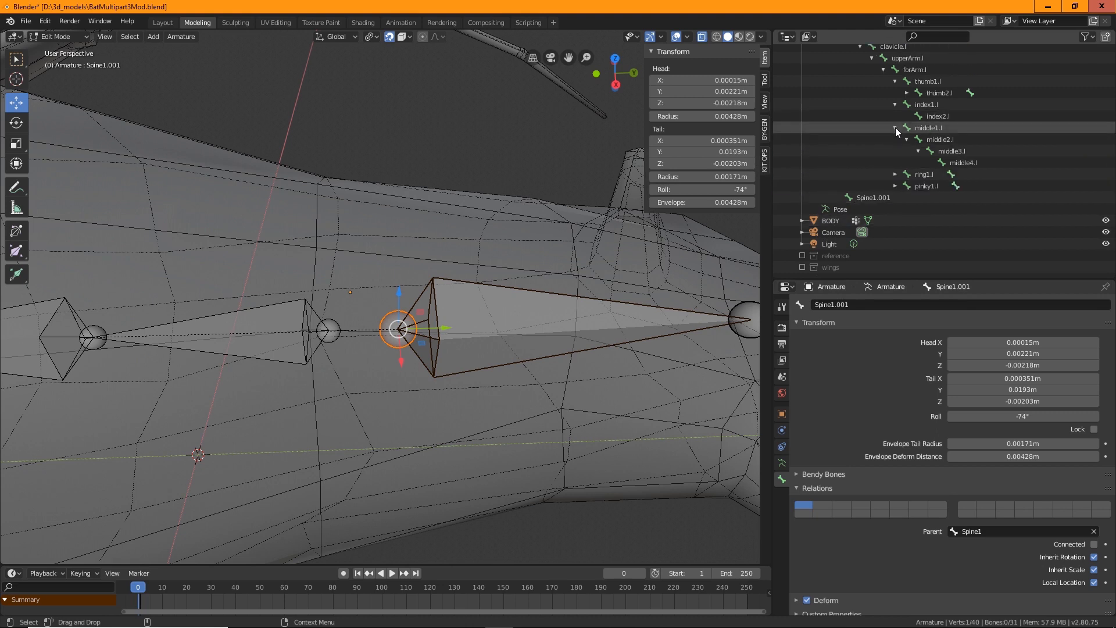
{"action": "left_click", "coordinate": [894, 129]}
{"action": "left_click", "coordinate": [894, 128]}
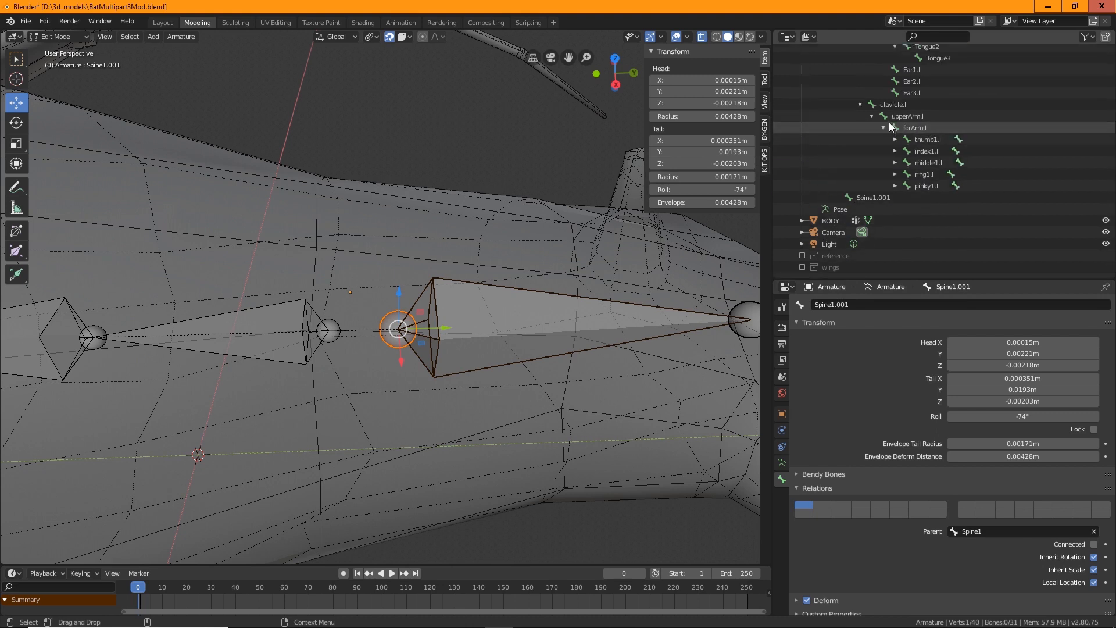
{"action": "left_click", "coordinate": [885, 127]}
{"action": "left_click", "coordinate": [860, 163]}
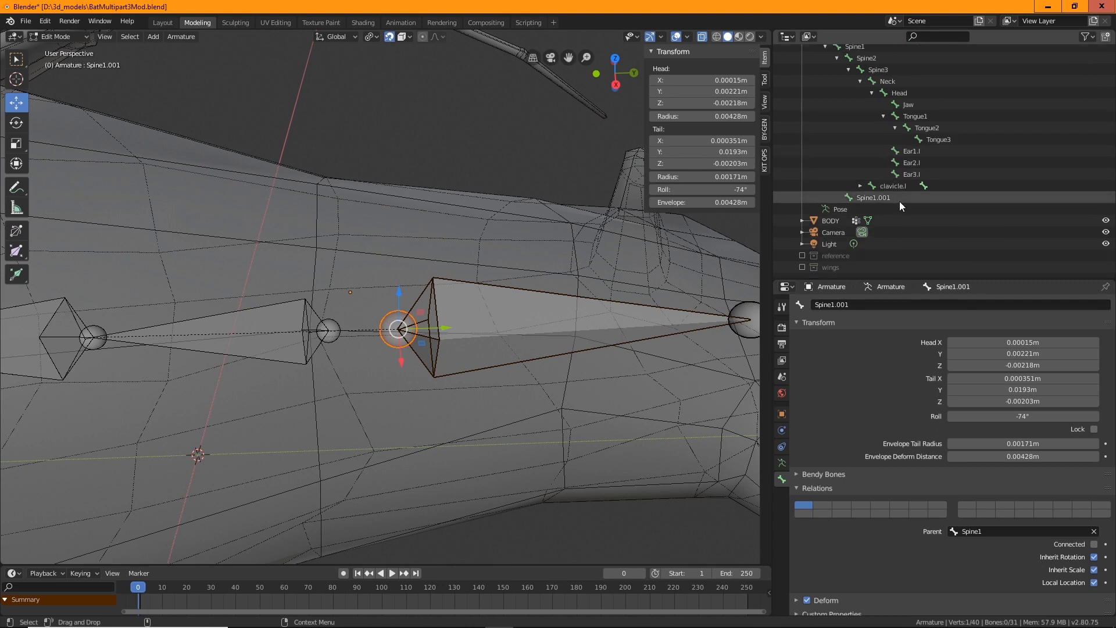
{"action": "scroll", "coordinate": [897, 196], "scroll_direction": "up", "scroll_amount": 3}
{"action": "left_click", "coordinate": [860, 127]}
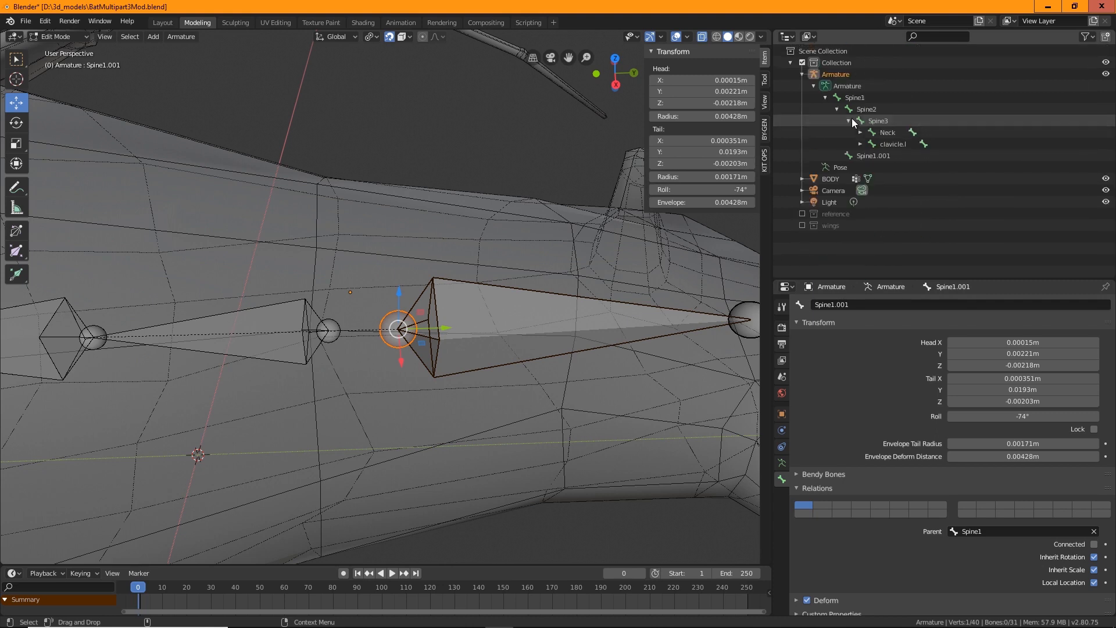
{"action": "left_click", "coordinate": [850, 117]}
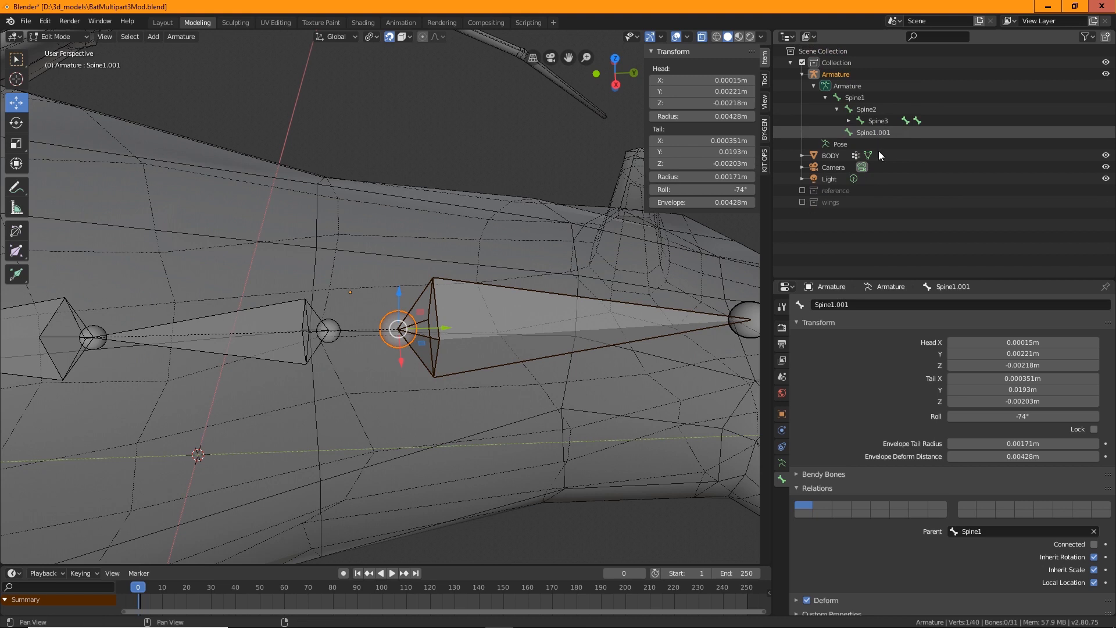
Clear the parent of the extruded bone so it stands on its own
{"action": "left_click", "coordinate": [872, 133]}
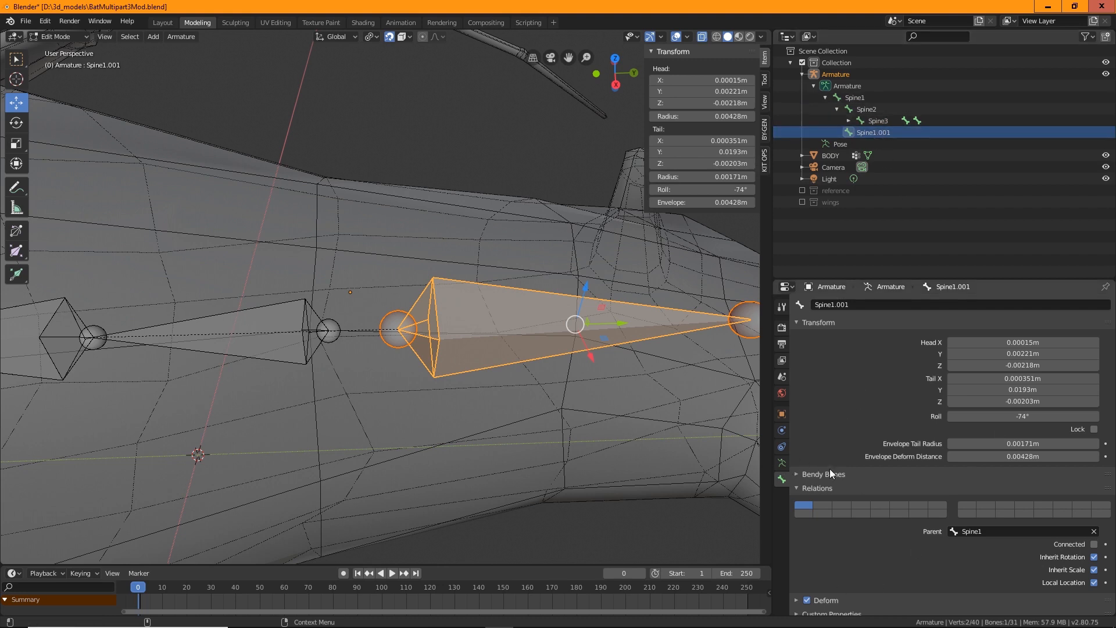
{"action": "left_click", "coordinate": [987, 531]}
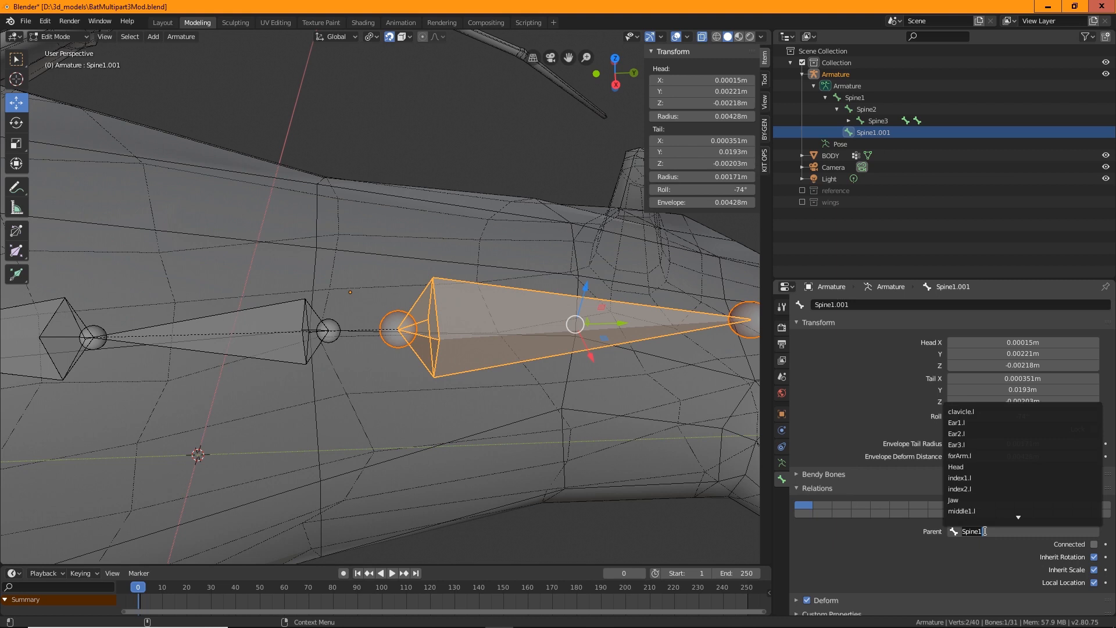
{"action": "key", "text": "Escape"}
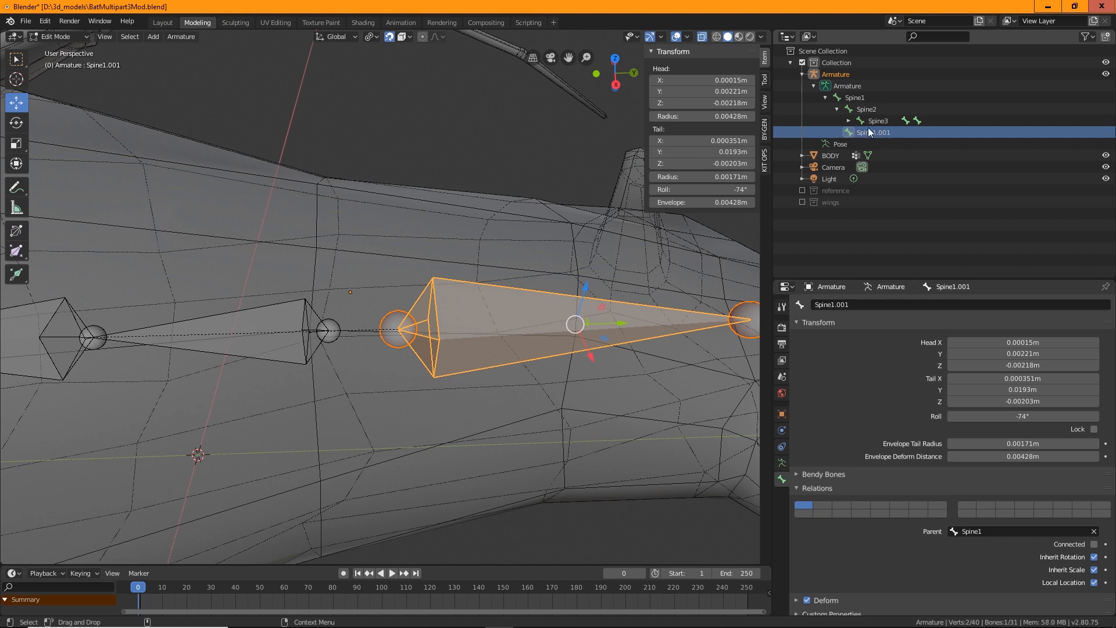
{"action": "left_click", "coordinate": [838, 109]}
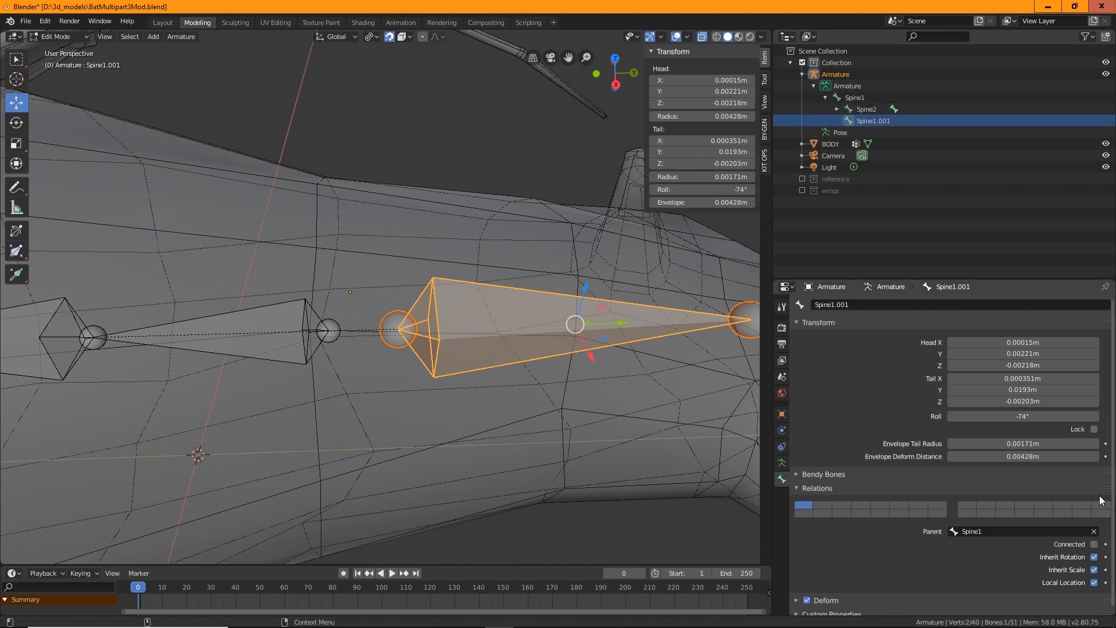
{"action": "left_click", "coordinate": [1093, 533]}
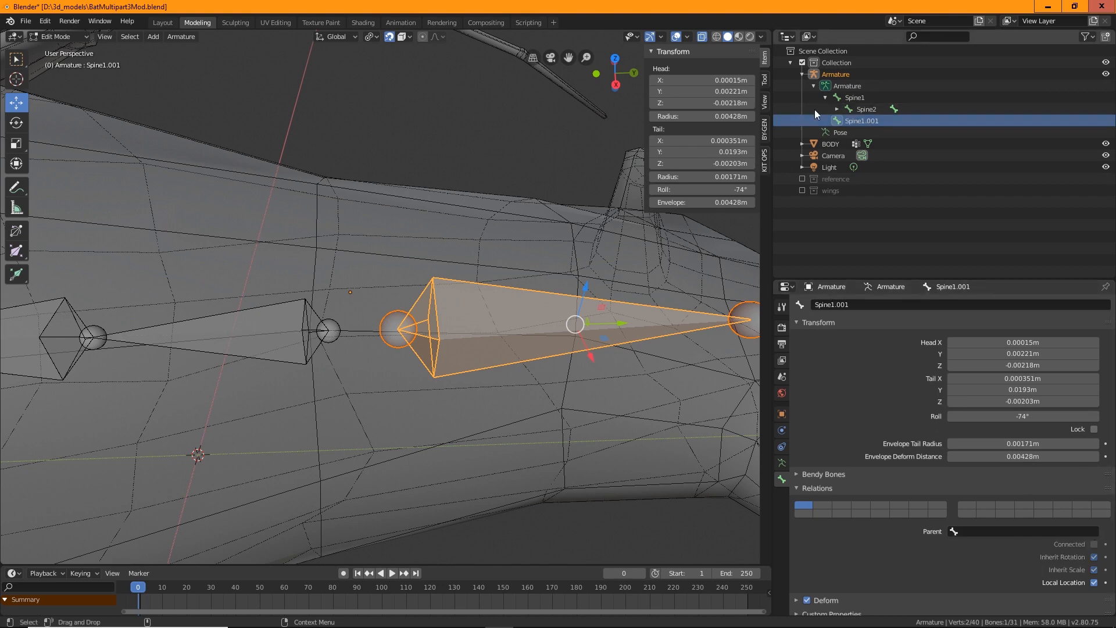
Rename the extruded bone as hips1
{"action": "double_click", "coordinate": [859, 119]}
{"action": "type", "text": "hips1"}
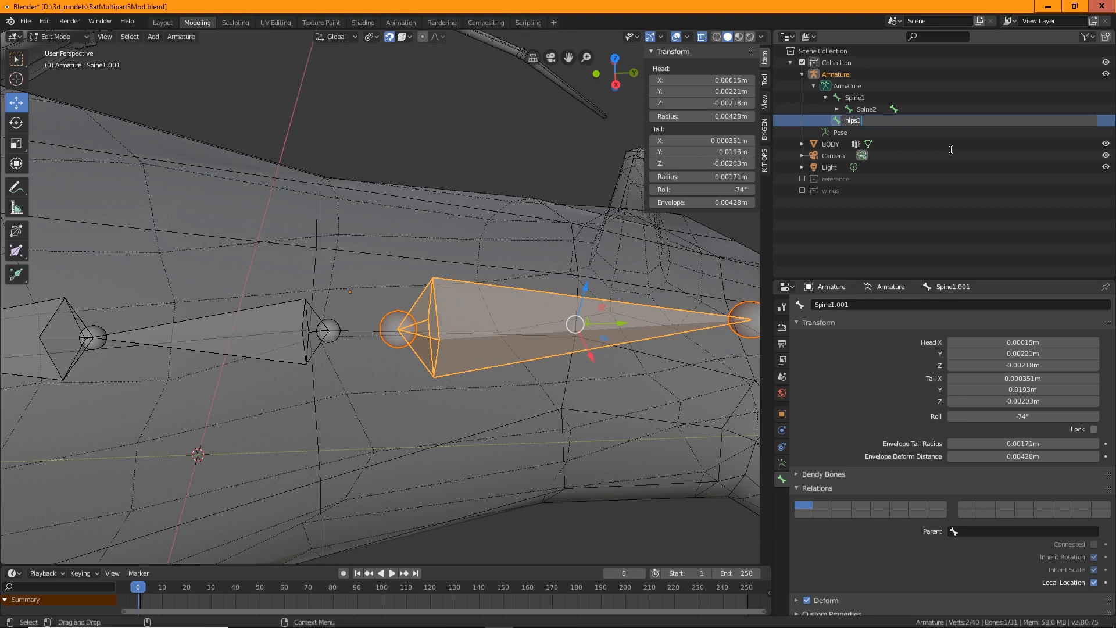
{"action": "key", "text": "Return"}
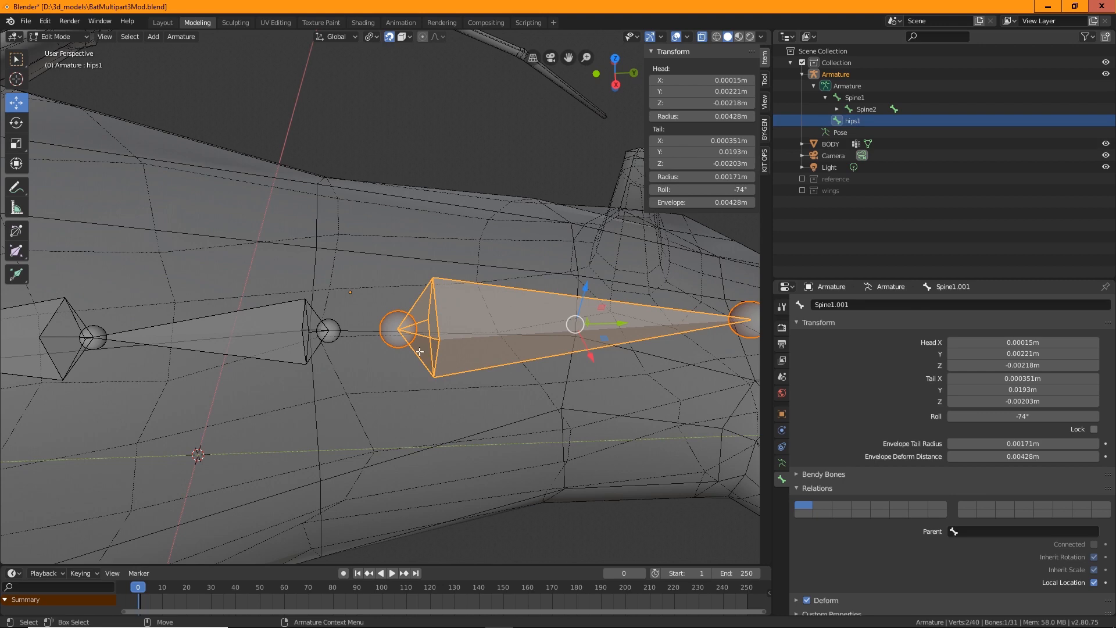
Move the hips1 bone slightly along the body toward the spine
{"action": "middle_click_drag", "start_coordinate": [455, 367], "coordinate": [459, 354]}
{"action": "key", "text": "g"}
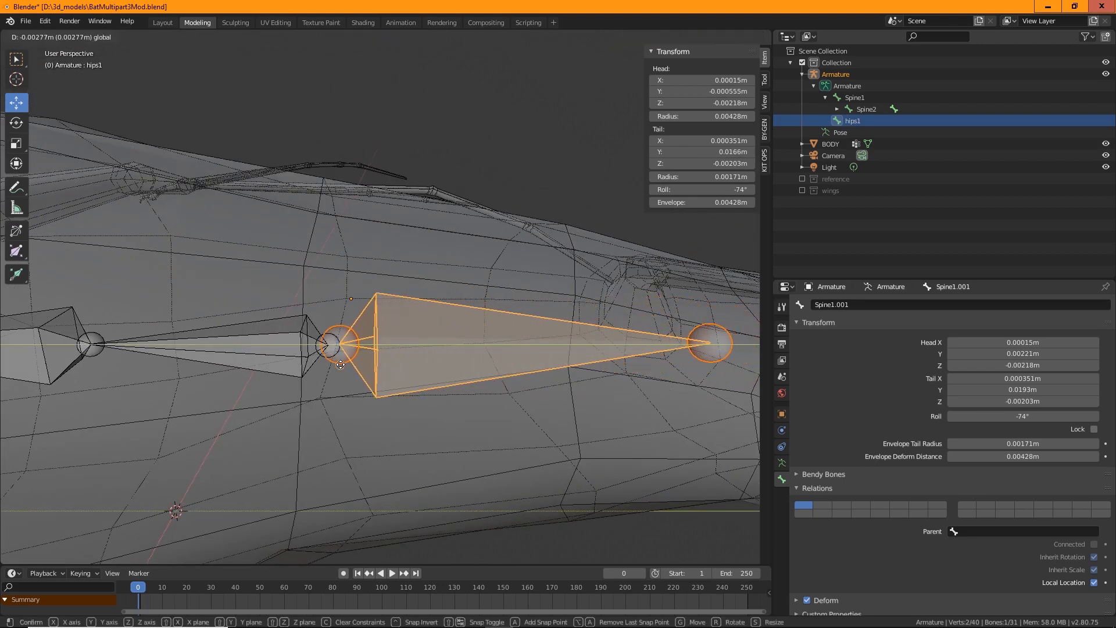
{"action": "left_click", "coordinate": [438, 369]}
Shorten the hips1 bone by moving its tail joint closer to its head
{"action": "middle_click_drag", "start_coordinate": [438, 369], "coordinate": [495, 409]}
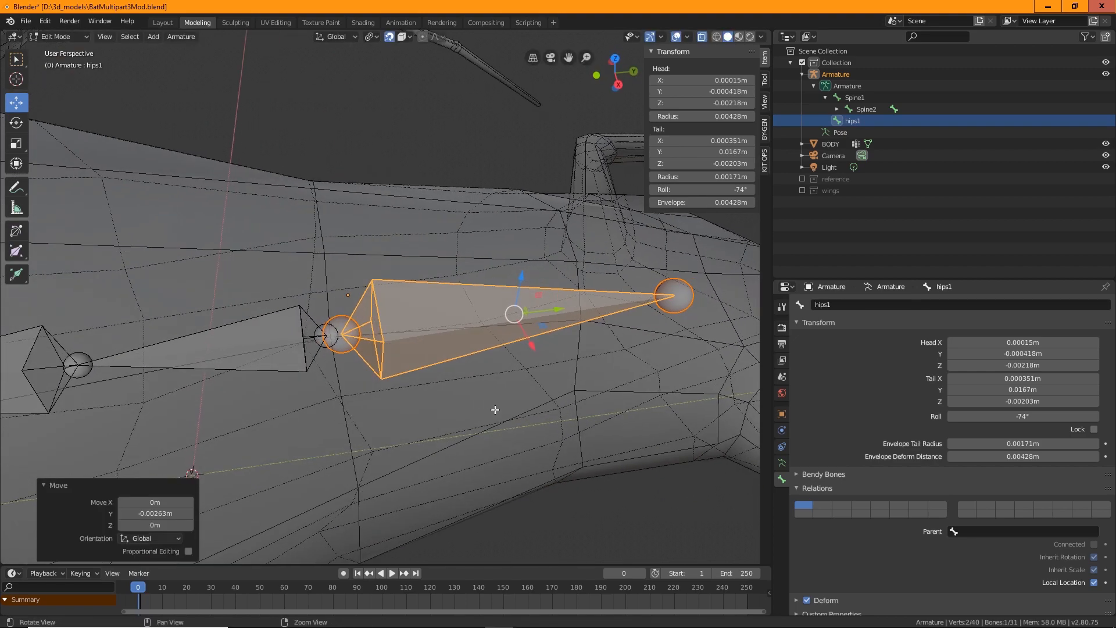
{"action": "middle_click_drag", "start_coordinate": [564, 385], "coordinate": [536, 348], "text": "shift"}
{"action": "middle_click_drag", "start_coordinate": [589, 327], "coordinate": [561, 356], "text": "shift"}
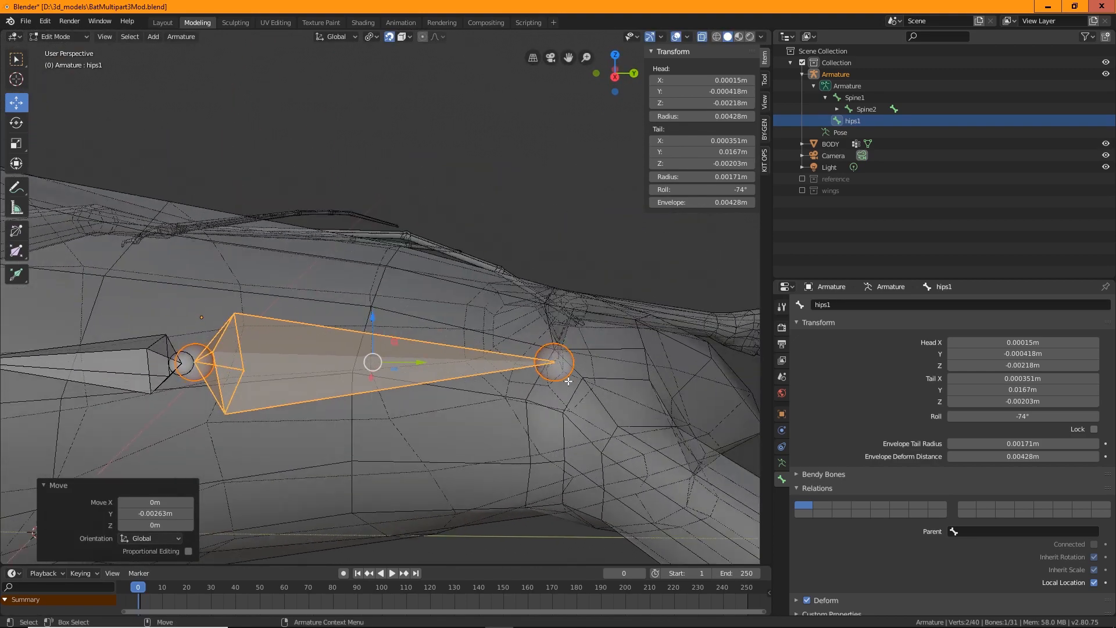
{"action": "left_click", "coordinate": [557, 362]}
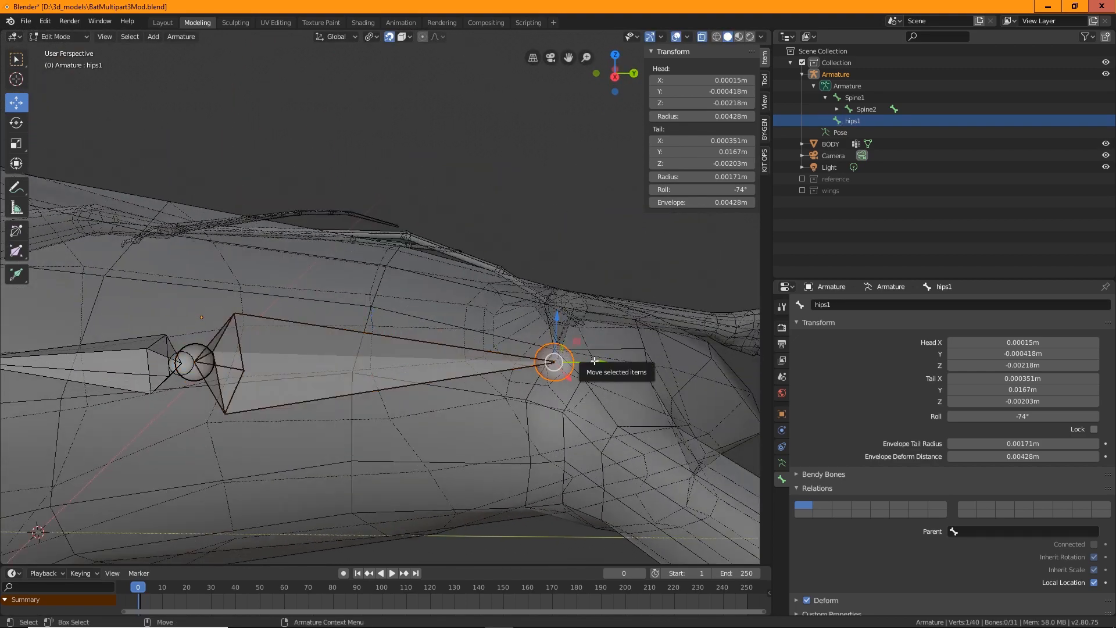
{"action": "left_click_drag", "start_coordinate": [578, 363], "coordinate": [376, 377]}
{"action": "middle_click_drag", "start_coordinate": [427, 379], "coordinate": [605, 343]}
{"action": "left_click", "coordinate": [401, 279]}
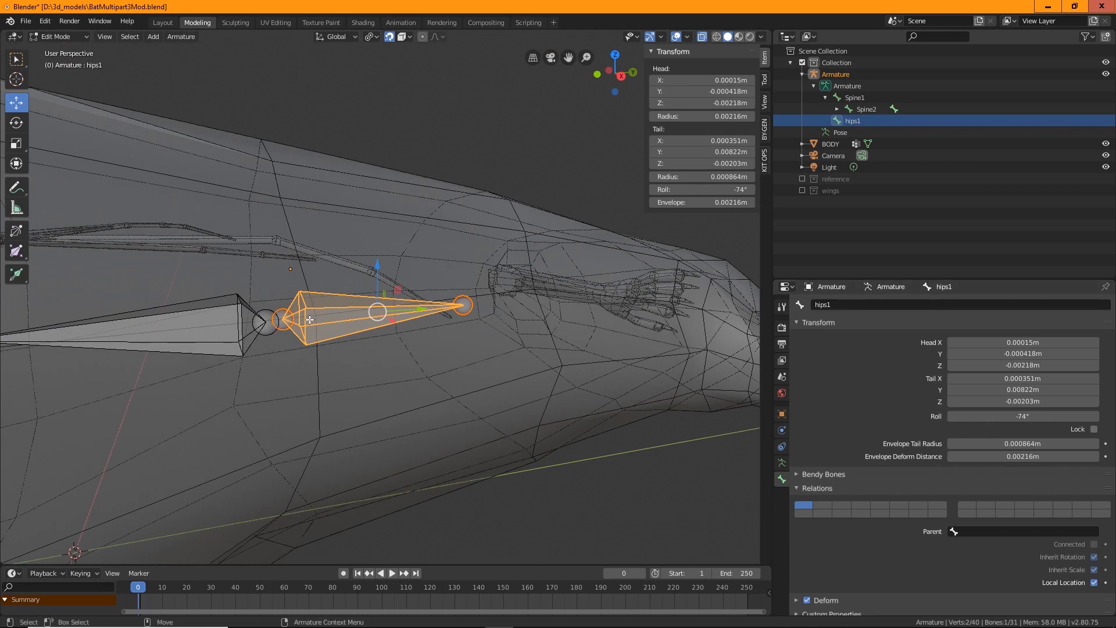
Try to make Spine1 the connected parent of the hips1 bone
{"action": "middle_click_drag", "start_coordinate": [377, 452], "coordinate": [303, 341]}
{"action": "key", "text": "alt+a"}
{"action": "left_click", "coordinate": [326, 342]}
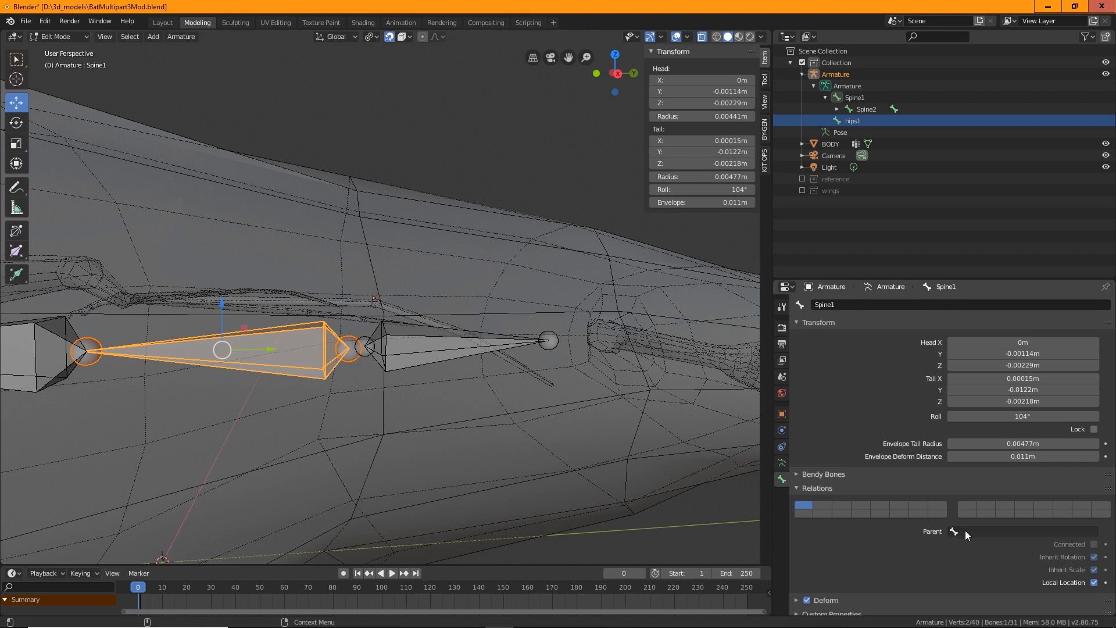
{"action": "scroll", "coordinate": [966, 531], "scroll_direction": "down", "scroll_amount": 1}
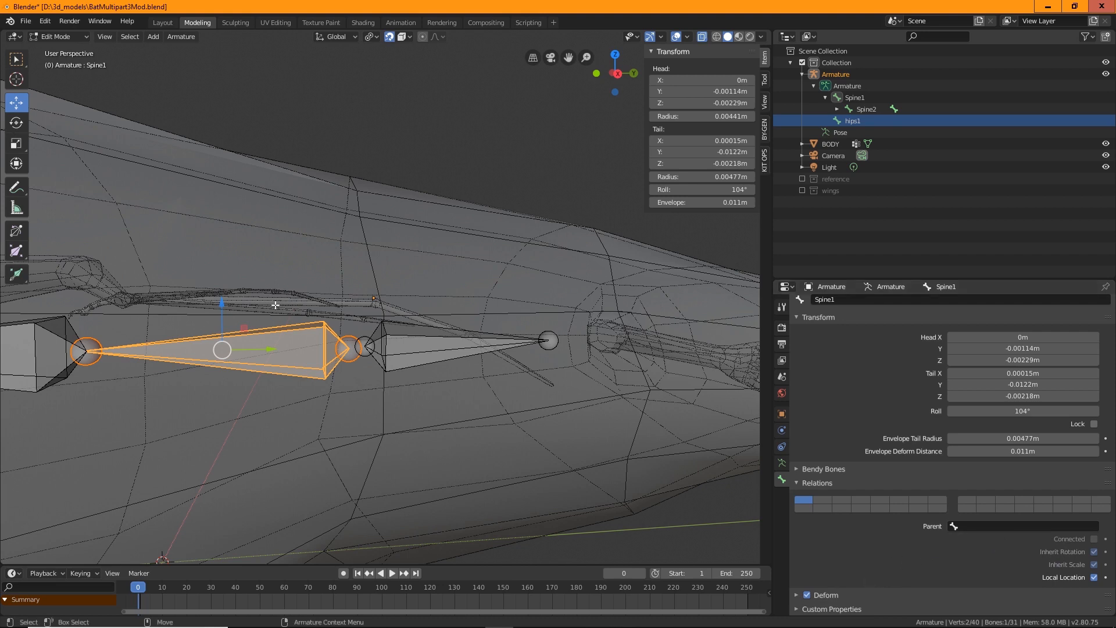
{"action": "left_click", "coordinate": [375, 341]}
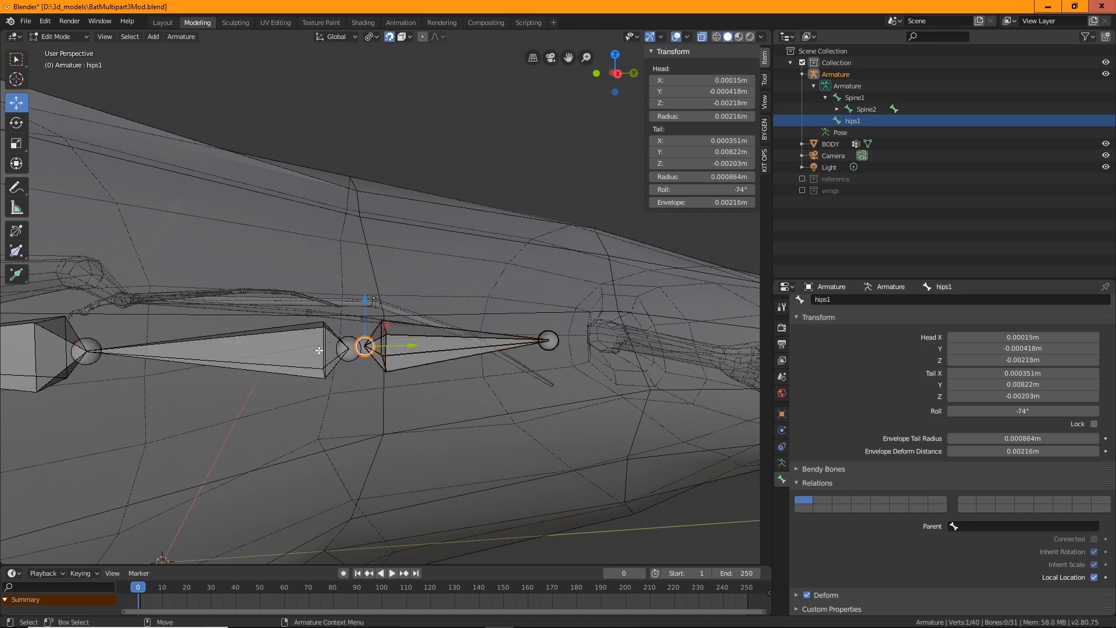
{"action": "right_click", "coordinate": [440, 333]}
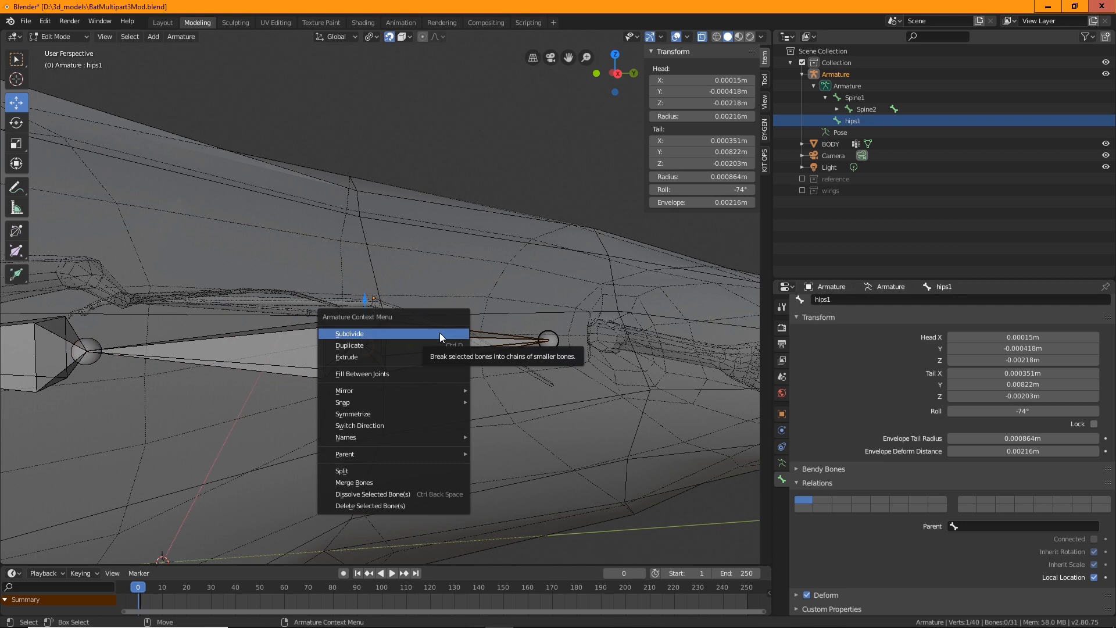
{"action": "mouse_move", "coordinate": [469, 453]}
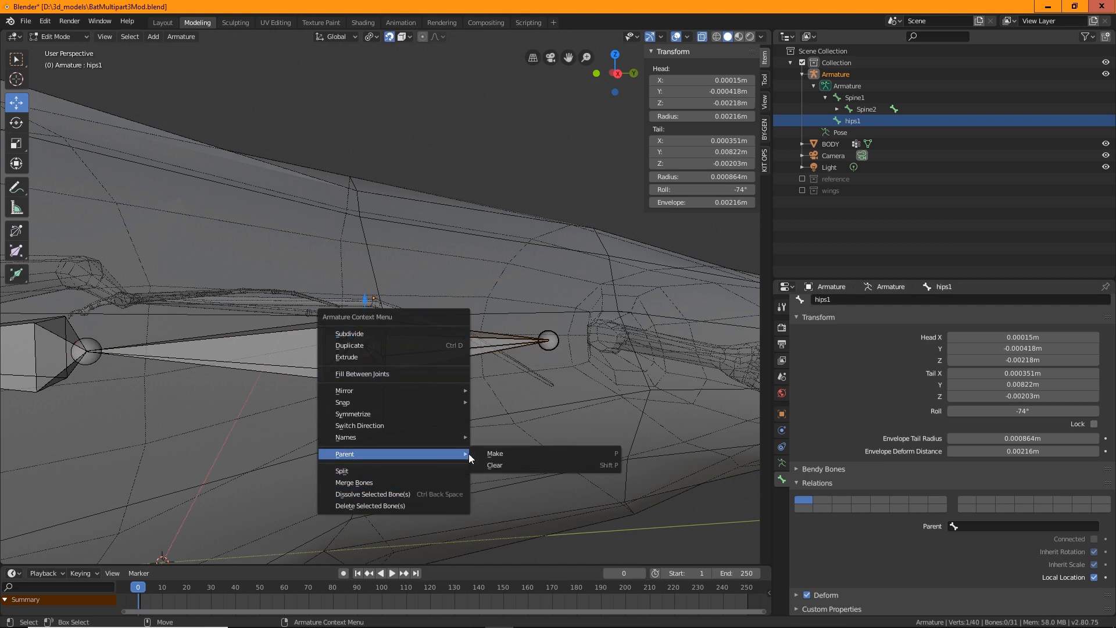
{"action": "left_click", "coordinate": [516, 453]}
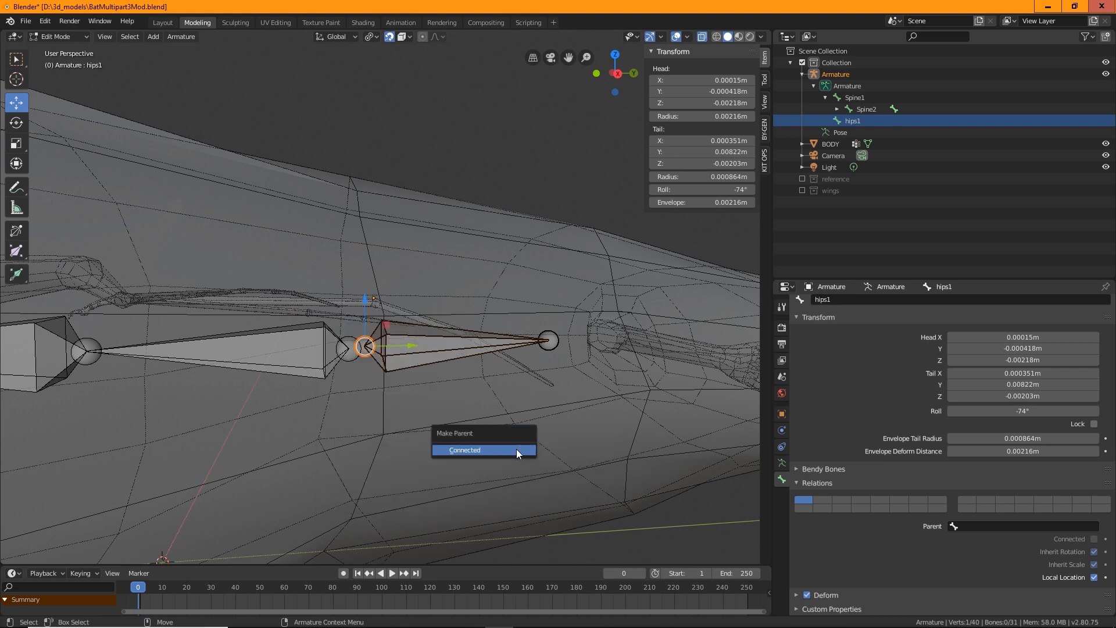
Select Spine1 and hips1 together and try again to parent hips1 to Spine1, then deselect everything
{"action": "left_click", "coordinate": [343, 347]}
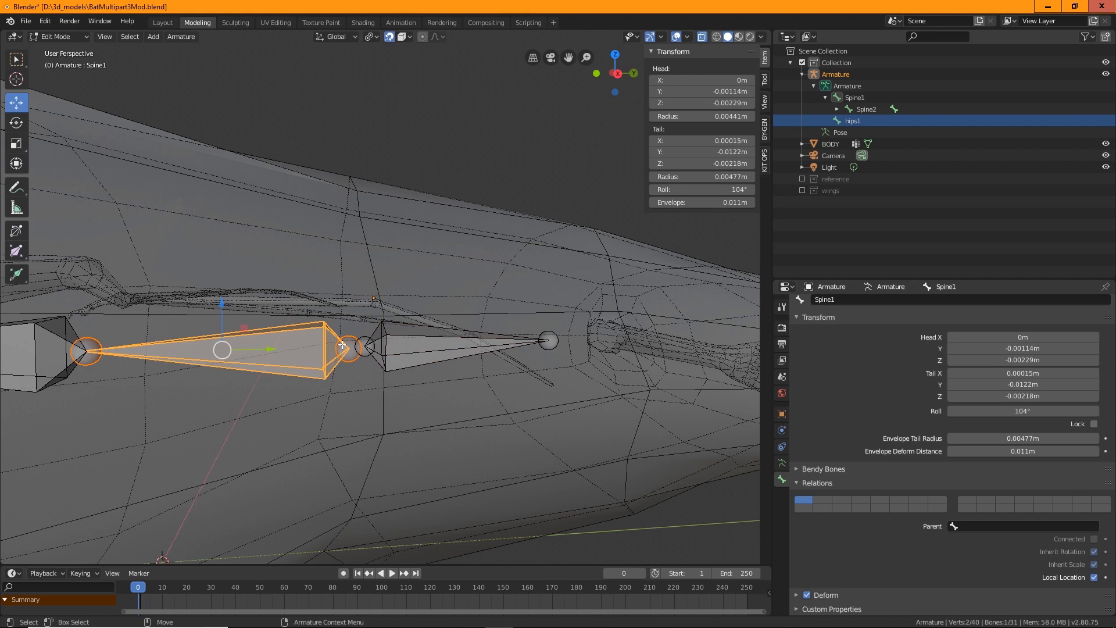
{"action": "left_click", "coordinate": [387, 345]}
{"action": "right_click", "coordinate": [424, 344]}
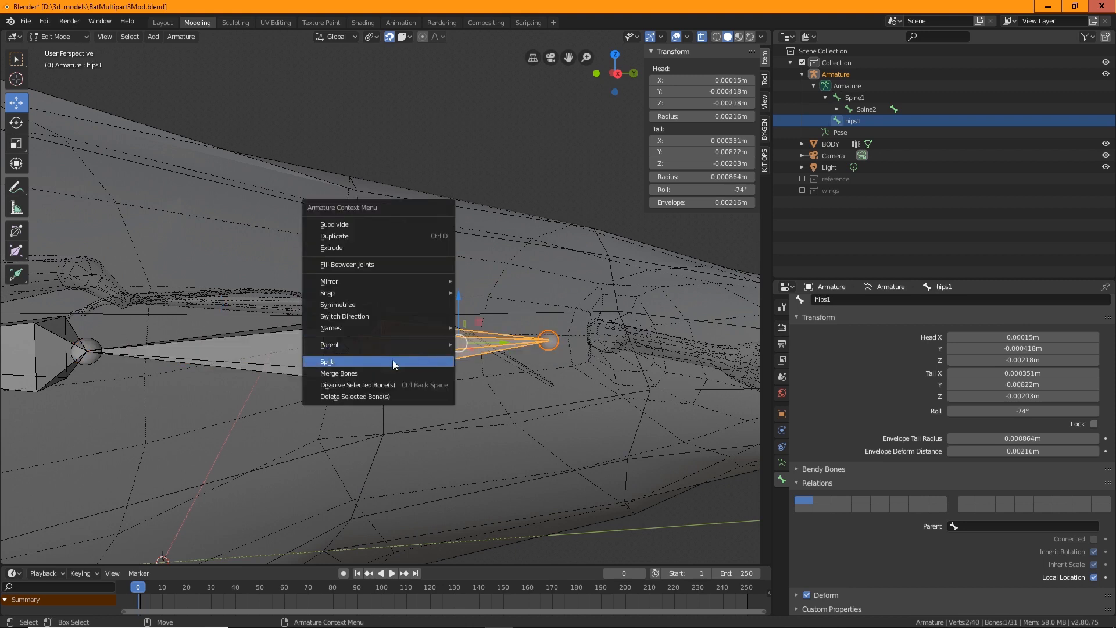
{"action": "mouse_move", "coordinate": [400, 346]}
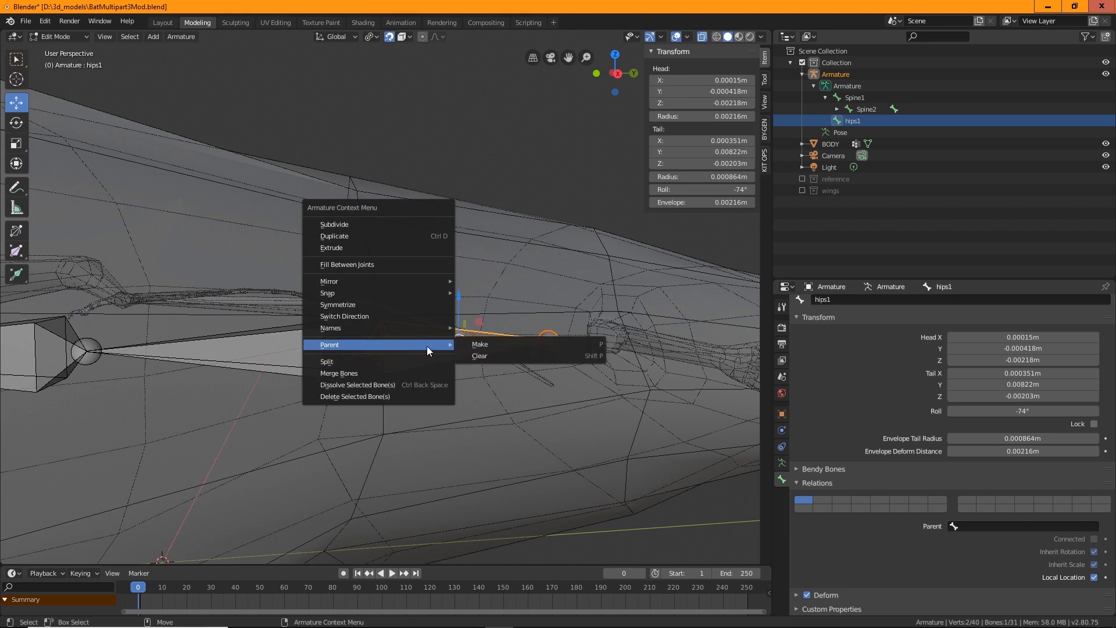
{"action": "left_click", "coordinate": [481, 344]}
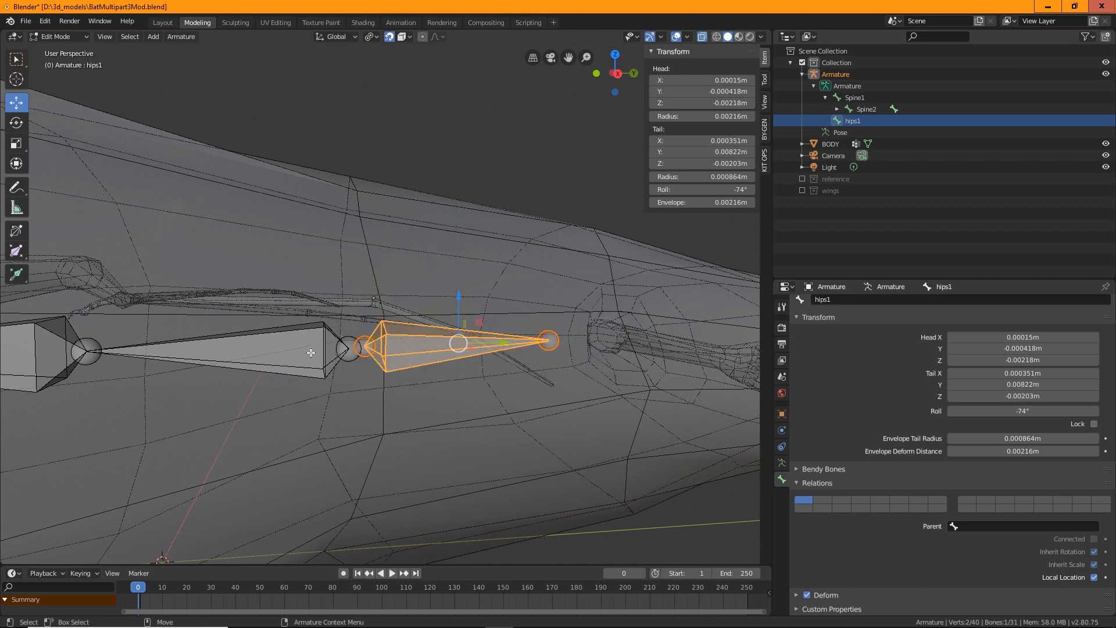
{"action": "left_click", "coordinate": [346, 348]}
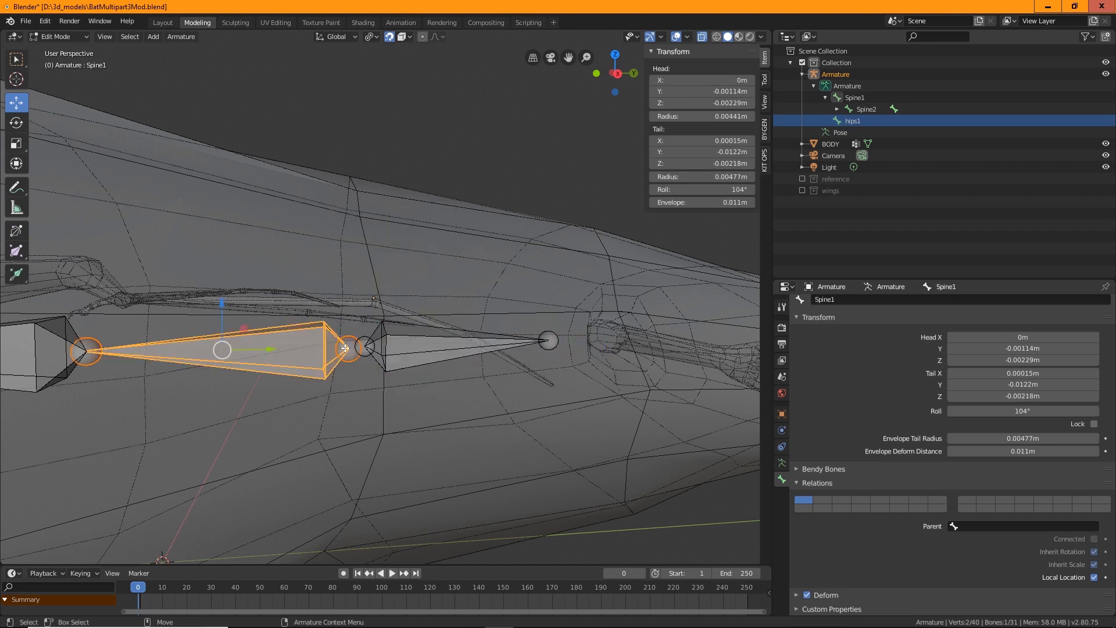
{"action": "left_click", "coordinate": [380, 354], "text": "shift"}
{"action": "left_click", "coordinate": [408, 355]}
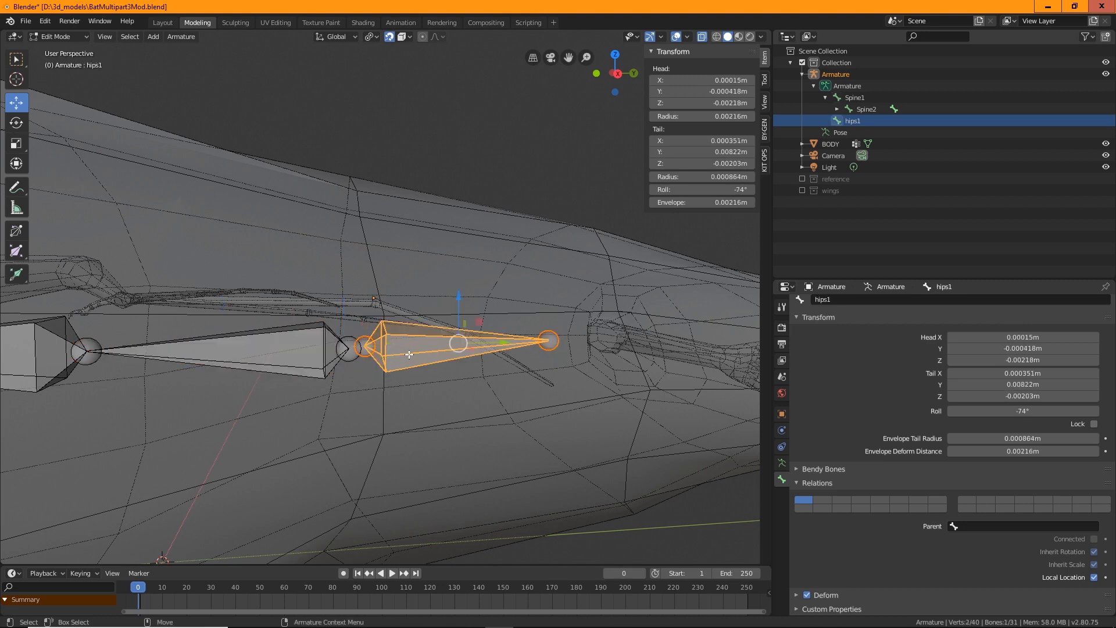
{"action": "left_click", "coordinate": [351, 346], "text": "shift"}
{"action": "left_click", "coordinate": [387, 353]}
{"action": "left_click", "coordinate": [346, 348], "text": "shift"}
{"action": "right_click", "coordinate": [401, 347]}
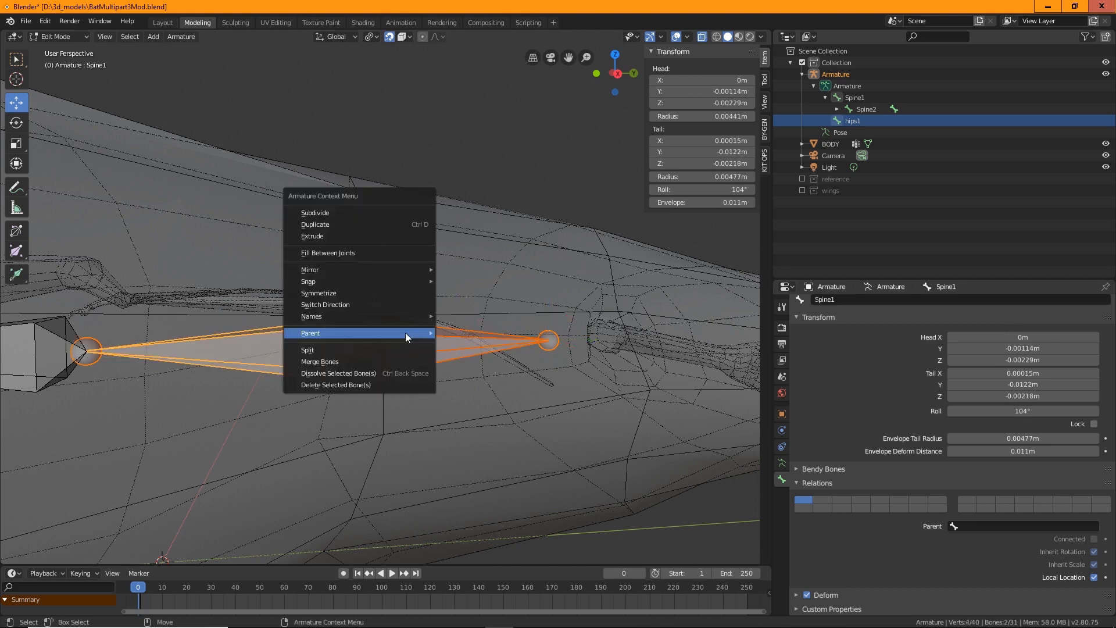
{"action": "left_click", "coordinate": [461, 333]}
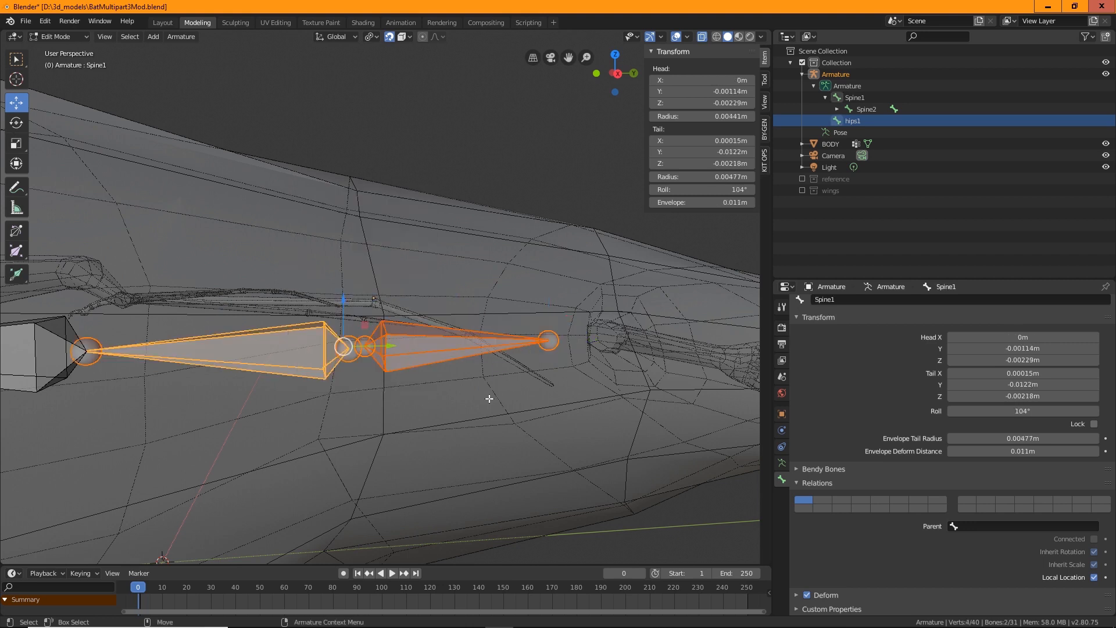
{"action": "left_click", "coordinate": [503, 120]}
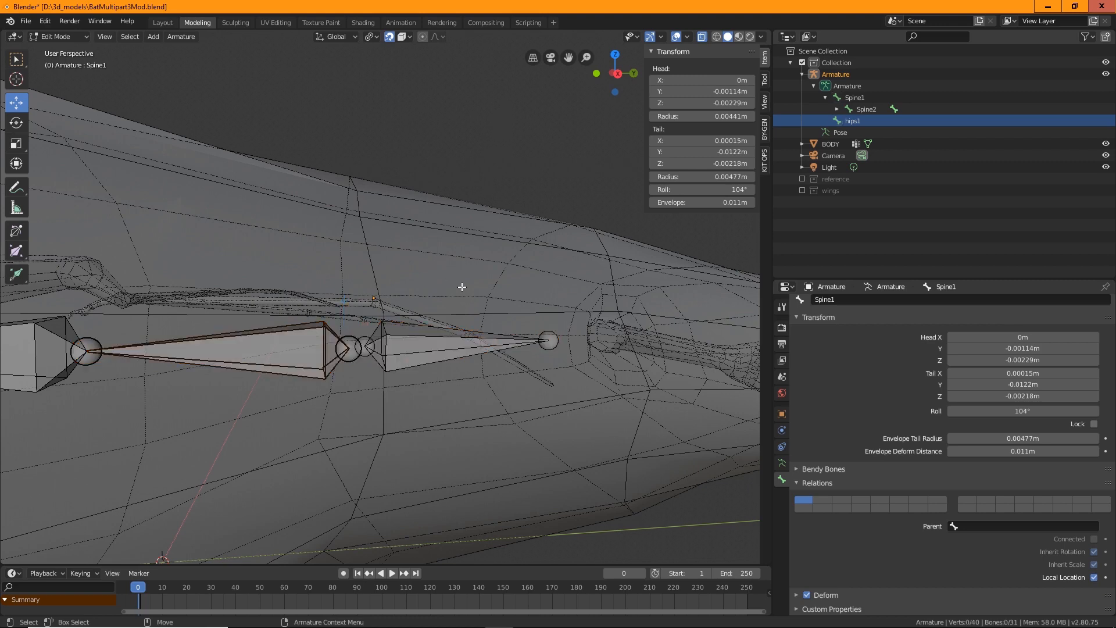
Set the hips1 bone's parent to Spine1 in its relations, correcting an accidental index1.l pick
{"action": "left_click", "coordinate": [401, 350]}
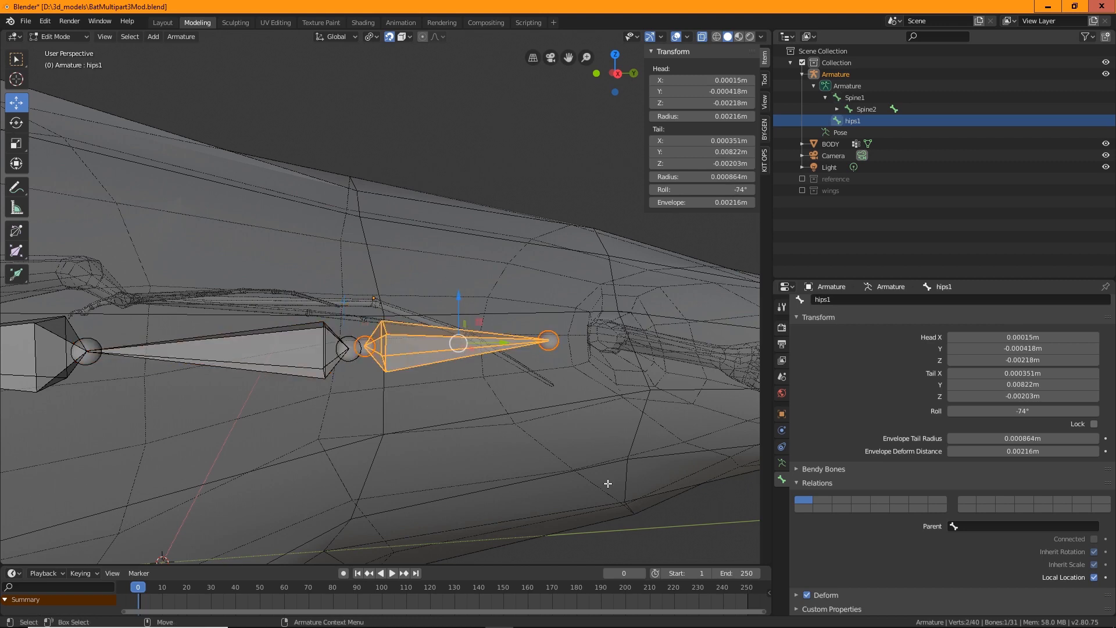
{"action": "middle_click_drag", "start_coordinate": [608, 483], "coordinate": [405, 420]}
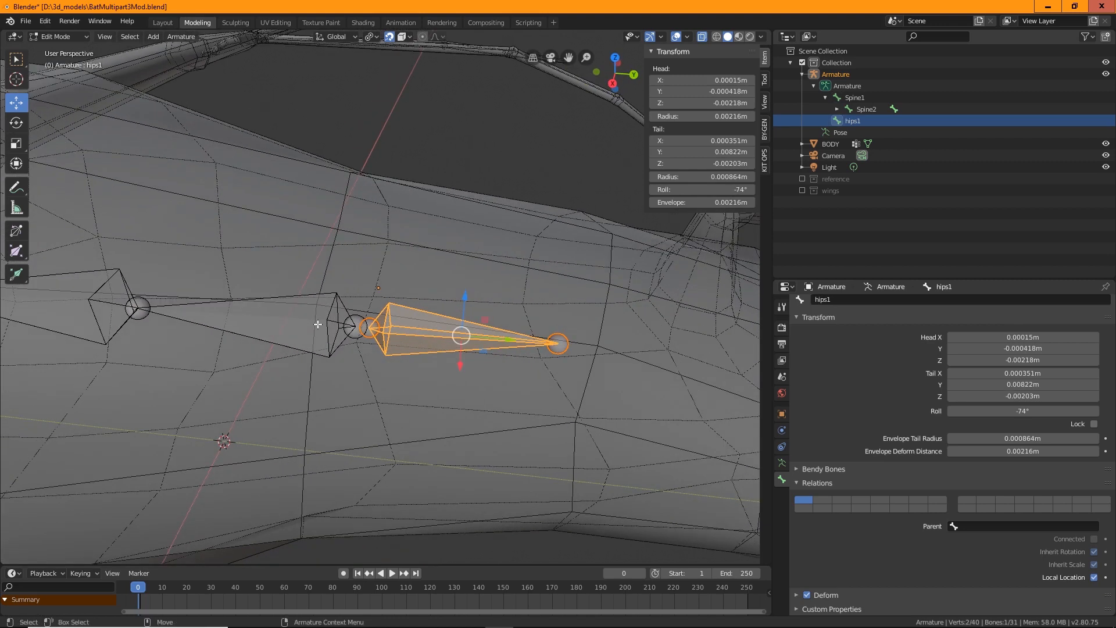
{"action": "key", "text": "alt+a"}
{"action": "left_click", "coordinate": [386, 336]}
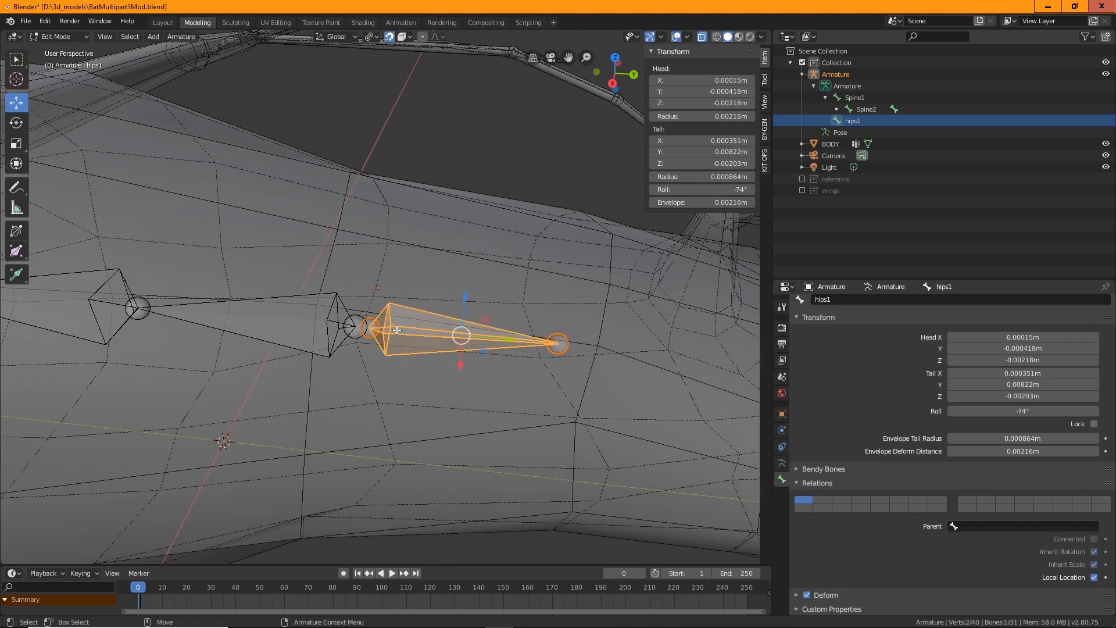
{"action": "left_click", "coordinate": [963, 526]}
{"action": "scroll", "coordinate": [984, 507], "scroll_direction": "up", "scroll_amount": 7}
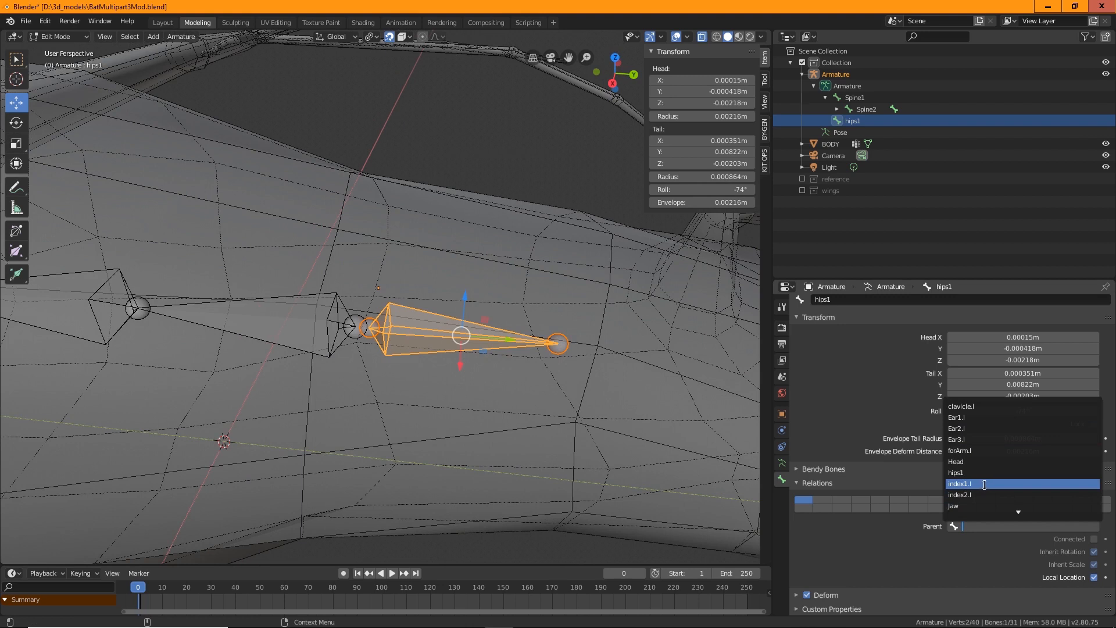
{"action": "left_click", "coordinate": [955, 483]}
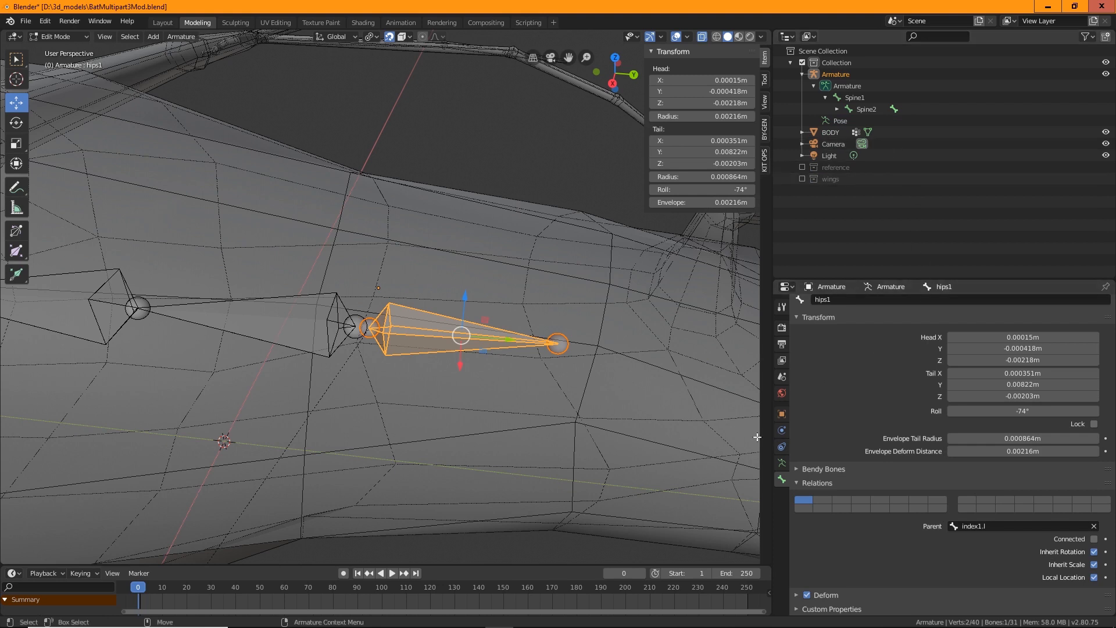
{"action": "left_click", "coordinate": [998, 527]}
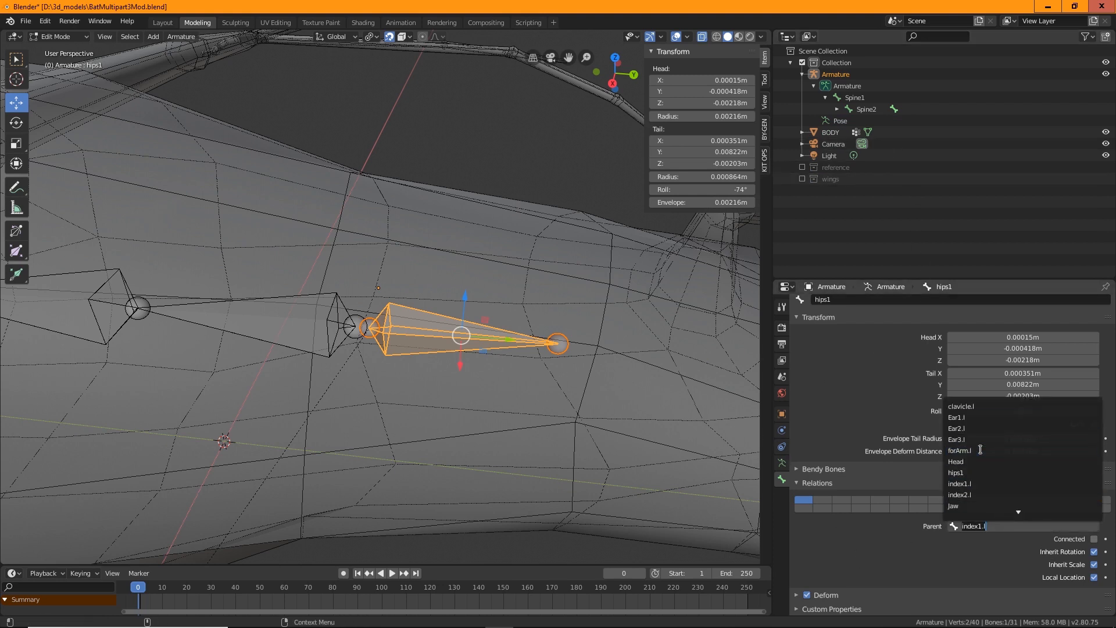
{"action": "scroll", "coordinate": [996, 462], "scroll_direction": "down", "scroll_amount": 10}
{"action": "scroll", "coordinate": [996, 462], "scroll_direction": "down", "scroll_amount": 8}
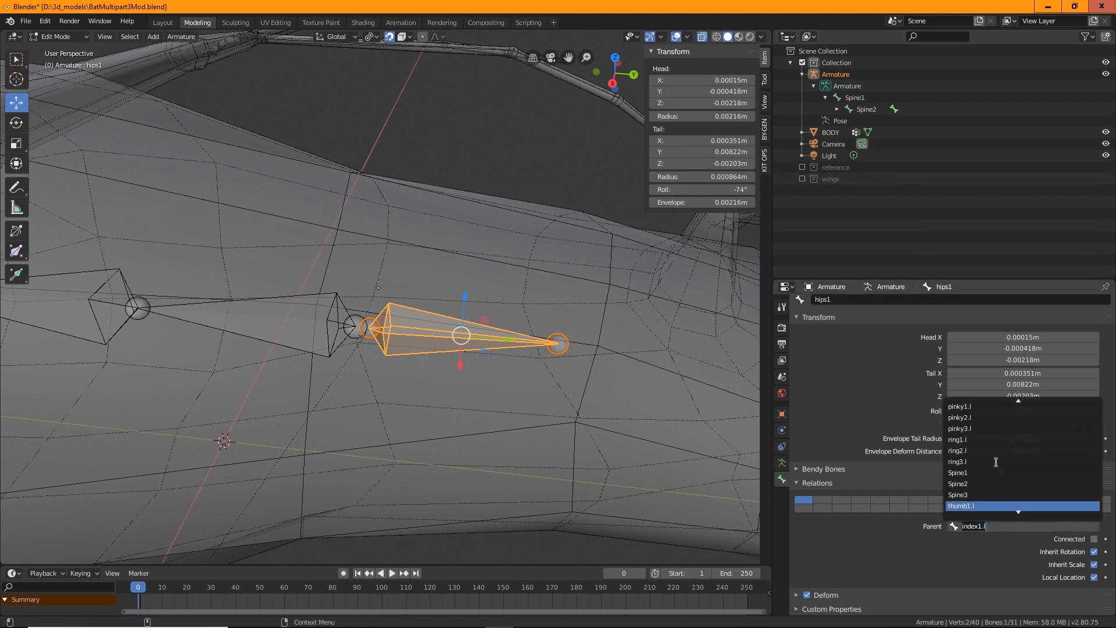
{"action": "left_click", "coordinate": [973, 473]}
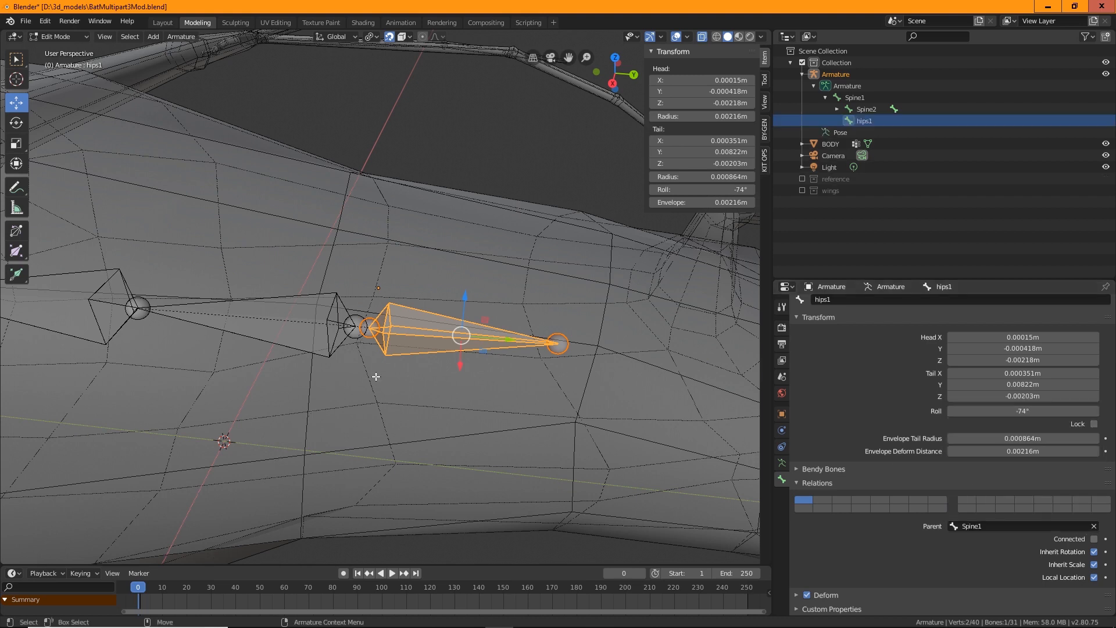
Test the parenting by rotating Spine1 in Pose Mode, then undo the rotation
{"action": "left_click", "coordinate": [338, 312]}
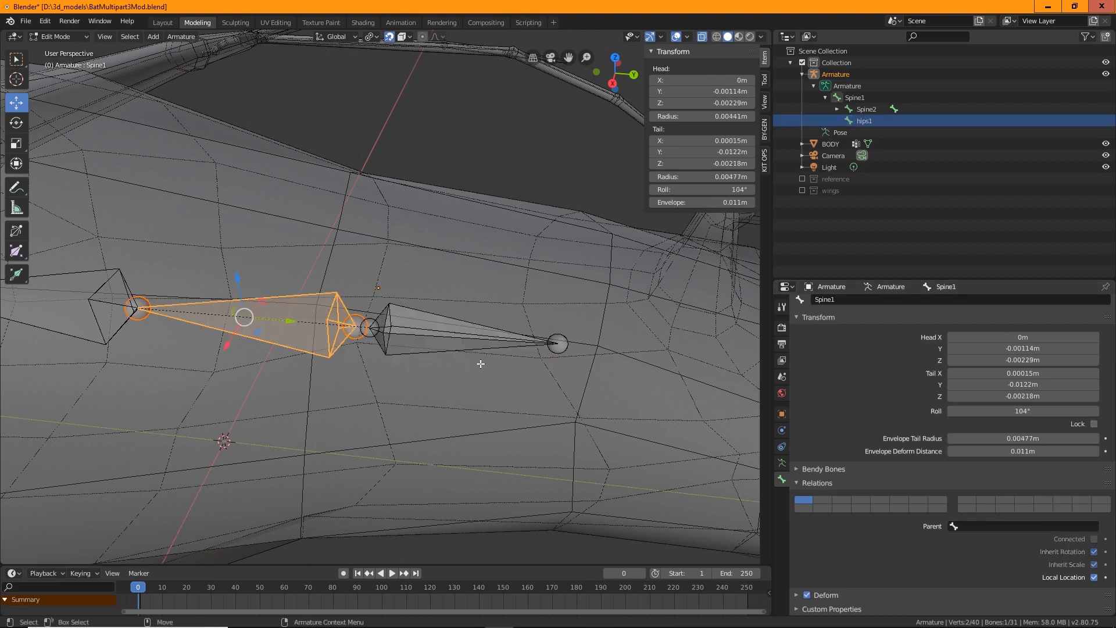
{"action": "left_click", "coordinate": [61, 36]}
{"action": "left_click", "coordinate": [63, 76]}
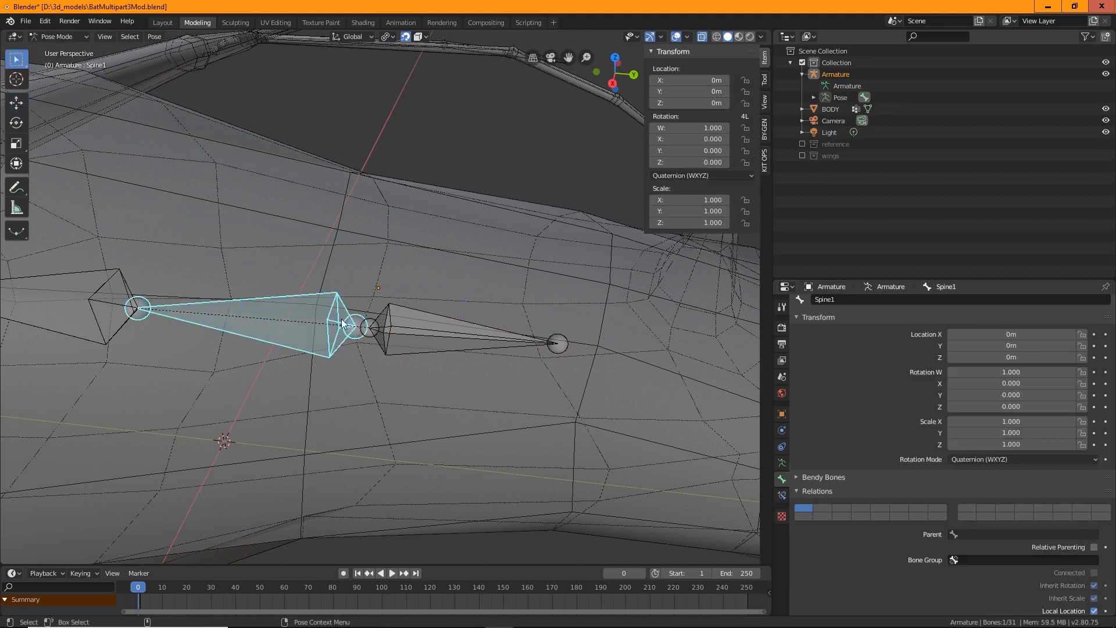
{"action": "left_click", "coordinate": [304, 413]}
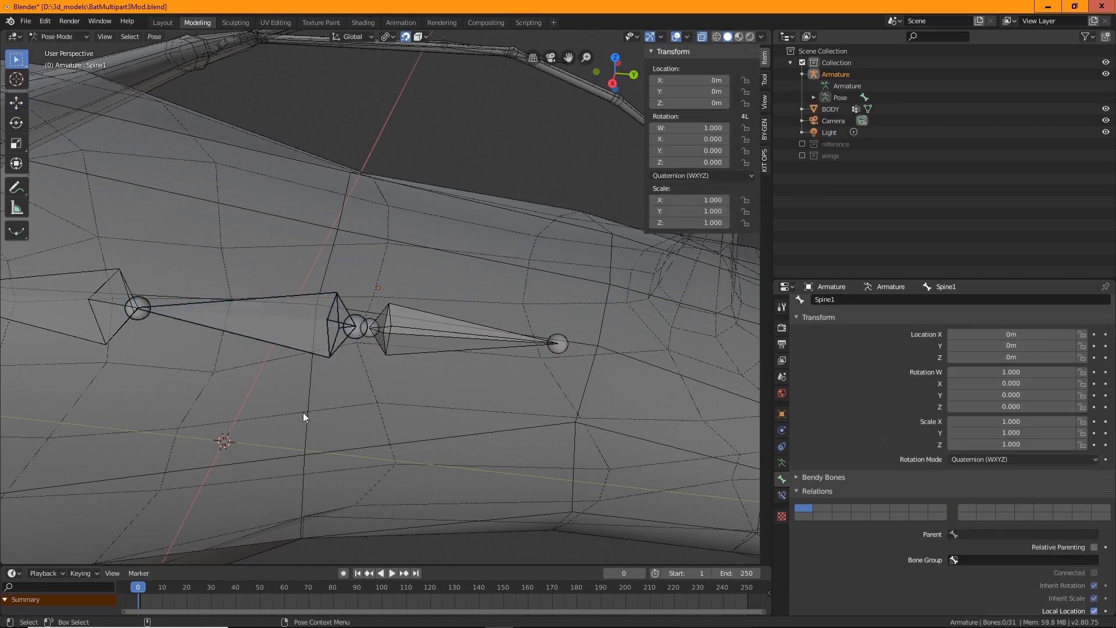
{"action": "left_click", "coordinate": [323, 301]}
{"action": "mouse_move", "coordinate": [323, 349]}
{"action": "left_mouse_down", "text": "alt"}
{"action": "mouse_move", "coordinate": [336, 326]}
{"action": "mouse_move", "coordinate": [332, 362]}
{"action": "left_mouse_up", "text": "alt"}
{"action": "key", "text": "e"}
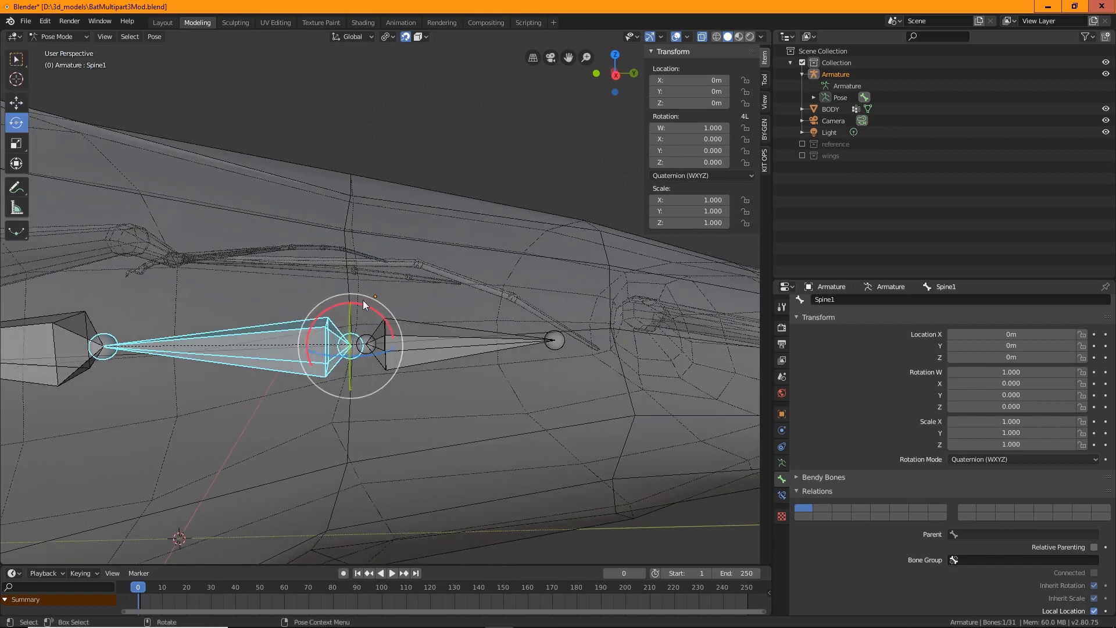
{"action": "left_click_drag", "start_coordinate": [360, 304], "coordinate": [381, 318]}
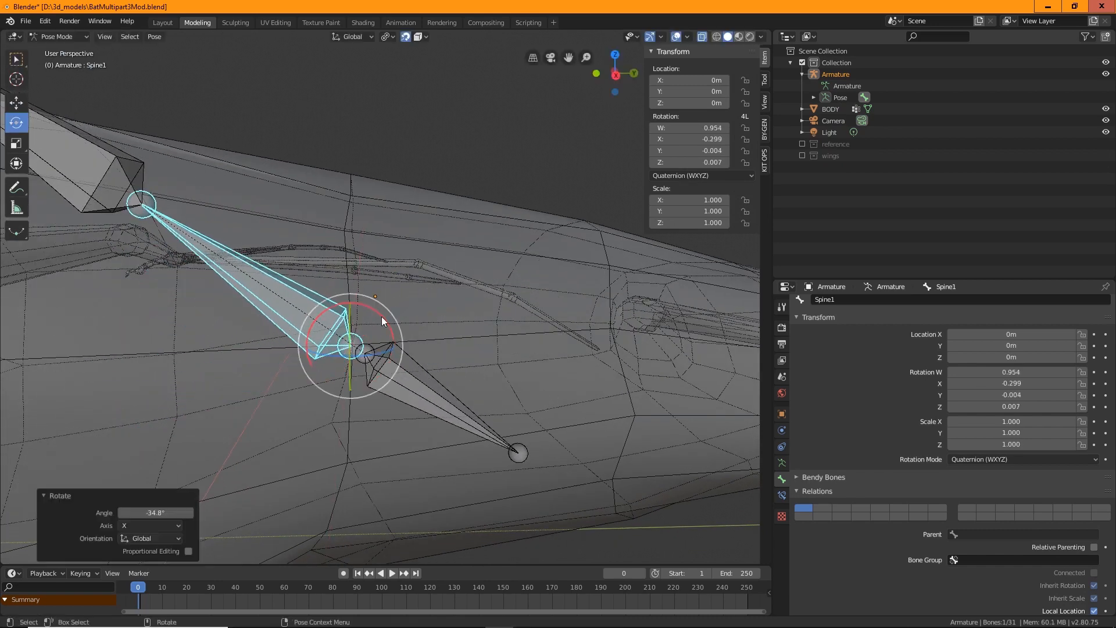
{"action": "key", "text": "ctrl+z"}
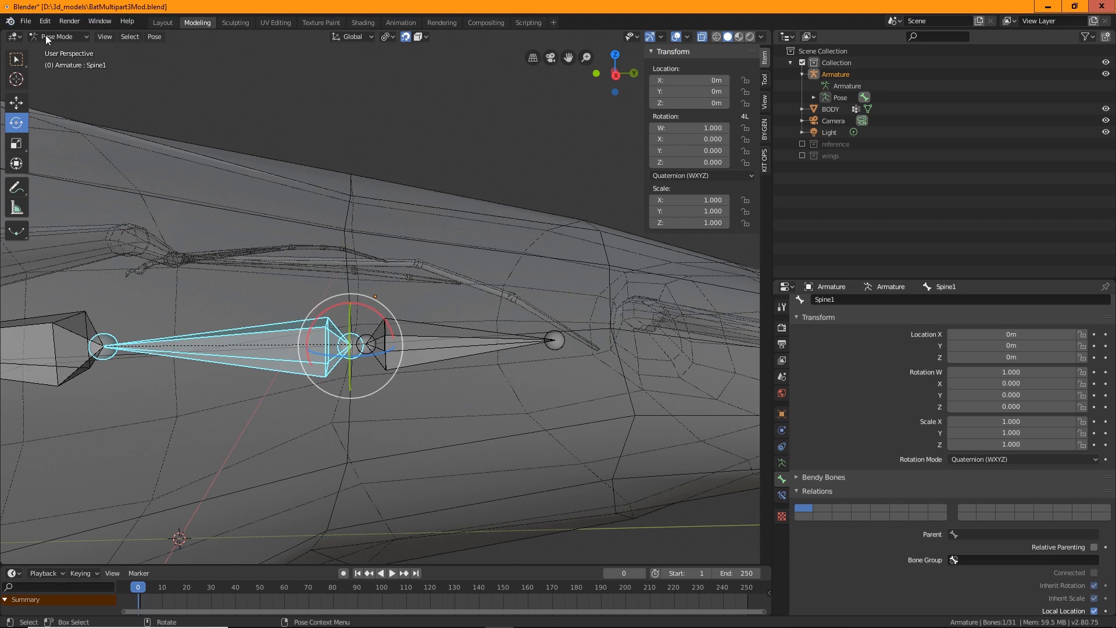
Switch the armature from Pose Mode back to Edit Mode via Object Mode
{"action": "left_click", "coordinate": [64, 36]}
{"action": "left_click", "coordinate": [75, 50]}
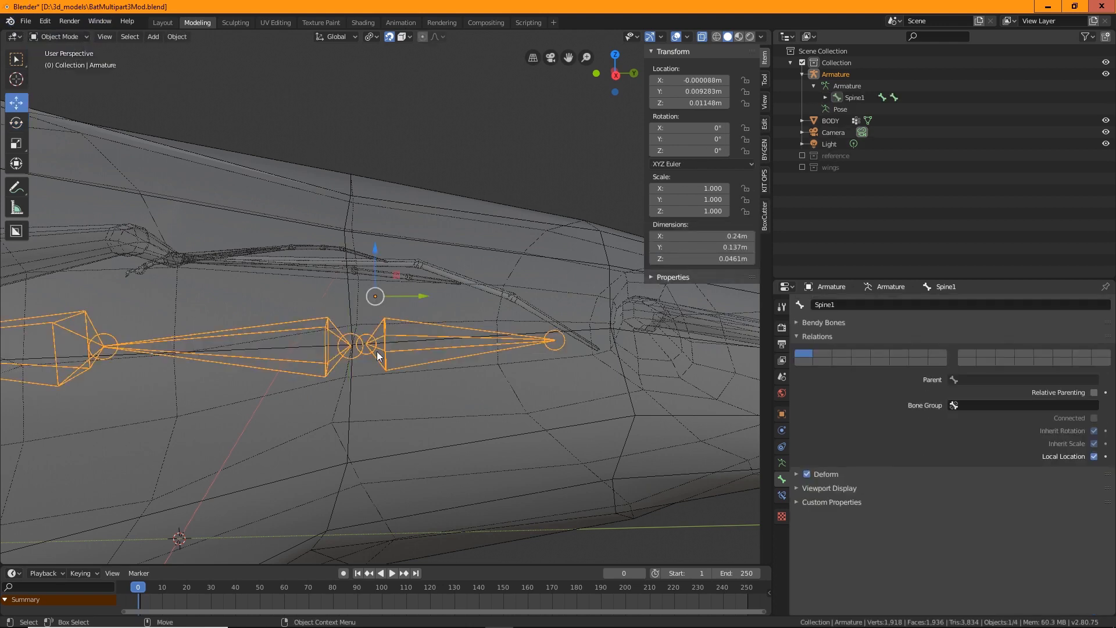
{"action": "left_click", "coordinate": [516, 366]}
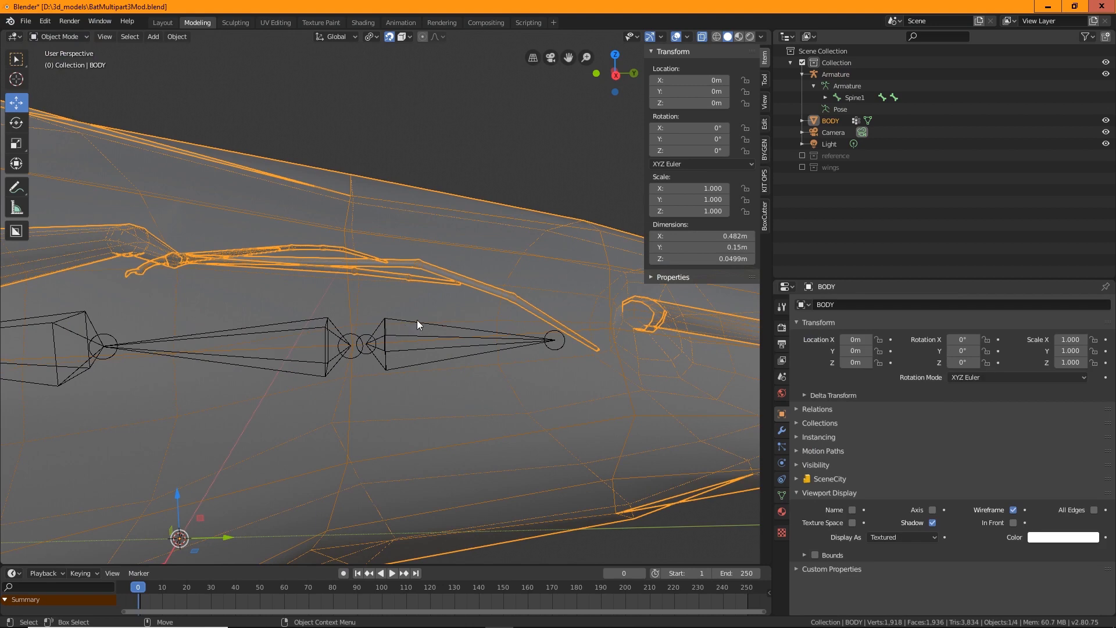
{"action": "left_click", "coordinate": [417, 321]}
{"action": "left_click", "coordinate": [557, 336]}
{"action": "left_click", "coordinate": [378, 333]}
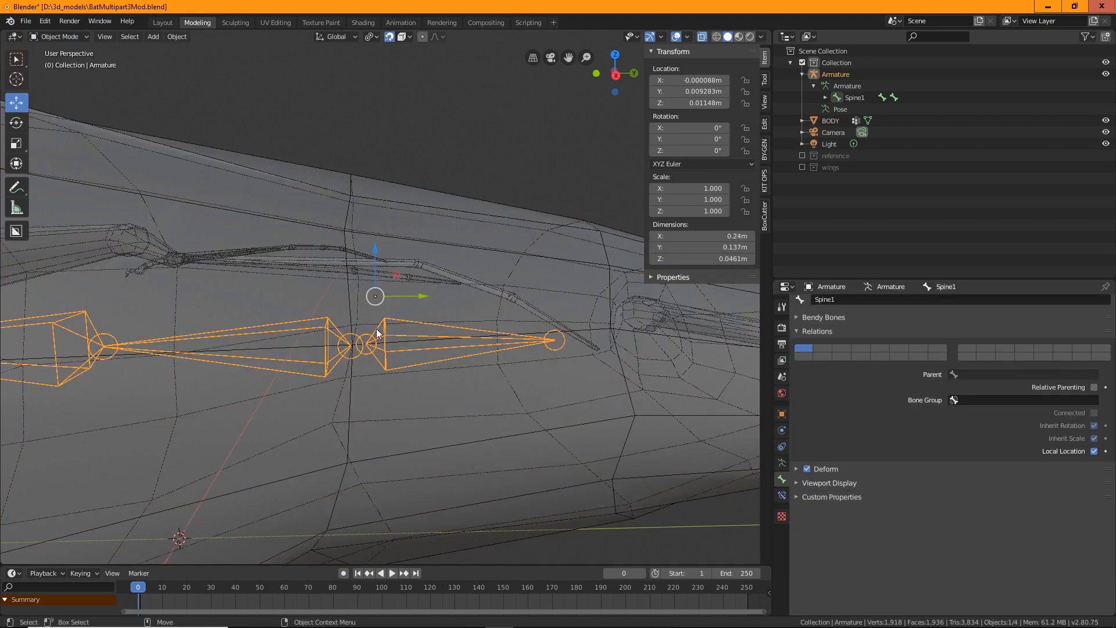
{"action": "left_click", "coordinate": [86, 38]}
{"action": "left_click", "coordinate": [78, 57]}
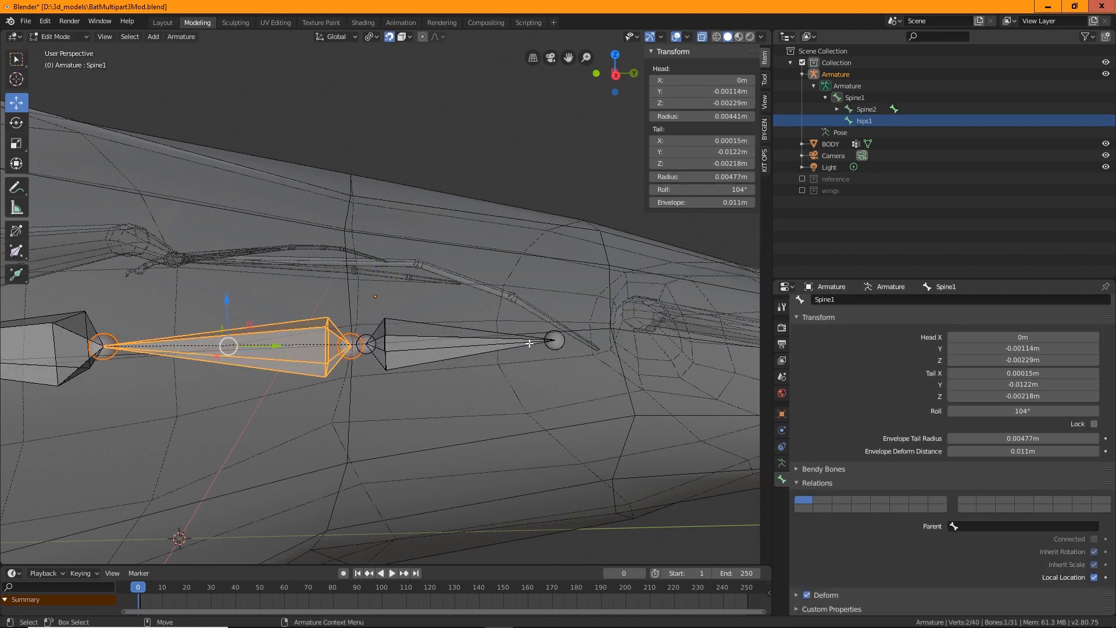
Switch to a right orthographic view and lengthen the hips1 bone by moving its tail back along the body
{"action": "left_click", "coordinate": [529, 343]}
{"action": "scroll", "coordinate": [523, 343], "scroll_direction": "down", "scroll_amount": 3}
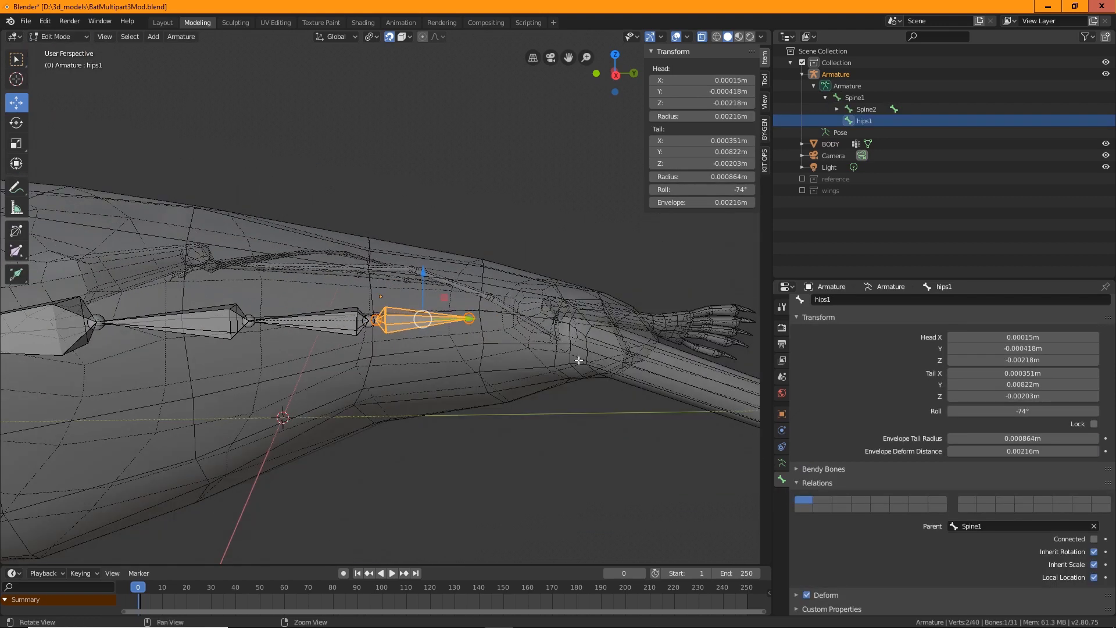
{"action": "left_click", "coordinate": [105, 37]}
{"action": "mouse_move", "coordinate": [147, 216]}
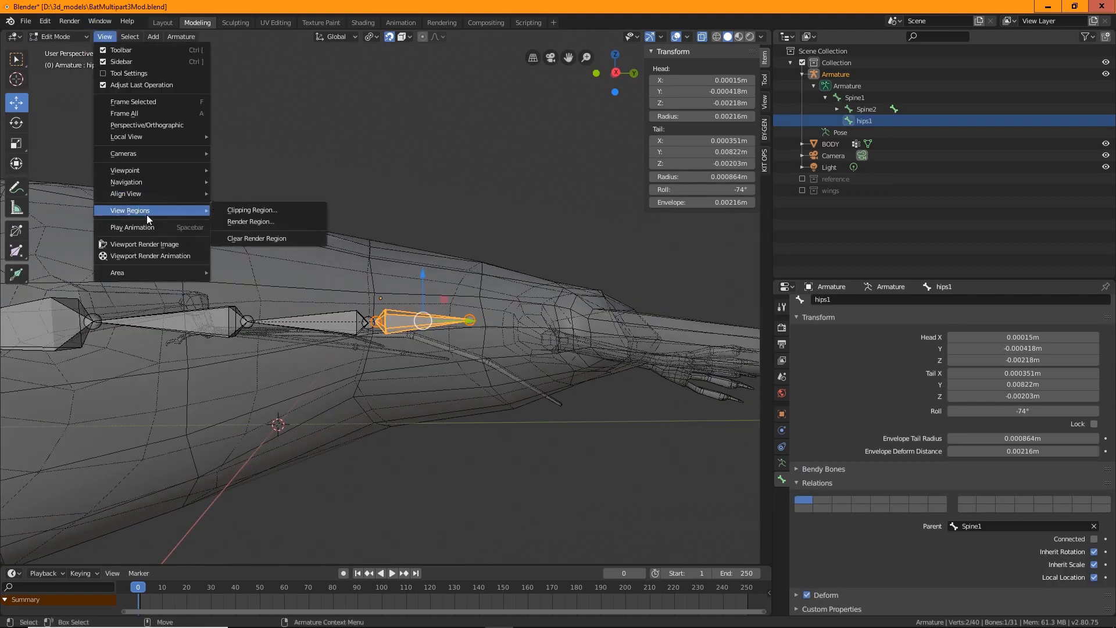
{"action": "mouse_move", "coordinate": [163, 172]}
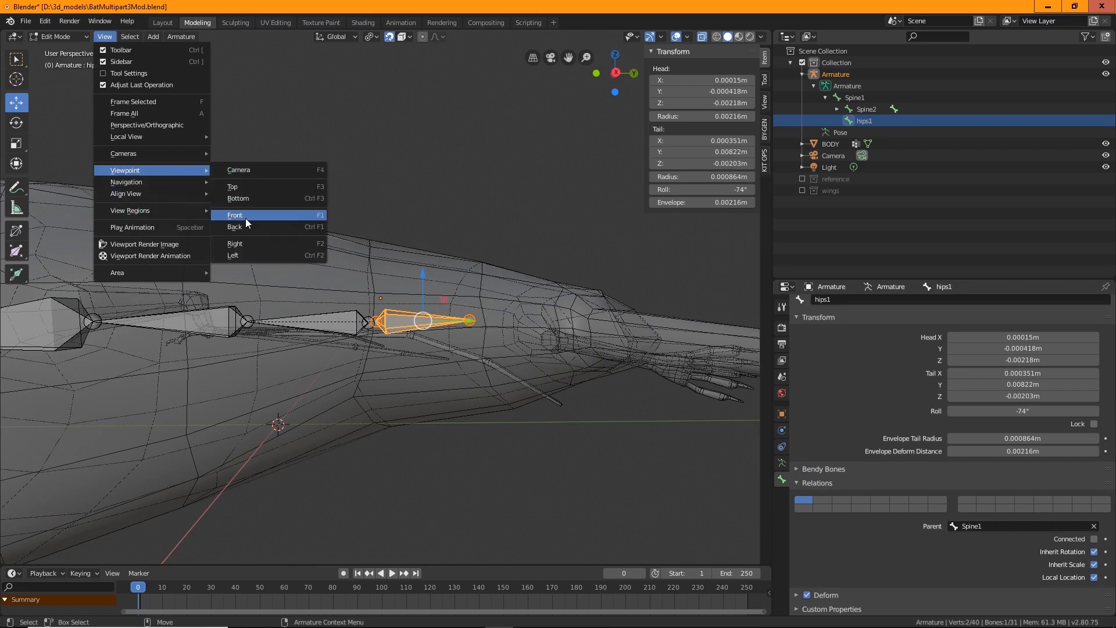
{"action": "left_click", "coordinate": [242, 241]}
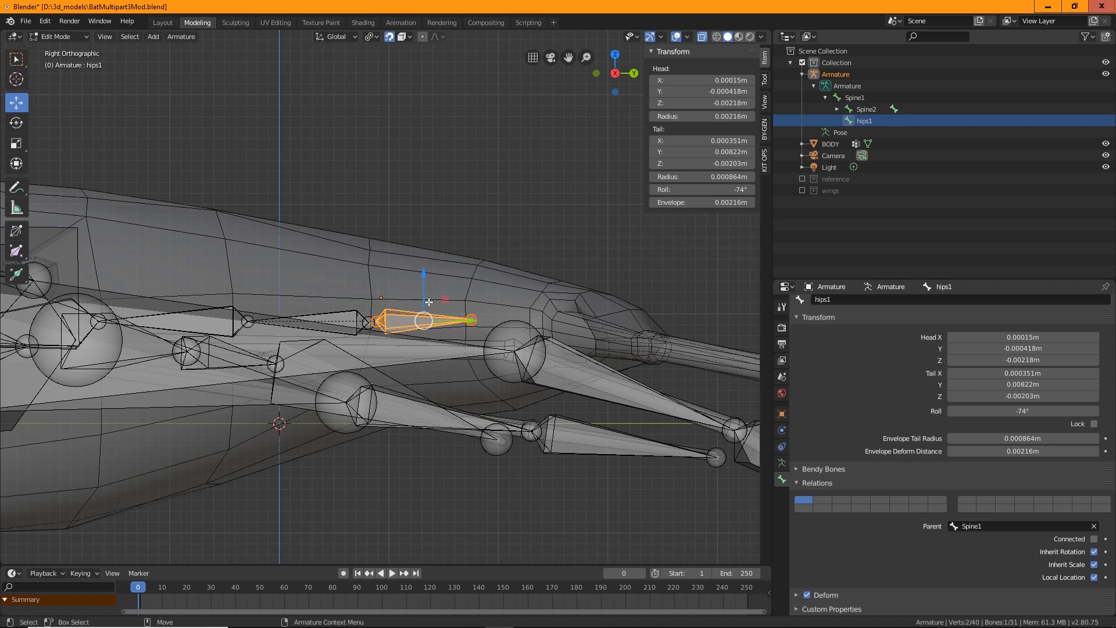
{"action": "left_click", "coordinate": [472, 321]}
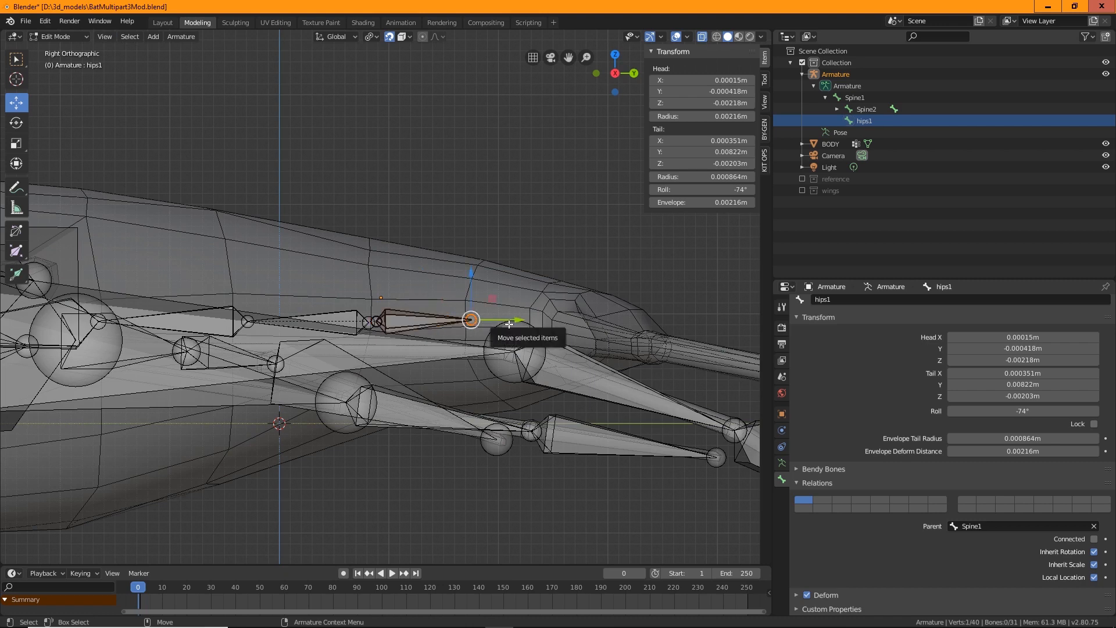
{"action": "left_click_drag", "start_coordinate": [517, 318], "coordinate": [702, 319]}
Extrude two connected bones from the hips1 tail back along the bat's tail, adjusting the first bone's end
{"action": "key", "text": "ctrl+e"}
{"action": "key", "text": "w"}
{"action": "mouse_move", "coordinate": [654, 271]}
{"action": "left_mouse_down"}
{"action": "mouse_move", "coordinate": [661, 287]}
{"action": "mouse_move", "coordinate": [668, 277]}
{"action": "left_mouse_up"}
{"action": "scroll", "coordinate": [582, 262], "scroll_direction": "down", "scroll_amount": 4}
{"action": "middle_click_drag", "start_coordinate": [576, 260], "coordinate": [563, 298], "text": "shift"}
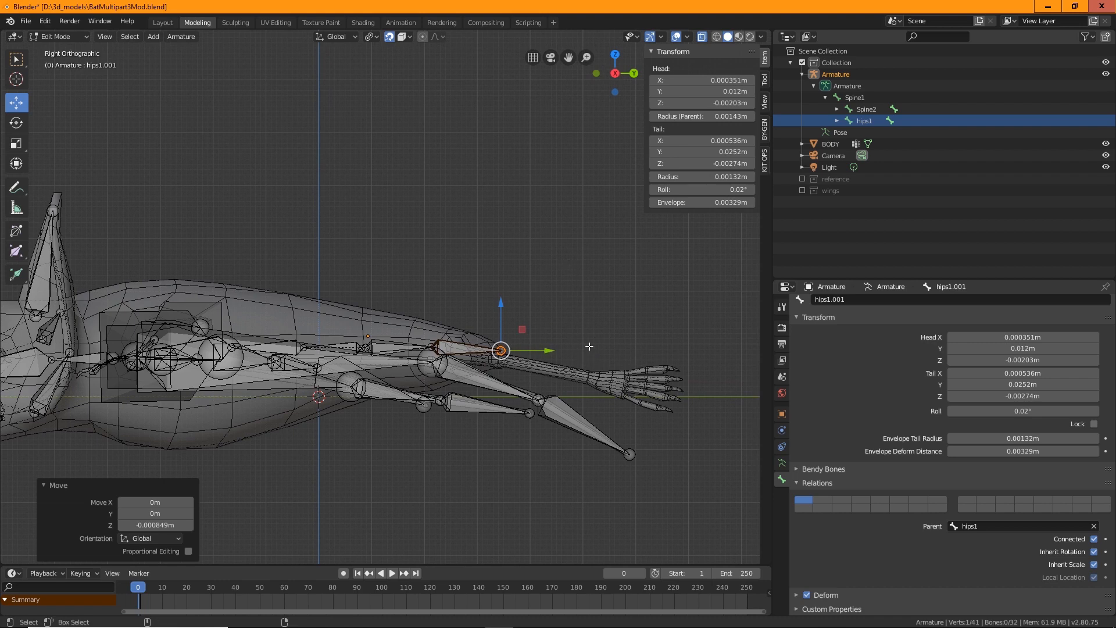
{"action": "key", "text": "shift+space"}
{"action": "key", "text": "e"}
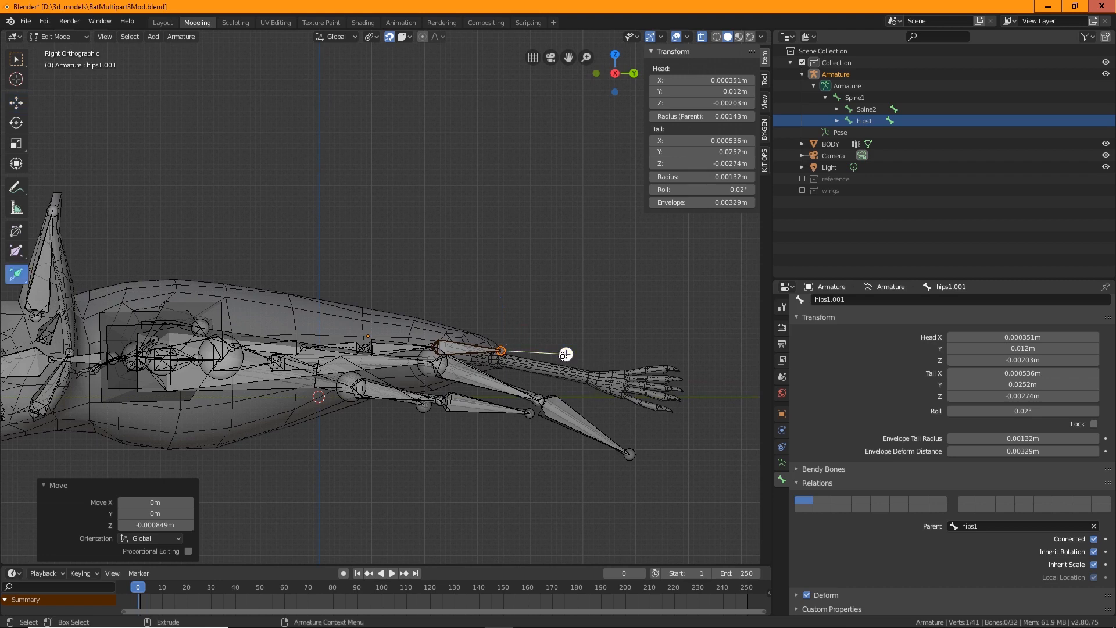
{"action": "left_click_drag", "start_coordinate": [567, 353], "coordinate": [653, 359]}
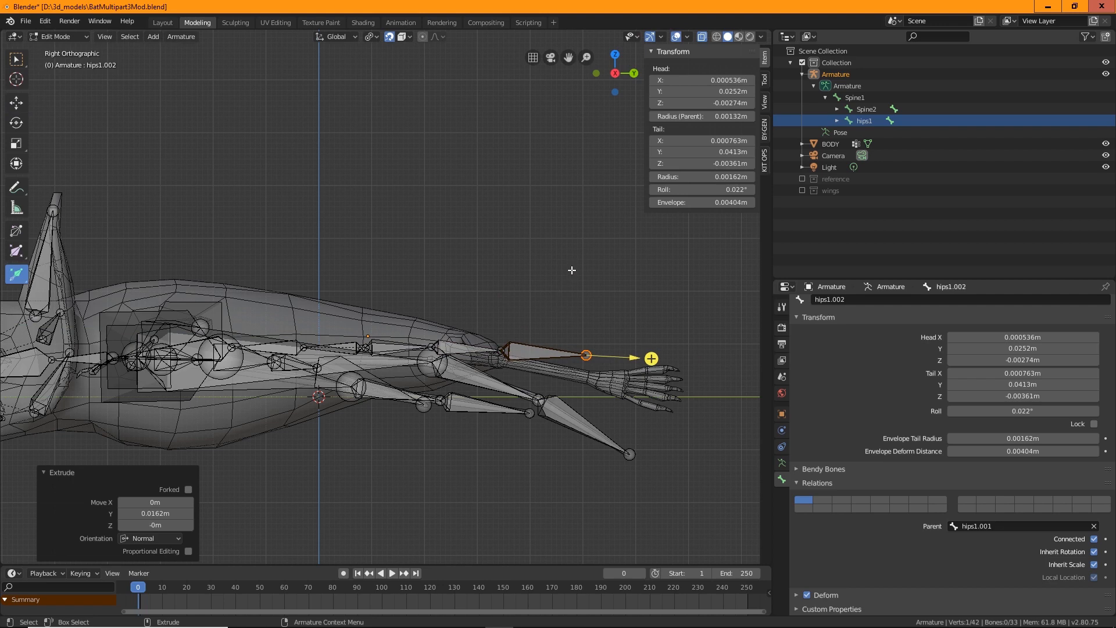
Extrude a new bone from the hips1 tail joint down toward the left leg
{"action": "scroll", "coordinate": [512, 347], "scroll_direction": "up", "scroll_amount": 3}
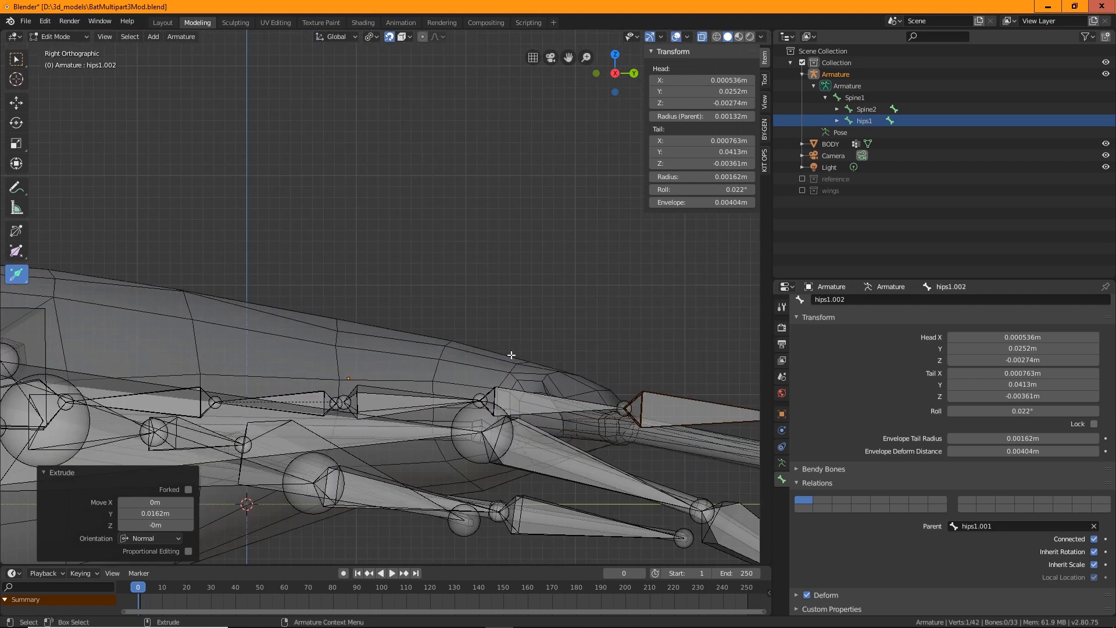
{"action": "scroll", "coordinate": [537, 314], "scroll_direction": "down", "scroll_amount": 1}
{"action": "middle_click_drag", "start_coordinate": [537, 314], "coordinate": [460, 279], "text": "shift"}
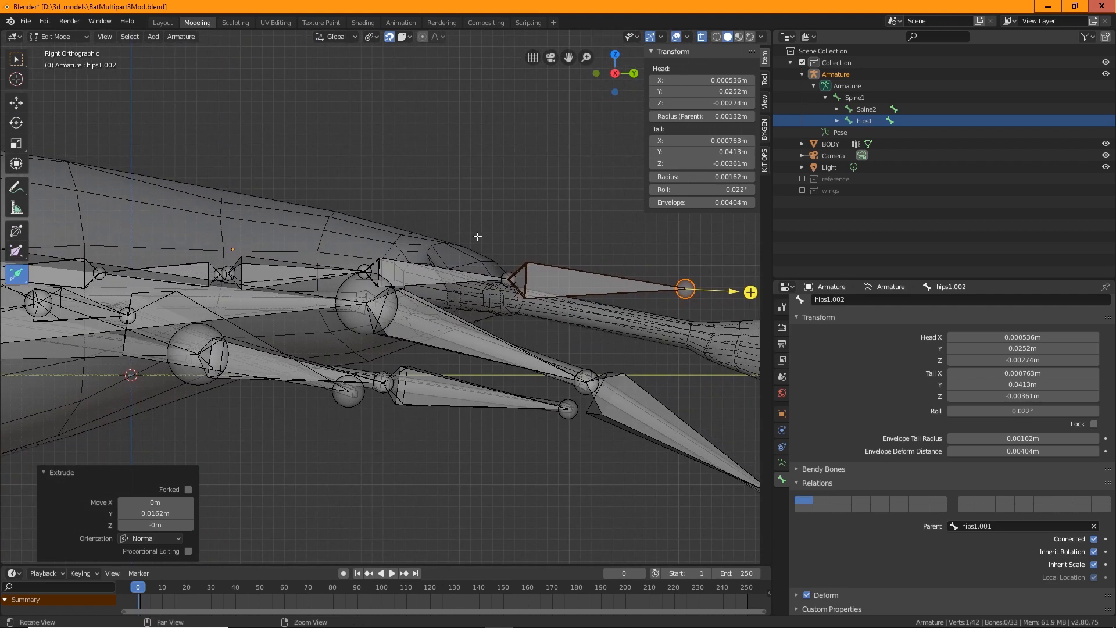
{"action": "middle_click_drag", "start_coordinate": [608, 352], "coordinate": [364, 289]}
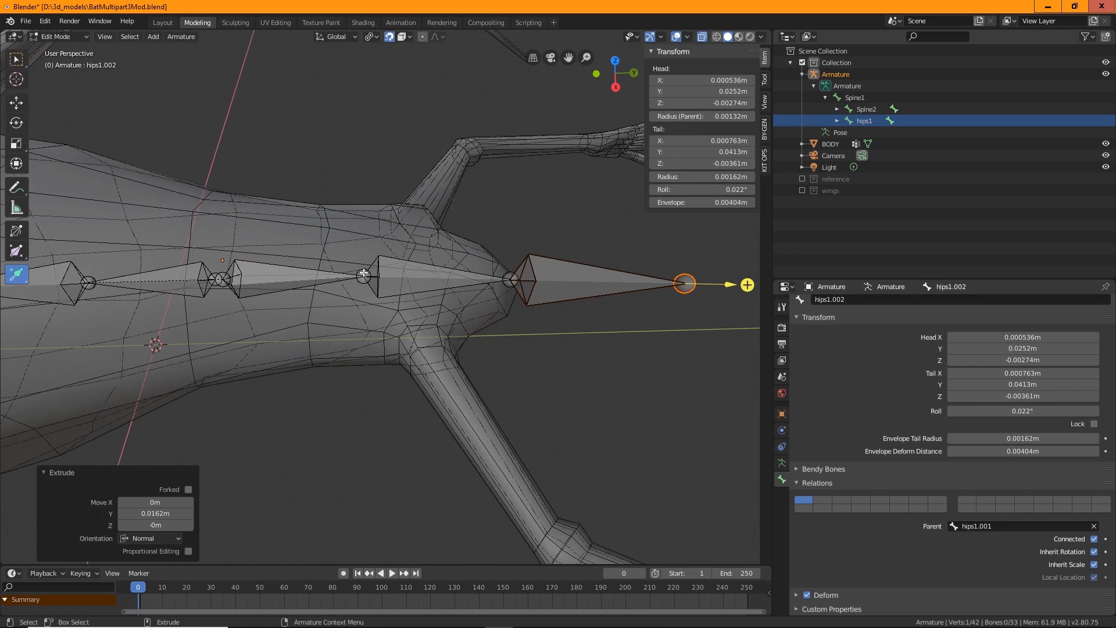
{"action": "left_click", "coordinate": [364, 273]}
{"action": "middle_click_drag", "start_coordinate": [395, 449], "coordinate": [436, 280]}
{"action": "left_click_drag", "start_coordinate": [401, 252], "coordinate": [462, 254]}
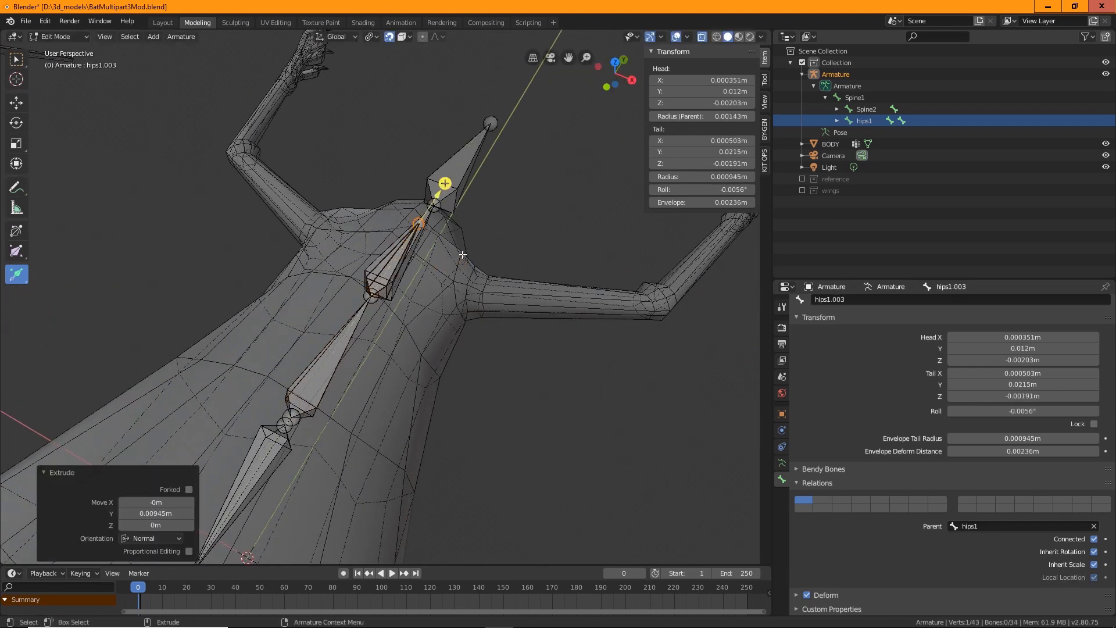
Rename the first tail-section bone hips1.001 as hips2
{"action": "key", "text": "w"}
{"action": "left_click_drag", "start_coordinate": [419, 224], "coordinate": [472, 291]}
{"action": "middle_click_drag", "start_coordinate": [506, 353], "coordinate": [370, 240]}
{"action": "left_click", "coordinate": [271, 289]}
{"action": "left_click", "coordinate": [336, 198]}
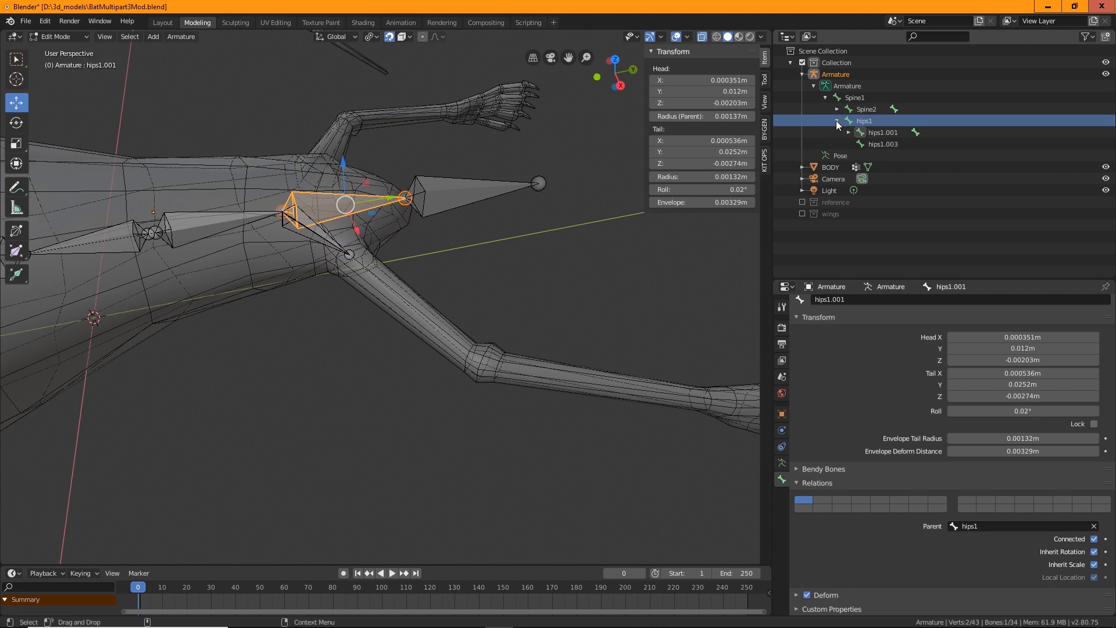
{"action": "double_click", "coordinate": [883, 132]}
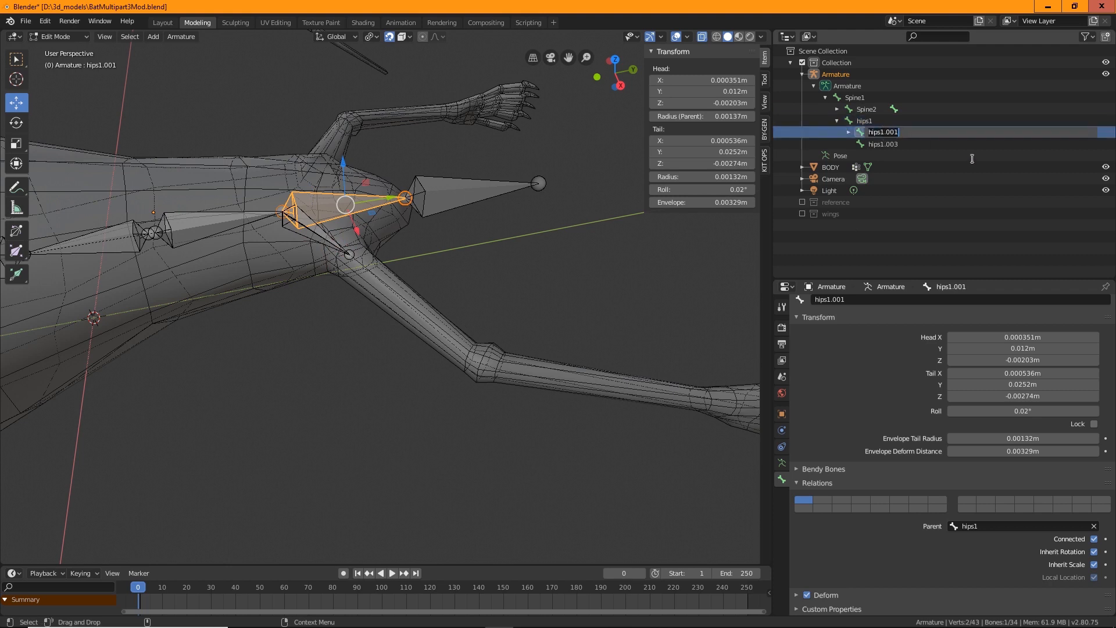
{"action": "type", "text": "hips2"}
{"action": "key", "text": "Return"}
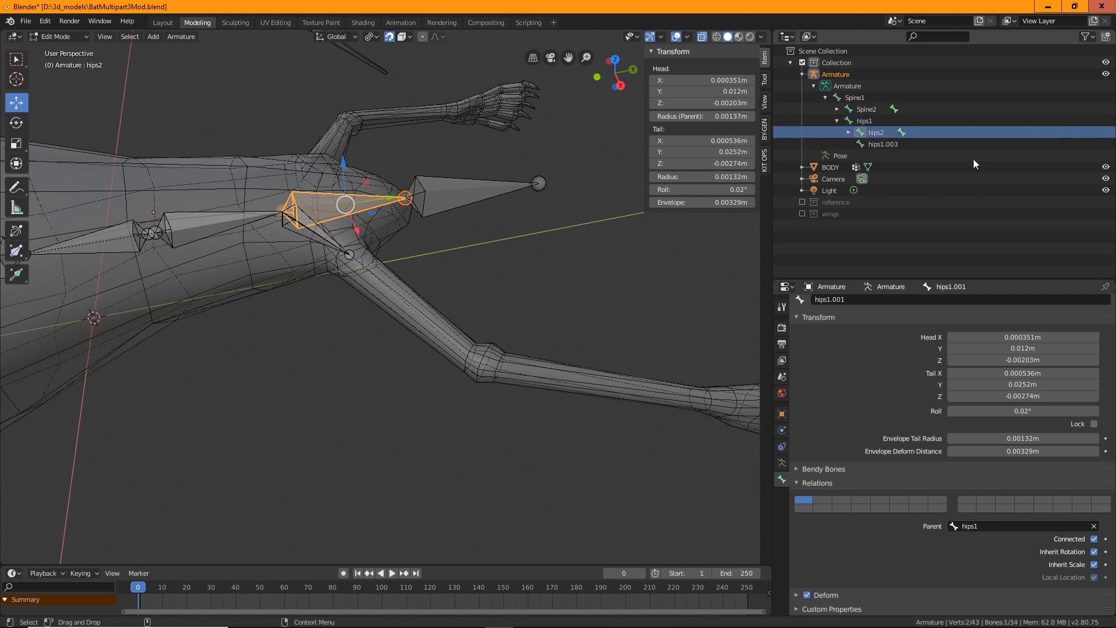
Rename the end bone hips1.002 as tail
{"action": "left_click", "coordinate": [880, 144]}
{"action": "double_click", "coordinate": [879, 145]}
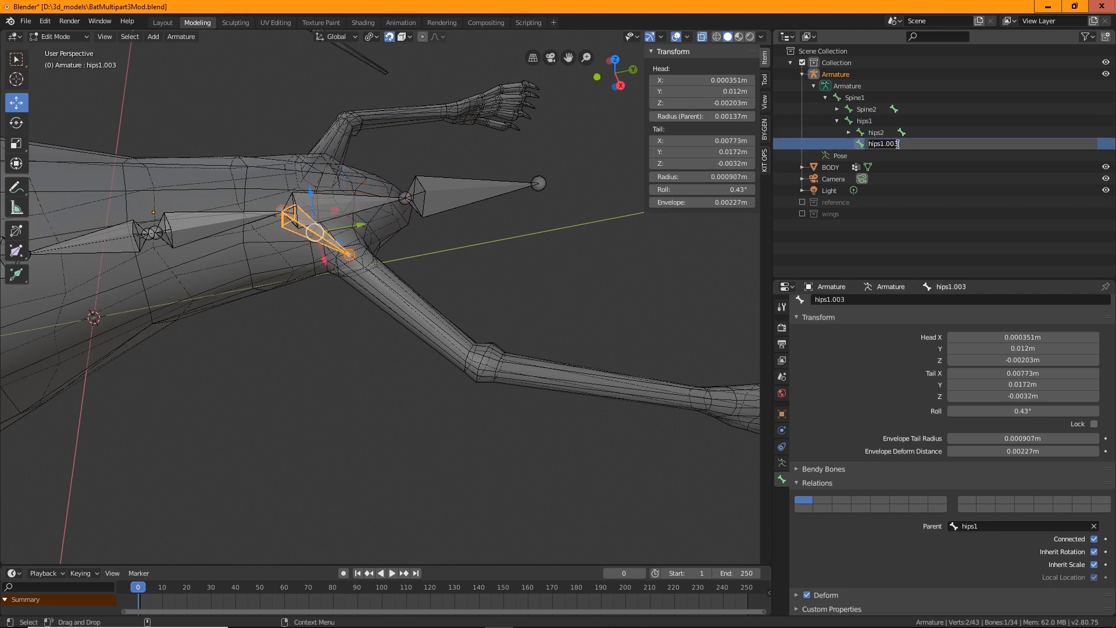
{"action": "left_click", "coordinate": [848, 131]}
{"action": "left_click", "coordinate": [849, 132]}
{"action": "left_click", "coordinate": [885, 143]}
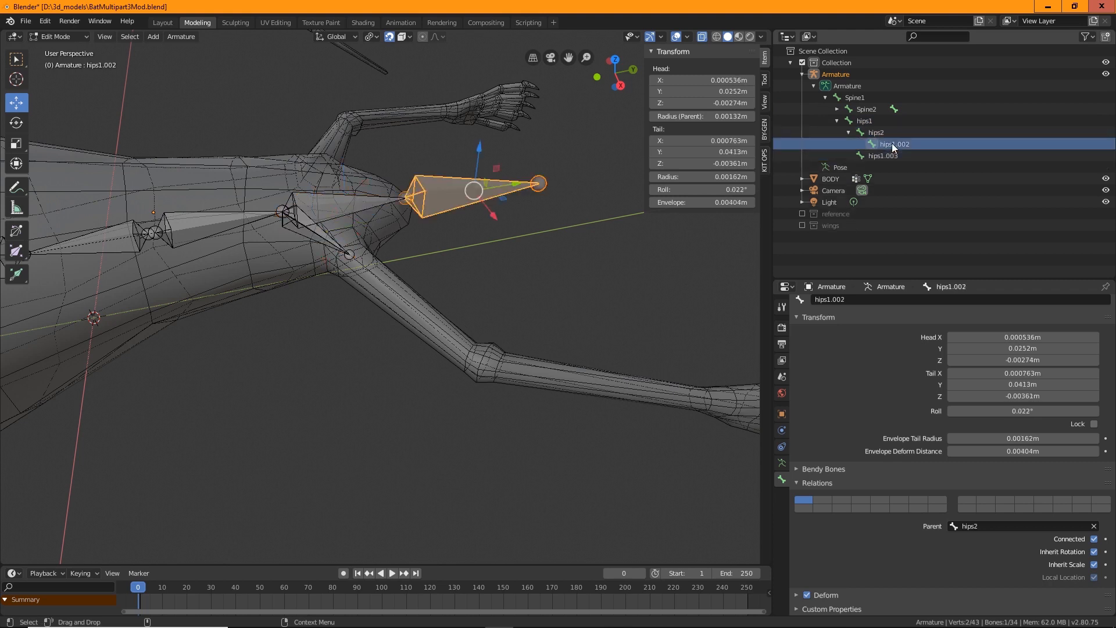
{"action": "double_click", "coordinate": [890, 143]}
{"action": "type", "text": "tail"}
{"action": "key", "text": "Return"}
Rename the leg bone hips1.003 as hips.l
{"action": "left_click", "coordinate": [884, 156]}
{"action": "double_click", "coordinate": [889, 155]}
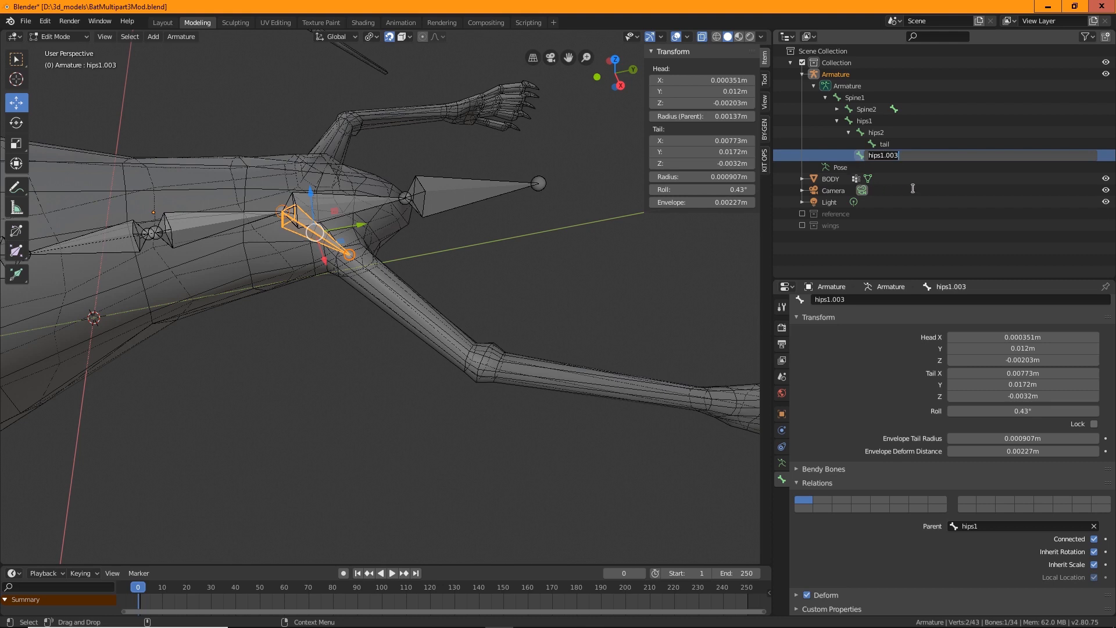
{"action": "type", "text": "hi"}
{"action": "key", "text": "Return"}
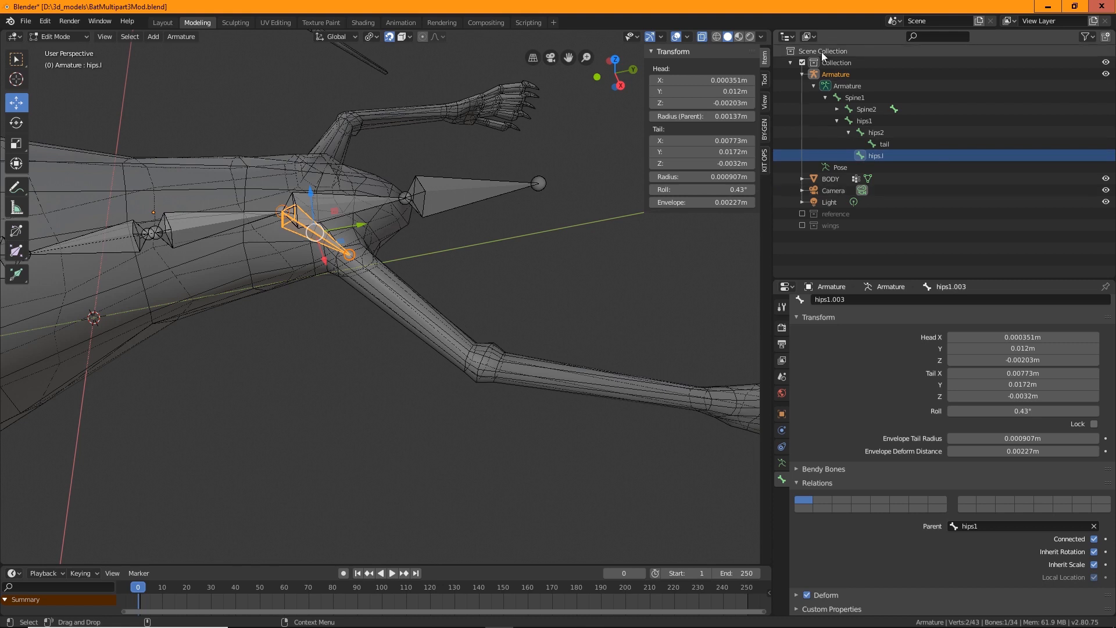
Rename hips1 as lowerspine1
{"action": "double_click", "coordinate": [865, 120]}
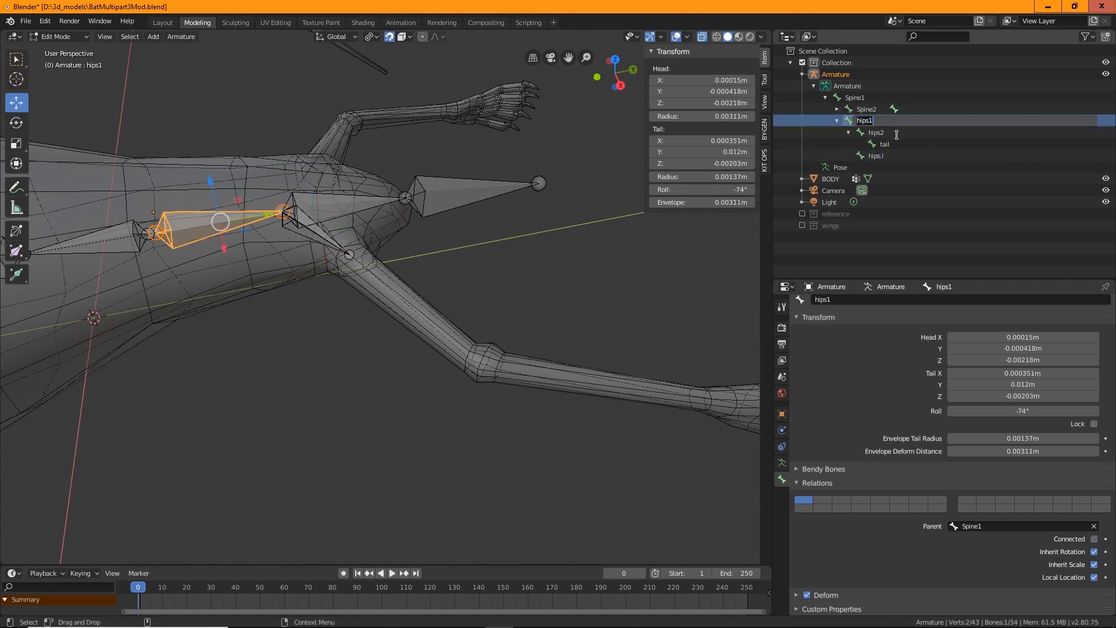
{"action": "key", "text": "BackSpace"}
{"action": "type", "text": "lowerspine1"}
{"action": "key", "text": "Return"}
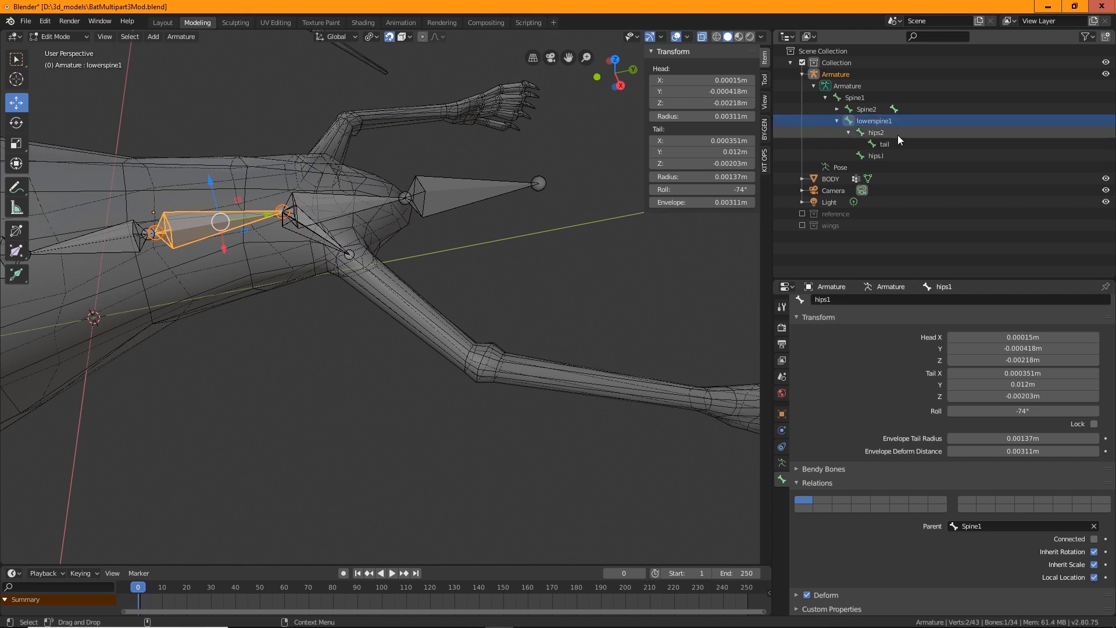
Rename hips2 as lowerspine2
{"action": "double_click", "coordinate": [877, 132]}
{"action": "key", "text": "BackSpace"}
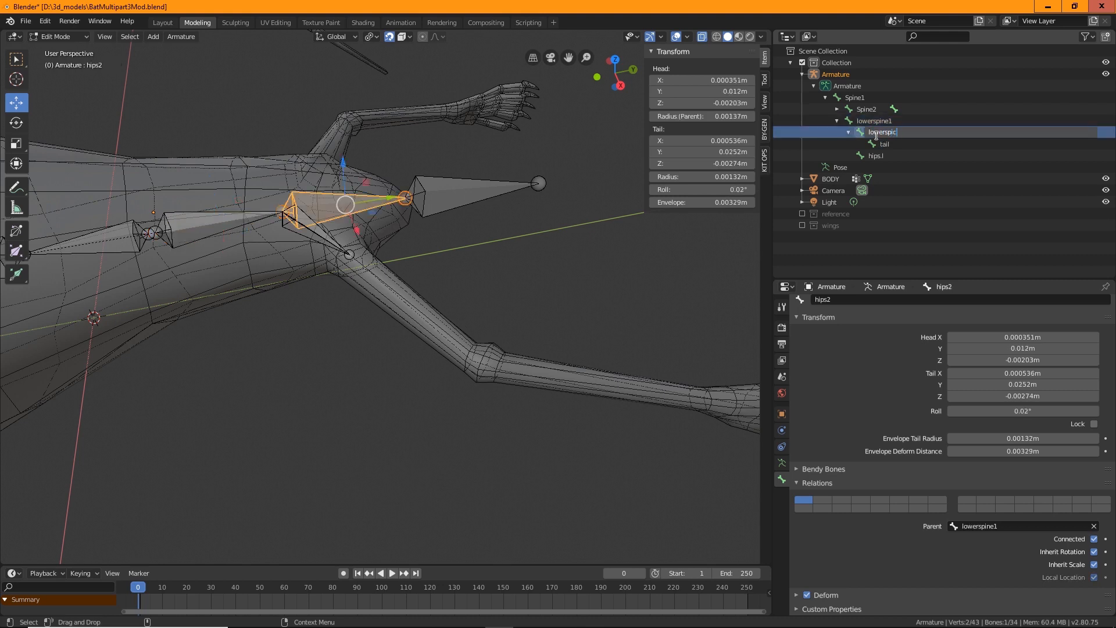
{"action": "type", "text": "lowerspine2"}
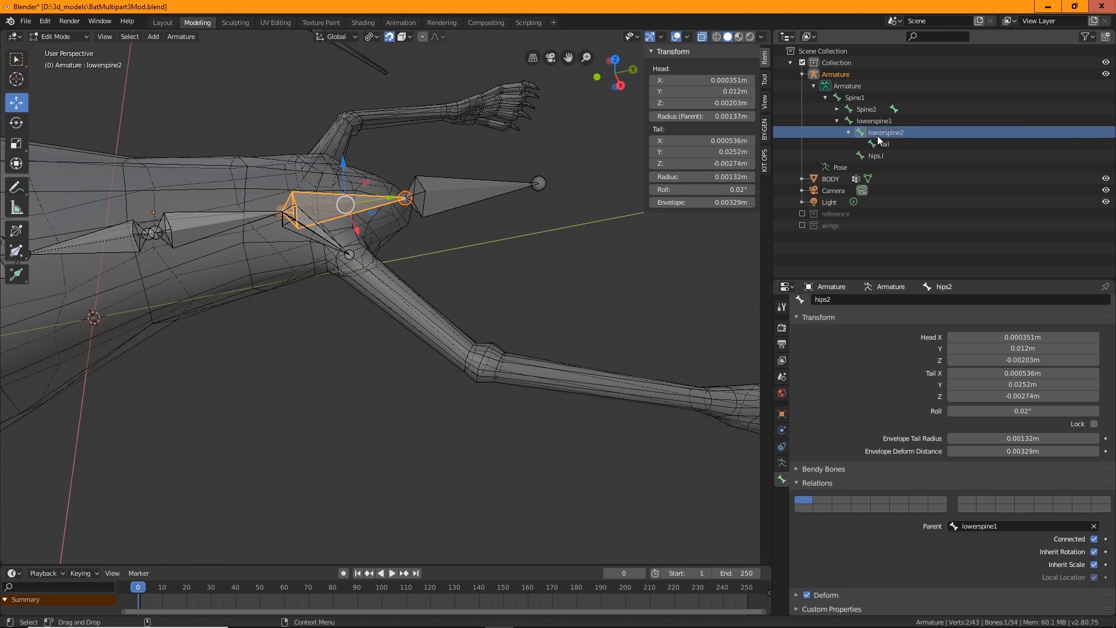
{"action": "key", "text": "Return"}
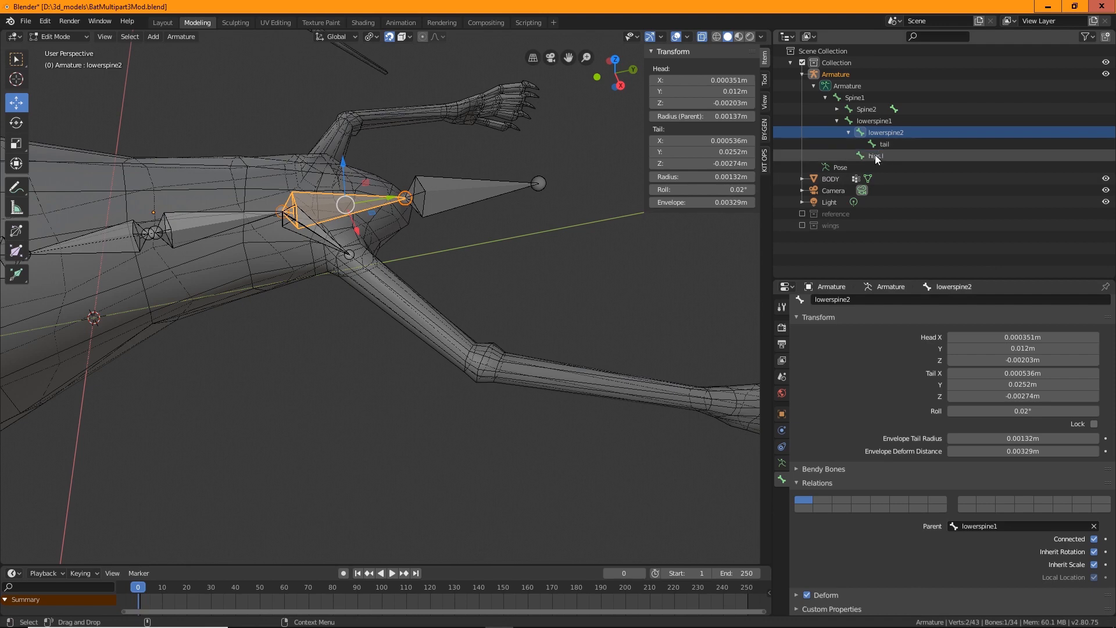
Extrude a bone from the hips.l tail along the upper leg and adjust its end at the knee
{"action": "middle_click_drag", "start_coordinate": [460, 260], "coordinate": [493, 263]}
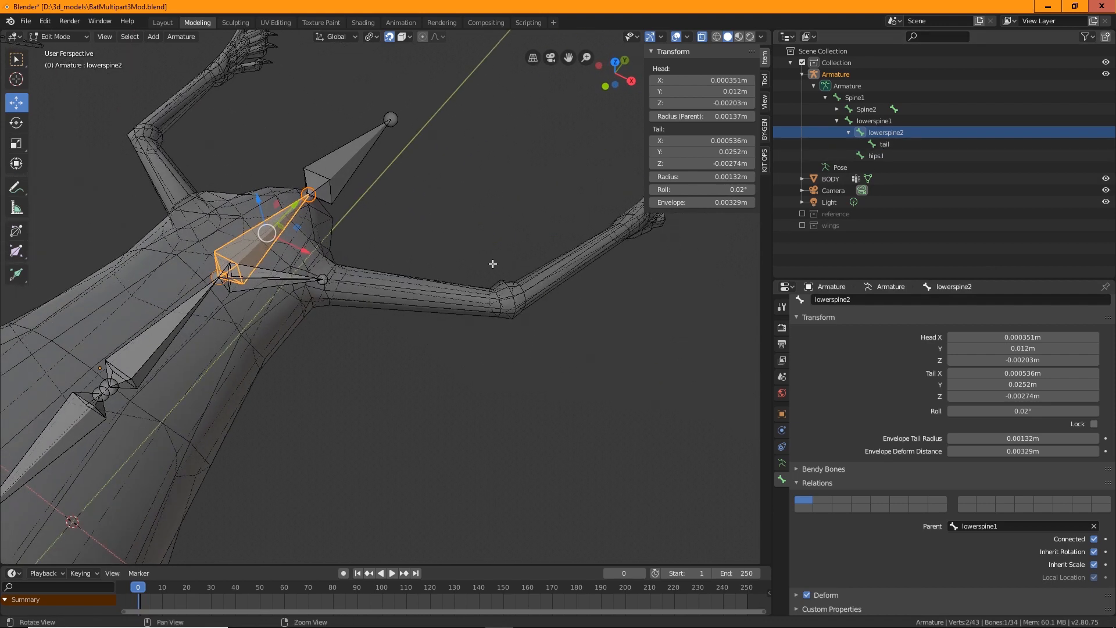
{"action": "left_click", "coordinate": [323, 279]}
{"action": "left_click", "coordinate": [323, 279]}
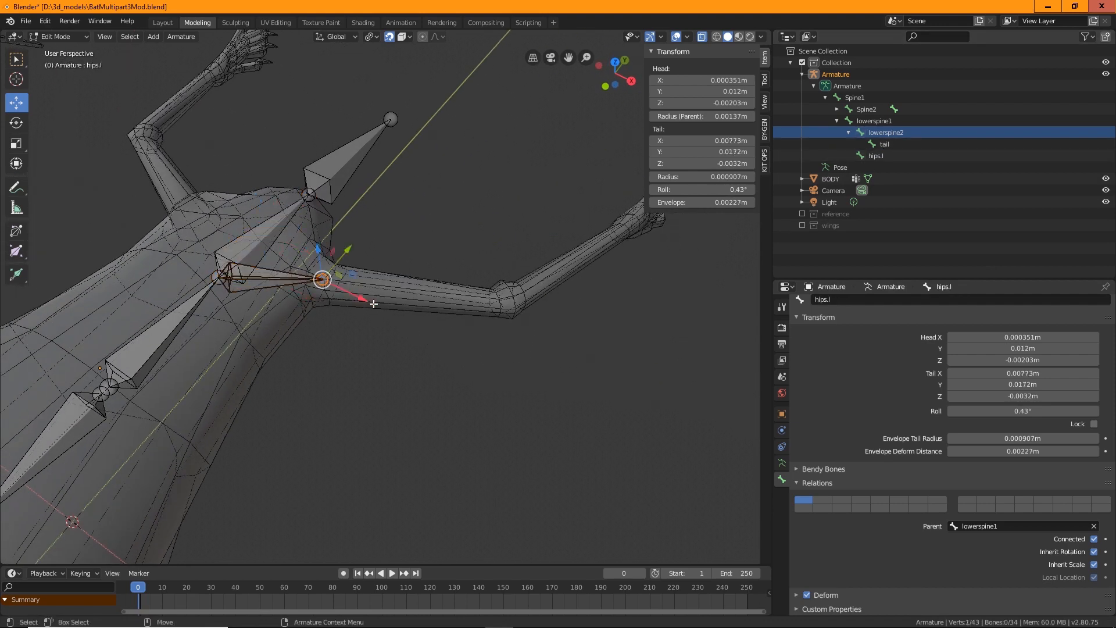
{"action": "key", "text": "ctrl+e"}
{"action": "left_click_drag", "start_coordinate": [392, 280], "coordinate": [526, 267]}
{"action": "key", "text": "w"}
{"action": "left_click_drag", "start_coordinate": [453, 282], "coordinate": [507, 301]}
{"action": "middle_click_drag", "start_coordinate": [507, 300], "coordinate": [436, 242]}
Extrude another bone down the lower leg and position its end at the ankle
{"action": "key", "text": "ctrl+e"}
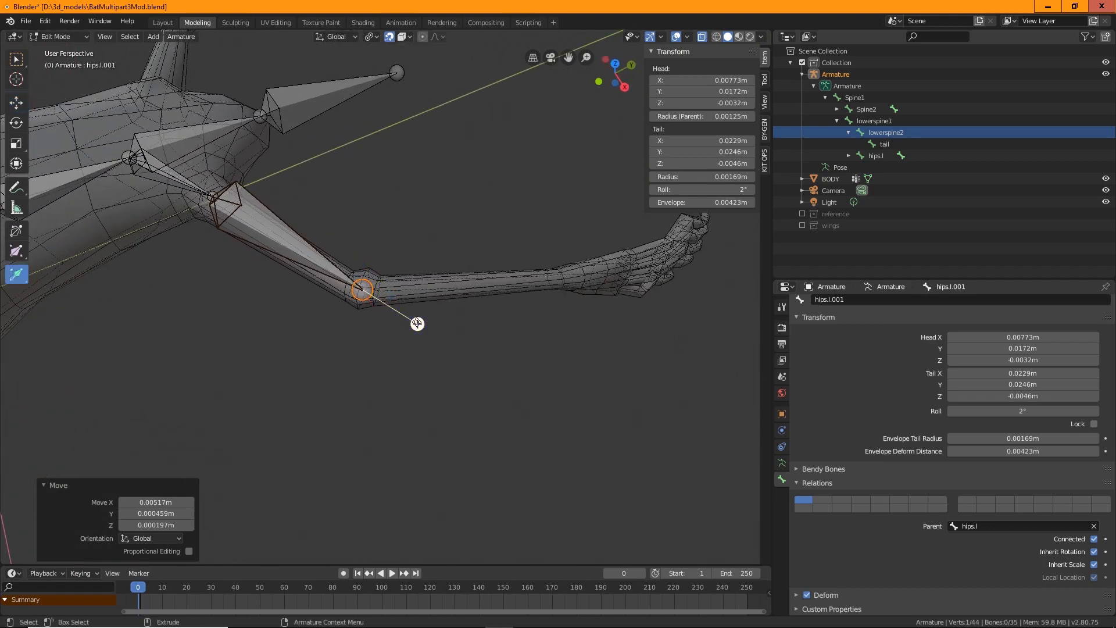
{"action": "left_click_drag", "start_coordinate": [416, 319], "coordinate": [567, 276]}
{"action": "key", "text": "w"}
{"action": "middle_click_drag", "start_coordinate": [560, 354], "coordinate": [346, 225]}
{"action": "scroll", "coordinate": [444, 259], "scroll_direction": "up", "scroll_amount": 2}
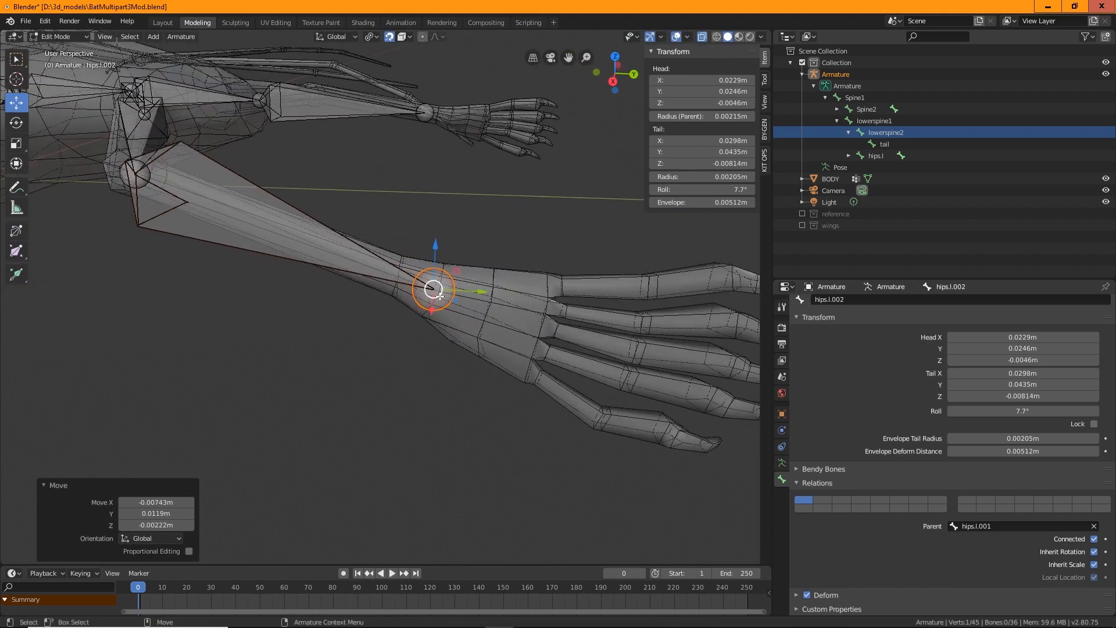
{"action": "left_click_drag", "start_coordinate": [438, 289], "coordinate": [427, 288]}
{"action": "middle_click_drag", "start_coordinate": [426, 288], "coordinate": [412, 408]}
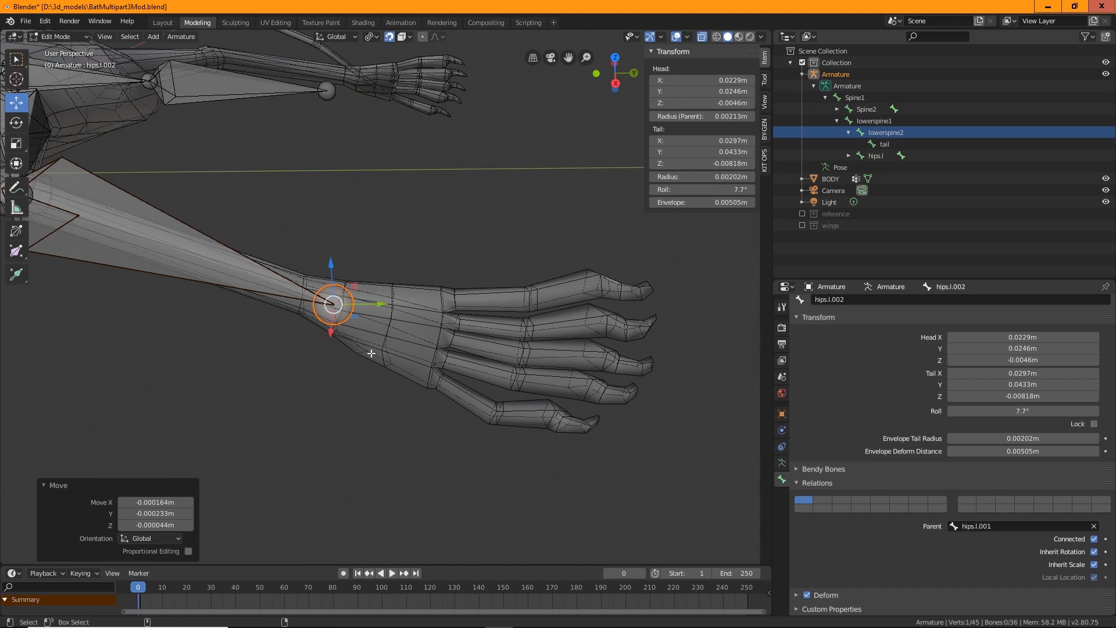
Extrude a short bone into the foot and reposition its end
{"action": "key", "text": "shift+space"}
{"action": "key", "text": "e"}
{"action": "left_click_drag", "start_coordinate": [394, 324], "coordinate": [442, 343]}
{"action": "mouse_move", "coordinate": [394, 369]}
{"action": "middle_mouse_down"}
{"action": "mouse_move", "coordinate": [392, 465]}
{"action": "mouse_move", "coordinate": [394, 374]}
{"action": "mouse_move", "coordinate": [407, 368]}
{"action": "middle_mouse_up"}
{"action": "key", "text": "shift+space"}
{"action": "key", "text": "g"}
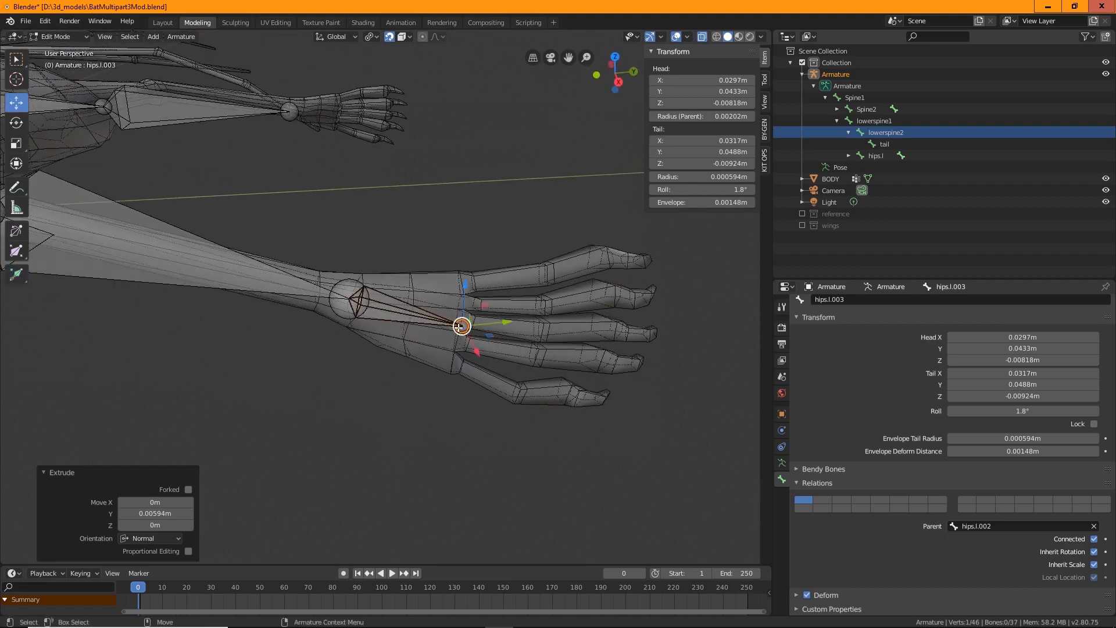
{"action": "left_click_drag", "start_coordinate": [461, 326], "coordinate": [457, 321]}
{"action": "mouse_move", "coordinate": [460, 372]}
{"action": "middle_mouse_down"}
{"action": "mouse_move", "coordinate": [466, 360]}
{"action": "mouse_move", "coordinate": [470, 379]}
{"action": "middle_mouse_up"}
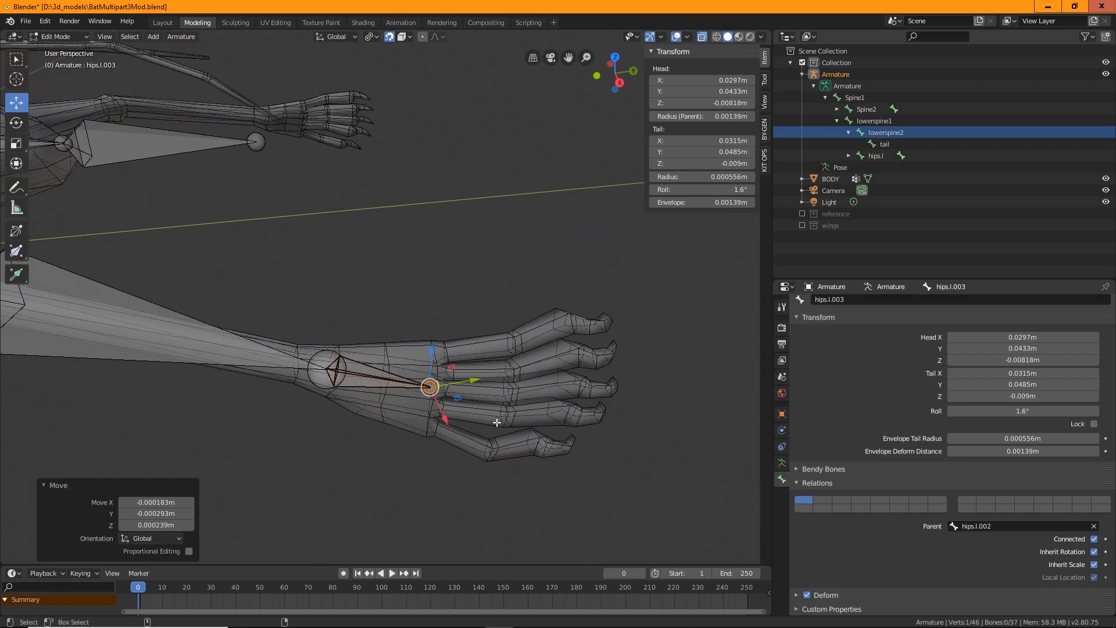
Extrude a toe bone from the foot and turn off its Connected option
{"action": "key", "text": "ctrl+e"}
{"action": "left_click_drag", "start_coordinate": [494, 399], "coordinate": [601, 417]}
{"action": "left_click", "coordinate": [1095, 539]}
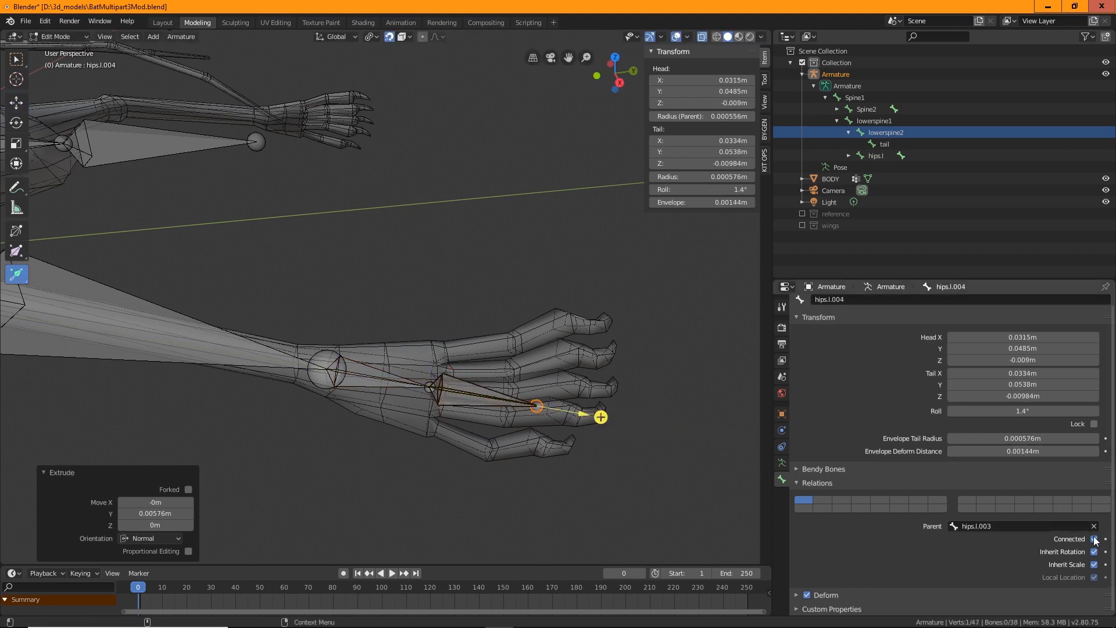
{"action": "middle_click_drag", "start_coordinate": [605, 482], "coordinate": [523, 500]}
{"action": "scroll", "coordinate": [623, 421], "scroll_direction": "up", "scroll_amount": 2}
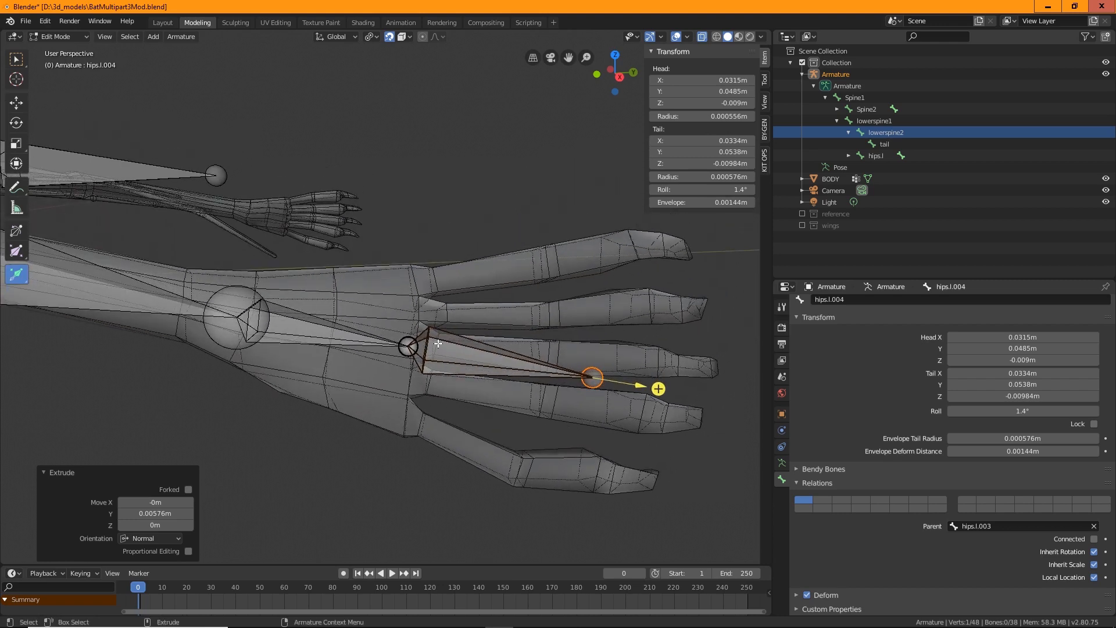
Move the disconnected toe bone up onto the middle toe
{"action": "key", "text": "w"}
{"action": "left_click", "coordinate": [437, 324]}
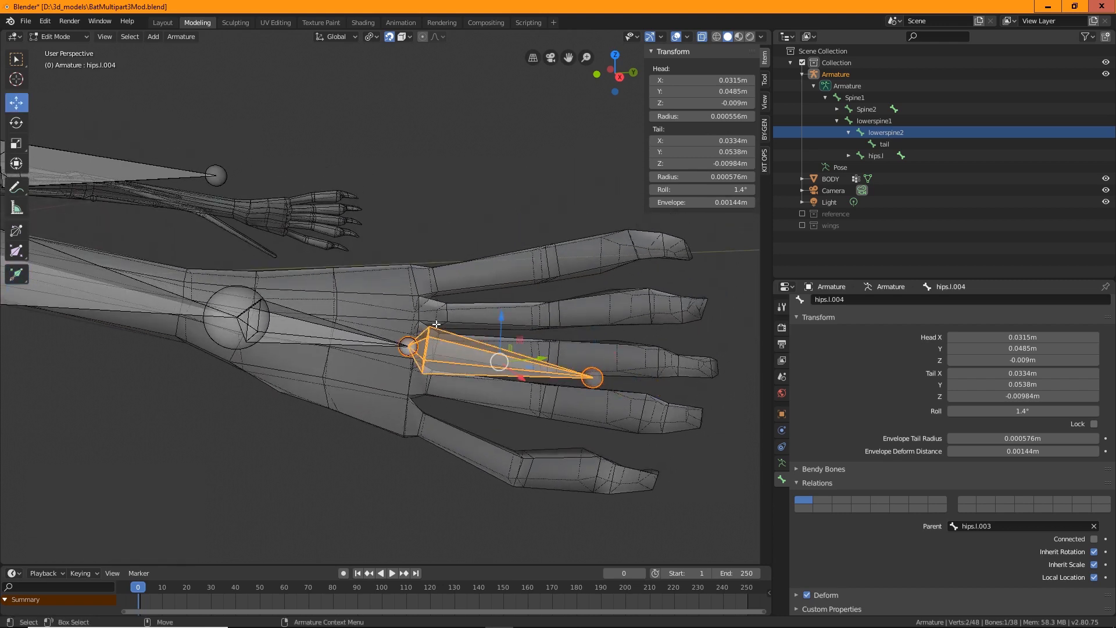
{"action": "left_click_drag", "start_coordinate": [500, 319], "coordinate": [501, 294]}
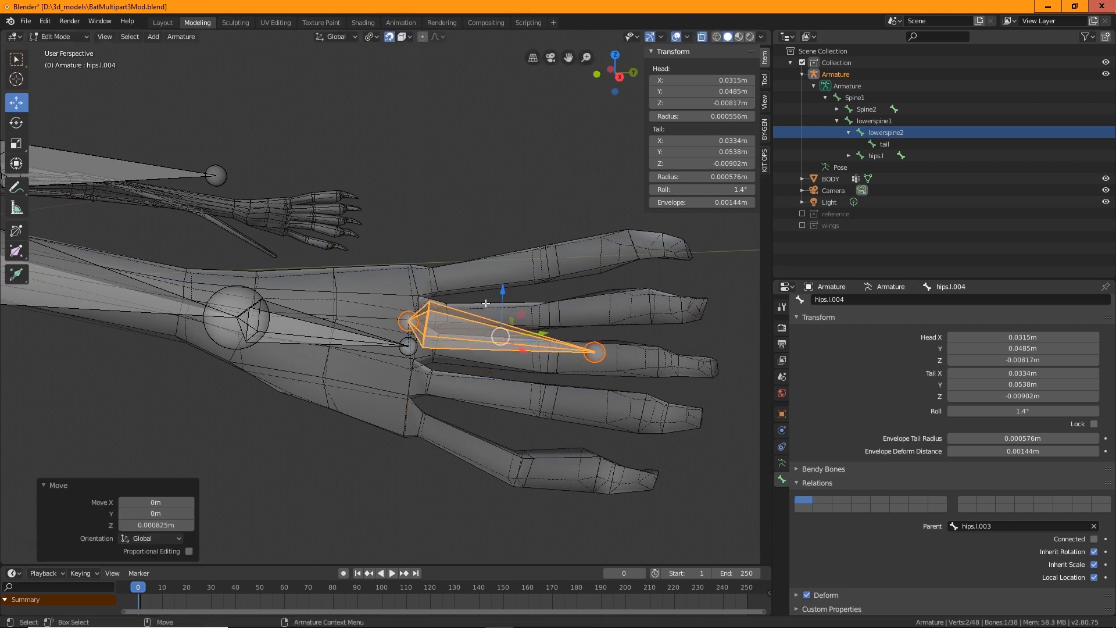
Reposition the toe bone's head and tail so it lies along the top toe
{"action": "key", "text": "alt+a"}
{"action": "left_click", "coordinate": [406, 318]}
{"action": "key", "text": "g"}
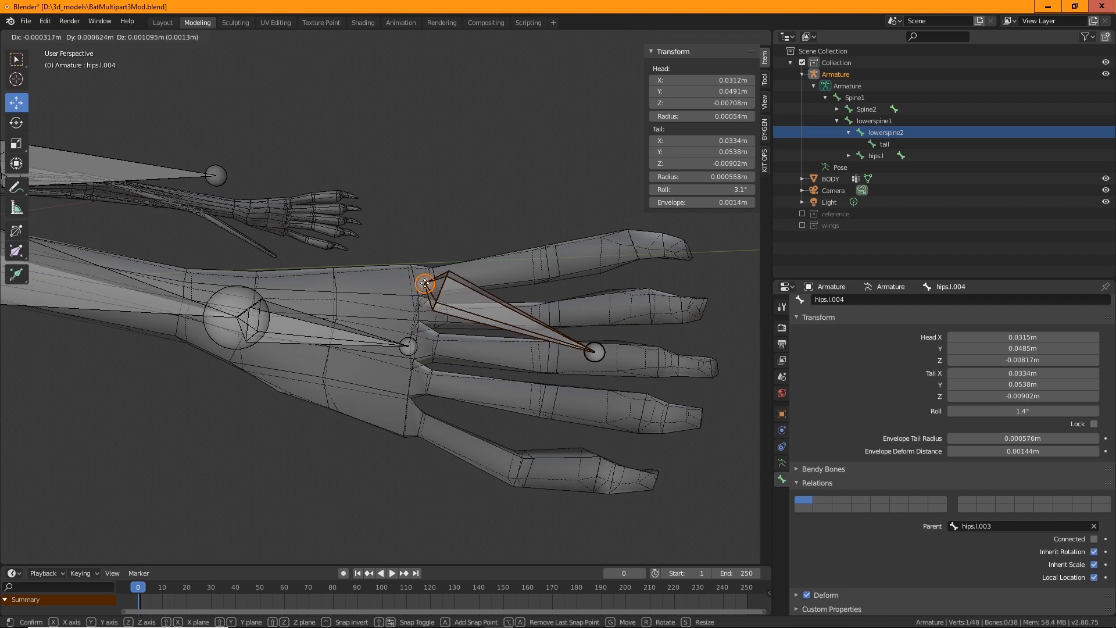
{"action": "left_click", "coordinate": [424, 283]}
{"action": "left_click", "coordinate": [602, 355], "text": "shift"}
{"action": "left_click_drag", "start_coordinate": [599, 358], "coordinate": [566, 282]}
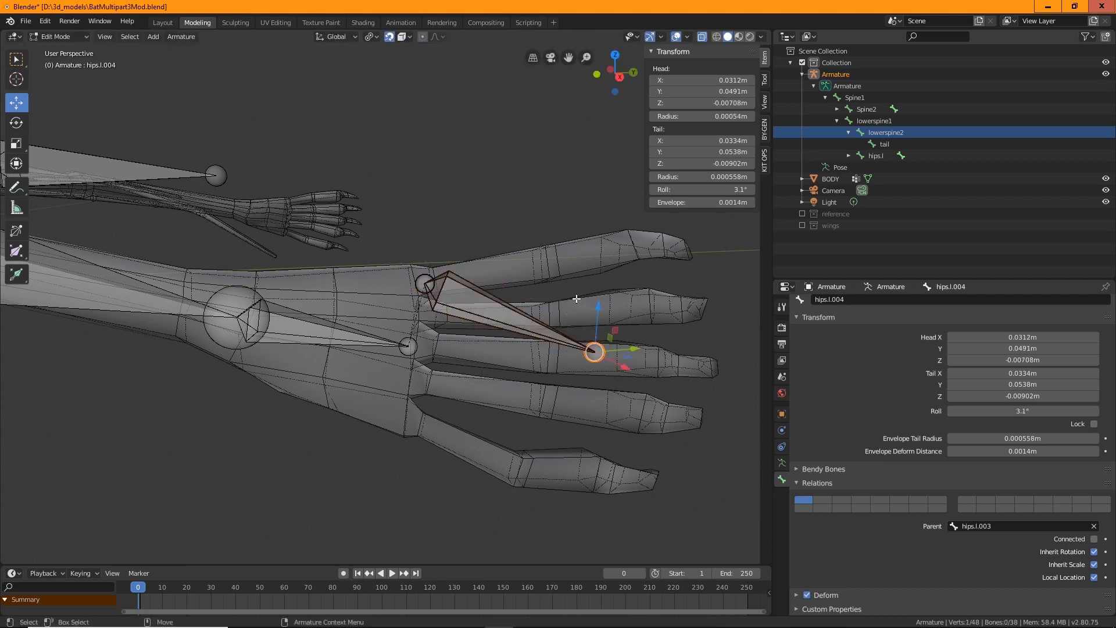
{"action": "left_click", "coordinate": [596, 355]}
{"action": "left_click", "coordinate": [596, 355]}
{"action": "key", "text": "g"}
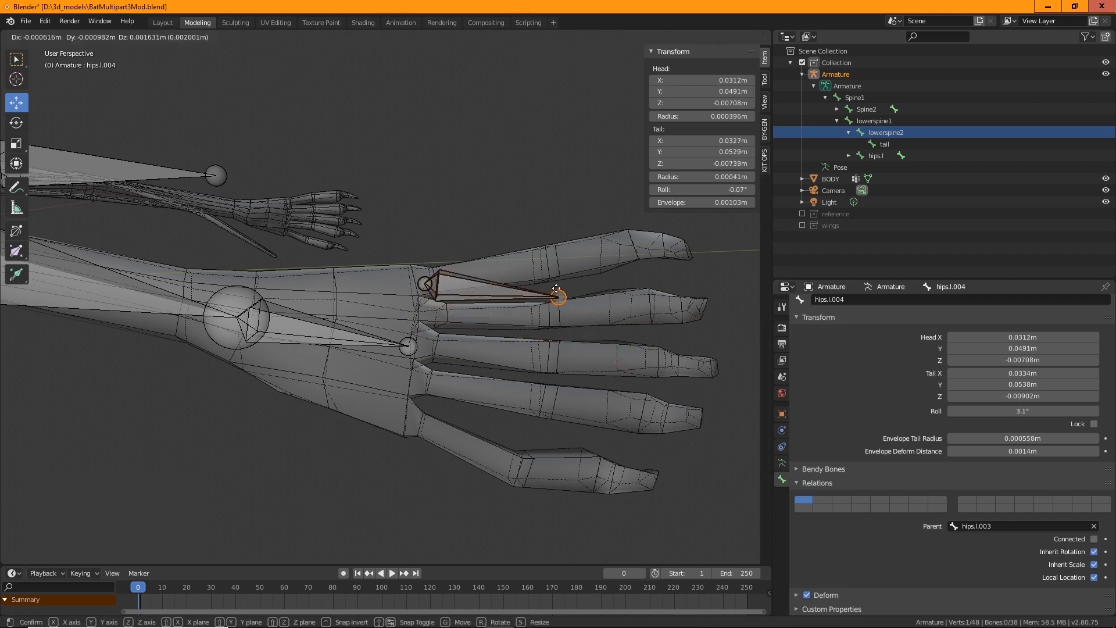
{"action": "left_click", "coordinate": [546, 264]}
{"action": "middle_click_drag", "start_coordinate": [546, 265], "coordinate": [406, 338]}
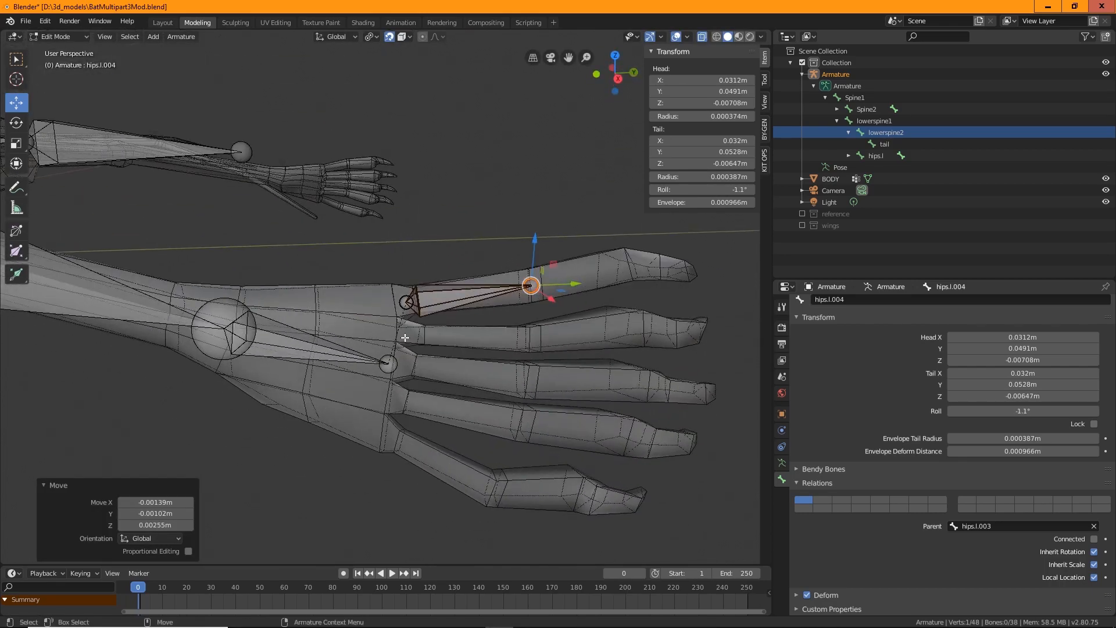
{"action": "middle_click_drag", "start_coordinate": [492, 442], "coordinate": [425, 349]}
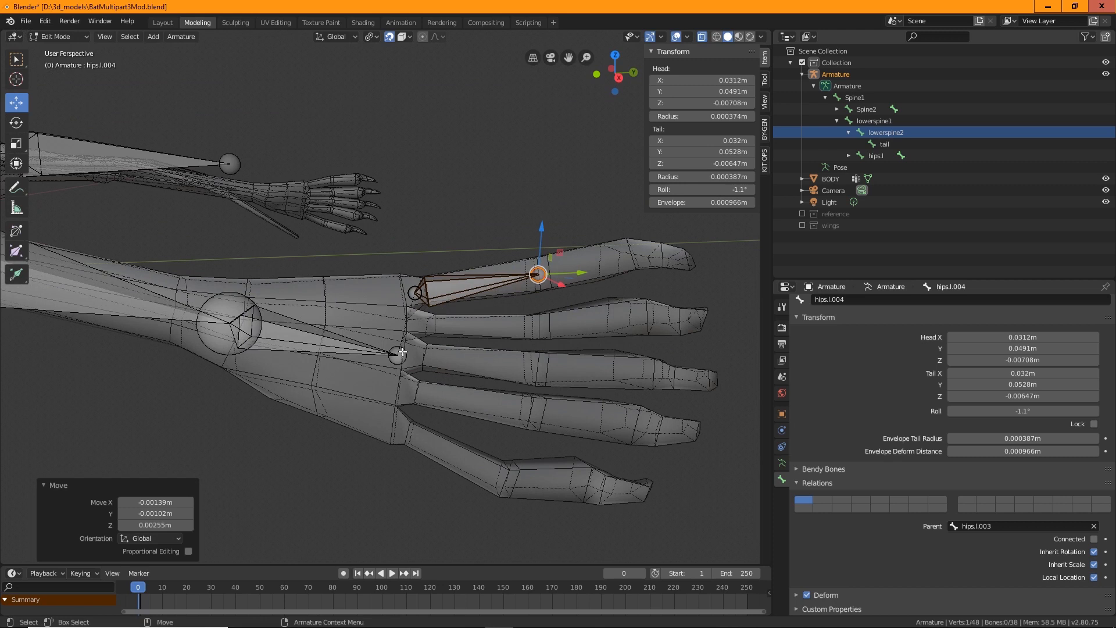
{"action": "left_click", "coordinate": [403, 352]}
{"action": "left_click", "coordinate": [444, 291]}
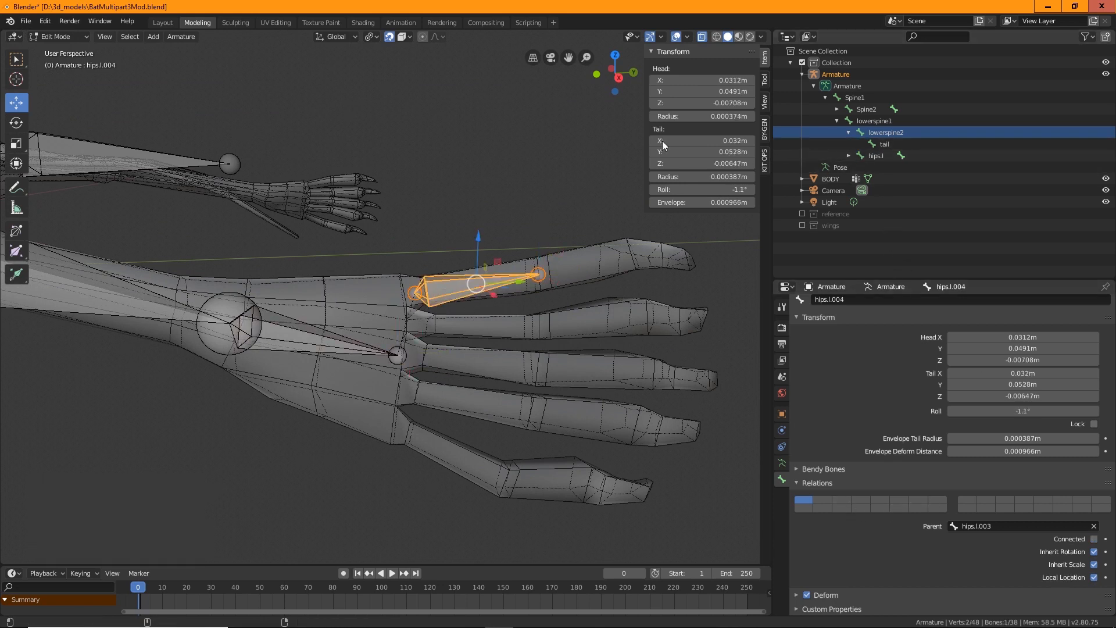
{"action": "left_click", "coordinate": [179, 36]}
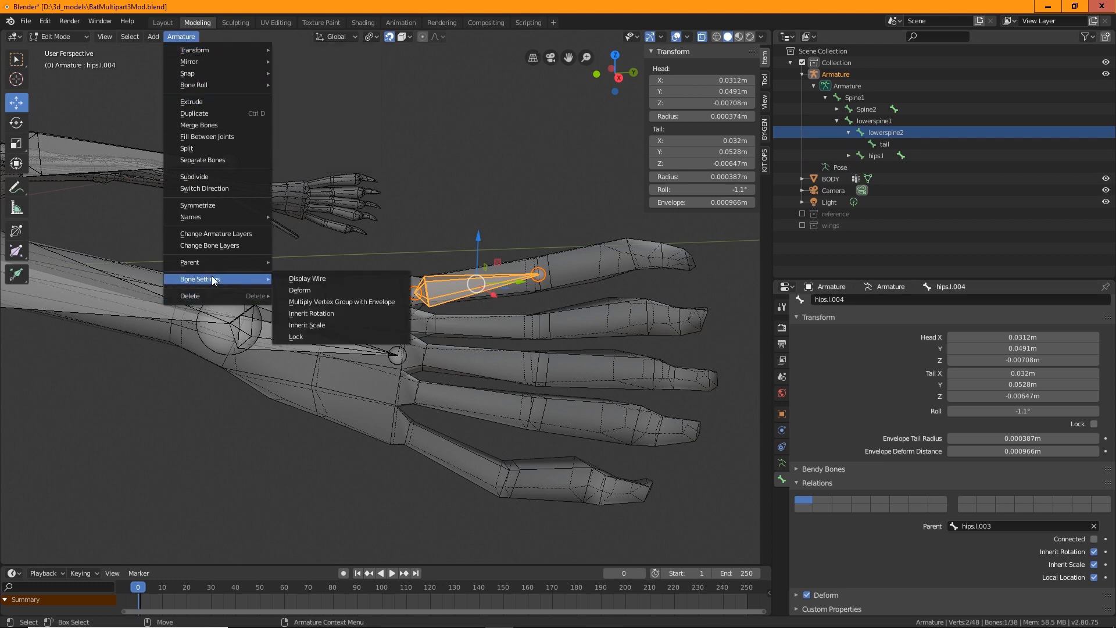
{"action": "left_click", "coordinate": [191, 36]}
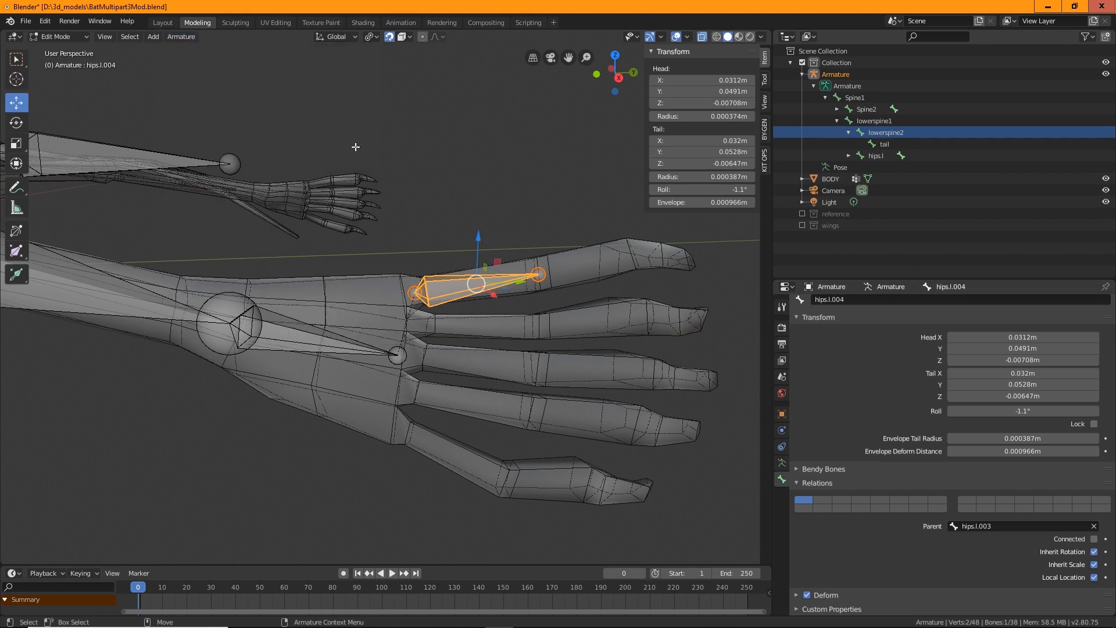
Extrude a second toe bone from the foot bone's end and turn off its Connected option
{"action": "left_click", "coordinate": [399, 356]}
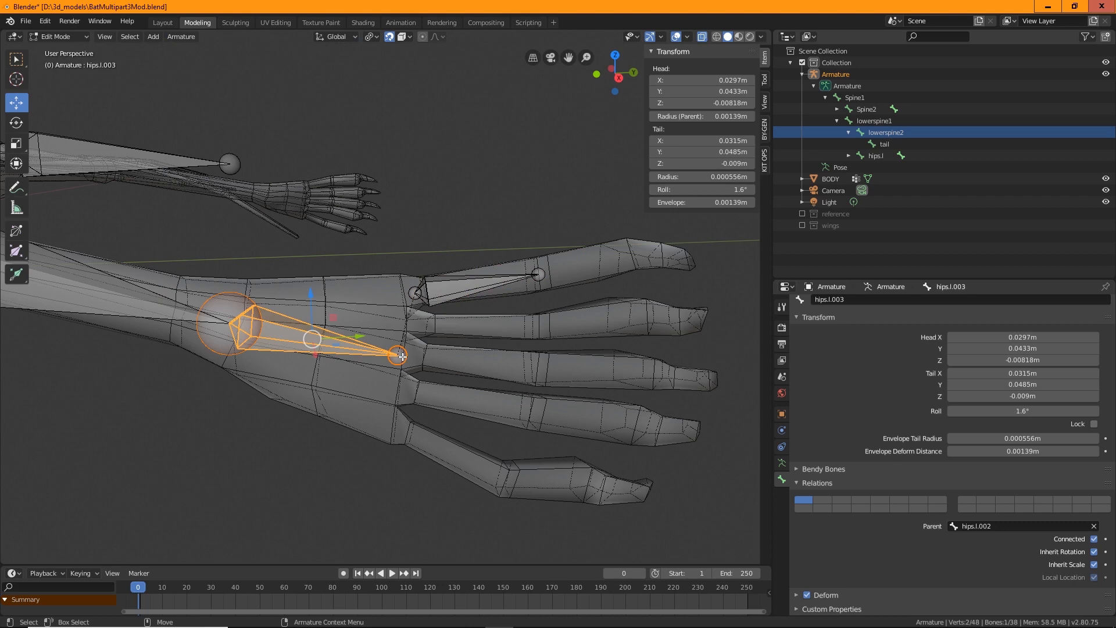
{"action": "left_click", "coordinate": [402, 357]}
{"action": "key", "text": "shift+space"}
{"action": "key", "text": "e"}
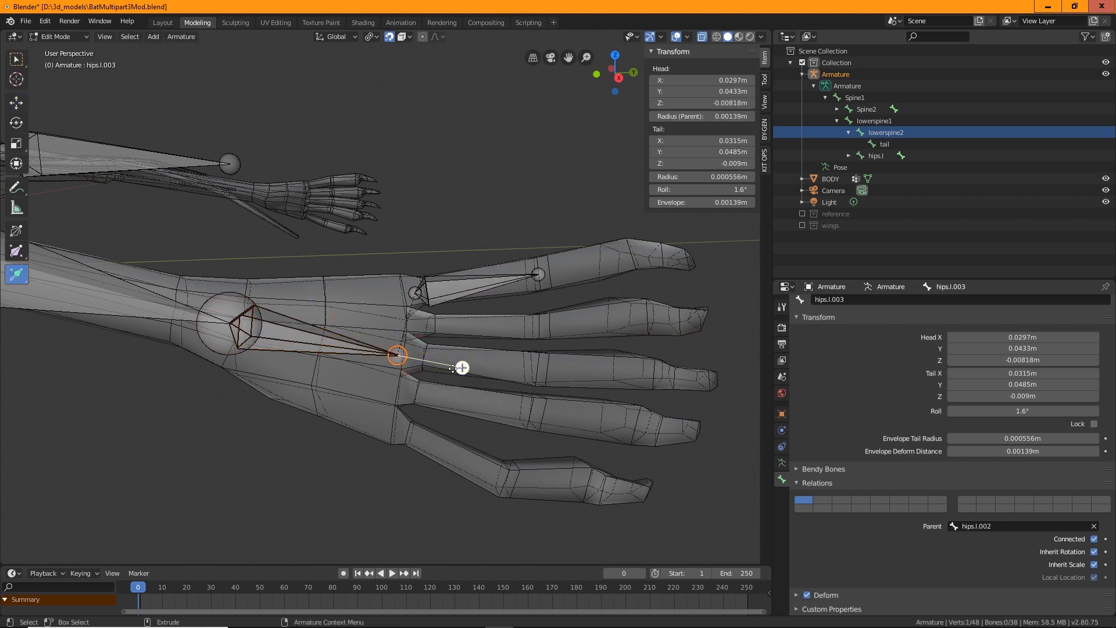
{"action": "left_click_drag", "start_coordinate": [462, 368], "coordinate": [528, 381]}
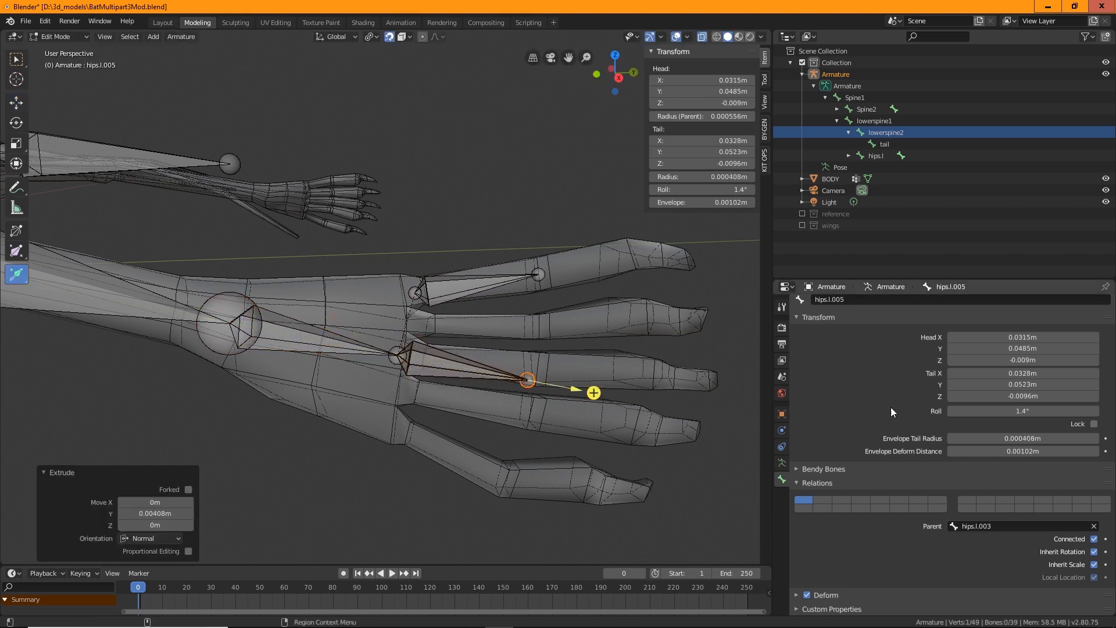
{"action": "left_click", "coordinate": [1094, 540]}
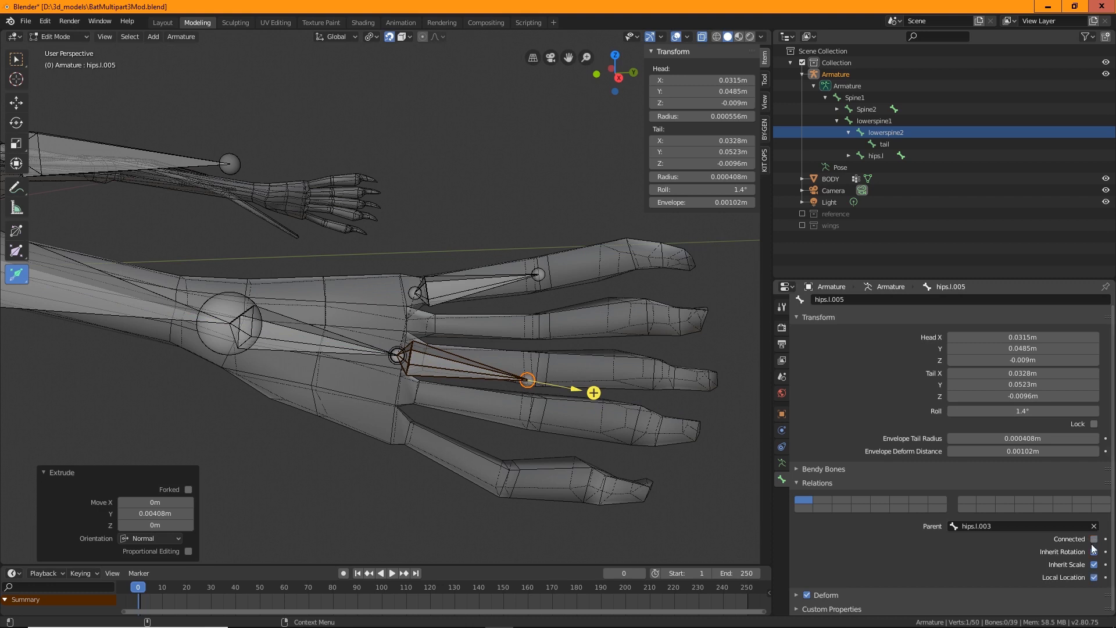
Move the second toe bone up onto the next toe
{"action": "left_click", "coordinate": [443, 362]}
{"action": "key", "text": "shift+space"}
{"action": "key", "text": "g"}
{"action": "left_click_drag", "start_coordinate": [463, 338], "coordinate": [464, 305]}
Extrude a third toe bone from the foot bone's end and turn off its Connected option
{"action": "left_click", "coordinate": [400, 355]}
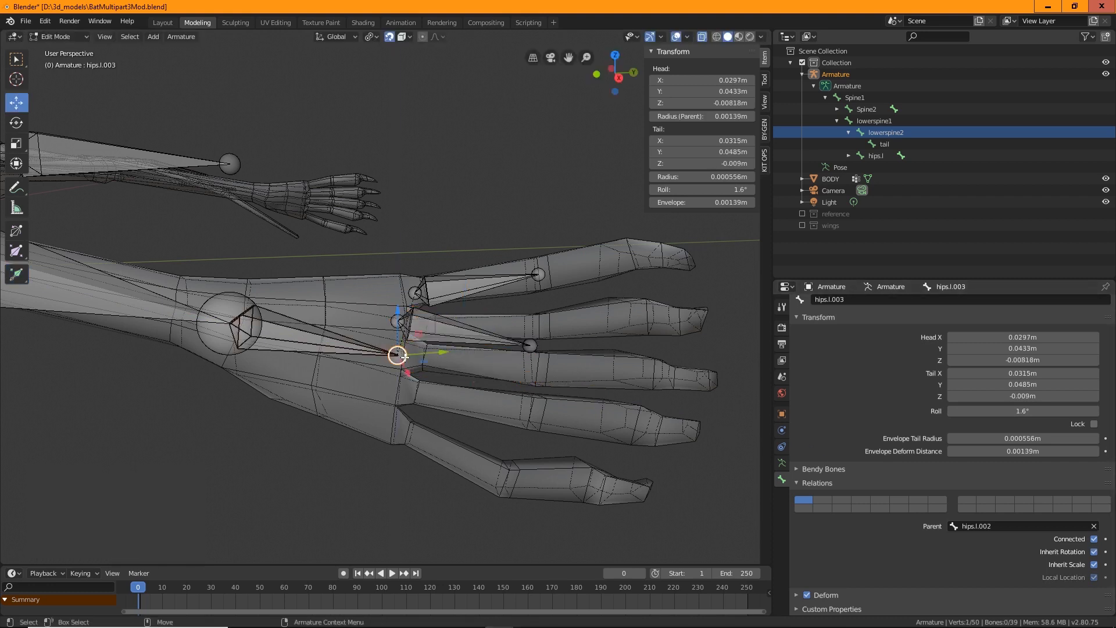
{"action": "key", "text": "shift+space"}
{"action": "key", "text": "e"}
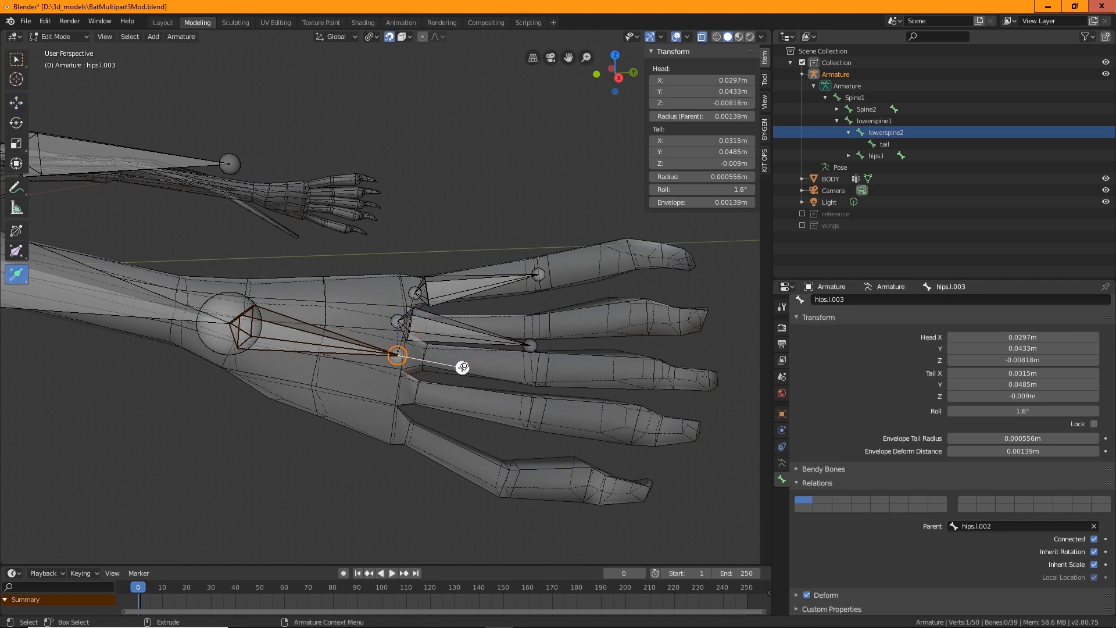
{"action": "left_click_drag", "start_coordinate": [461, 366], "coordinate": [603, 392]}
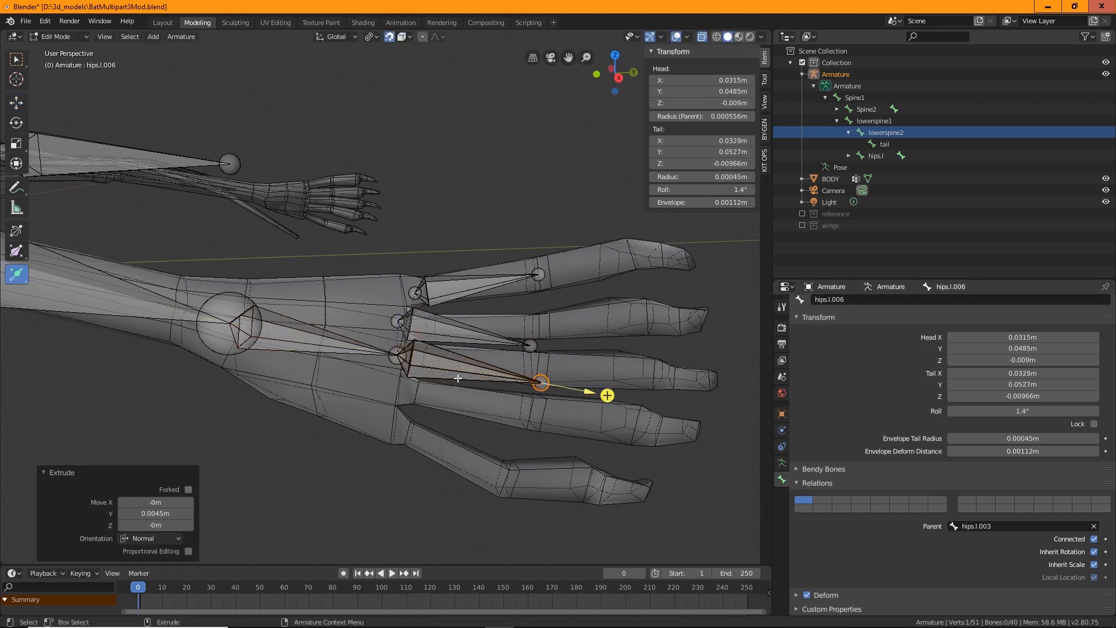
{"action": "left_click", "coordinate": [1095, 539]}
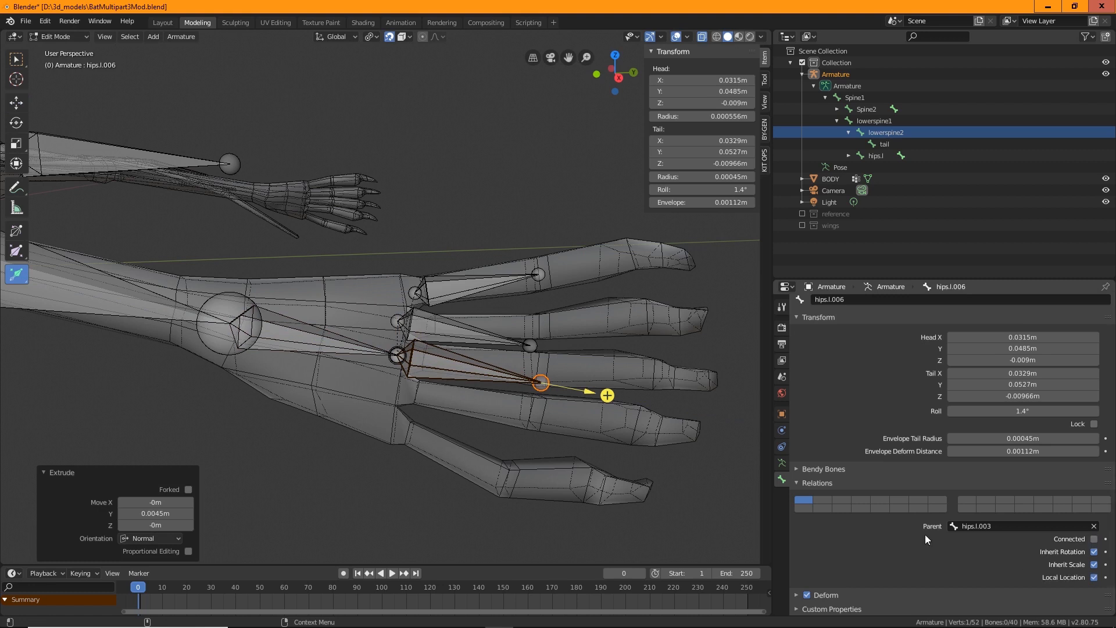
Move the third toe bone along the middle toe
{"action": "key", "text": "shift+space"}
{"action": "key", "text": "g"}
{"action": "left_click", "coordinate": [456, 363]}
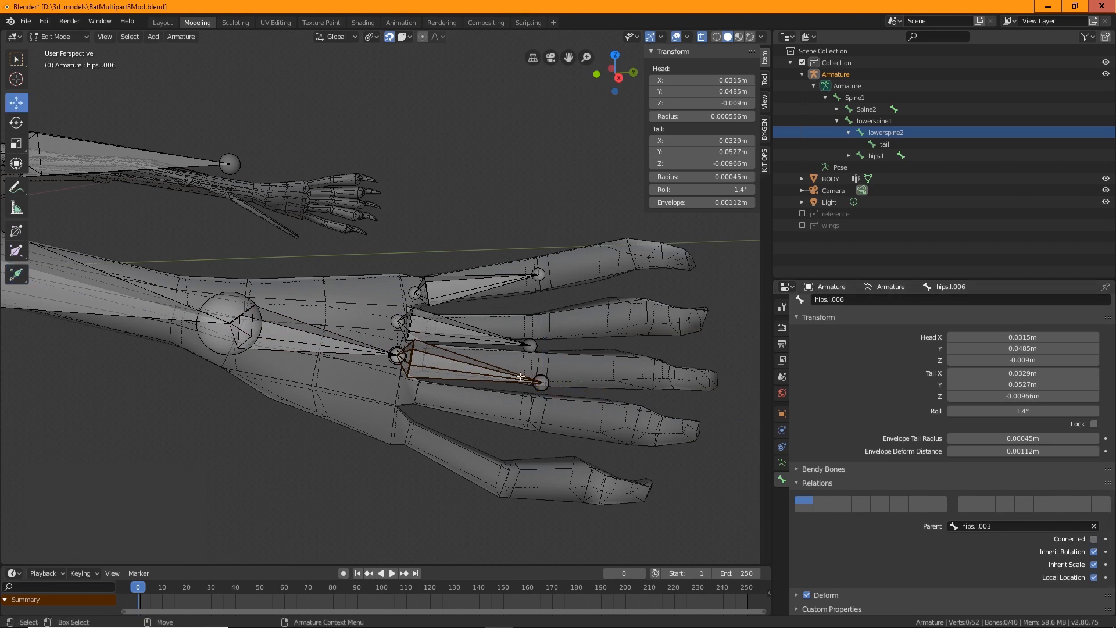
{"action": "left_click_drag", "start_coordinate": [456, 367], "coordinate": [536, 382]}
Extrude a fourth toe bone from the foot, disconnect it and move it down onto the next toe
{"action": "left_click", "coordinate": [400, 360]}
{"action": "key", "text": "shift+space"}
{"action": "key", "text": "e"}
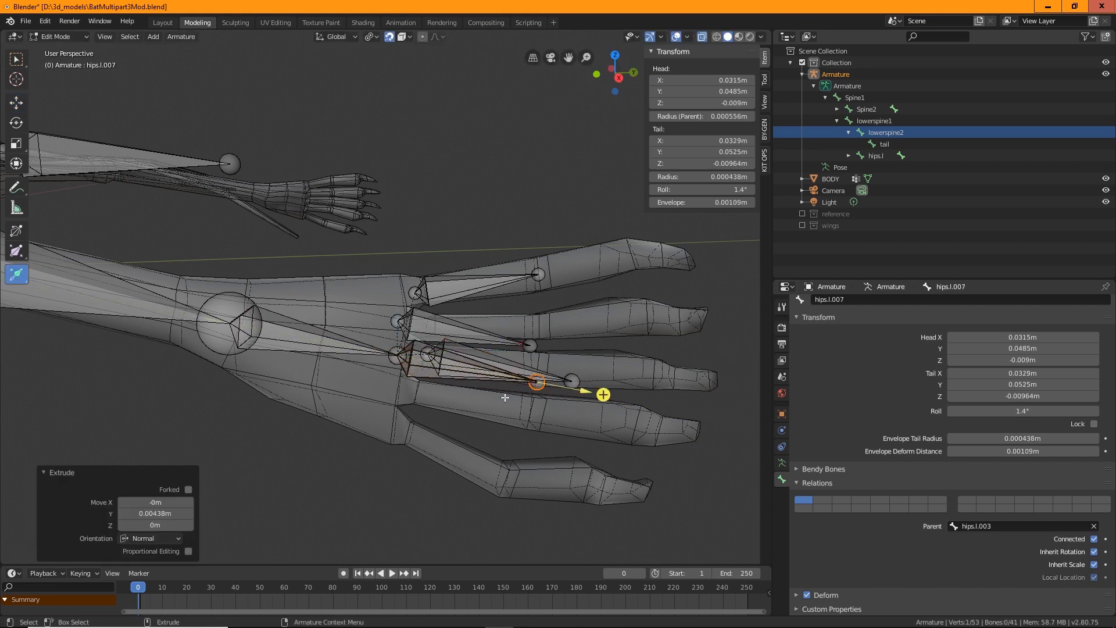
{"action": "key", "text": "shift+space"}
{"action": "key", "text": "g"}
{"action": "left_click", "coordinate": [422, 370]}
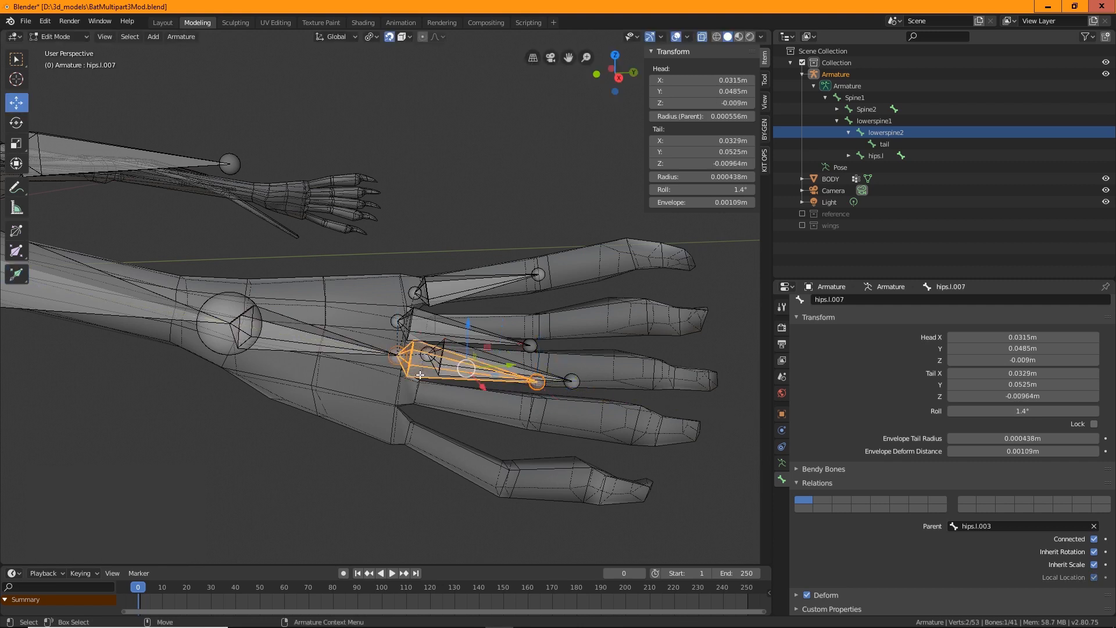
{"action": "left_click", "coordinate": [1094, 540]}
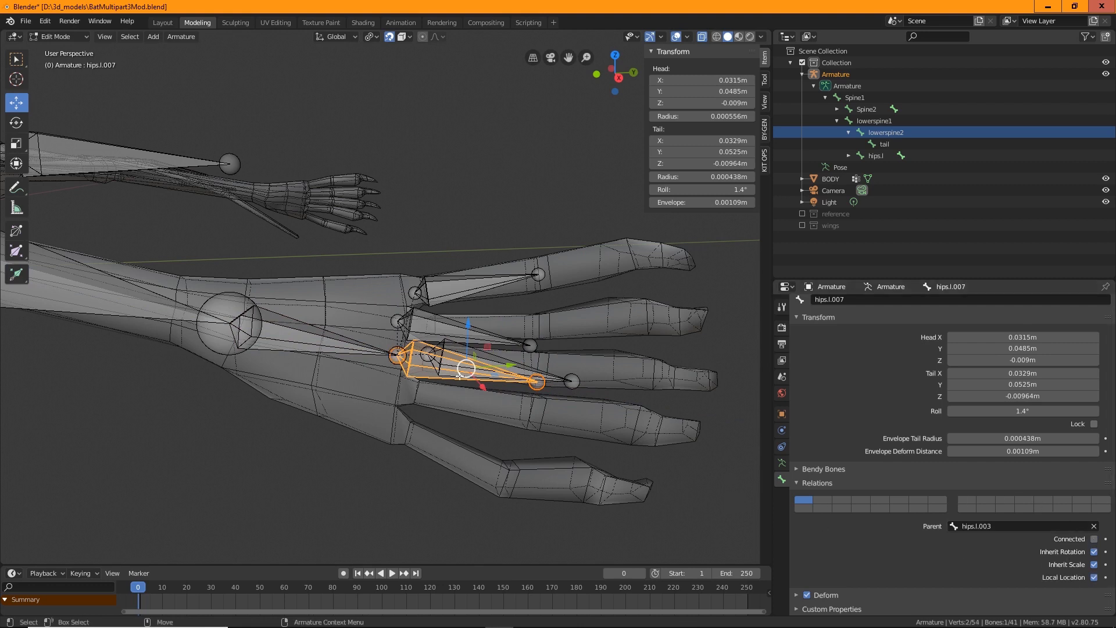
{"action": "left_click_drag", "start_coordinate": [397, 355], "coordinate": [429, 394]}
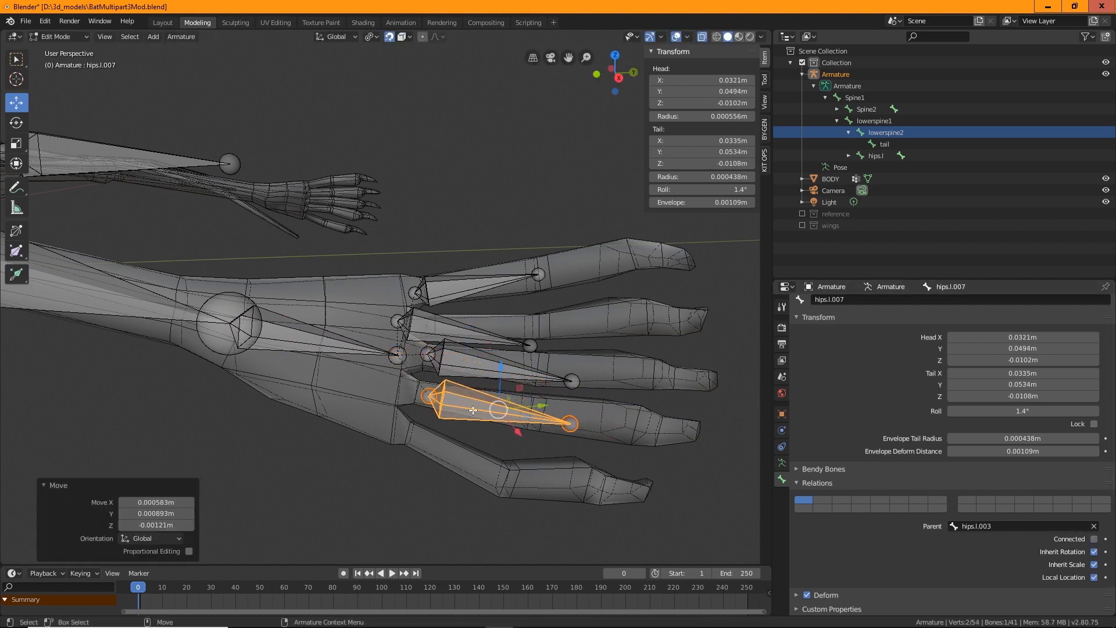
Extrude a fifth toe bone from the foot, disconnect it and move it onto the outer toe
{"action": "left_click", "coordinate": [397, 360]}
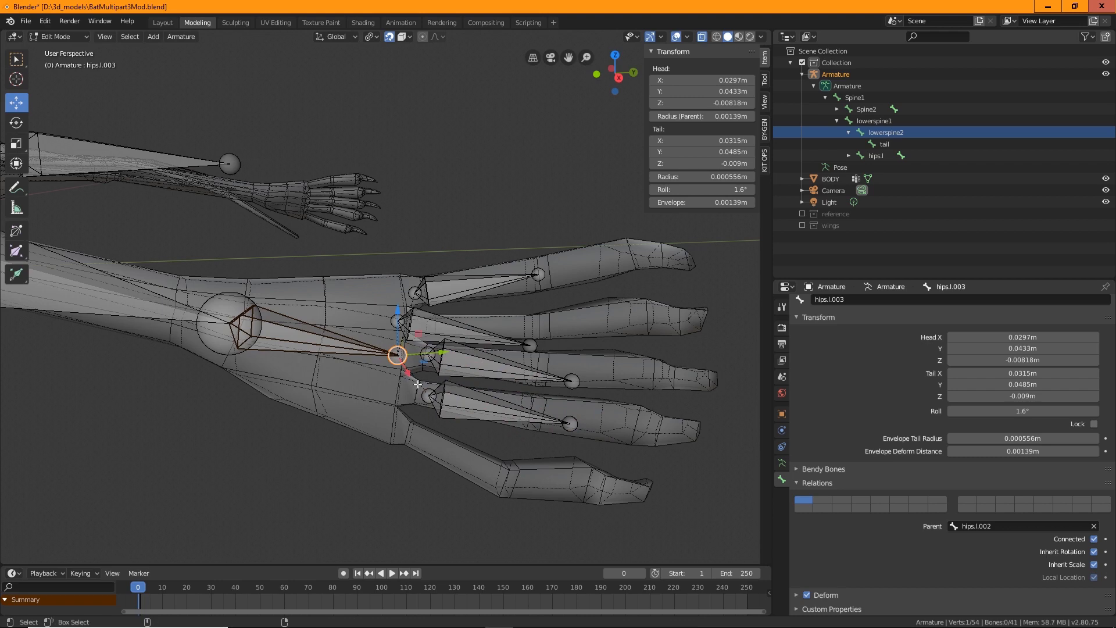
{"action": "key", "text": "shift+space"}
{"action": "key", "text": "e"}
{"action": "left_click_drag", "start_coordinate": [443, 369], "coordinate": [455, 428]}
{"action": "key", "text": "shift+space"}
{"action": "key", "text": "g"}
{"action": "left_click", "coordinate": [427, 371]}
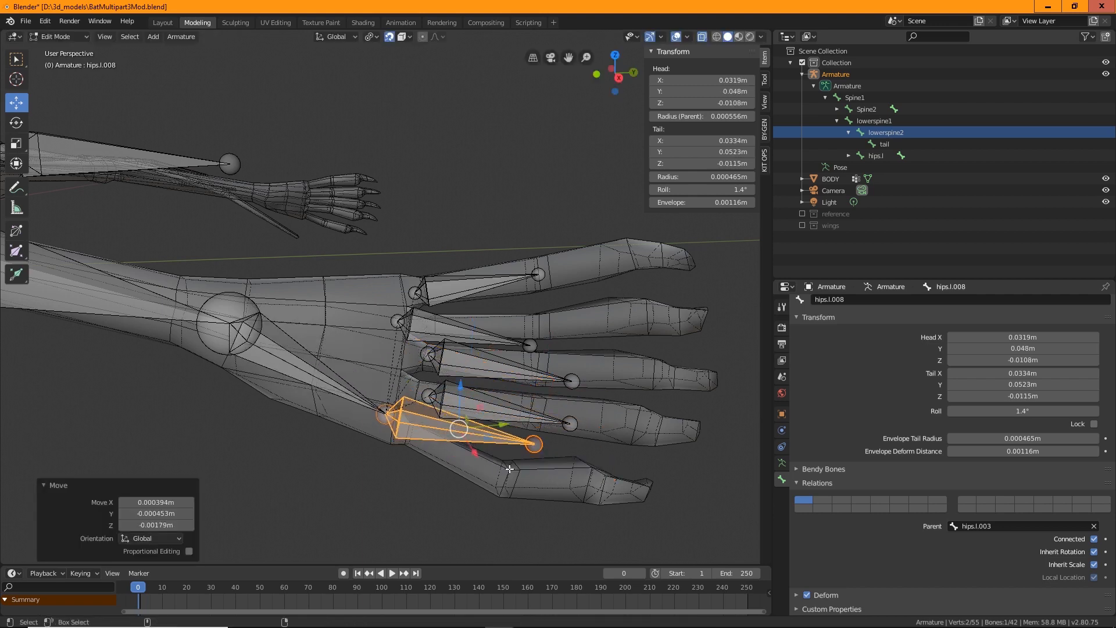
{"action": "key", "text": "ctrl+z"}
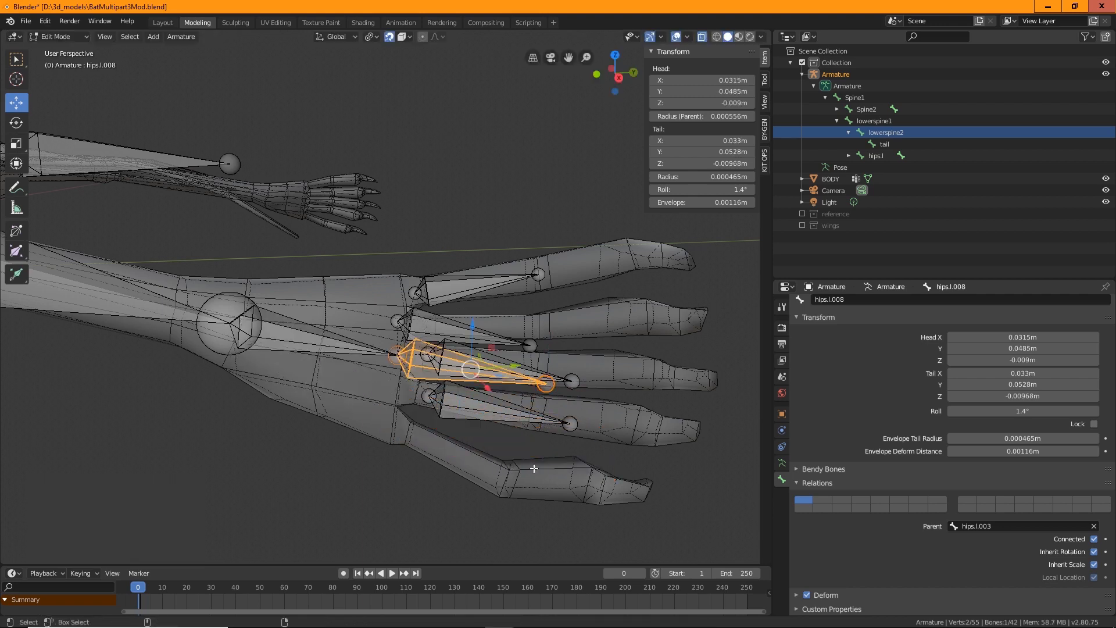
{"action": "left_click", "coordinate": [1094, 539]}
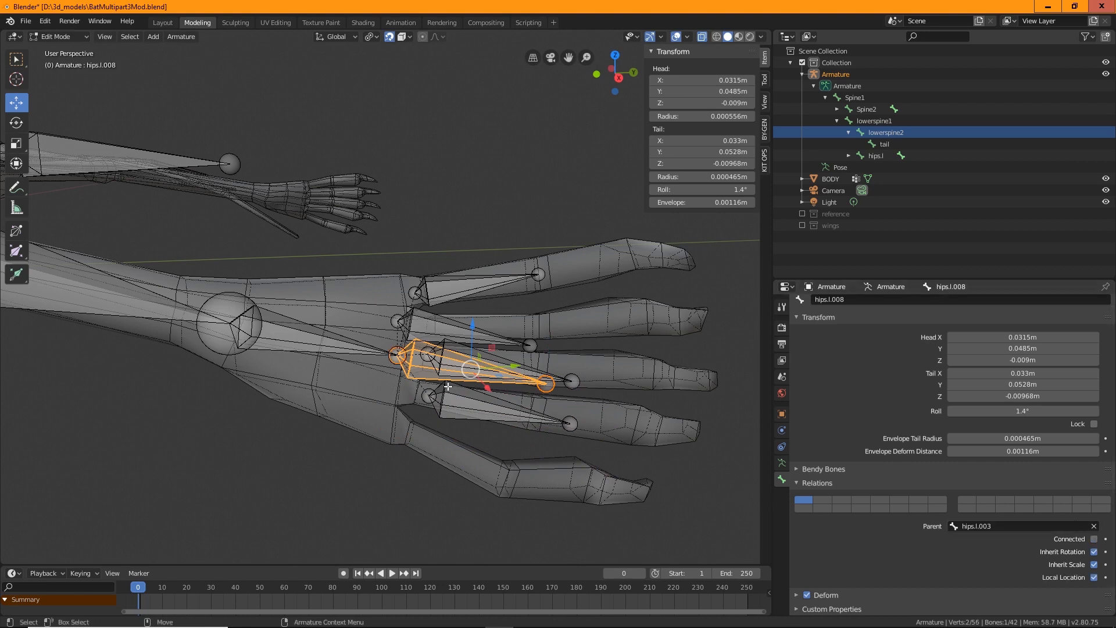
{"action": "left_click_drag", "start_coordinate": [471, 369], "coordinate": [475, 445]}
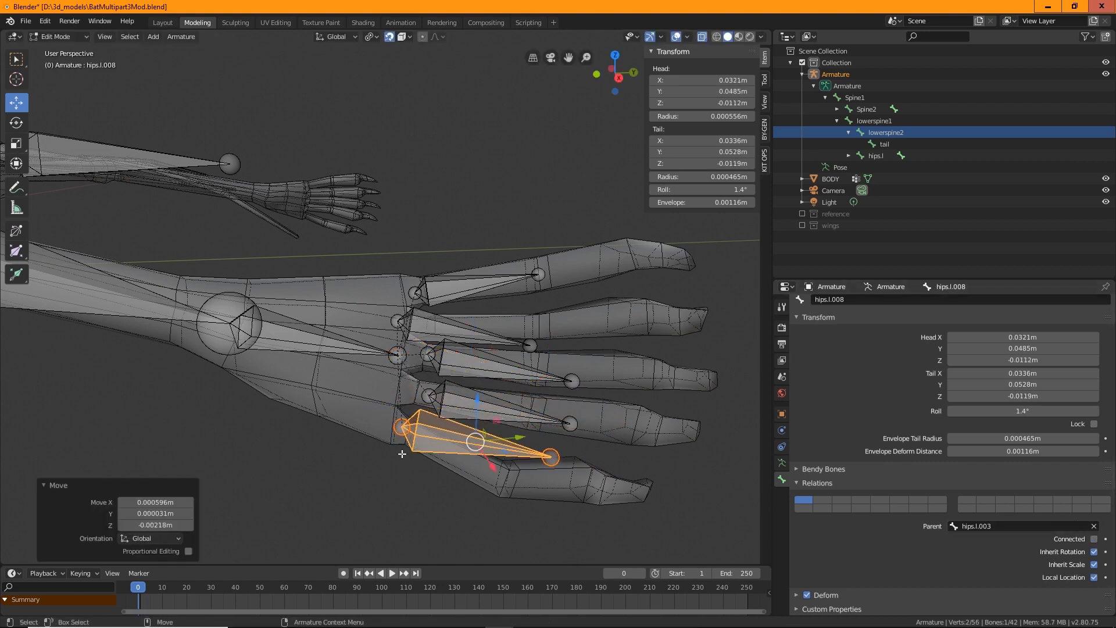
Adjust the heads and tails of the upper toe bones to line up with the toe joints
{"action": "left_click", "coordinate": [426, 351]}
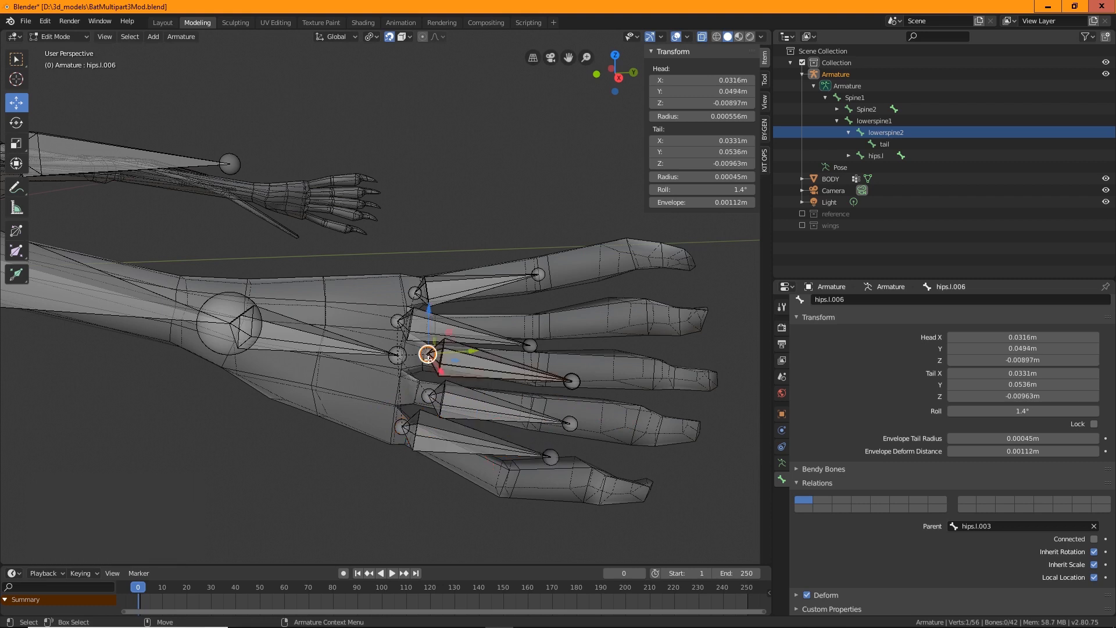
{"action": "left_click_drag", "start_coordinate": [427, 353], "coordinate": [415, 324]}
{"action": "left_click", "coordinate": [409, 323]}
{"action": "left_click_drag", "start_coordinate": [531, 345], "coordinate": [536, 326]}
{"action": "left_click", "coordinate": [573, 382]}
{"action": "left_click_drag", "start_coordinate": [573, 381], "coordinate": [538, 365]}
Adjust the heads and tails of the lower toe bones to line up with the toe joints
{"action": "left_click", "coordinate": [569, 425]}
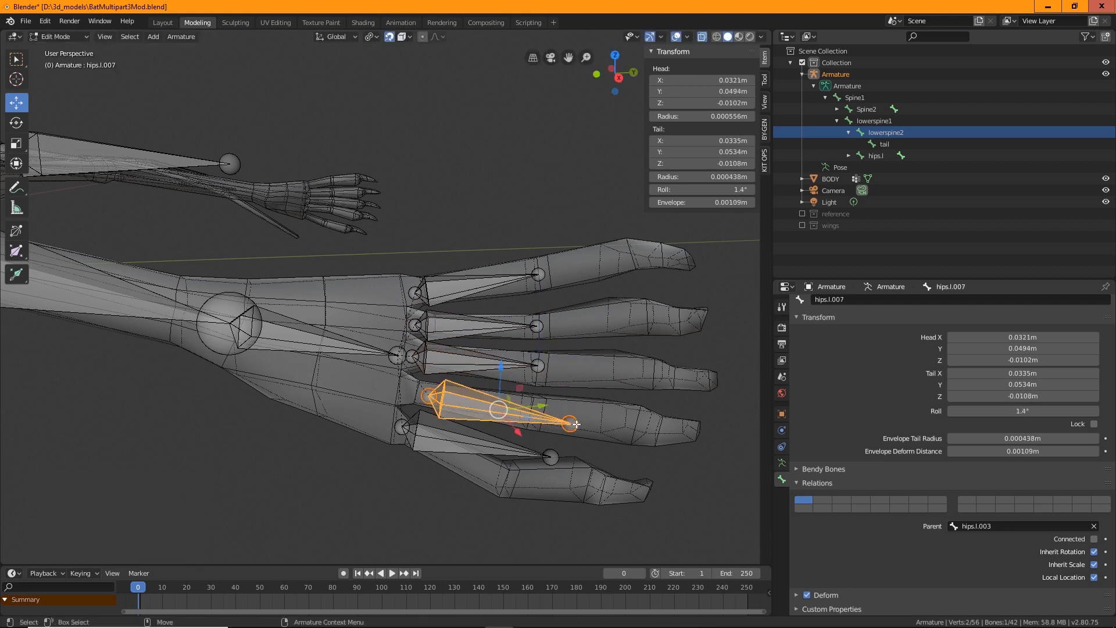
{"action": "left_click", "coordinate": [570, 424]}
{"action": "left_click_drag", "start_coordinate": [570, 424], "coordinate": [523, 409]}
{"action": "left_click", "coordinate": [430, 396]}
{"action": "left_click_drag", "start_coordinate": [429, 396], "coordinate": [406, 391]}
{"action": "left_click", "coordinate": [403, 426]}
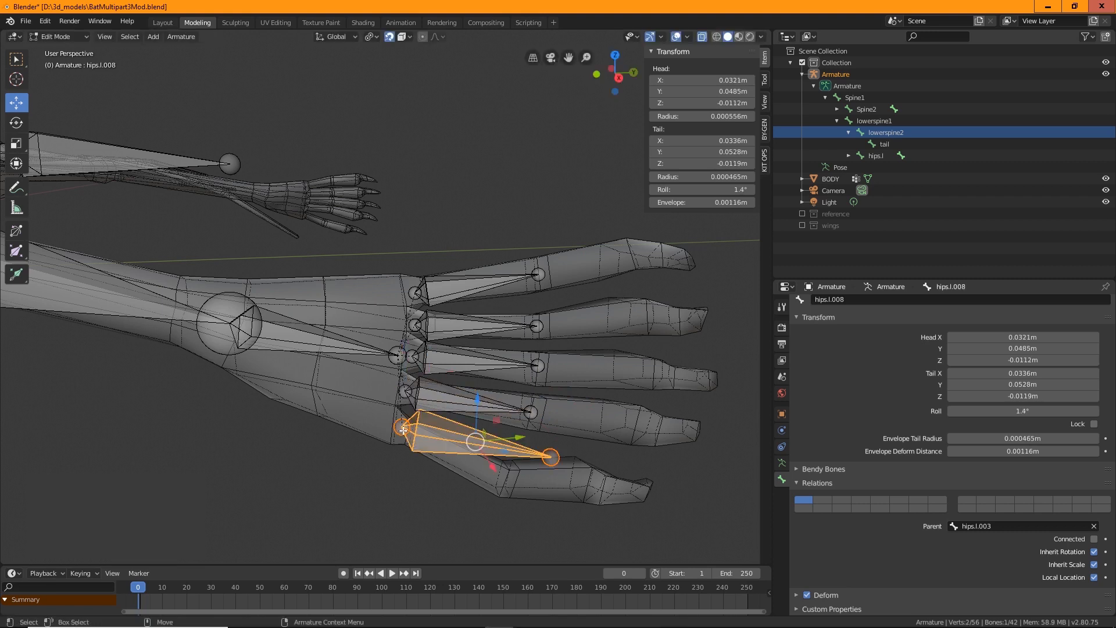
Move the outermost toe bone's head and tail to fit the outer toe
{"action": "key", "text": "alt+a"}
{"action": "left_click", "coordinate": [400, 426]}
{"action": "key", "text": "alt+a"}
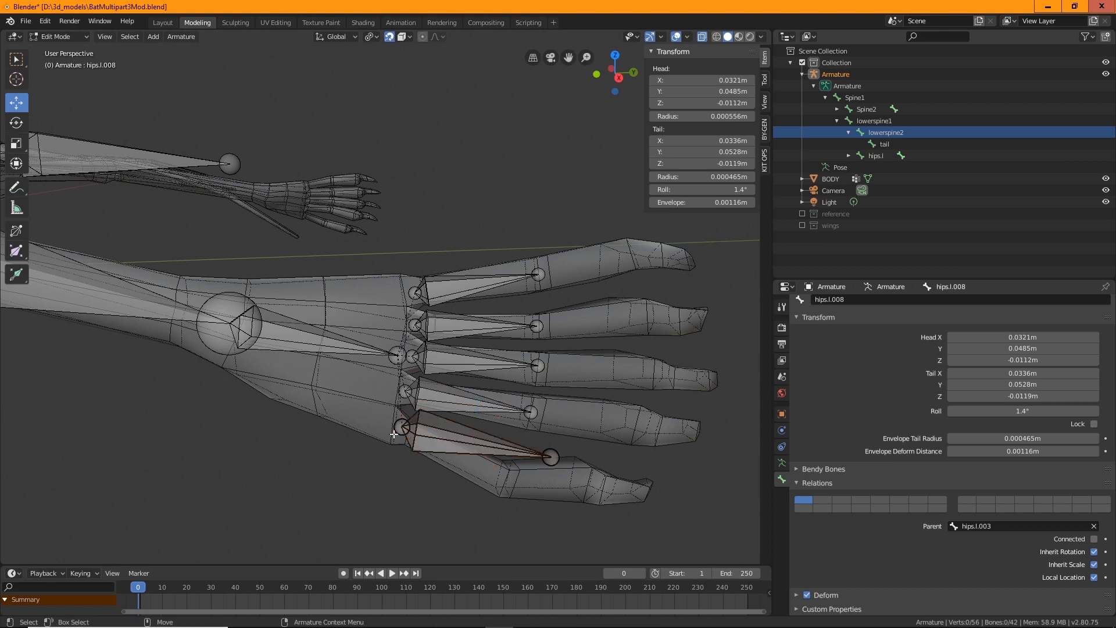
{"action": "left_click", "coordinate": [401, 427]}
{"action": "key", "text": "g"}
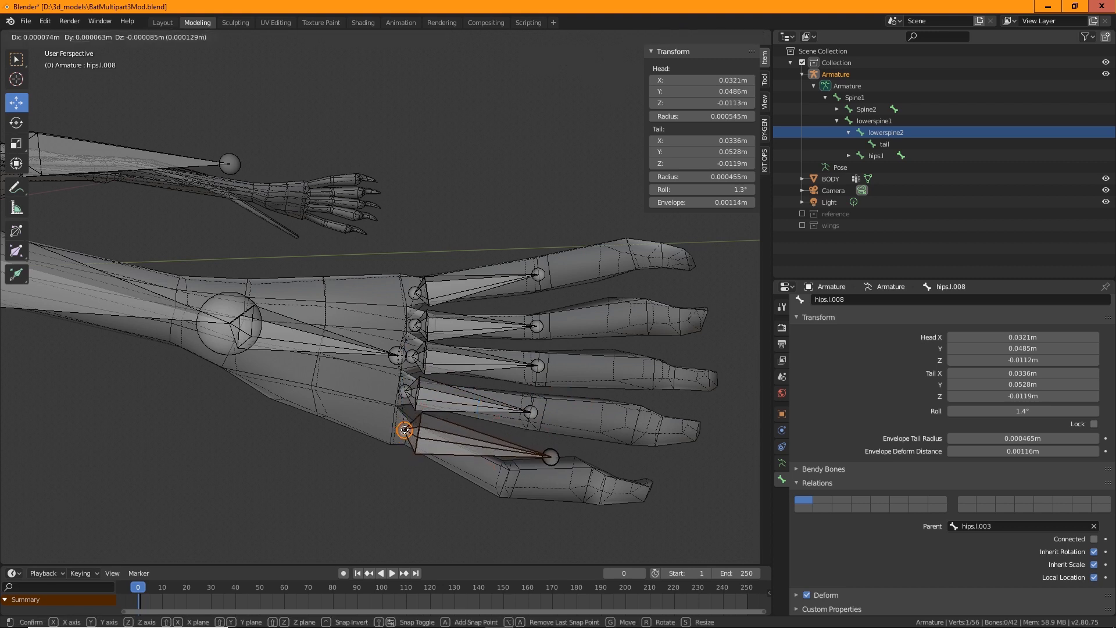
{"action": "left_click", "coordinate": [404, 431]}
{"action": "left_click", "coordinate": [551, 456]}
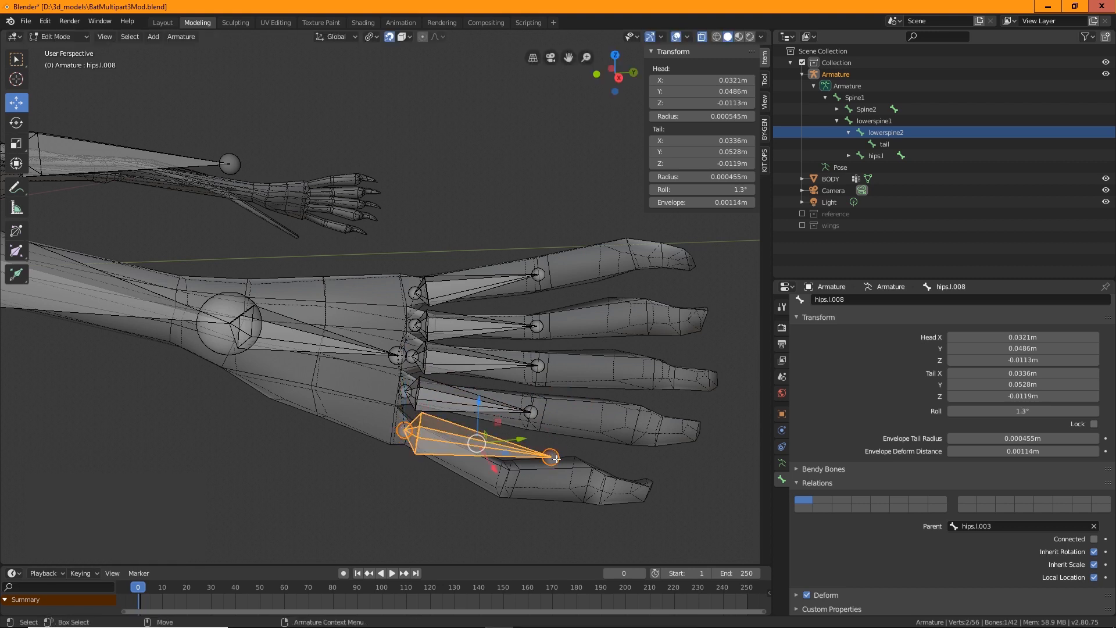
{"action": "left_click", "coordinate": [551, 456]}
{"action": "key", "text": "g"}
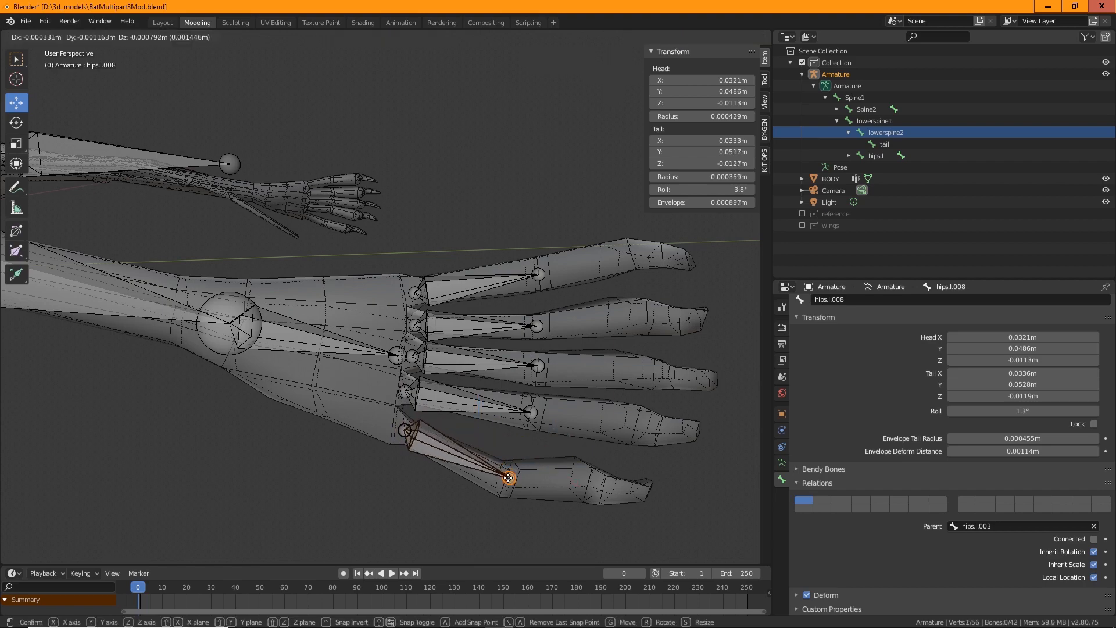
{"action": "left_click", "coordinate": [507, 478]}
{"action": "scroll", "coordinate": [502, 344], "scroll_direction": "down", "scroll_amount": 5}
{"action": "middle_click_drag", "start_coordinate": [415, 366], "coordinate": [298, 217]}
{"action": "left_click_drag", "start_coordinate": [285, 391], "coordinate": [424, 389], "text": "alt"}
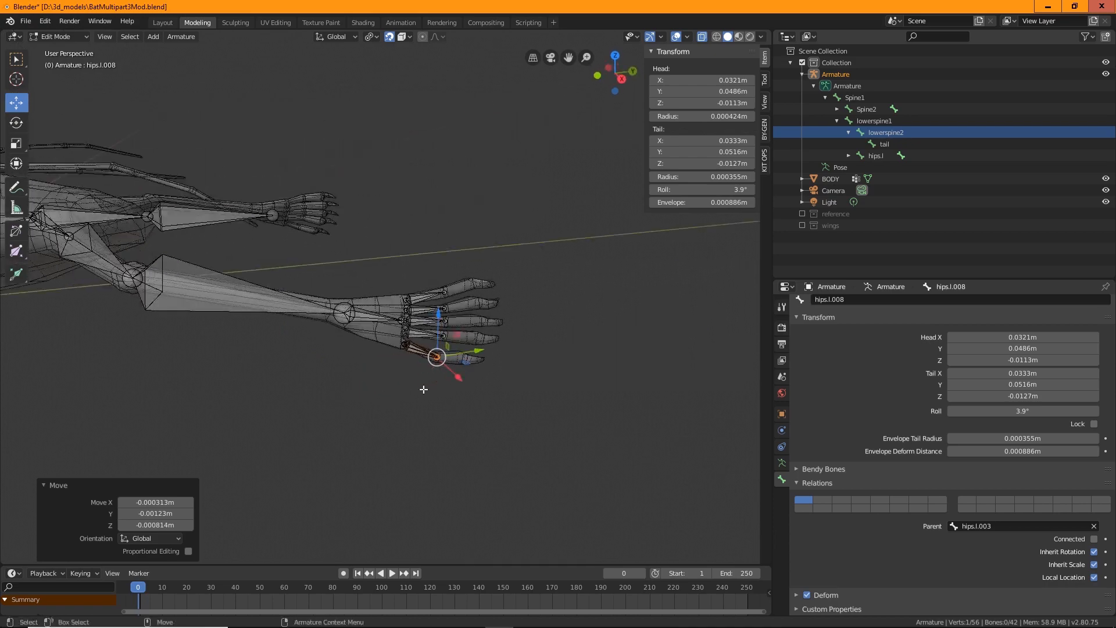
{"action": "scroll", "coordinate": [349, 418], "scroll_direction": "up", "scroll_amount": 3}
{"action": "left_click_drag", "start_coordinate": [357, 425], "coordinate": [396, 398], "text": "alt"}
{"action": "left_click_drag", "start_coordinate": [453, 334], "coordinate": [434, 446], "text": "alt"}
{"action": "scroll", "coordinate": [403, 465], "scroll_direction": "up", "scroll_amount": 2}
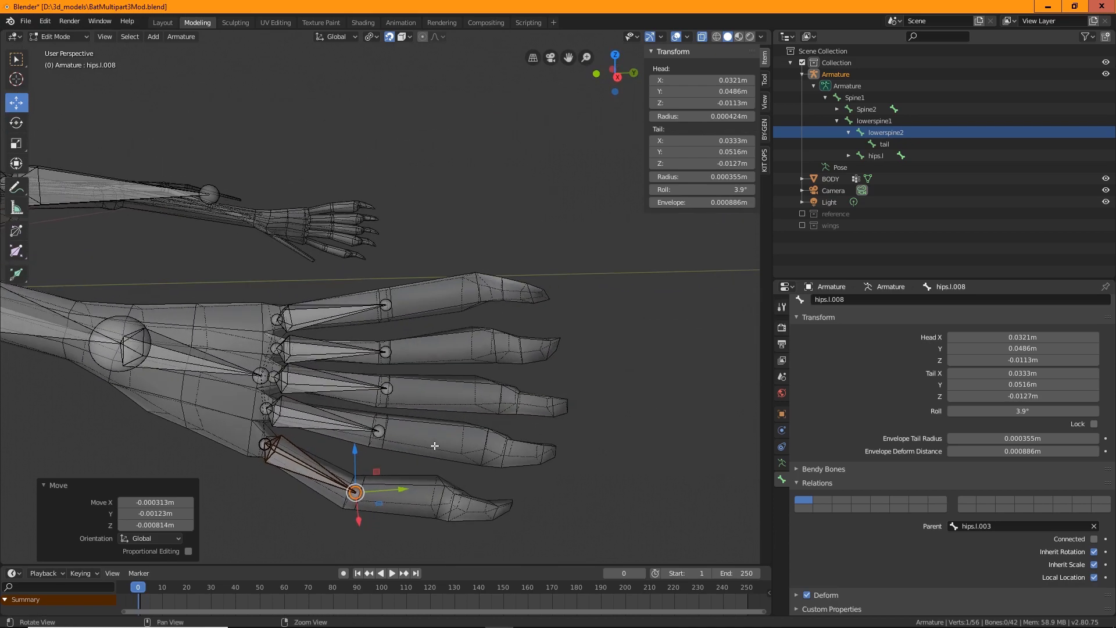
Rename the upper leg bone under hips.l to legtop.l
{"action": "middle_click_drag", "start_coordinate": [434, 446], "coordinate": [449, 374], "text": "alt"}
{"action": "left_click_drag", "start_coordinate": [501, 389], "coordinate": [230, 212], "text": "alt"}
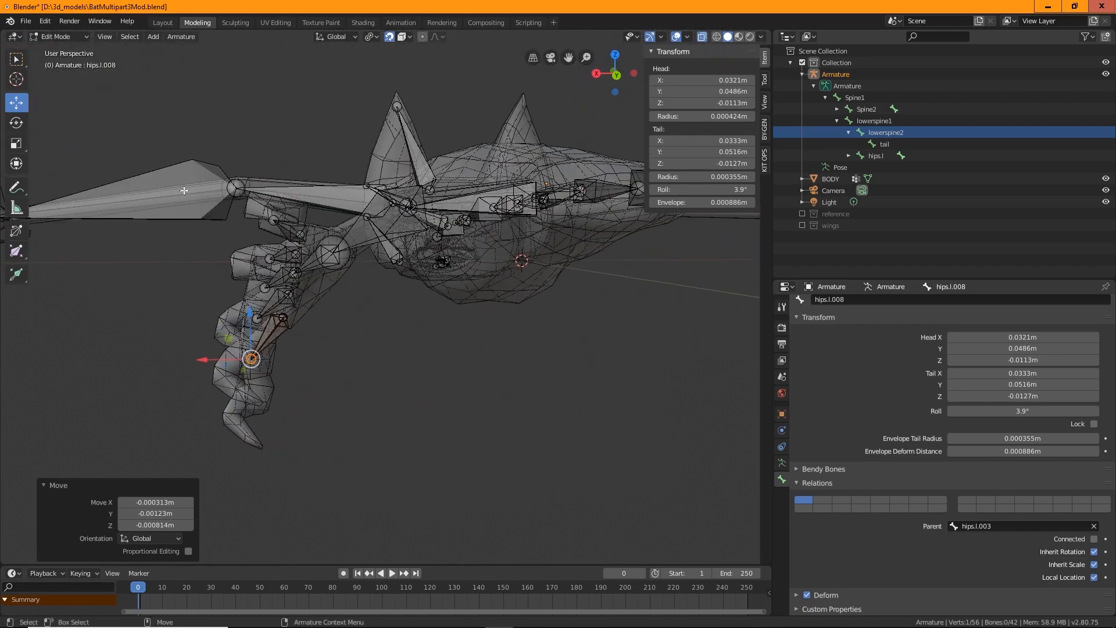
{"action": "left_click_drag", "start_coordinate": [175, 349], "coordinate": [263, 372], "text": "alt"}
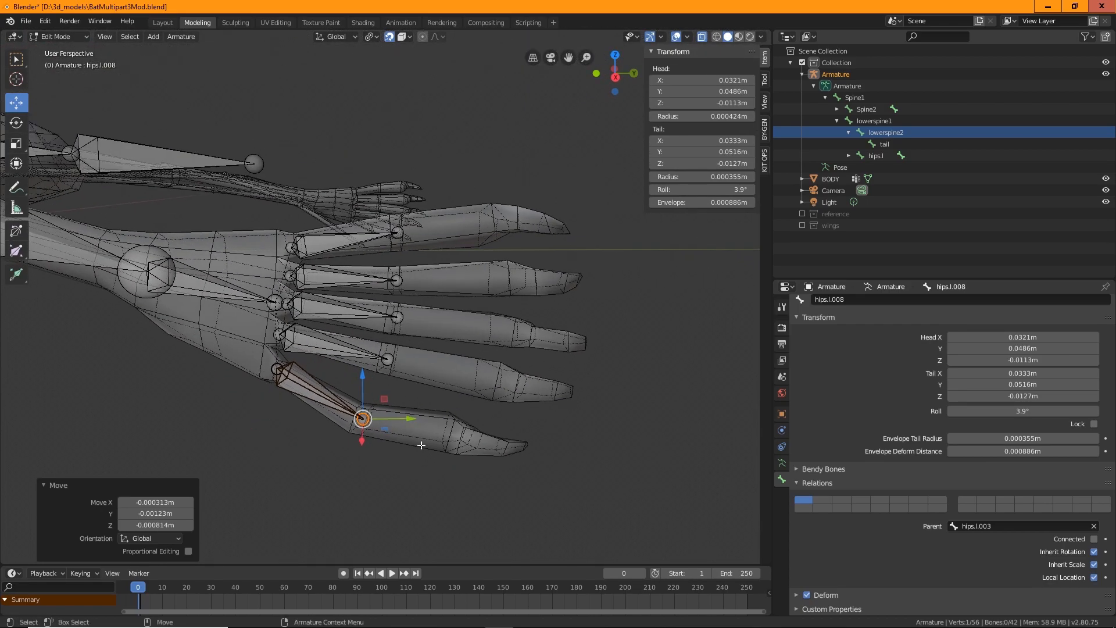
{"action": "left_click_drag", "start_coordinate": [421, 446], "coordinate": [429, 487], "text": "alt"}
{"action": "middle_click_drag", "start_coordinate": [429, 487], "coordinate": [403, 505]}
{"action": "scroll", "coordinate": [456, 382], "scroll_direction": "up", "scroll_amount": 2}
{"action": "scroll", "coordinate": [468, 378], "scroll_direction": "down", "scroll_amount": 3}
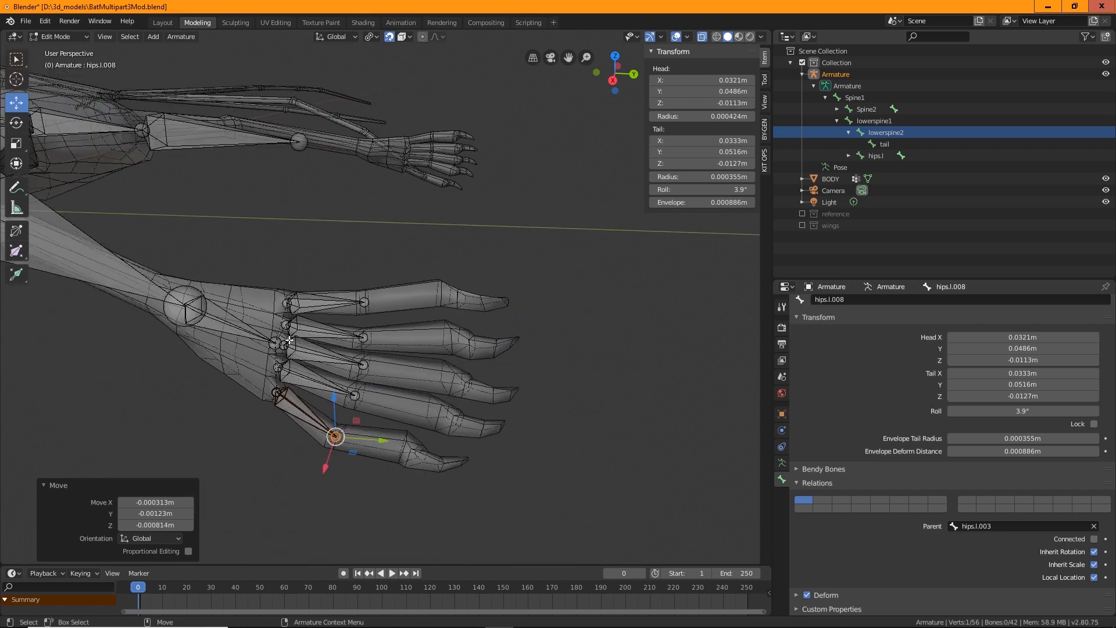
{"action": "left_click", "coordinate": [363, 302]}
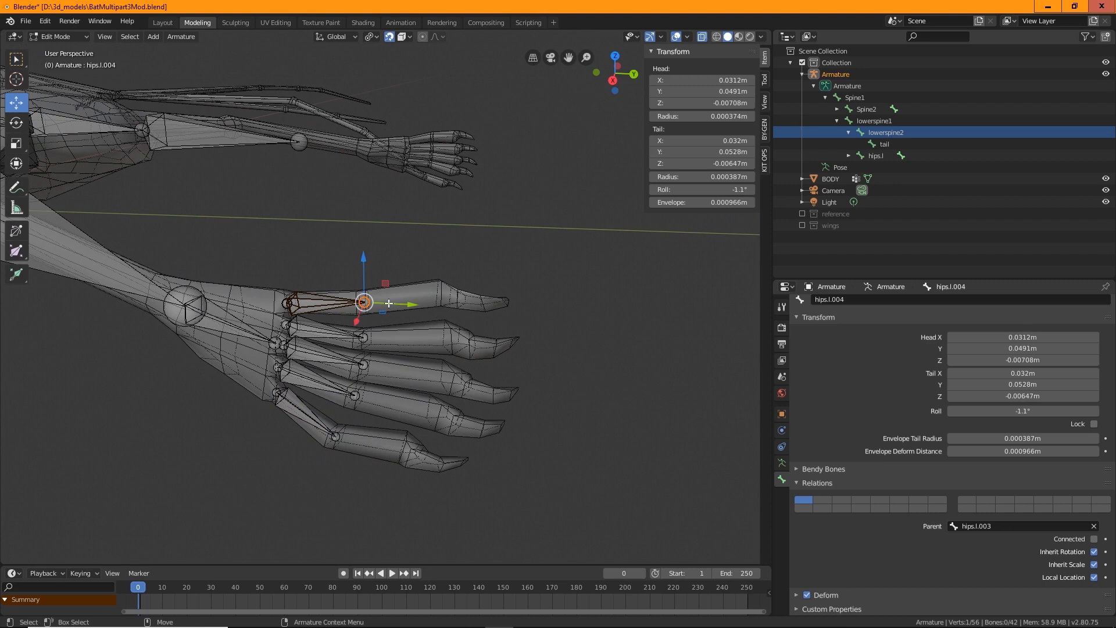
{"action": "left_click", "coordinate": [302, 296]}
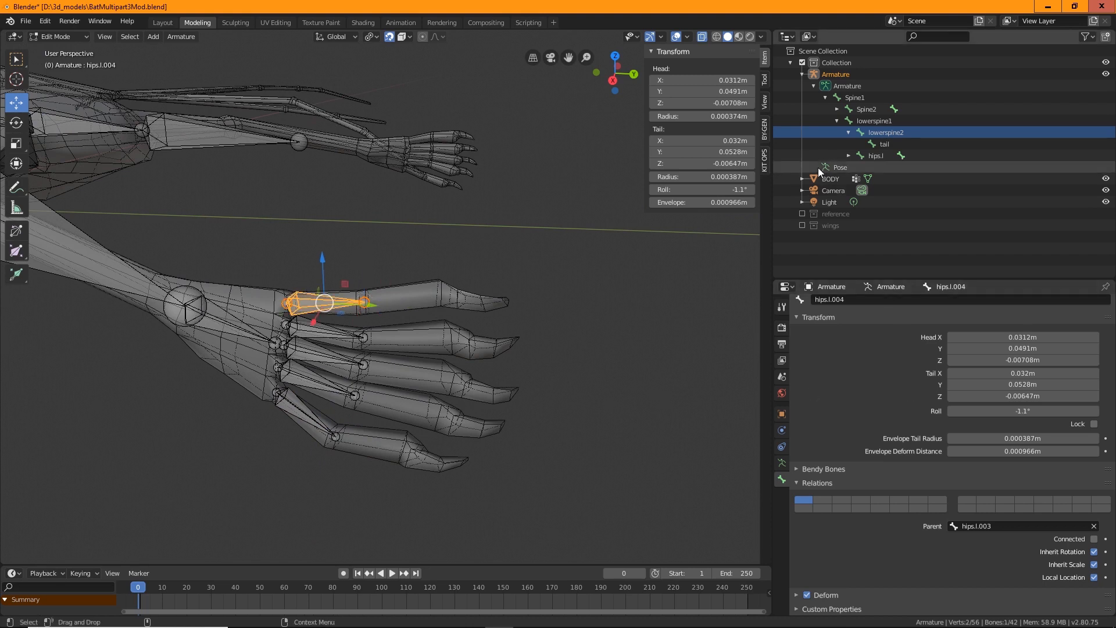
{"action": "left_click", "coordinate": [849, 156]}
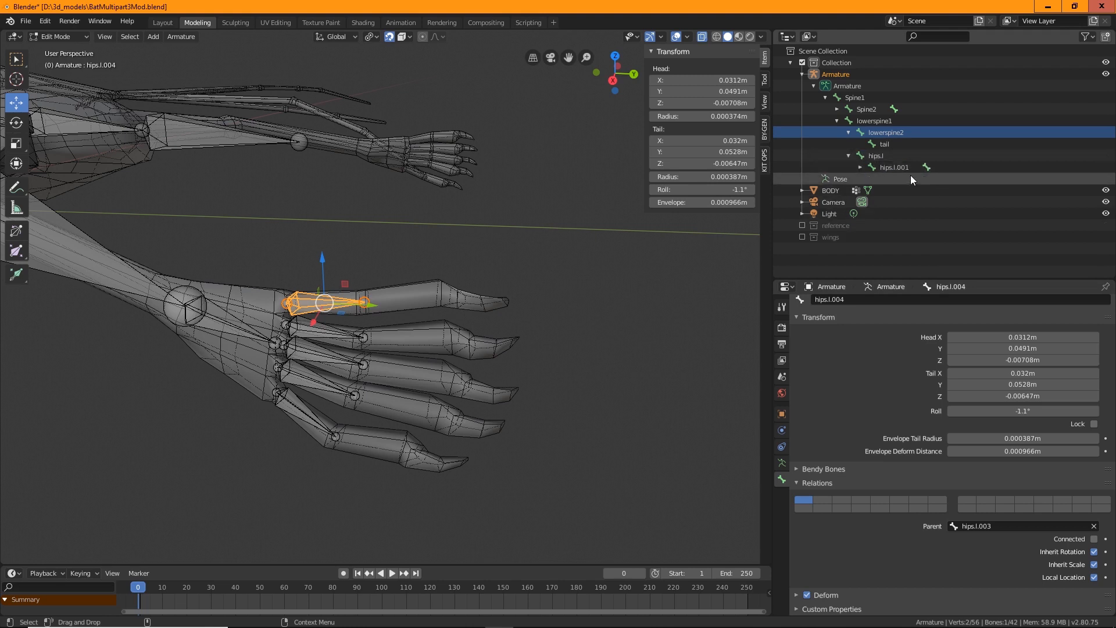
{"action": "left_click", "coordinate": [861, 167]}
{"action": "double_click", "coordinate": [900, 166]}
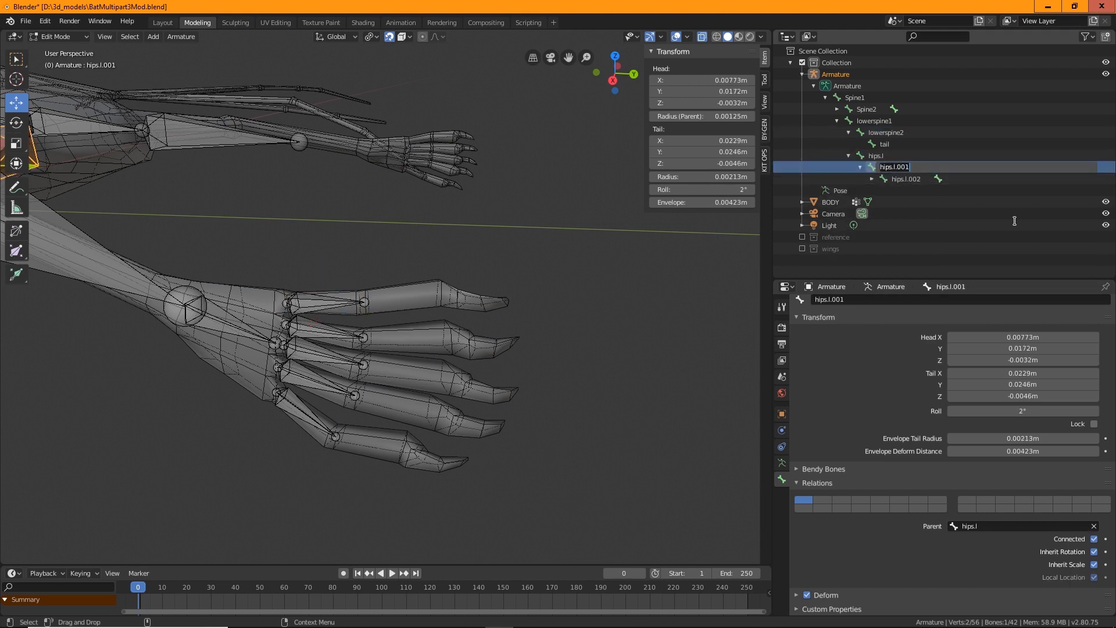
{"action": "type", "text": "legtop.l"}
{"action": "key", "text": "Return"}
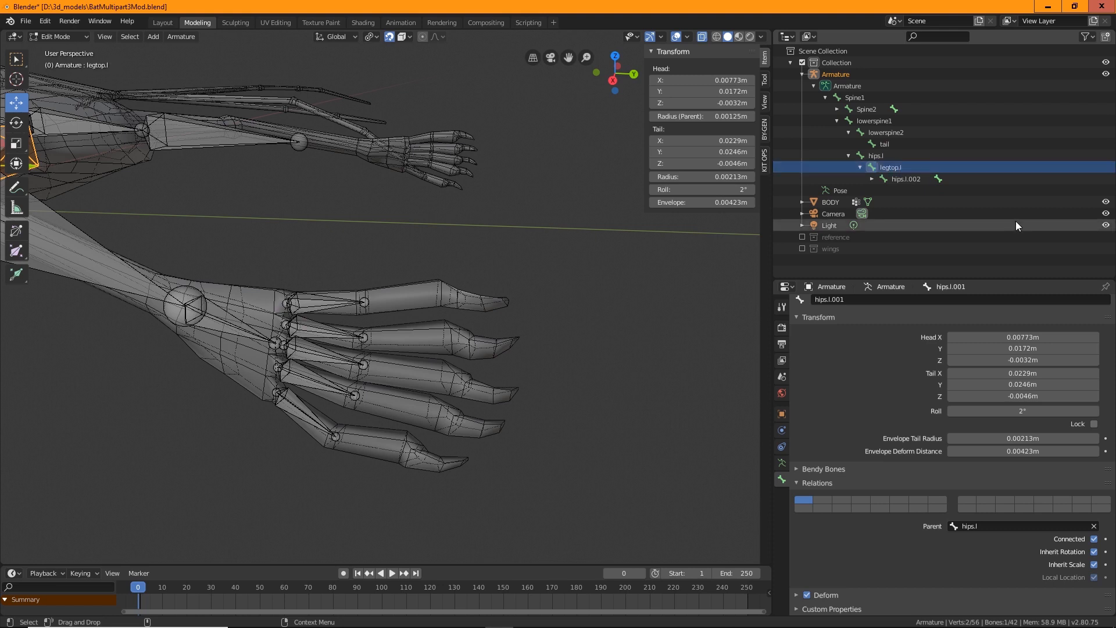
Rename the lower leg bone to legbottom.l
{"action": "double_click", "coordinate": [901, 166]}
{"action": "double_click", "coordinate": [903, 180]}
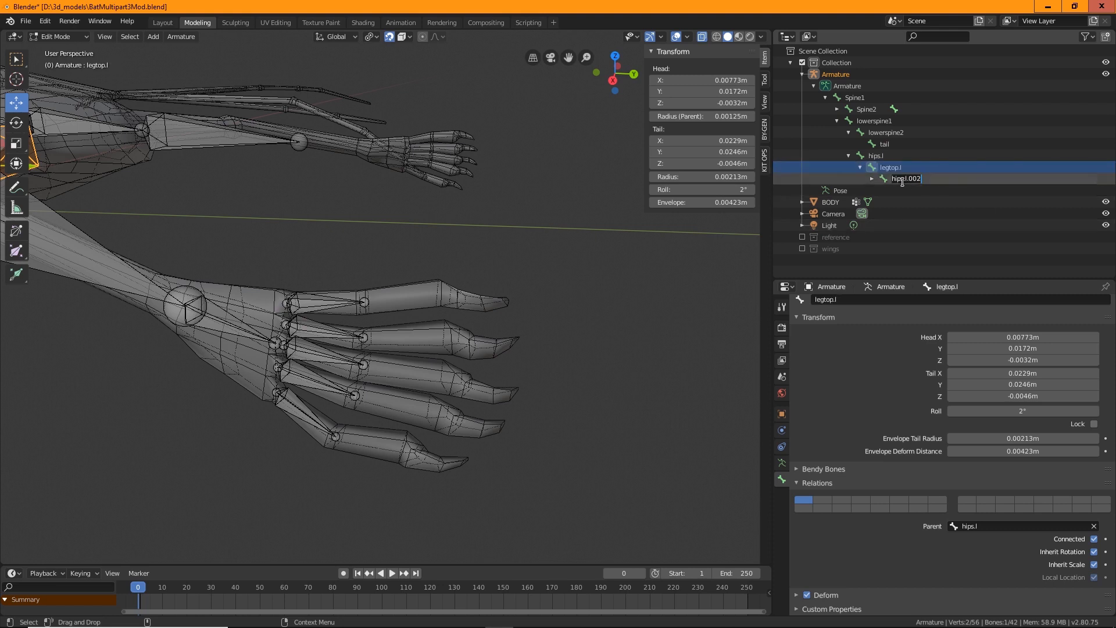
{"action": "type", "text": "legbottom.l"}
{"action": "key", "text": "Return"}
{"action": "left_click", "coordinate": [872, 179]}
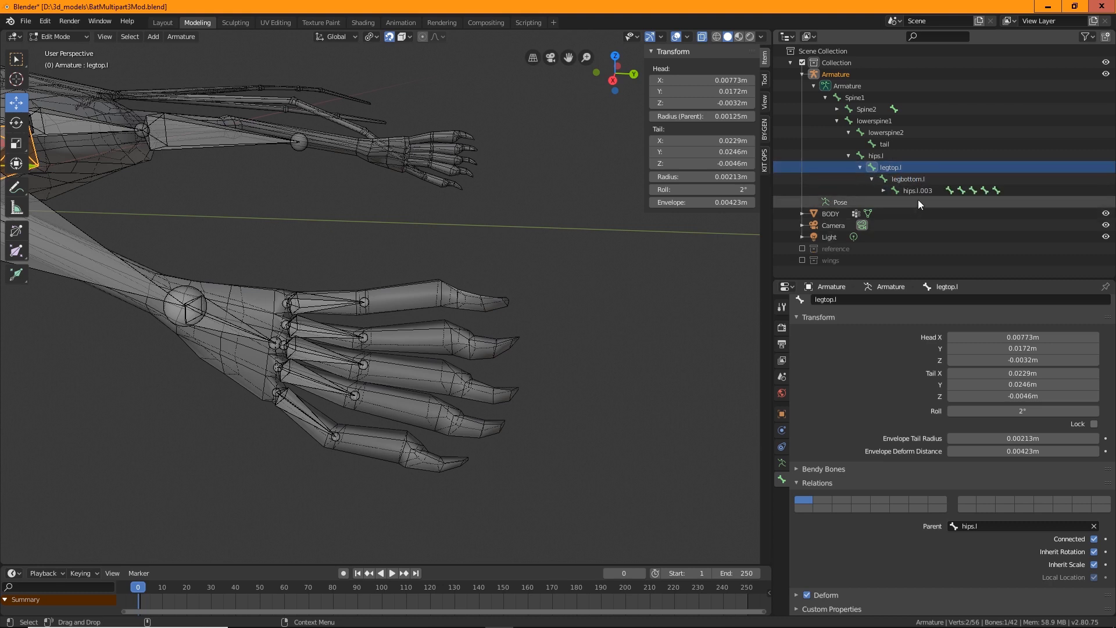
Rename the foot bone to foot.l
{"action": "double_click", "coordinate": [916, 190]}
{"action": "type", "text": "f"}
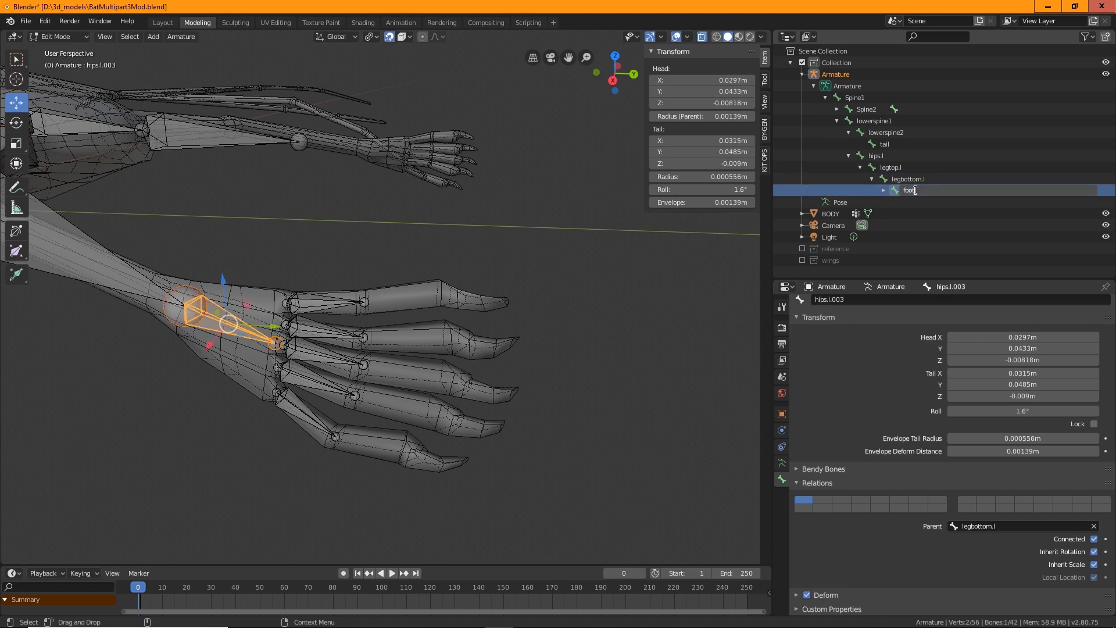
{"action": "type", "text": "oot.l"}
{"action": "key", "text": "Return"}
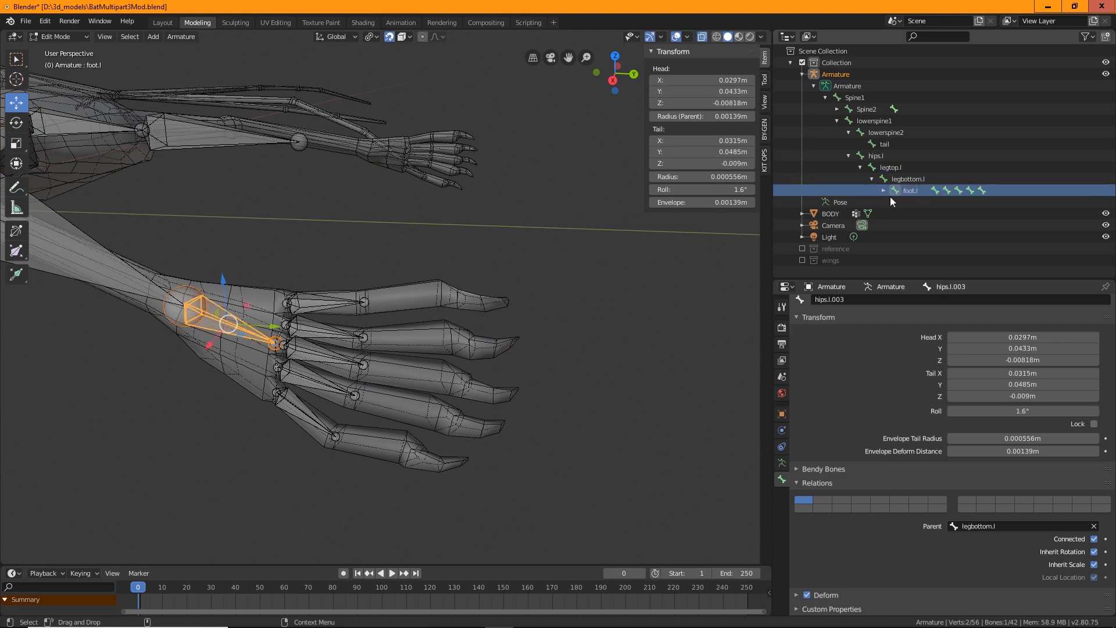
{"action": "left_click", "coordinate": [883, 191]}
Rename the two outer toe bones under foot.l to pinkytoe.l and ringtoe.l
{"action": "double_click", "coordinate": [925, 201]}
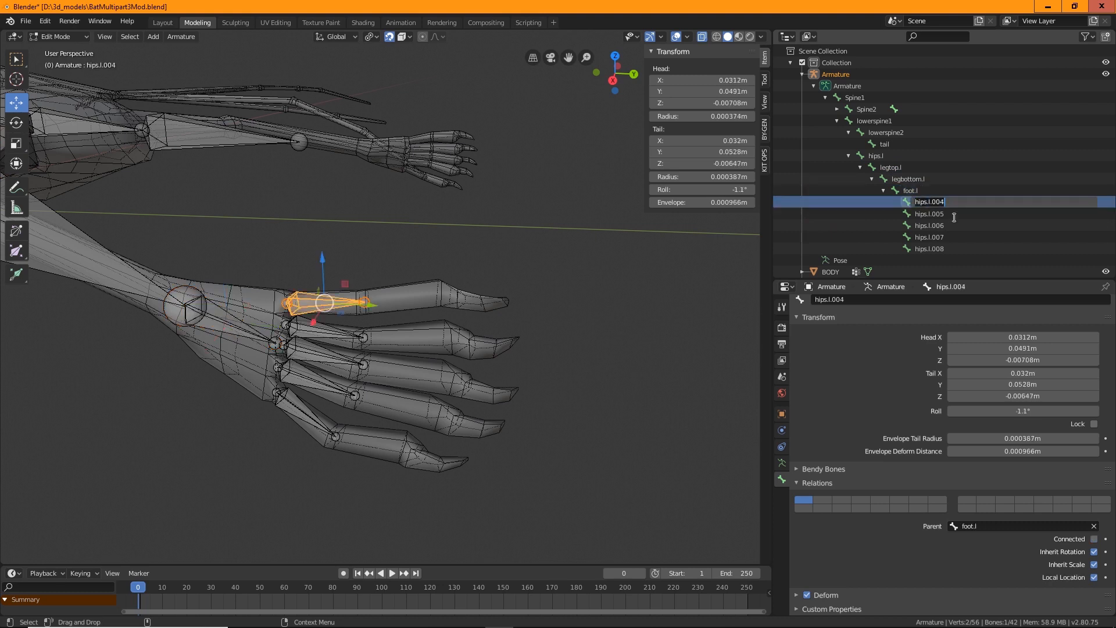
{"action": "type", "text": "pinkytoe.l"}
{"action": "key", "text": "Return"}
{"action": "double_click", "coordinate": [930, 214]}
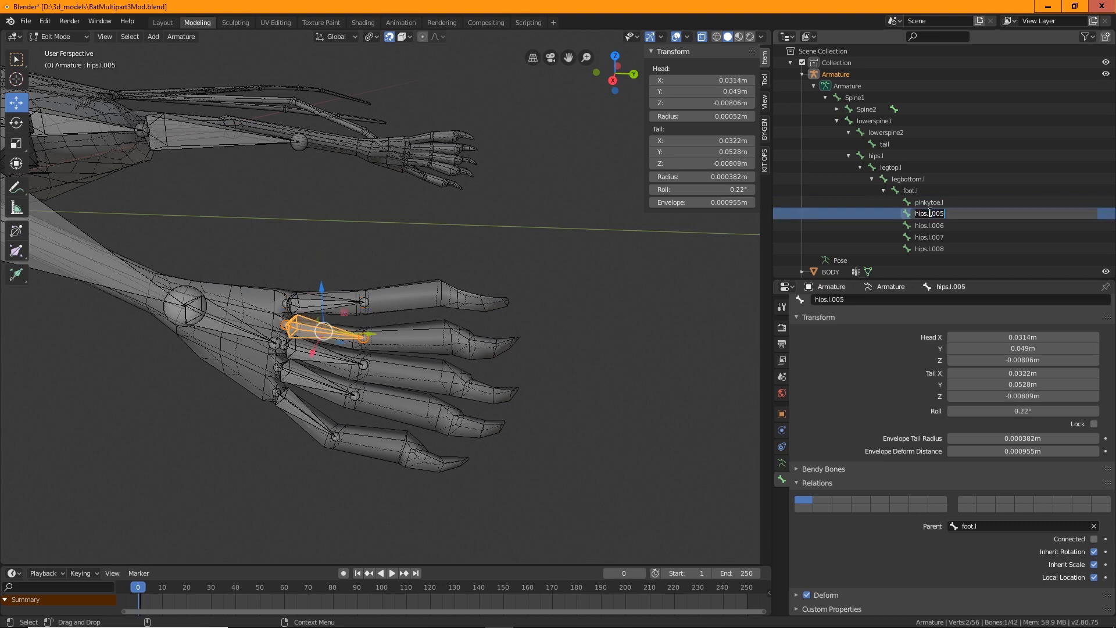
{"action": "type", "text": "ringtoe.l"}
{"action": "key", "text": "Return"}
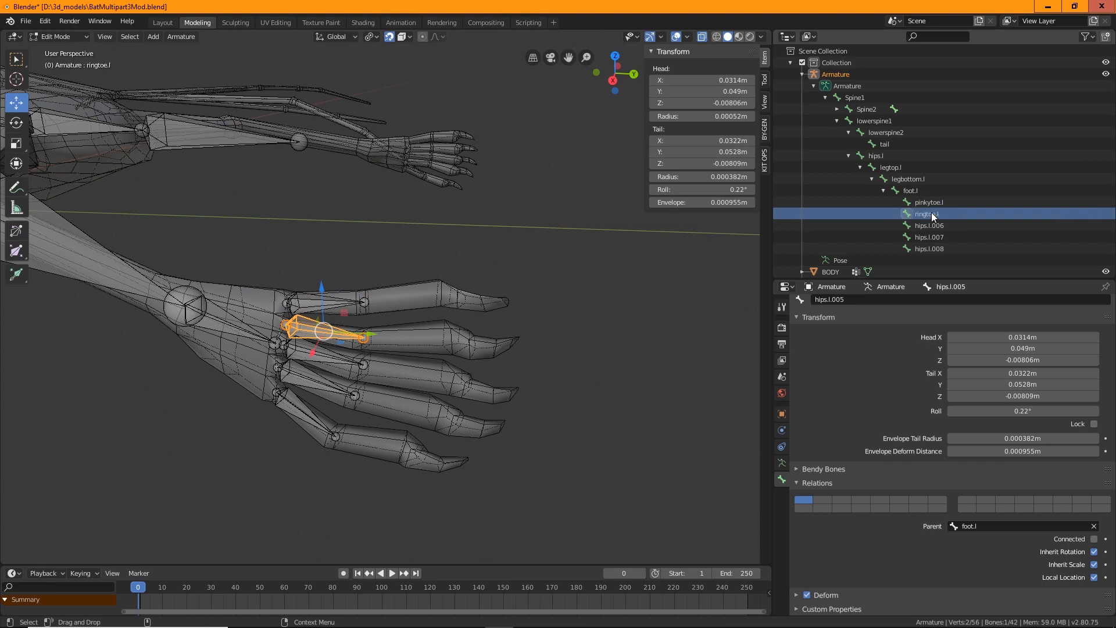
Rename the next two toe bones to middletoe.l and indextoe.l
{"action": "left_click", "coordinate": [931, 226]}
{"action": "double_click", "coordinate": [931, 225]}
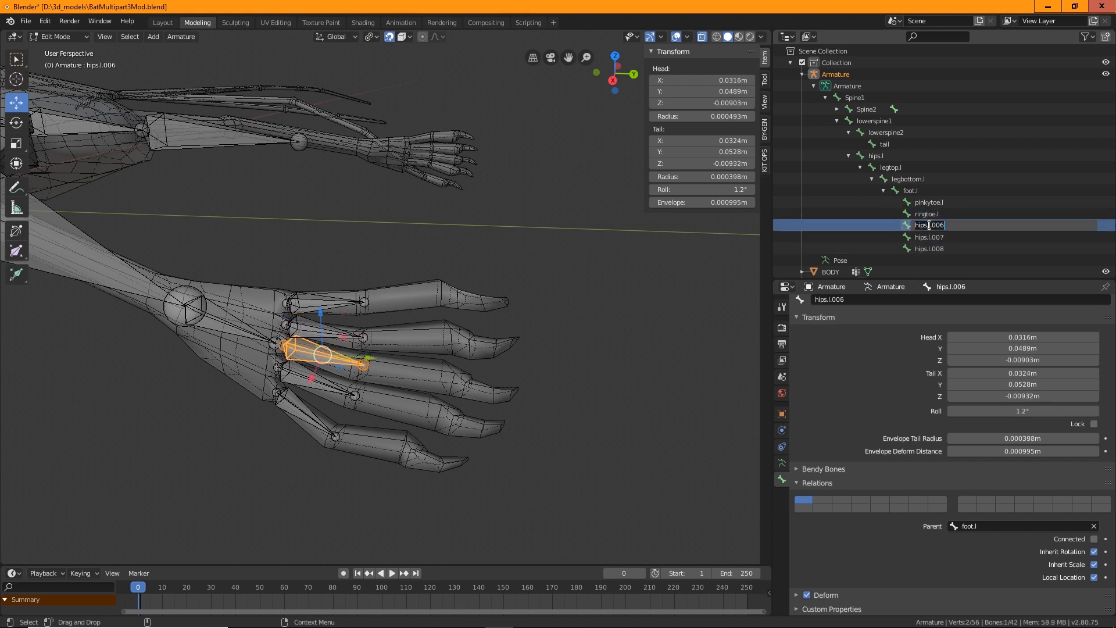
{"action": "type", "text": "middletoe.l"}
{"action": "key", "text": "Return"}
{"action": "left_click", "coordinate": [928, 233]}
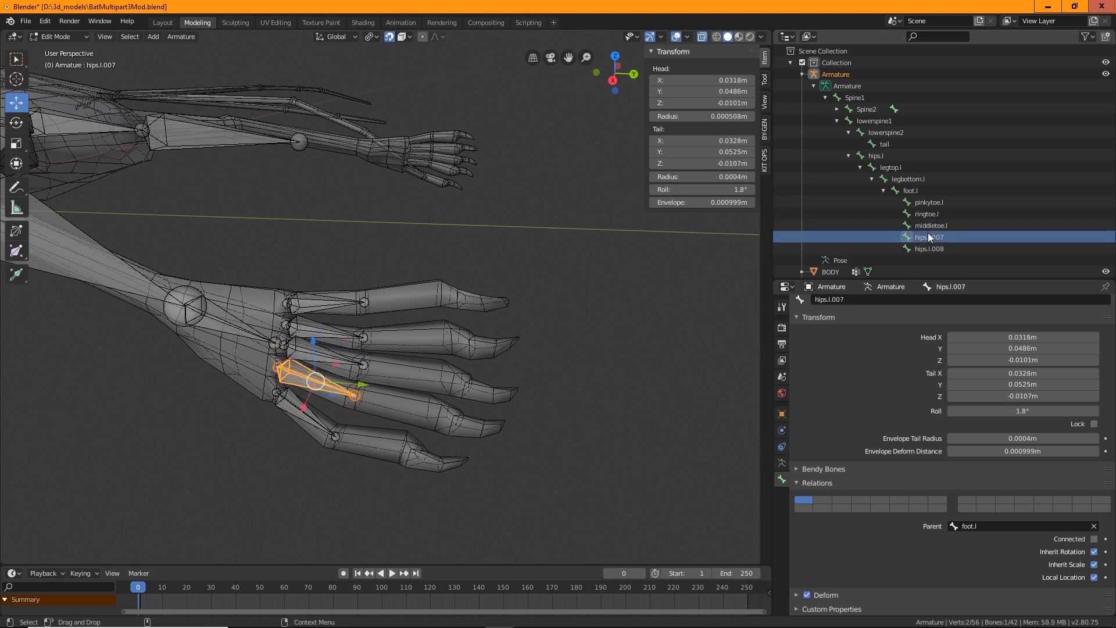
{"action": "double_click", "coordinate": [928, 235]}
{"action": "type", "text": "indexto"}
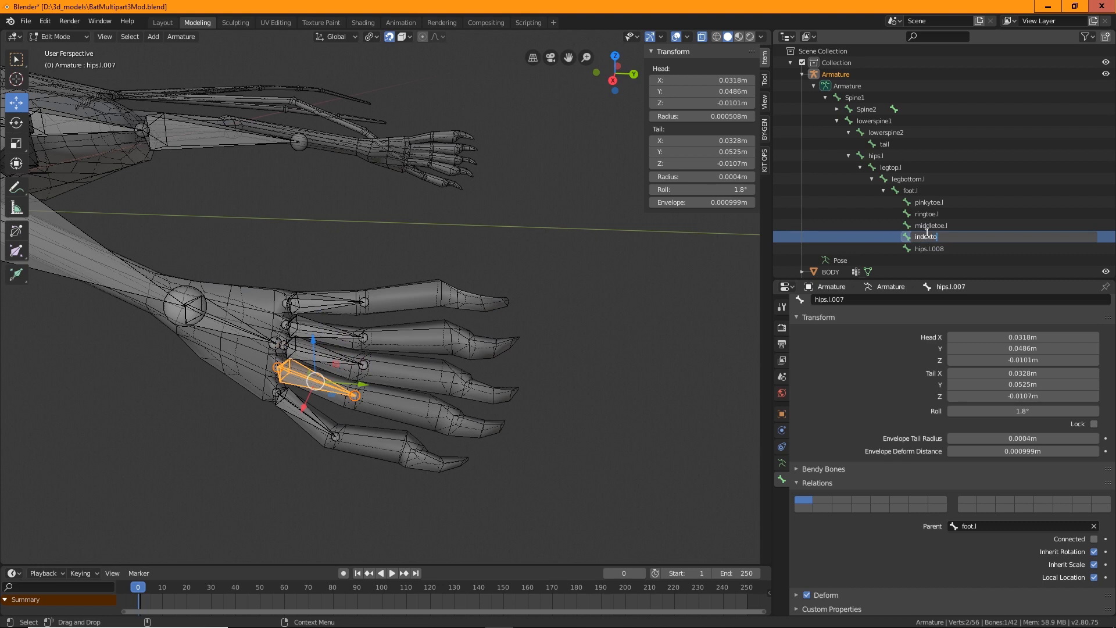
{"action": "type", "text": "e.l"}
{"action": "key", "text": "Return"}
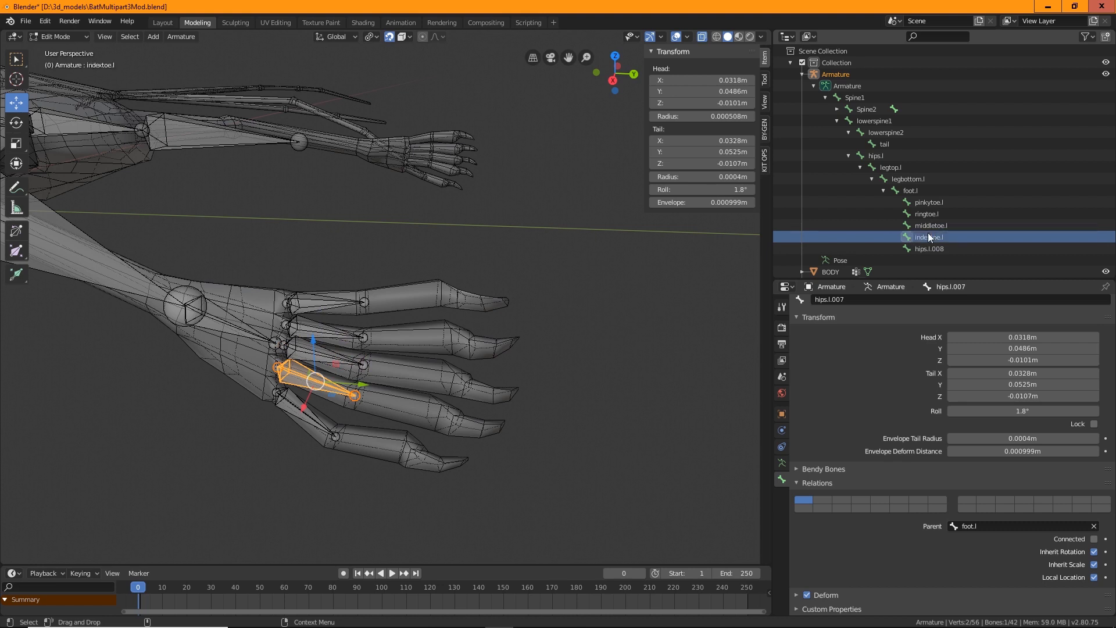
Rename the innermost toe bone to bigtoe.l
{"action": "left_click", "coordinate": [933, 249]}
{"action": "double_click", "coordinate": [932, 248]}
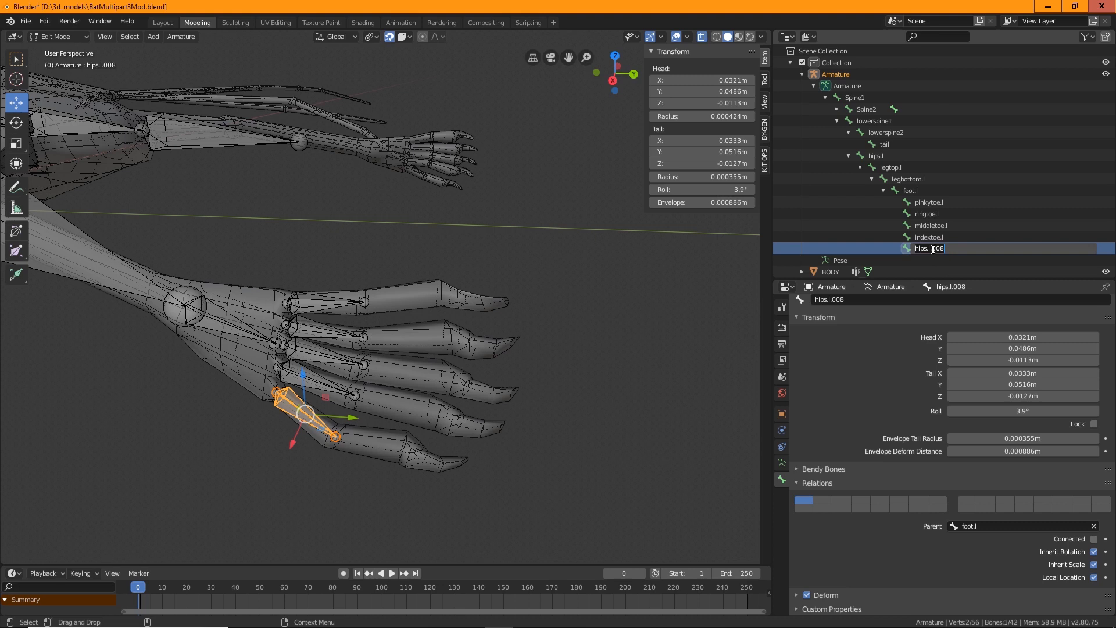
{"action": "type", "text": "bigtoe.l"}
{"action": "key", "text": "Return"}
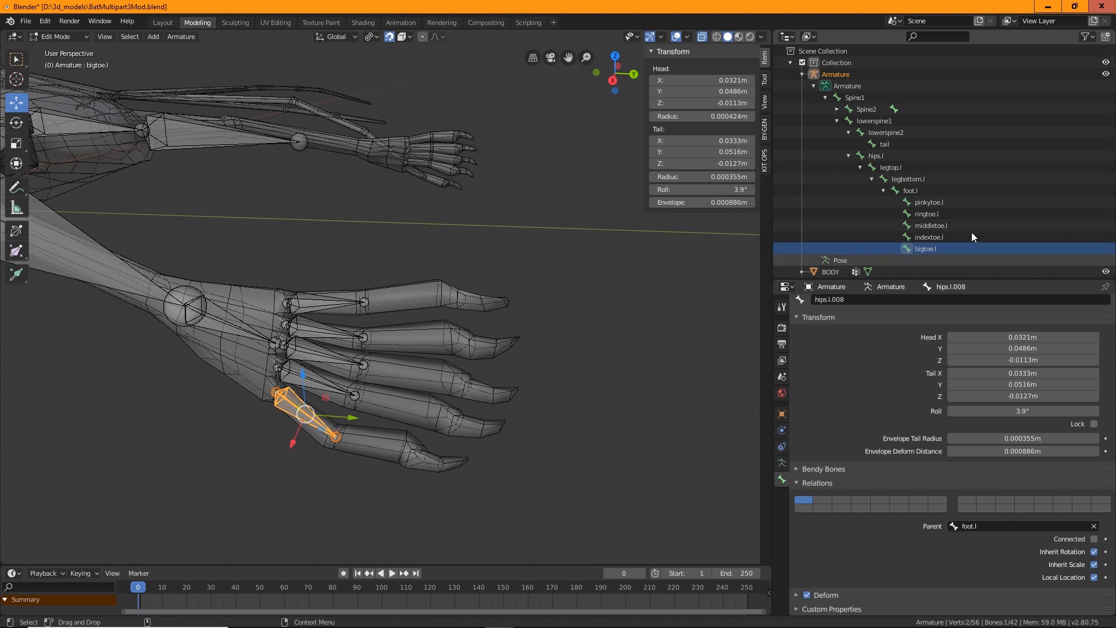
Extrude a second segment from the tail of each of the five toe bones toward the toe tips
{"action": "left_click", "coordinate": [363, 302]}
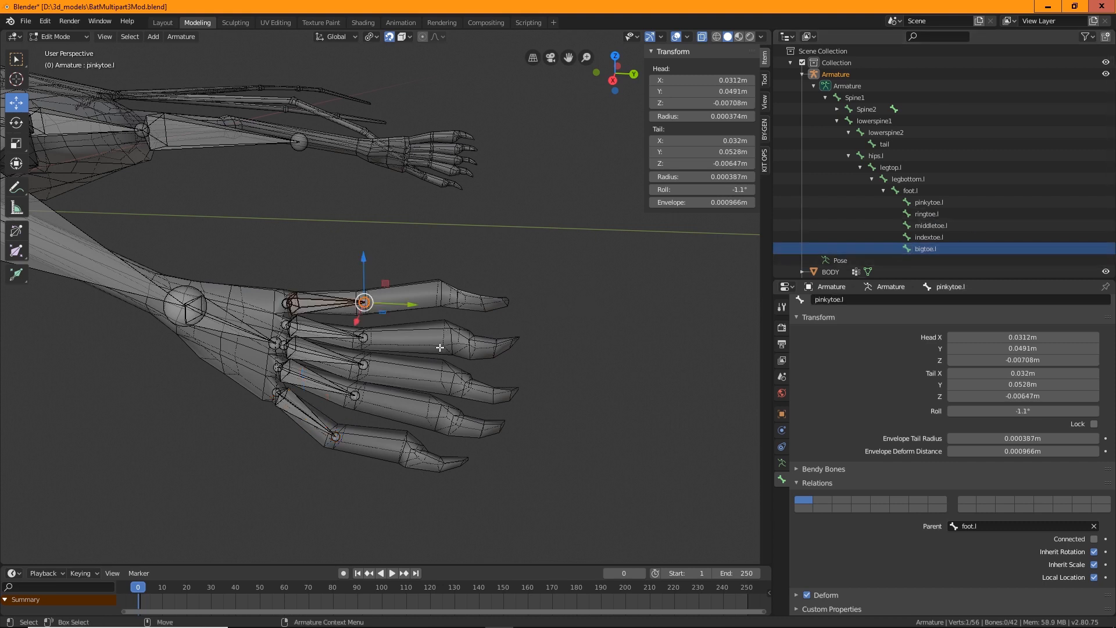
{"action": "key", "text": "e"}
{"action": "left_click_drag", "start_coordinate": [429, 301], "coordinate": [450, 309]}
{"action": "left_click", "coordinate": [364, 337]}
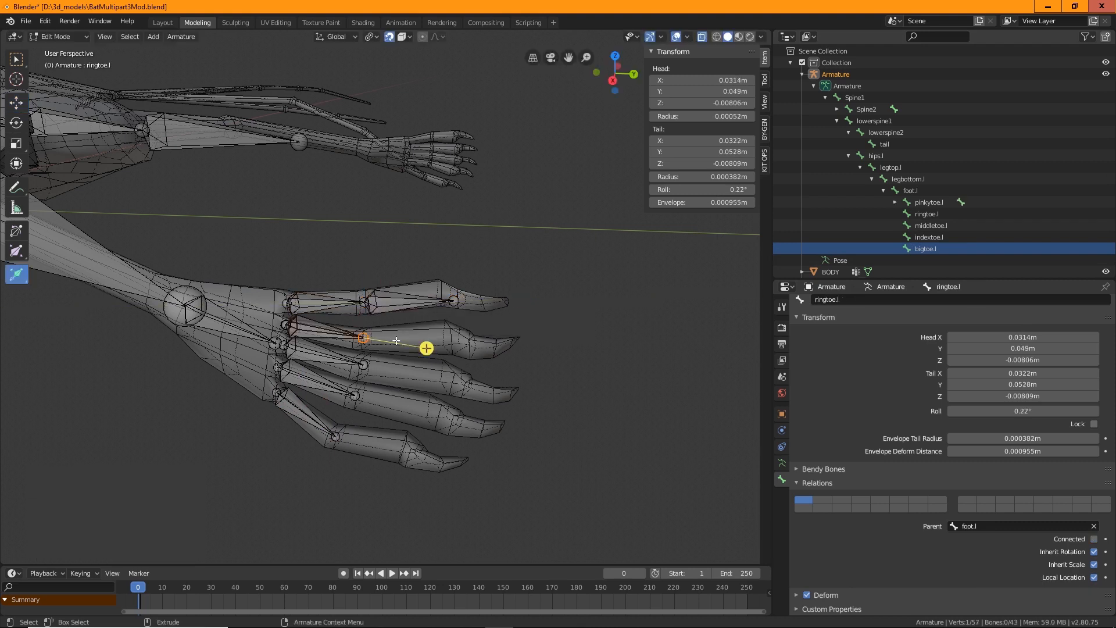
{"action": "left_click_drag", "start_coordinate": [426, 348], "coordinate": [527, 365]}
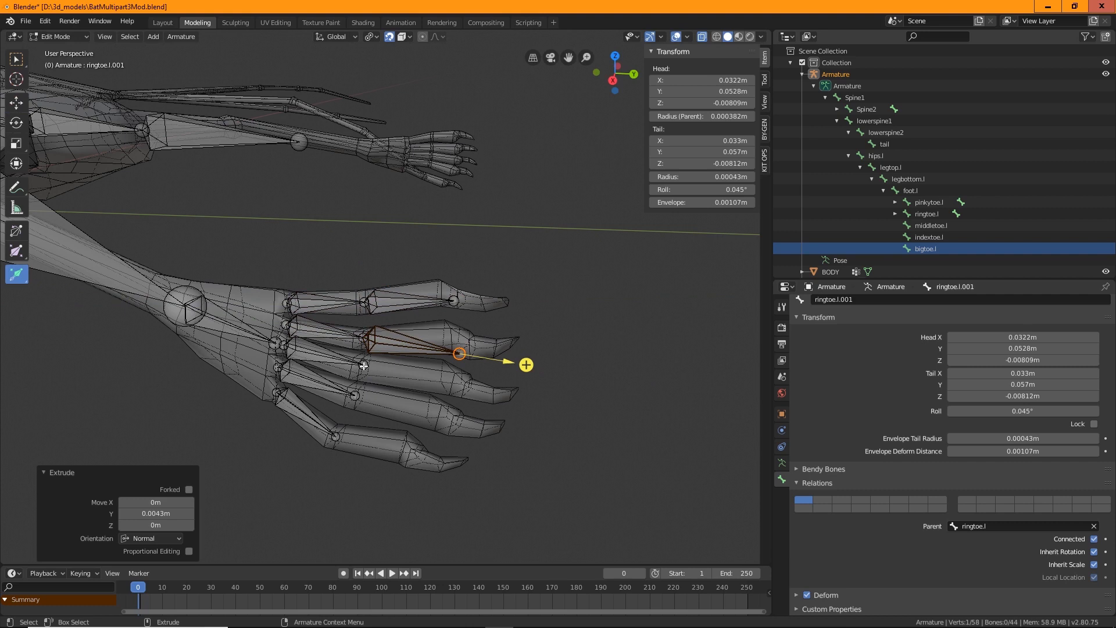
{"action": "left_click", "coordinate": [364, 366]}
{"action": "left_click_drag", "start_coordinate": [424, 379], "coordinate": [526, 405]}
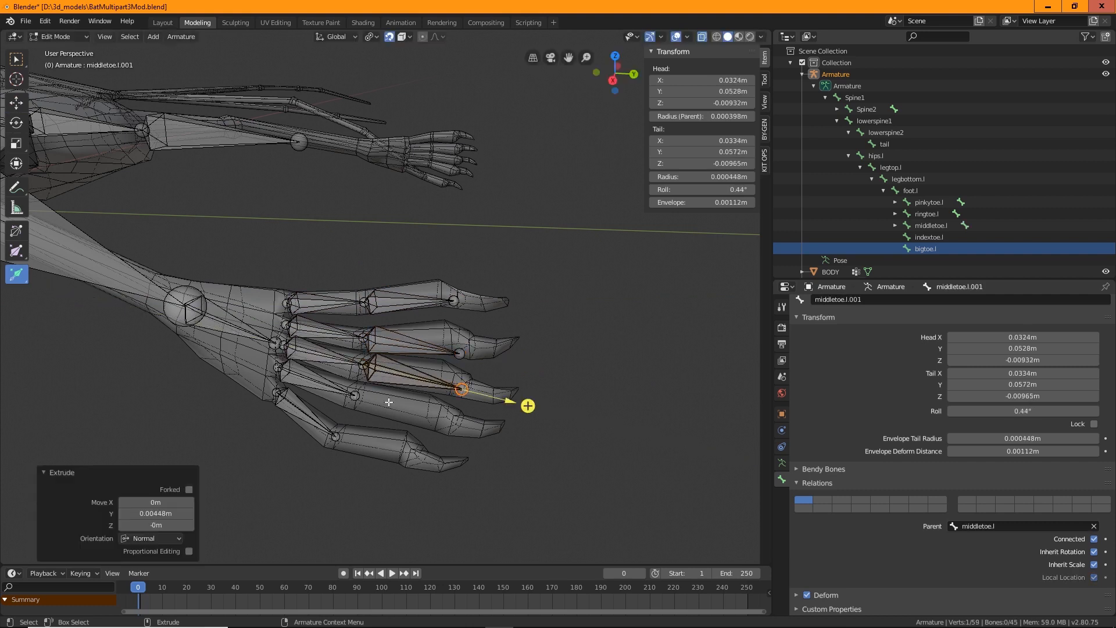
{"action": "left_click", "coordinate": [354, 395]}
{"action": "left_click_drag", "start_coordinate": [417, 416], "coordinate": [432, 424]}
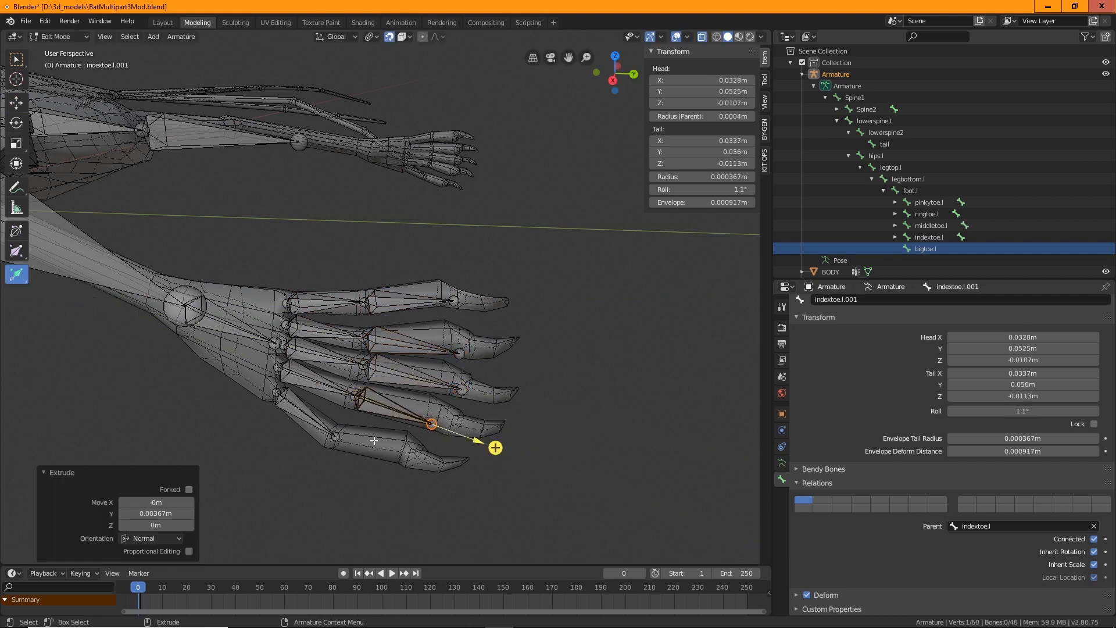
{"action": "left_click", "coordinate": [338, 438]}
{"action": "left_click_drag", "start_coordinate": [386, 469], "coordinate": [458, 517]}
{"action": "key", "text": "w"}
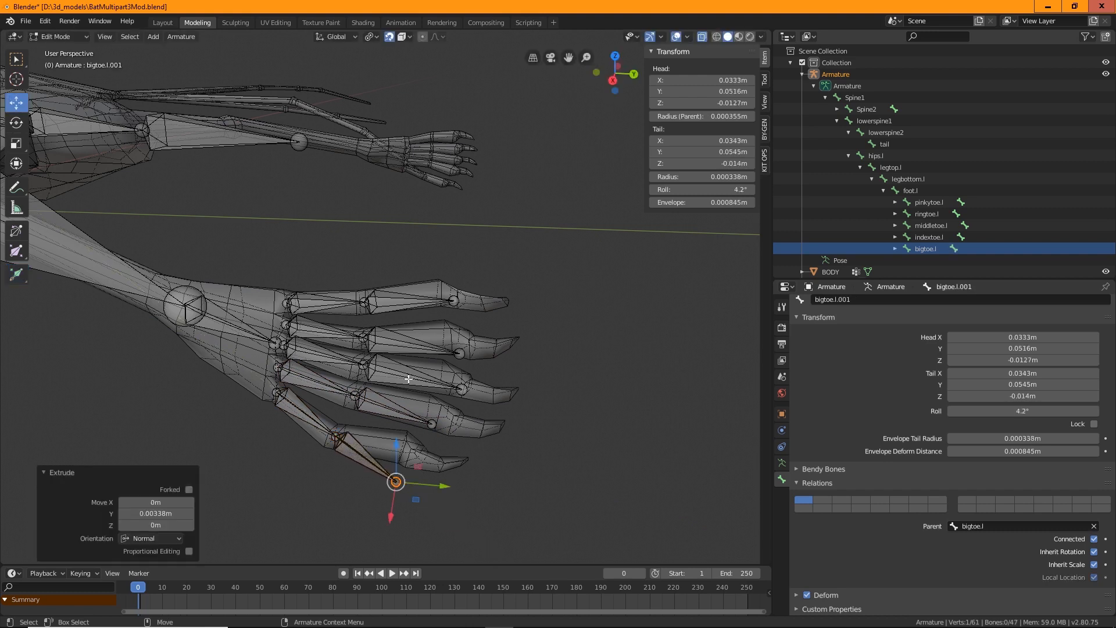
Move the tips of the new toe segments to fit the ends of the toes
{"action": "left_click_drag", "start_coordinate": [396, 481], "coordinate": [455, 340]}
{"action": "left_click", "coordinate": [430, 424]}
{"action": "left_click", "coordinate": [460, 389]}
{"action": "left_click", "coordinate": [459, 353]}
{"action": "key", "text": "ctrl+z"}
{"action": "key", "text": "alt+a"}
{"action": "left_click", "coordinate": [460, 354]}
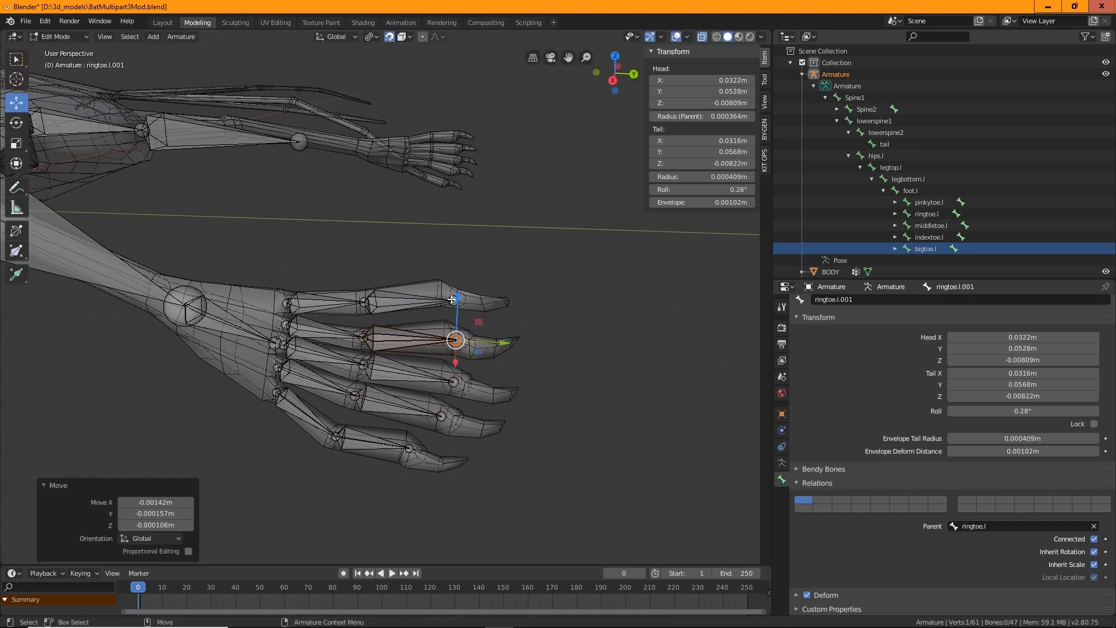
{"action": "left_click", "coordinate": [452, 299]}
{"action": "left_click_drag", "start_coordinate": [452, 299], "coordinate": [445, 297]}
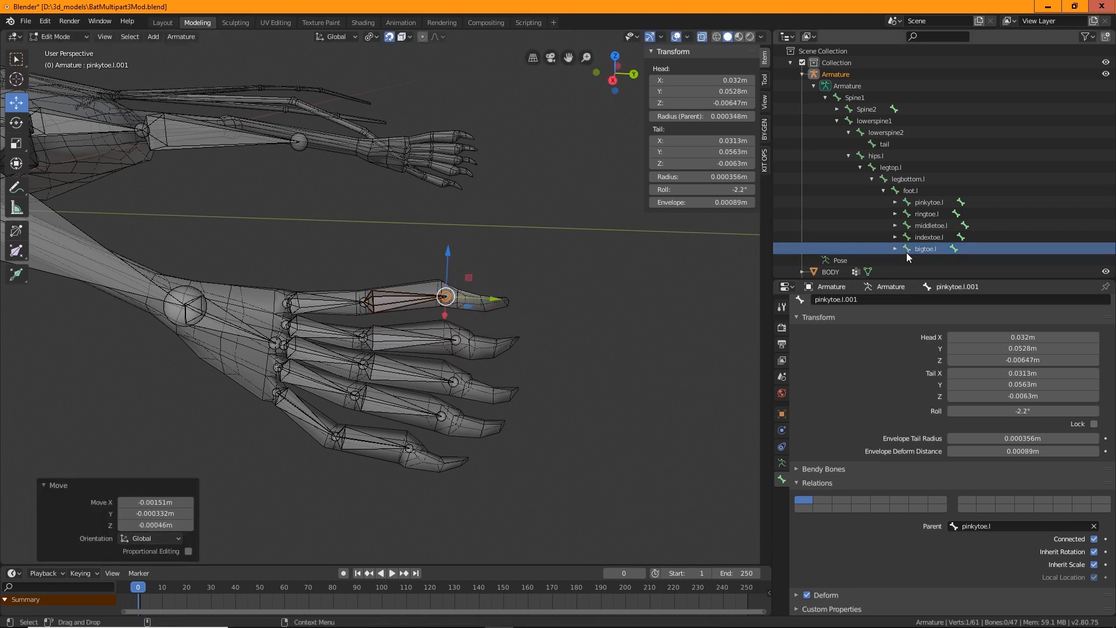
Rename the pinky toe's second segment to pinkytoe1.l
{"action": "left_click", "coordinate": [895, 202]}
{"action": "left_click", "coordinate": [900, 217]}
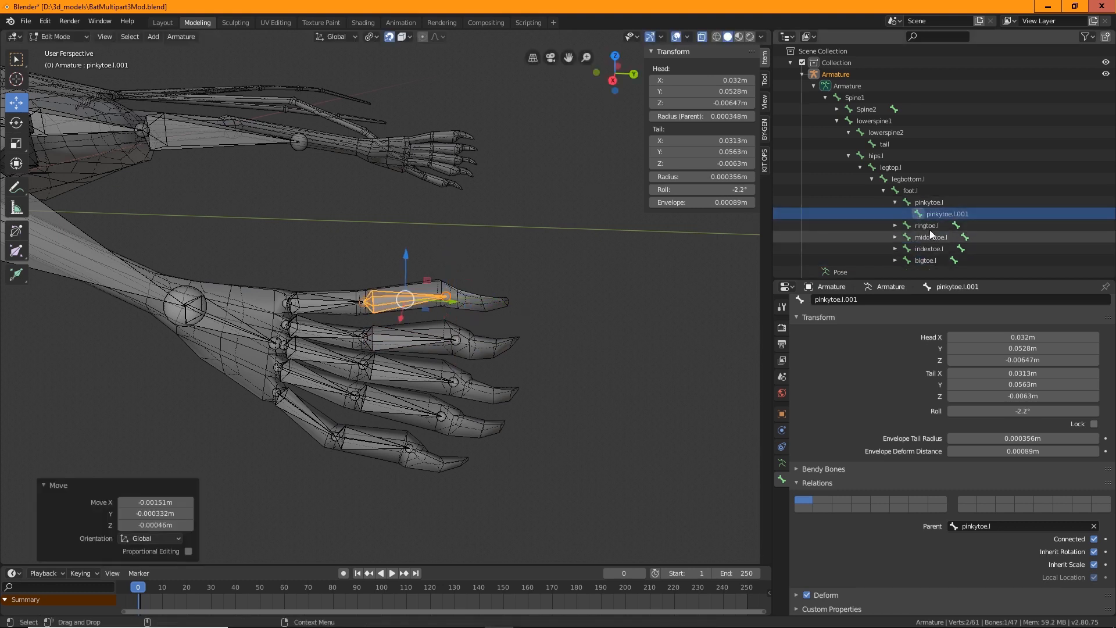
{"action": "double_click", "coordinate": [951, 214]}
{"action": "key", "text": "ctrl+shift+Left"}
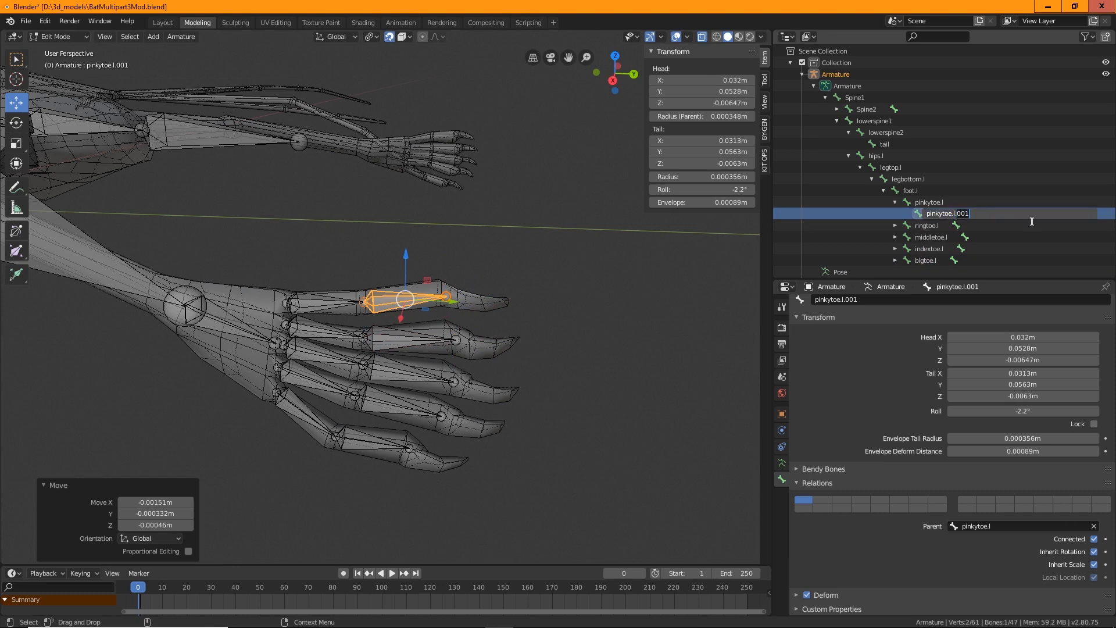
{"action": "key", "text": "BackSpace"}
{"action": "type", "text": "1"}
{"action": "key", "text": "Return"}
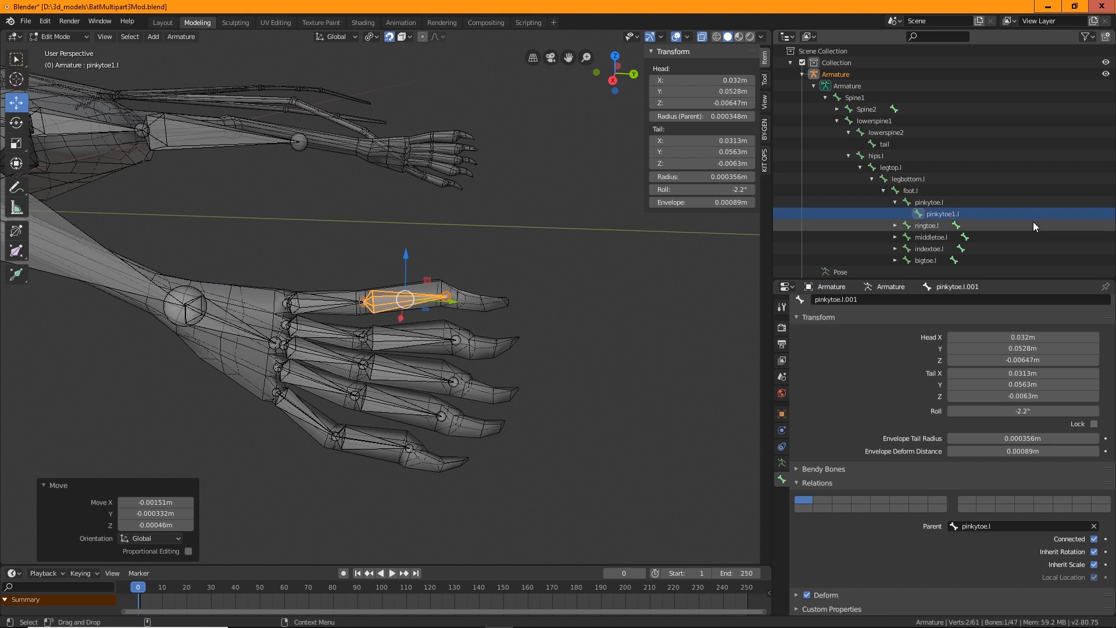
Expand the toe bones in the hierarchy and rename the ring toe's second segment to ringtoe1.l
{"action": "left_click", "coordinate": [896, 225]}
{"action": "left_click", "coordinate": [895, 250]}
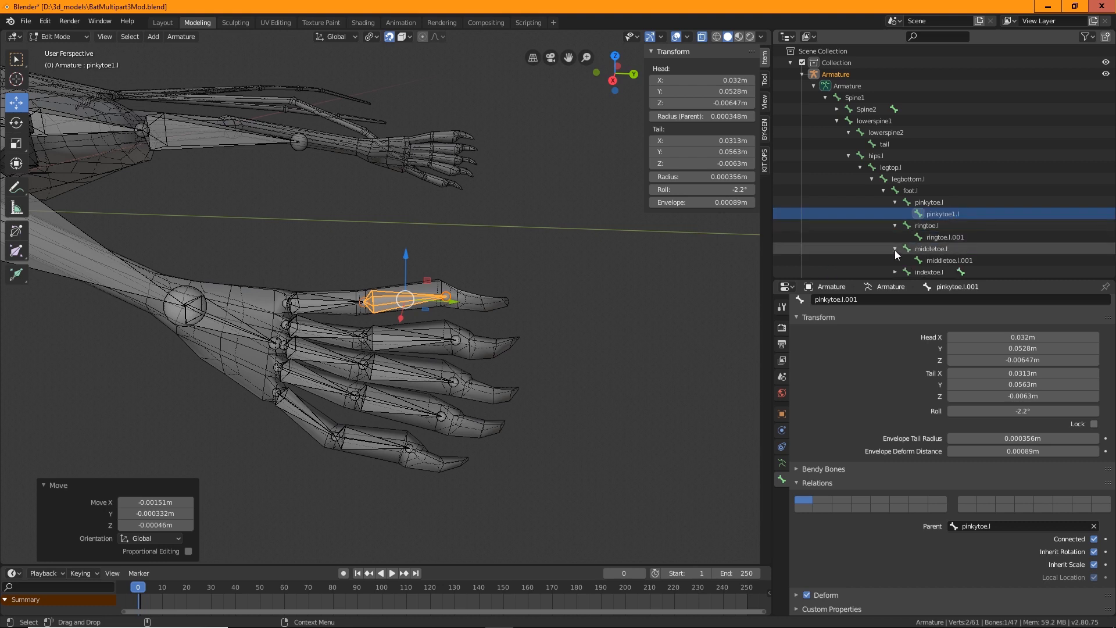
{"action": "scroll", "coordinate": [898, 233], "scroll_direction": "down", "scroll_amount": 3}
{"action": "left_click", "coordinate": [896, 202]}
{"action": "left_click", "coordinate": [895, 226]}
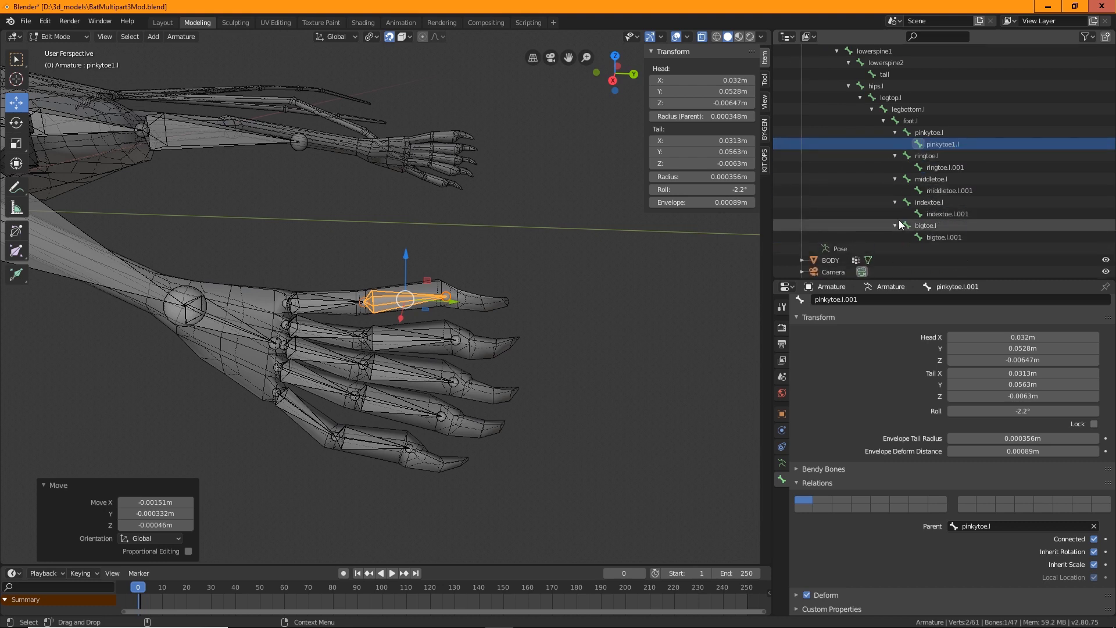
{"action": "double_click", "coordinate": [947, 144]}
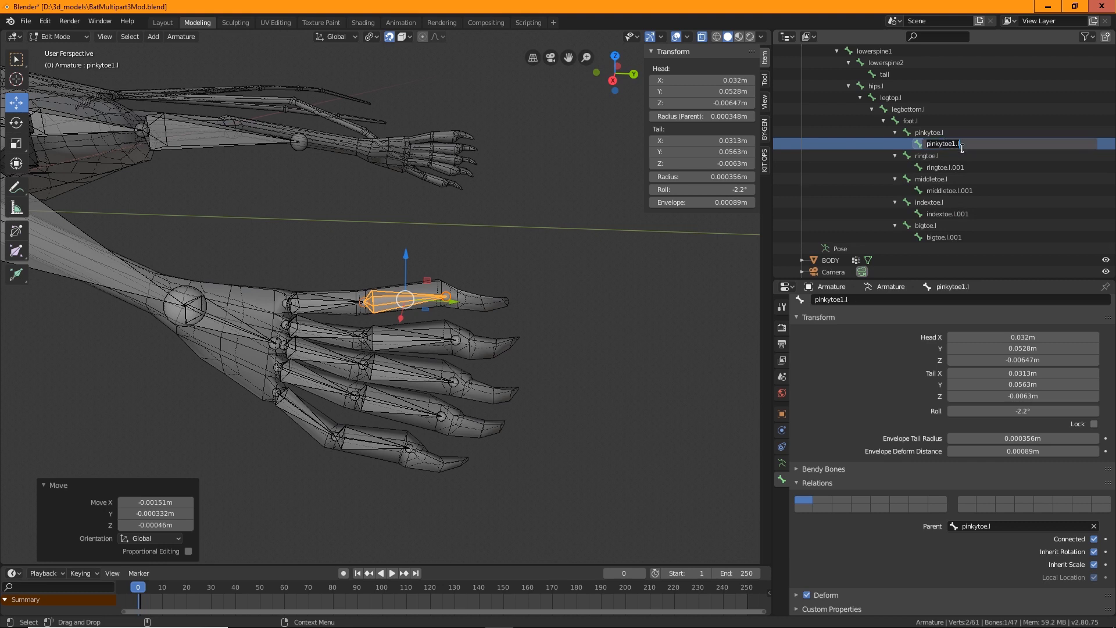
{"action": "double_click", "coordinate": [949, 167]}
{"action": "key", "text": "BackSpace"}
{"action": "key", "text": "BackSpace"}
{"action": "key", "text": "BackSpace"}
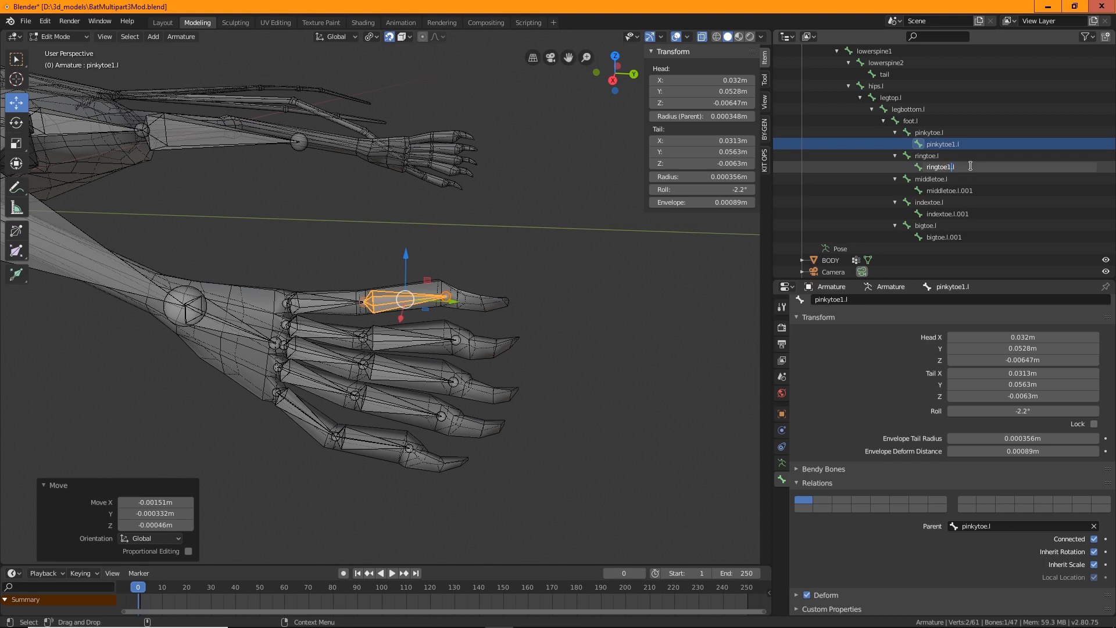
{"action": "key", "text": "Return"}
Rename the middle toe's second segment to middletoe1.l
{"action": "double_click", "coordinate": [964, 190]}
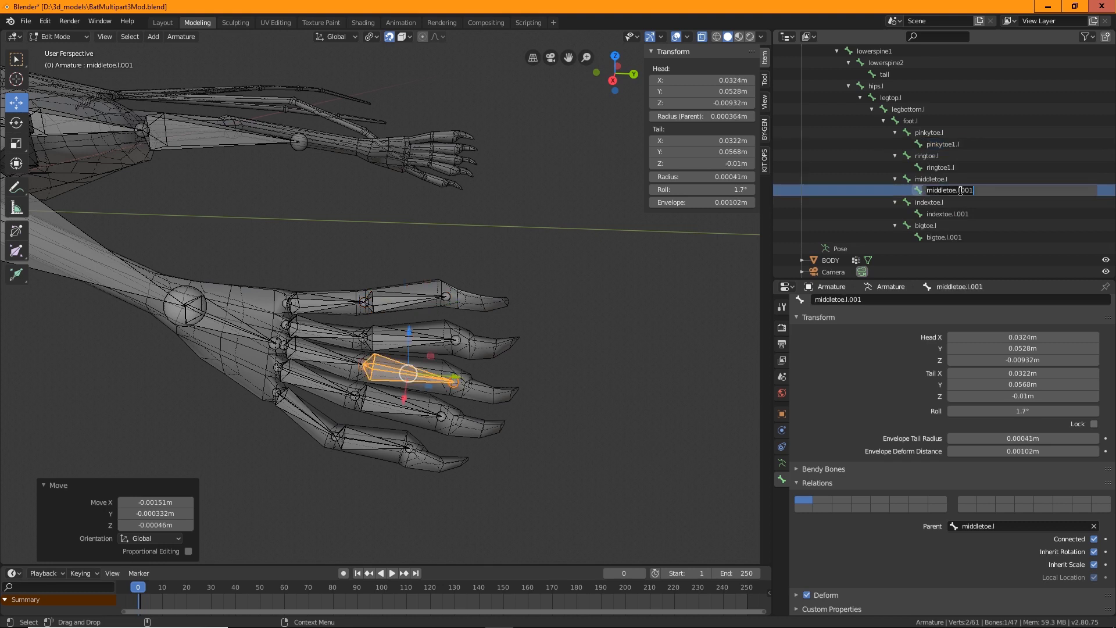
{"action": "key", "text": "End"}
{"action": "key", "text": "BackSpace"}
{"action": "key", "text": "BackSpace"}
{"action": "key", "text": "BackSpace"}
{"action": "key", "text": "BackSpace"}
{"action": "left_click", "coordinate": [963, 214]}
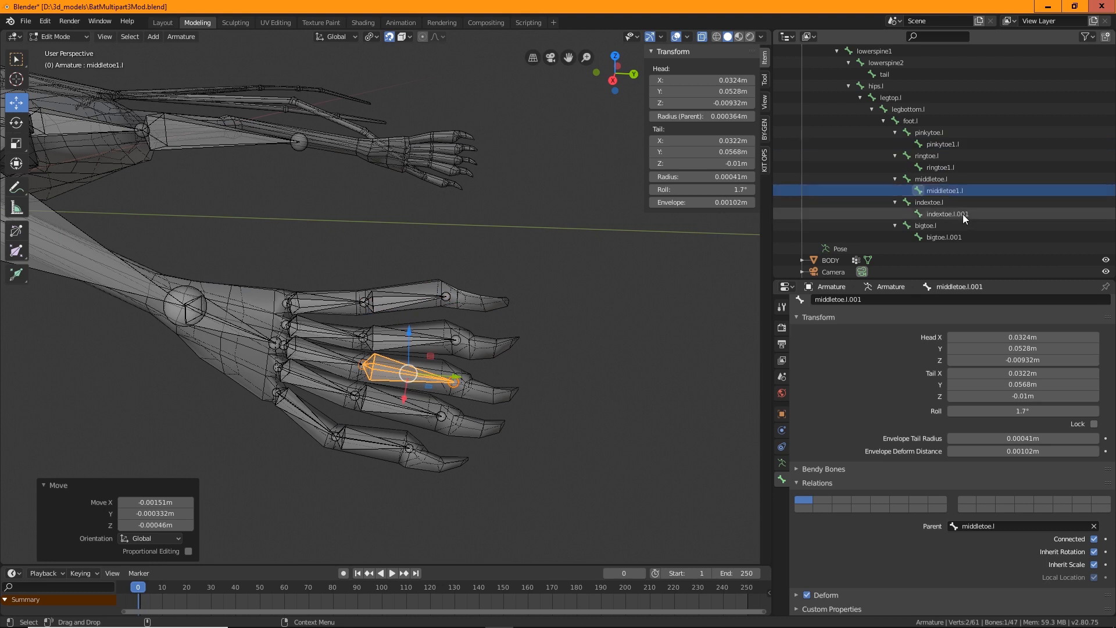
Rename the index toe's second segment to indextoe1.l
{"action": "double_click", "coordinate": [963, 214]}
{"action": "left_click_drag", "start_coordinate": [958, 213], "coordinate": [1011, 214]}
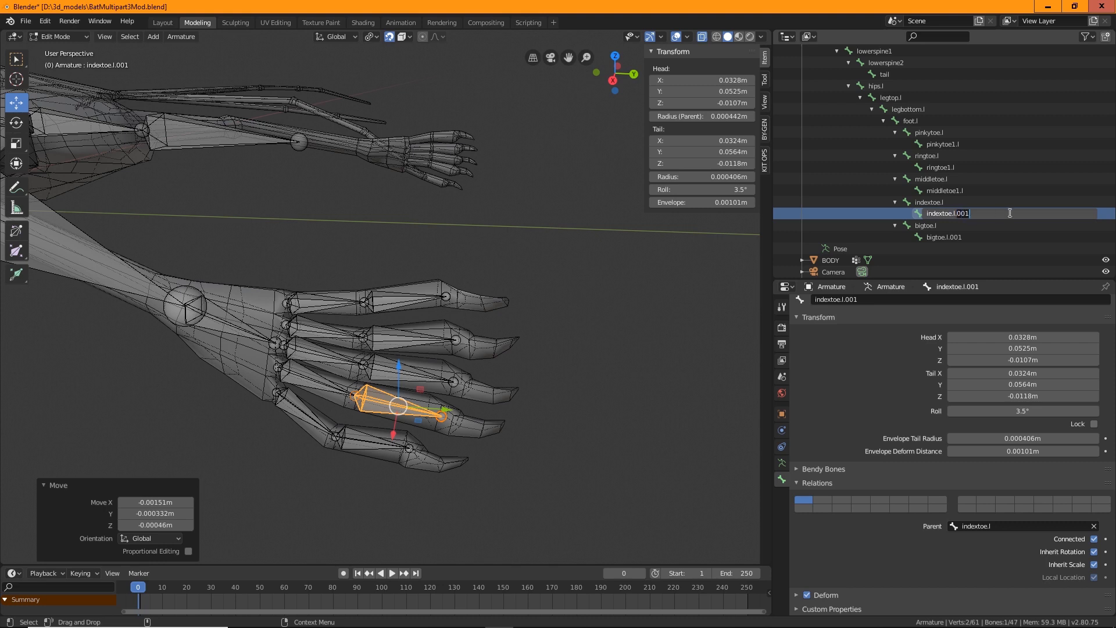
{"action": "key", "text": "BackSpace"}
{"action": "key", "text": "BackSpace"}
{"action": "key", "text": "Left"}
{"action": "key", "text": "Left"}
{"action": "type", "text": "1"}
{"action": "key", "text": "Return"}
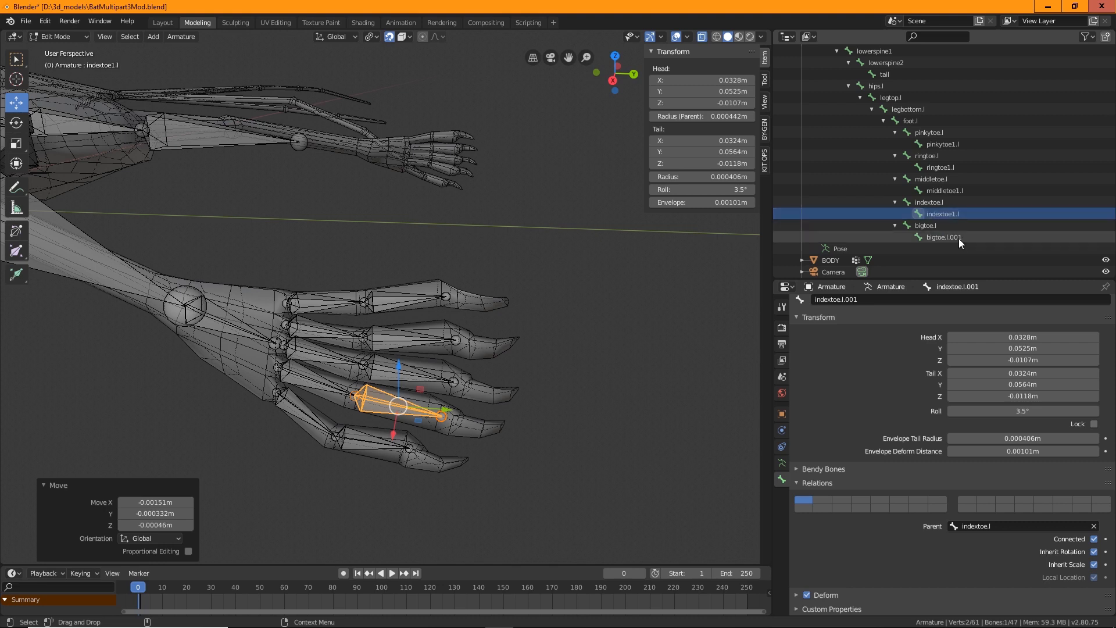
Rename the big toe's second segment to bigtoe1.l
{"action": "double_click", "coordinate": [959, 238]}
{"action": "left_click_drag", "start_coordinate": [950, 237], "coordinate": [993, 242]}
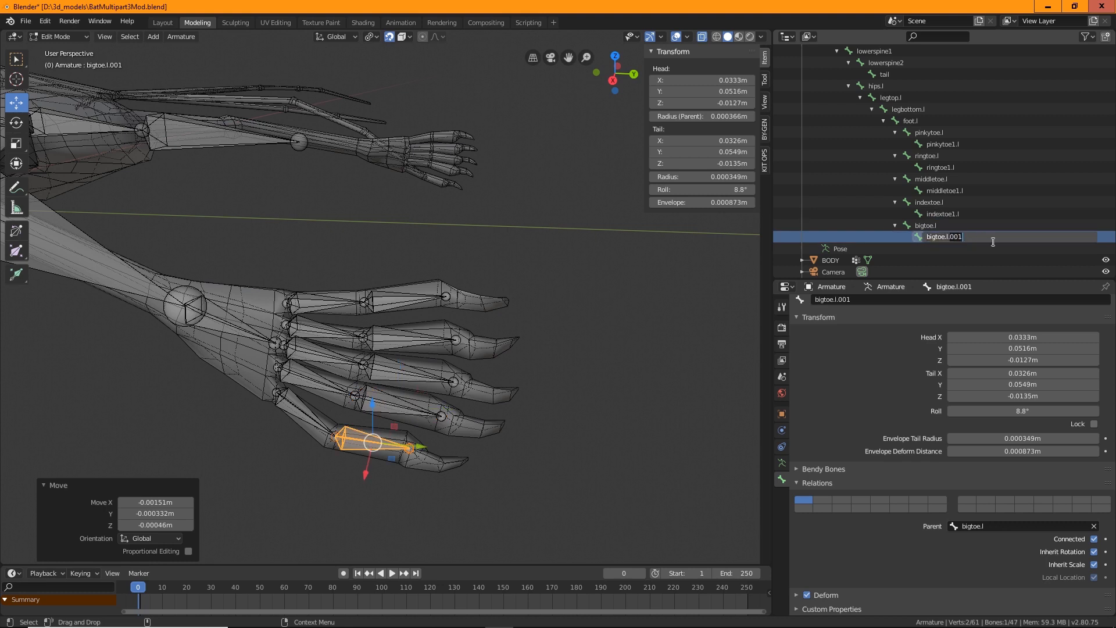
{"action": "key", "text": "BackSpace"}
{"action": "key", "text": "BackSpace"}
{"action": "key", "text": "Return"}
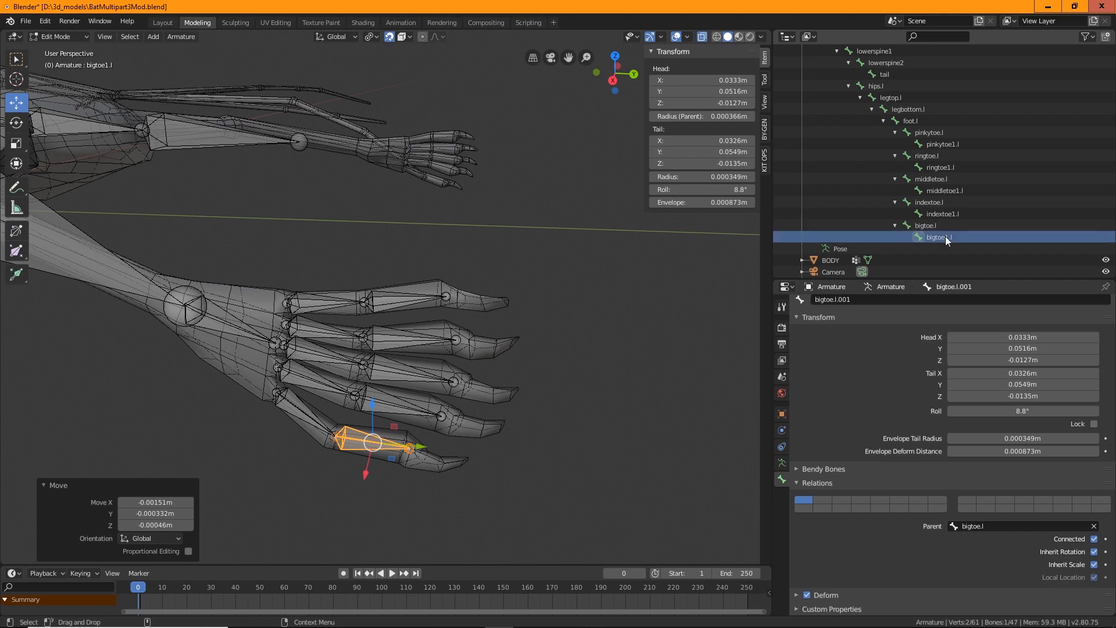
Select all left-side wing, hip, leg and toe bones and Symmetrize them to create the matching right-side bones
{"action": "left_click", "coordinate": [620, 386]}
{"action": "scroll", "coordinate": [643, 355], "scroll_direction": "down", "scroll_amount": 4}
{"action": "scroll", "coordinate": [617, 369], "scroll_direction": "down", "scroll_amount": 3}
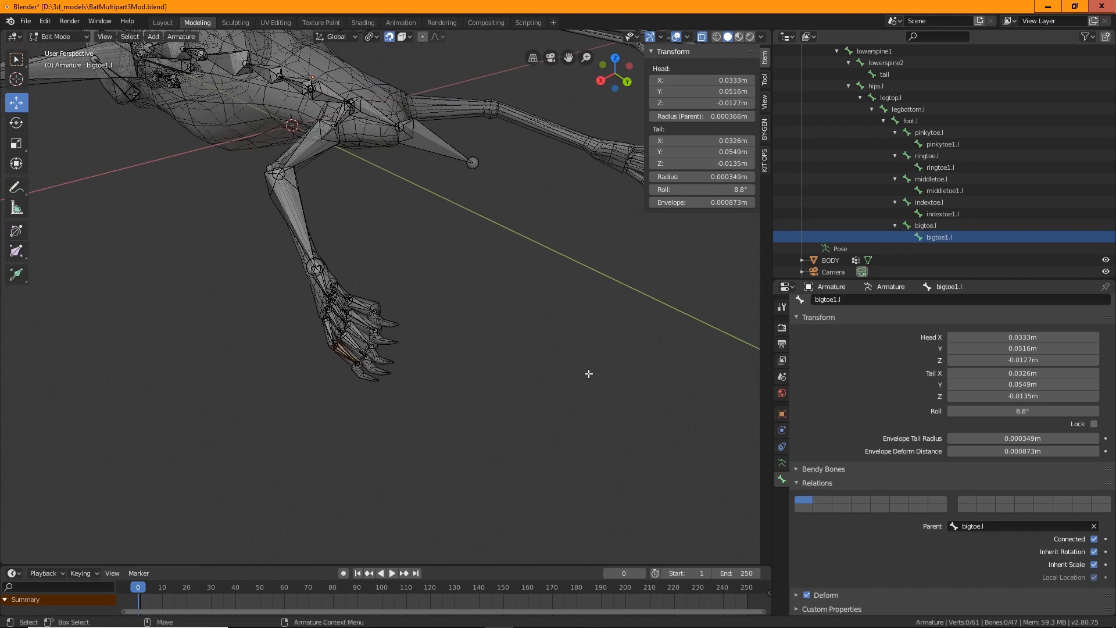
{"action": "middle_click_drag", "start_coordinate": [591, 374], "coordinate": [400, 356]}
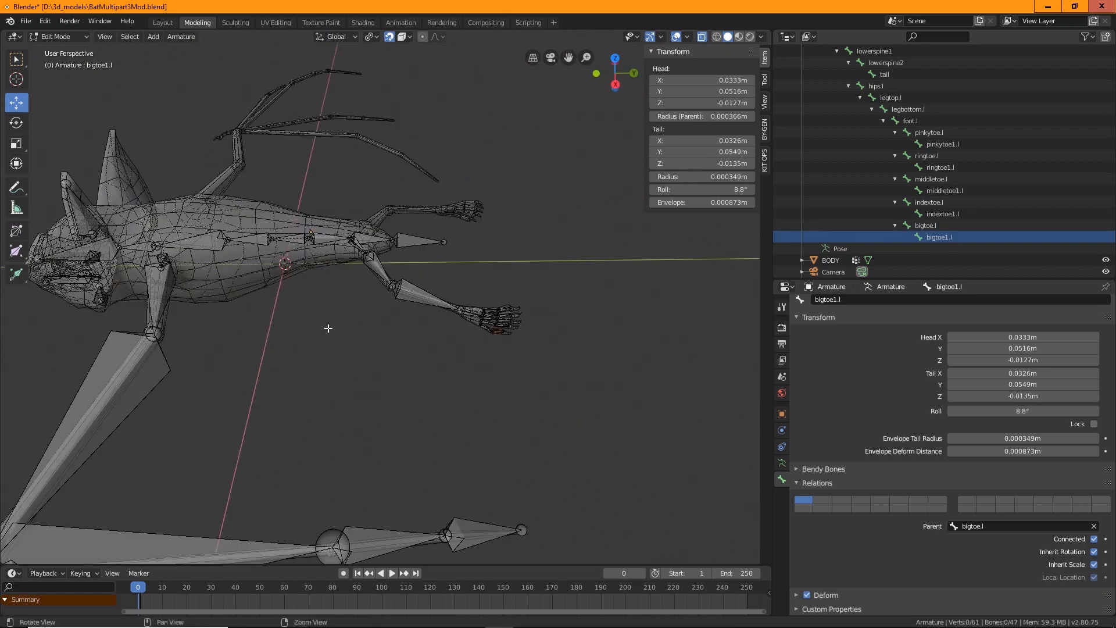
{"action": "middle_click_drag", "start_coordinate": [375, 312], "coordinate": [521, 285]}
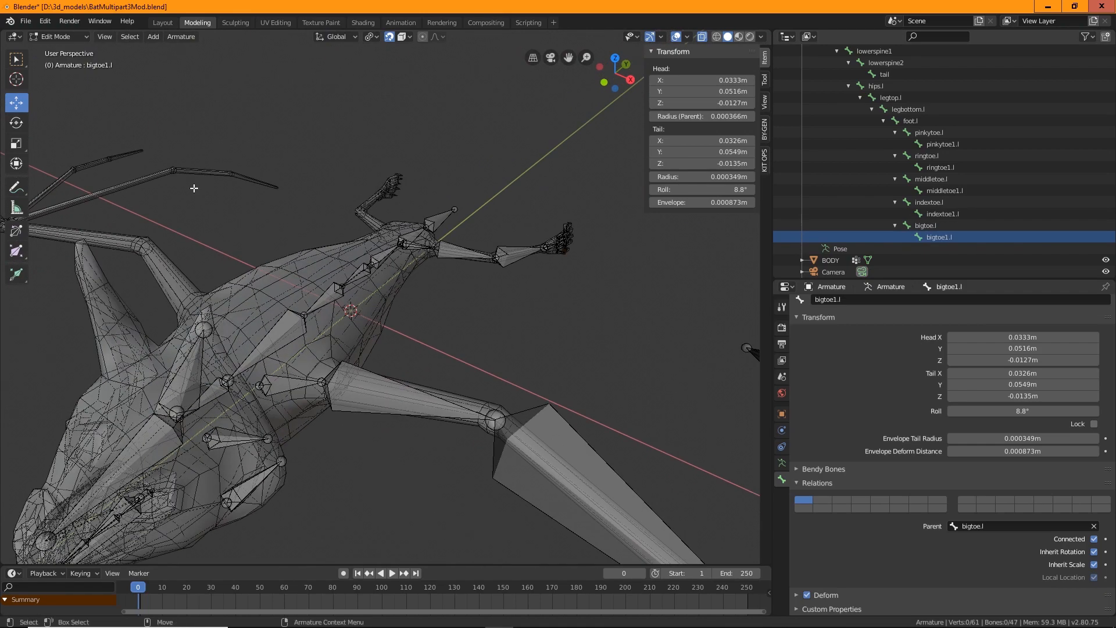
{"action": "left_click", "coordinate": [22, 65]}
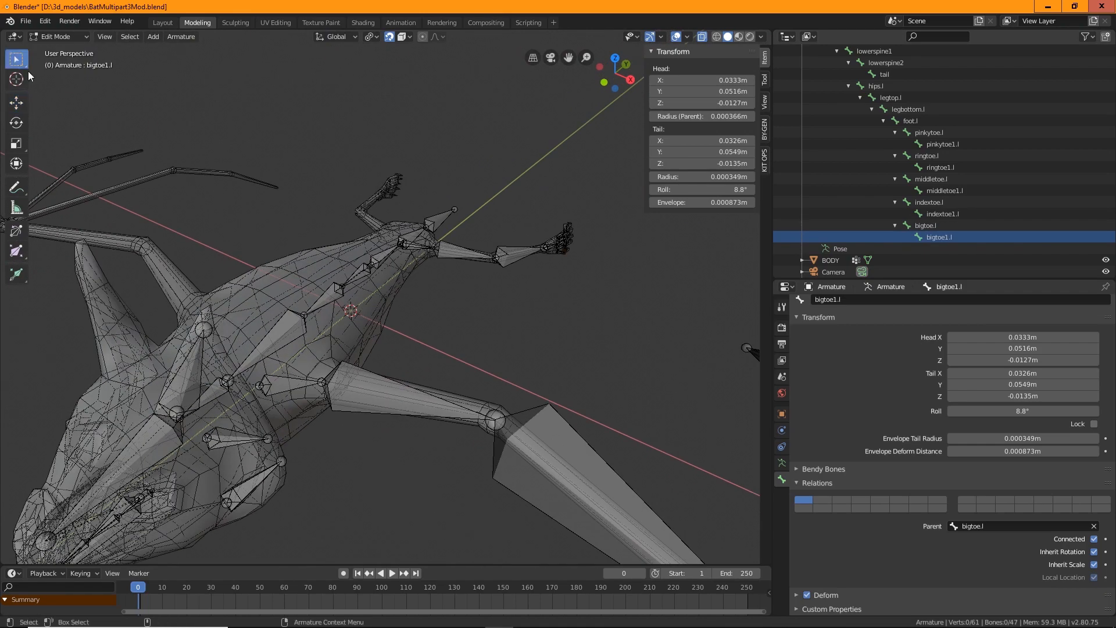
{"action": "left_click", "coordinate": [362, 272]}
{"action": "scroll", "coordinate": [372, 279], "scroll_direction": "down", "scroll_amount": 4}
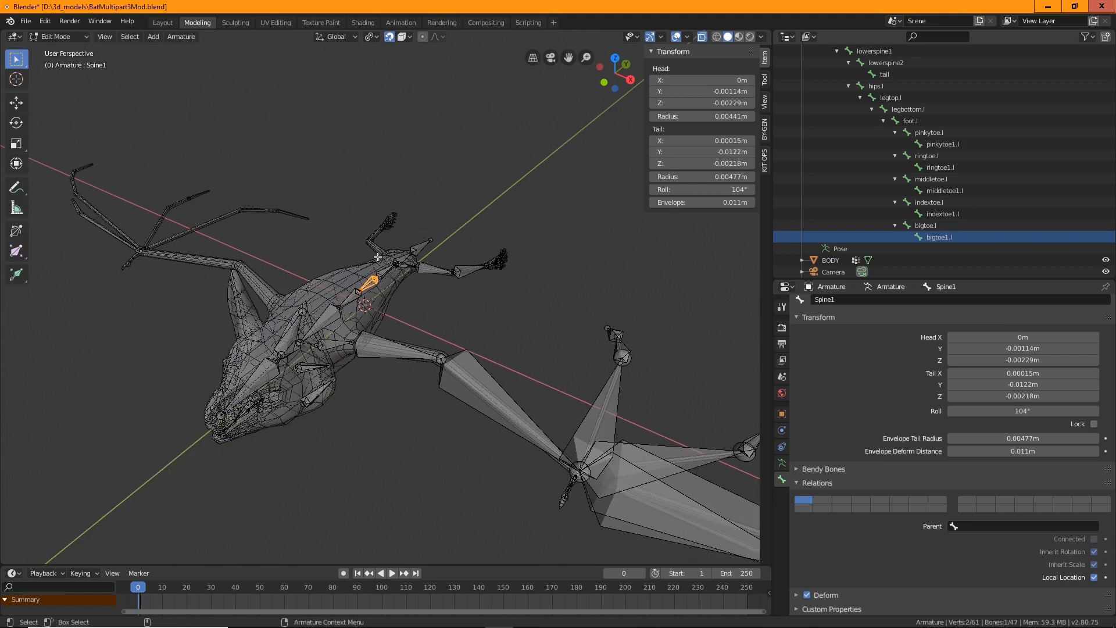
{"action": "middle_click_drag", "start_coordinate": [484, 309], "coordinate": [478, 404]}
{"action": "scroll", "coordinate": [538, 307], "scroll_direction": "down", "scroll_amount": 2}
{"action": "middle_click_drag", "start_coordinate": [617, 255], "coordinate": [435, 203]}
{"action": "left_click_drag", "start_coordinate": [320, 155], "coordinate": [678, 392]}
{"action": "scroll", "coordinate": [379, 339], "scroll_direction": "up", "scroll_amount": 3}
{"action": "left_click", "coordinate": [251, 369], "text": "shift"}
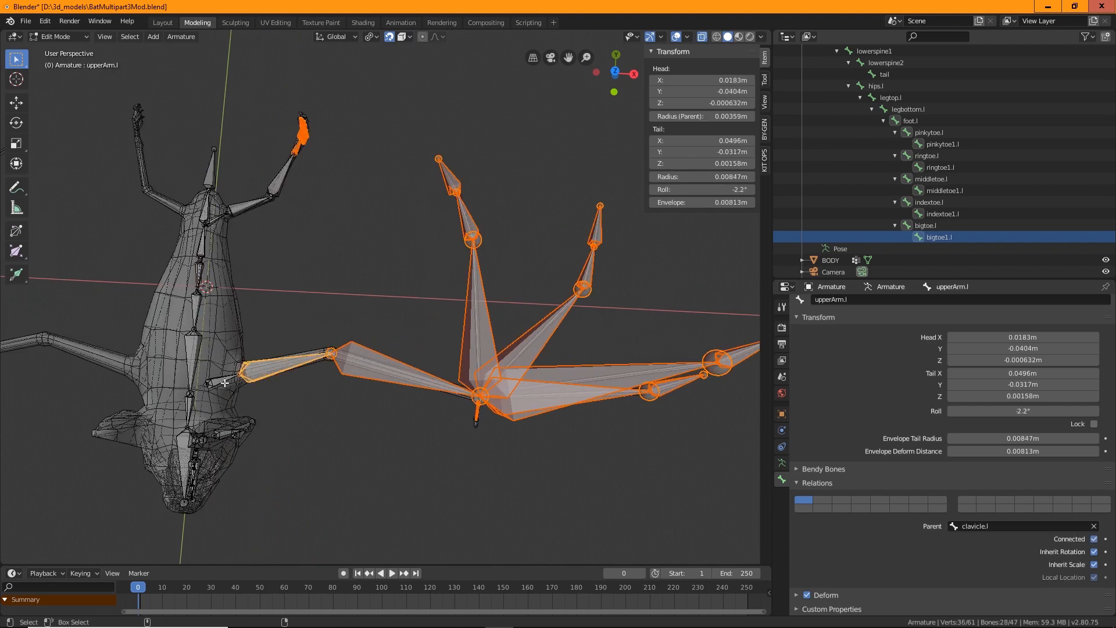
{"action": "left_click", "coordinate": [226, 381], "text": "shift"}
{"action": "left_click", "coordinate": [251, 212], "text": "shift"}
{"action": "left_click", "coordinate": [272, 186], "text": "shift"}
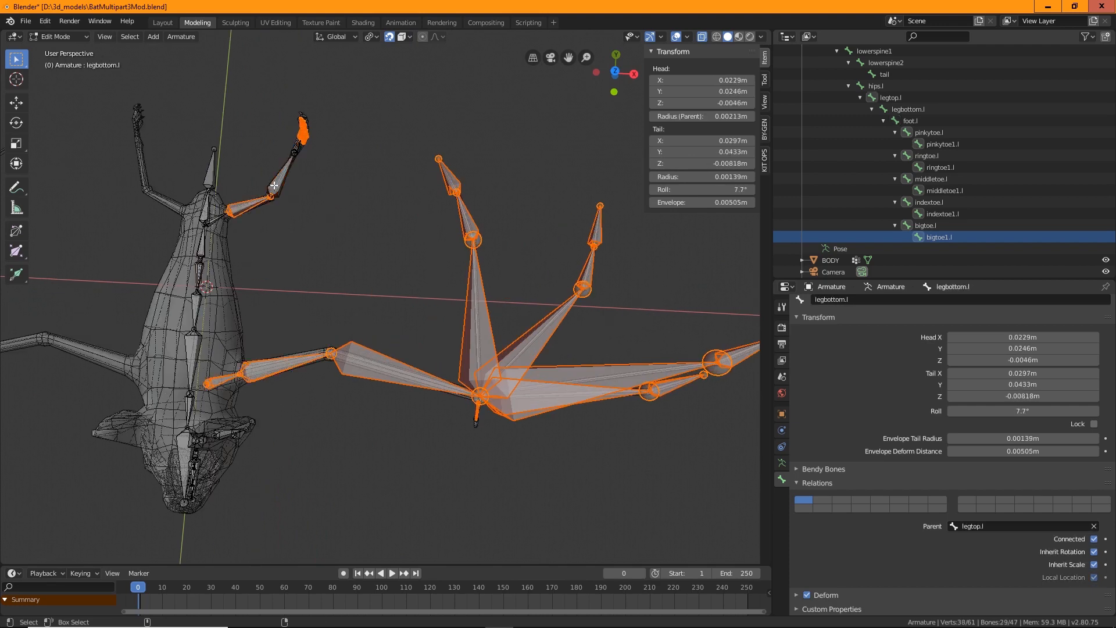
{"action": "left_click", "coordinate": [274, 184], "text": "shift"}
{"action": "left_click", "coordinate": [218, 218], "text": "shift"}
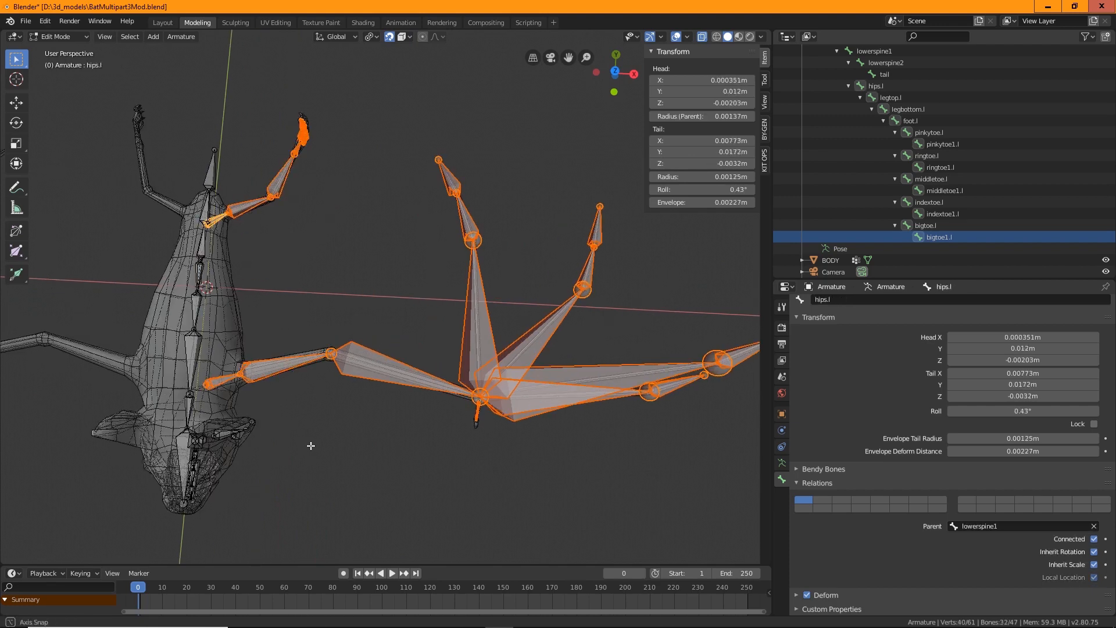
{"action": "middle_click_drag", "start_coordinate": [309, 449], "coordinate": [404, 329]}
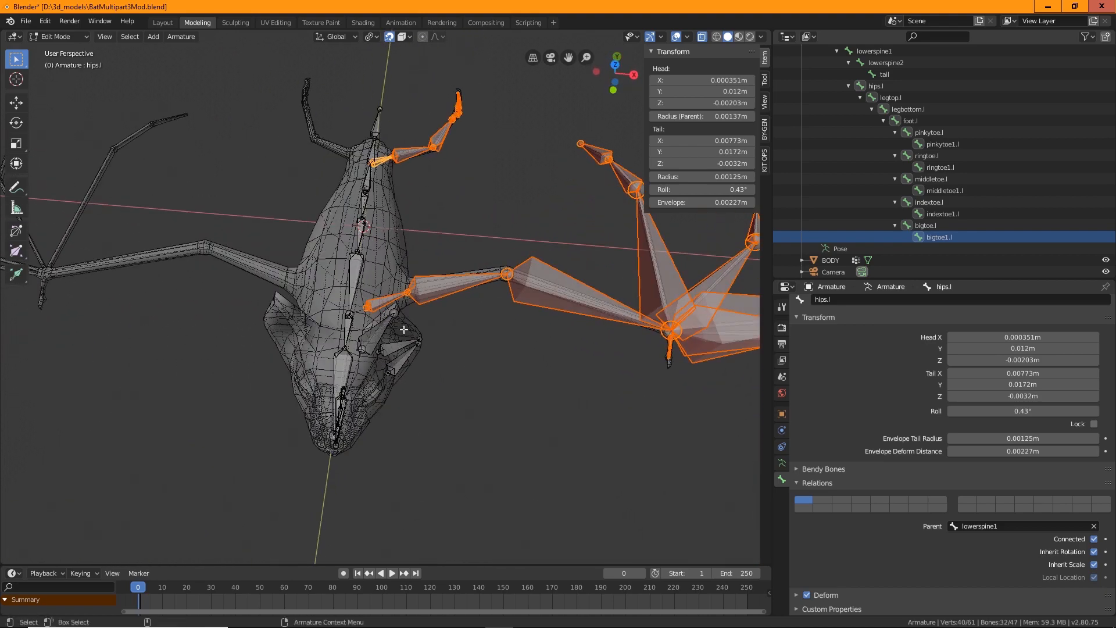
{"action": "left_click", "coordinate": [173, 37]}
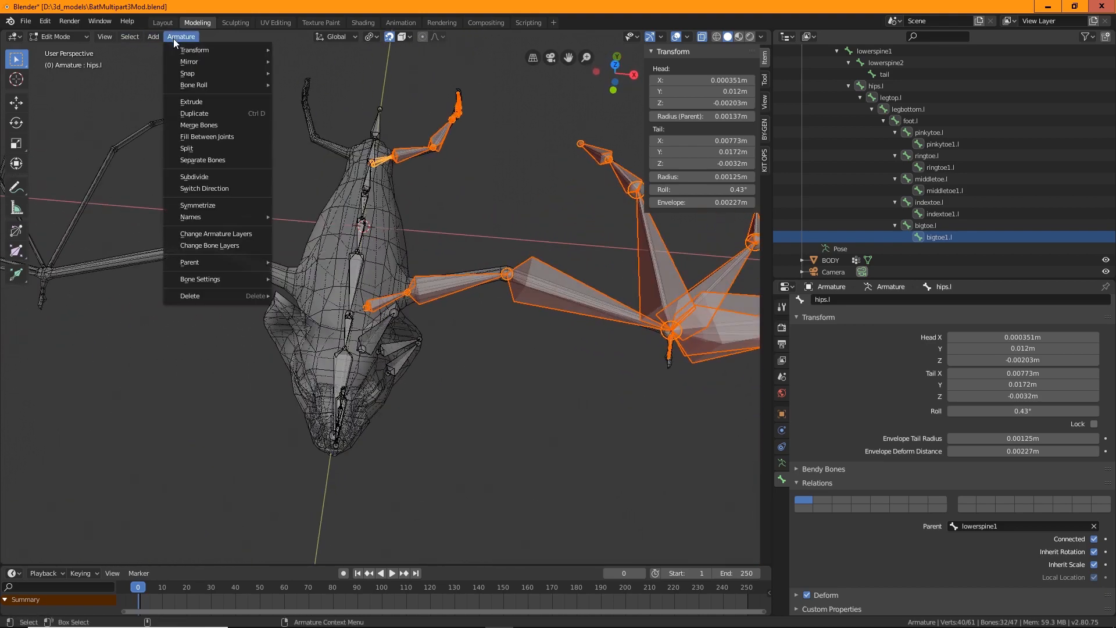
{"action": "left_click", "coordinate": [198, 205]}
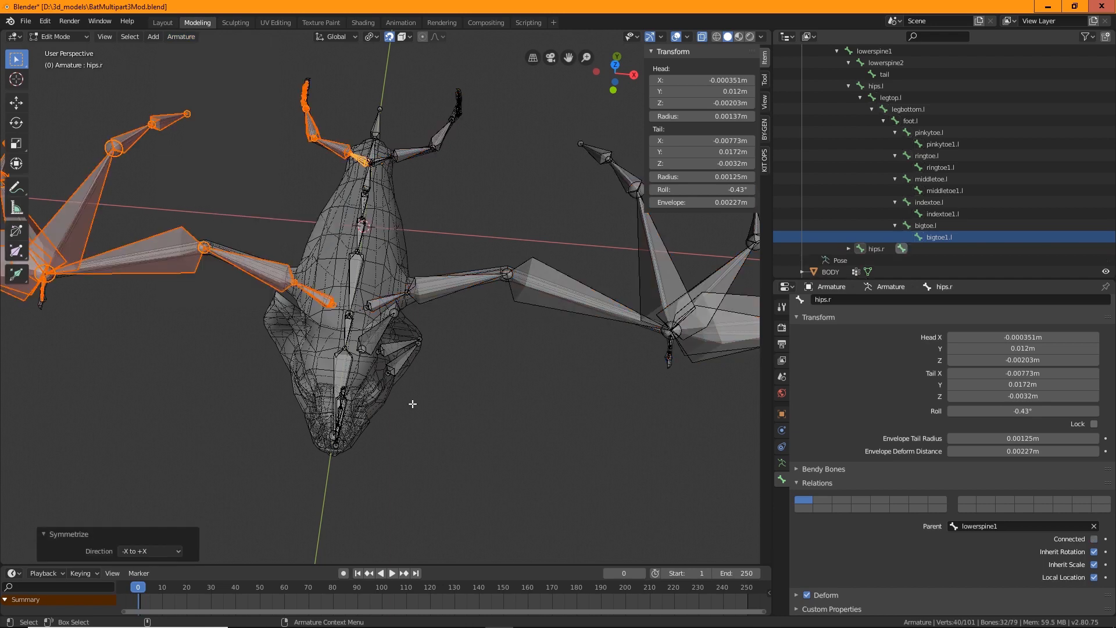
Examine the mirrored right-side bones in the armature hierarchy, from hips.r down to the toes and upperArm.r
{"action": "left_click", "coordinate": [242, 416]}
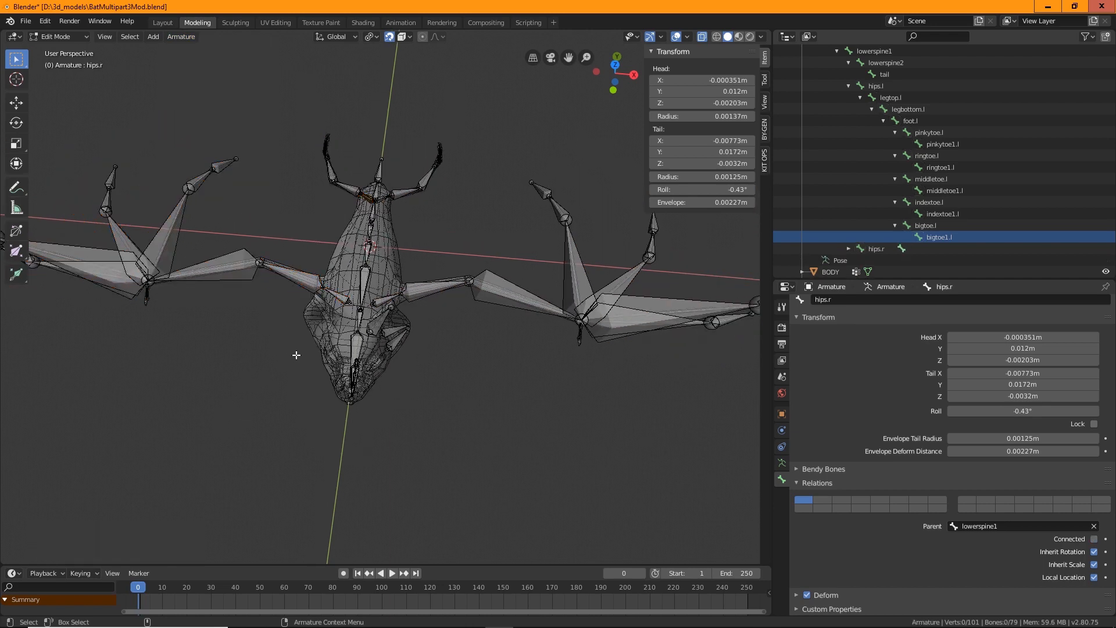
{"action": "middle_click_drag", "start_coordinate": [241, 415], "coordinate": [444, 268]}
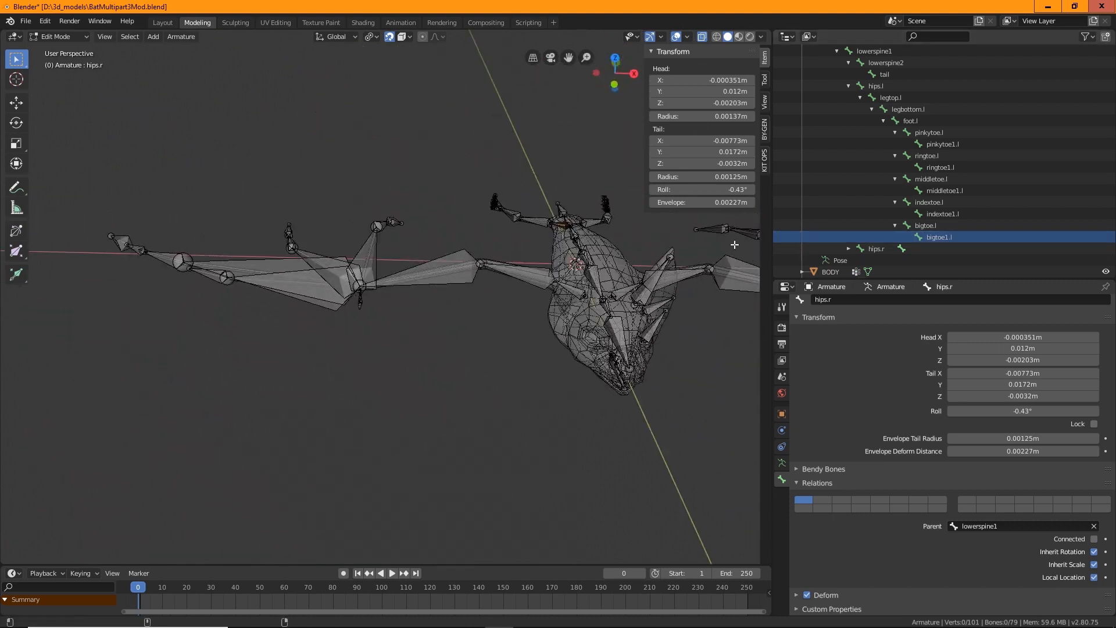
{"action": "left_click", "coordinate": [848, 248]}
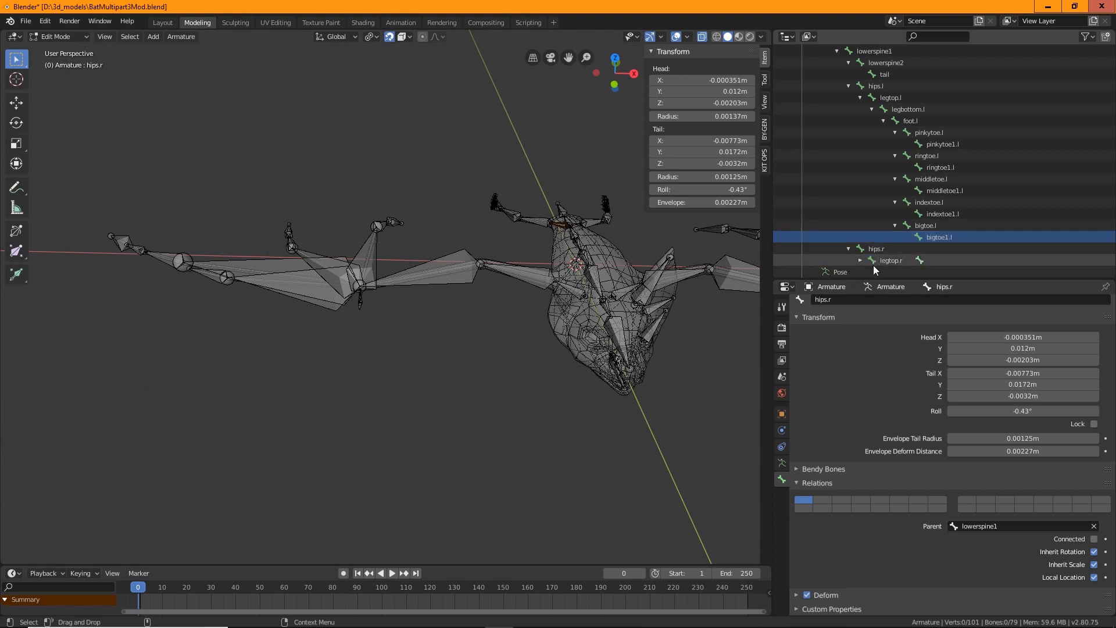
{"action": "scroll", "coordinate": [927, 236], "scroll_direction": "down", "scroll_amount": 3}
{"action": "left_click", "coordinate": [871, 202]}
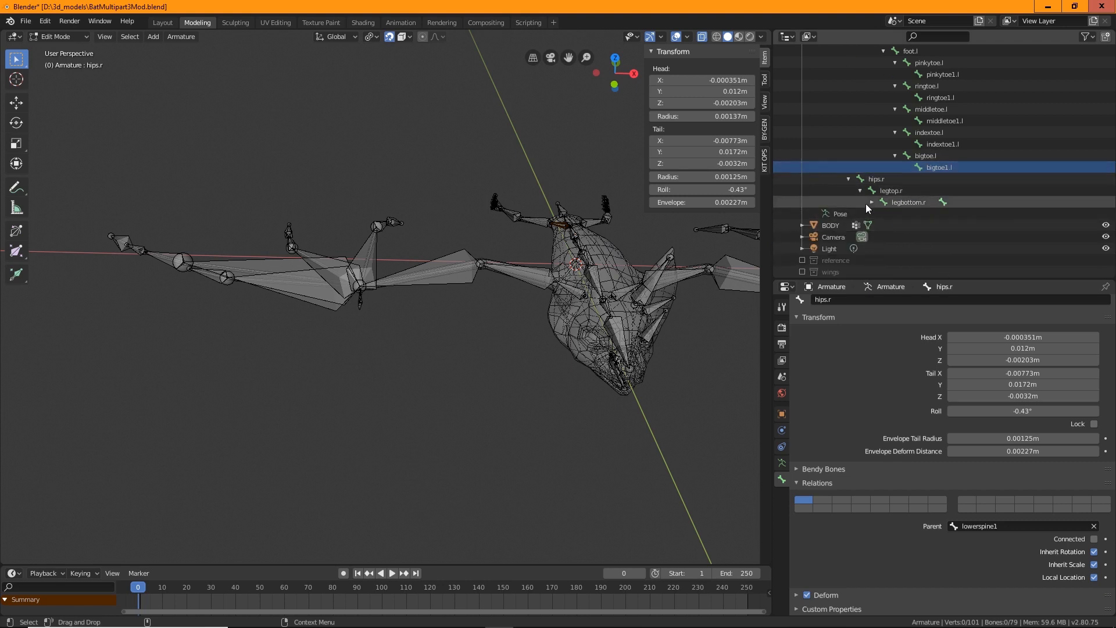
{"action": "left_click", "coordinate": [884, 213]}
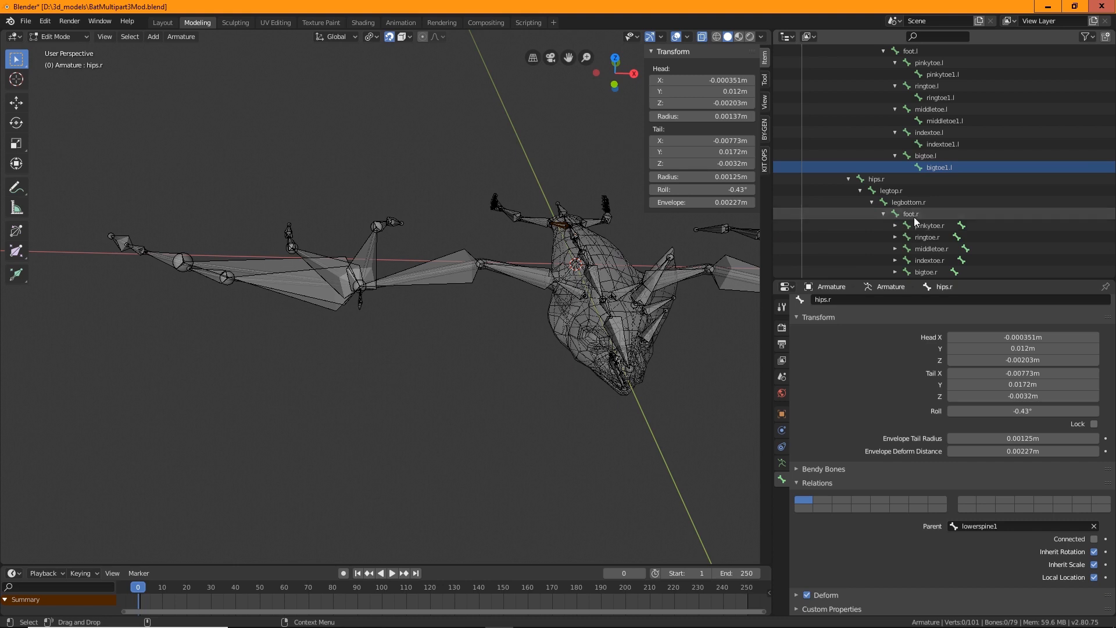
{"action": "scroll", "coordinate": [890, 186], "scroll_direction": "up", "scroll_amount": 5}
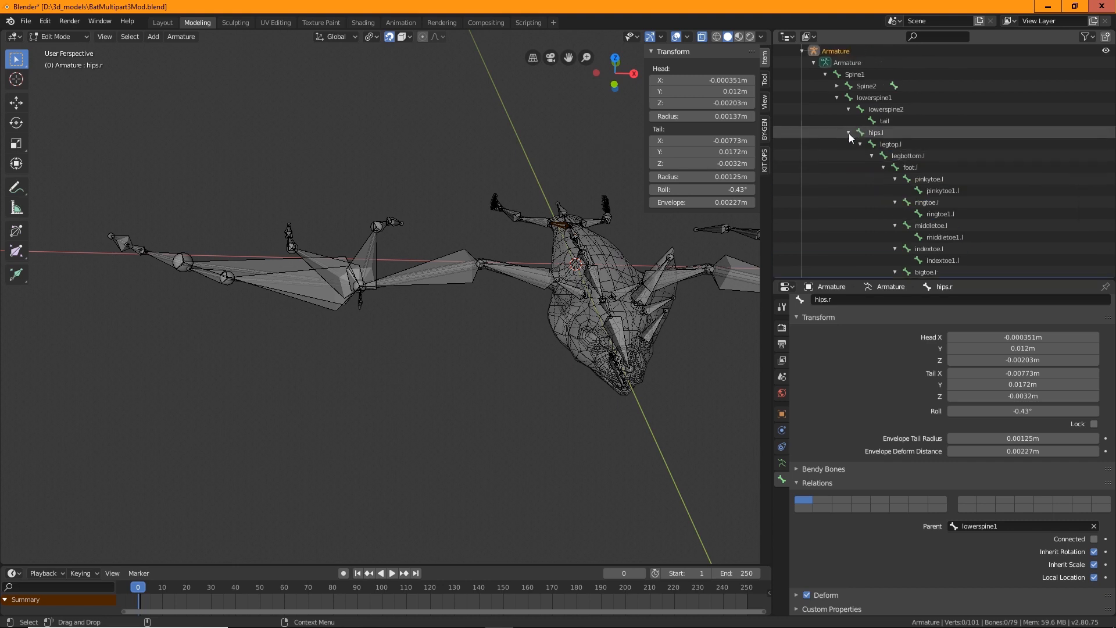
{"action": "left_click", "coordinate": [848, 133]}
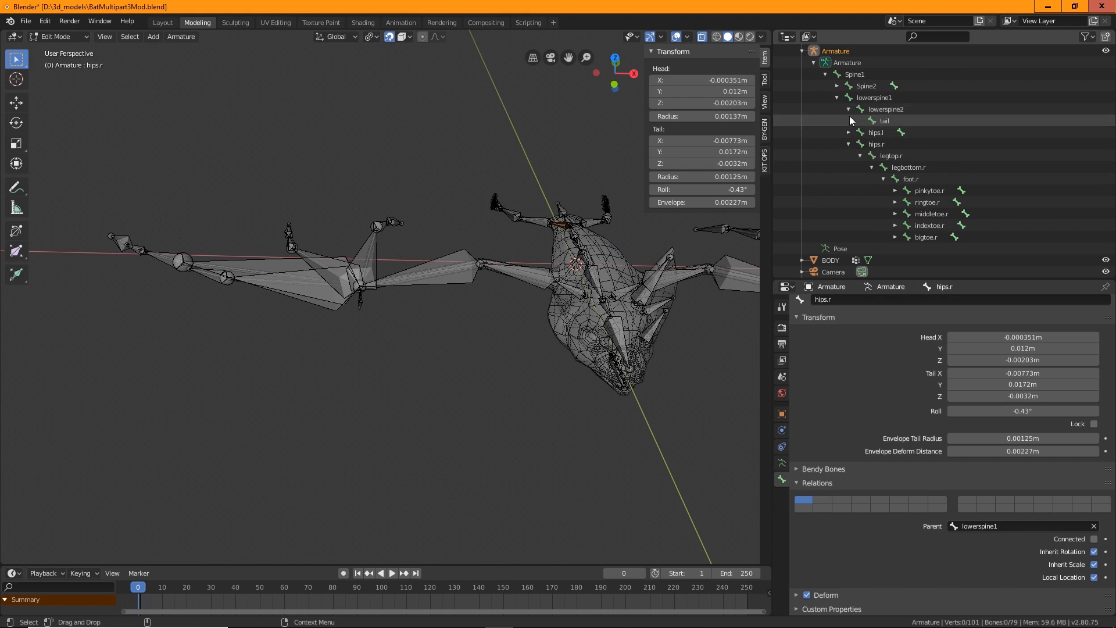
{"action": "left_click", "coordinate": [838, 86]}
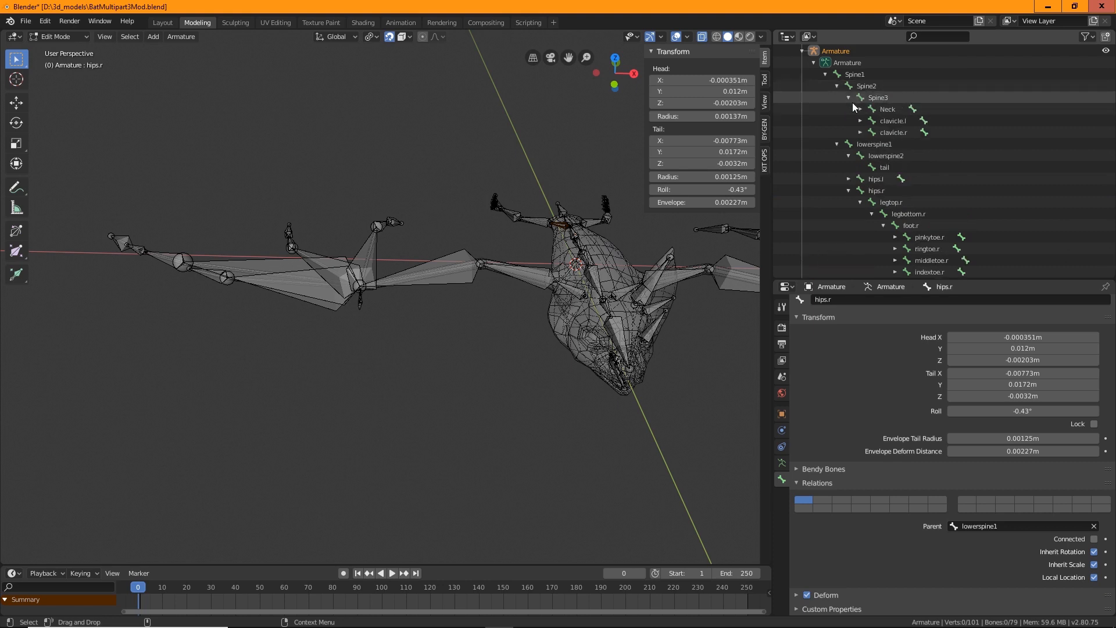
{"action": "left_click", "coordinate": [860, 132]}
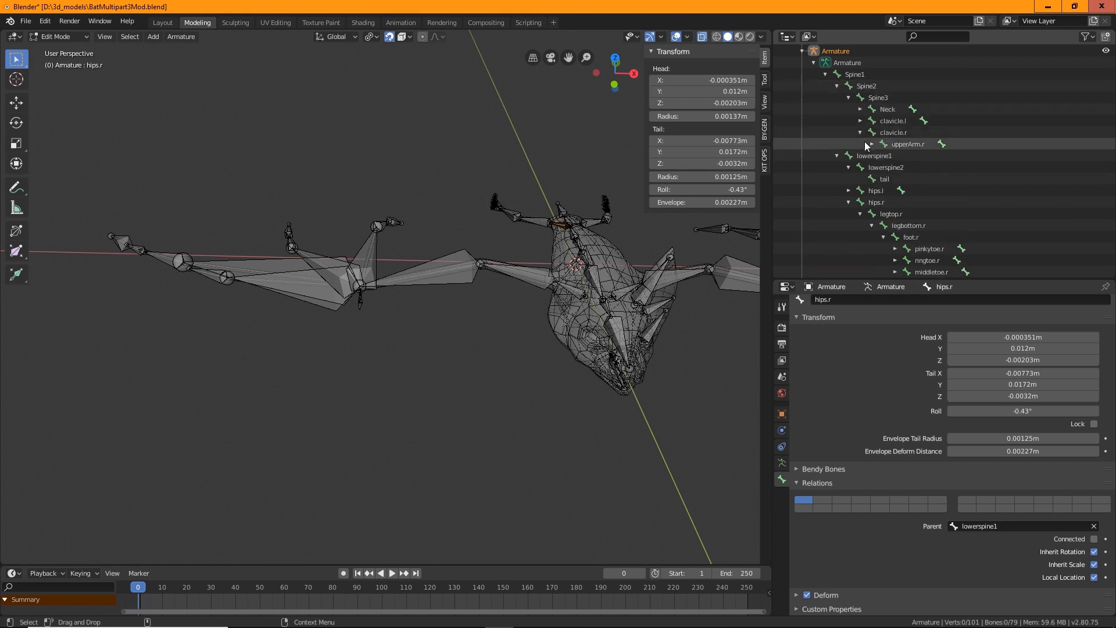
{"action": "left_click", "coordinate": [872, 144]}
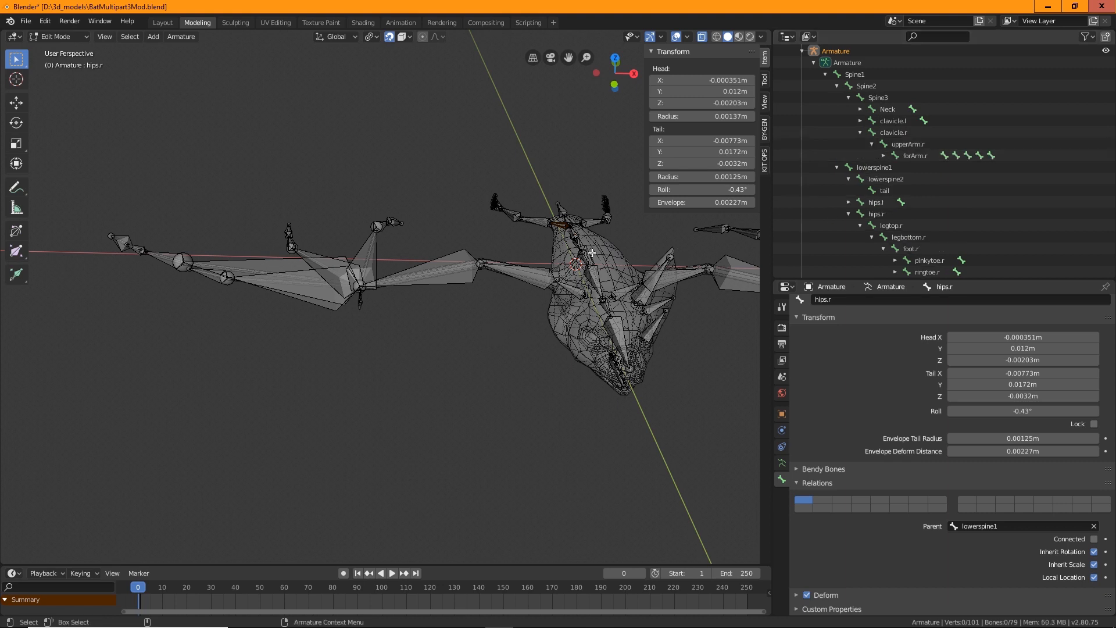
{"action": "left_click", "coordinate": [908, 146]}
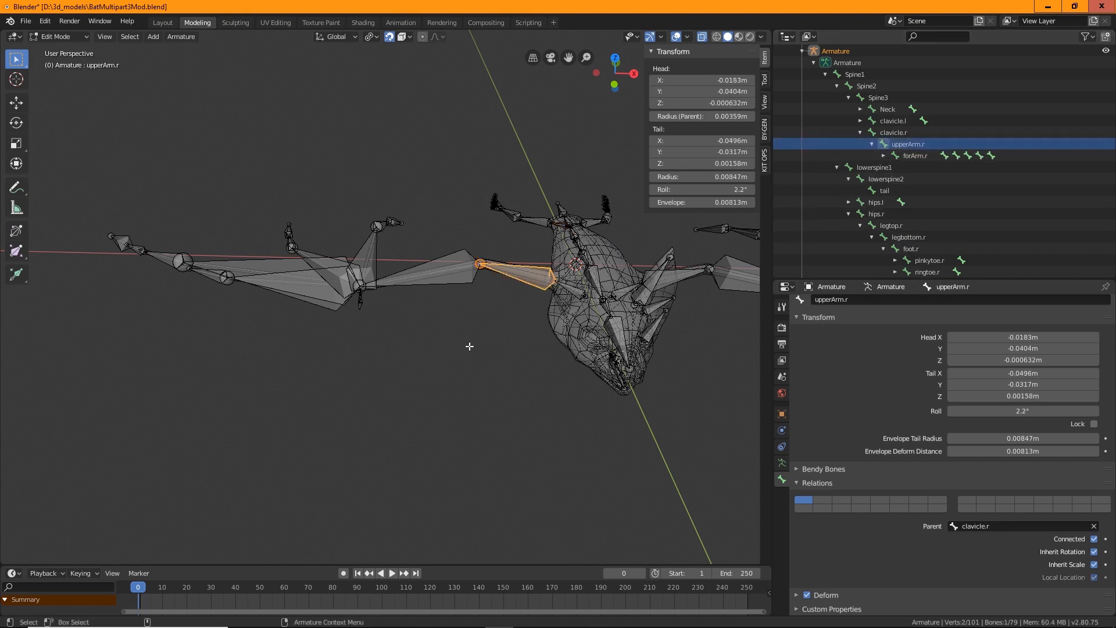
Select all bones with Spine1 as the active bone and recalculate their roll to match the active bone
{"action": "left_click", "coordinate": [391, 158]}
{"action": "scroll", "coordinate": [430, 166], "scroll_direction": "down", "scroll_amount": 3}
{"action": "middle_click_drag", "start_coordinate": [479, 230], "coordinate": [408, 186]}
{"action": "scroll", "coordinate": [407, 160], "scroll_direction": "down", "scroll_amount": 4}
{"action": "left_click_drag", "start_coordinate": [463, 169], "coordinate": [245, 414]}
{"action": "scroll", "coordinate": [468, 370], "scroll_direction": "up", "scroll_amount": 8}
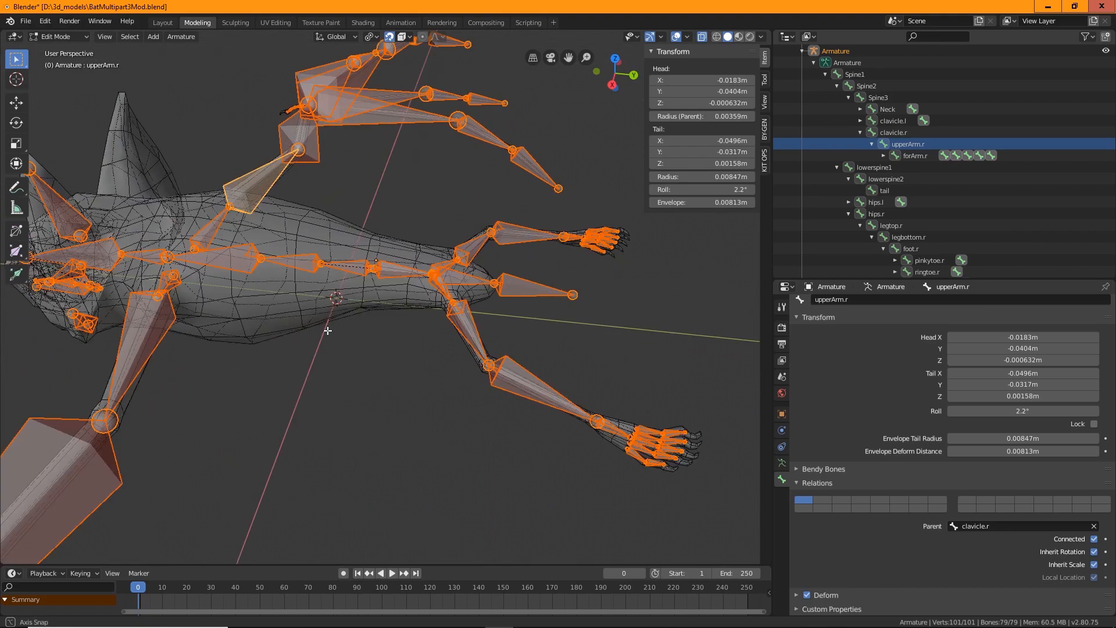
{"action": "scroll", "coordinate": [345, 321], "scroll_direction": "up", "scroll_amount": 5}
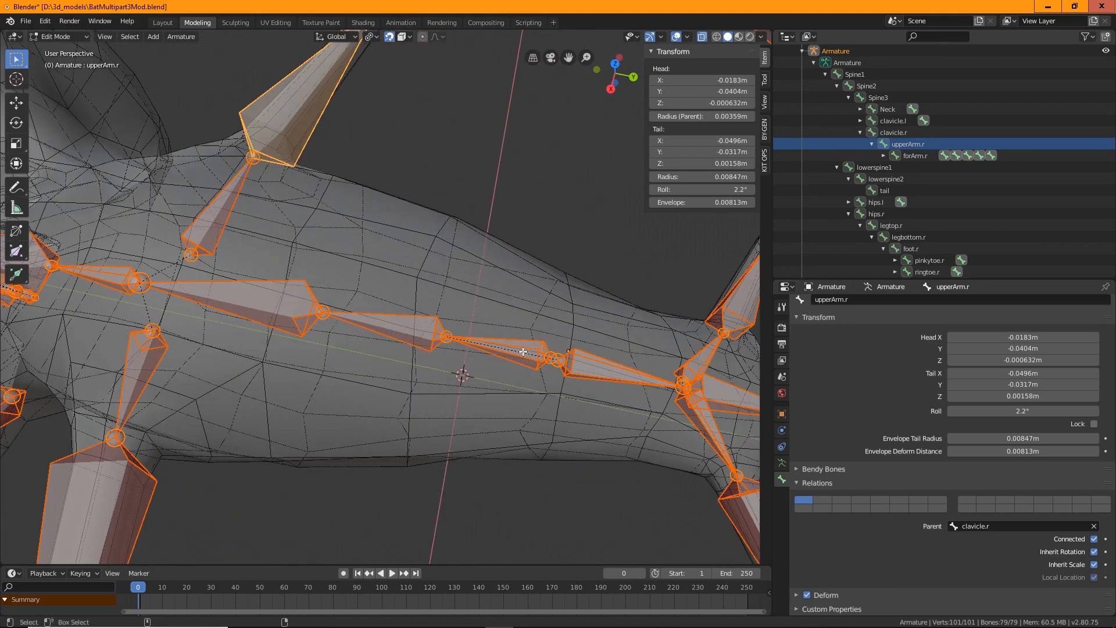
{"action": "left_click", "coordinate": [528, 345], "text": "shift"}
{"action": "left_click", "coordinate": [528, 343], "text": "shift"}
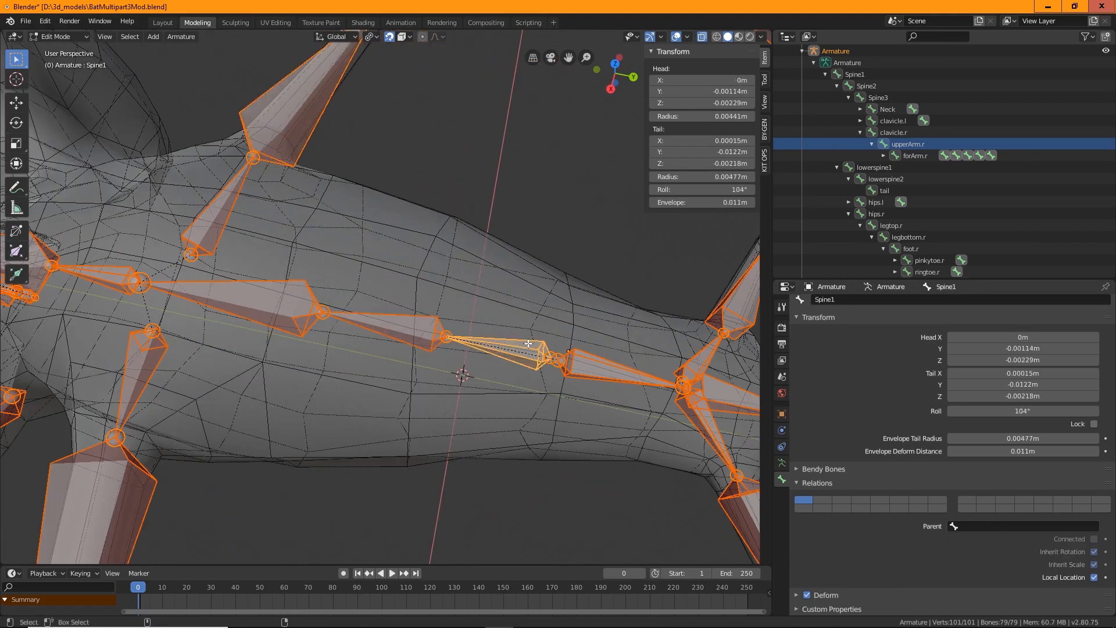
{"action": "middle_click_drag", "start_coordinate": [537, 369], "coordinate": [405, 286]}
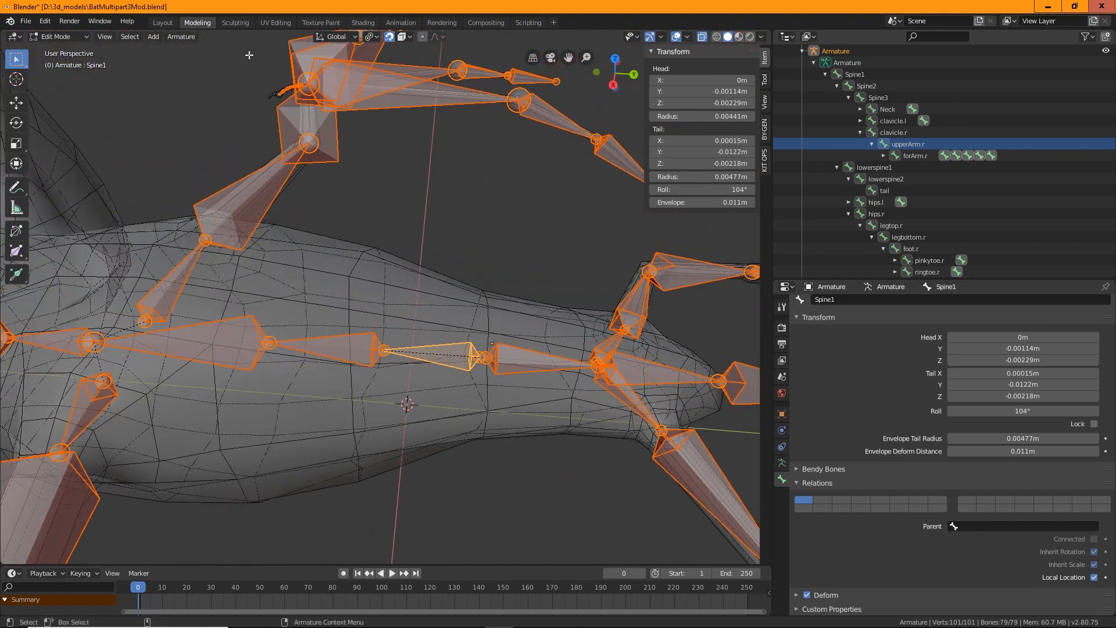
{"action": "left_click", "coordinate": [183, 38]}
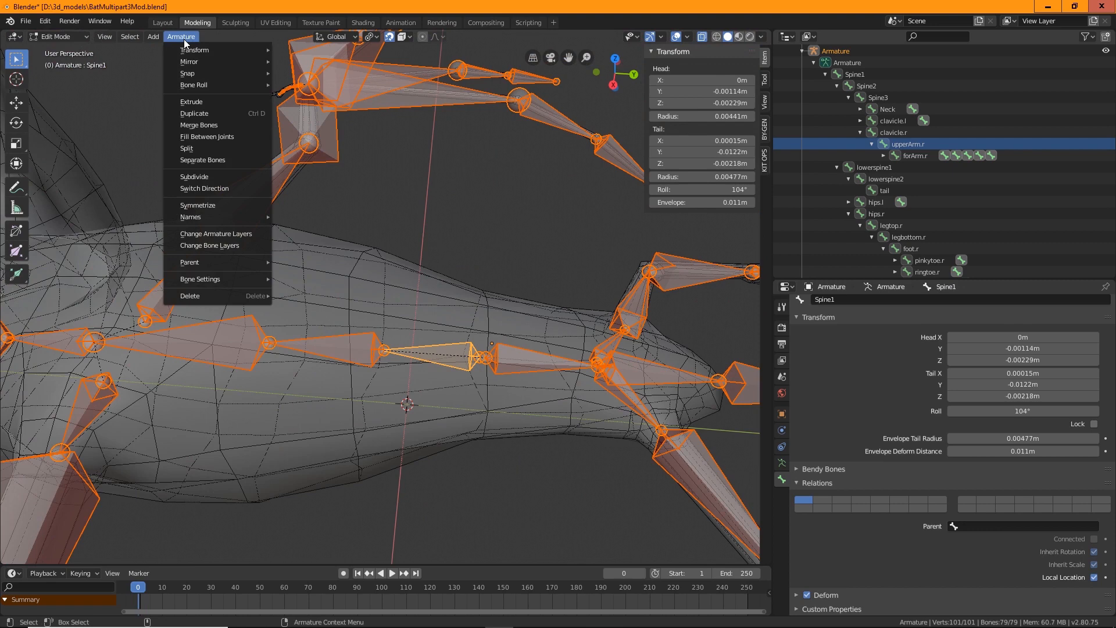
{"action": "mouse_move", "coordinate": [197, 83]}
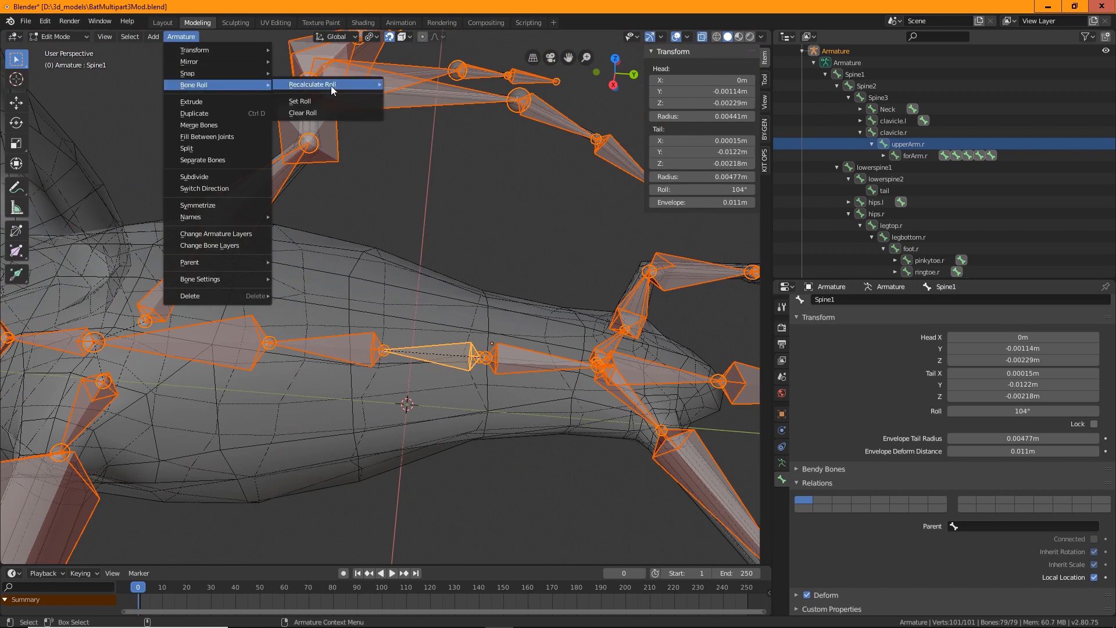
{"action": "mouse_move", "coordinate": [336, 87]}
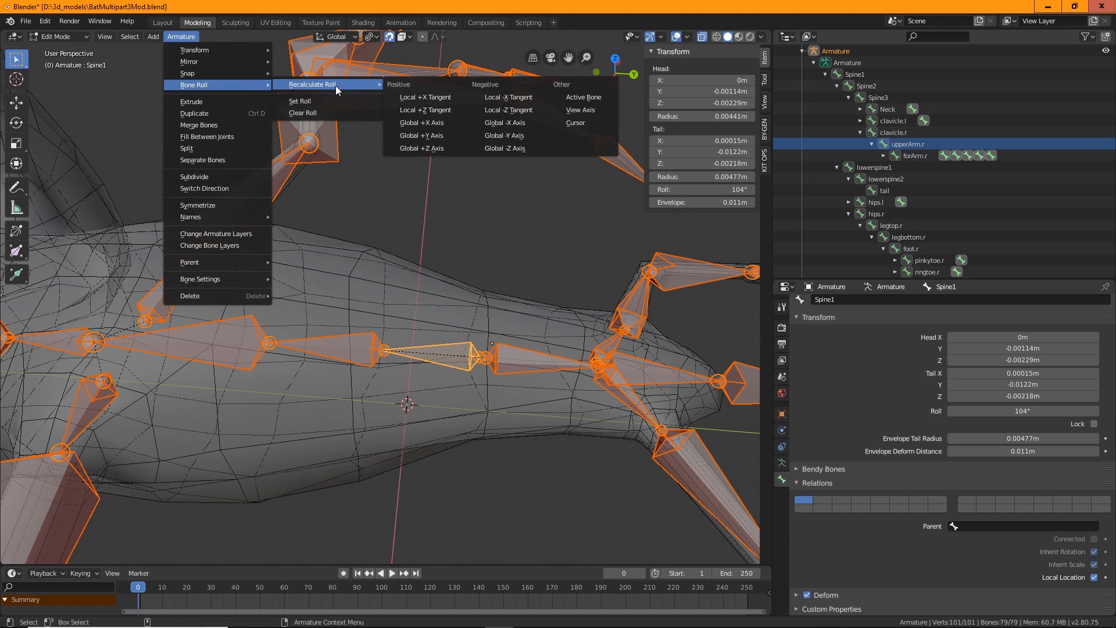
{"action": "left_click", "coordinate": [594, 99]}
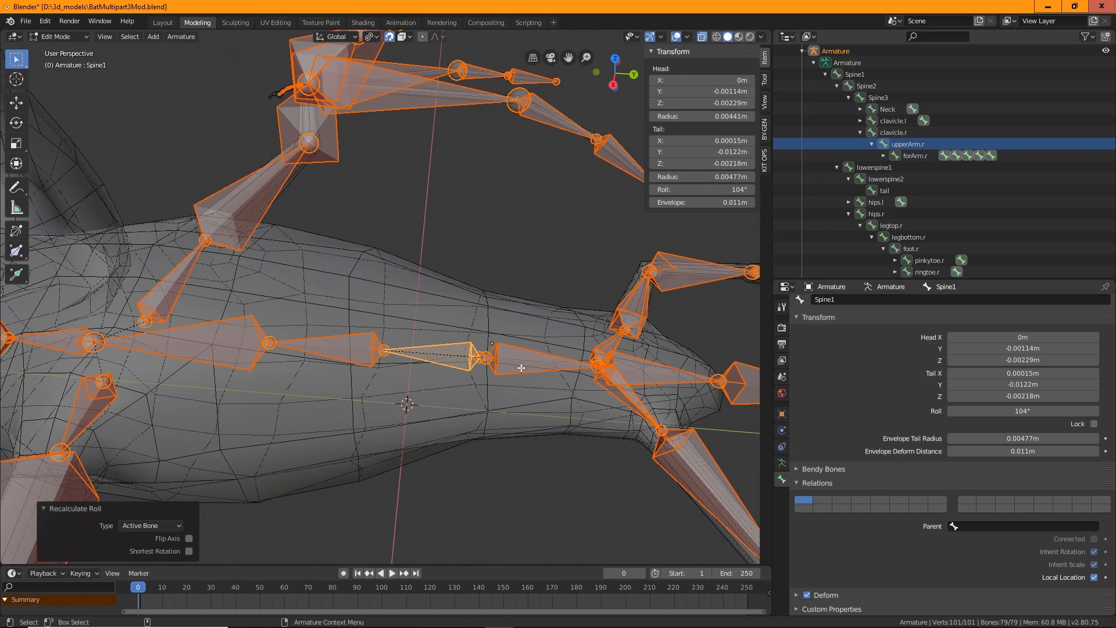
Inspect the spine and hip bones up close and apply Recalculate Roll to the active bone once more
{"action": "scroll", "coordinate": [535, 360], "scroll_direction": "up", "scroll_amount": 3}
{"action": "scroll", "coordinate": [543, 366], "scroll_direction": "down", "scroll_amount": 2}
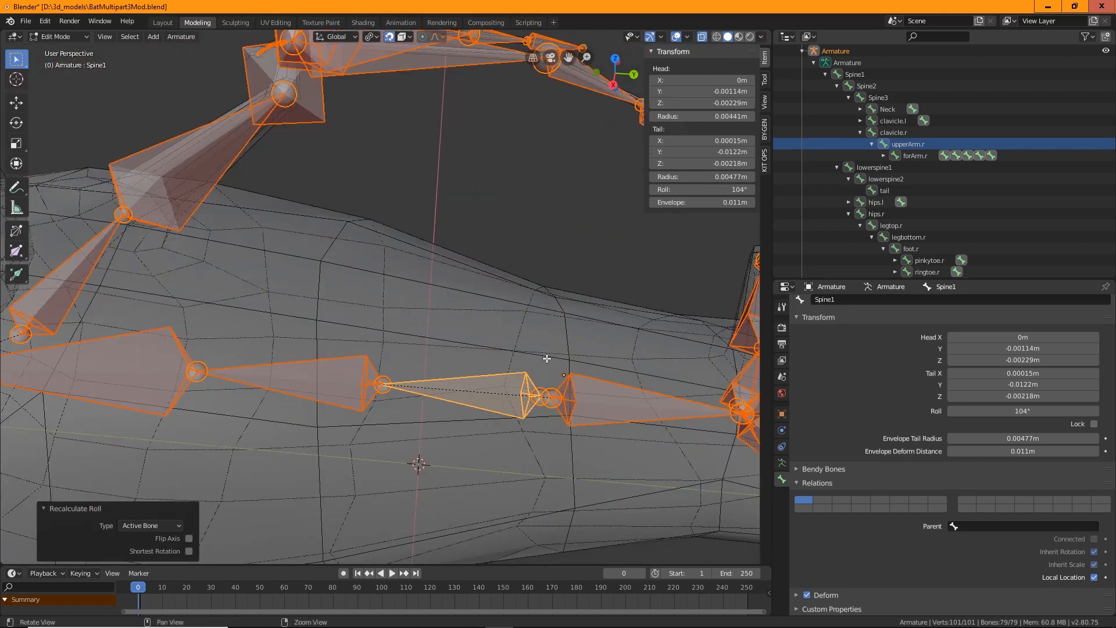
{"action": "middle_click_drag", "start_coordinate": [549, 358], "coordinate": [468, 331], "text": "shift"}
{"action": "scroll", "coordinate": [469, 331], "scroll_direction": "up", "scroll_amount": 2}
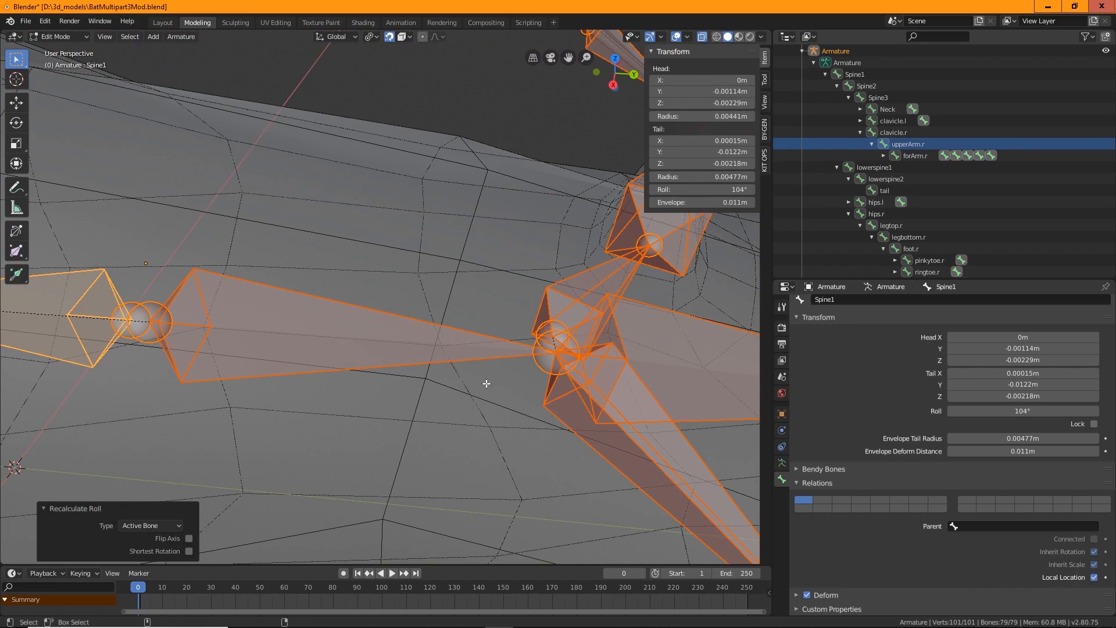
{"action": "left_click", "coordinate": [307, 342]}
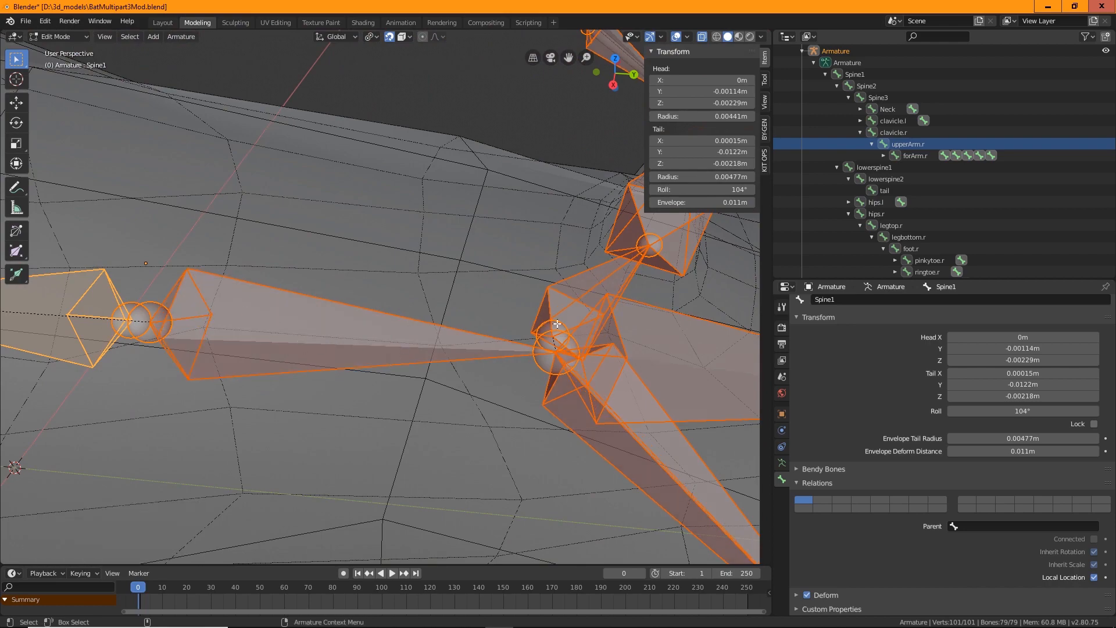
{"action": "middle_click_drag", "start_coordinate": [301, 329], "coordinate": [314, 299]}
{"action": "scroll", "coordinate": [391, 294], "scroll_direction": "down", "scroll_amount": 4}
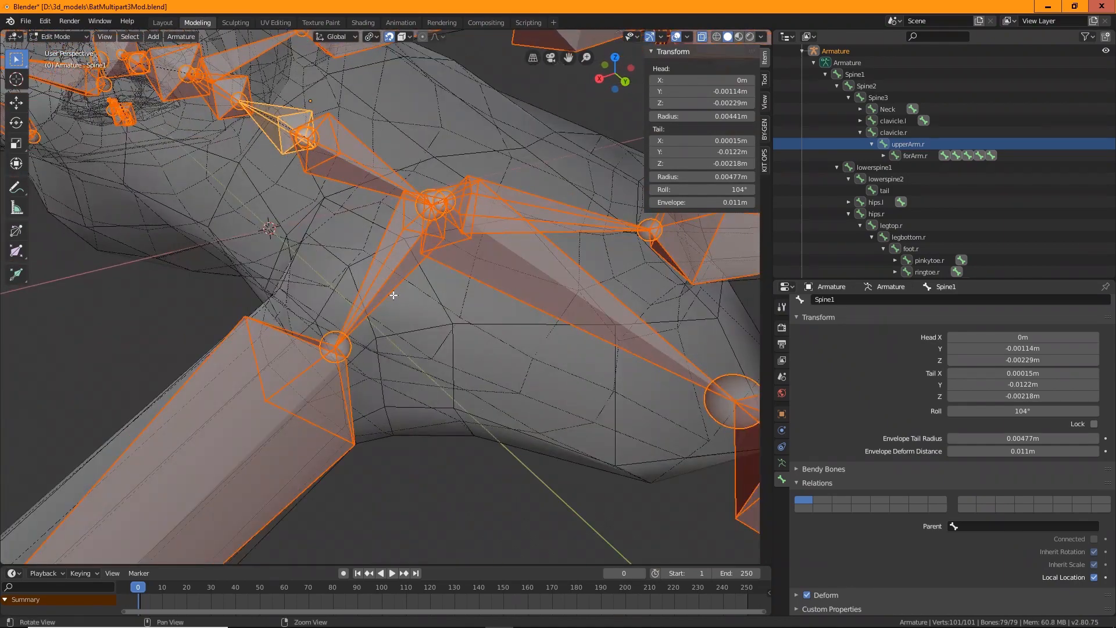
{"action": "scroll", "coordinate": [329, 214], "scroll_direction": "up", "scroll_amount": 3}
{"action": "scroll", "coordinate": [329, 215], "scroll_direction": "down", "scroll_amount": 2}
{"action": "middle_click_drag", "start_coordinate": [329, 214], "coordinate": [321, 292], "text": "shift"}
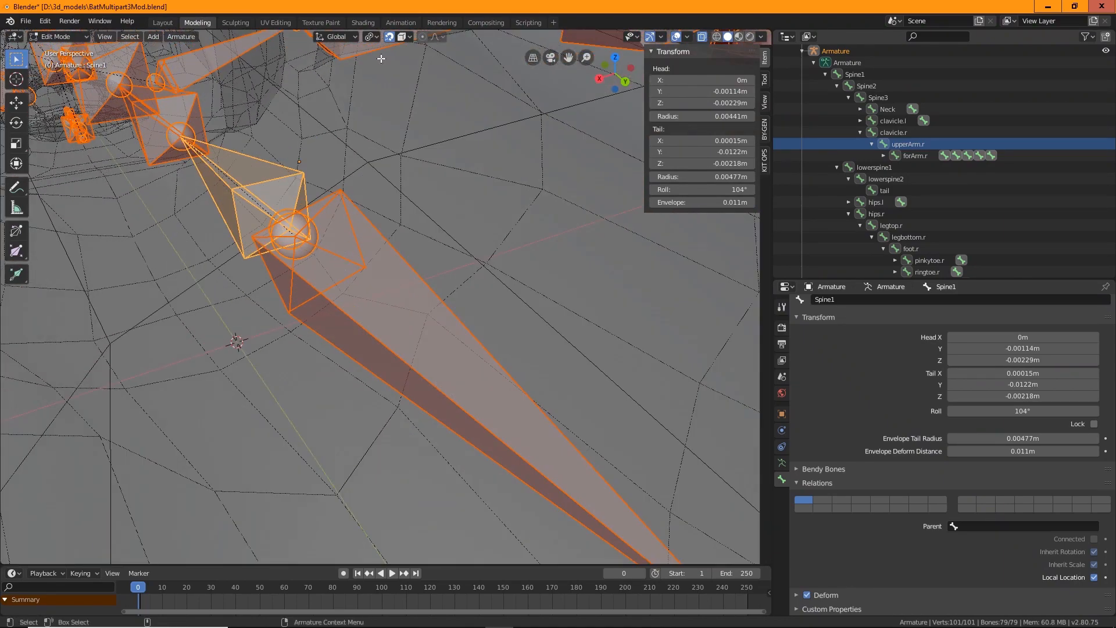
{"action": "left_click", "coordinate": [181, 36]}
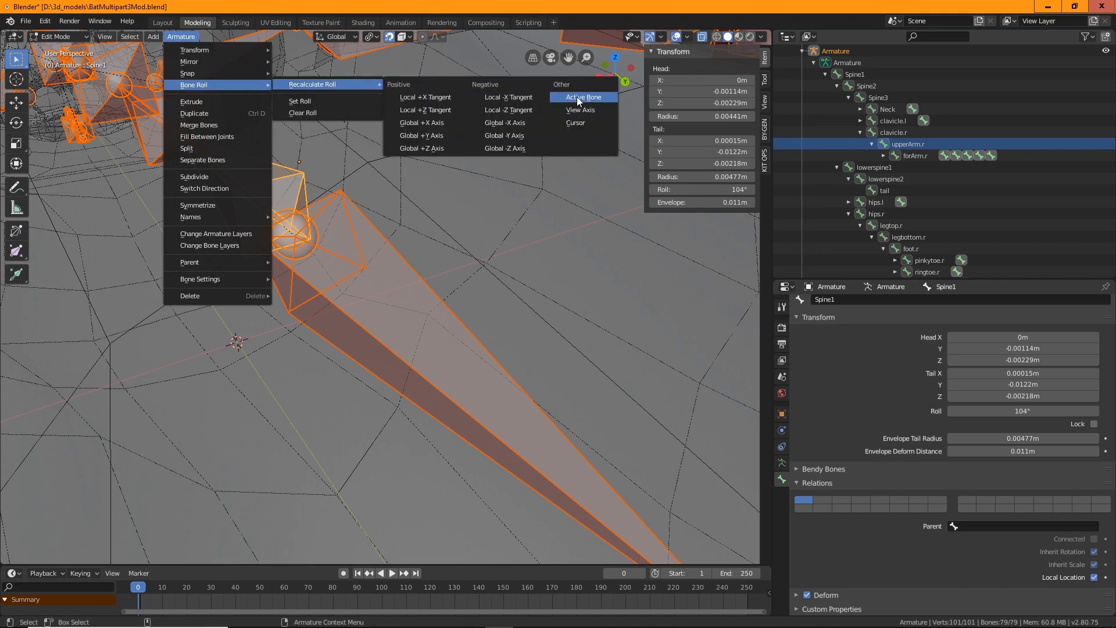
{"action": "left_click", "coordinate": [577, 97]}
Deselect all, select the left forearm bone, set the transform orientation to Local and activate the Rotate tool
{"action": "scroll", "coordinate": [354, 242], "scroll_direction": "down", "scroll_amount": 5}
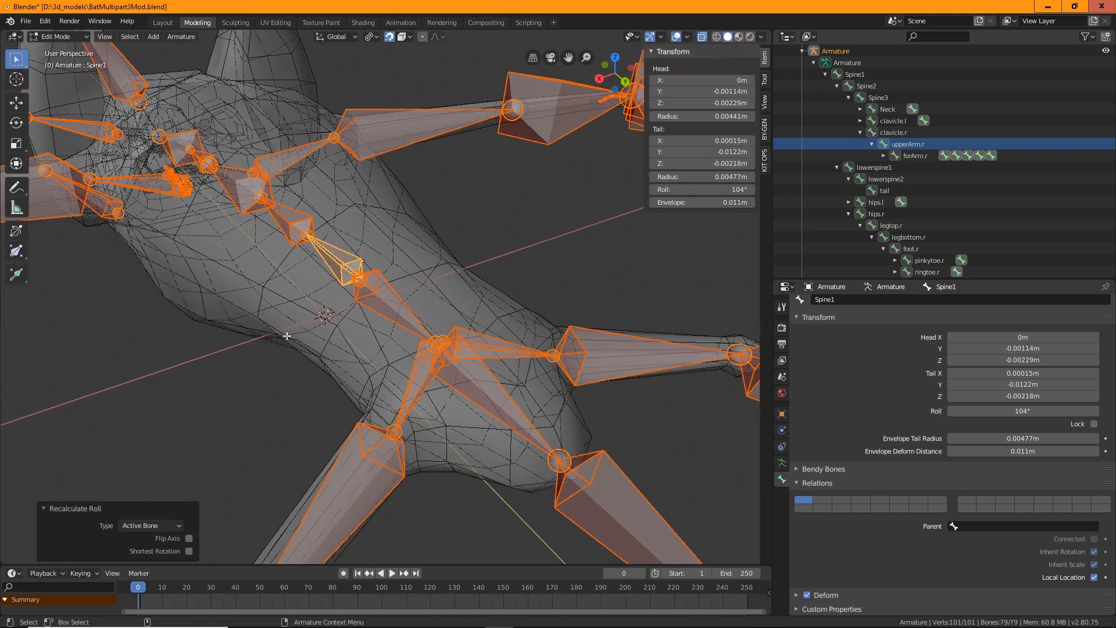
{"action": "middle_click_drag", "start_coordinate": [269, 417], "coordinate": [439, 306]}
{"action": "middle_click_drag", "start_coordinate": [477, 339], "coordinate": [446, 324]}
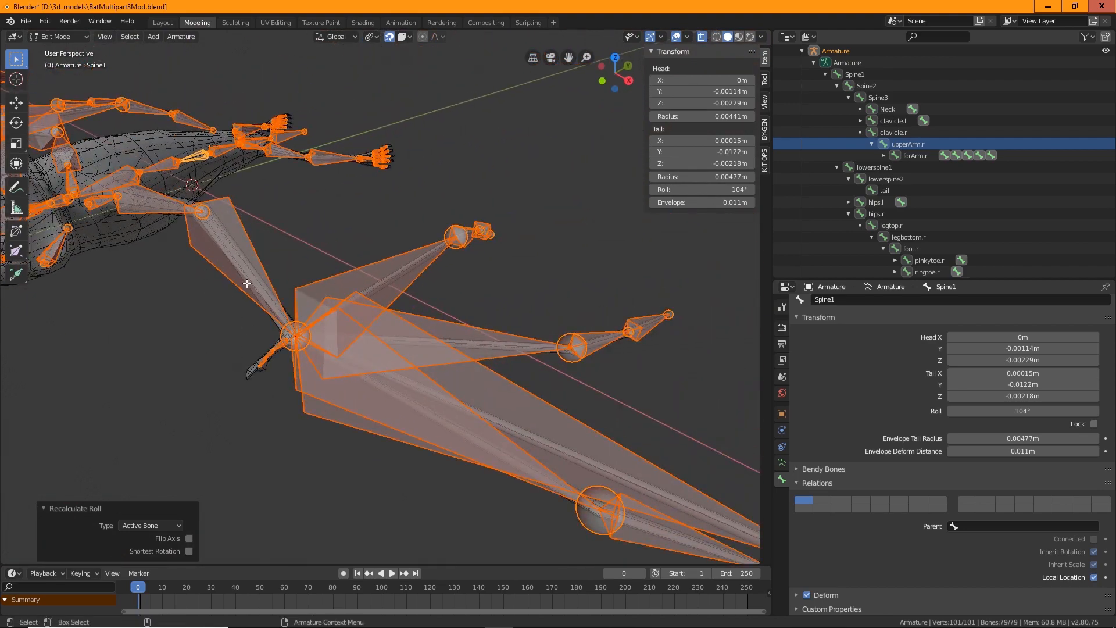
{"action": "middle_click_drag", "start_coordinate": [141, 338], "coordinate": [312, 382], "text": "shift"}
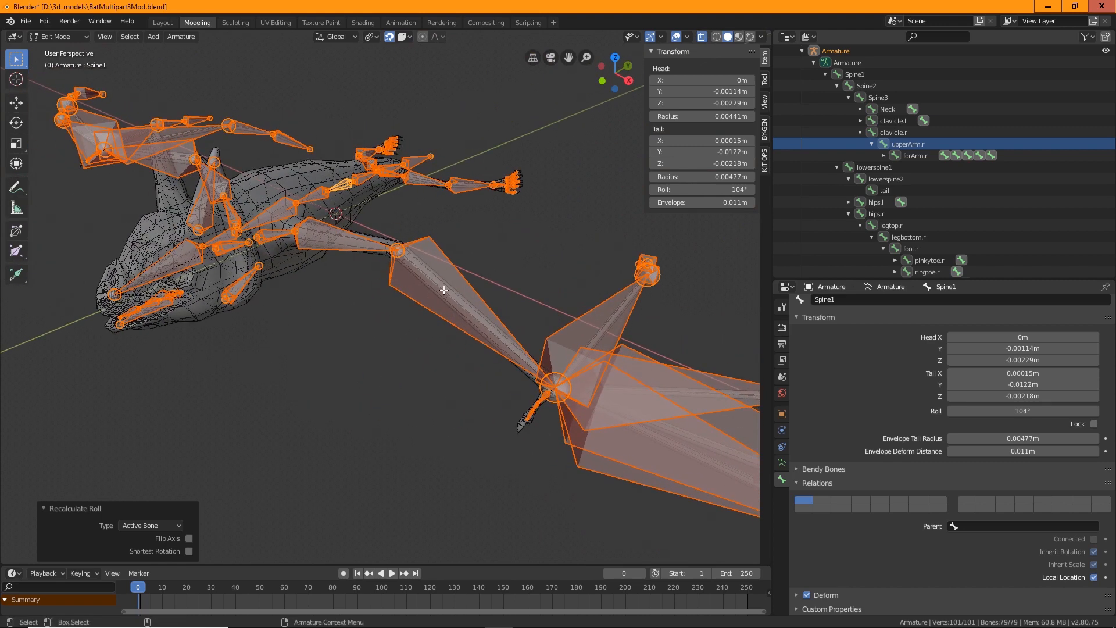
{"action": "key", "text": "alt+a"}
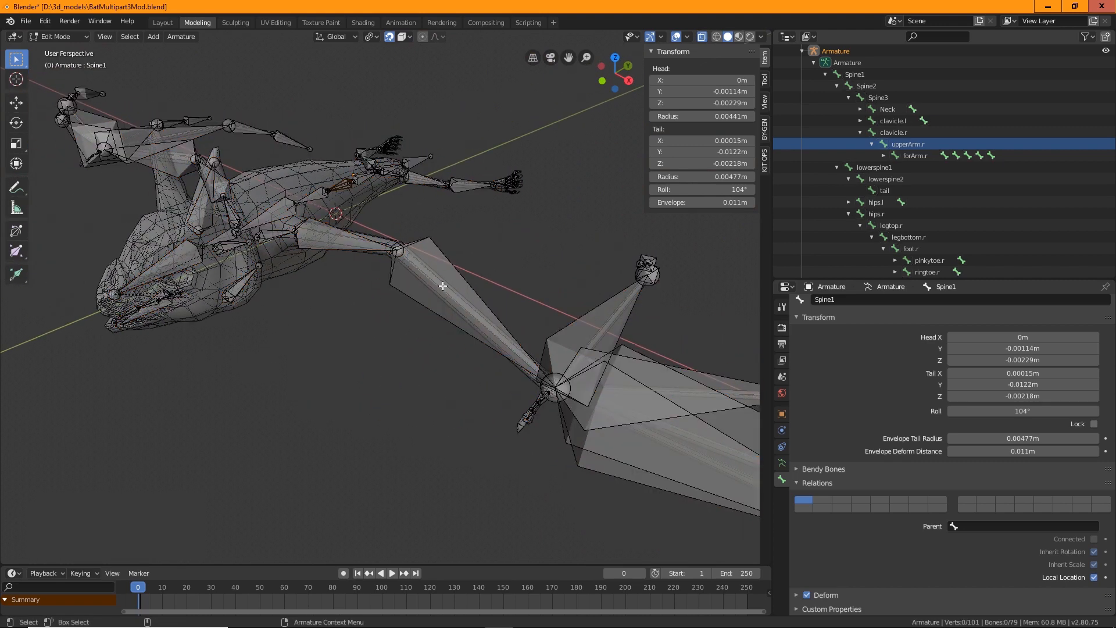
{"action": "left_click", "coordinate": [430, 239]}
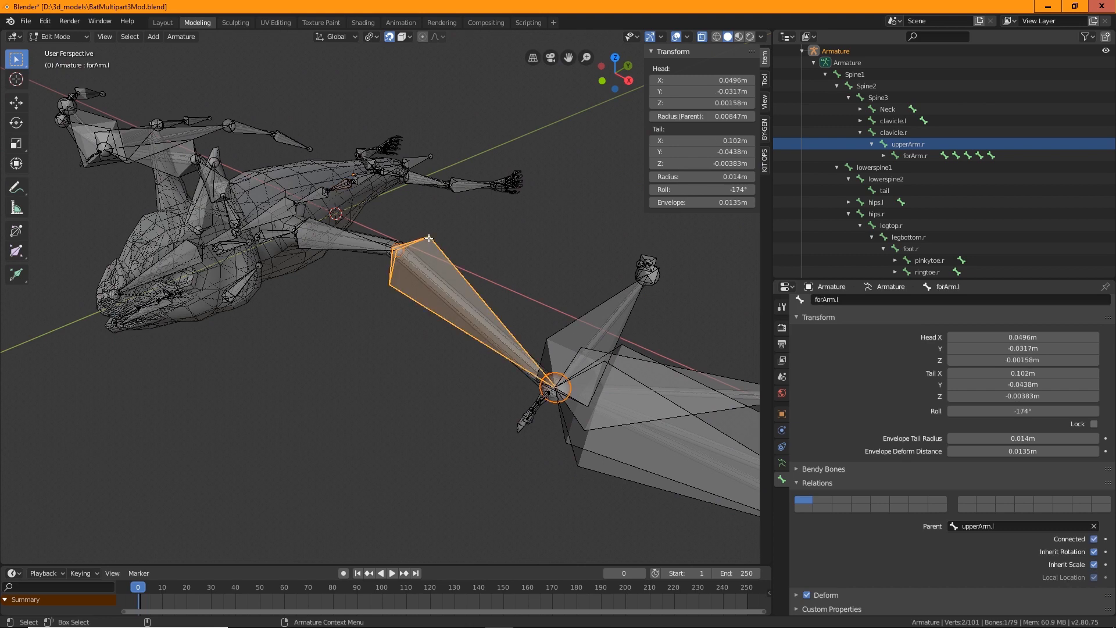
{"action": "left_click", "coordinate": [351, 37]}
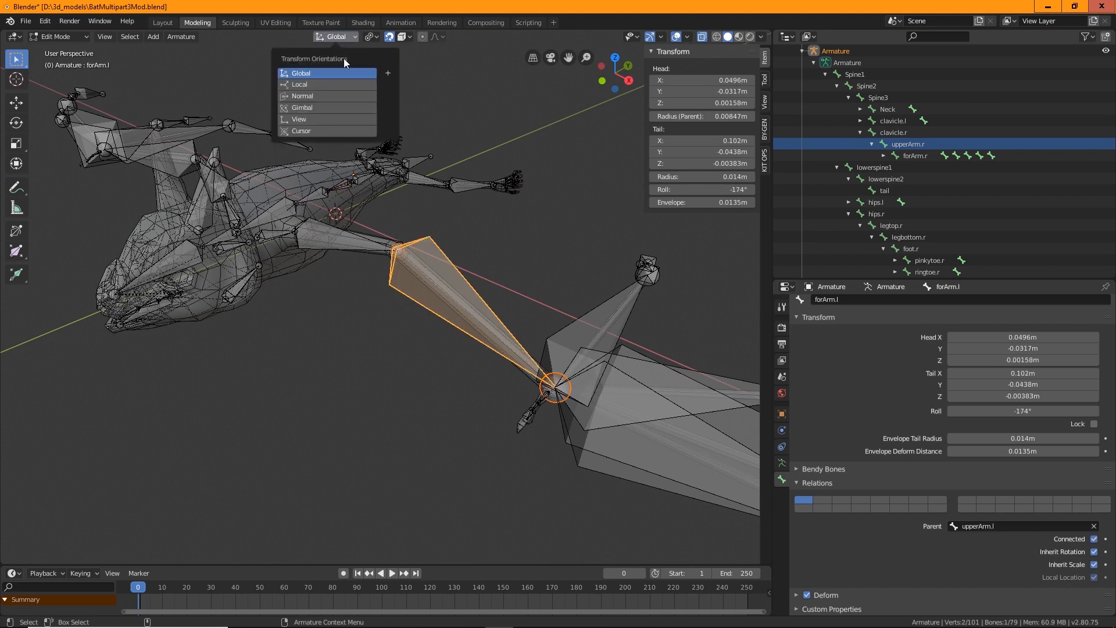
{"action": "left_click", "coordinate": [321, 83]}
{"action": "key", "text": "e"}
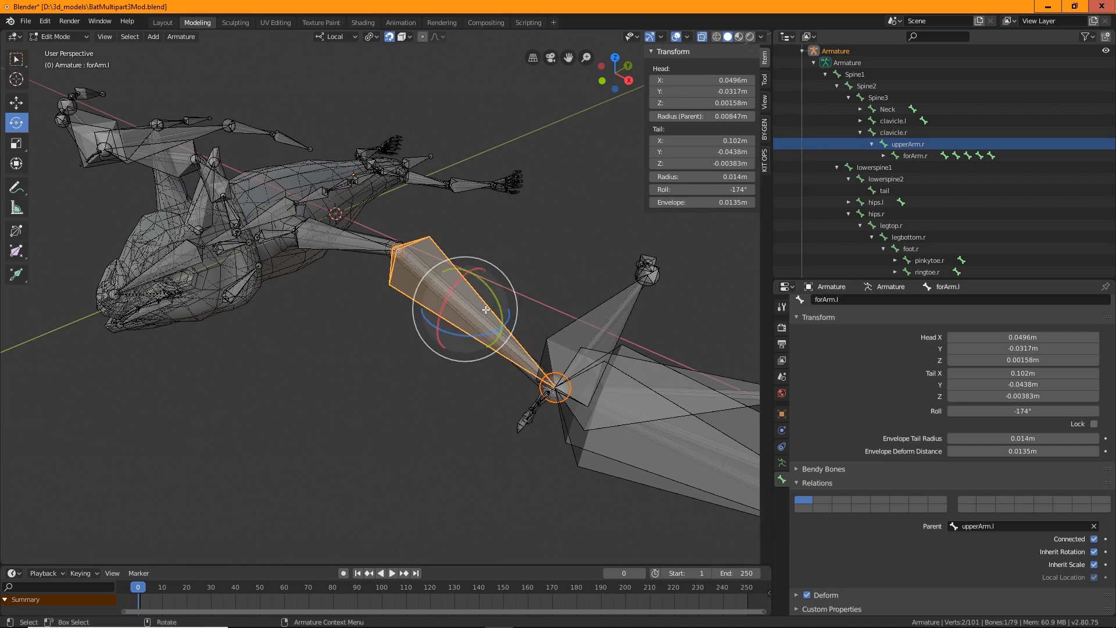
{"action": "left_click_drag", "start_coordinate": [454, 424], "coordinate": [501, 416], "text": "alt"}
{"action": "middle_click_drag", "start_coordinate": [501, 413], "coordinate": [428, 443], "text": "alt"}
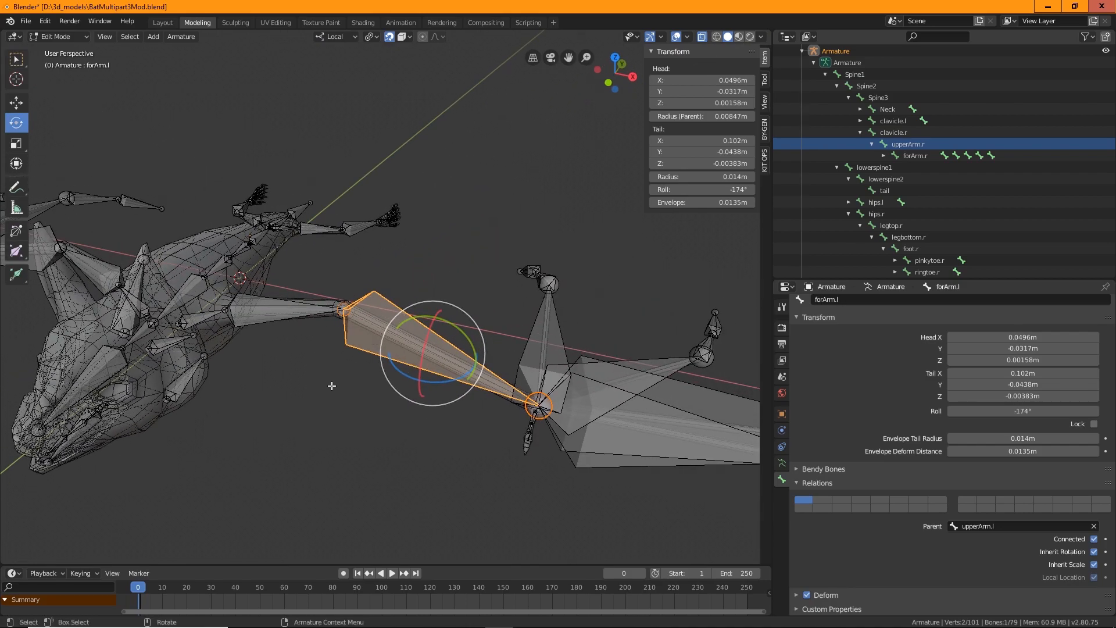
{"action": "middle_click_drag", "start_coordinate": [334, 386], "coordinate": [370, 105]}
Switch the transform orientation to Normal to inspect the left forearm bone's axes
{"action": "left_click", "coordinate": [345, 38]}
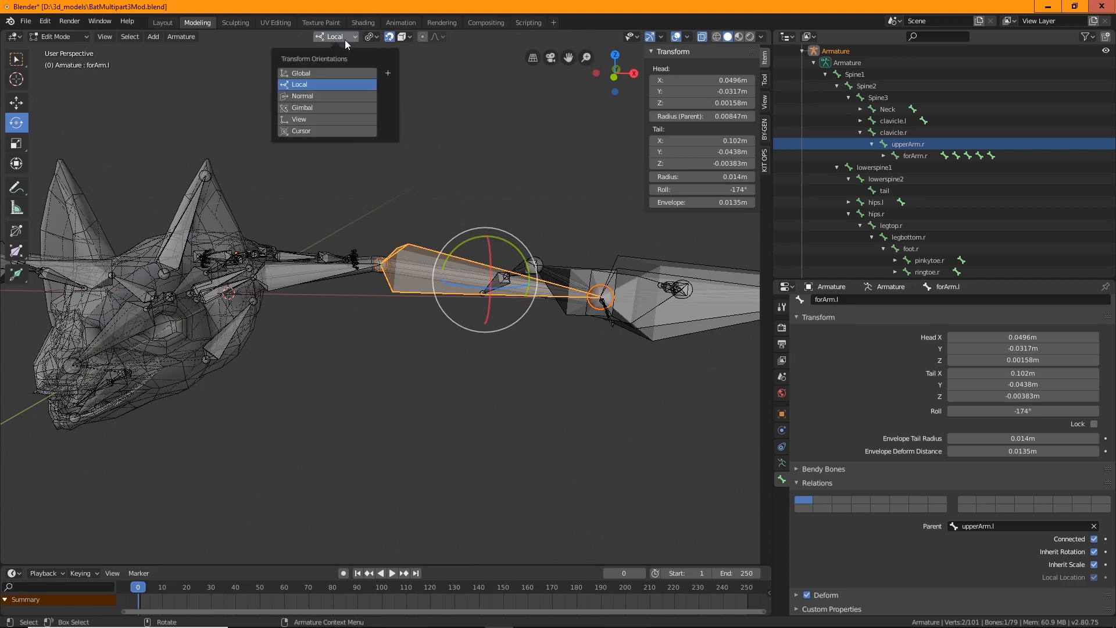
{"action": "left_click", "coordinate": [313, 99]}
{"action": "middle_click_drag", "start_coordinate": [527, 304], "coordinate": [417, 335]}
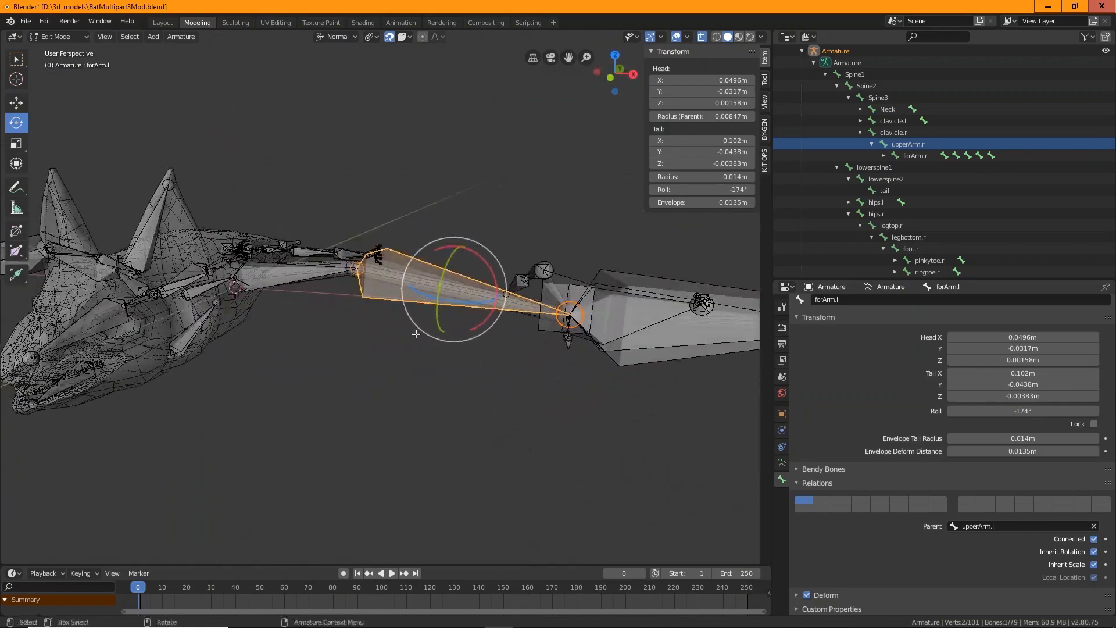
{"action": "middle_click_drag", "start_coordinate": [384, 267], "coordinate": [392, 468]}
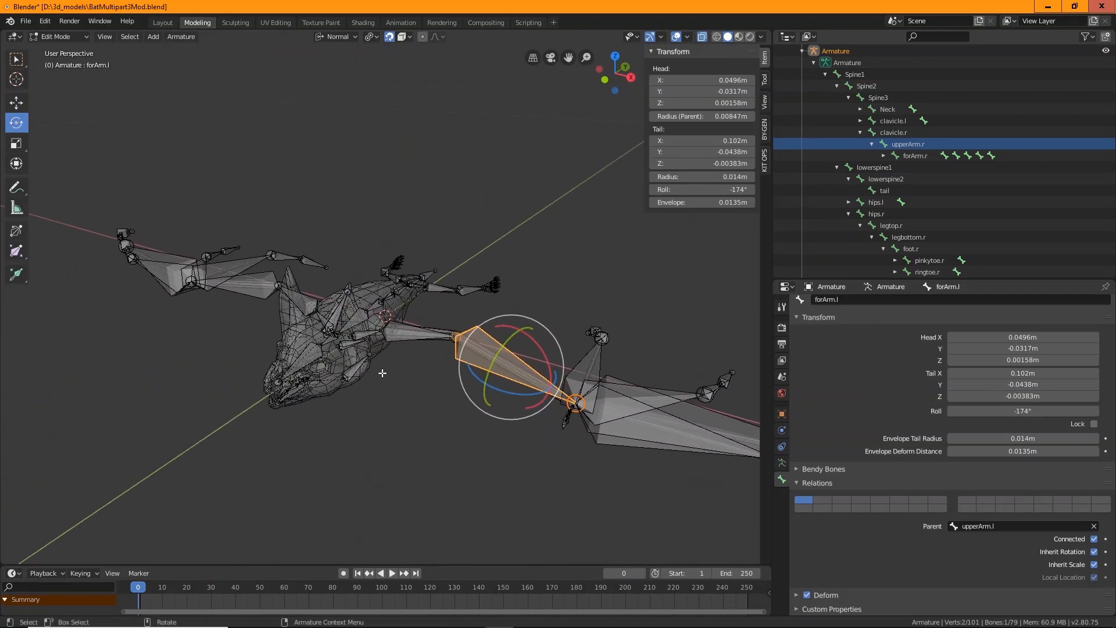
{"action": "scroll", "coordinate": [393, 432], "scroll_direction": "up", "scroll_amount": 2}
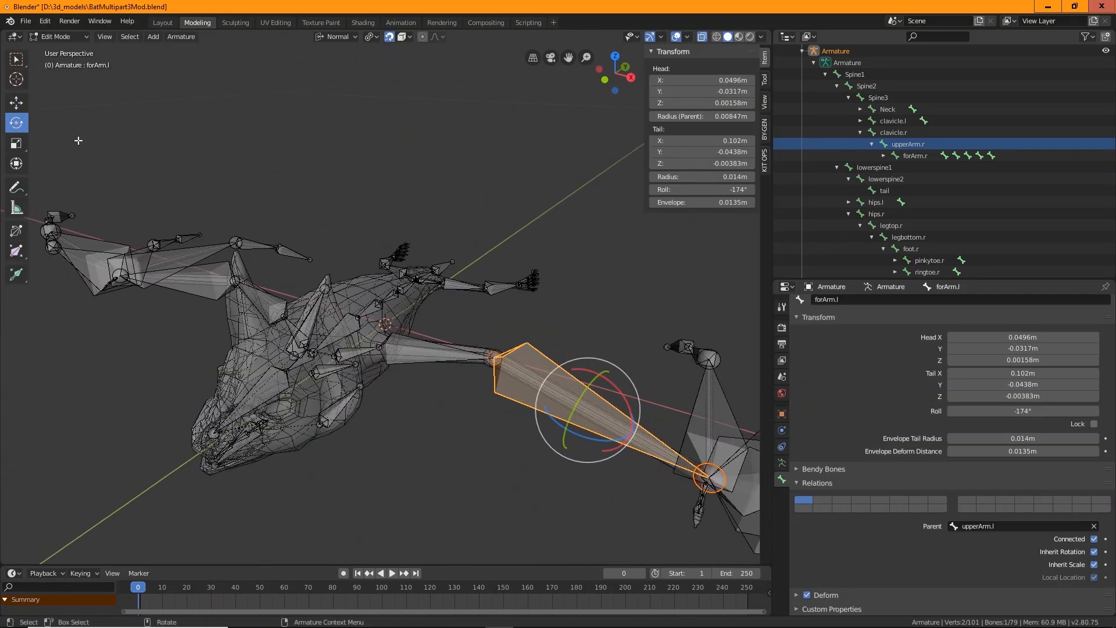
Return to Object Mode and switch the viewport to solid shading to examine the armature on the body
{"action": "left_click", "coordinate": [51, 38]}
{"action": "left_click", "coordinate": [57, 50]}
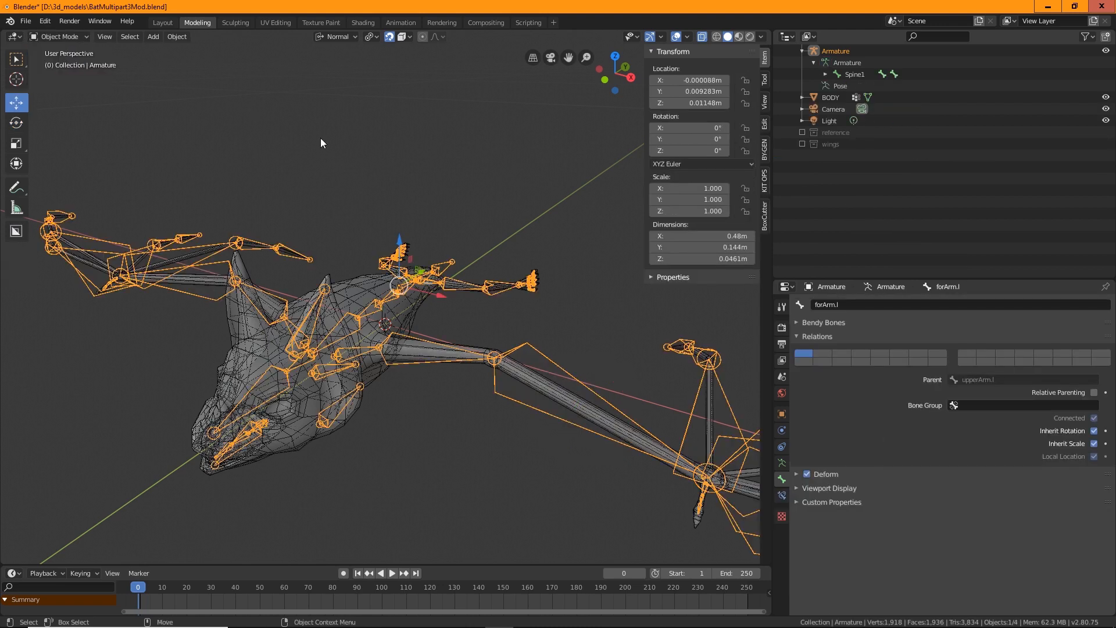
{"action": "left_click", "coordinate": [703, 38]}
{"action": "middle_click_drag", "start_coordinate": [399, 198], "coordinate": [516, 337]}
{"action": "scroll", "coordinate": [502, 447], "scroll_direction": "up", "scroll_amount": 1}
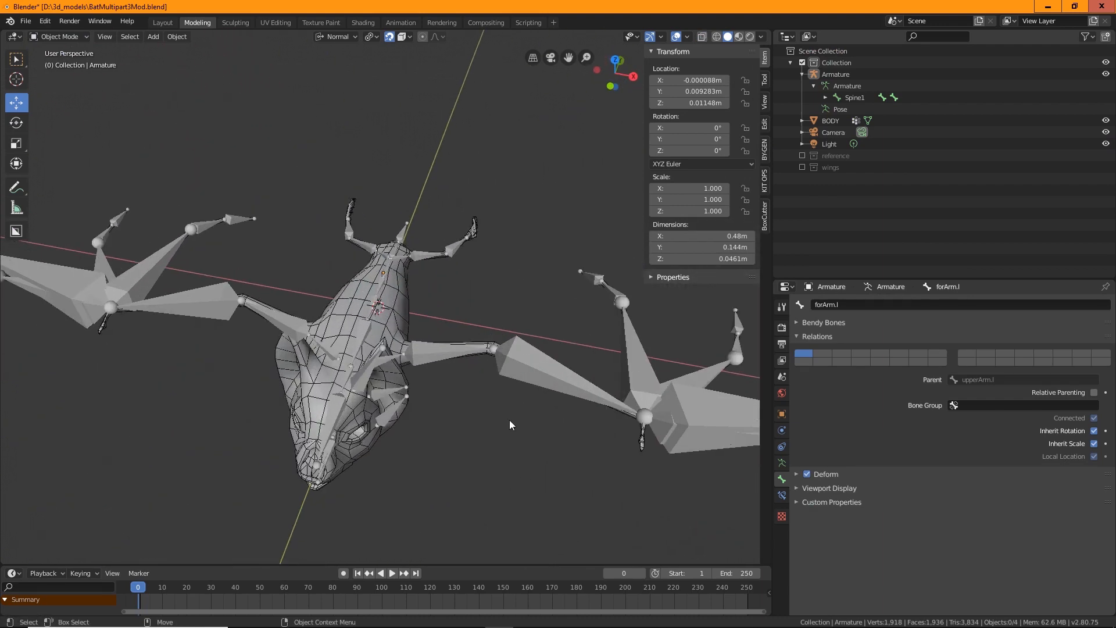
{"action": "middle_click_drag", "start_coordinate": [523, 496], "coordinate": [422, 459]}
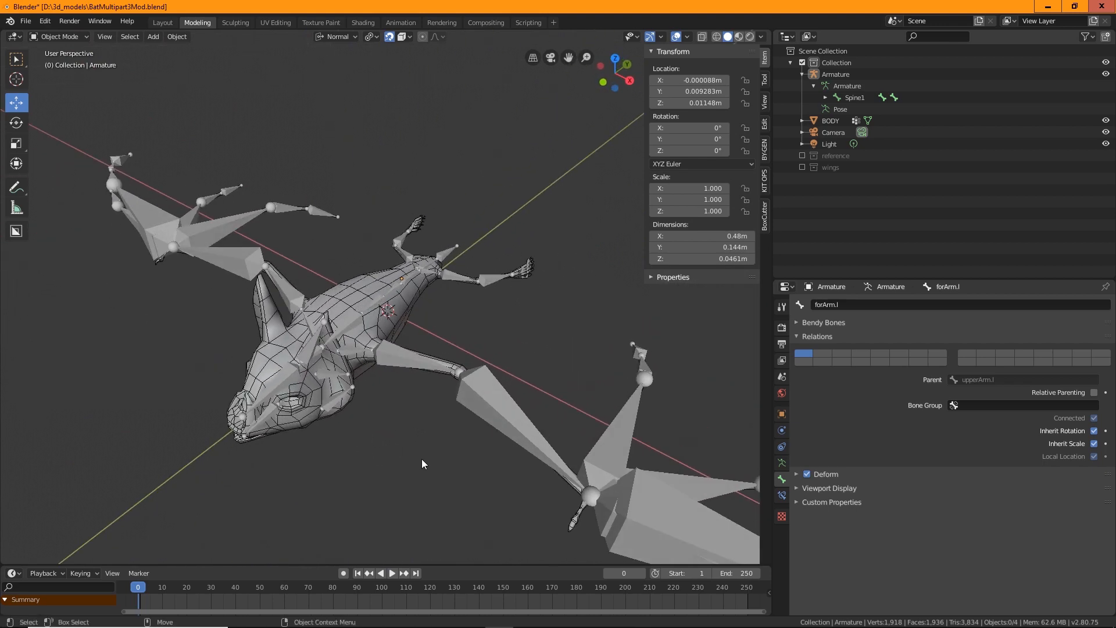
{"action": "middle_click_drag", "start_coordinate": [515, 431], "coordinate": [332, 307]}
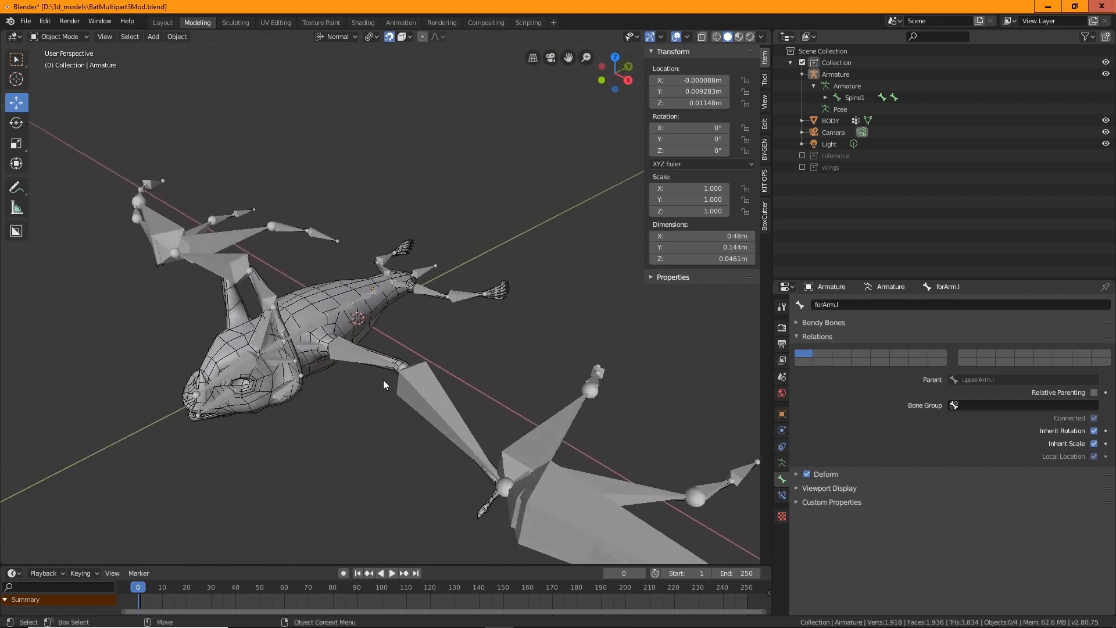
{"action": "mouse_move", "coordinate": [389, 469]}
{"action": "middle_mouse_down"}
{"action": "mouse_move", "coordinate": [445, 466]}
{"action": "mouse_move", "coordinate": [438, 494]}
{"action": "mouse_move", "coordinate": [379, 492]}
{"action": "mouse_move", "coordinate": [383, 474]}
{"action": "middle_mouse_up"}
{"action": "scroll", "coordinate": [383, 473], "scroll_direction": "up", "scroll_amount": 1}
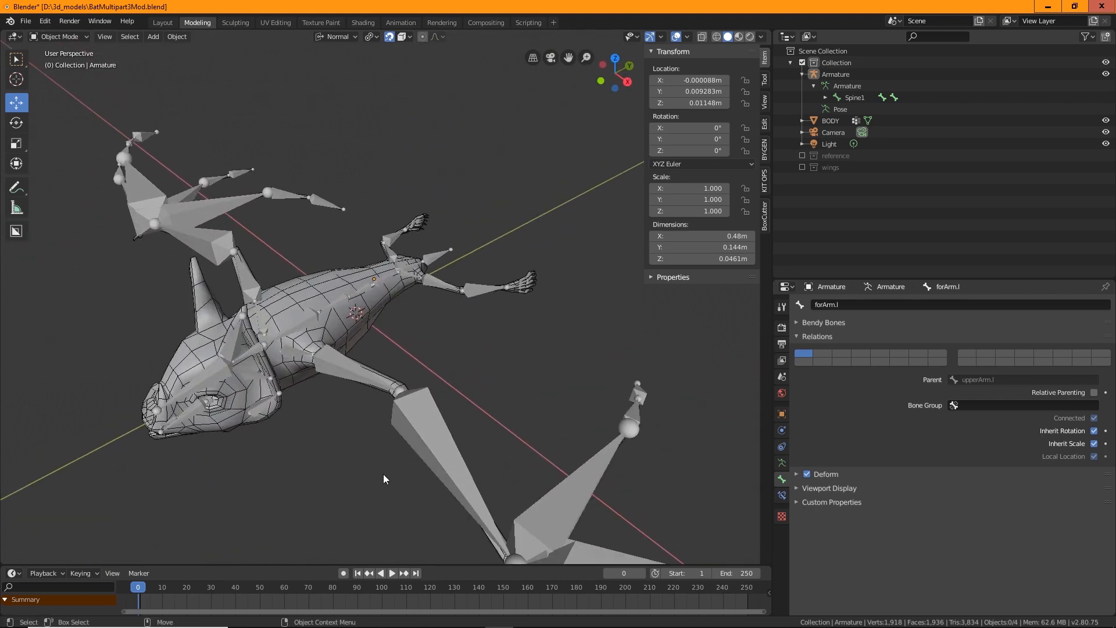
{"action": "scroll", "coordinate": [678, 351], "scroll_direction": "up", "scroll_amount": 2}
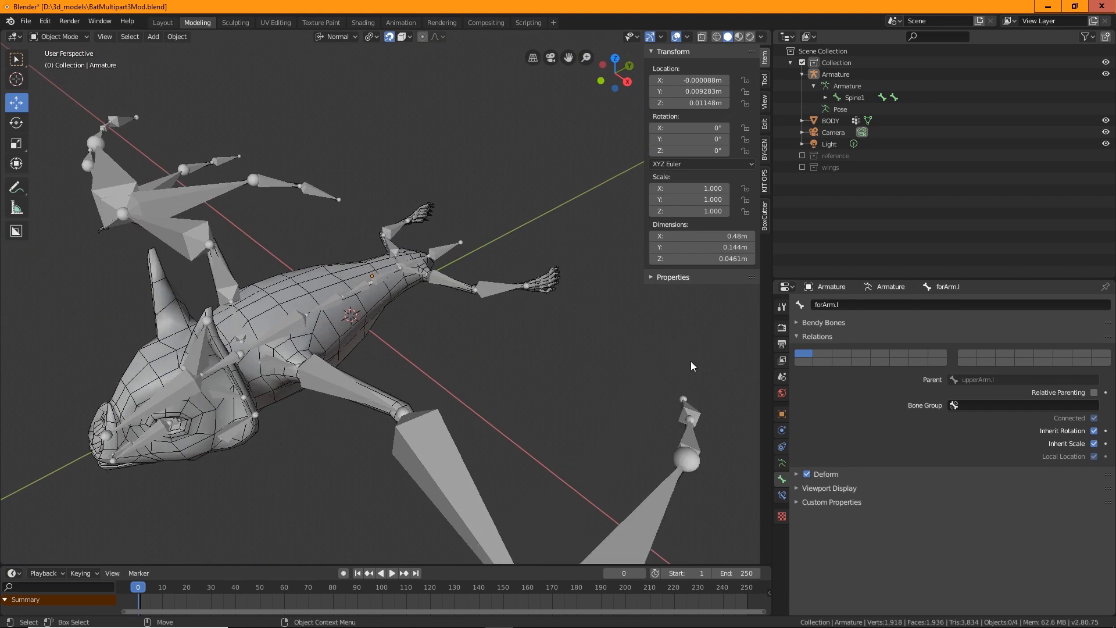
{"action": "scroll", "coordinate": [465, 358], "scroll_direction": "down", "scroll_amount": 1}
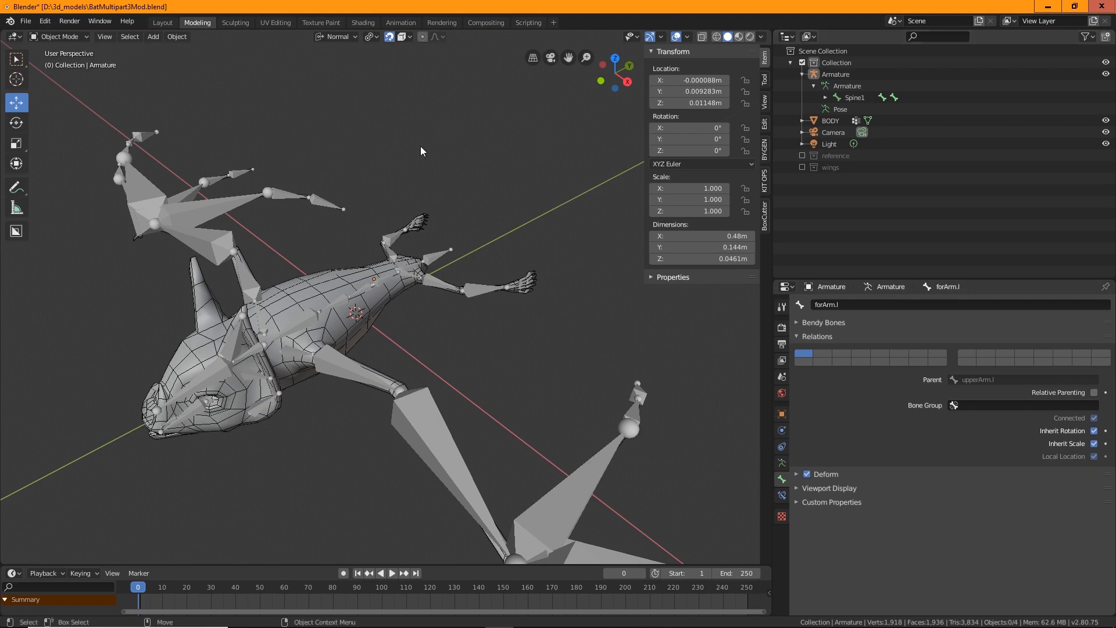
Show the wings collection, select the Wings, eye and BODY meshes with the armature active, and parent them With Automatic Weights
{"action": "left_click", "coordinate": [803, 167]}
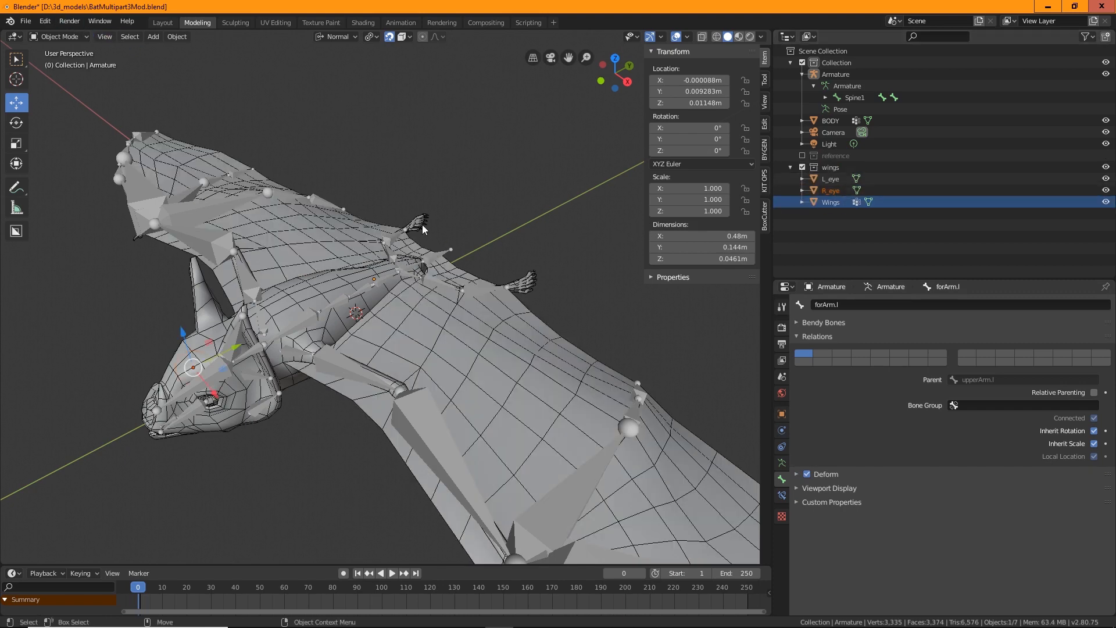
{"action": "left_click", "coordinate": [830, 201]}
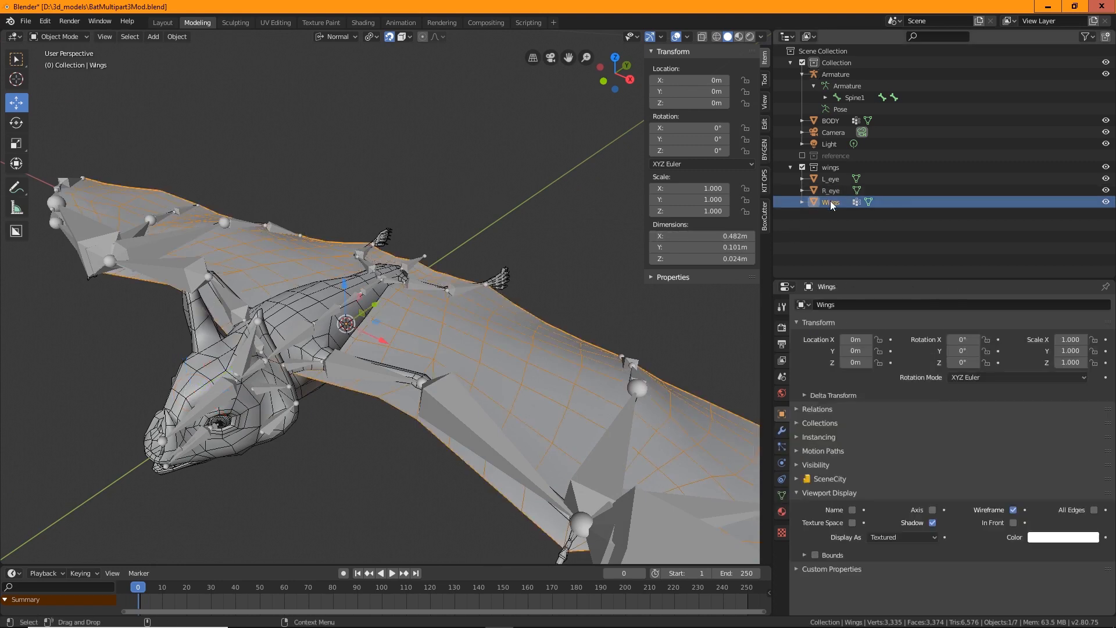
{"action": "left_click", "coordinate": [832, 191], "text": "shift"}
{"action": "left_click", "coordinate": [831, 180], "text": "shift"}
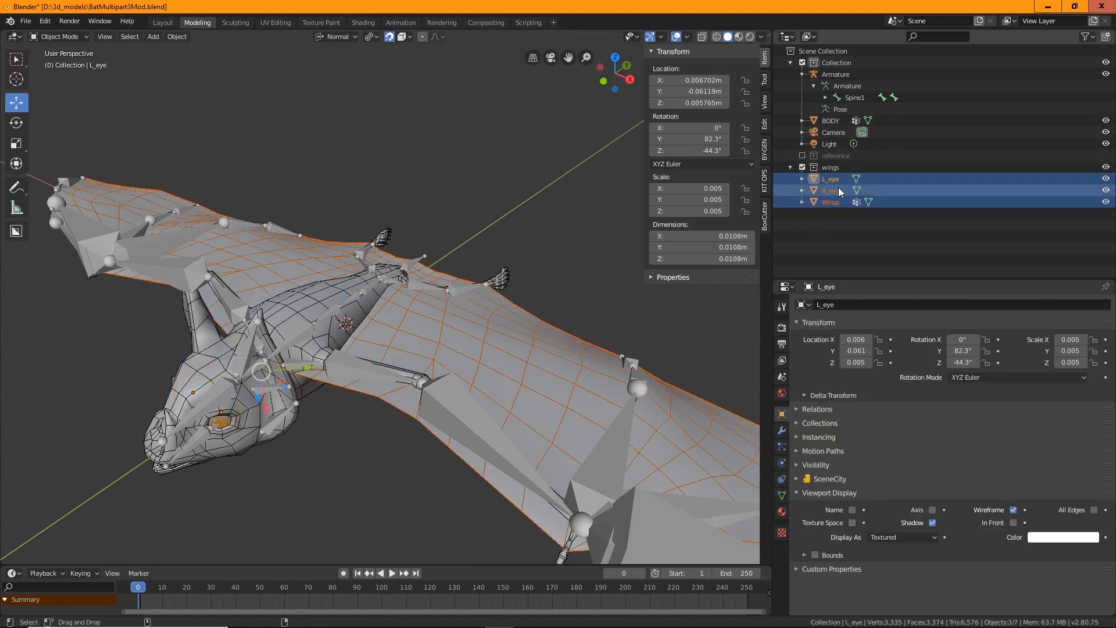
{"action": "left_click", "coordinate": [832, 121], "text": "ctrl"}
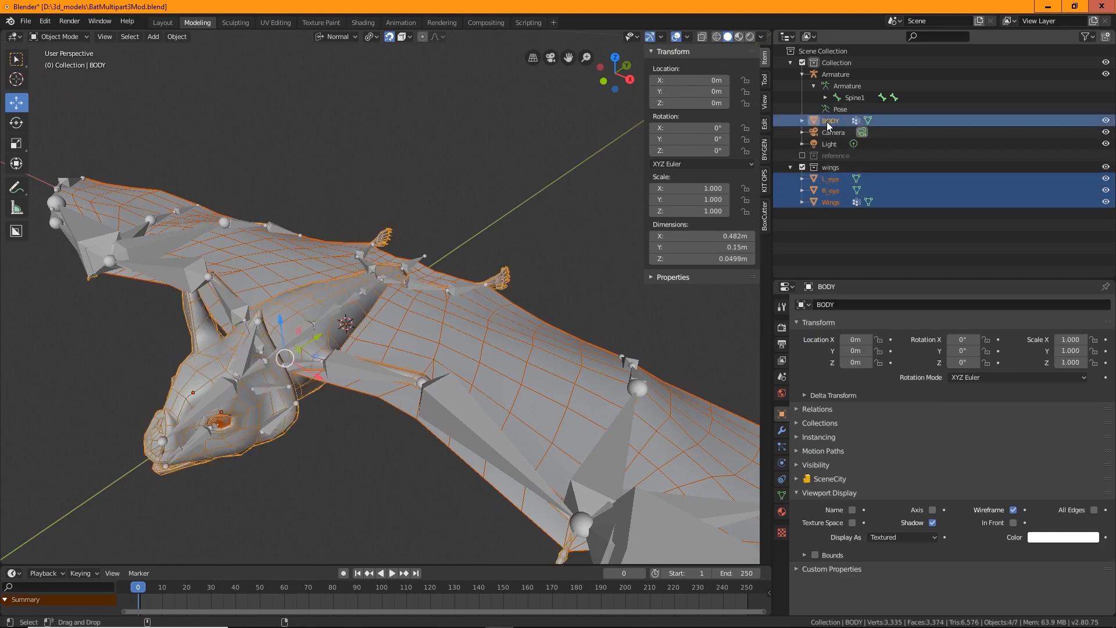
{"action": "left_click", "coordinate": [352, 294], "text": "shift"}
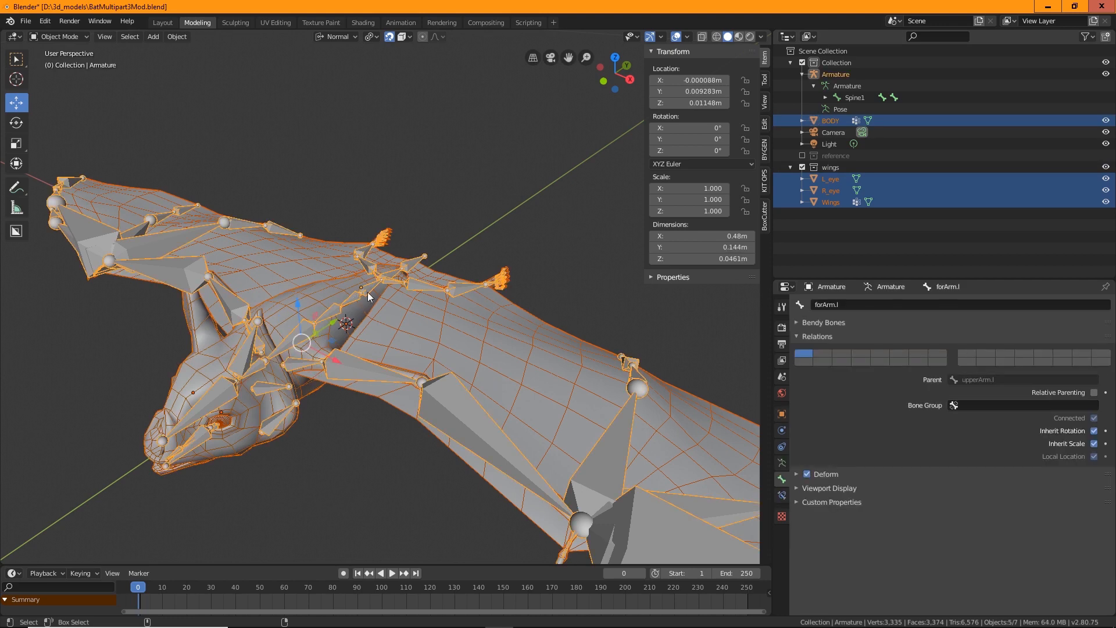
{"action": "left_click", "coordinate": [174, 36]}
{"action": "mouse_move", "coordinate": [235, 326]}
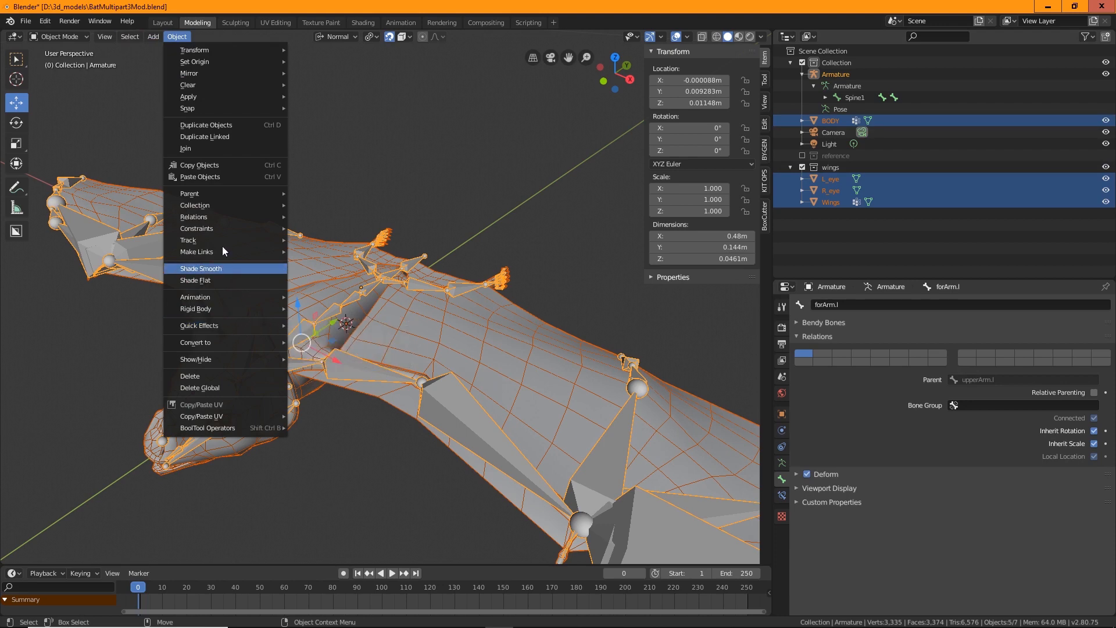
{"action": "mouse_move", "coordinate": [225, 195]}
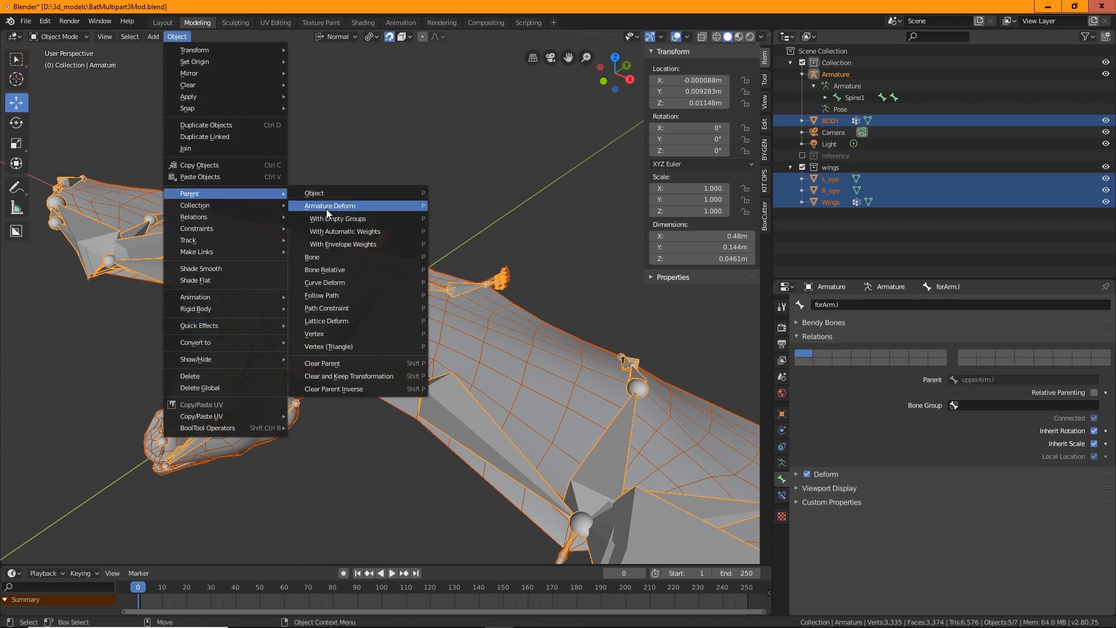
{"action": "left_click", "coordinate": [379, 231]}
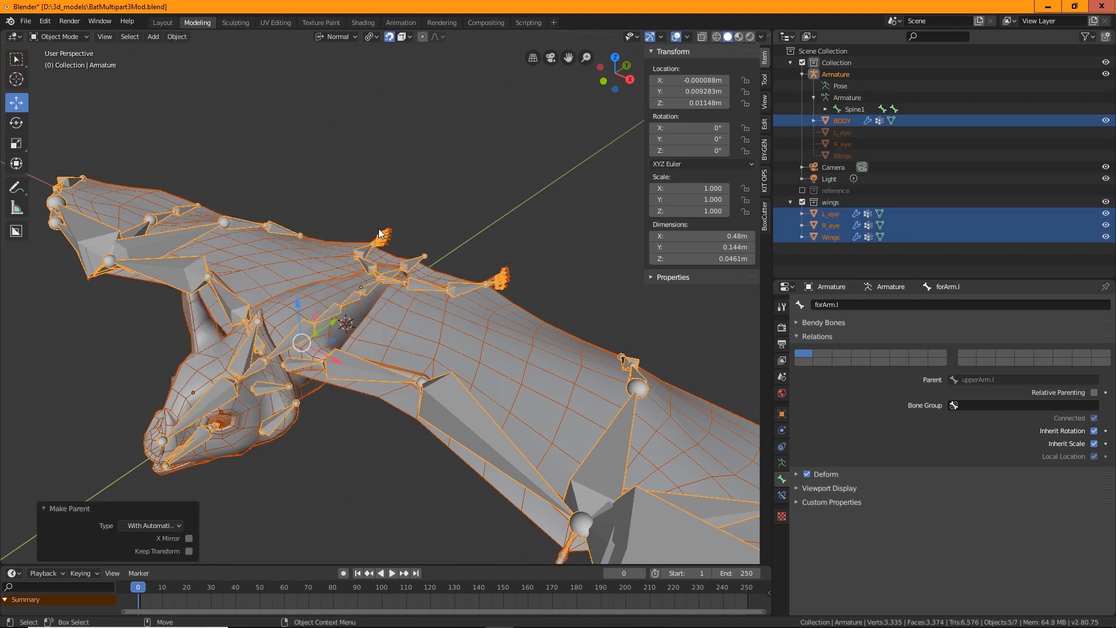
Select the armature alone and switch it to Pose Mode
{"action": "left_click", "coordinate": [462, 163]}
{"action": "middle_click_drag", "start_coordinate": [410, 294], "coordinate": [500, 395]}
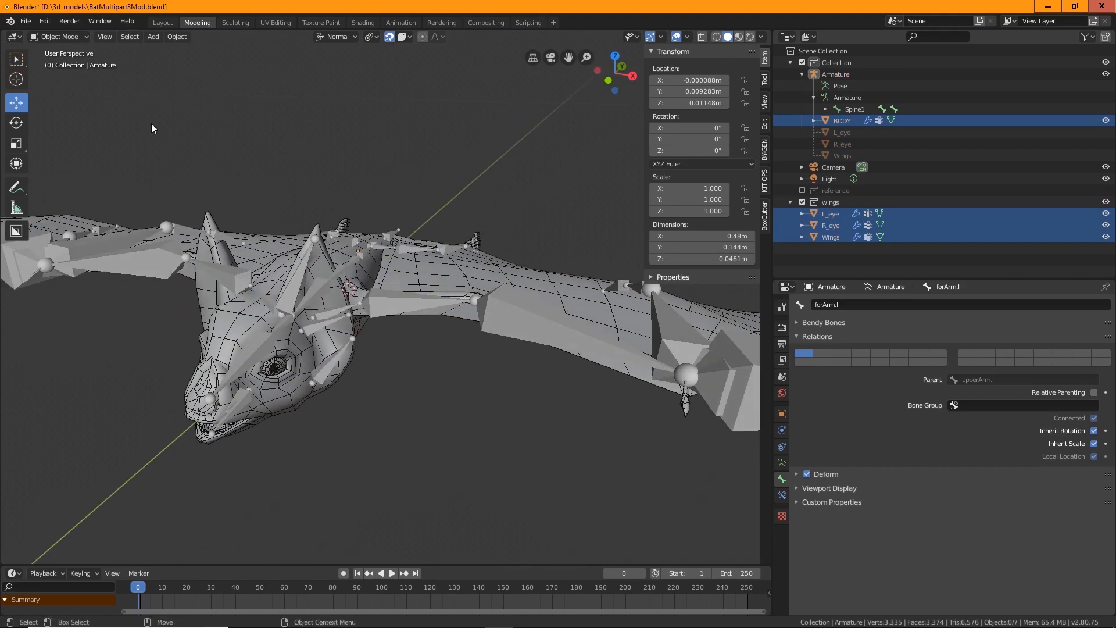
{"action": "left_click", "coordinate": [69, 38]}
{"action": "middle_click_drag", "start_coordinate": [414, 149], "coordinate": [391, 234]}
{"action": "left_click", "coordinate": [376, 240]}
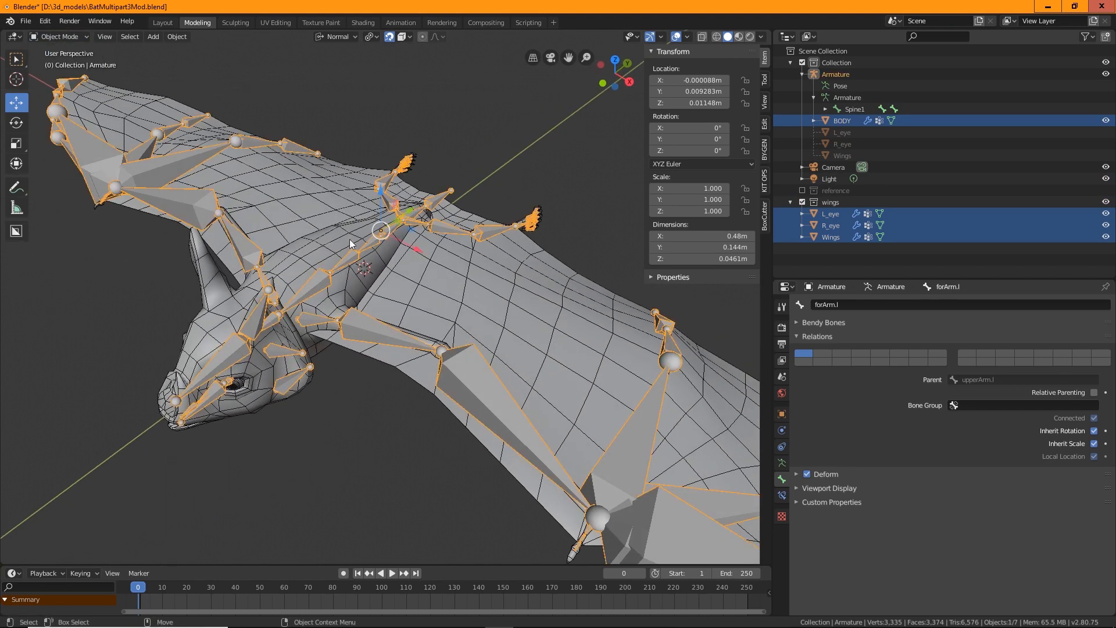
{"action": "left_click", "coordinate": [73, 38]}
{"action": "left_click", "coordinate": [78, 74]}
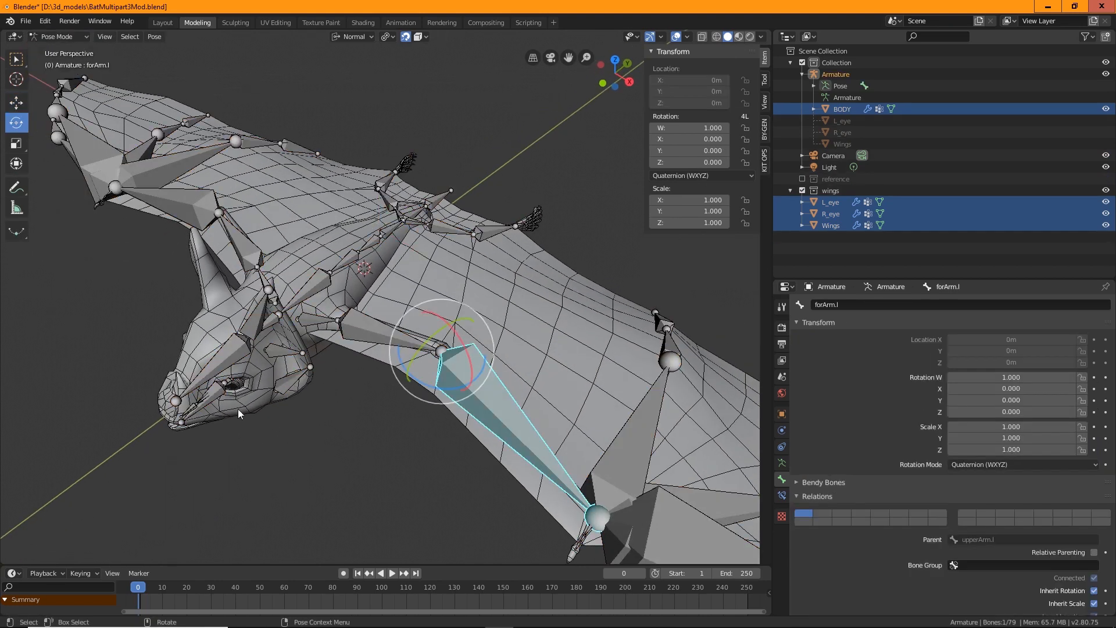
Rotate the left forearm bone to test how the wing mesh deforms
{"action": "middle_click_drag", "start_coordinate": [271, 436], "coordinate": [303, 347]}
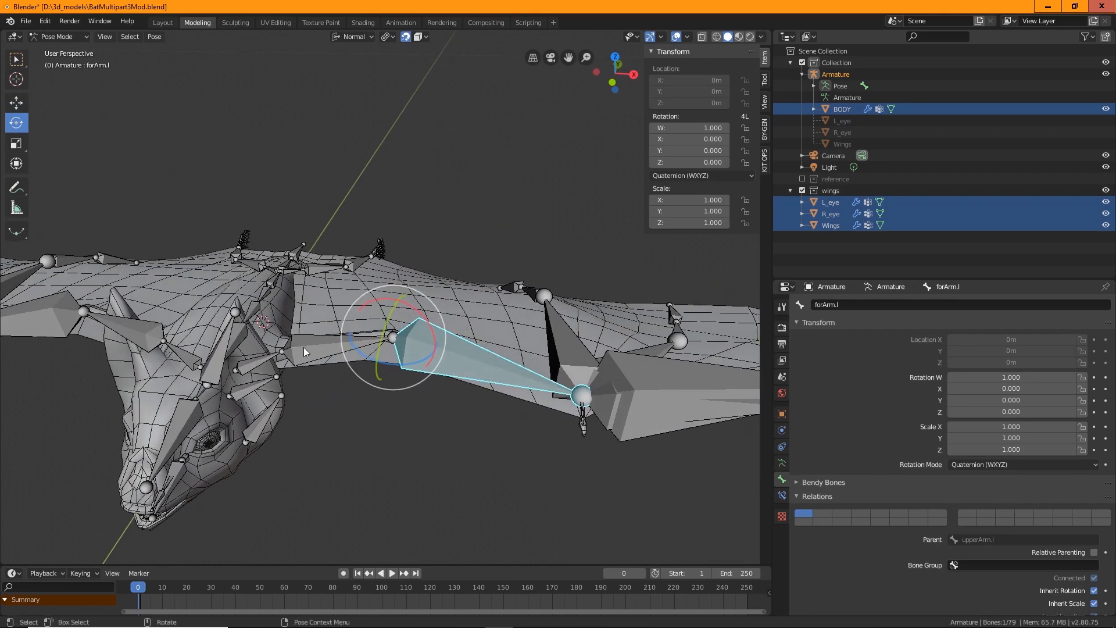
{"action": "left_click", "coordinate": [304, 348]}
{"action": "left_click_drag", "start_coordinate": [327, 335], "coordinate": [350, 348]}
{"action": "middle_click_drag", "start_coordinate": [351, 347], "coordinate": [512, 327]}
{"action": "left_click_drag", "start_coordinate": [433, 250], "coordinate": [410, 271]}
Trackball-rotate the left upper leg bone to test the deformation, and undo it
{"action": "left_click", "coordinate": [485, 371]}
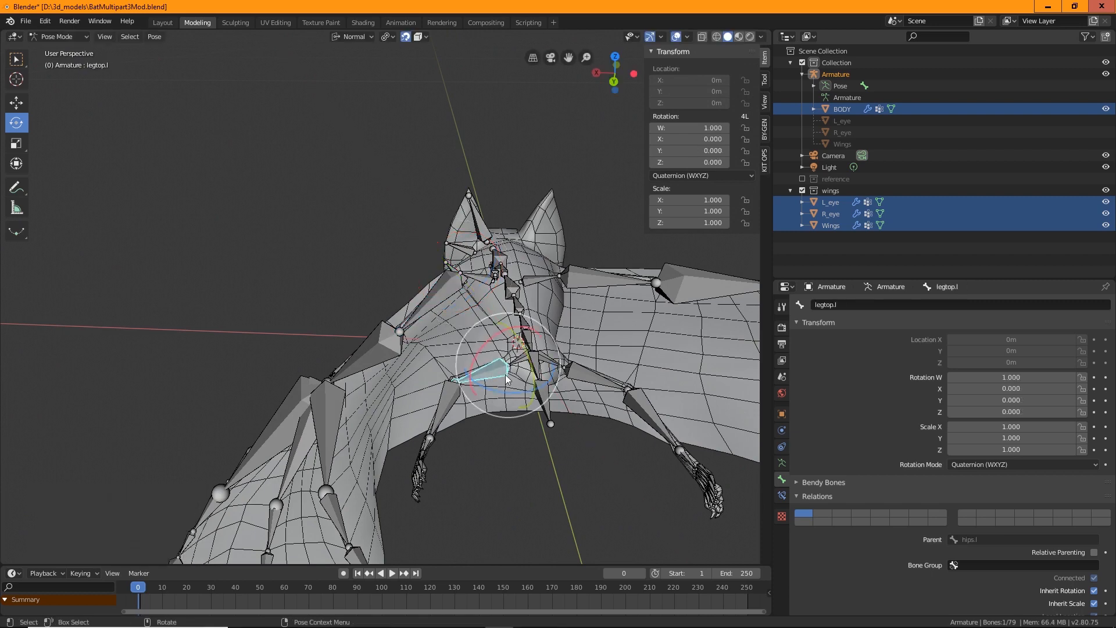
{"action": "key", "text": "r"}
{"action": "key", "text": "r"}
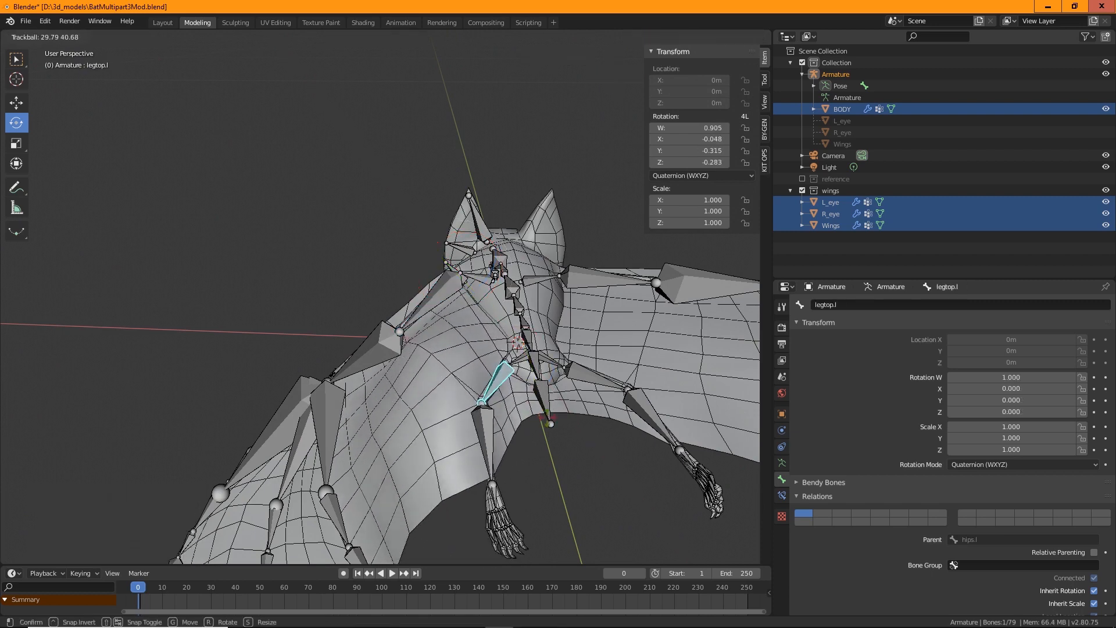
{"action": "left_click", "coordinate": [548, 417]}
{"action": "key", "text": "ctrl+z"}
Select the left forearm bone again and rotate it to test the wing deformation
{"action": "middle_click_drag", "start_coordinate": [580, 474], "coordinate": [476, 282]}
{"action": "left_click", "coordinate": [436, 277]}
{"action": "left_click", "coordinate": [476, 281]}
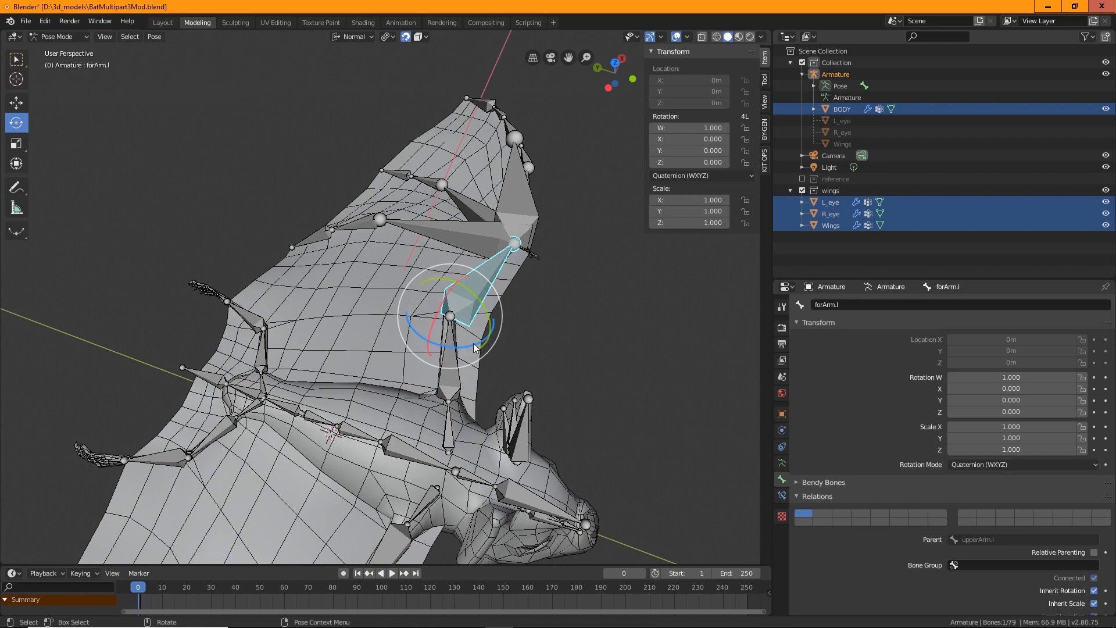
{"action": "left_click_drag", "start_coordinate": [476, 348], "coordinate": [442, 351]}
{"action": "middle_click_drag", "start_coordinate": [442, 351], "coordinate": [466, 343]}
Rotate the left middle and index finger bones to test deformation, then clear and undo those rotations
{"action": "left_click", "coordinate": [468, 249]}
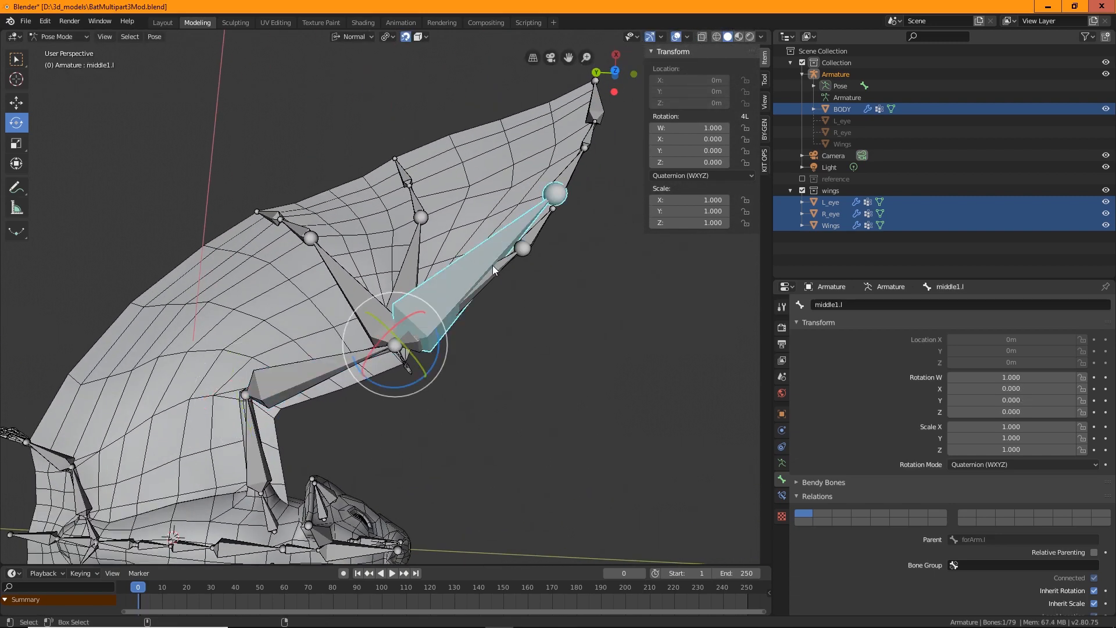
{"action": "left_click_drag", "start_coordinate": [404, 382], "coordinate": [450, 375]}
{"action": "key", "text": "alt+r"}
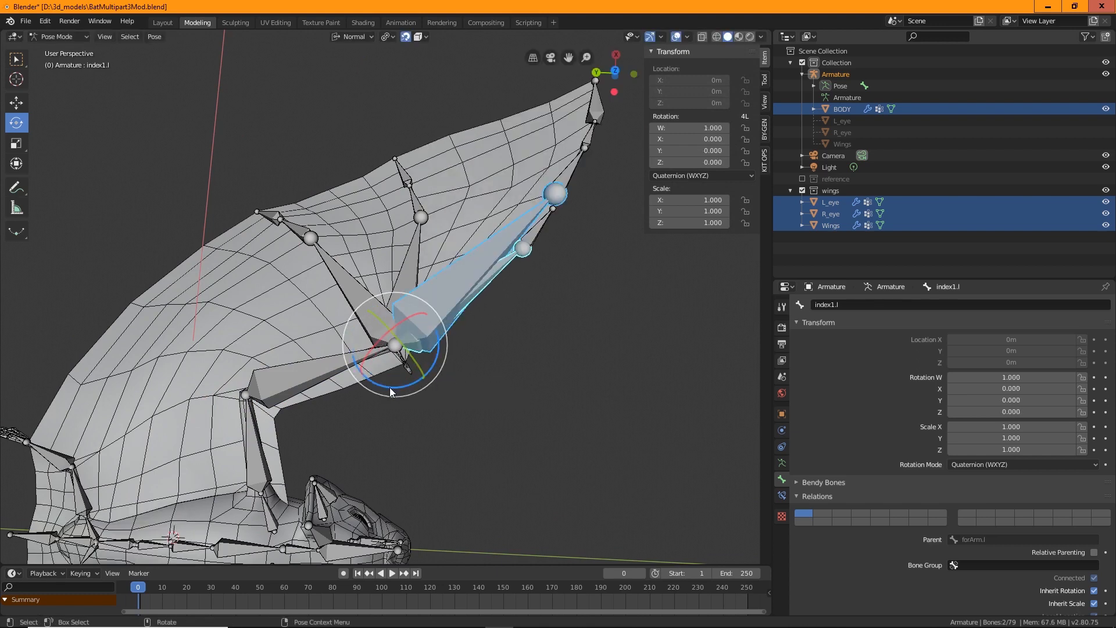
{"action": "key", "text": "r"}
{"action": "left_click", "coordinate": [410, 375]}
{"action": "middle_click_drag", "start_coordinate": [564, 392], "coordinate": [668, 325]}
{"action": "key", "text": "ctrl+z"}
{"action": "key", "text": "ctrl+z"}
{"action": "key", "text": "ctrl+z"}
{"action": "key", "text": "ctrl+z"}
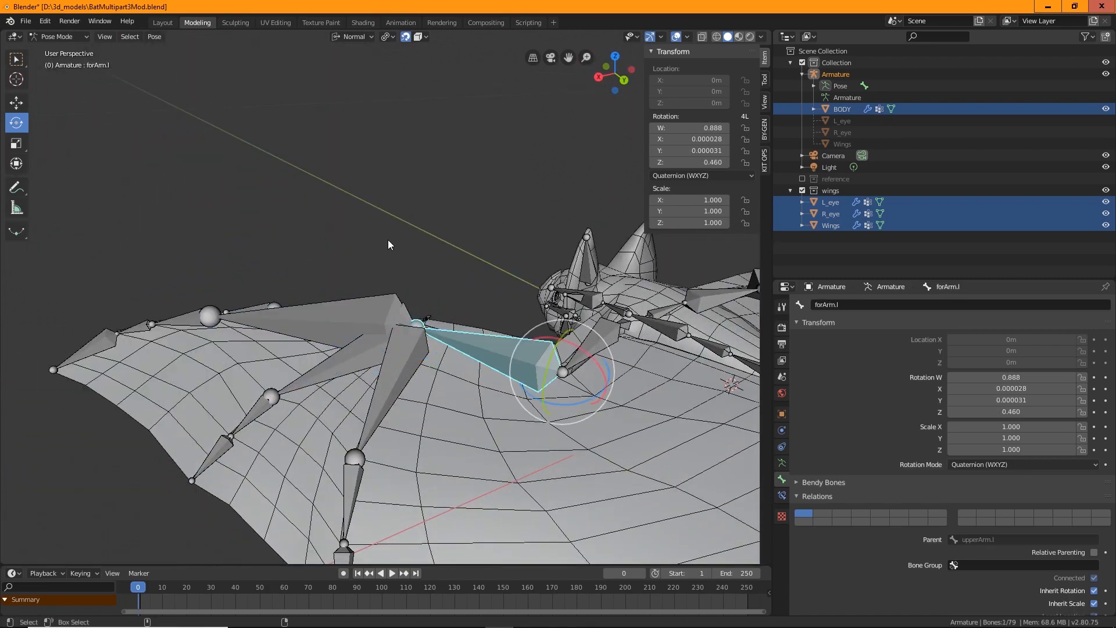
Rotate the left upper arm bone to test the deformation and undo the rotation
{"action": "scroll", "coordinate": [391, 240], "scroll_direction": "down", "scroll_amount": 3}
{"action": "middle_click_drag", "start_coordinate": [391, 240], "coordinate": [449, 431]}
{"action": "key", "text": "ctrl+z"}
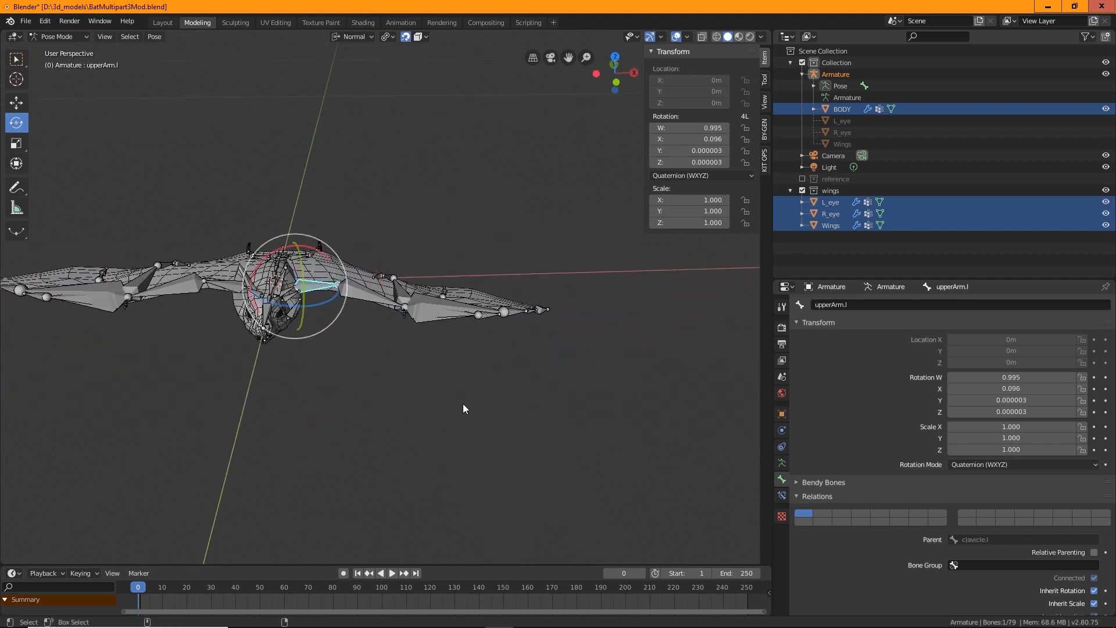
{"action": "key", "text": "ctrl+z"}
{"action": "middle_click_drag", "start_coordinate": [379, 377], "coordinate": [305, 380]}
{"action": "left_click", "coordinate": [320, 394]}
Return to Object Mode, select the armature and expand the bone's Viewport Display settings
{"action": "left_click", "coordinate": [58, 37]}
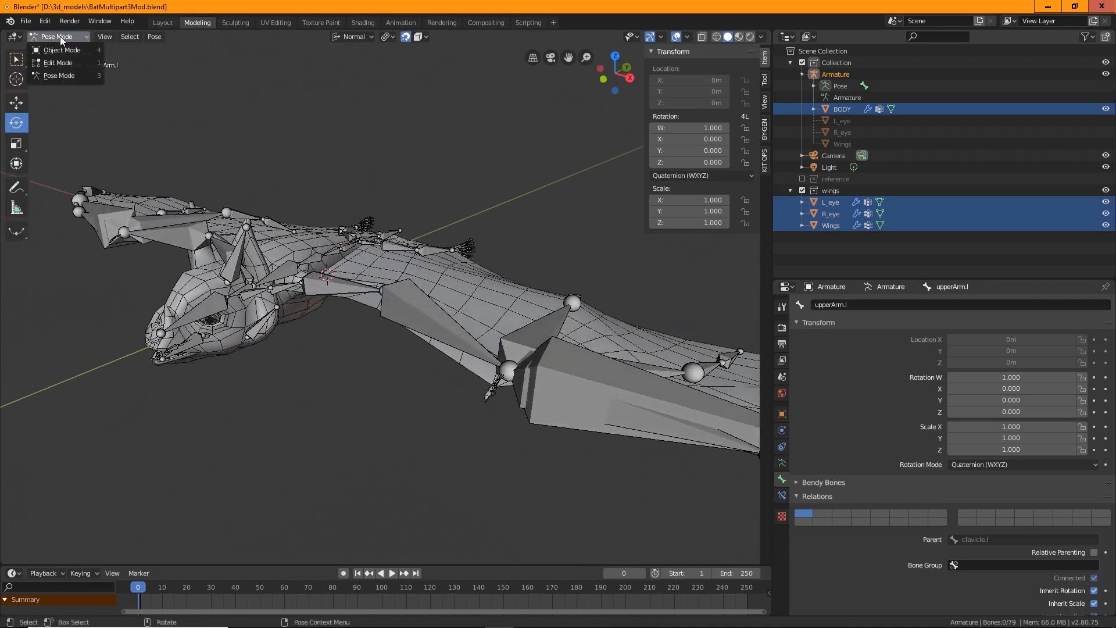
{"action": "left_click", "coordinate": [63, 50]}
{"action": "middle_click_drag", "start_coordinate": [400, 128], "coordinate": [378, 382]}
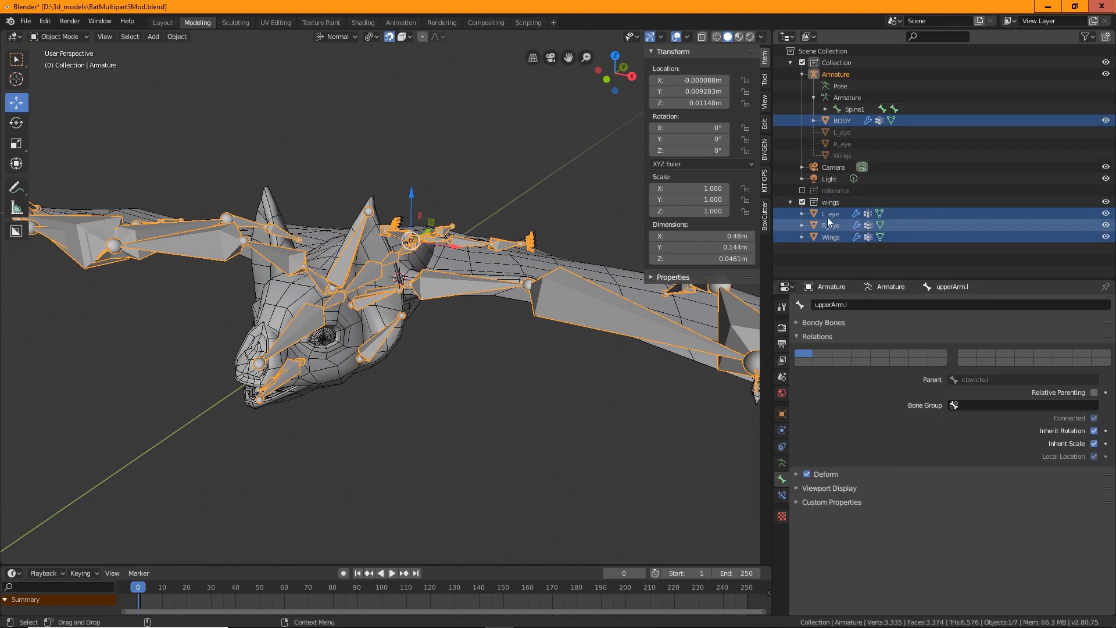
{"action": "left_click", "coordinate": [842, 78]}
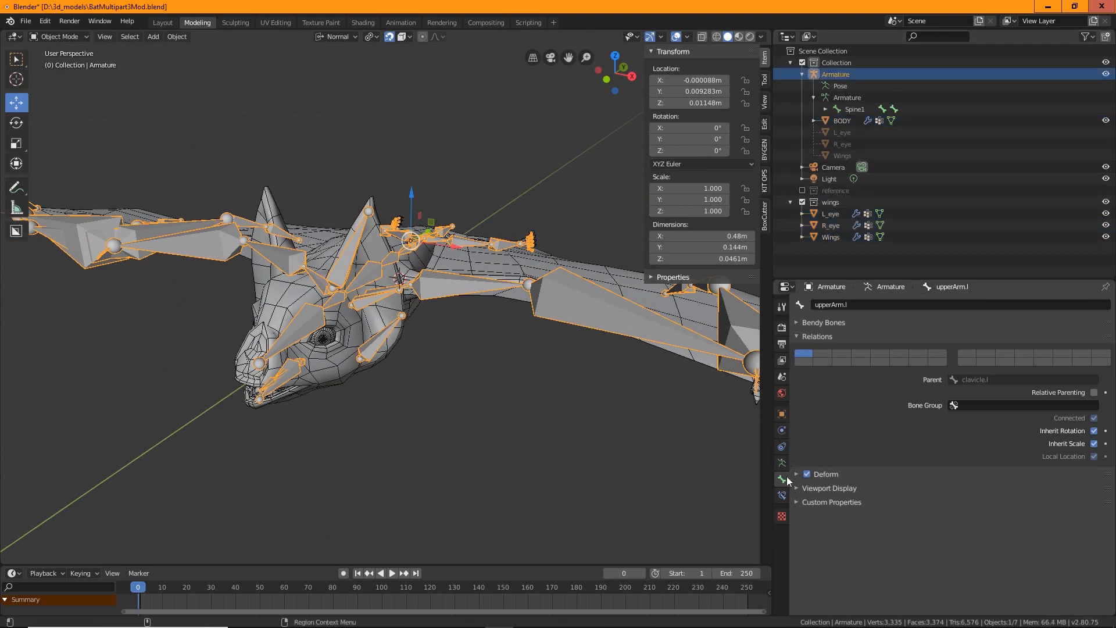
{"action": "left_click", "coordinate": [802, 488]}
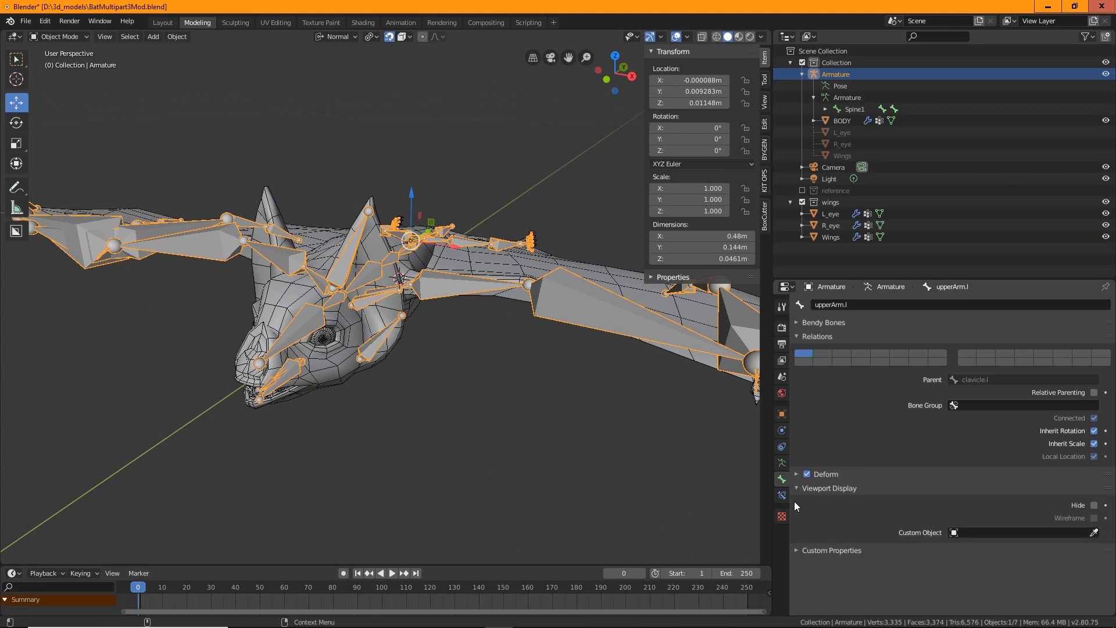
Enter the armature's Edit Mode and turn off its In Front viewport display
{"action": "left_click", "coordinate": [842, 98]}
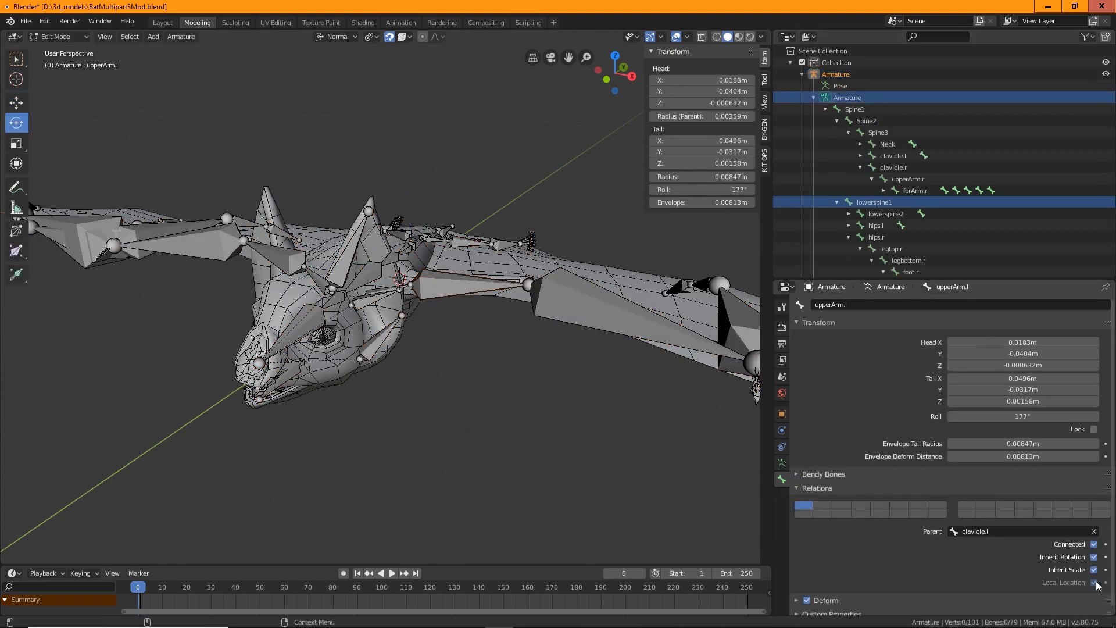
{"action": "scroll", "coordinate": [925, 460], "scroll_direction": "down", "scroll_amount": 1}
{"action": "scroll", "coordinate": [845, 477], "scroll_direction": "up", "scroll_amount": 1}
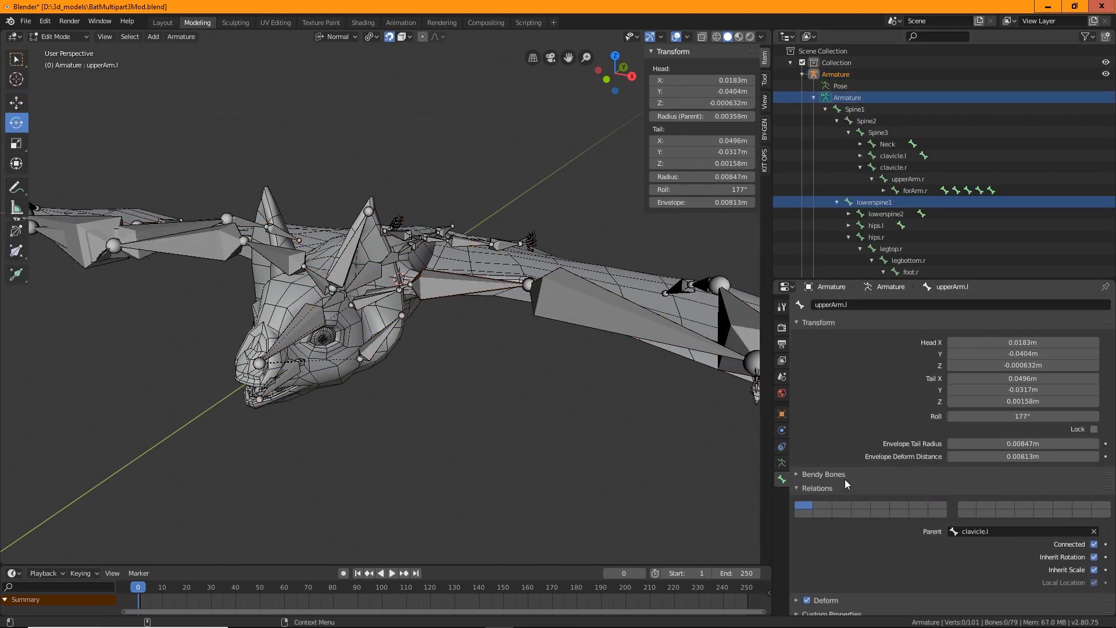
{"action": "left_click", "coordinate": [782, 463]}
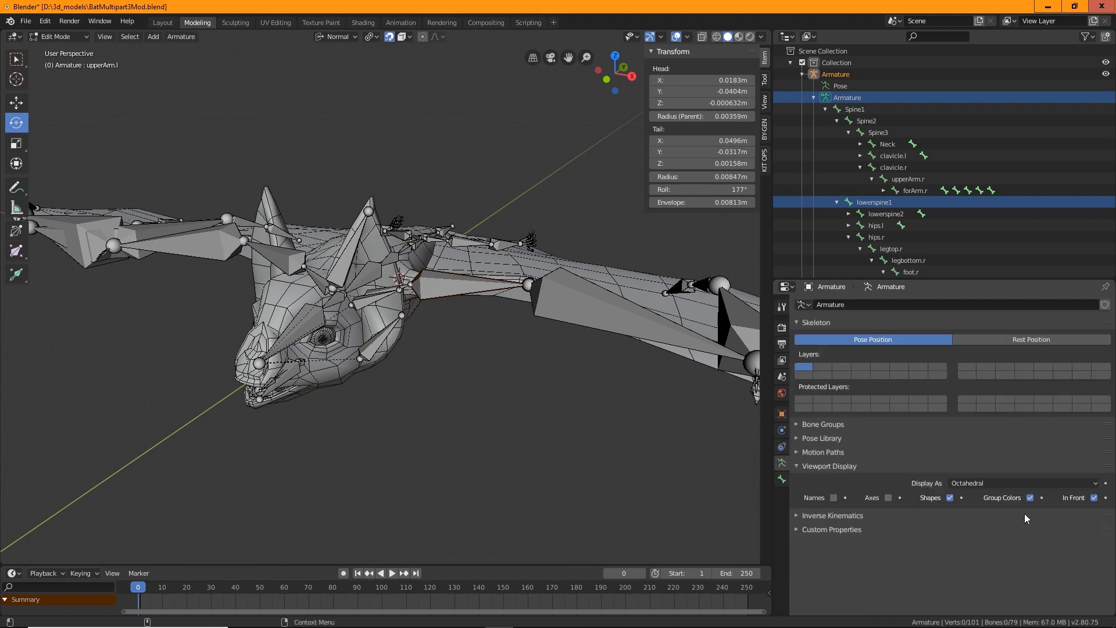
{"action": "left_click", "coordinate": [1093, 498]}
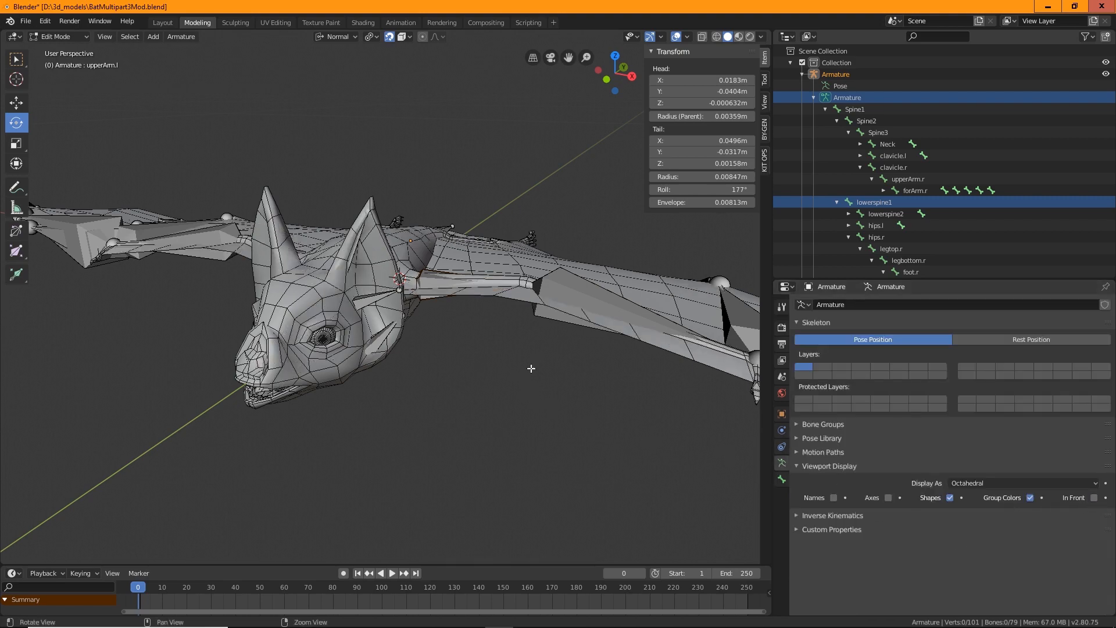
Examine the bat's head area up close to check the bones inside the mesh
{"action": "middle_click_drag", "start_coordinate": [531, 368], "coordinate": [593, 267]}
{"action": "middle_click_drag", "start_coordinate": [532, 393], "coordinate": [541, 457]}
{"action": "scroll", "coordinate": [343, 389], "scroll_direction": "up", "scroll_amount": 4}
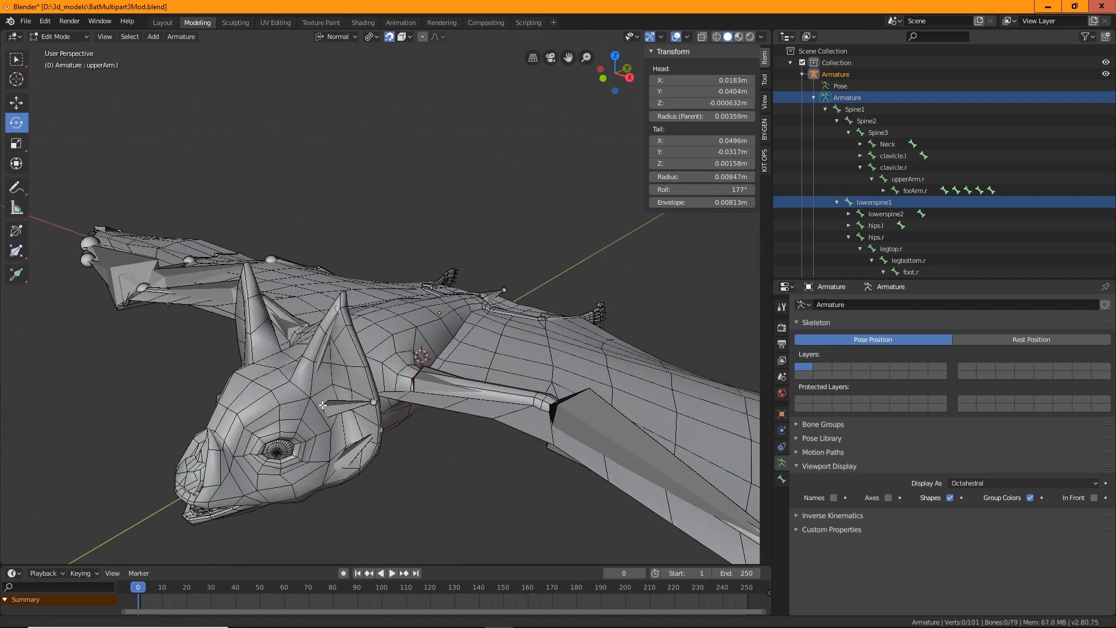
{"action": "middle_click_drag", "start_coordinate": [351, 382], "coordinate": [371, 358]}
{"action": "scroll", "coordinate": [372, 358], "scroll_direction": "up", "scroll_amount": 2}
{"action": "left_click", "coordinate": [344, 346]}
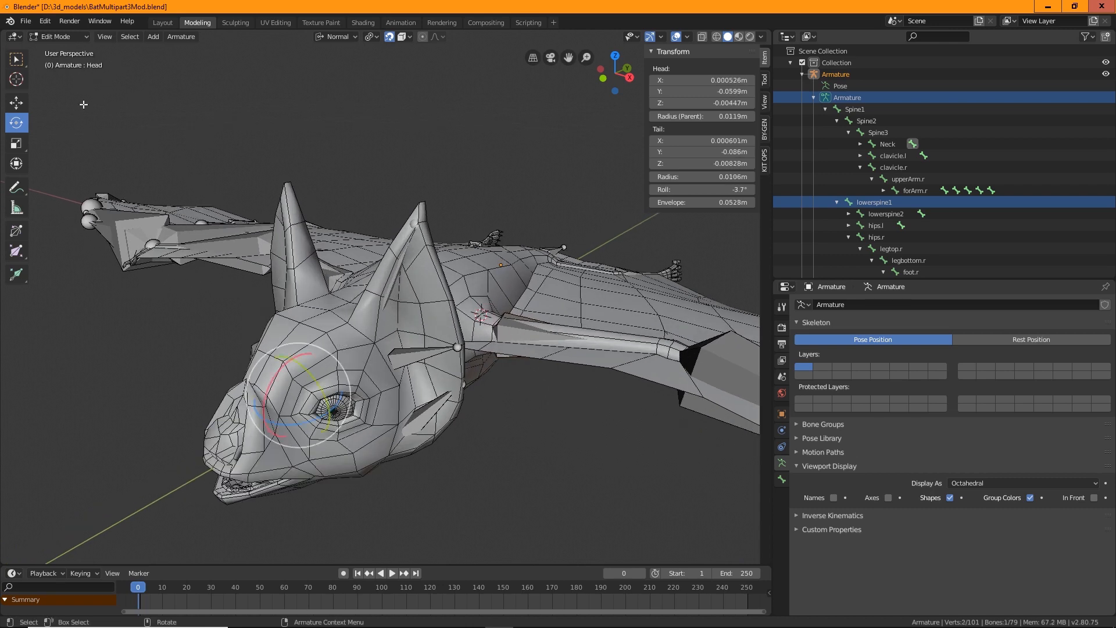
Switch to the Select tool, return to Object Mode and select the BODY mesh
{"action": "left_click", "coordinate": [15, 59]}
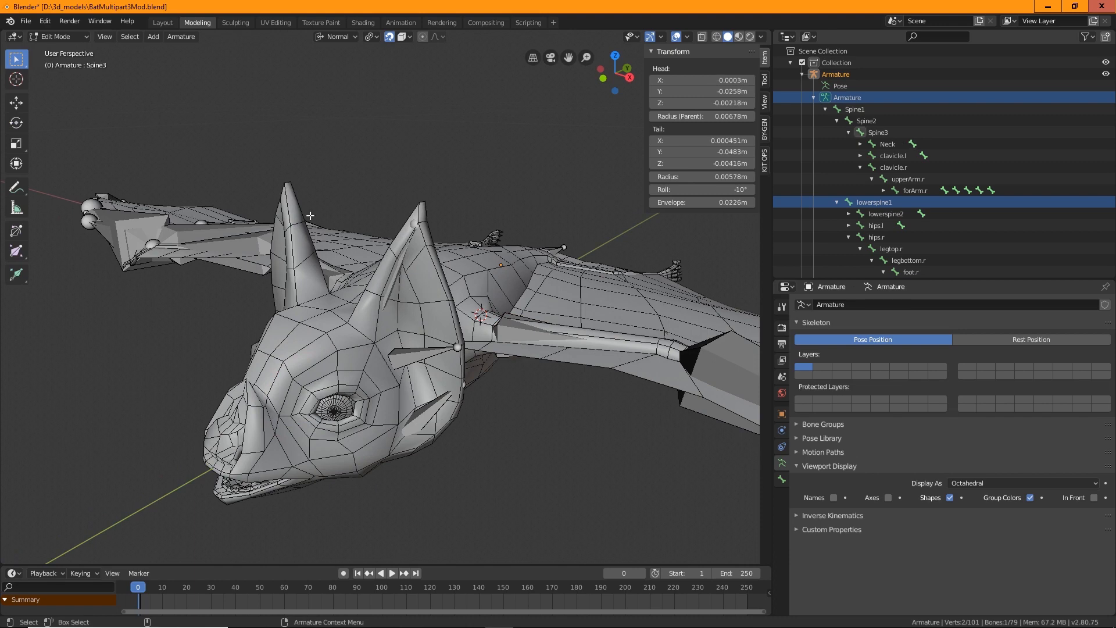
{"action": "left_click", "coordinate": [58, 36]}
{"action": "left_click", "coordinate": [52, 48]}
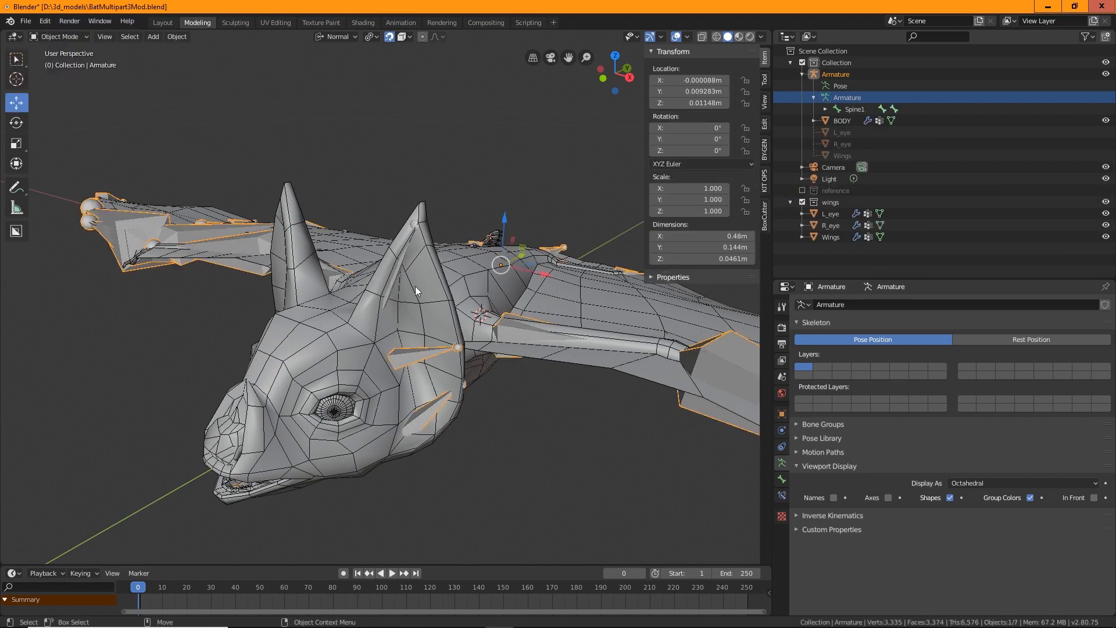
{"action": "left_click", "coordinate": [465, 307]}
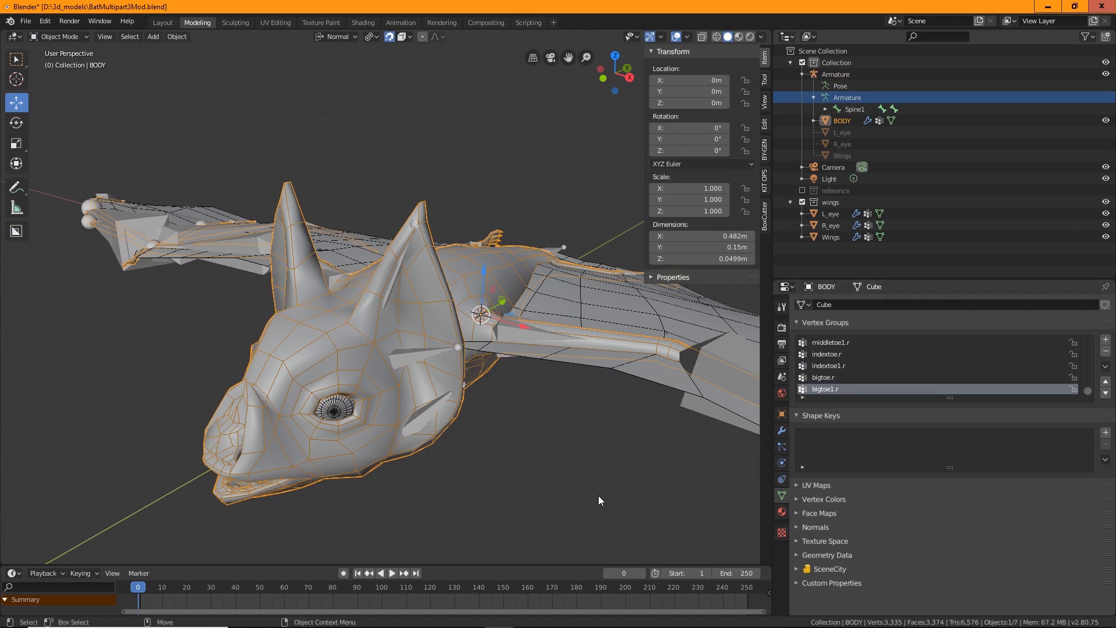
Orbit and zoom around the bat, briefly selecting the wings, to examine the body and wing meshes from below
{"action": "middle_click_drag", "start_coordinate": [526, 407], "coordinate": [543, 407]}
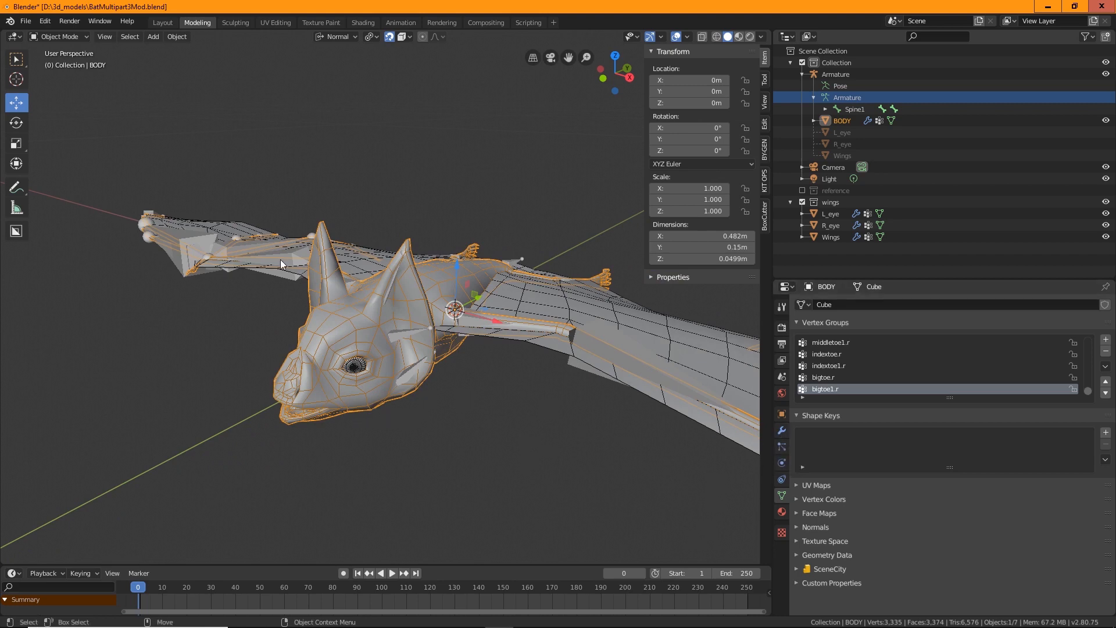
{"action": "scroll", "coordinate": [417, 328], "scroll_direction": "up", "scroll_amount": 2}
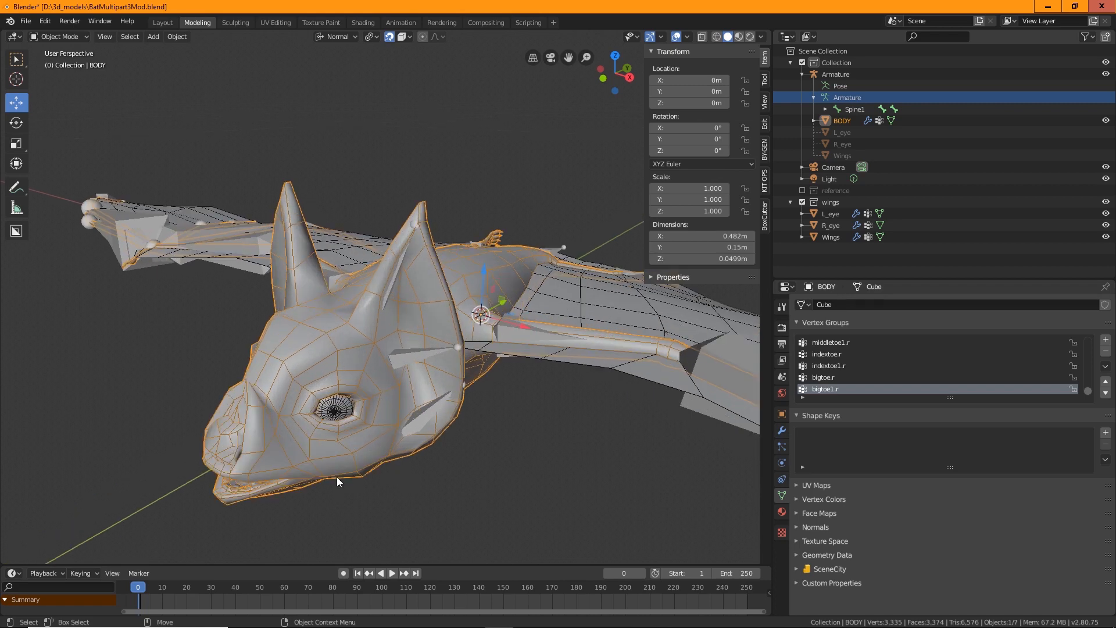
{"action": "scroll", "coordinate": [521, 489], "scroll_direction": "down", "scroll_amount": 2}
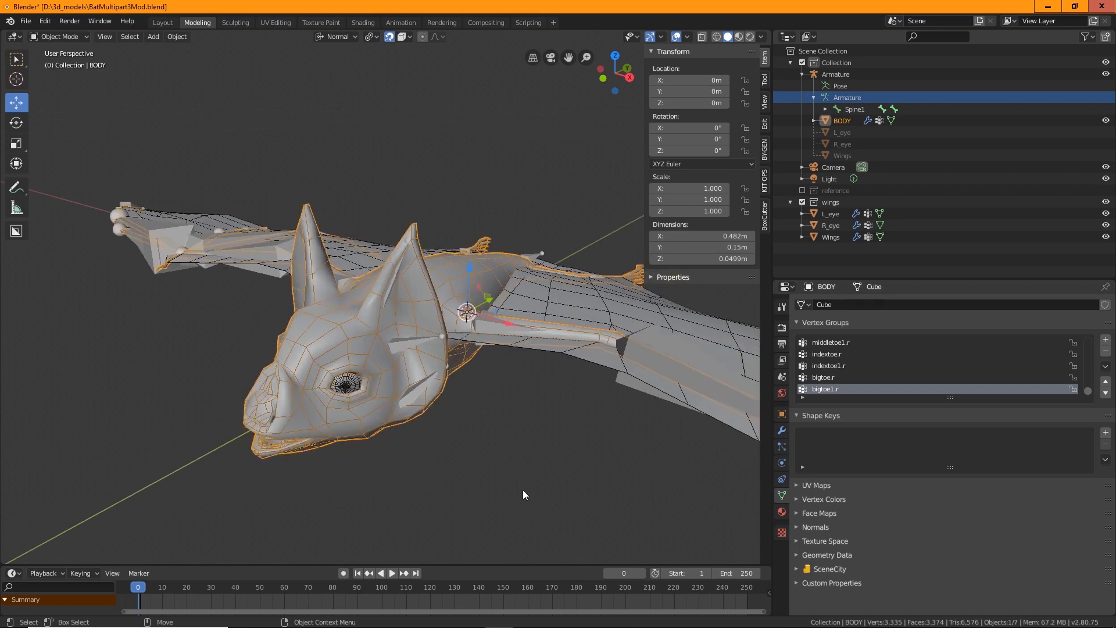
{"action": "scroll", "coordinate": [393, 333], "scroll_direction": "up", "scroll_amount": 2}
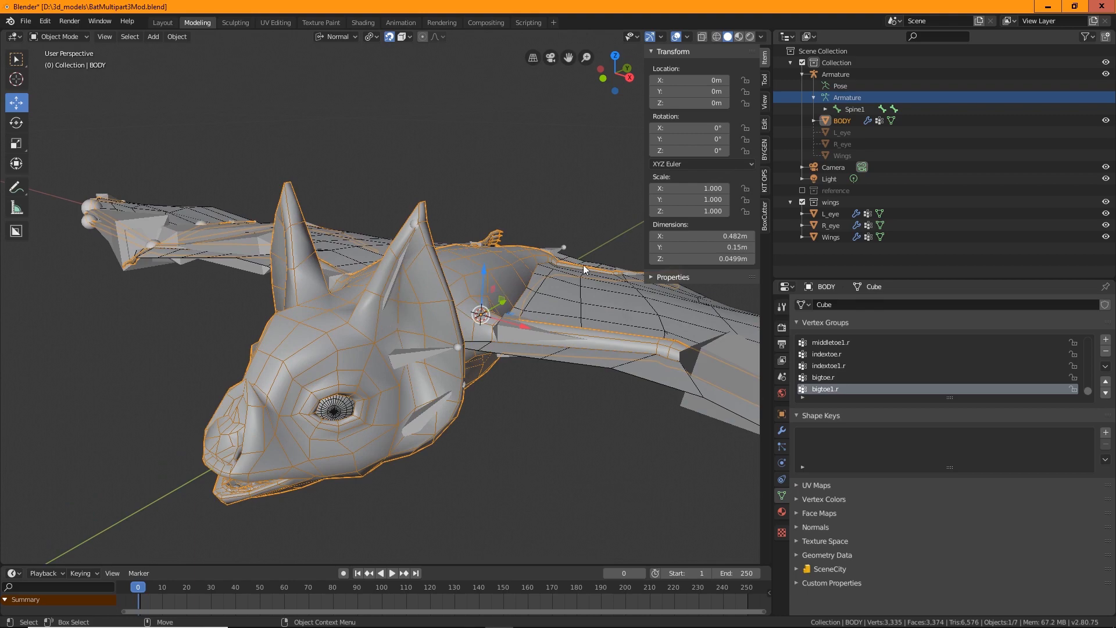
{"action": "scroll", "coordinate": [566, 409], "scroll_direction": "down", "scroll_amount": 3}
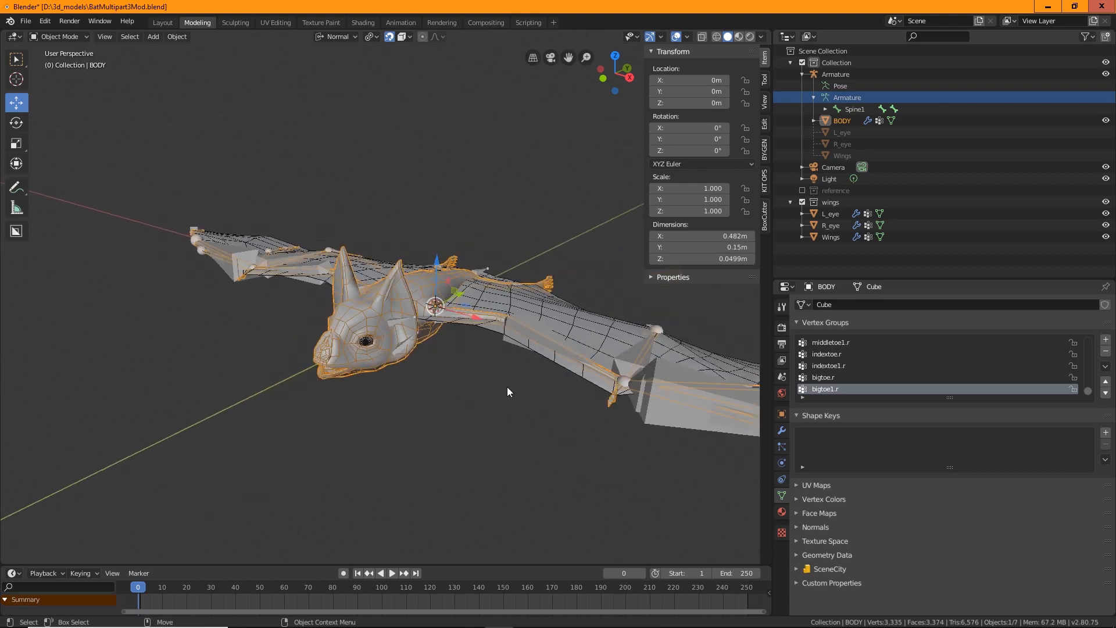
{"action": "middle_click_drag", "start_coordinate": [507, 389], "coordinate": [468, 474]}
{"action": "left_click", "coordinate": [442, 355]}
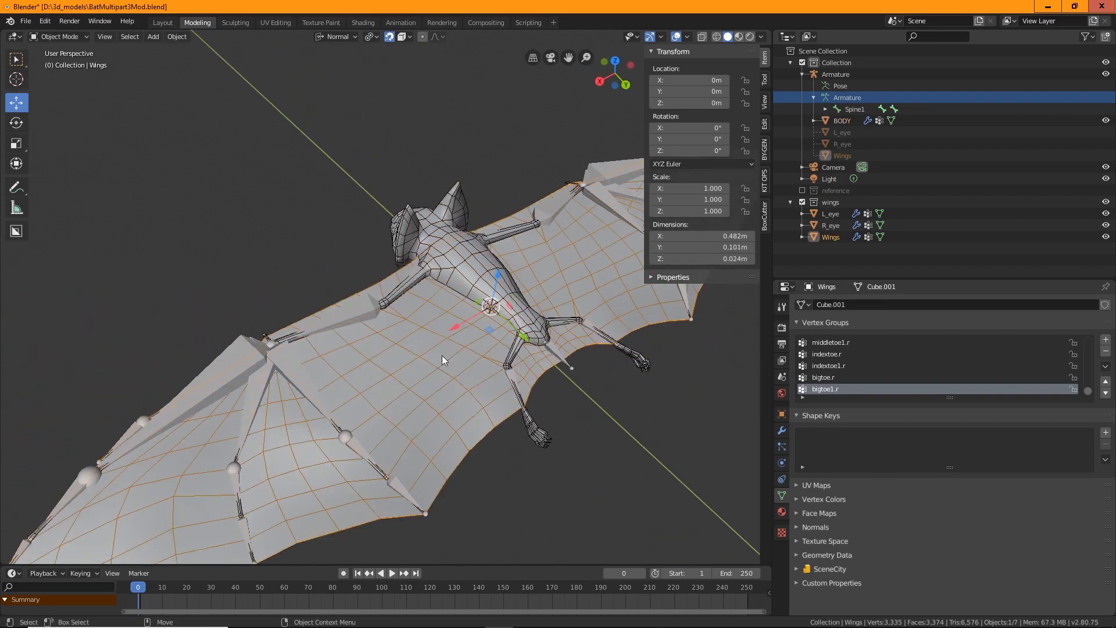
{"action": "middle_click_drag", "start_coordinate": [451, 429], "coordinate": [406, 413]}
{"action": "scroll", "coordinate": [406, 414], "scroll_direction": "up", "scroll_amount": 3}
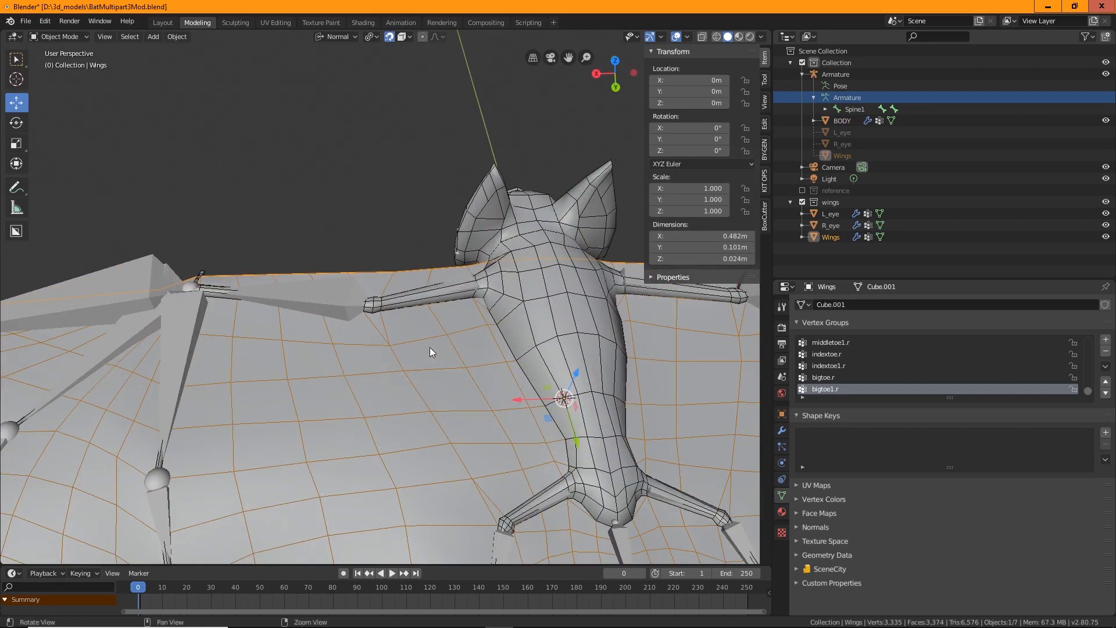
{"action": "middle_click_drag", "start_coordinate": [431, 349], "coordinate": [371, 346]}
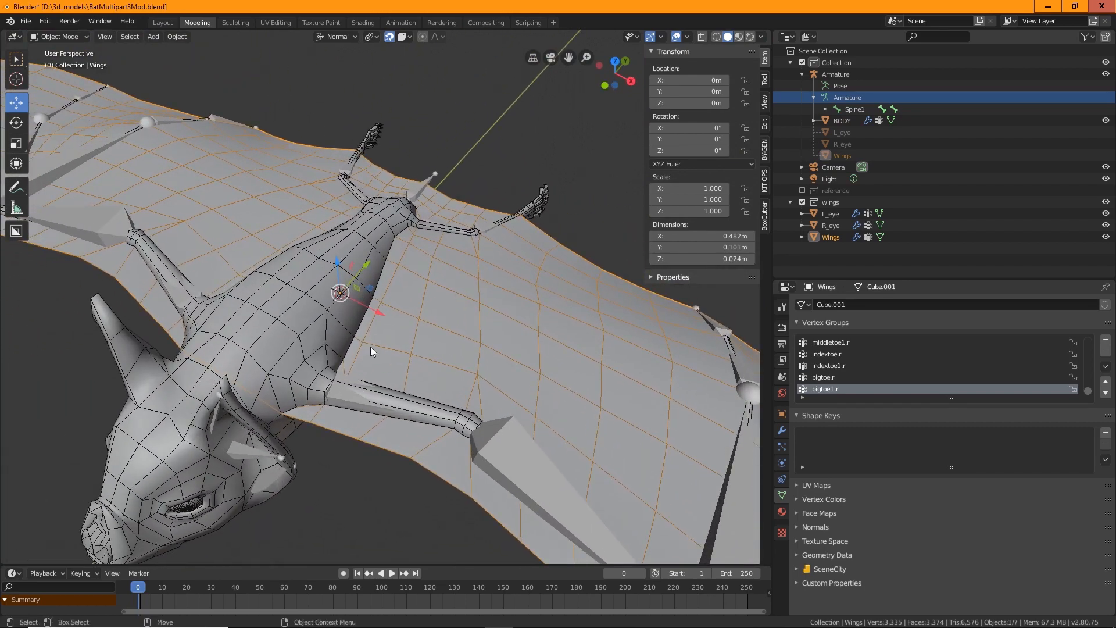
Select the BODY mesh and switch it to Weight Paint mode
{"action": "left_click", "coordinate": [288, 309]}
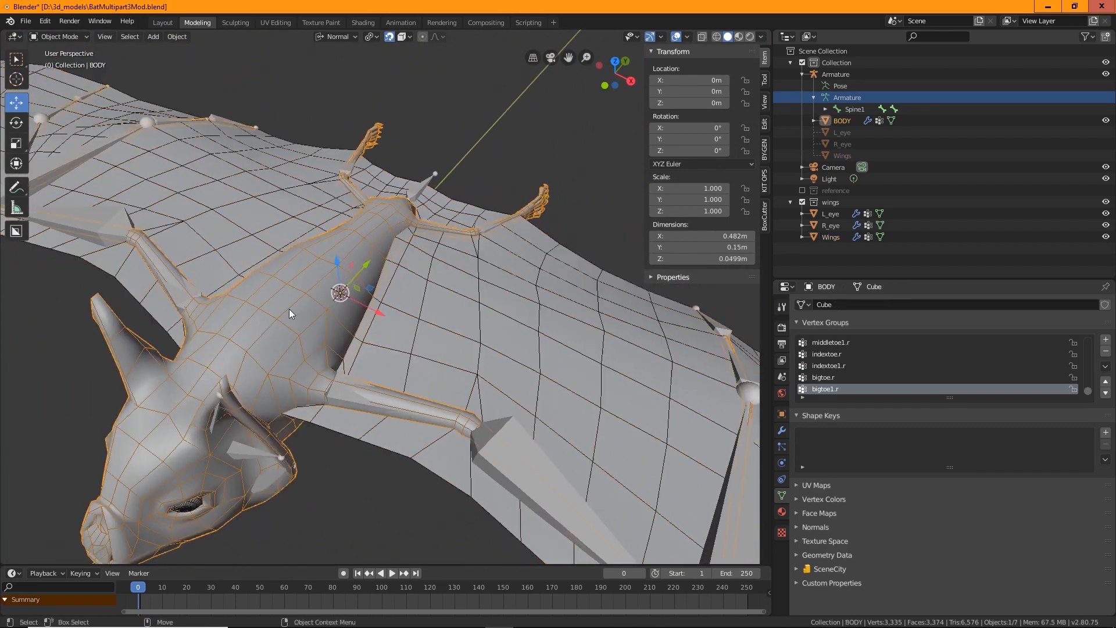
{"action": "left_click", "coordinate": [72, 37]}
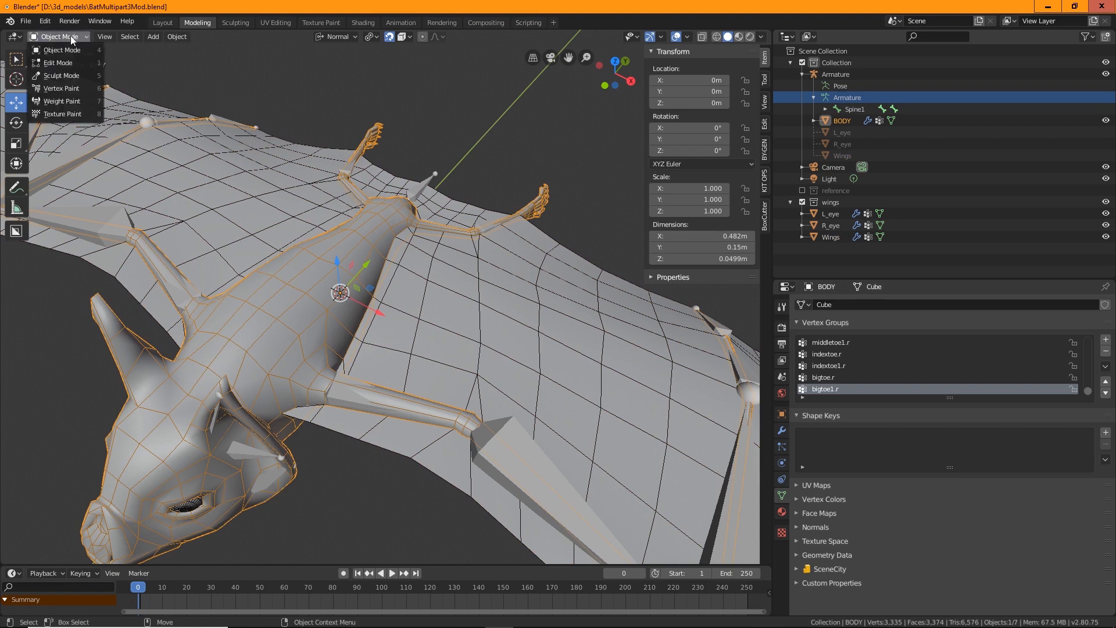
{"action": "left_click", "coordinate": [78, 102]}
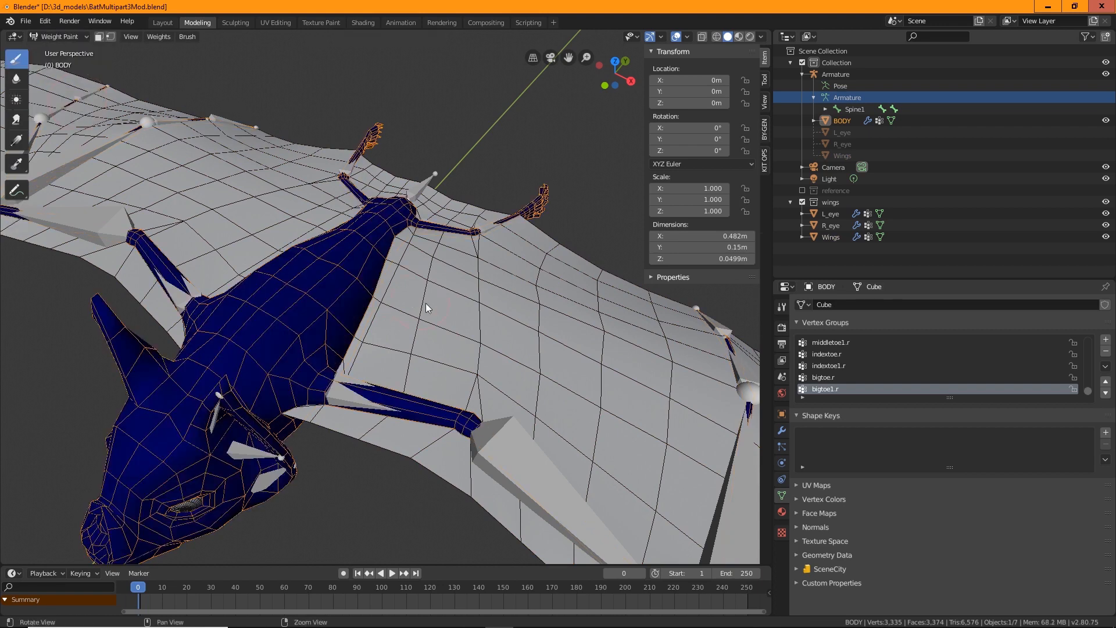
Inspect the body's lowerspine1, lowerspine2 and tail vertex group weights
{"action": "middle_click_drag", "start_coordinate": [425, 302], "coordinate": [689, 376]}
{"action": "middle_click_drag", "start_coordinate": [358, 271], "coordinate": [438, 266]}
{"action": "scroll", "coordinate": [437, 266], "scroll_direction": "up", "scroll_amount": 5}
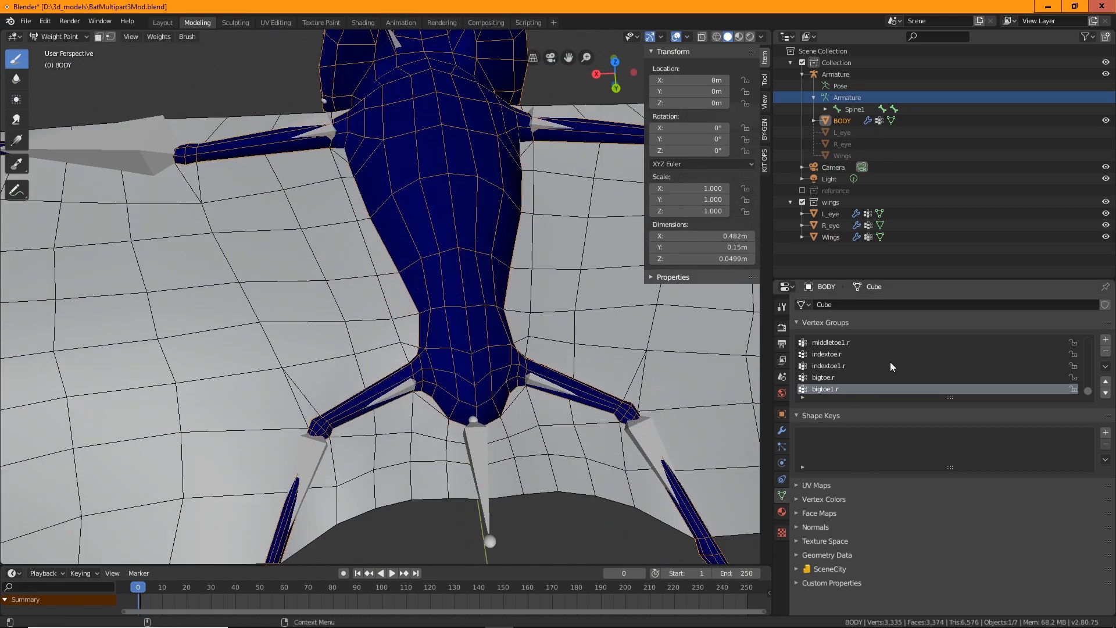
{"action": "scroll", "coordinate": [891, 361], "scroll_direction": "up", "scroll_amount": 5}
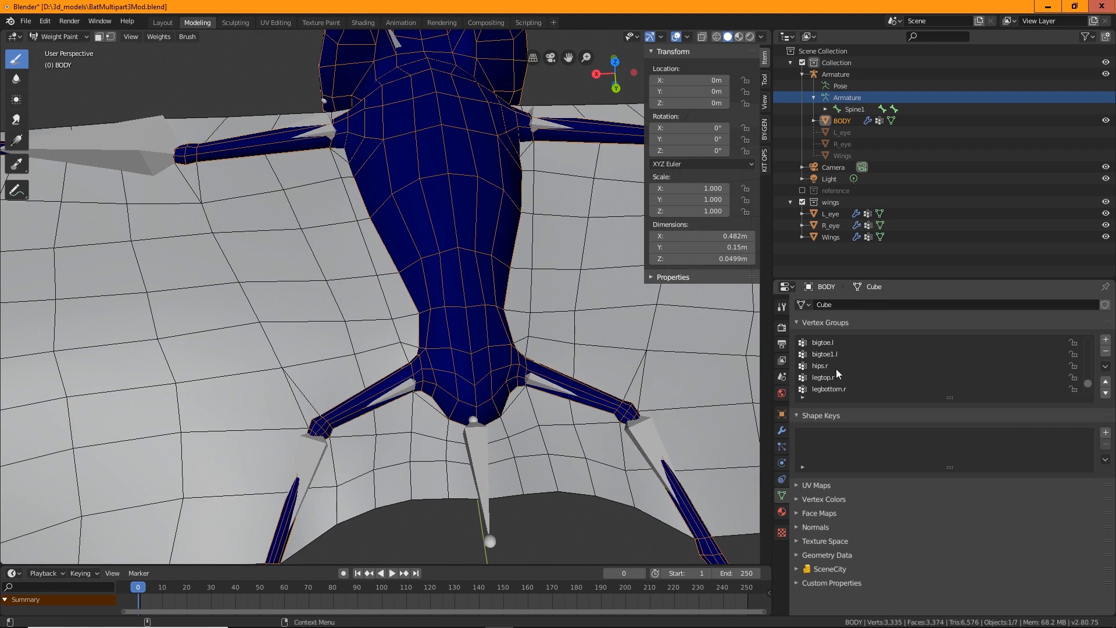
{"action": "scroll", "coordinate": [829, 345], "scroll_direction": "up", "scroll_amount": 8}
{"action": "scroll", "coordinate": [844, 354], "scroll_direction": "down", "scroll_amount": 4}
{"action": "left_click", "coordinate": [836, 366]}
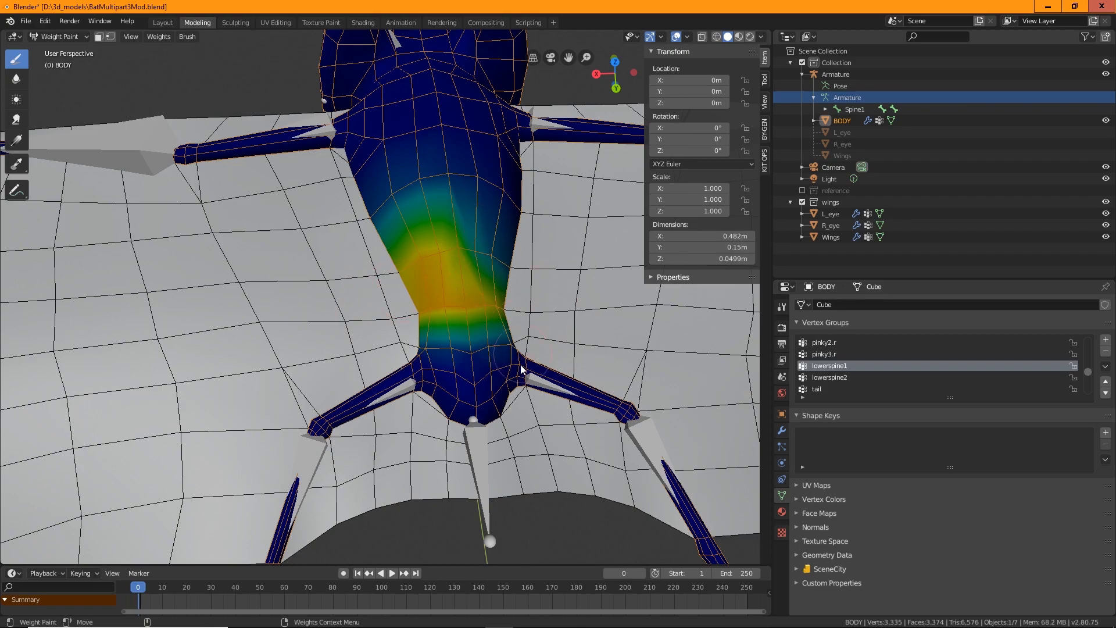
{"action": "mouse_move", "coordinate": [548, 373]}
{"action": "middle_mouse_down"}
{"action": "mouse_move", "coordinate": [496, 346]}
{"action": "mouse_move", "coordinate": [534, 345]}
{"action": "mouse_move", "coordinate": [579, 319]}
{"action": "mouse_move", "coordinate": [513, 335]}
{"action": "mouse_move", "coordinate": [502, 358]}
{"action": "mouse_move", "coordinate": [540, 288]}
{"action": "mouse_move", "coordinate": [534, 237]}
{"action": "mouse_move", "coordinate": [546, 221]}
{"action": "mouse_move", "coordinate": [474, 273]}
{"action": "mouse_move", "coordinate": [488, 344]}
{"action": "mouse_move", "coordinate": [550, 368]}
{"action": "mouse_move", "coordinate": [535, 281]}
{"action": "middle_mouse_up"}
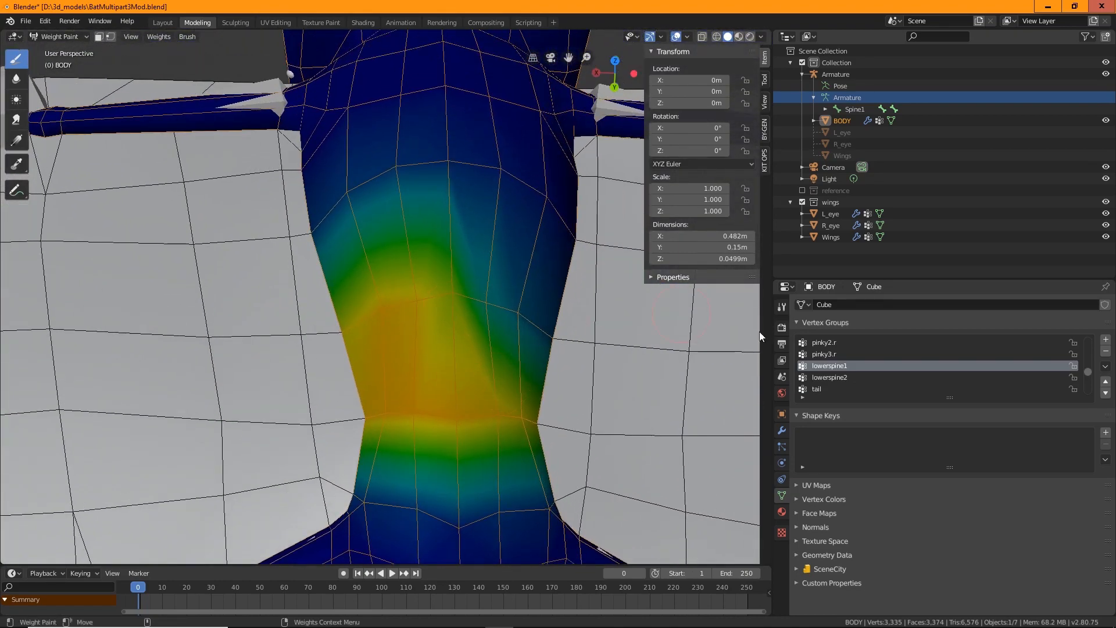
{"action": "left_click", "coordinate": [831, 378]}
{"action": "scroll", "coordinate": [497, 366], "scroll_direction": "down", "scroll_amount": 5}
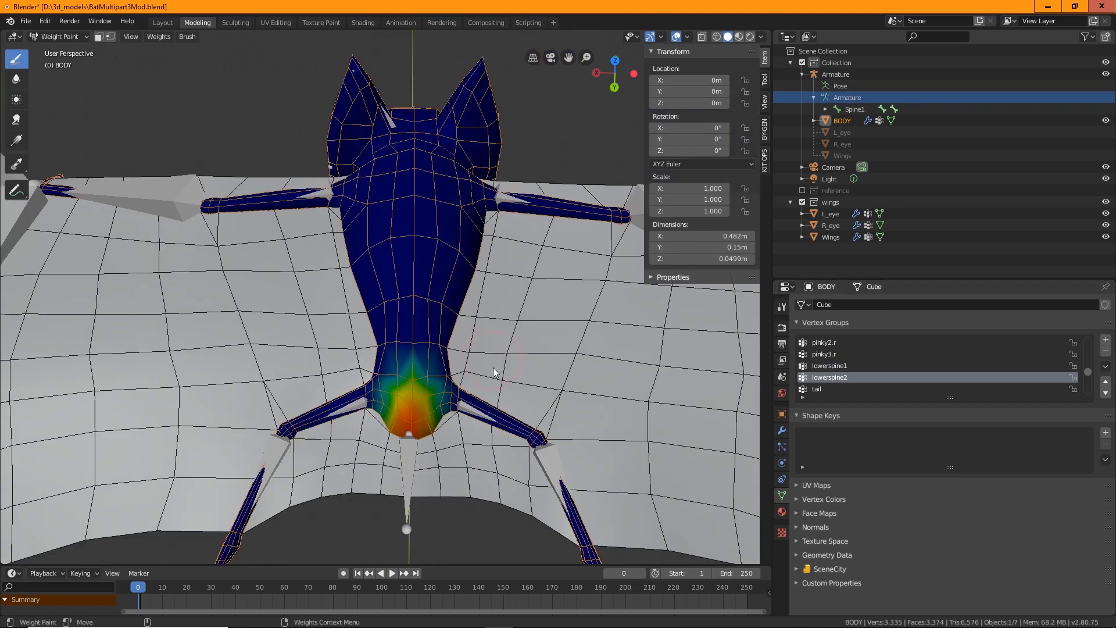
{"action": "scroll", "coordinate": [420, 428], "scroll_direction": "up", "scroll_amount": 3}
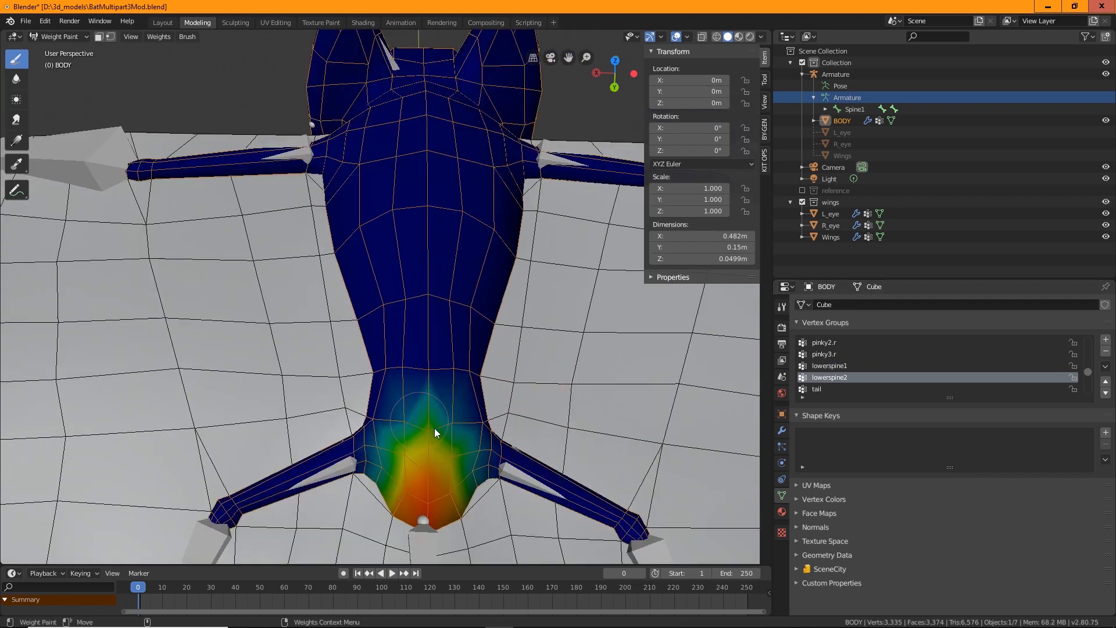
{"action": "left_click", "coordinate": [820, 390]}
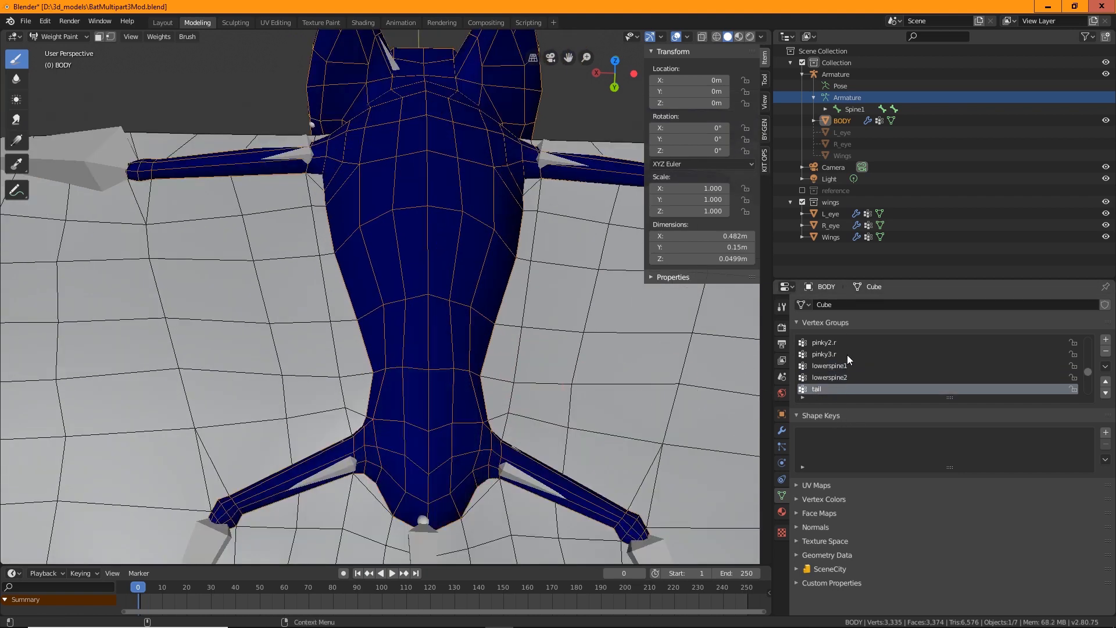
Review the Spine1, Spine2 and Spine3 vertex group weights, leaving Spine1 active
{"action": "scroll", "coordinate": [486, 456], "scroll_direction": "down", "scroll_amount": 3}
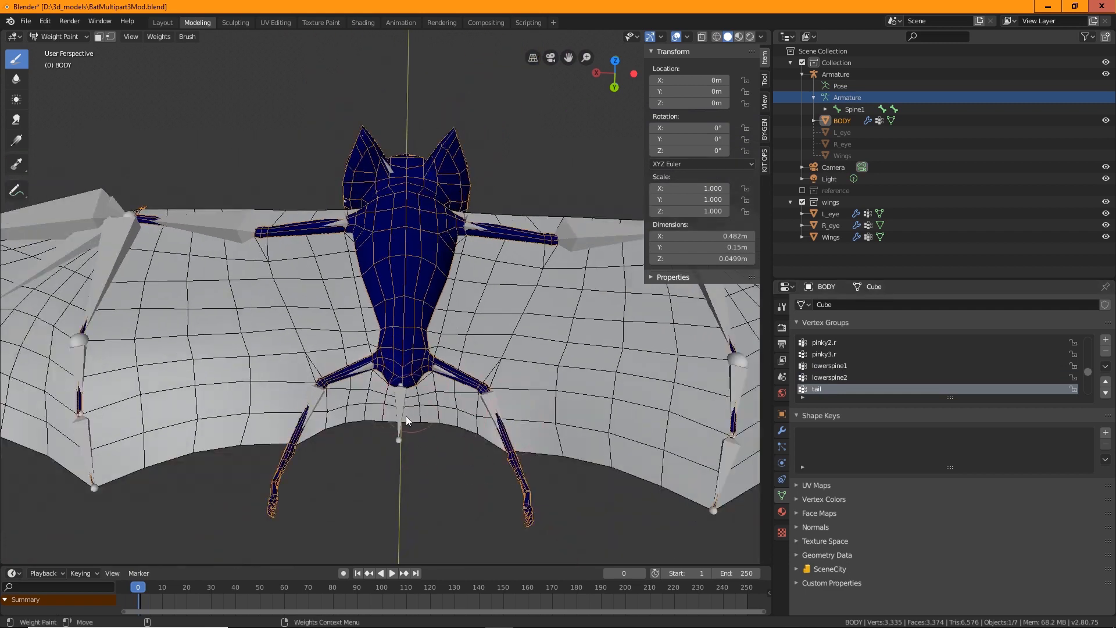
{"action": "scroll", "coordinate": [421, 454], "scroll_direction": "up", "scroll_amount": 3}
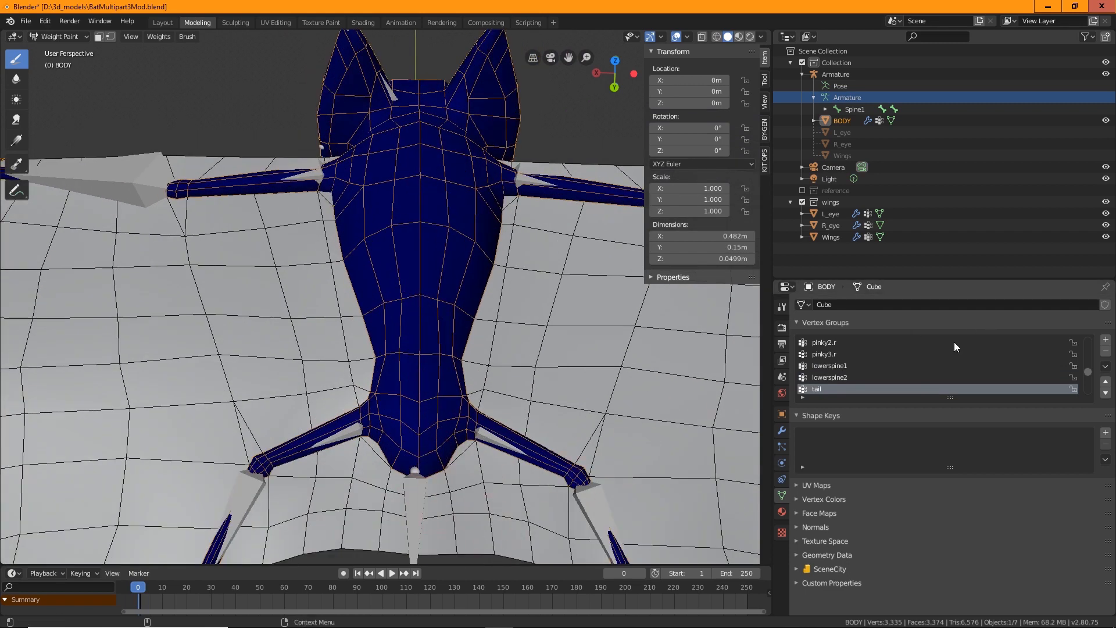
{"action": "scroll", "coordinate": [815, 391], "scroll_direction": "up", "scroll_amount": 4}
{"action": "scroll", "coordinate": [820, 385], "scroll_direction": "up", "scroll_amount": 1}
{"action": "scroll", "coordinate": [827, 381], "scroll_direction": "down", "scroll_amount": 5}
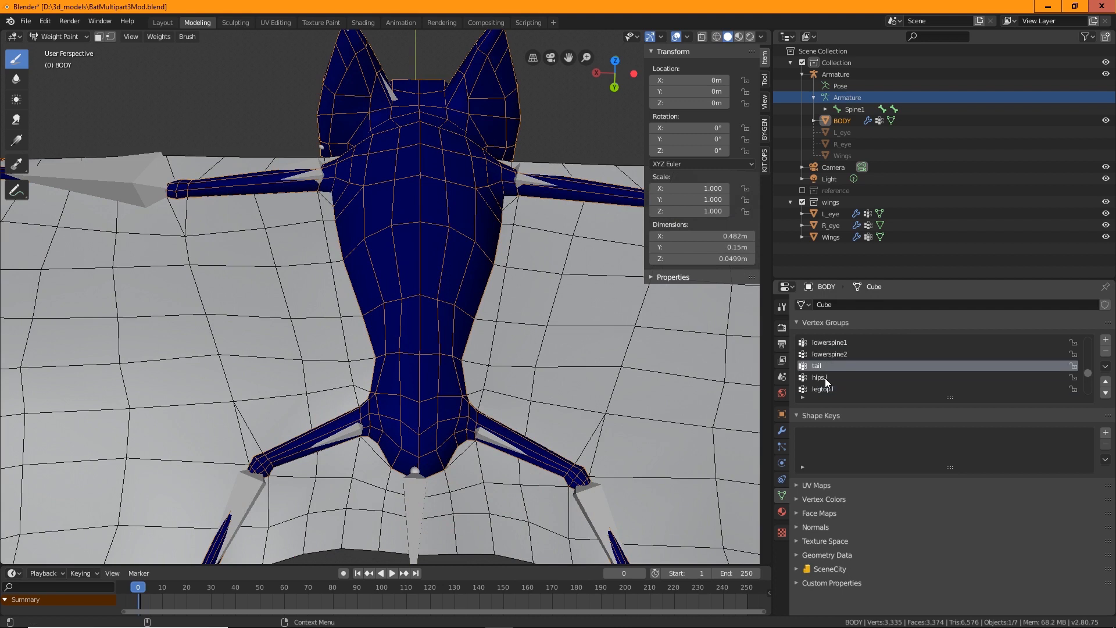
{"action": "scroll", "coordinate": [825, 378], "scroll_direction": "down", "scroll_amount": 5}
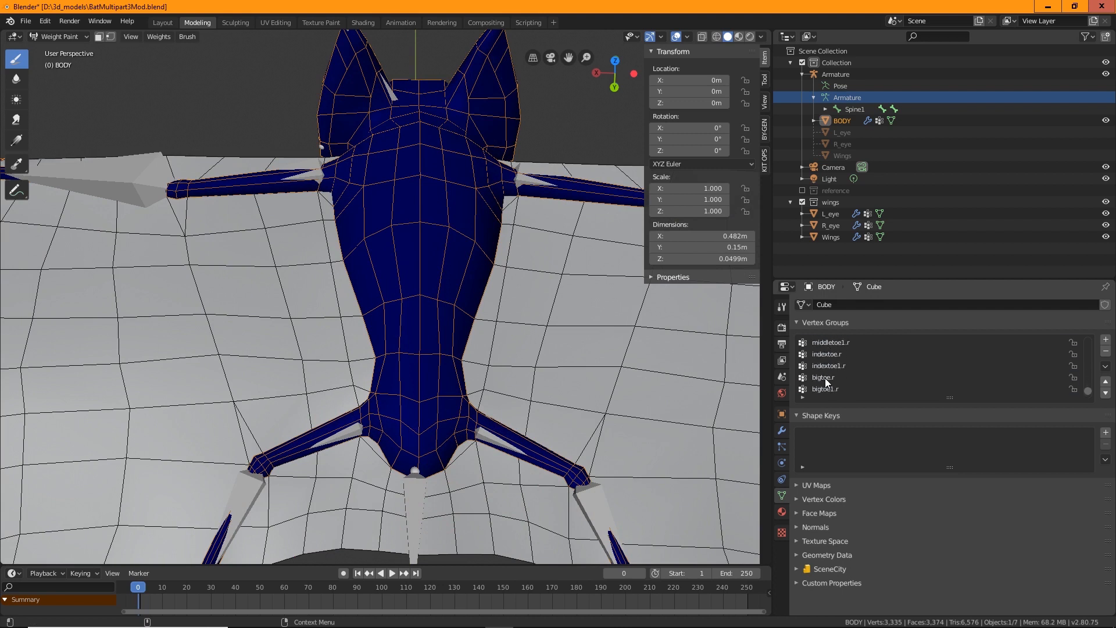
{"action": "scroll", "coordinate": [830, 378], "scroll_direction": "up", "scroll_amount": 10}
{"action": "scroll", "coordinate": [830, 378], "scroll_direction": "up", "scroll_amount": 2}
{"action": "left_click", "coordinate": [825, 355]}
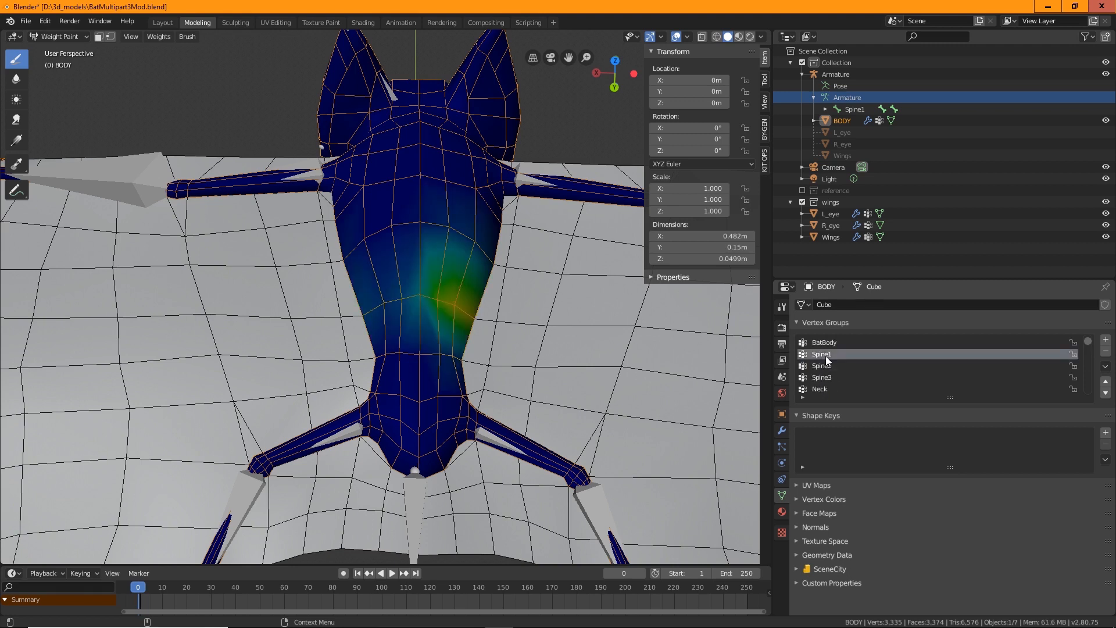
{"action": "left_click", "coordinate": [825, 366]}
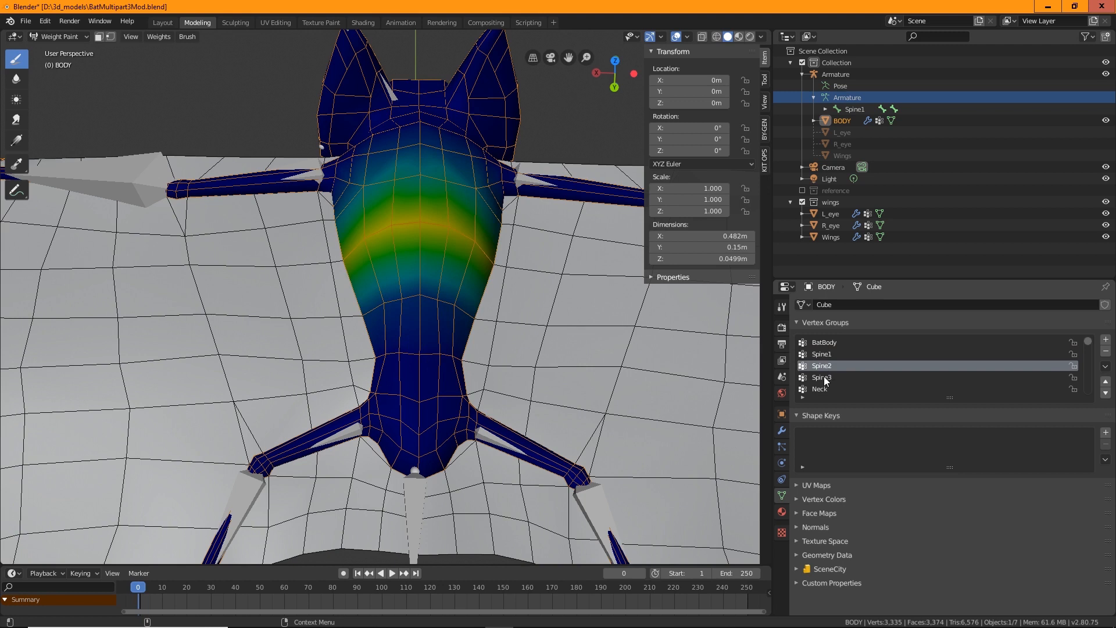
{"action": "left_click", "coordinate": [826, 378]}
{"action": "left_click", "coordinate": [825, 367]}
{"action": "left_click", "coordinate": [828, 353]}
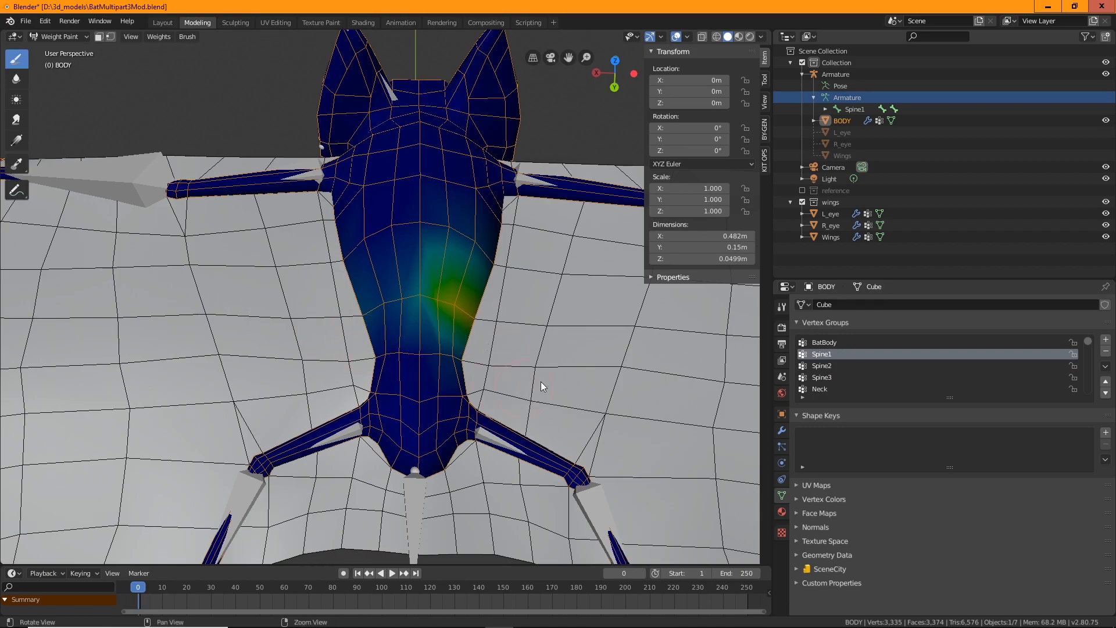
Paint the Spine1 group across the mid-body with the Draw brush at weight 1.000, radius 50 px
{"action": "middle_click_drag", "start_coordinate": [538, 383], "coordinate": [472, 304]}
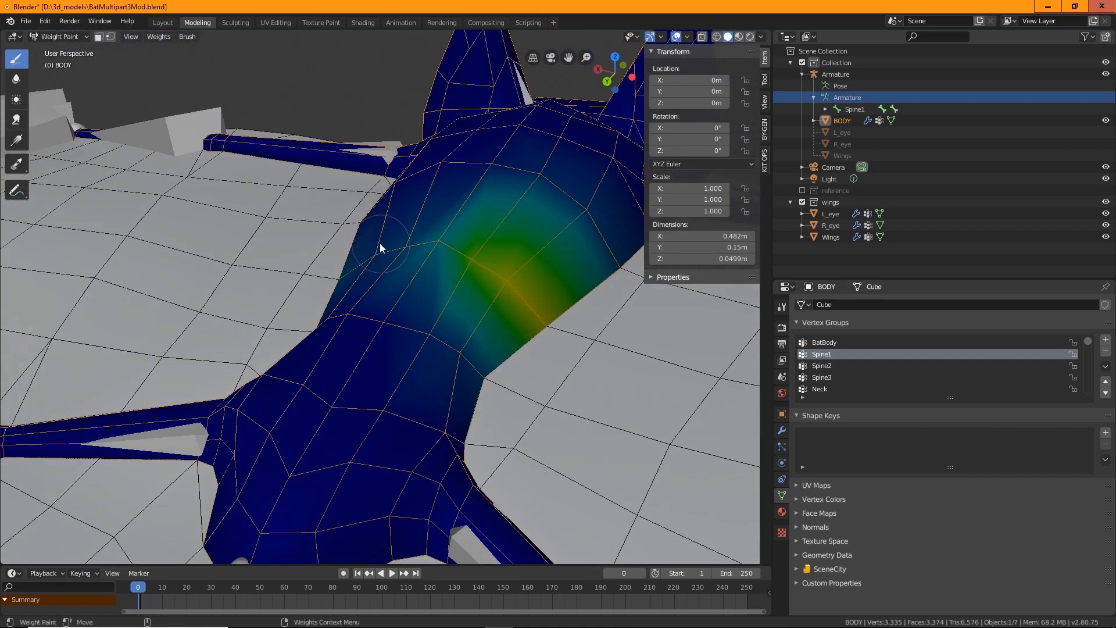
{"action": "middle_click_drag", "start_coordinate": [379, 243], "coordinate": [518, 331]}
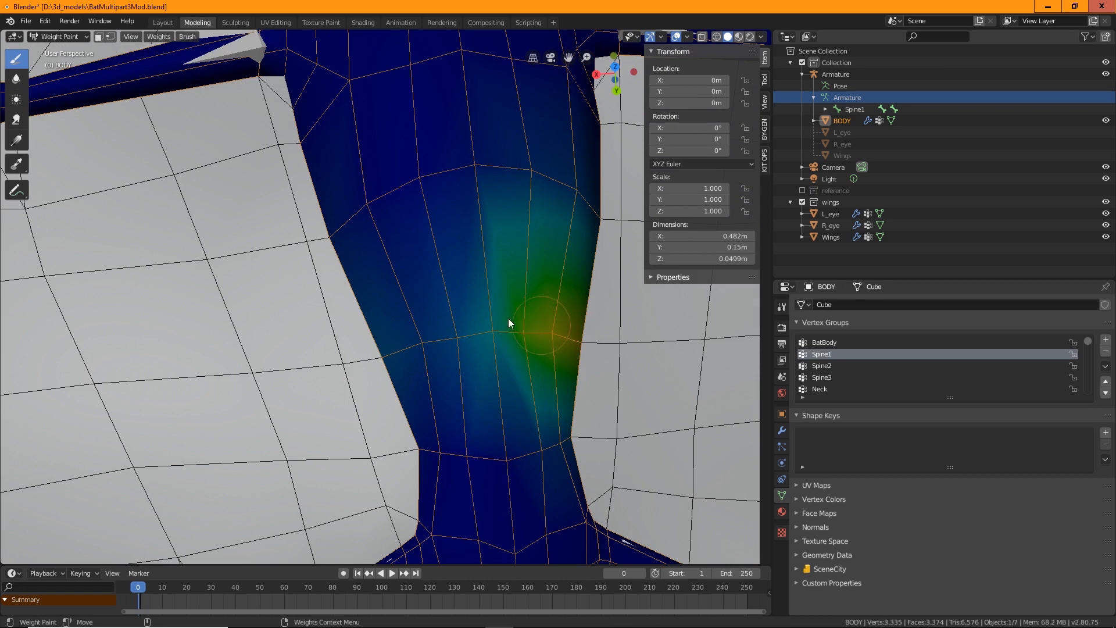
{"action": "left_click", "coordinate": [765, 79]}
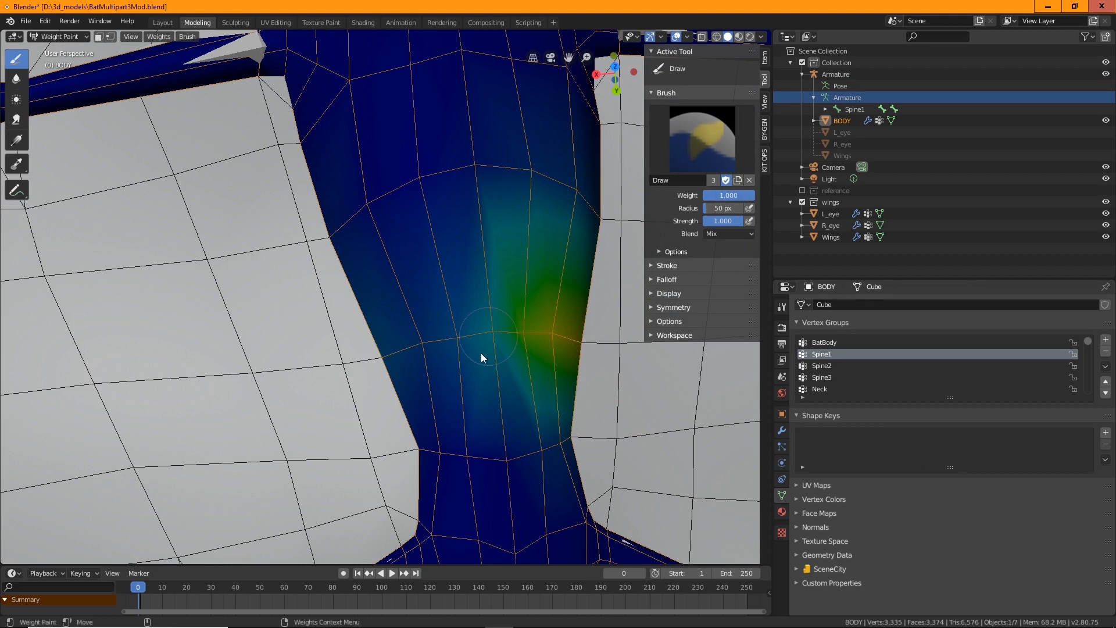
{"action": "mouse_move", "coordinate": [572, 331]}
{"action": "left_mouse_down"}
{"action": "mouse_move", "coordinate": [395, 347]}
{"action": "mouse_move", "coordinate": [412, 347]}
{"action": "left_mouse_up"}
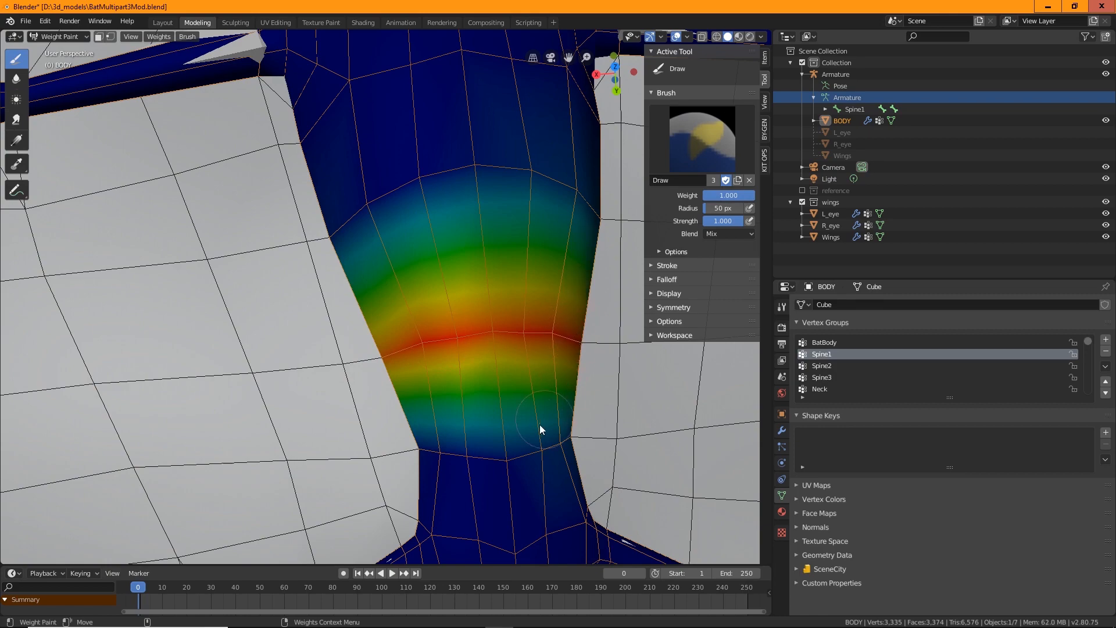
{"action": "middle_click_drag", "start_coordinate": [540, 425], "coordinate": [494, 259]}
{"action": "mouse_move", "coordinate": [375, 229]}
{"action": "left_mouse_down"}
{"action": "mouse_move", "coordinate": [414, 257]}
{"action": "mouse_move", "coordinate": [541, 259]}
{"action": "mouse_move", "coordinate": [567, 240]}
{"action": "left_mouse_up"}
{"action": "mouse_move", "coordinate": [567, 240]}
{"action": "middle_mouse_down"}
{"action": "mouse_move", "coordinate": [504, 262]}
{"action": "mouse_move", "coordinate": [469, 215]}
{"action": "middle_mouse_up"}
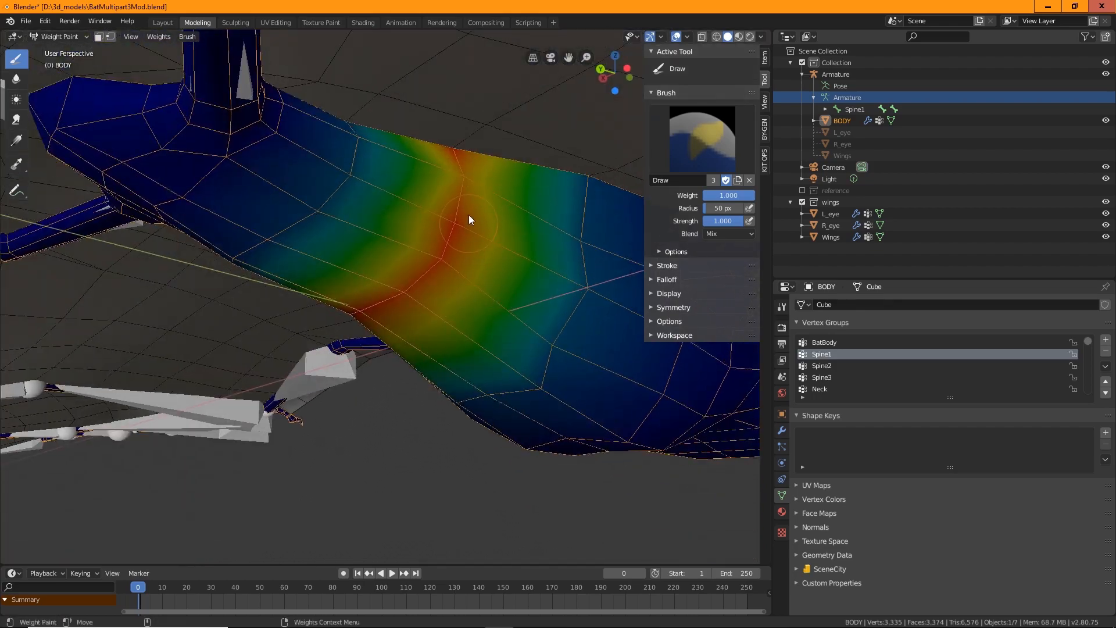
{"action": "left_click_drag", "start_coordinate": [469, 216], "coordinate": [451, 223]}
{"action": "mouse_move", "coordinate": [431, 266]}
{"action": "middle_mouse_down"}
{"action": "mouse_move", "coordinate": [504, 202]}
{"action": "mouse_move", "coordinate": [541, 380]}
{"action": "mouse_move", "coordinate": [492, 399]}
{"action": "middle_mouse_up"}
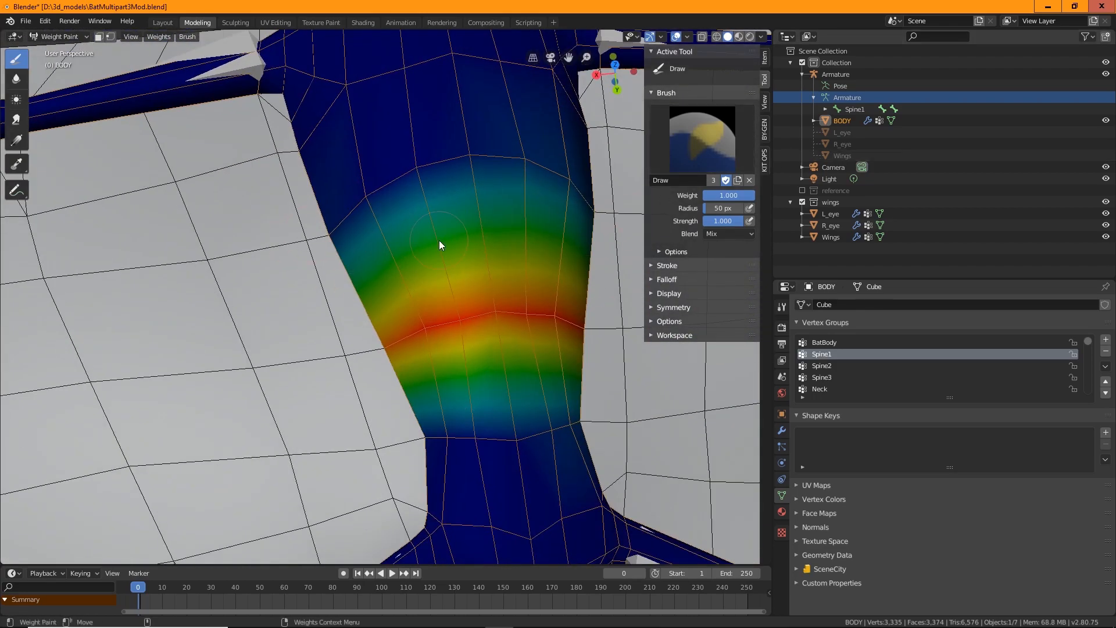
Smooth the painted Spine1 weights on the mid-body with the Blur brush
{"action": "left_click", "coordinate": [16, 78]}
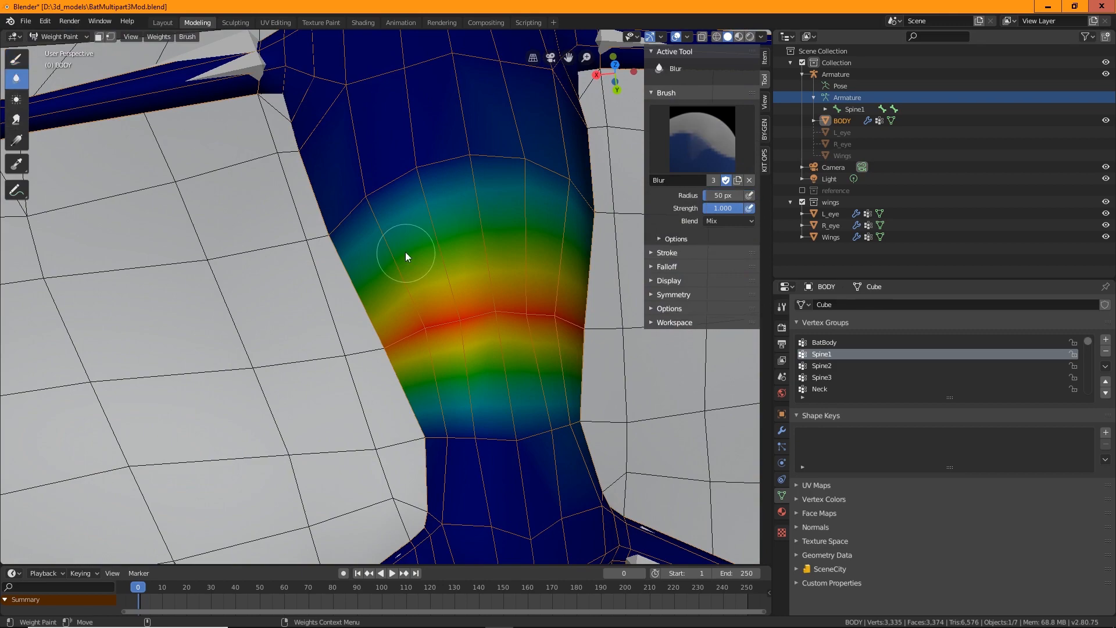
{"action": "mouse_move", "coordinate": [436, 169]}
{"action": "left_mouse_down"}
{"action": "mouse_move", "coordinate": [399, 189]}
{"action": "mouse_move", "coordinate": [394, 174]}
{"action": "mouse_move", "coordinate": [510, 182]}
{"action": "left_mouse_up"}
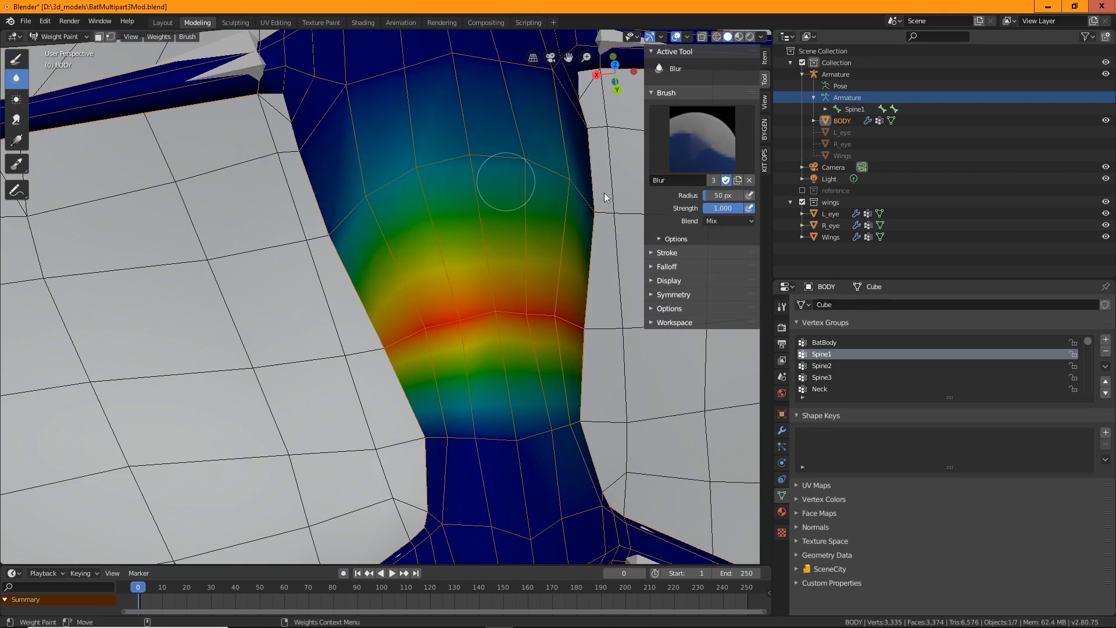
{"action": "mouse_move", "coordinate": [578, 217]}
{"action": "middle_mouse_down"}
{"action": "mouse_move", "coordinate": [551, 311]}
{"action": "mouse_move", "coordinate": [480, 180]}
{"action": "middle_mouse_up"}
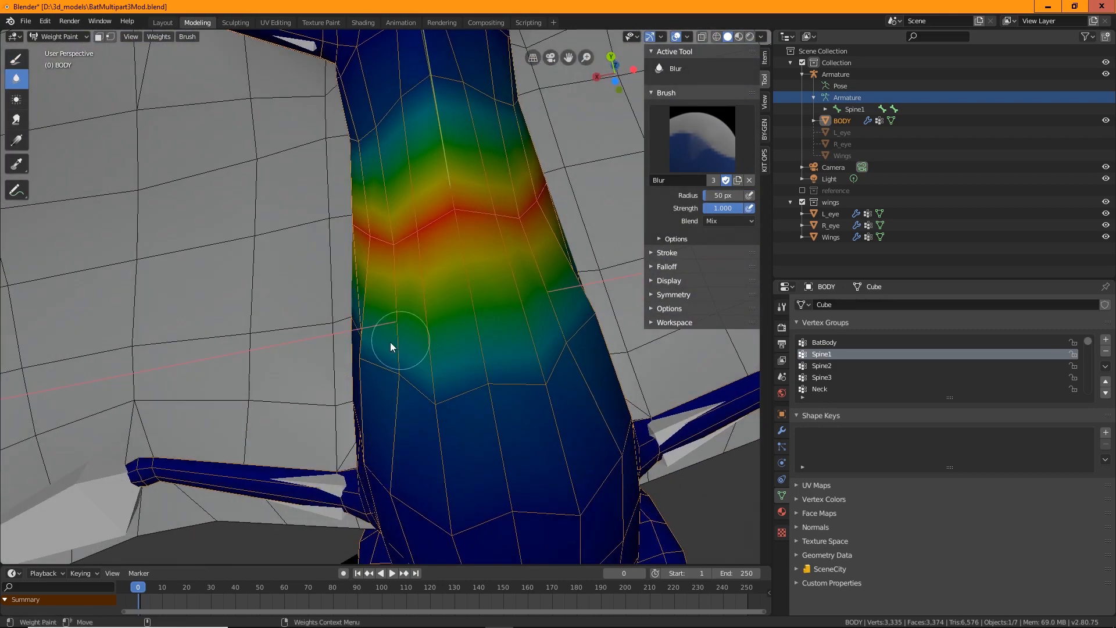
{"action": "middle_click_drag", "start_coordinate": [520, 293], "coordinate": [488, 401]}
{"action": "scroll", "coordinate": [487, 383], "scroll_direction": "up", "scroll_amount": 5}
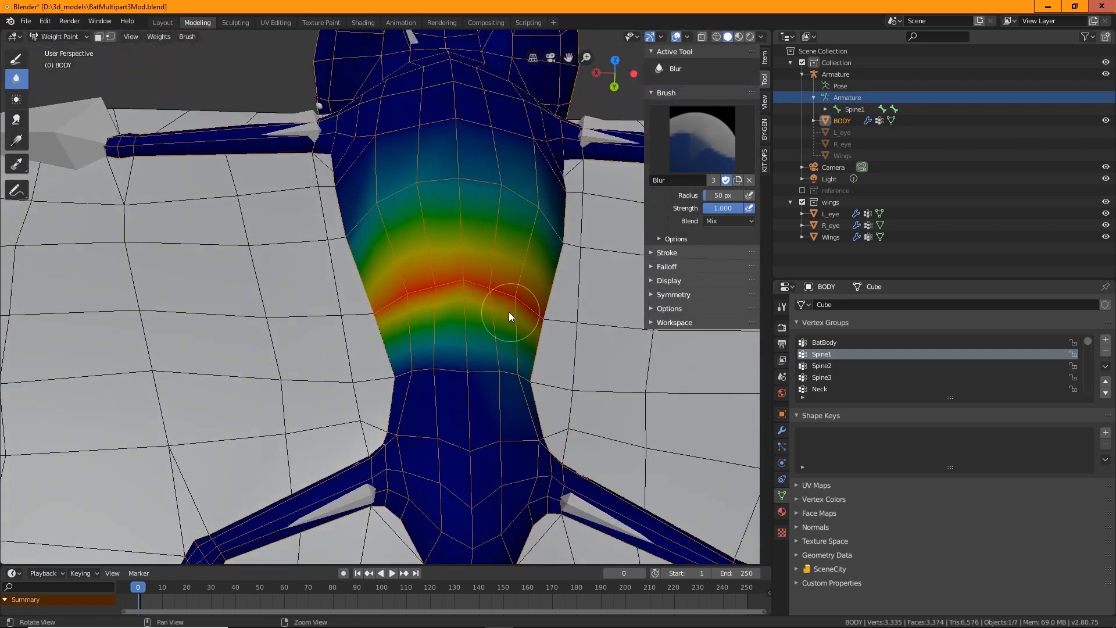
Leave Weight Paint mode on the body, select the Wings mesh, and enter Weight Paint mode on it
{"action": "middle_click_drag", "start_coordinate": [509, 316], "coordinate": [406, 319]}
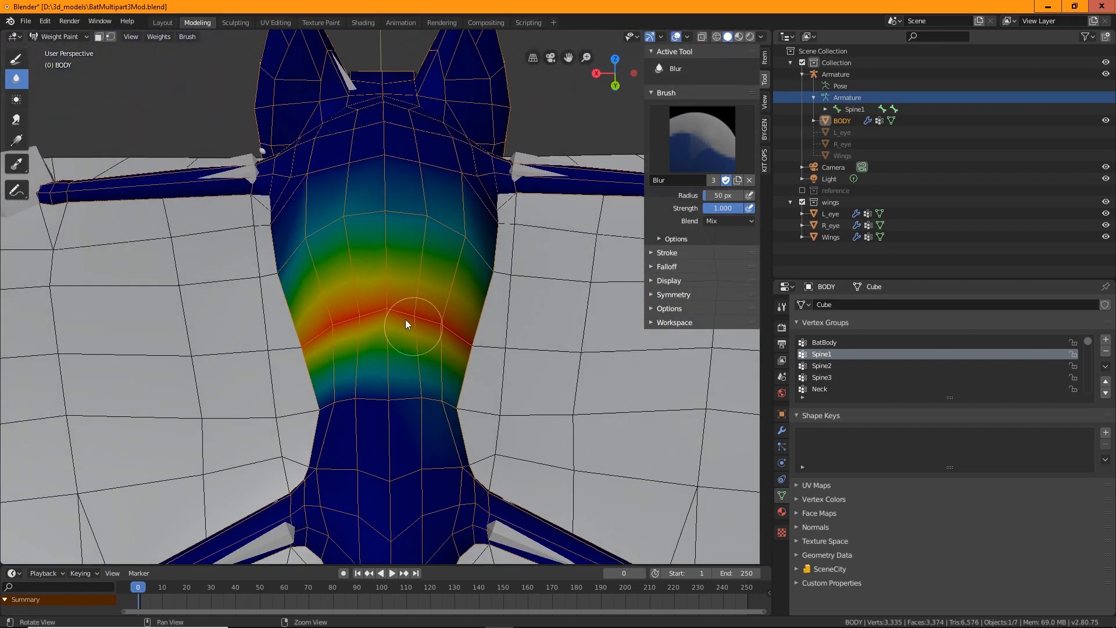
{"action": "left_click", "coordinate": [51, 36]}
{"action": "left_click", "coordinate": [57, 49]}
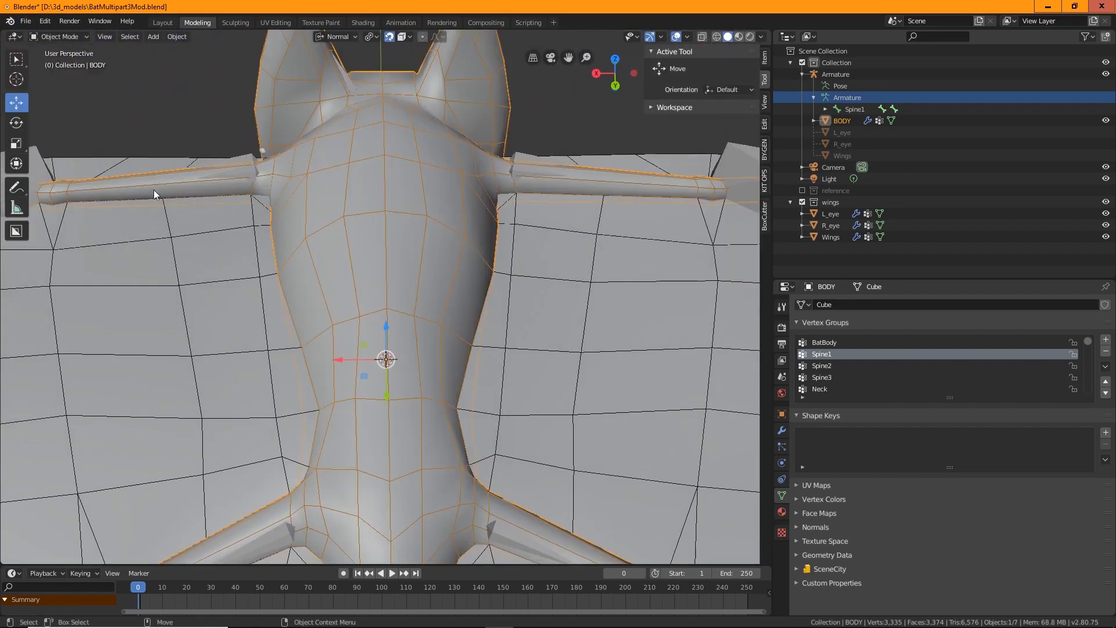
{"action": "scroll", "coordinate": [243, 246], "scroll_direction": "down", "scroll_amount": 3}
{"action": "left_click", "coordinate": [268, 331]}
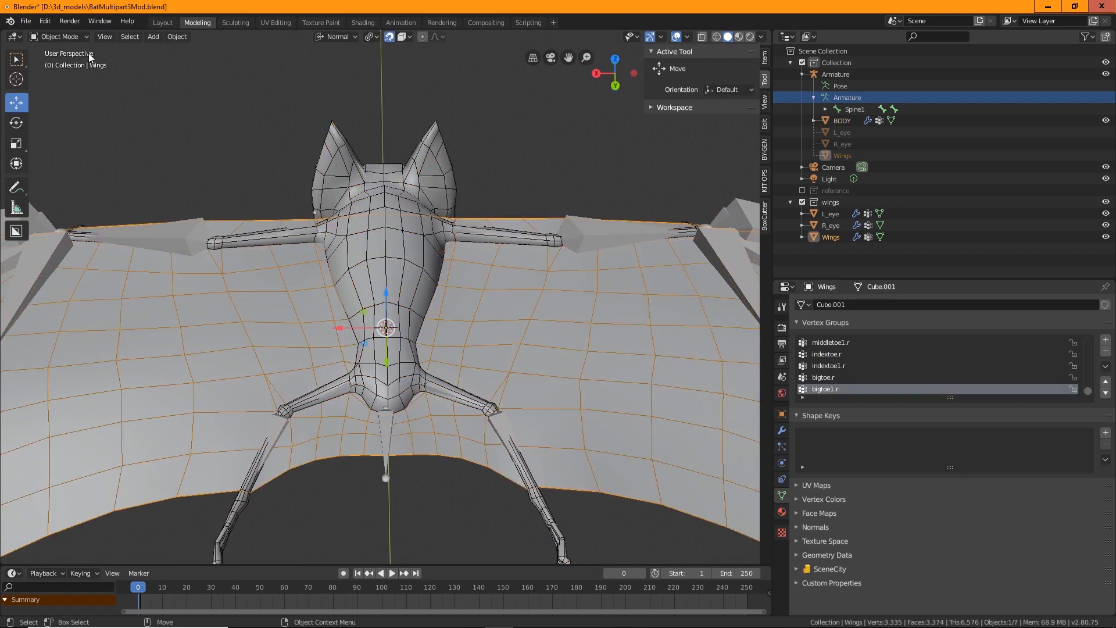
{"action": "left_click", "coordinate": [68, 36]}
{"action": "left_click", "coordinate": [76, 102]}
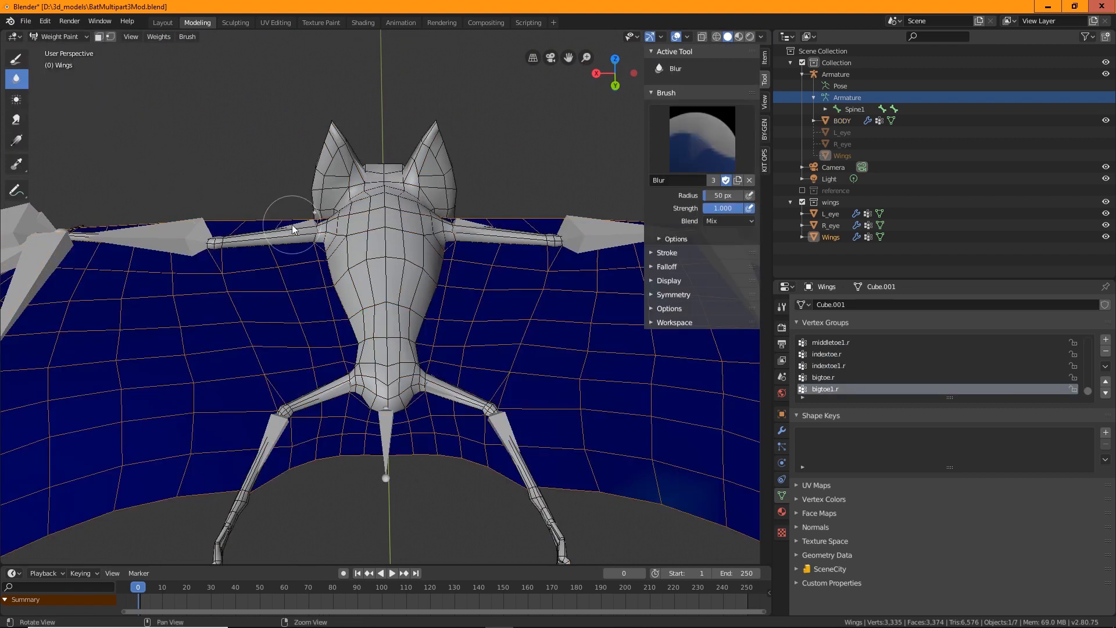
Inspect the wings' Spine1 and Spine2 vertex group weights near the body
{"action": "middle_click_drag", "start_coordinate": [293, 229], "coordinate": [399, 313]}
{"action": "scroll", "coordinate": [843, 386], "scroll_direction": "up", "scroll_amount": 3}
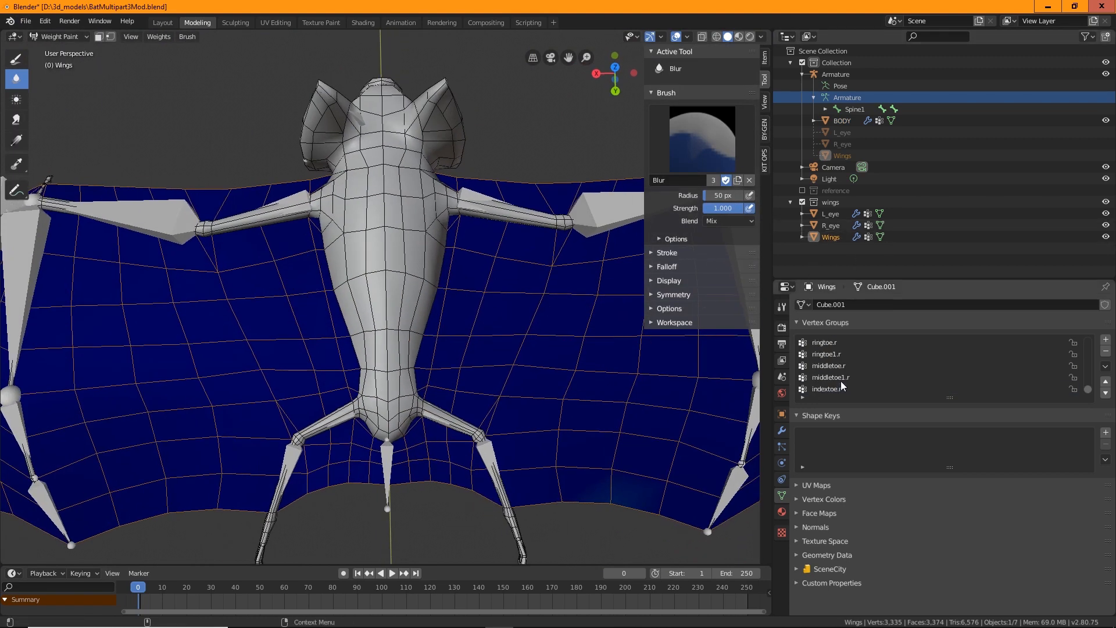
{"action": "scroll", "coordinate": [844, 378], "scroll_direction": "up", "scroll_amount": 4}
{"action": "left_click", "coordinate": [825, 343]}
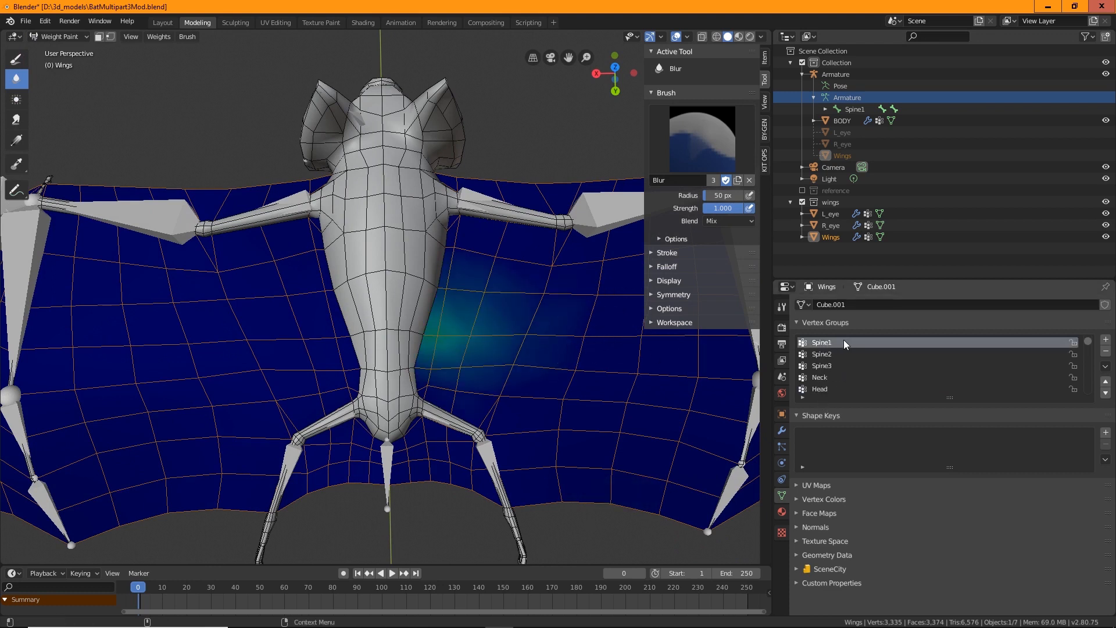
{"action": "scroll", "coordinate": [840, 349], "scroll_direction": "up", "scroll_amount": 2}
{"action": "left_click", "coordinate": [823, 378]}
{"action": "middle_click_drag", "start_coordinate": [494, 316], "coordinate": [482, 281]}
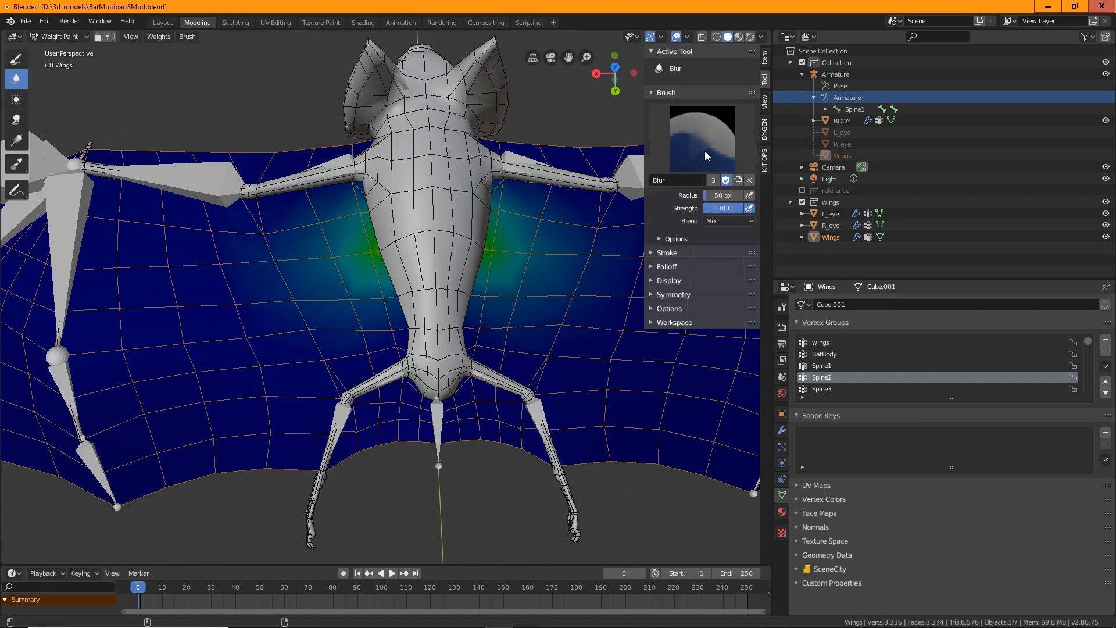
Set the Blur strength to 0.458 and erase Spine2 weights on the wing membrane beside the body with the Draw brush at weight 0.000
{"action": "left_click_drag", "start_coordinate": [735, 208], "coordinate": [693, 209]}
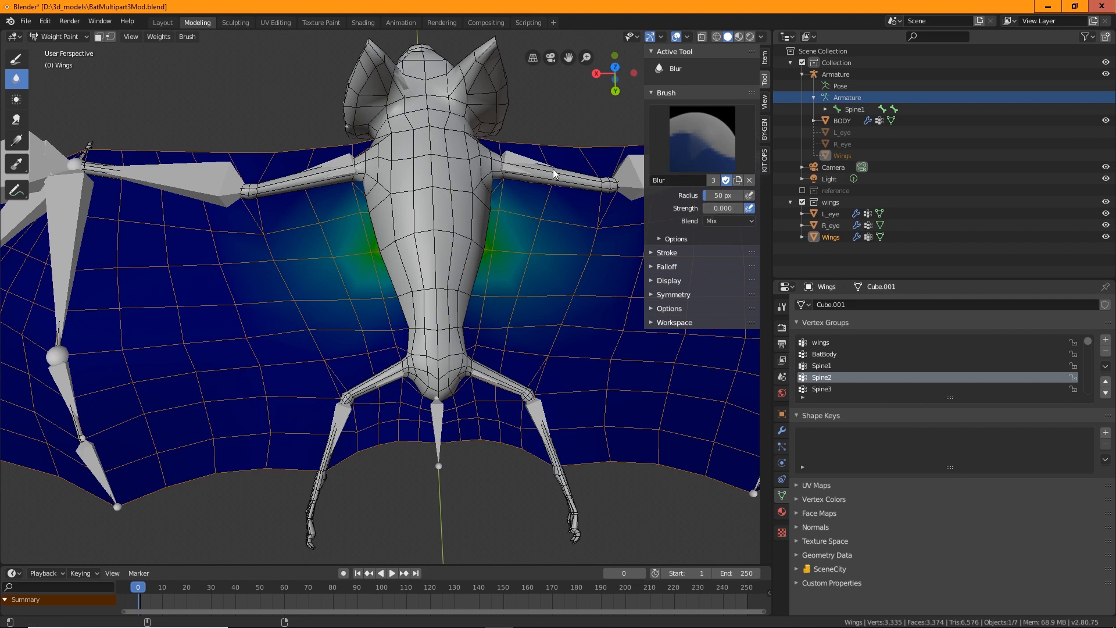
{"action": "left_click_drag", "start_coordinate": [705, 209], "coordinate": [739, 208]}
{"action": "left_click", "coordinate": [16, 58]}
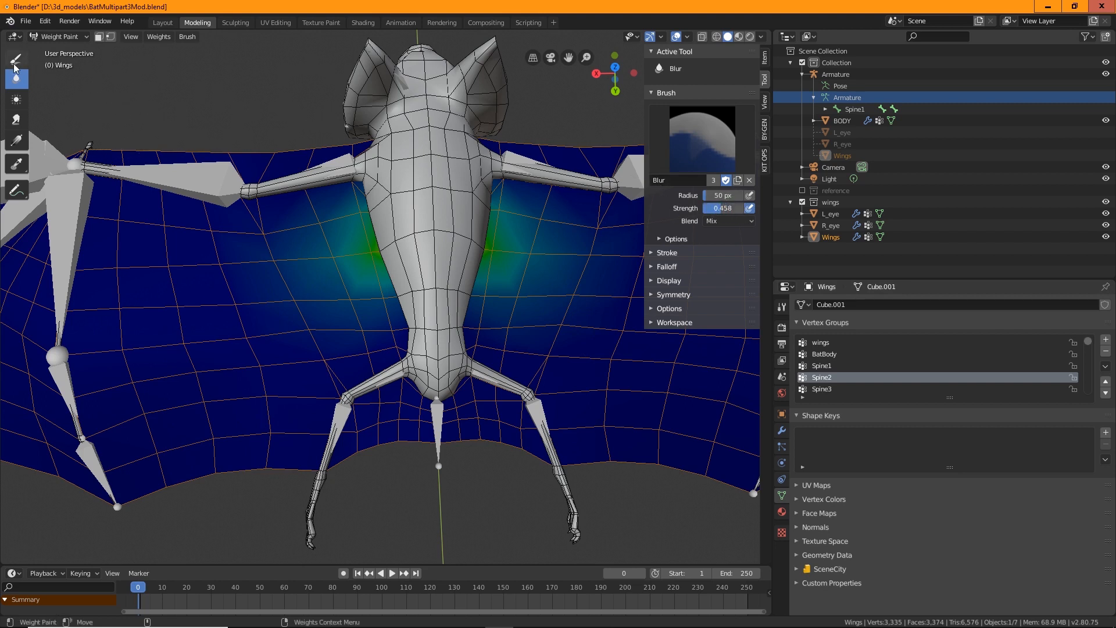
{"action": "left_click_drag", "start_coordinate": [744, 202], "coordinate": [704, 202]}
{"action": "mouse_move", "coordinate": [292, 295]}
{"action": "left_mouse_down"}
{"action": "mouse_move", "coordinate": [268, 250]}
{"action": "mouse_move", "coordinate": [366, 336]}
{"action": "left_mouse_up"}
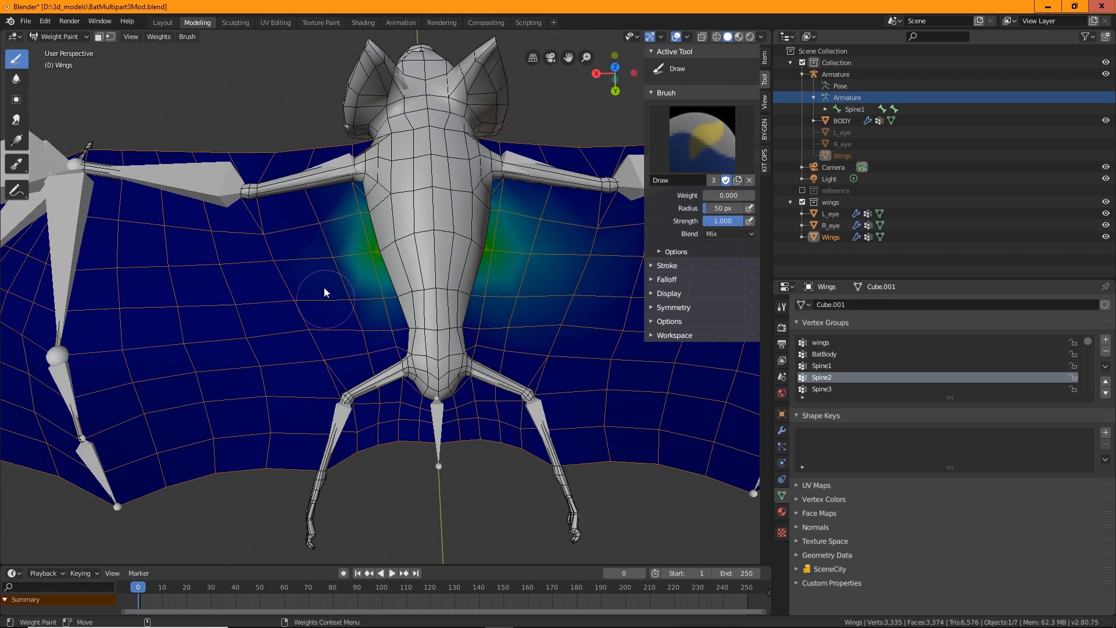
{"action": "scroll", "coordinate": [330, 292], "scroll_direction": "up", "scroll_amount": 2}
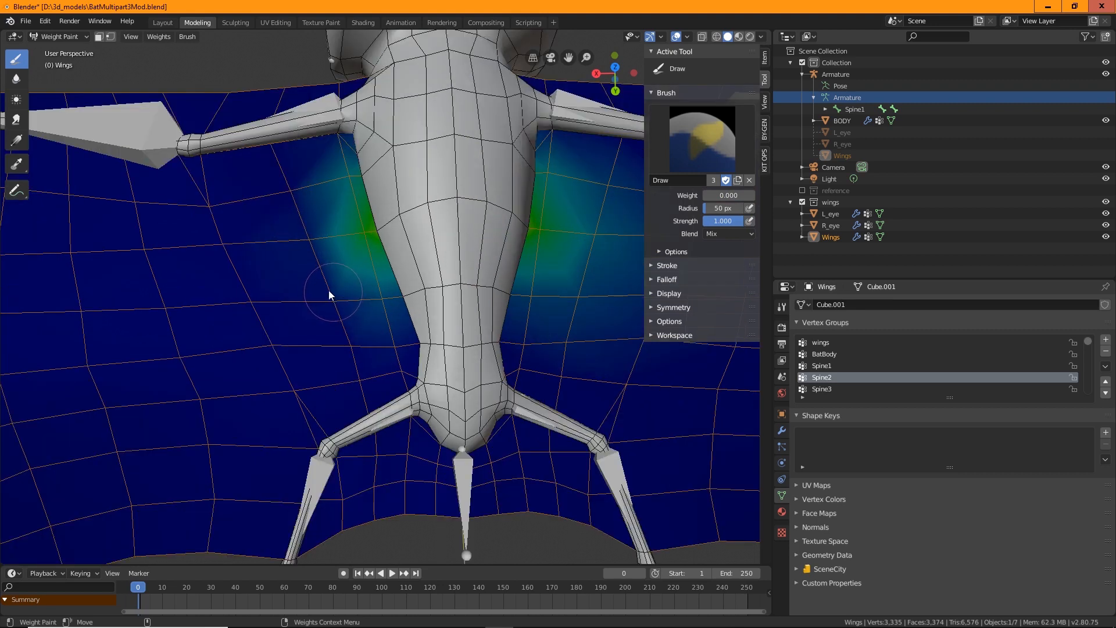
{"action": "mouse_move", "coordinate": [329, 291]}
{"action": "left_mouse_down"}
{"action": "mouse_move", "coordinate": [291, 187]}
{"action": "mouse_move", "coordinate": [353, 218]}
{"action": "left_mouse_up"}
{"action": "left_click_drag", "start_coordinate": [599, 166], "coordinate": [583, 255]}
{"action": "scroll", "coordinate": [565, 278], "scroll_direction": "down", "scroll_amount": 4}
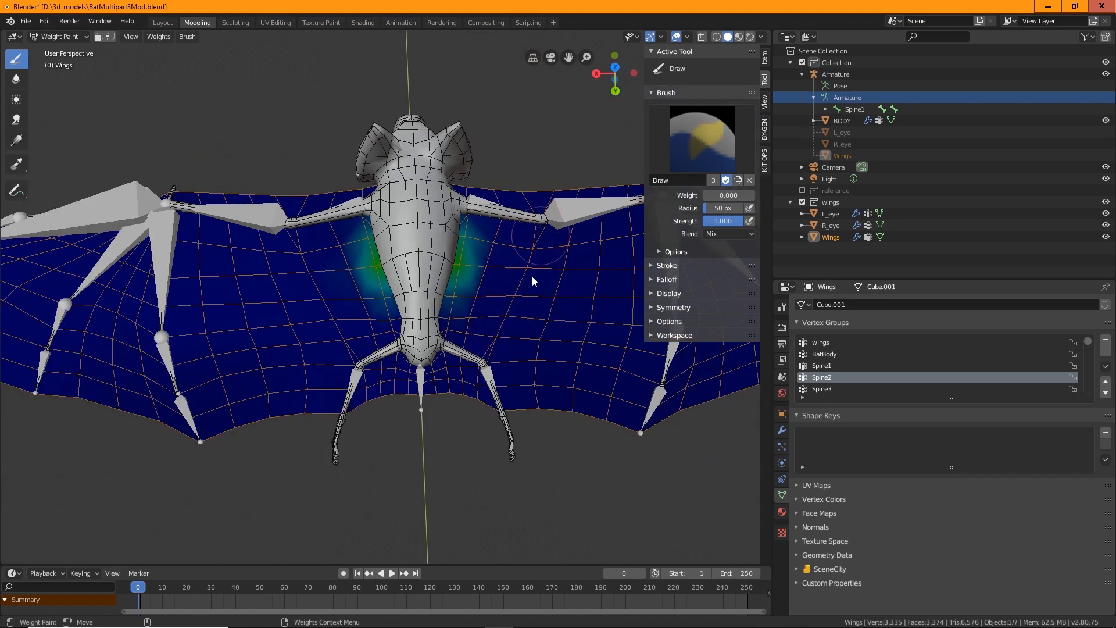
{"action": "scroll", "coordinate": [533, 278], "scroll_direction": "up", "scroll_amount": 5}
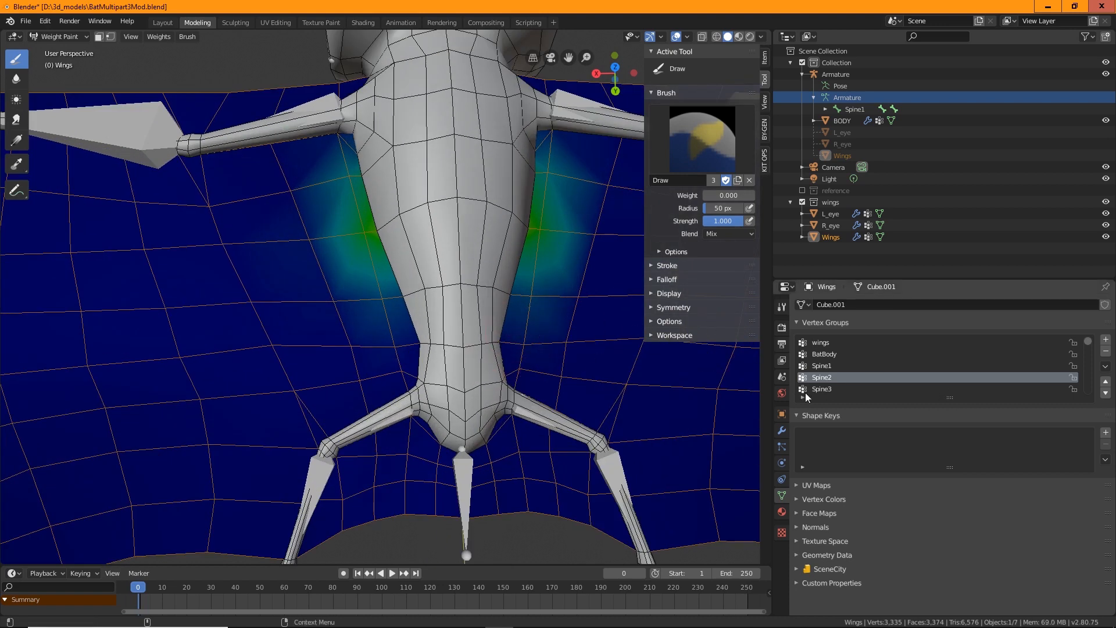
Erase Spine1 weights on the wing membrane right of the body with the Draw brush
{"action": "left_click", "coordinate": [824, 366]}
{"action": "scroll", "coordinate": [364, 305], "scroll_direction": "down", "scroll_amount": 1}
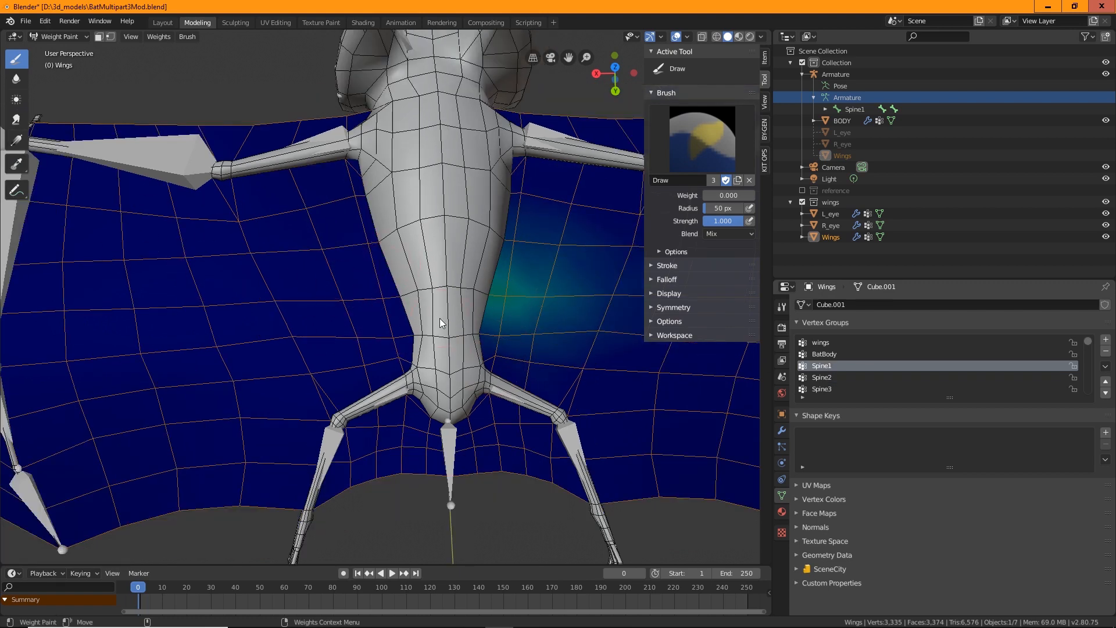
{"action": "mouse_move", "coordinate": [556, 282]}
{"action": "left_mouse_down"}
{"action": "mouse_move", "coordinate": [535, 346]}
{"action": "mouse_move", "coordinate": [603, 369]}
{"action": "mouse_move", "coordinate": [600, 235]}
{"action": "left_mouse_up"}
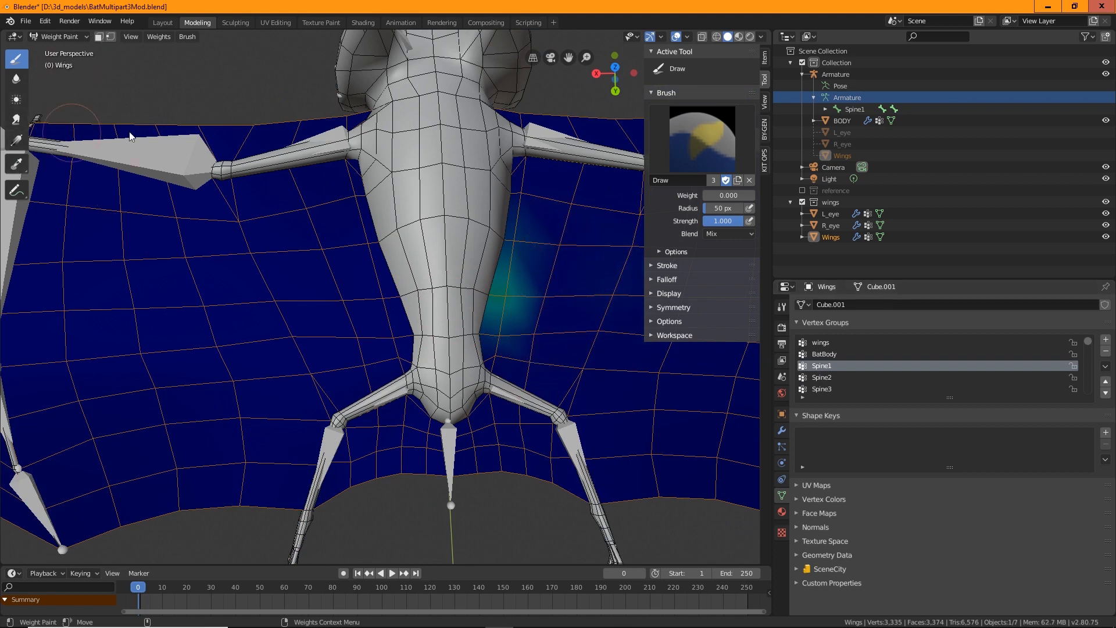
Paint Spine1 at weight 0.728 onto the wing membrane on both sides of the lower body, then reset the Draw weight to 0.000
{"action": "left_click_drag", "start_coordinate": [709, 198], "coordinate": [741, 198]}
{"action": "left_click", "coordinate": [393, 297]}
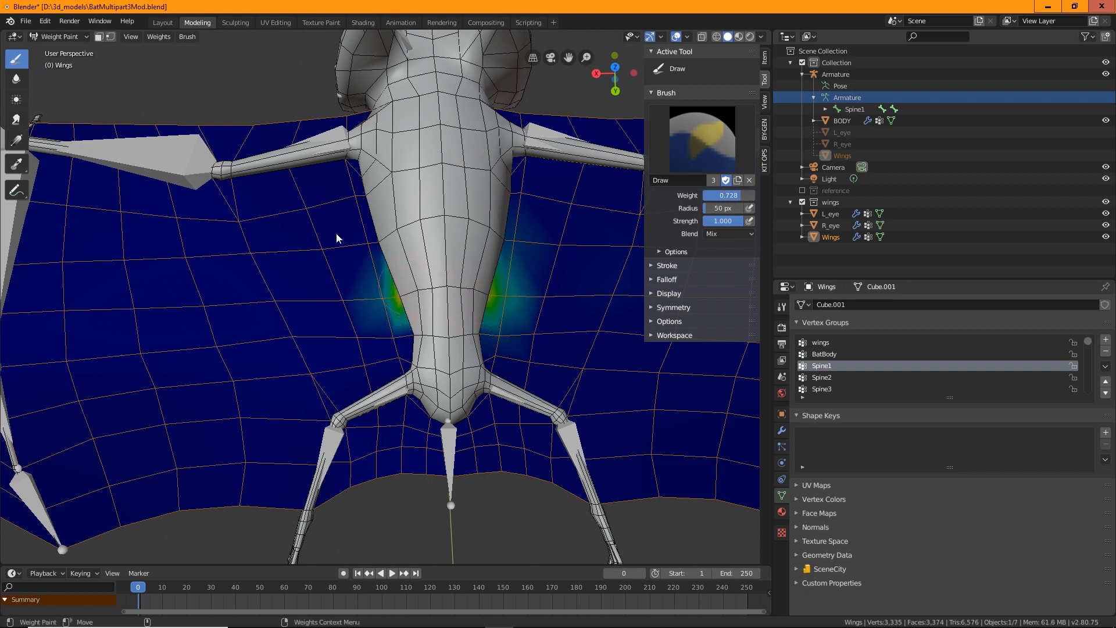
{"action": "left_click", "coordinate": [401, 296]}
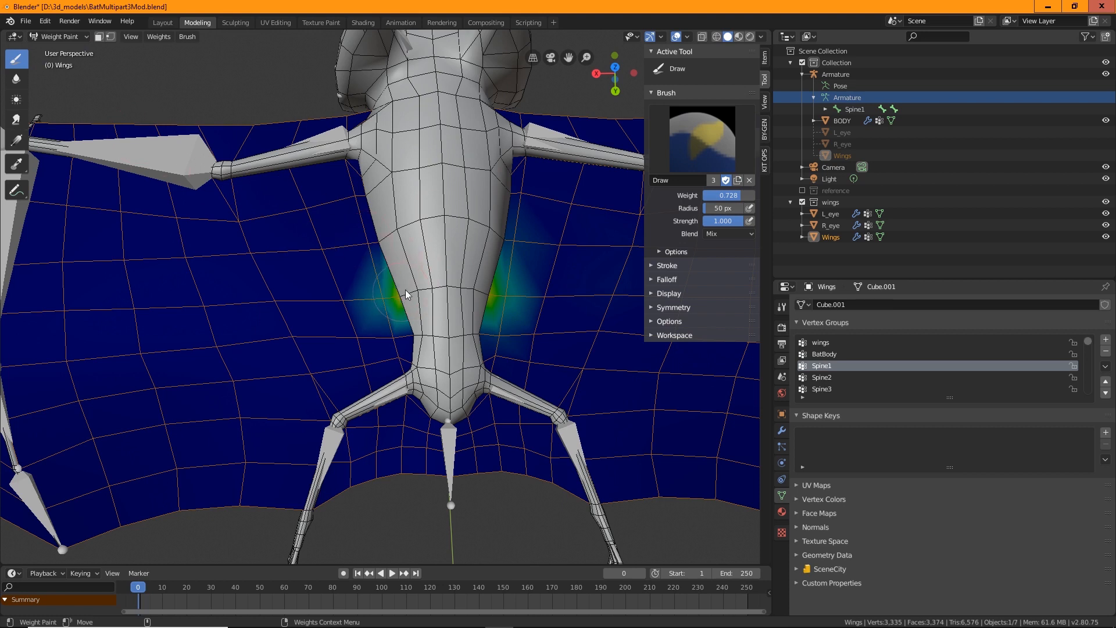
{"action": "left_click", "coordinate": [17, 78]}
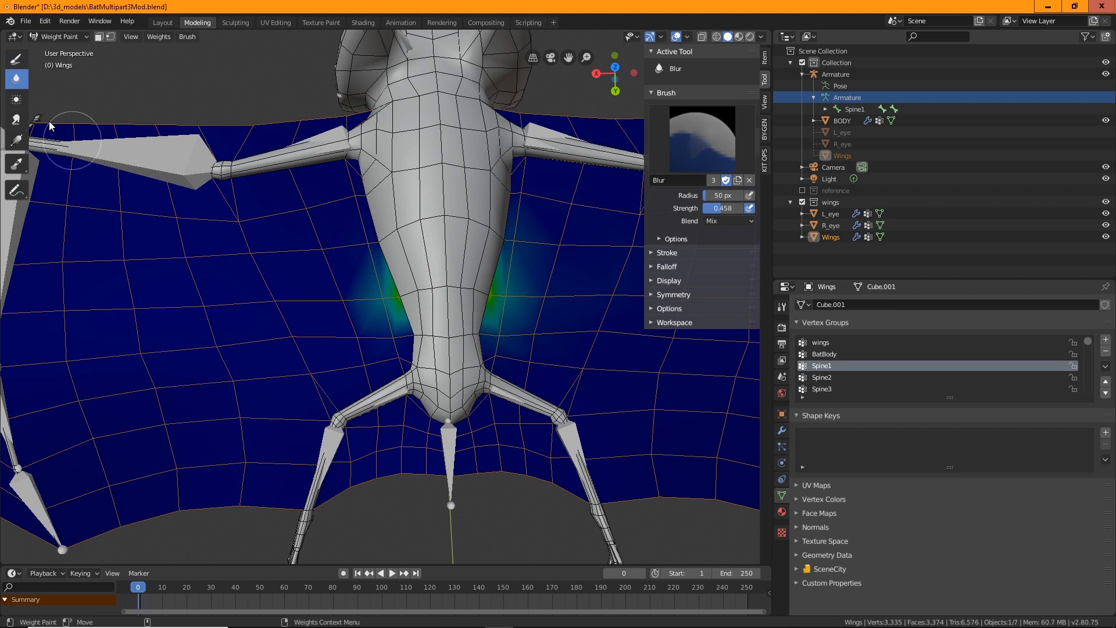
{"action": "left_click", "coordinate": [16, 58]}
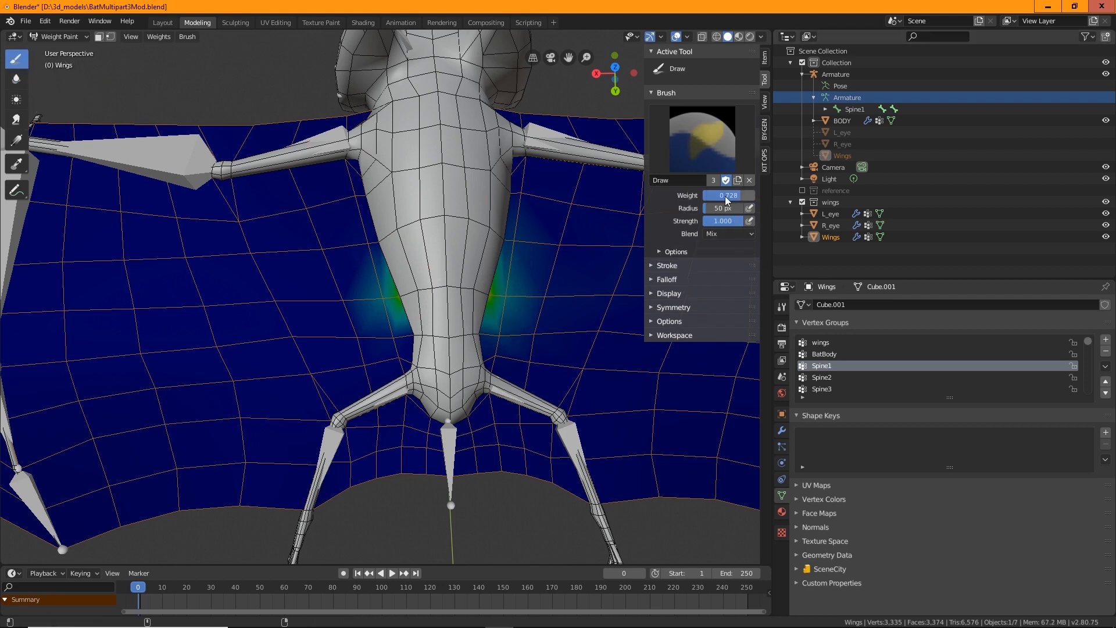
{"action": "left_click_drag", "start_coordinate": [726, 200], "coordinate": [700, 201]}
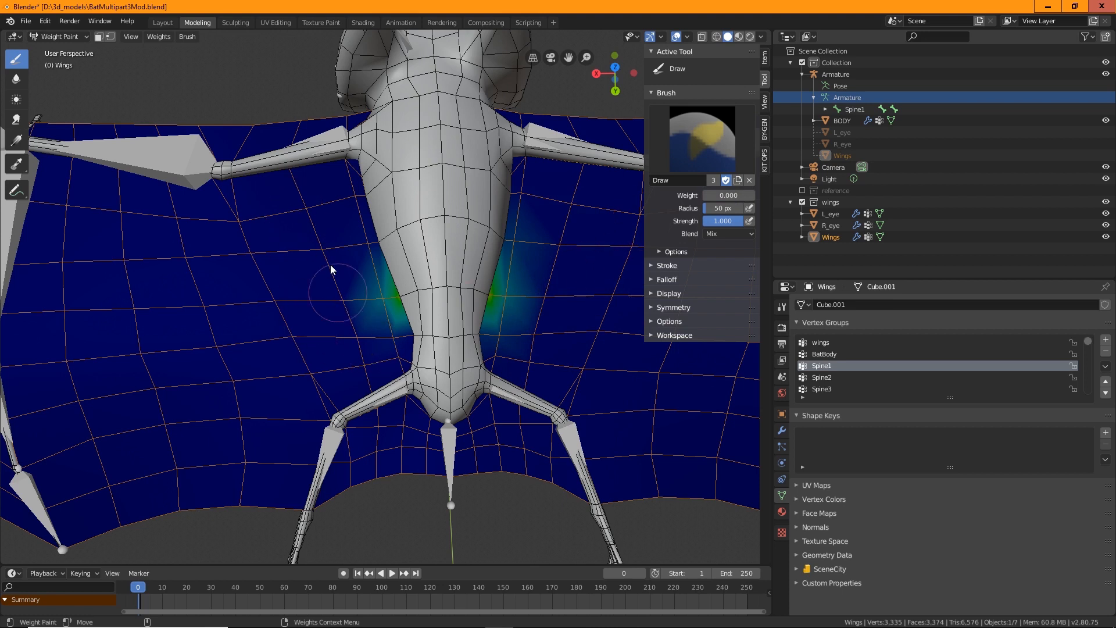
Review the wings' Spine2, Spine3, Neck, Head, Ear1.l, clavicle.l and upperArm.l vertex groups, leaving upperArm.l active
{"action": "left_click", "coordinate": [821, 379]}
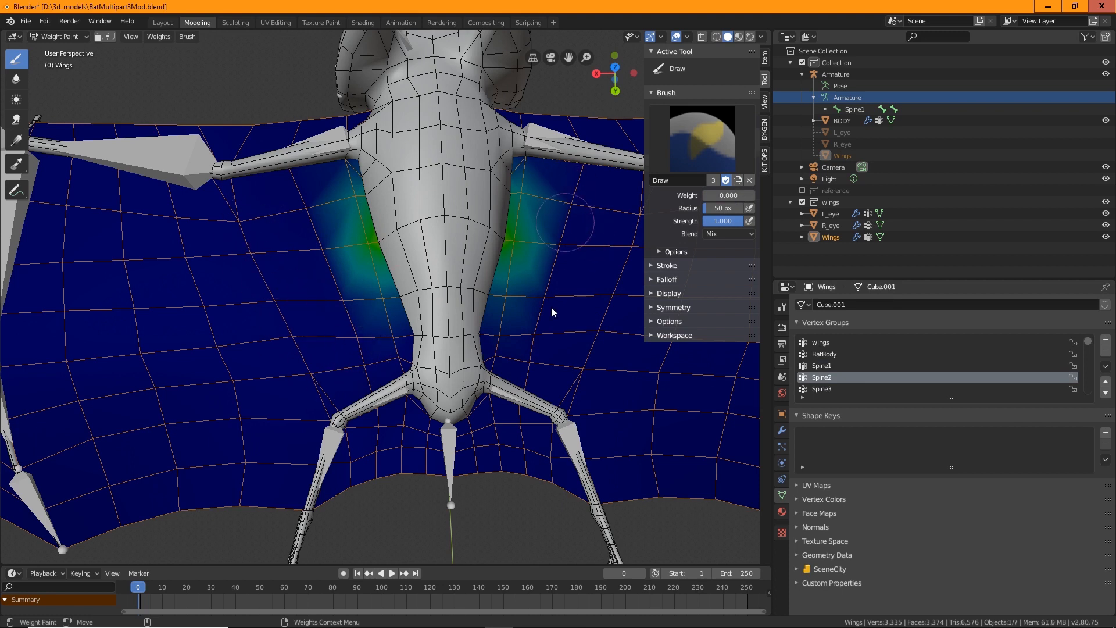
{"action": "left_click", "coordinate": [822, 390]}
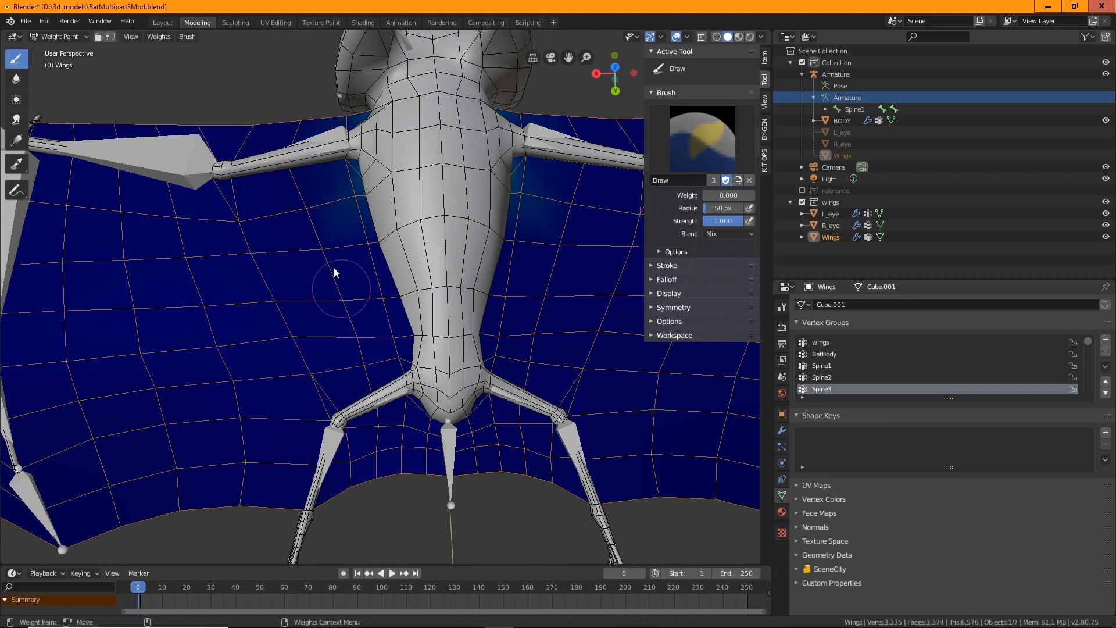
{"action": "scroll", "coordinate": [820, 389], "scroll_direction": "down", "scroll_amount": 2}
{"action": "left_click", "coordinate": [818, 378]}
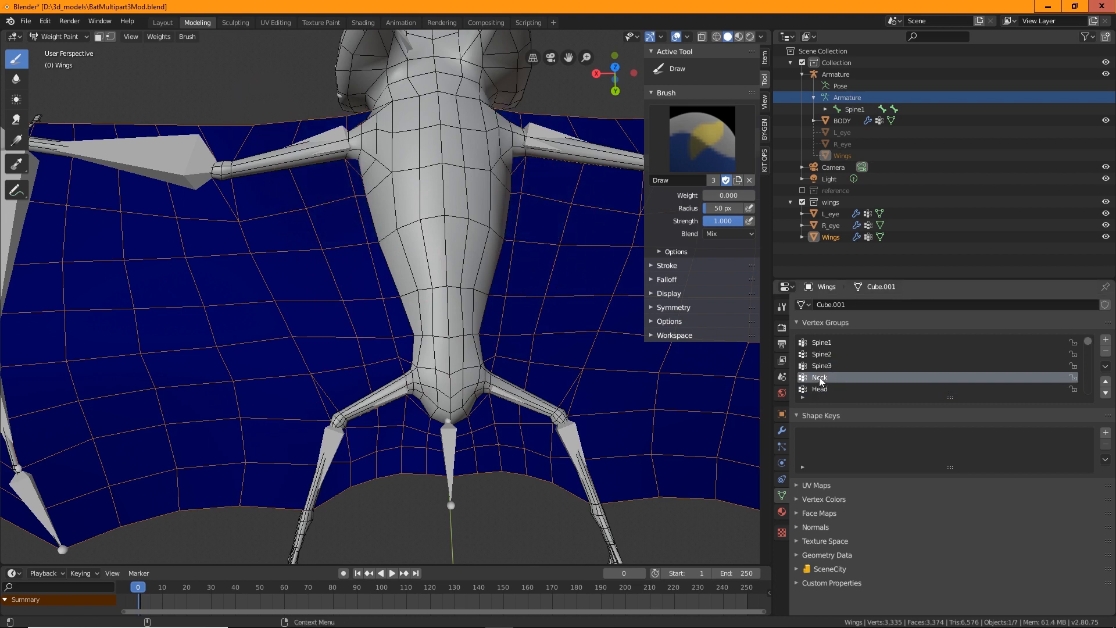
{"action": "left_click", "coordinate": [818, 389]}
{"action": "scroll", "coordinate": [842, 384], "scroll_direction": "down", "scroll_amount": 4}
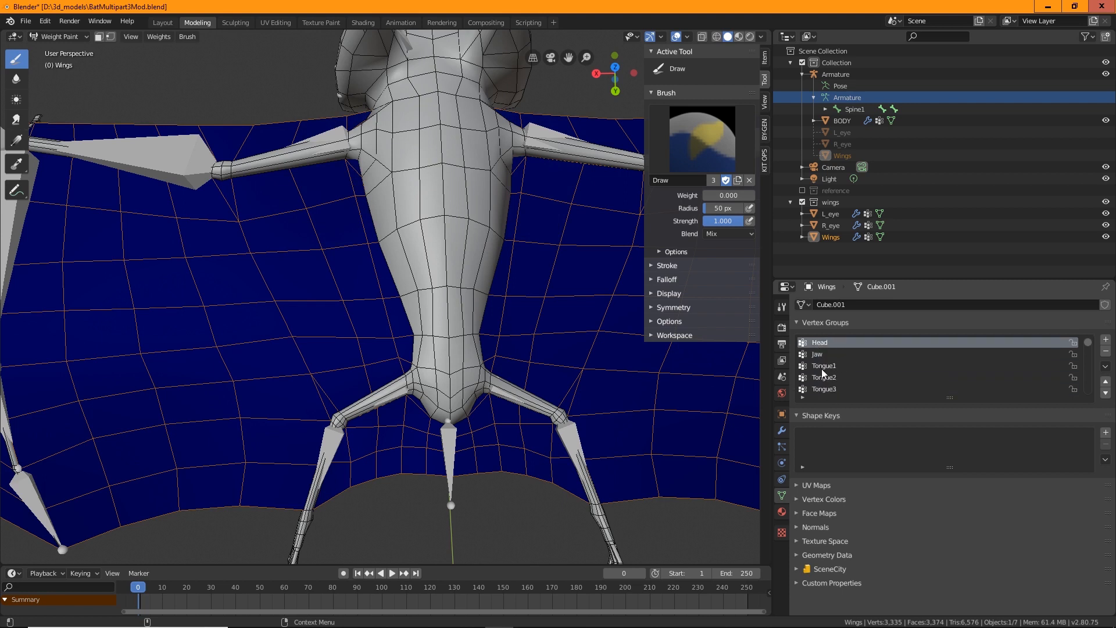
{"action": "scroll", "coordinate": [832, 386], "scroll_direction": "down", "scroll_amount": 3}
{"action": "left_click", "coordinate": [824, 368]}
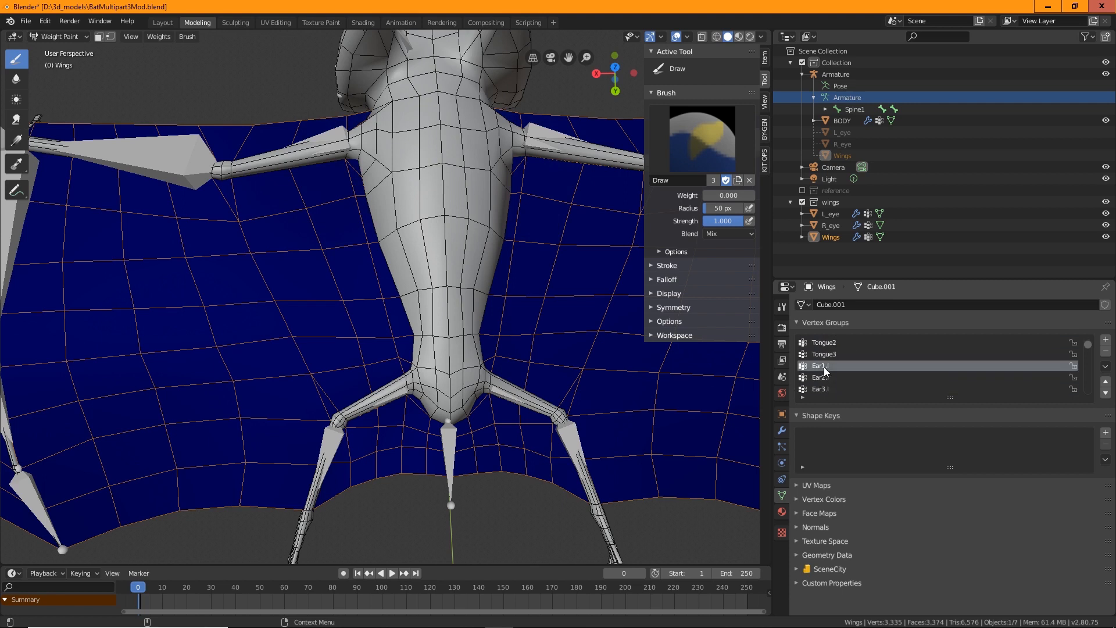
{"action": "scroll", "coordinate": [832, 381], "scroll_direction": "down", "scroll_amount": 3}
{"action": "left_click", "coordinate": [822, 367]}
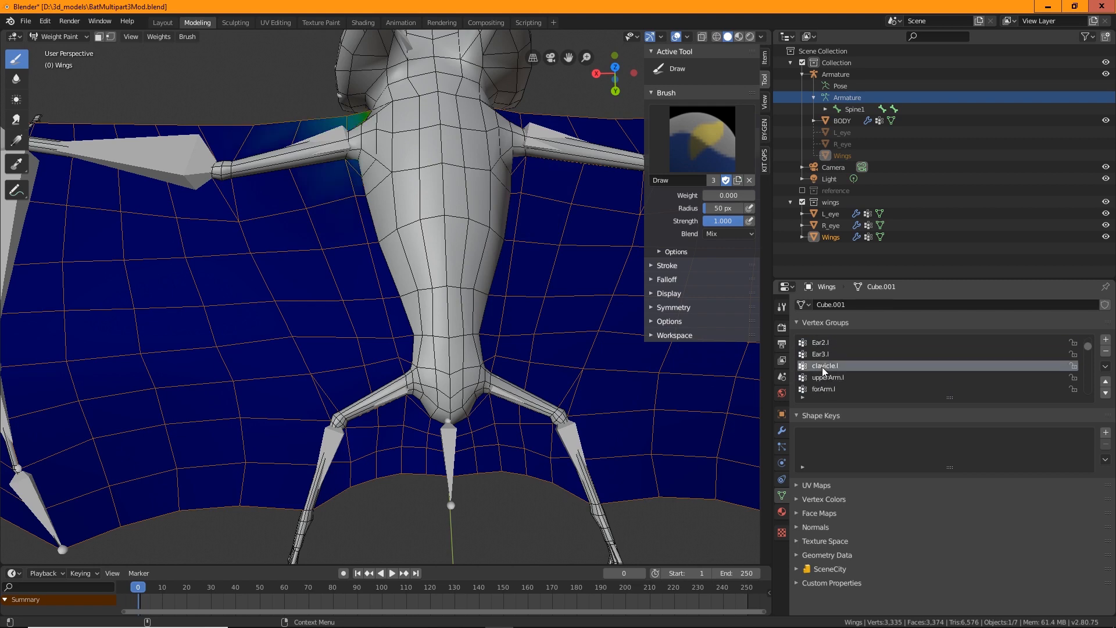
{"action": "middle_click_drag", "start_coordinate": [508, 295], "coordinate": [483, 421], "text": "shift"}
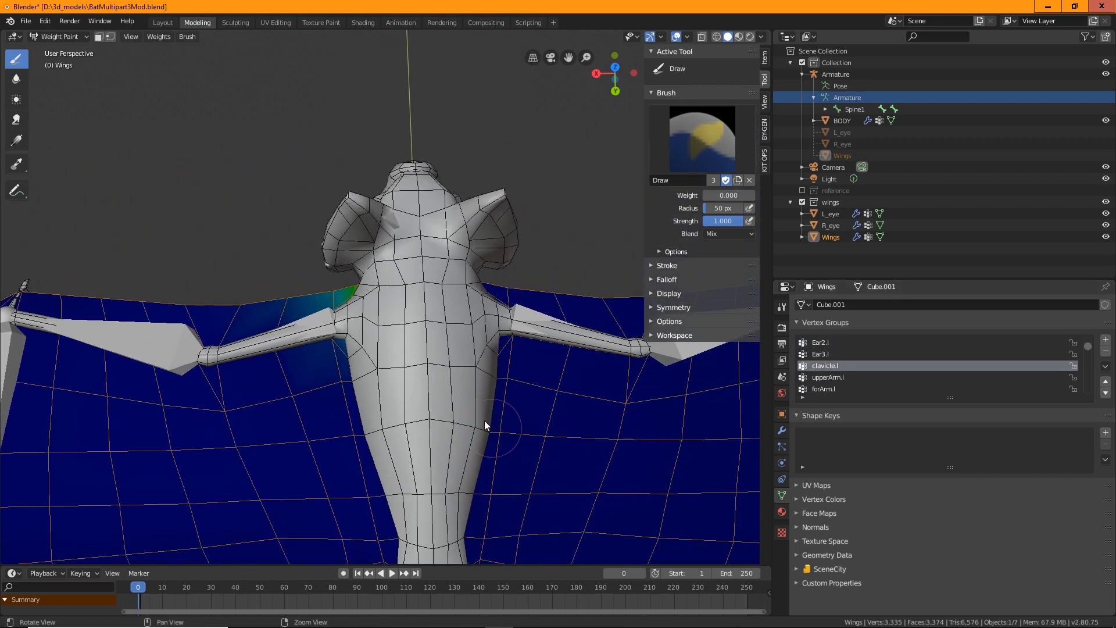
{"action": "left_click", "coordinate": [822, 377]}
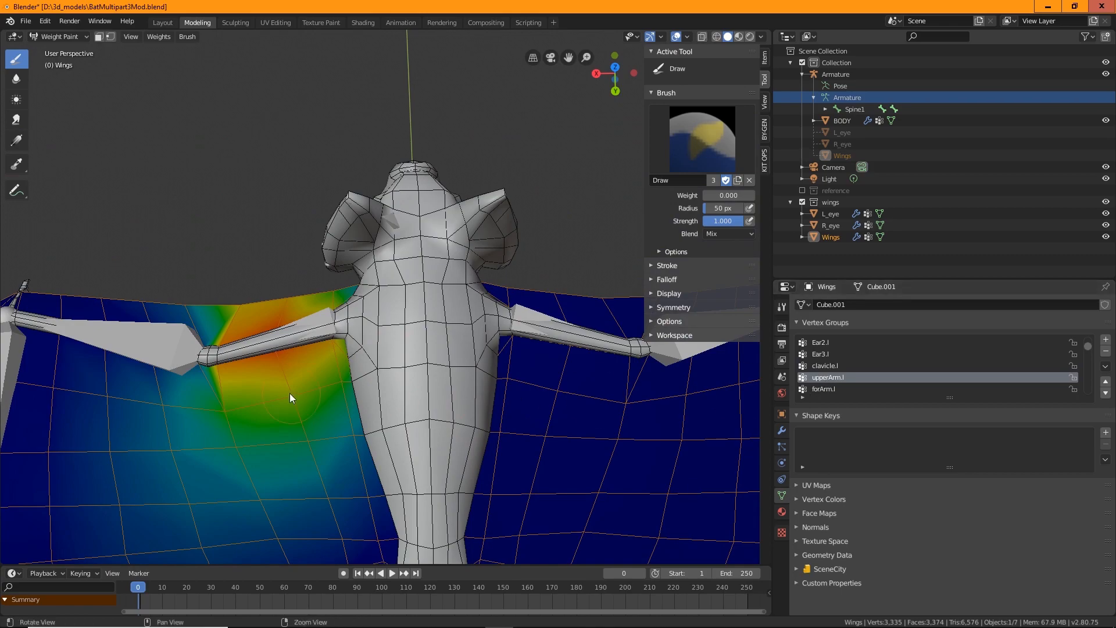
Smooth the upperArm.l weights with the Blur brush and erase them on the outer left wing membrane with the Draw brush at weight 0.000
{"action": "middle_click_drag", "start_coordinate": [288, 394], "coordinate": [374, 323]}
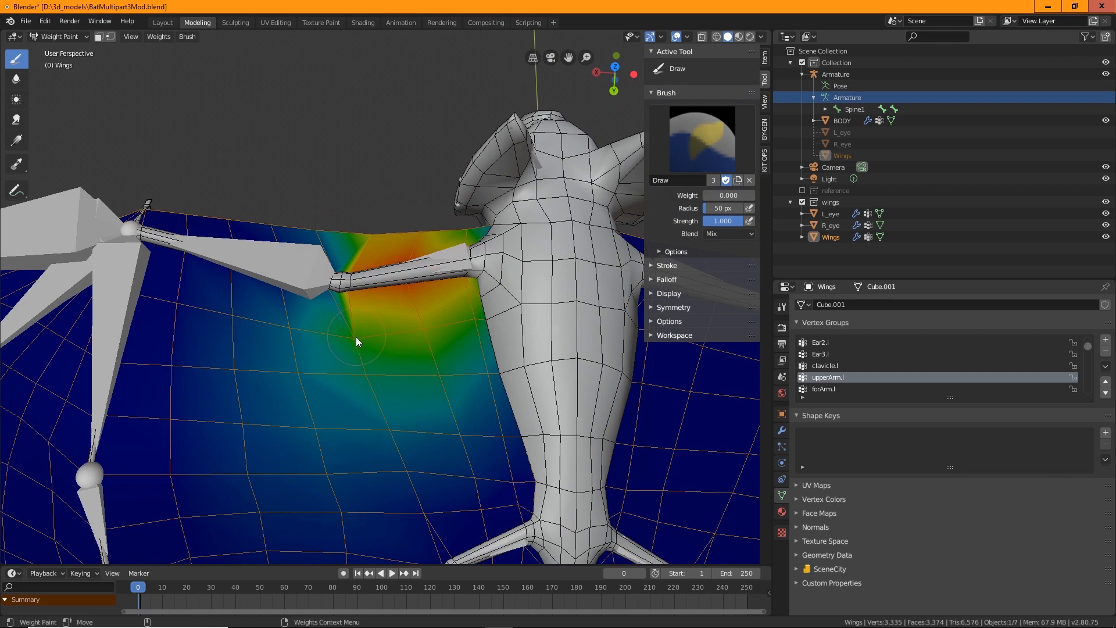
{"action": "left_click", "coordinate": [16, 79]}
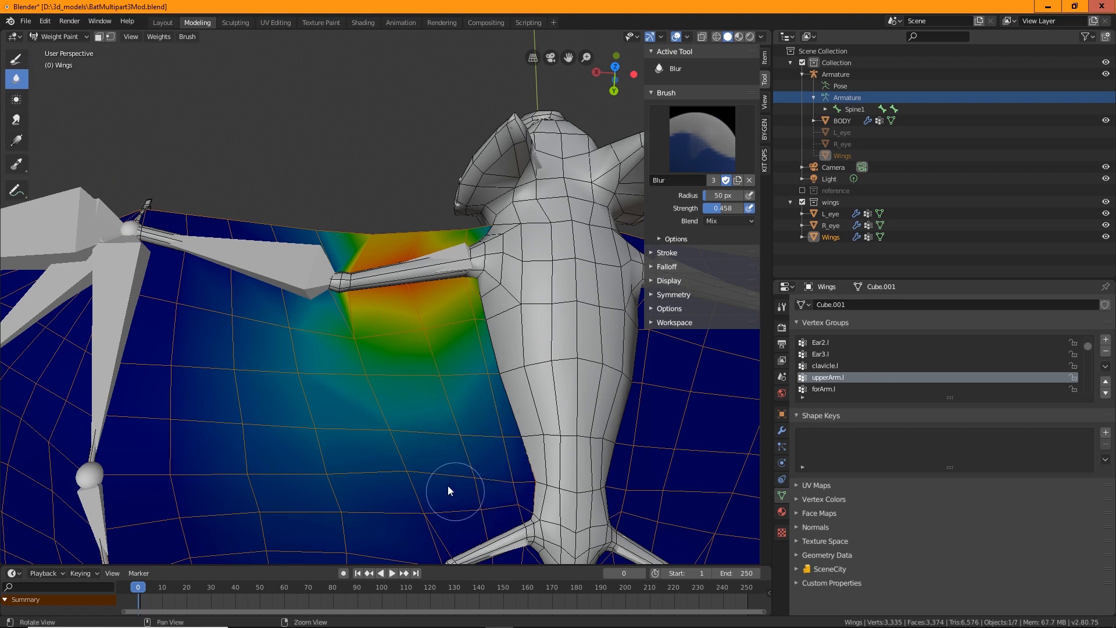
{"action": "middle_click_drag", "start_coordinate": [448, 486], "coordinate": [438, 368], "text": "shift"}
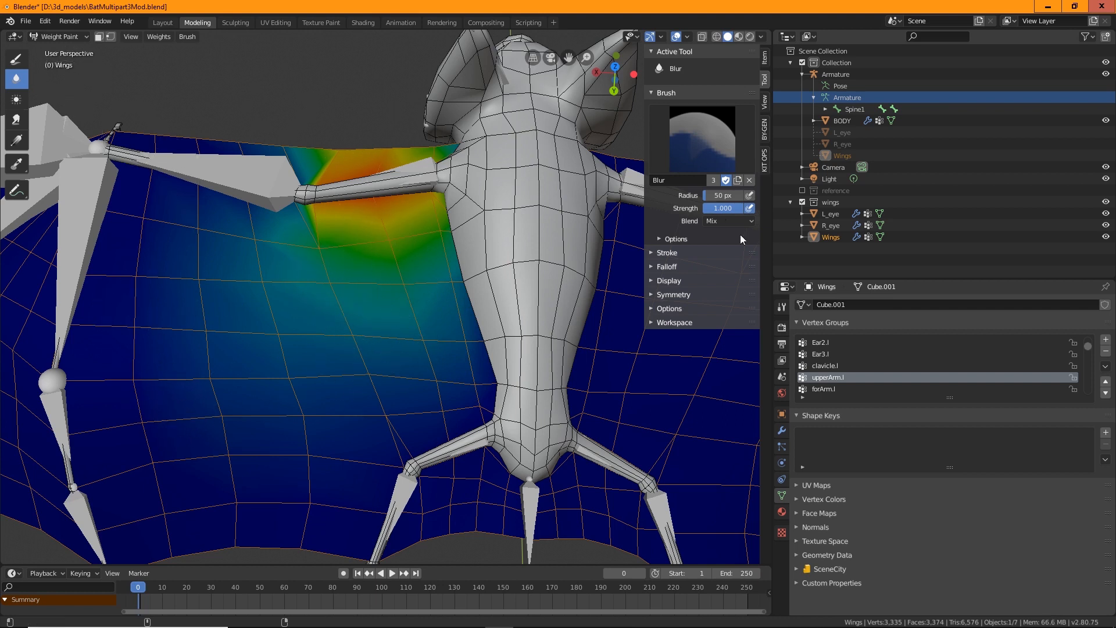
{"action": "left_click", "coordinate": [16, 58]}
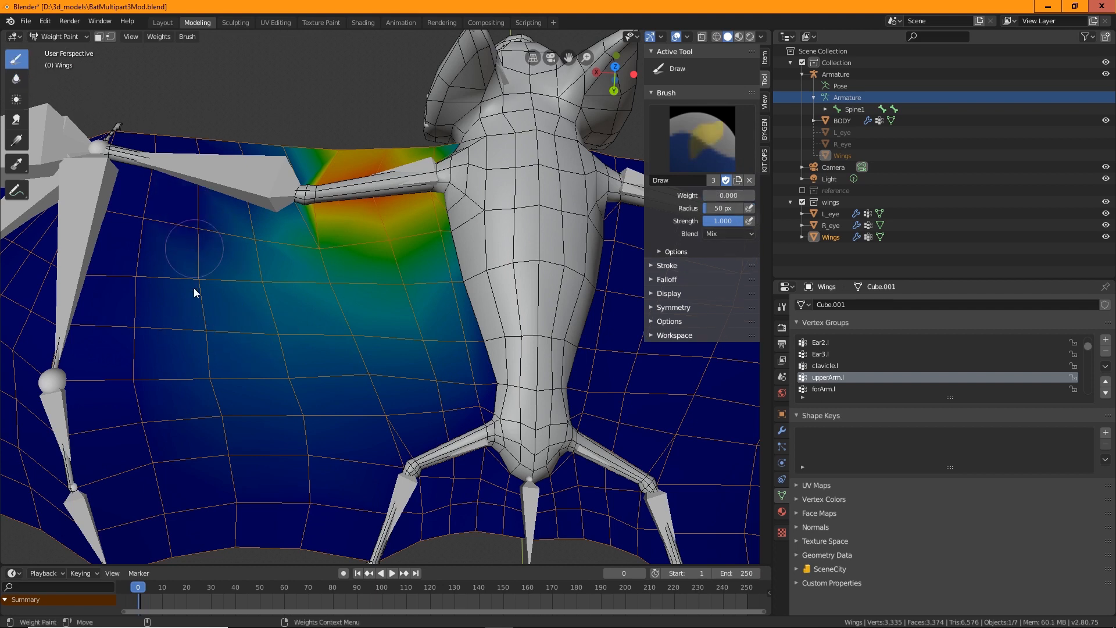
{"action": "left_click_drag", "start_coordinate": [181, 235], "coordinate": [249, 504]}
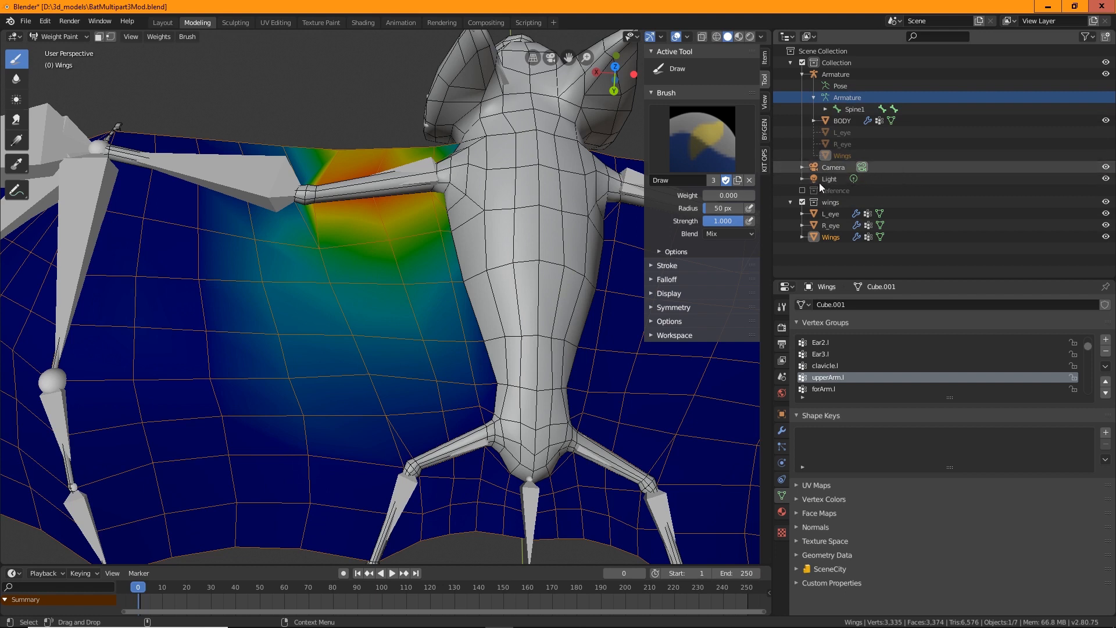
Review the wings' forArm.l, thumb1.l and pinky1.l vertex groups with the Blur brush selected, leaving pinky1.l active
{"action": "left_click", "coordinate": [832, 390]}
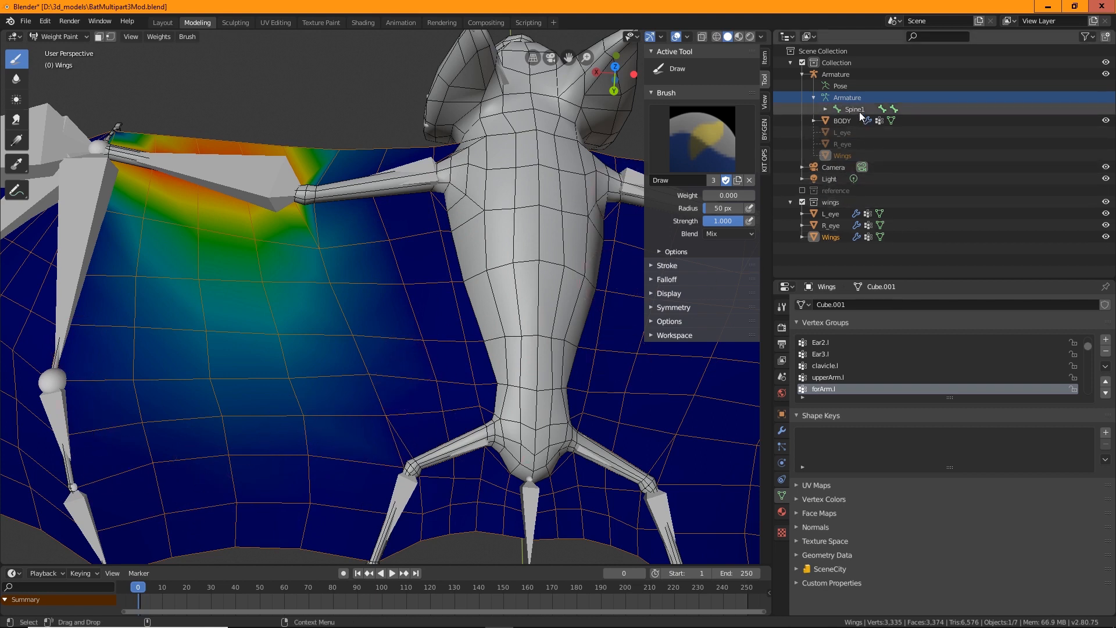
{"action": "left_click", "coordinate": [17, 79]}
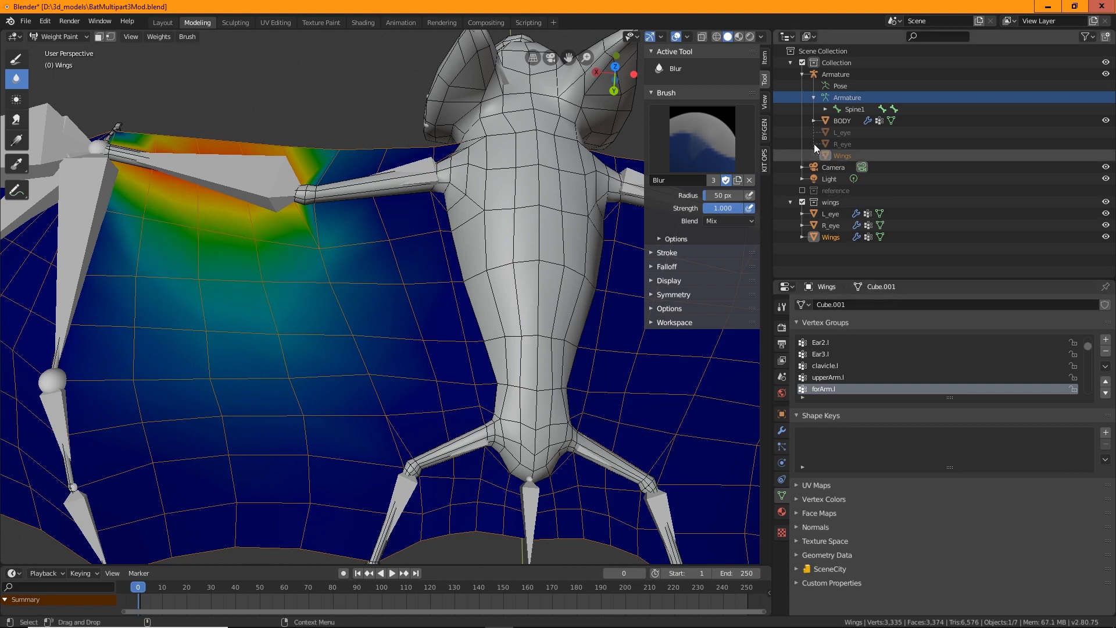
{"action": "left_click", "coordinate": [826, 110]}
{"action": "left_click", "coordinate": [825, 109]}
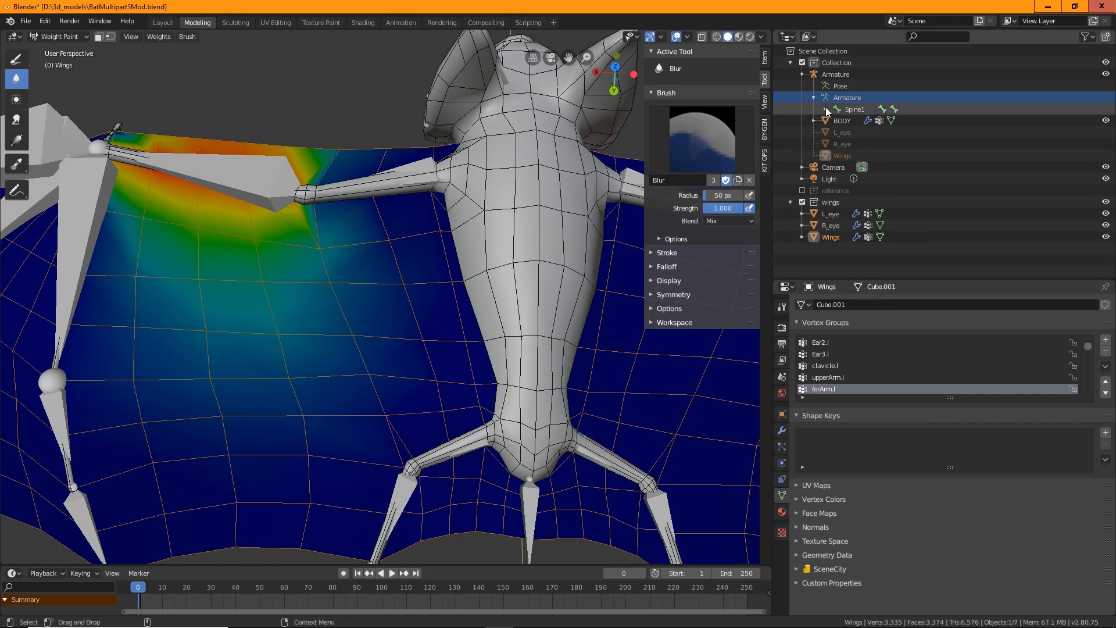
{"action": "scroll", "coordinate": [843, 373], "scroll_direction": "down", "scroll_amount": 2}
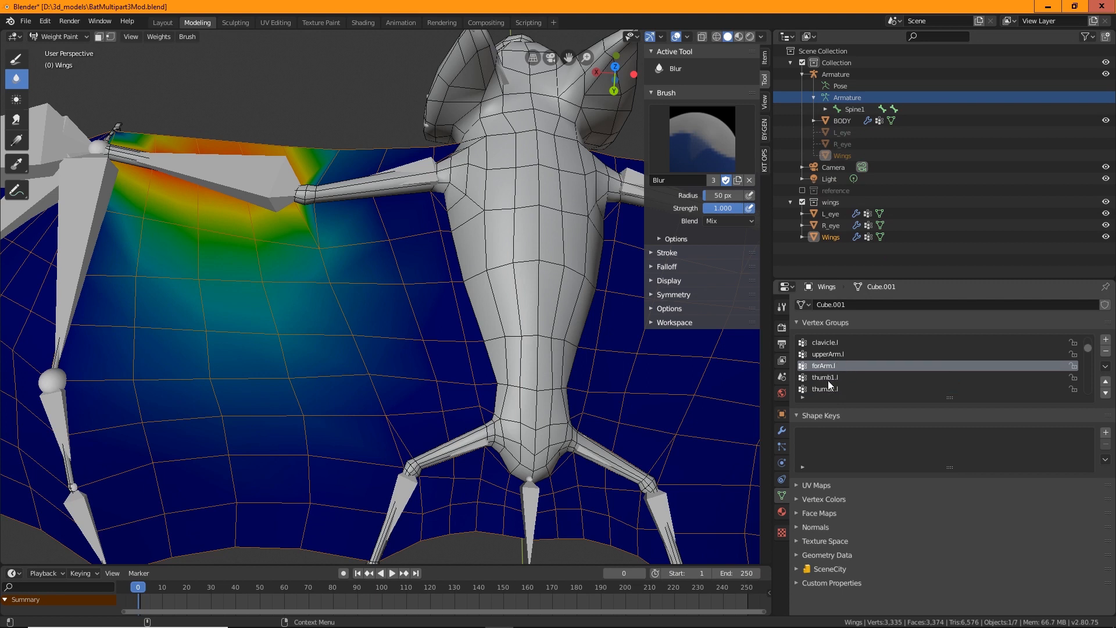
{"action": "left_click", "coordinate": [828, 378]}
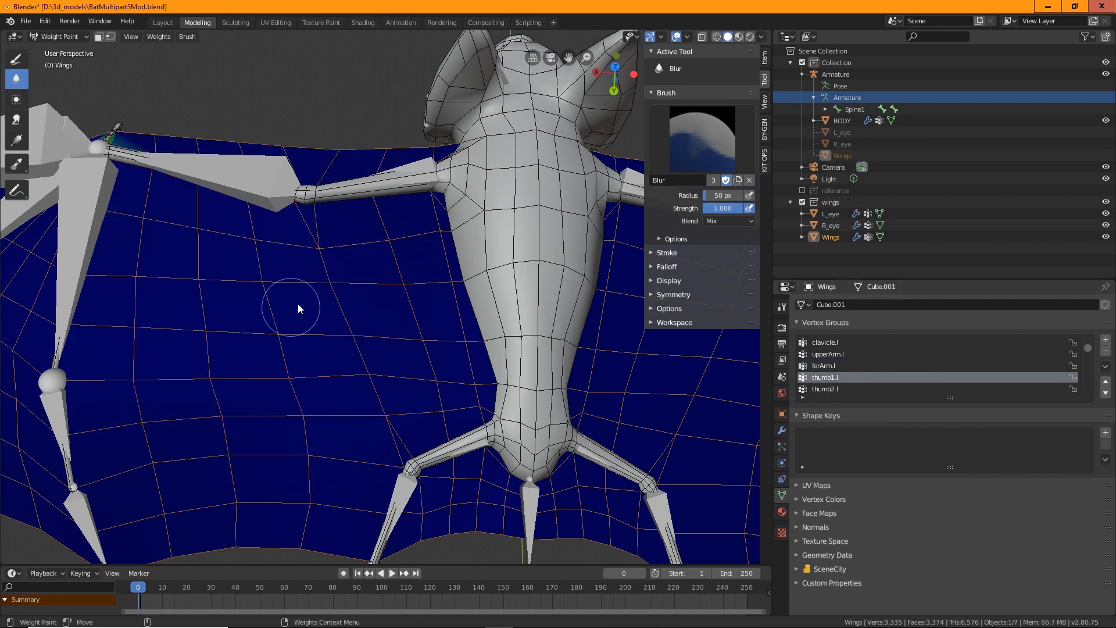
{"action": "scroll", "coordinate": [829, 378], "scroll_direction": "down", "scroll_amount": 2}
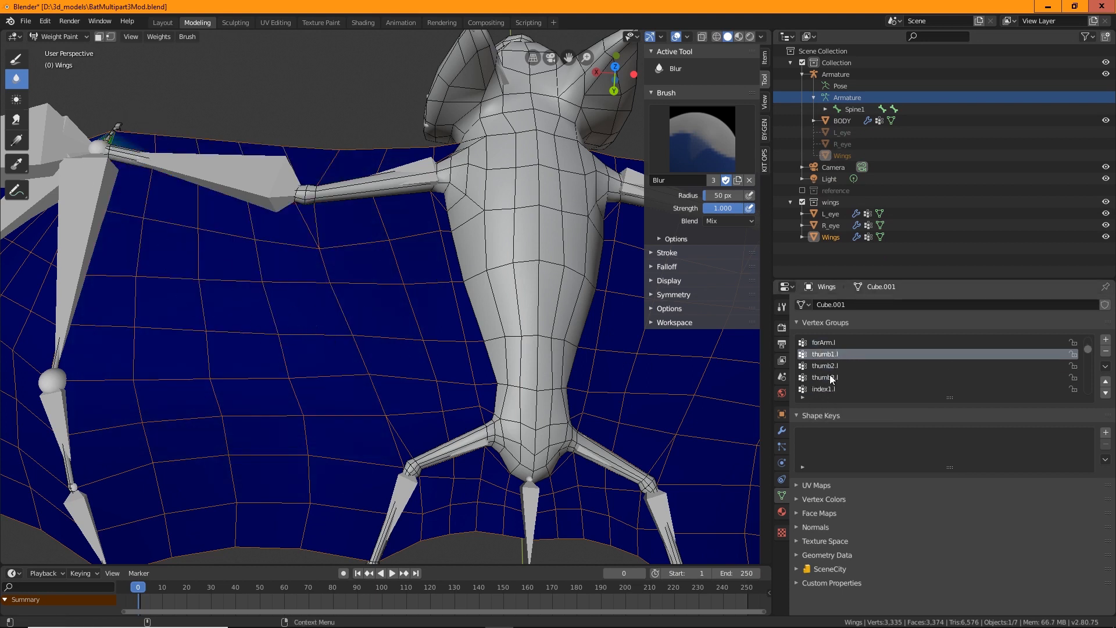
{"action": "scroll", "coordinate": [832, 379], "scroll_direction": "down", "scroll_amount": 2}
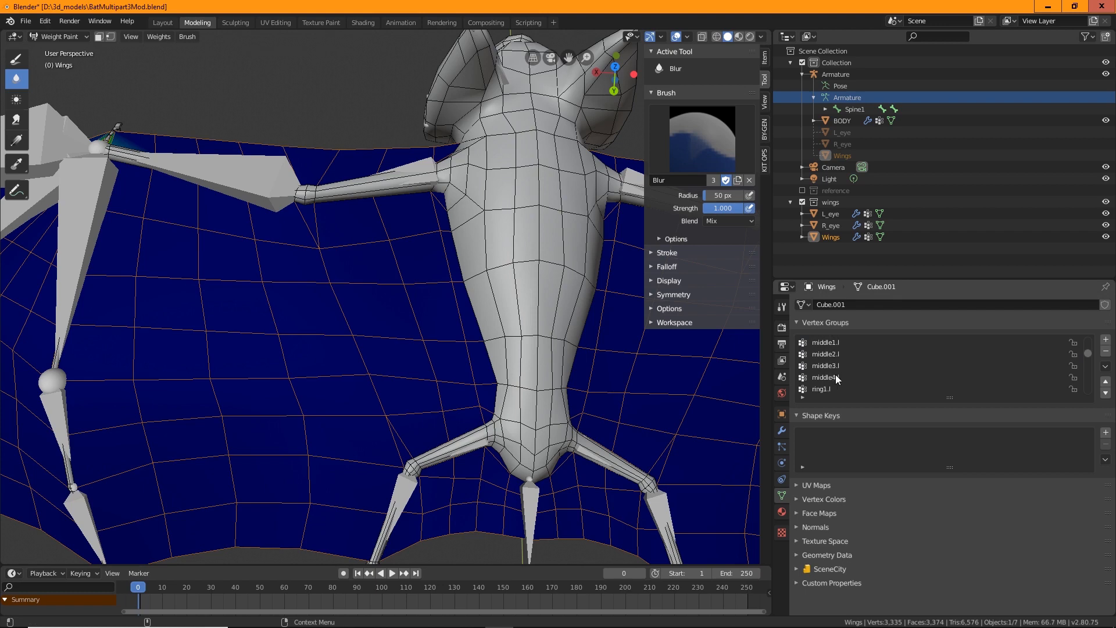
{"action": "left_click", "coordinate": [818, 355]}
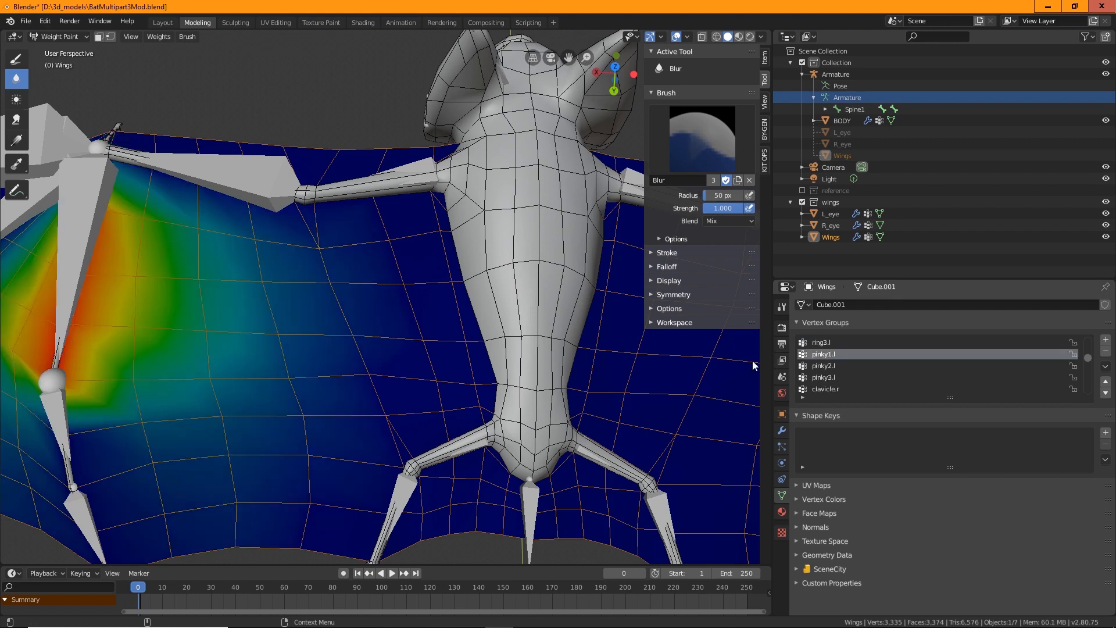
Smooth the pinky1.l weights with the Blur brush, then erase them on the inner left wing membrane with the Draw brush at weight 0.000
{"action": "middle_click_drag", "start_coordinate": [189, 345], "coordinate": [315, 301], "text": "shift"}
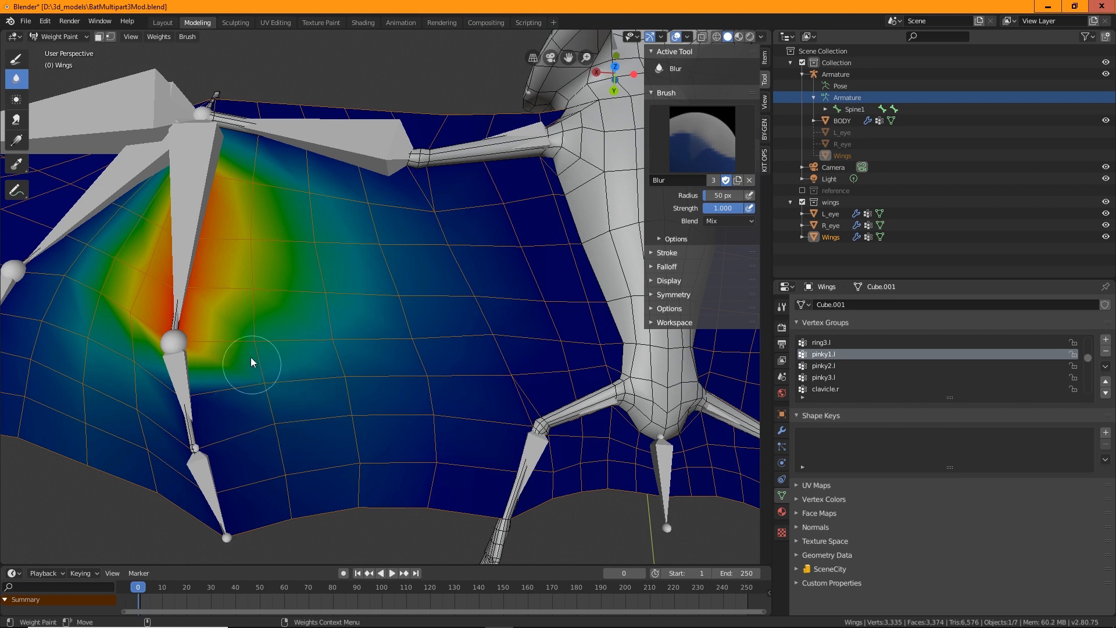
{"action": "mouse_move", "coordinate": [242, 386]}
{"action": "left_mouse_down"}
{"action": "mouse_move", "coordinate": [257, 421]}
{"action": "mouse_move", "coordinate": [232, 358]}
{"action": "mouse_move", "coordinate": [197, 396]}
{"action": "left_mouse_up"}
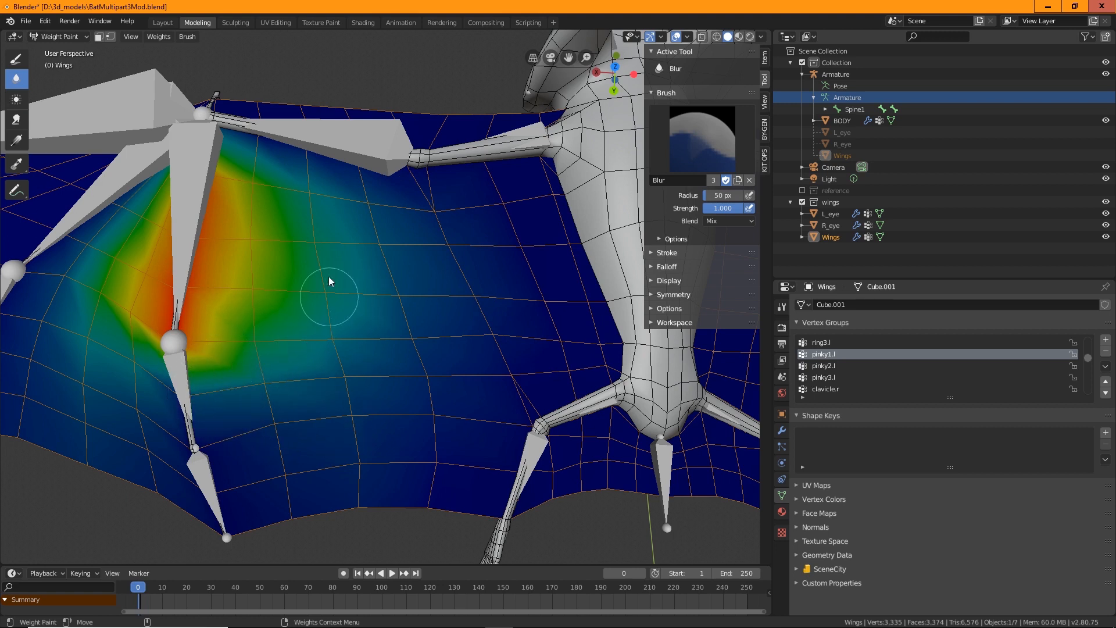
{"action": "left_click", "coordinate": [15, 58]}
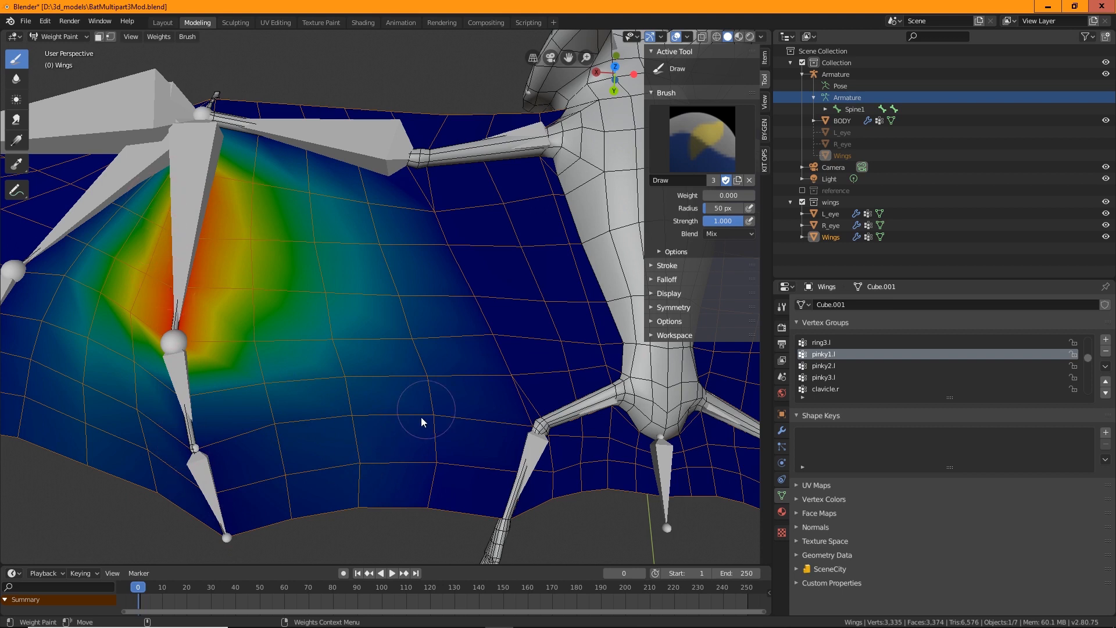
{"action": "mouse_move", "coordinate": [320, 480]}
{"action": "left_mouse_down"}
{"action": "mouse_move", "coordinate": [278, 424]}
{"action": "mouse_move", "coordinate": [292, 521]}
{"action": "mouse_move", "coordinate": [424, 324]}
{"action": "mouse_move", "coordinate": [448, 327]}
{"action": "mouse_move", "coordinate": [497, 386]}
{"action": "mouse_move", "coordinate": [442, 275]}
{"action": "left_mouse_up"}
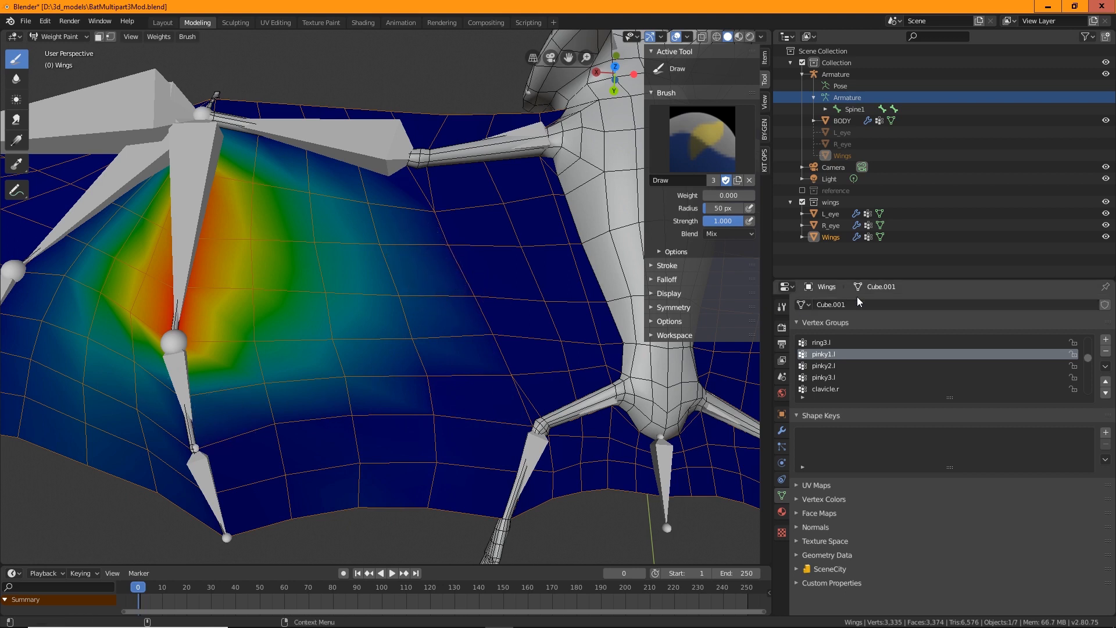
Erase the pinky2.l weights on the inner left wing membrane with the Draw brush
{"action": "left_click", "coordinate": [824, 366]}
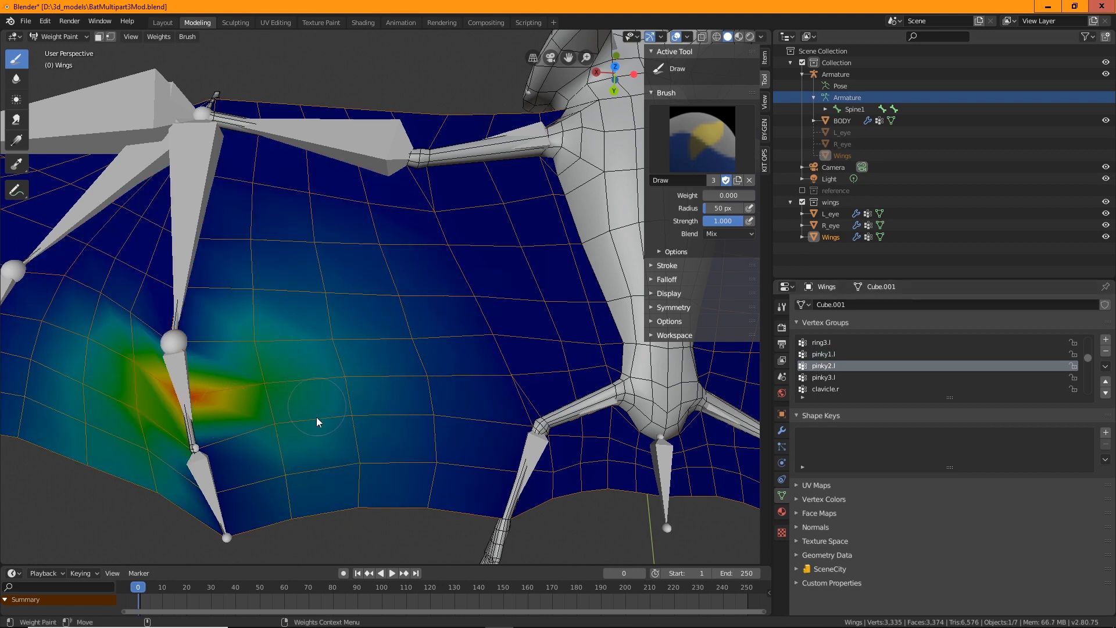
{"action": "mouse_move", "coordinate": [329, 392]}
{"action": "left_mouse_down"}
{"action": "mouse_move", "coordinate": [357, 506]}
{"action": "mouse_move", "coordinate": [389, 396]}
{"action": "left_mouse_up"}
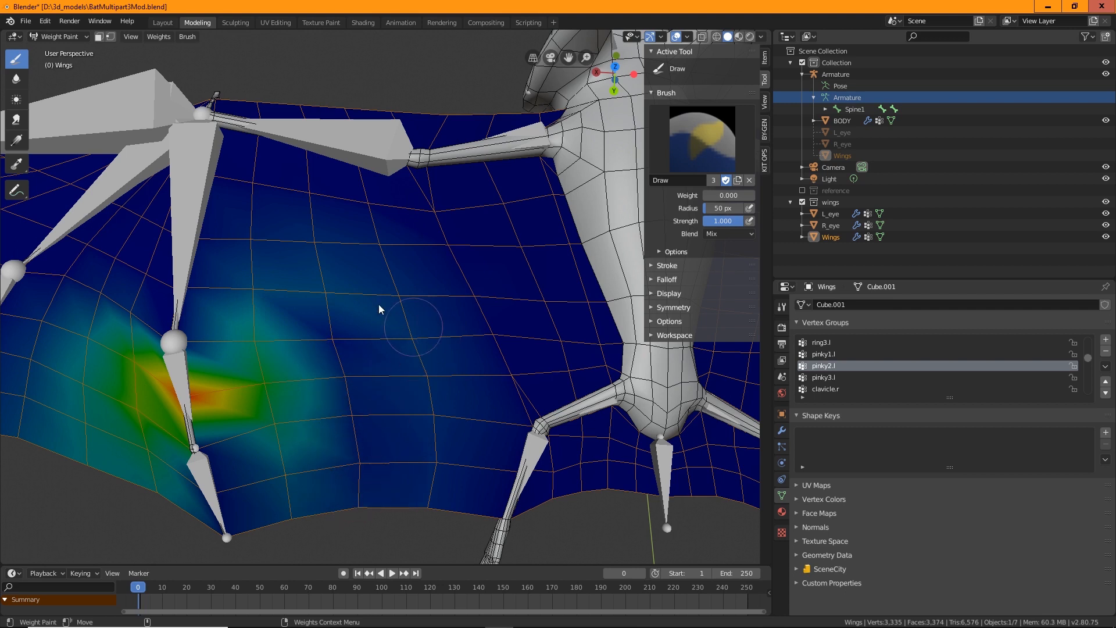
{"action": "mouse_move", "coordinate": [324, 271]}
{"action": "left_mouse_down"}
{"action": "mouse_move", "coordinate": [399, 399]}
{"action": "mouse_move", "coordinate": [386, 257]}
{"action": "mouse_move", "coordinate": [423, 488]}
{"action": "mouse_move", "coordinate": [433, 465]}
{"action": "mouse_move", "coordinate": [406, 309]}
{"action": "mouse_move", "coordinate": [411, 417]}
{"action": "mouse_move", "coordinate": [303, 238]}
{"action": "left_mouse_up"}
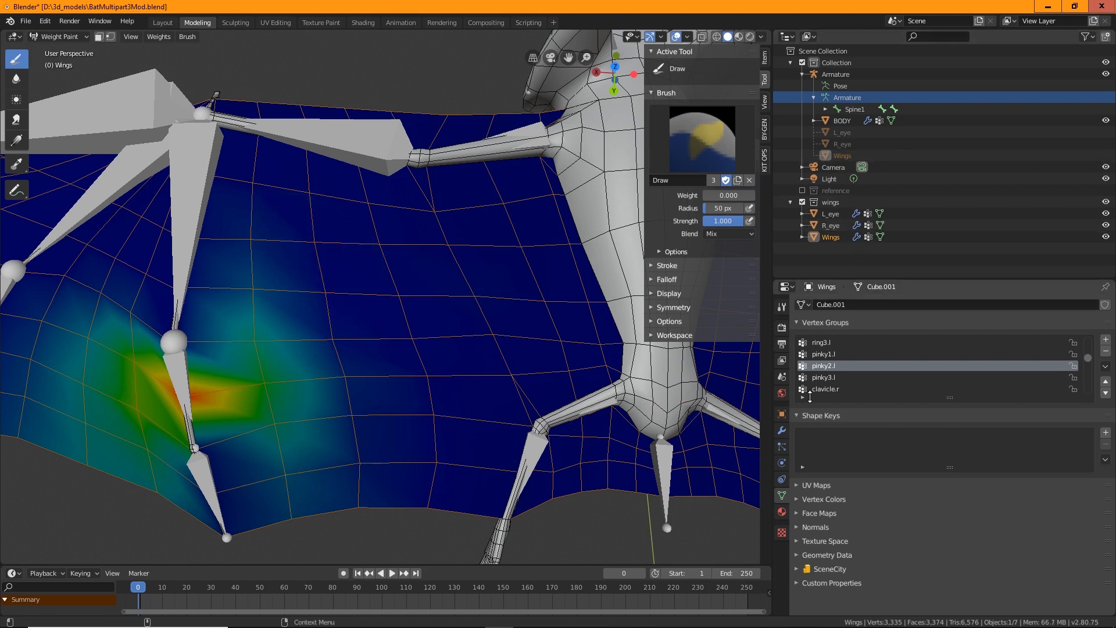
Smooth the pinky3.l weights along the lower left wing edge with the Blur brush
{"action": "left_click", "coordinate": [825, 378]}
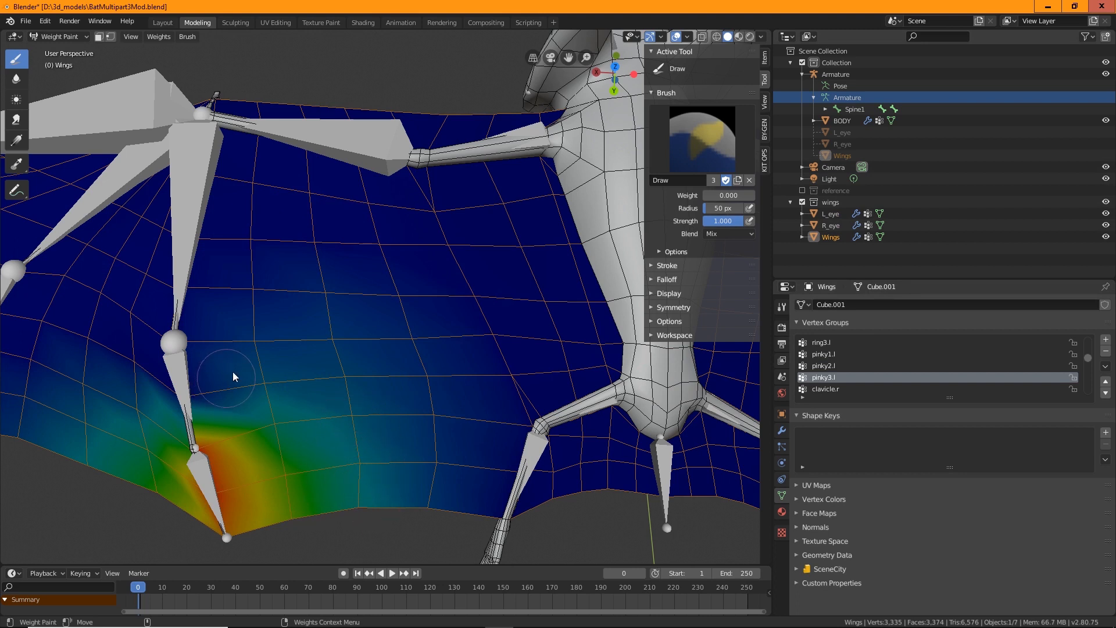
{"action": "left_click", "coordinate": [16, 79]}
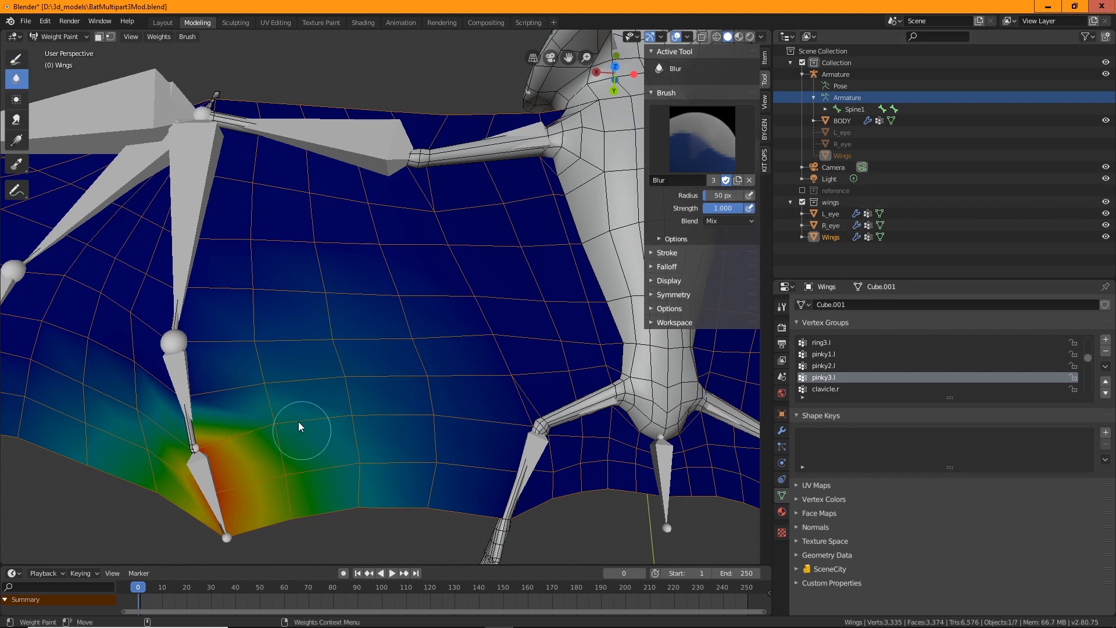
{"action": "mouse_move", "coordinate": [184, 384]}
{"action": "left_mouse_down"}
{"action": "mouse_move", "coordinate": [276, 401]}
{"action": "mouse_move", "coordinate": [347, 385]}
{"action": "left_mouse_up"}
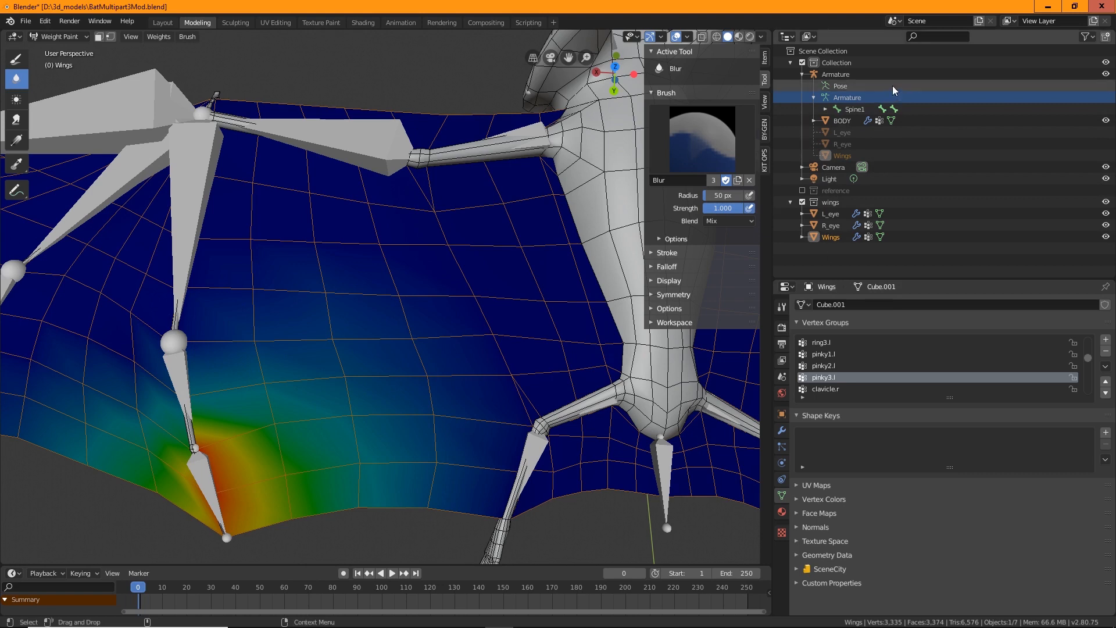
Hide the armature and the body collection, then put the Wings object back into Weight Paint mode
{"action": "left_click", "coordinate": [849, 98]}
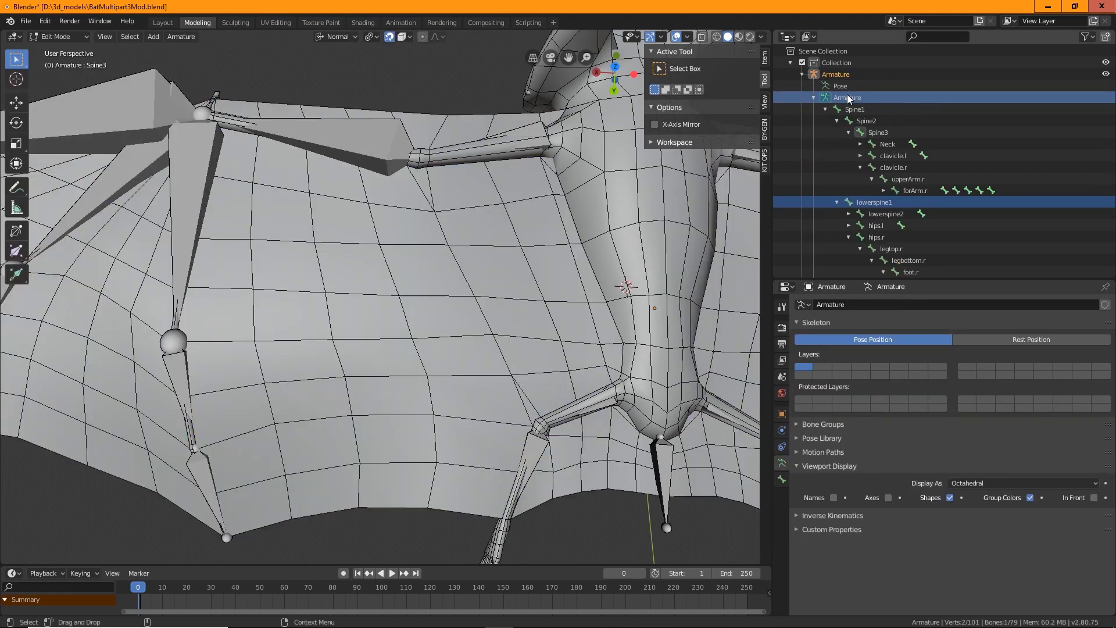
{"action": "left_click", "coordinate": [847, 96]}
{"action": "left_click", "coordinate": [1106, 75]}
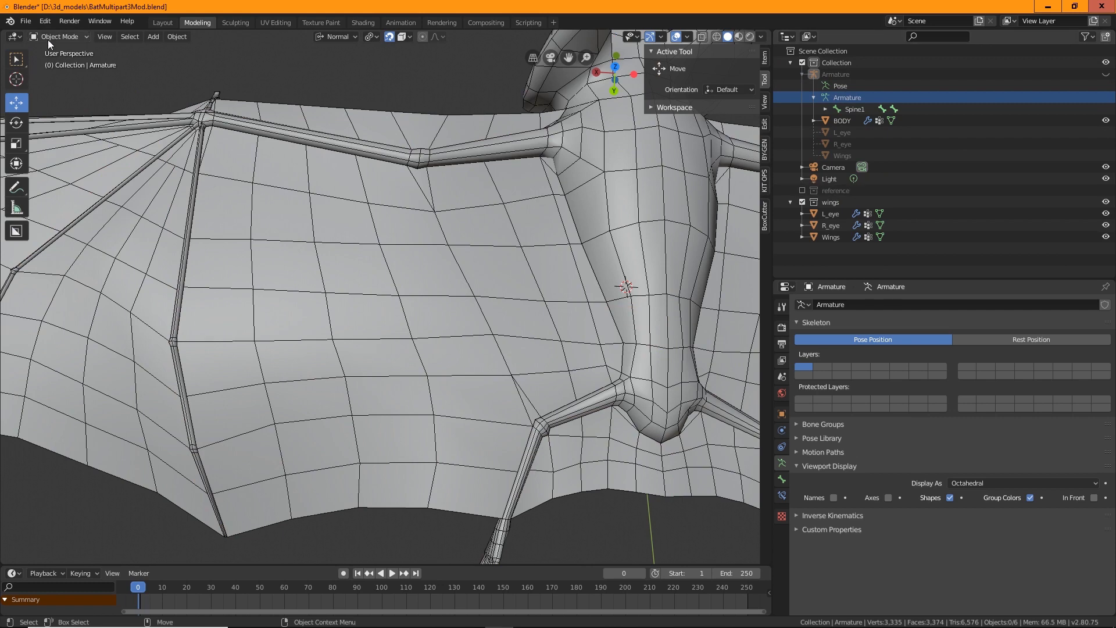
{"action": "left_click", "coordinate": [297, 344]}
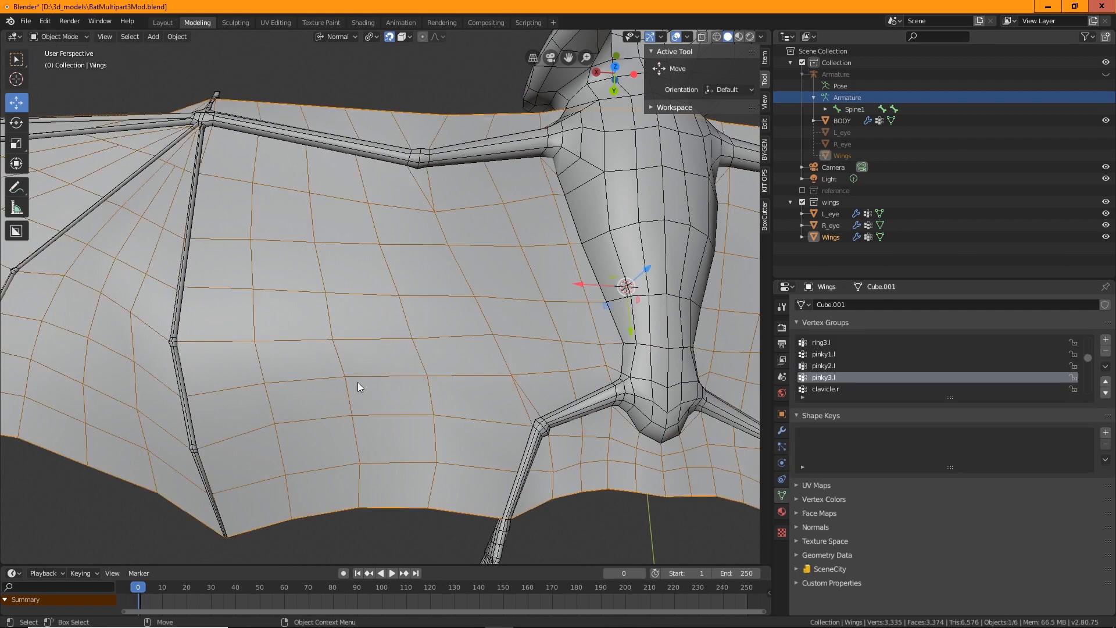
{"action": "left_click", "coordinate": [54, 38]}
{"action": "left_click", "coordinate": [57, 100]}
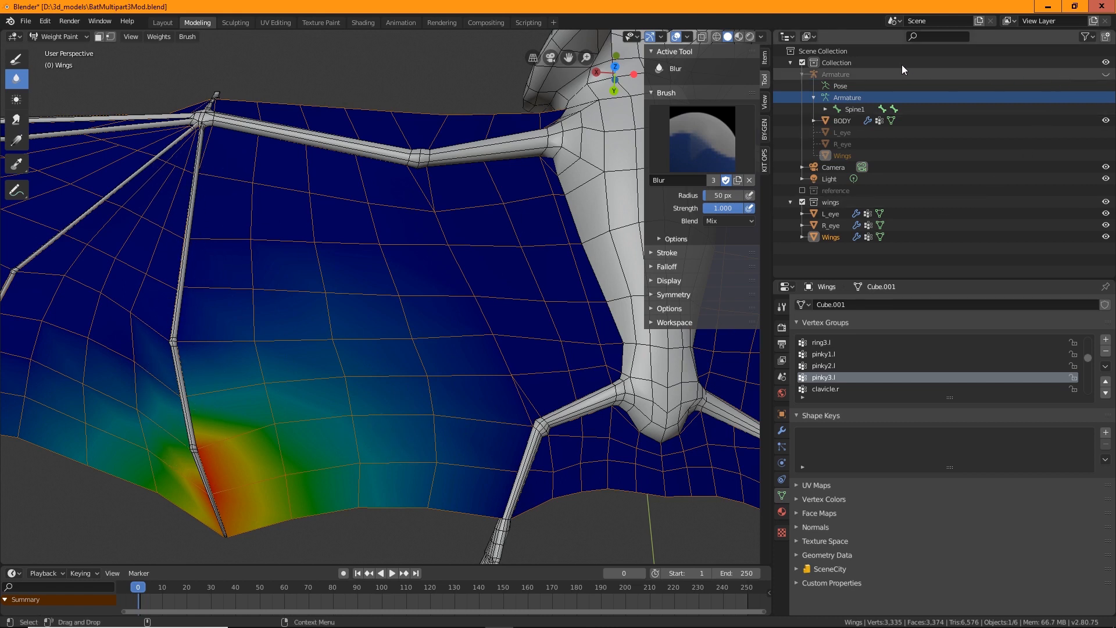
{"action": "left_click", "coordinate": [1106, 62]}
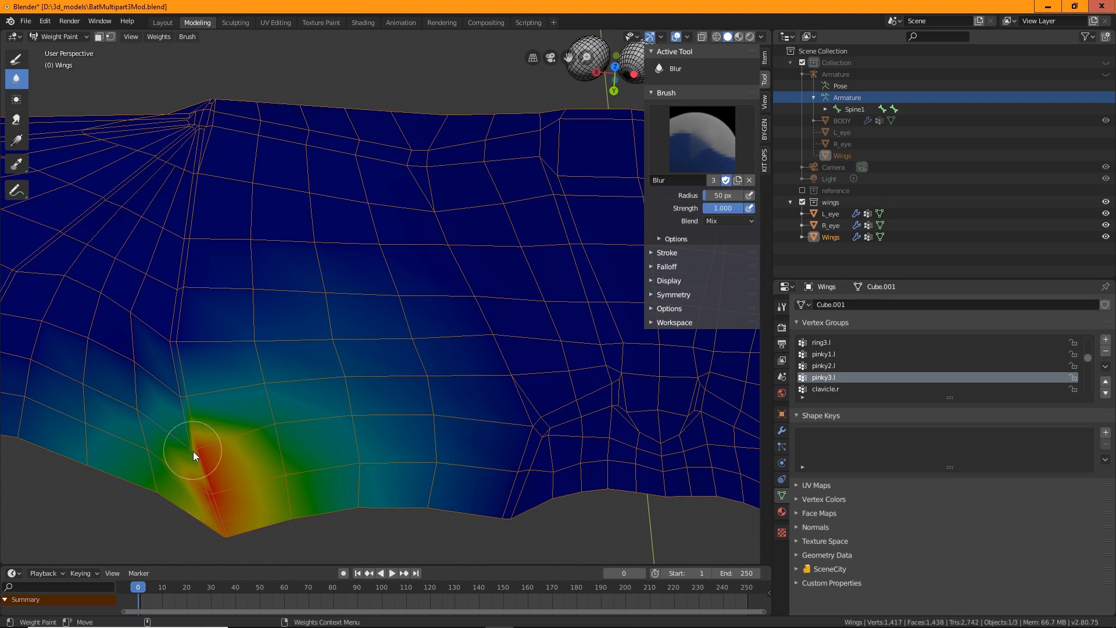
Smooth the pinky3.l and pinky2.l weights around the wing's lower finger bone with the Blur brush
{"action": "mouse_move", "coordinate": [194, 452]}
{"action": "left_mouse_down"}
{"action": "mouse_move", "coordinate": [200, 485]}
{"action": "mouse_move", "coordinate": [211, 468]}
{"action": "mouse_move", "coordinate": [204, 530]}
{"action": "mouse_move", "coordinate": [198, 434]}
{"action": "left_mouse_up"}
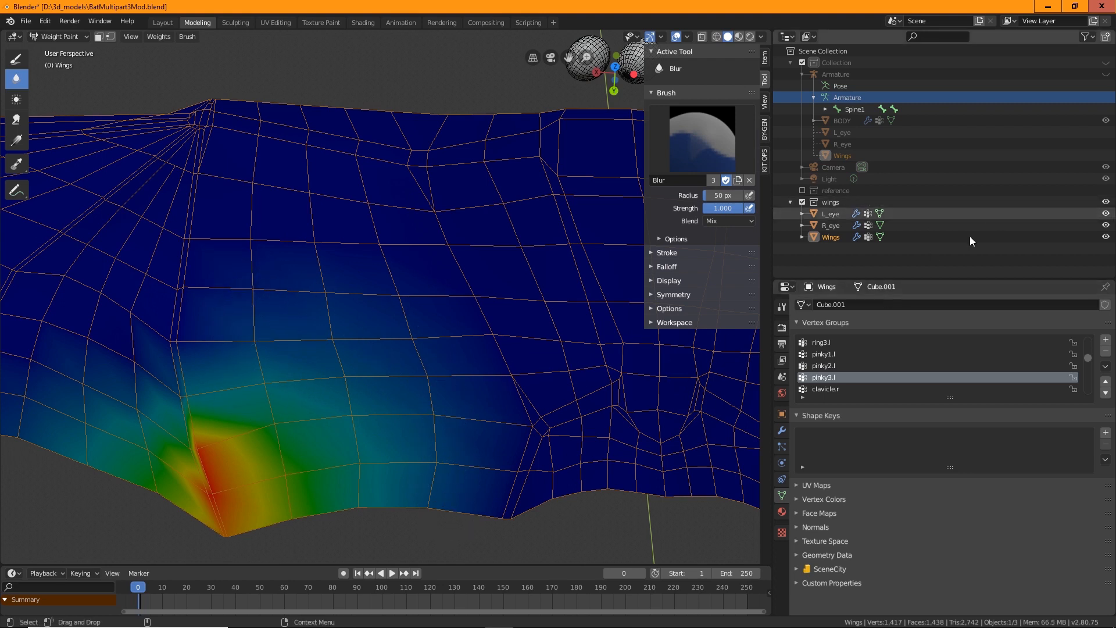
{"action": "left_click", "coordinate": [829, 365]}
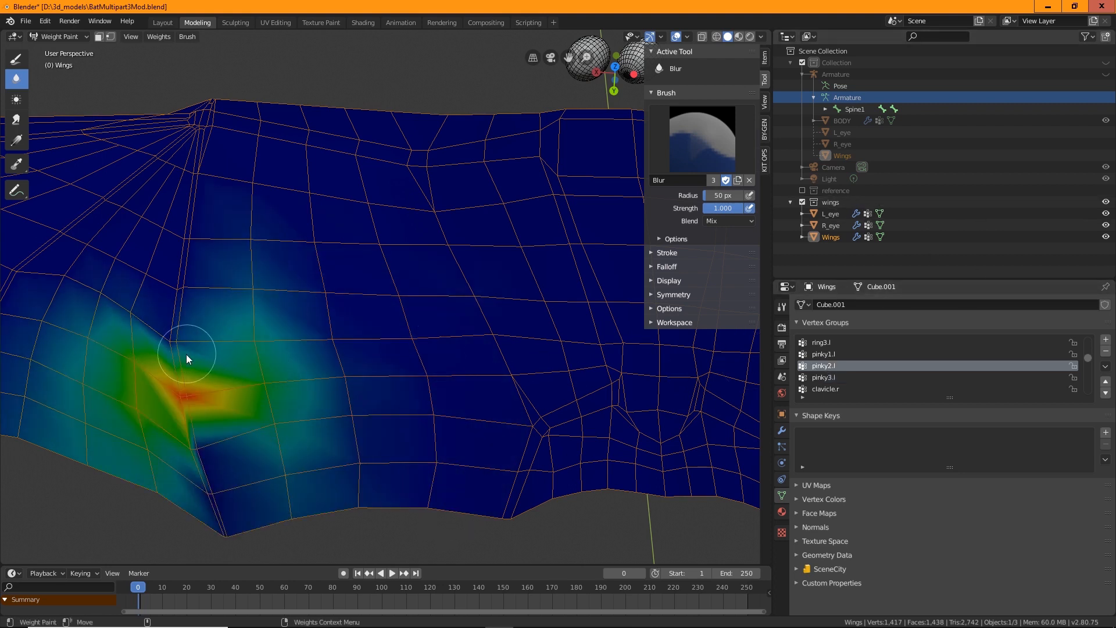
{"action": "mouse_move", "coordinate": [246, 325]}
{"action": "left_mouse_down"}
{"action": "mouse_move", "coordinate": [207, 384]}
{"action": "mouse_move", "coordinate": [170, 349]}
{"action": "left_mouse_up"}
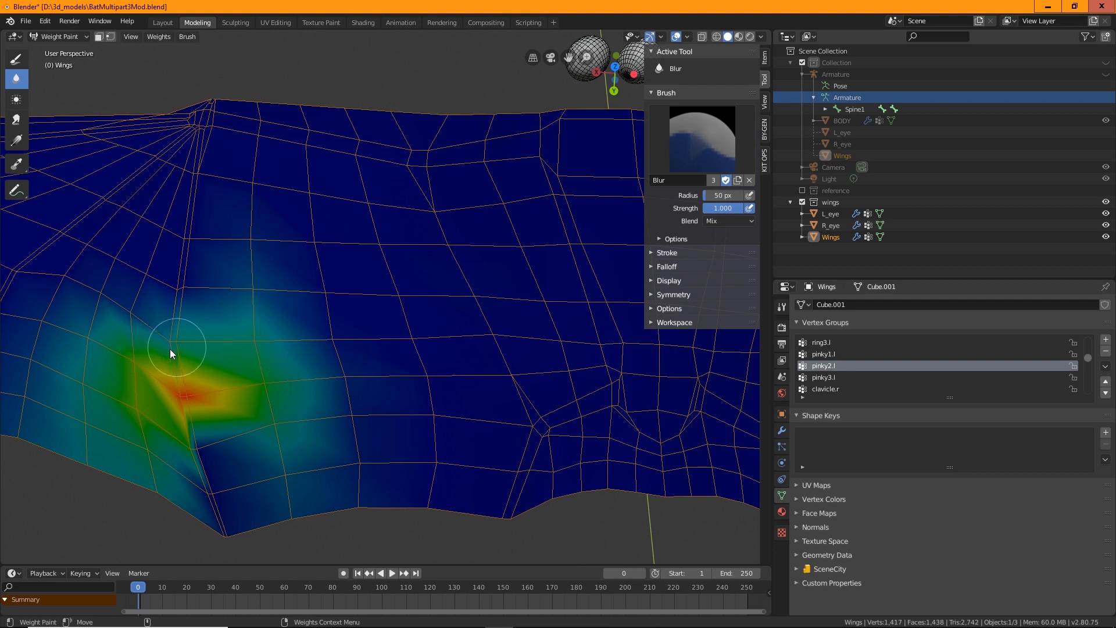
{"action": "mouse_move", "coordinate": [239, 373]}
{"action": "left_mouse_down"}
{"action": "mouse_move", "coordinate": [233, 413]}
{"action": "mouse_move", "coordinate": [198, 374]}
{"action": "mouse_move", "coordinate": [237, 433]}
{"action": "mouse_move", "coordinate": [199, 383]}
{"action": "left_mouse_up"}
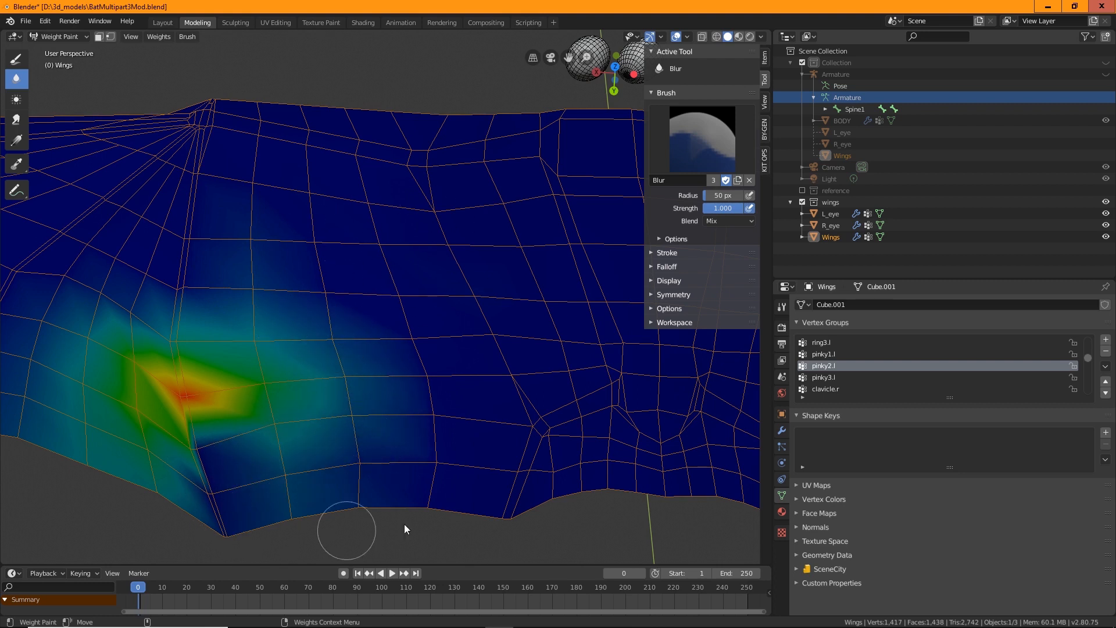
Review the wings' clavicle.r and upperArm.r vertex groups
{"action": "left_click", "coordinate": [818, 389]}
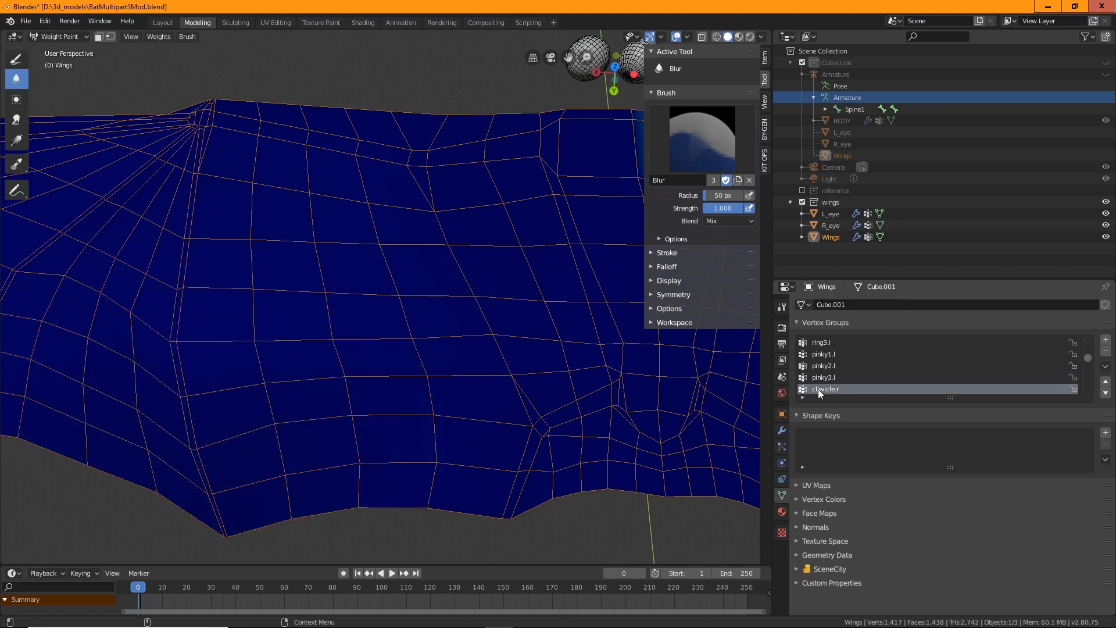
{"action": "scroll", "coordinate": [361, 314], "scroll_direction": "down", "scroll_amount": 3}
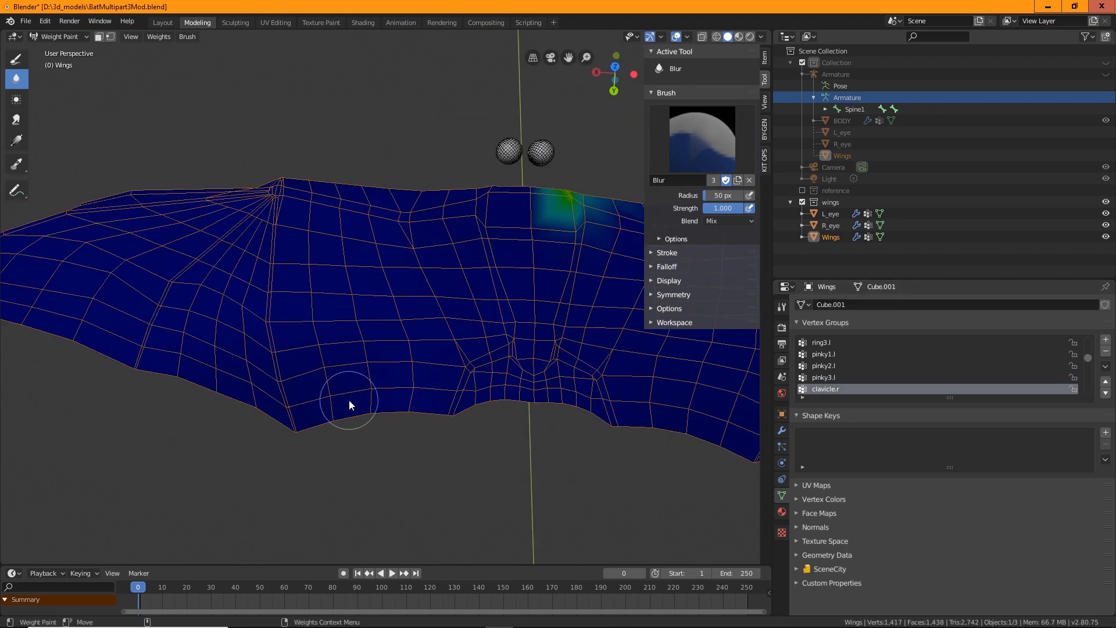
{"action": "scroll", "coordinate": [869, 366], "scroll_direction": "down", "scroll_amount": 2}
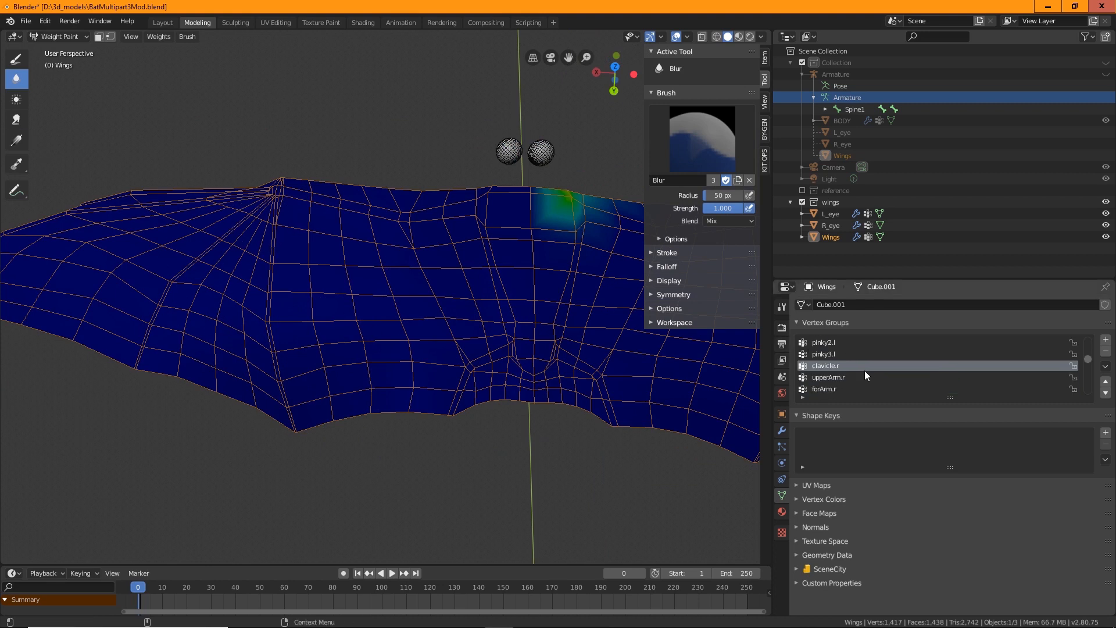
{"action": "left_click", "coordinate": [835, 378]}
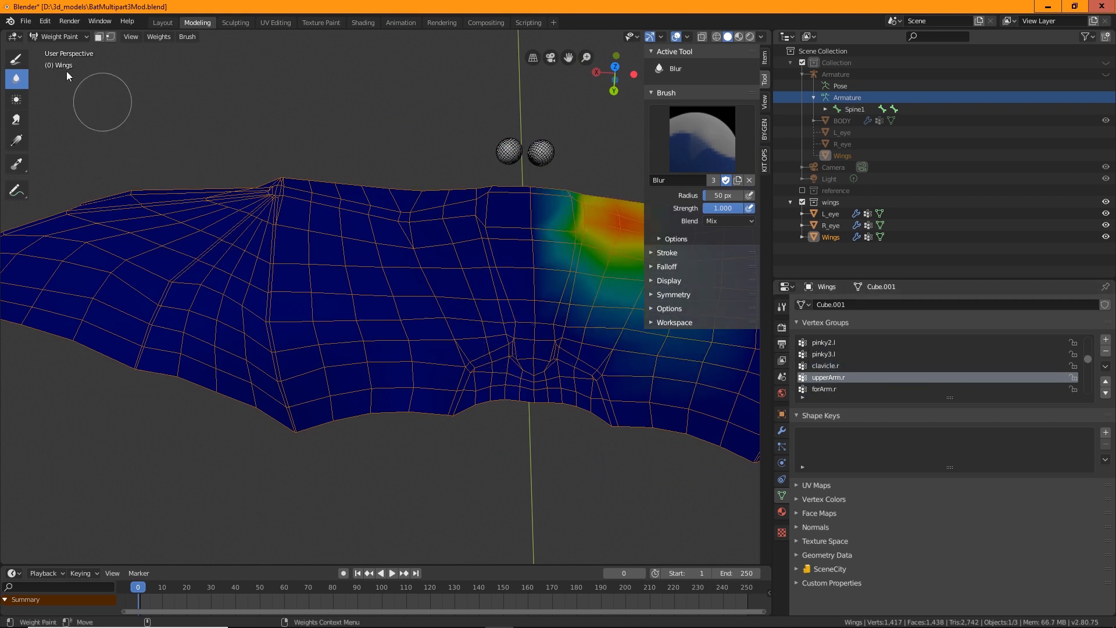
Return to Object Mode and unhide the body collection and the armature
{"action": "left_click", "coordinate": [57, 36]}
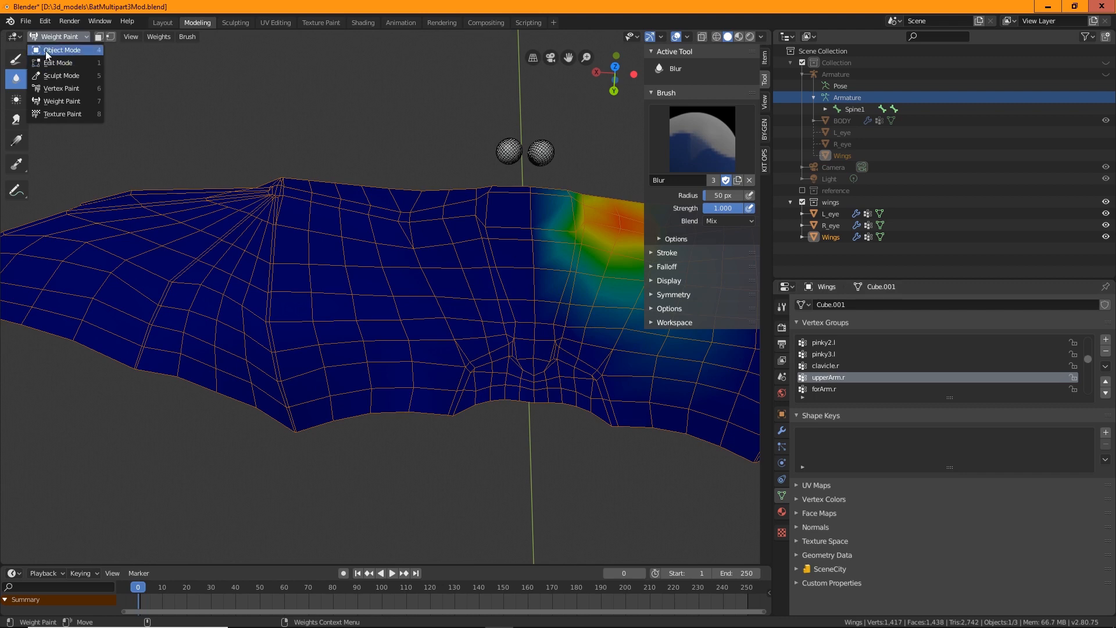
{"action": "left_click", "coordinate": [46, 50]}
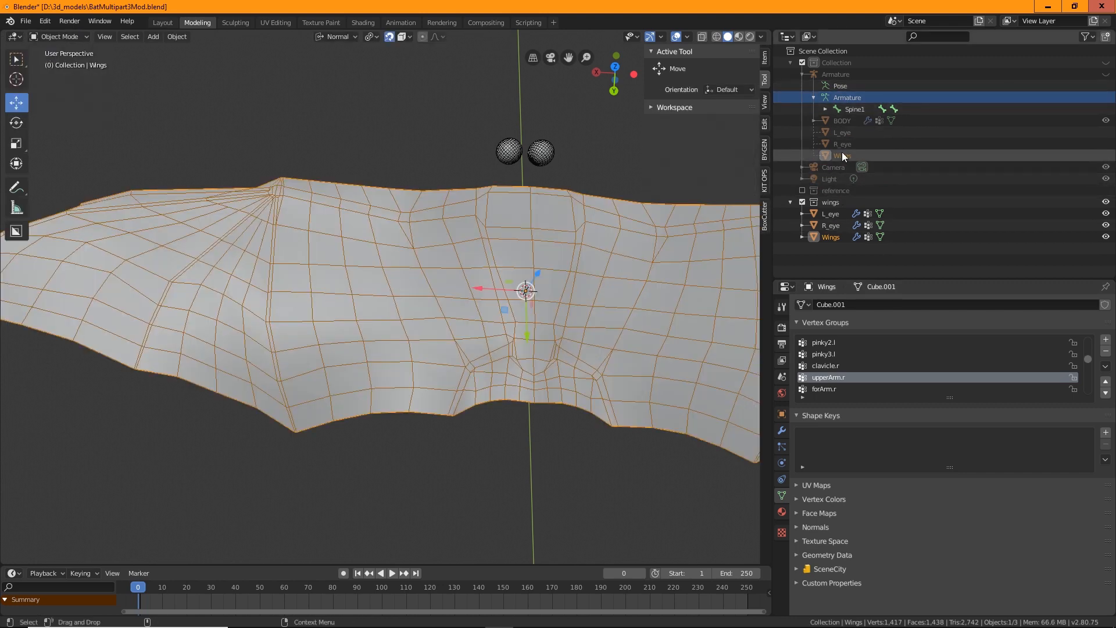
{"action": "left_click", "coordinate": [1106, 62]}
{"action": "left_click", "coordinate": [1106, 74]}
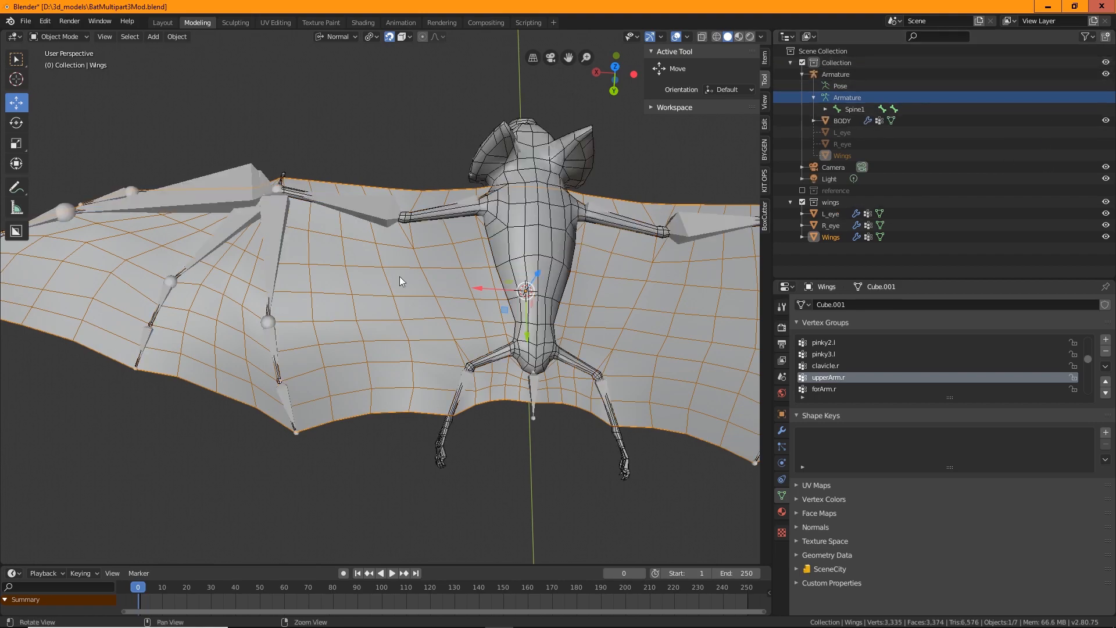
{"action": "middle_click_drag", "start_coordinate": [400, 277], "coordinate": [359, 312]}
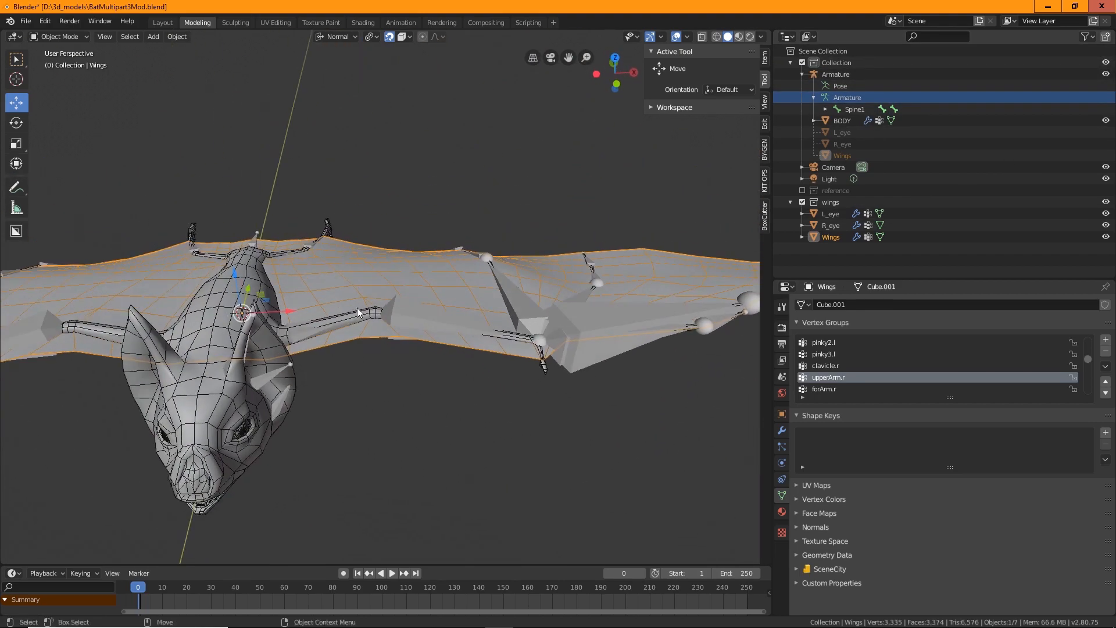
Select the armature, switch it into Pose Mode, and select the left upper arm bone
{"action": "left_click", "coordinate": [304, 332]}
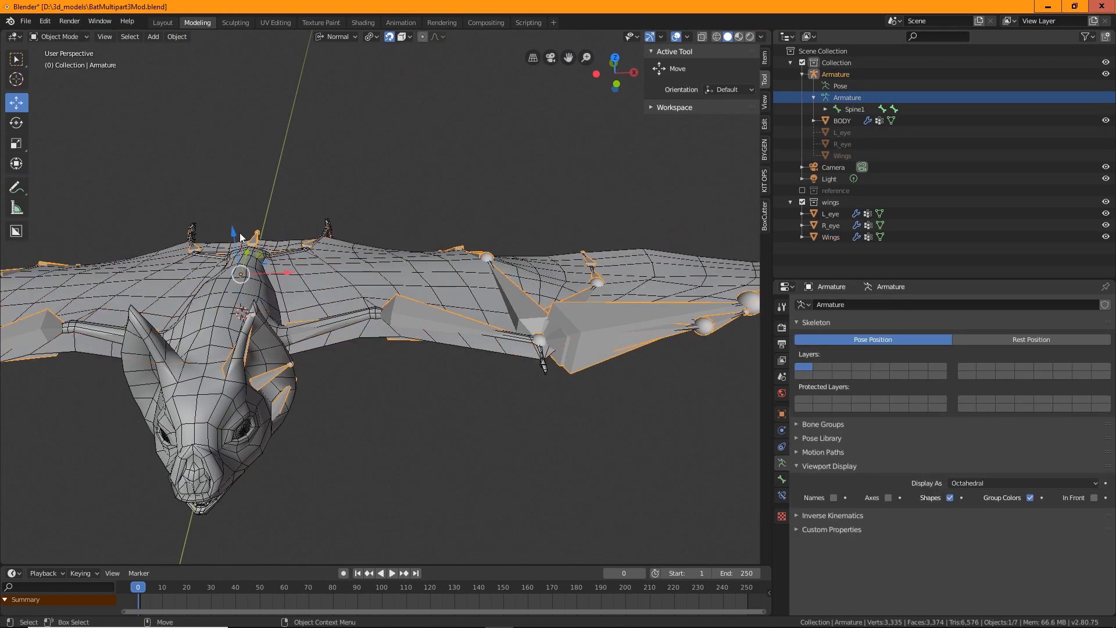
{"action": "left_click", "coordinate": [61, 36]}
{"action": "left_click", "coordinate": [60, 78]}
{"action": "left_click_drag", "start_coordinate": [310, 329], "coordinate": [257, 268], "text": "alt"}
{"action": "middle_click_drag", "start_coordinate": [302, 294], "coordinate": [309, 361]}
{"action": "left_click", "coordinate": [294, 356]}
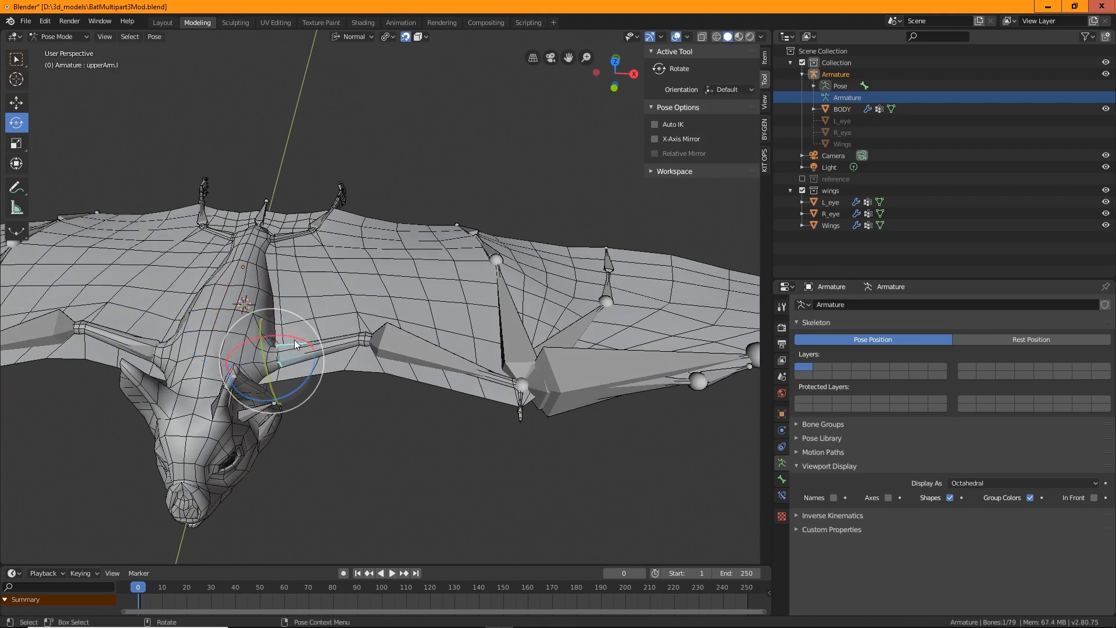
Rotate the upperArm.l bone to test how the wing mesh deforms
{"action": "left_click_drag", "start_coordinate": [300, 343], "coordinate": [414, 271]}
{"action": "middle_click_drag", "start_coordinate": [414, 271], "coordinate": [539, 392]}
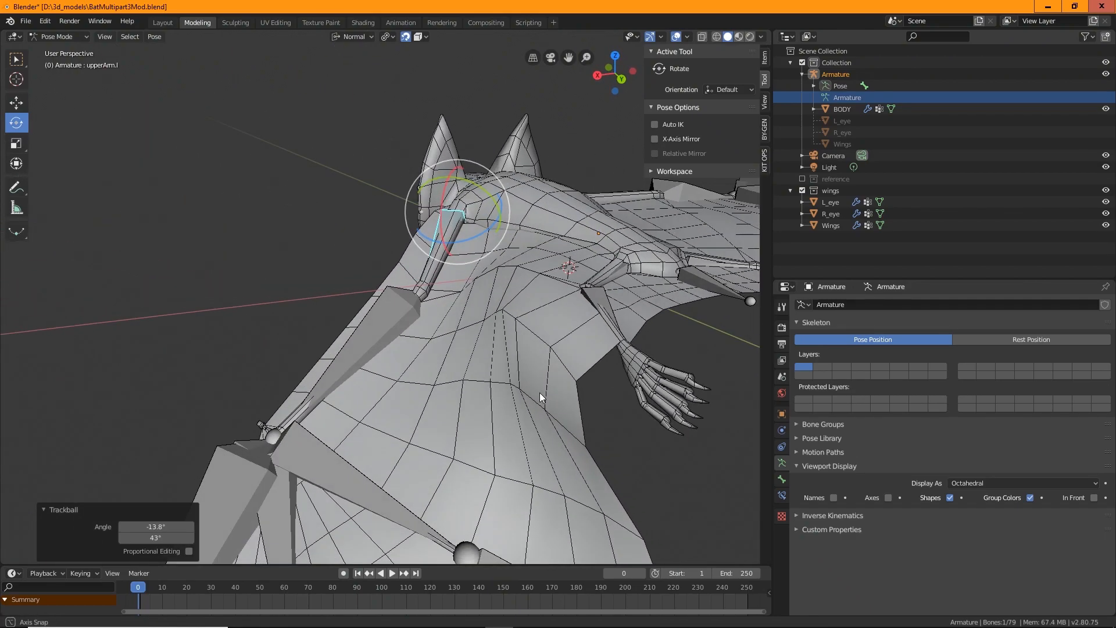
{"action": "middle_click_drag", "start_coordinate": [543, 292], "coordinate": [225, 324]}
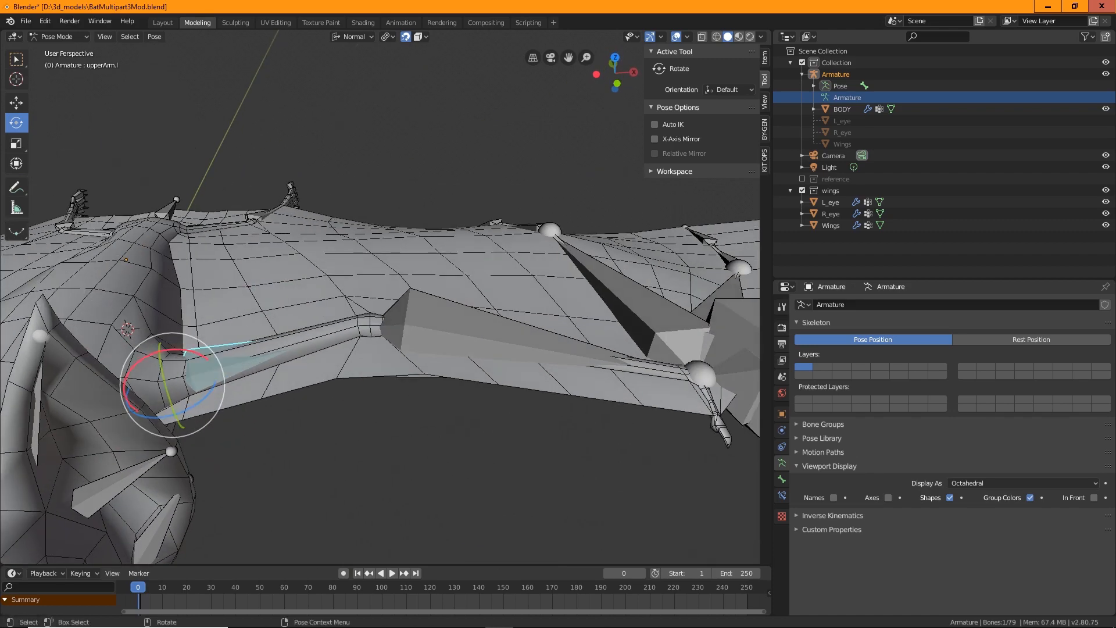
{"action": "left_click_drag", "start_coordinate": [209, 353], "coordinate": [165, 356]}
{"action": "middle_click_drag", "start_coordinate": [165, 356], "coordinate": [386, 344]}
Select the legtop.l bone and rotate it to test the leg's deformation
{"action": "left_click", "coordinate": [435, 330]}
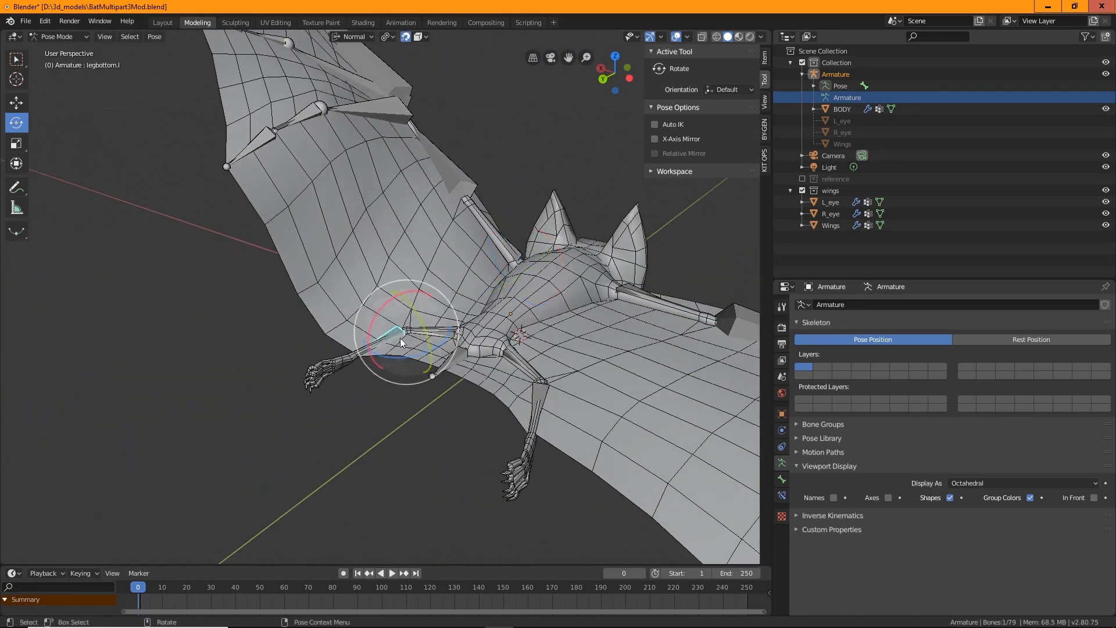
{"action": "left_click", "coordinate": [454, 336]}
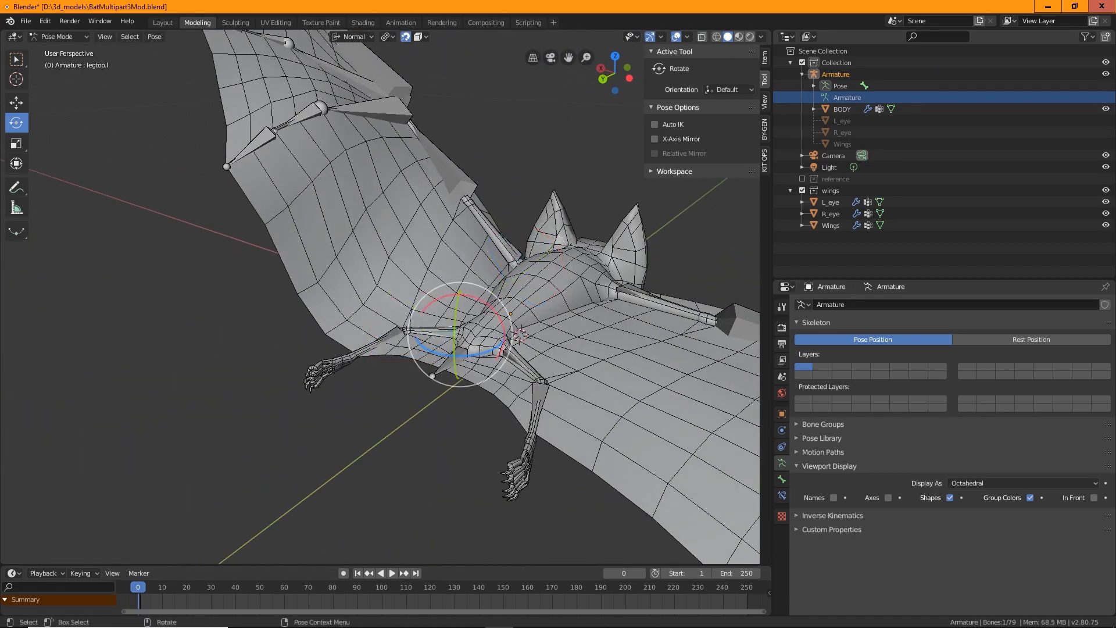
{"action": "left_click_drag", "start_coordinate": [454, 336], "coordinate": [493, 355]}
{"action": "middle_click_drag", "start_coordinate": [543, 362], "coordinate": [513, 362]}
Return to Object Mode, select the Wings object, and switch it into Weight Paint mode
{"action": "left_click", "coordinate": [348, 192]}
{"action": "left_click", "coordinate": [61, 37]}
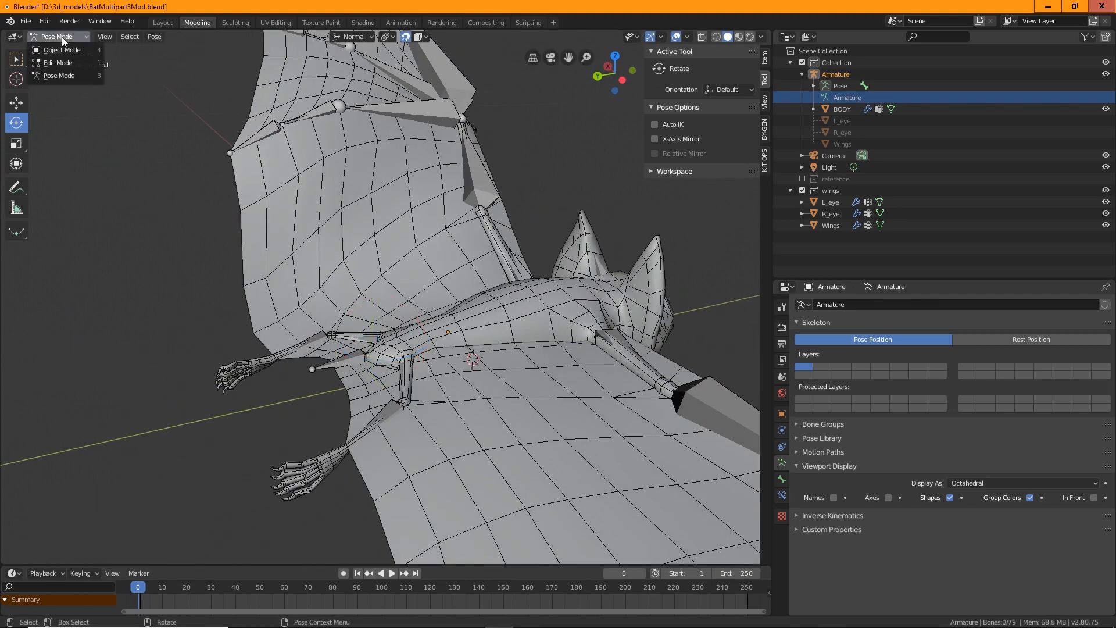
{"action": "left_click", "coordinate": [67, 49]}
{"action": "left_click", "coordinate": [384, 174]}
{"action": "left_click", "coordinate": [75, 36]}
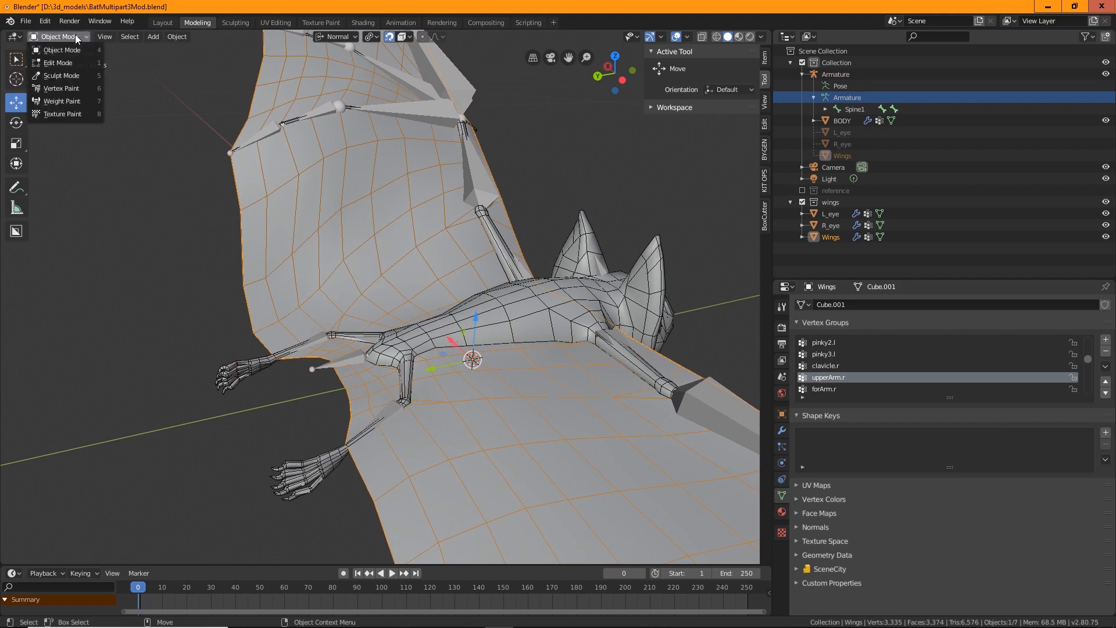
{"action": "left_click", "coordinate": [69, 99]}
Review the wings' index and thumb vertex groups
{"action": "middle_click_drag", "start_coordinate": [368, 250], "coordinate": [407, 279]}
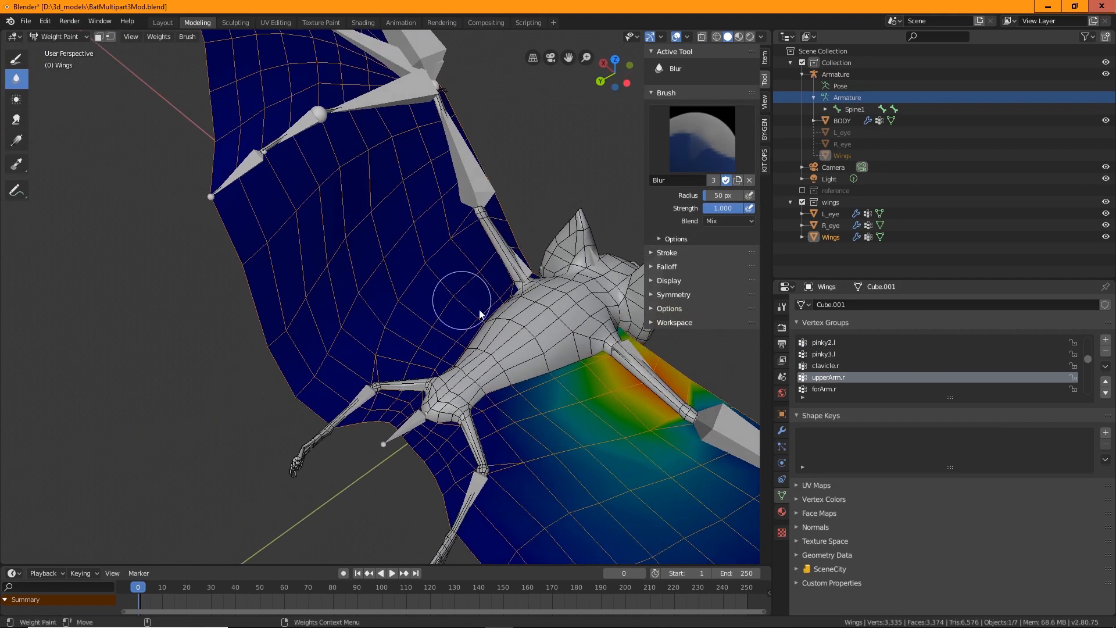
{"action": "scroll", "coordinate": [838, 378], "scroll_direction": "up", "scroll_amount": 3}
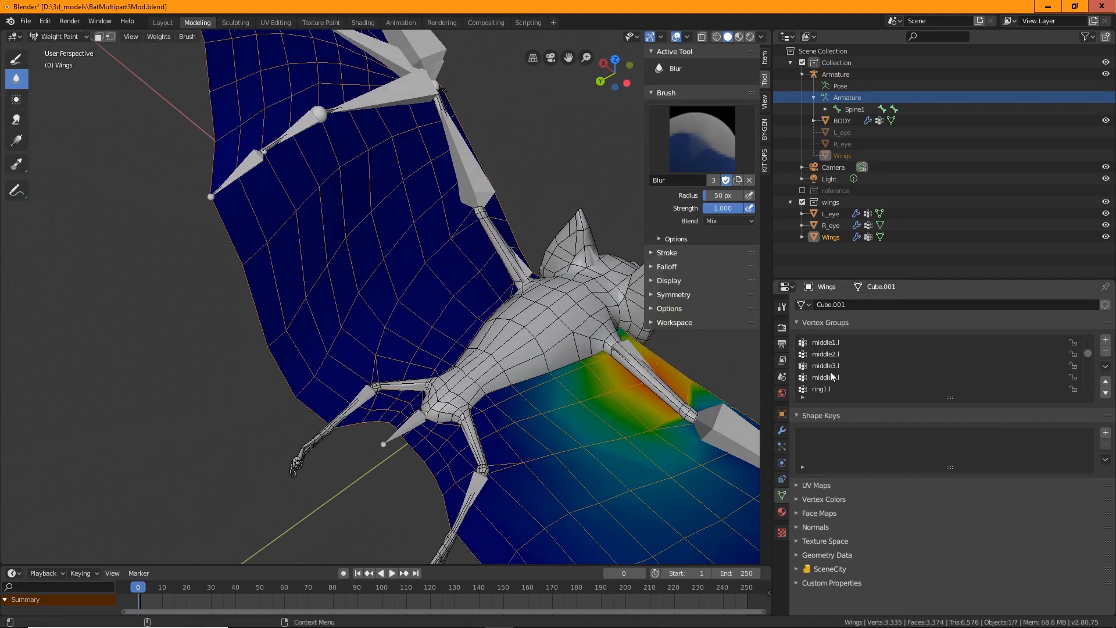
{"action": "left_click", "coordinate": [825, 354]}
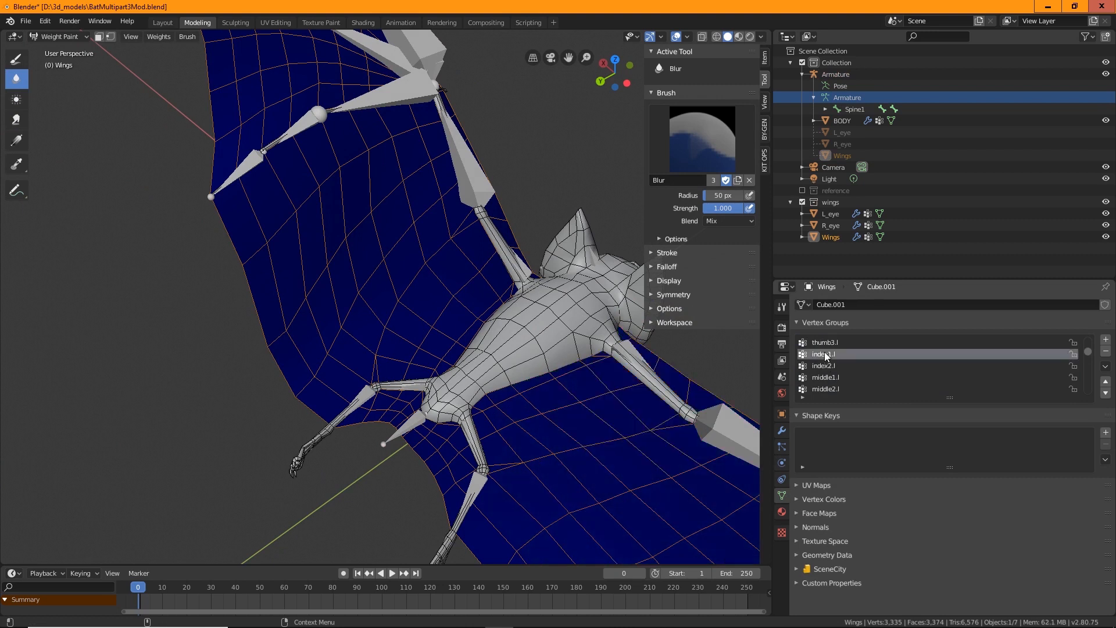
{"action": "left_click", "coordinate": [826, 346]}
{"action": "scroll", "coordinate": [831, 354], "scroll_direction": "up", "scroll_amount": 3}
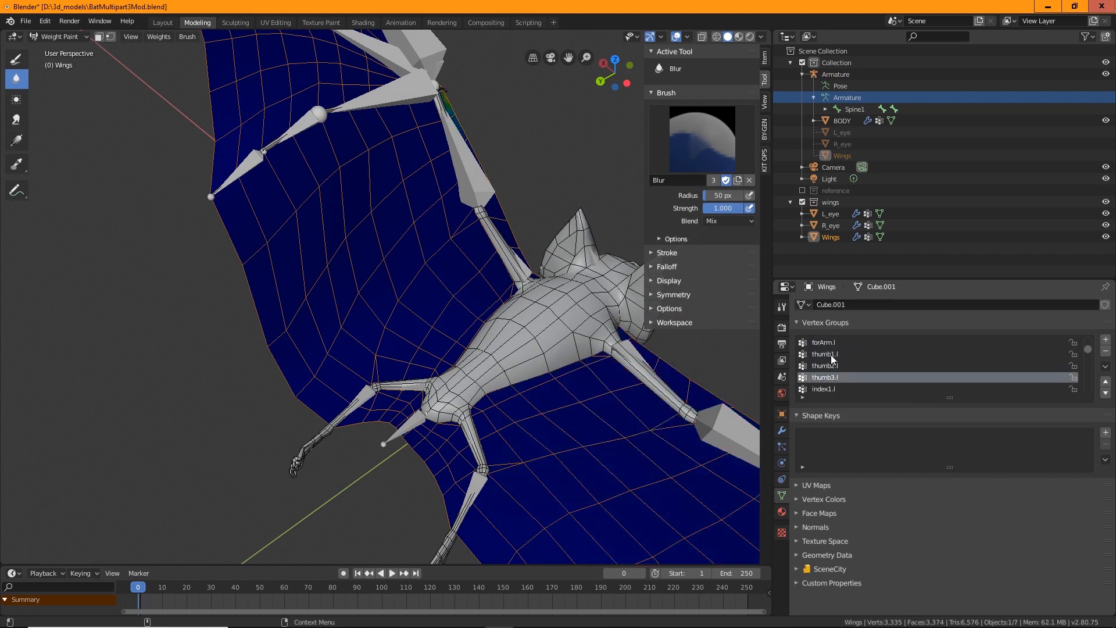
{"action": "left_click", "coordinate": [824, 353]}
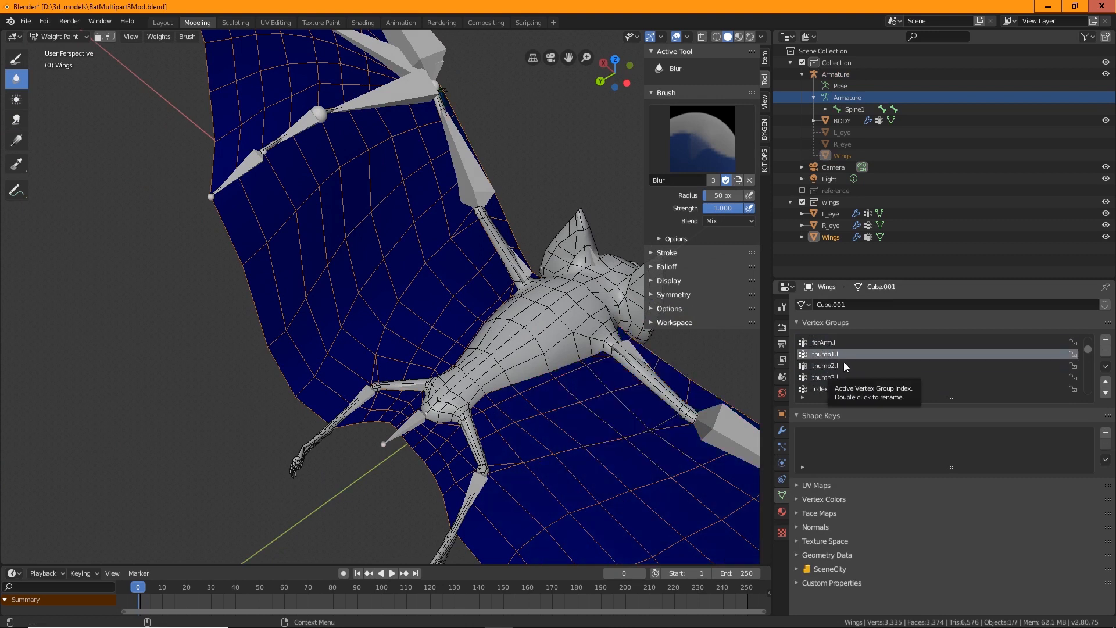
{"action": "scroll", "coordinate": [843, 362], "scroll_direction": "up", "scroll_amount": 1}
{"action": "scroll", "coordinate": [843, 362], "scroll_direction": "down", "scroll_amount": 4}
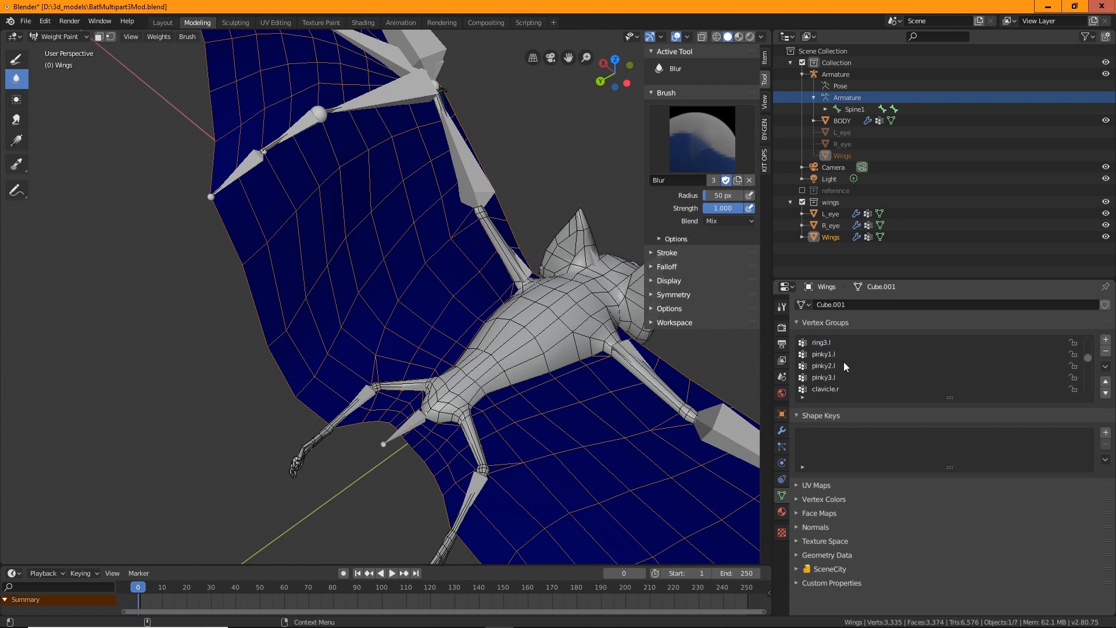
Smooth the pinky2.l weights on the wing membrane with the Blur brush
{"action": "left_click", "coordinate": [821, 366]}
{"action": "middle_click_drag", "start_coordinate": [295, 291], "coordinate": [410, 265]}
{"action": "middle_click_drag", "start_coordinate": [186, 133], "coordinate": [374, 299]}
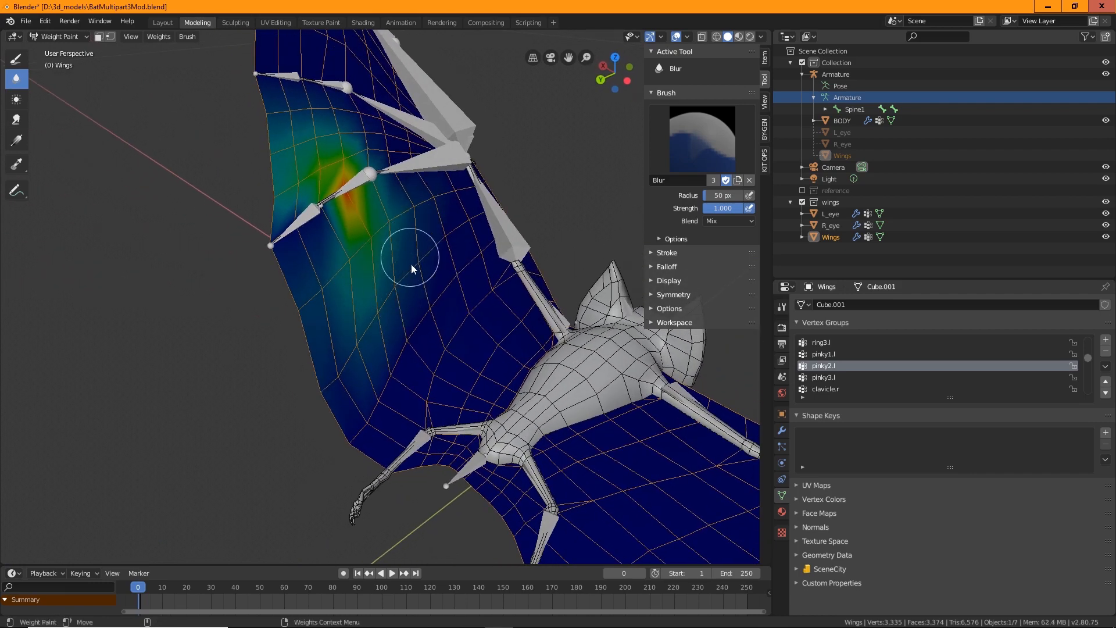
{"action": "scroll", "coordinate": [411, 264], "scroll_direction": "up", "scroll_amount": 3}
{"action": "mouse_move", "coordinate": [444, 277]}
{"action": "middle_mouse_down"}
{"action": "mouse_move", "coordinate": [452, 289]}
{"action": "mouse_move", "coordinate": [455, 245]}
{"action": "middle_mouse_up"}
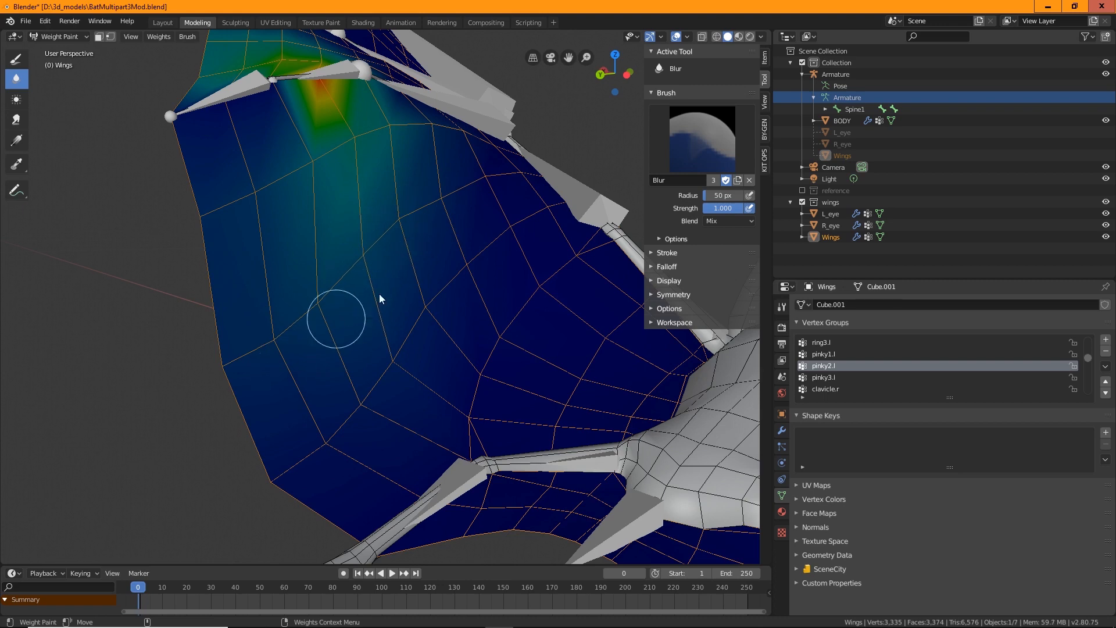
{"action": "middle_click_drag", "start_coordinate": [382, 317], "coordinate": [387, 290]}
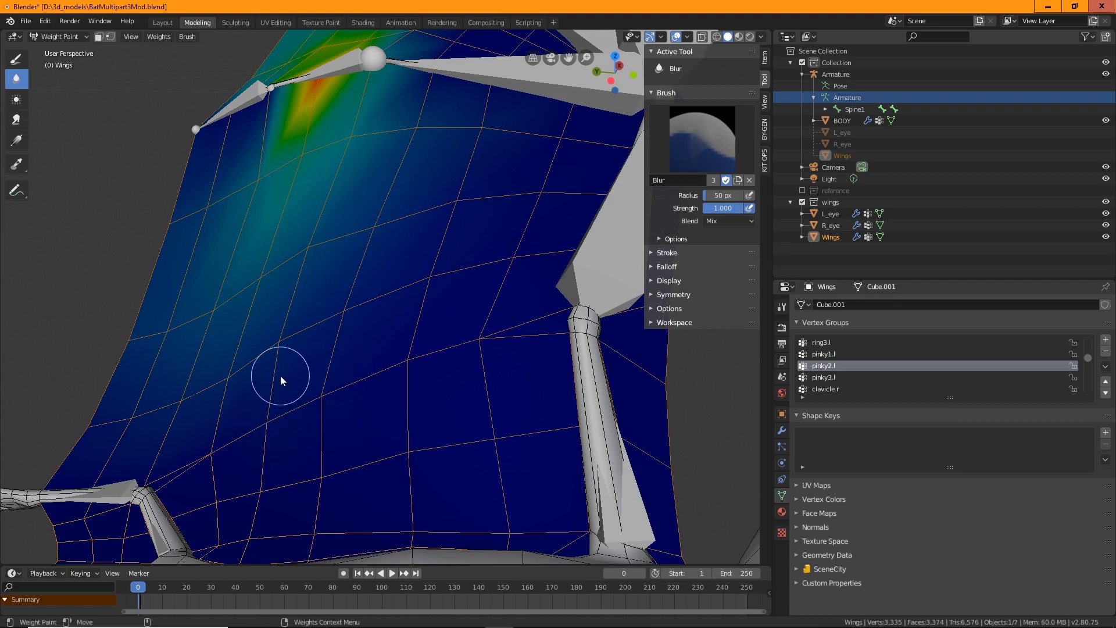
{"action": "middle_click_drag", "start_coordinate": [222, 431], "coordinate": [287, 350]}
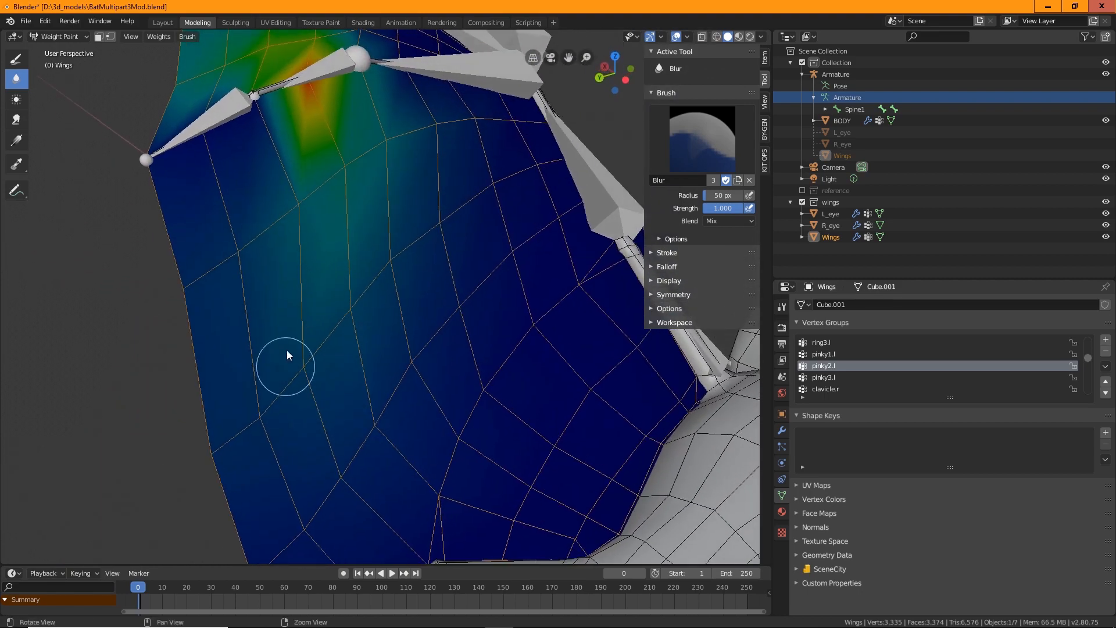
{"action": "middle_click_drag", "start_coordinate": [249, 247], "coordinate": [314, 215]}
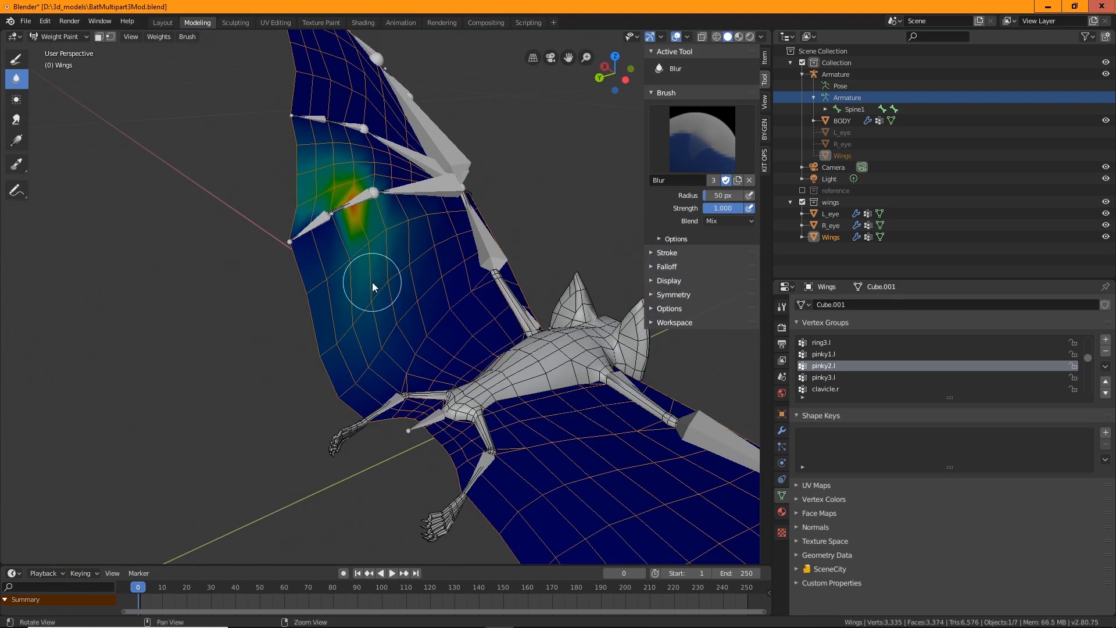
{"action": "middle_click_drag", "start_coordinate": [372, 281], "coordinate": [351, 300]}
{"action": "scroll", "coordinate": [349, 298], "scroll_direction": "up", "scroll_amount": 3}
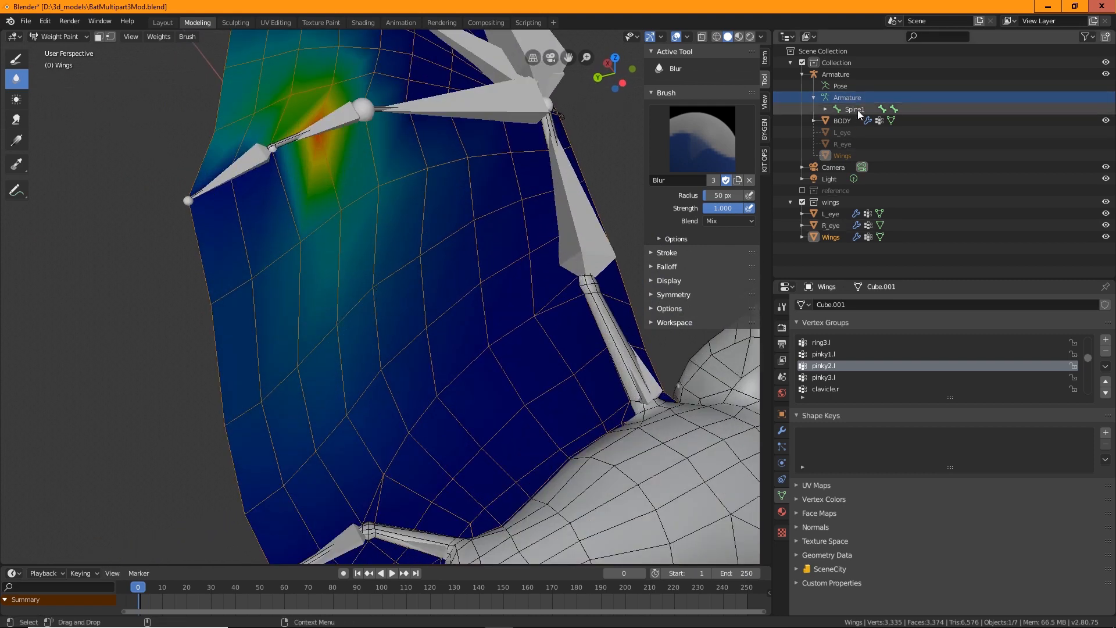
Smooth the pinky3.l weights along the wing's outer edge with the Blur brush
{"action": "left_click", "coordinate": [824, 377]}
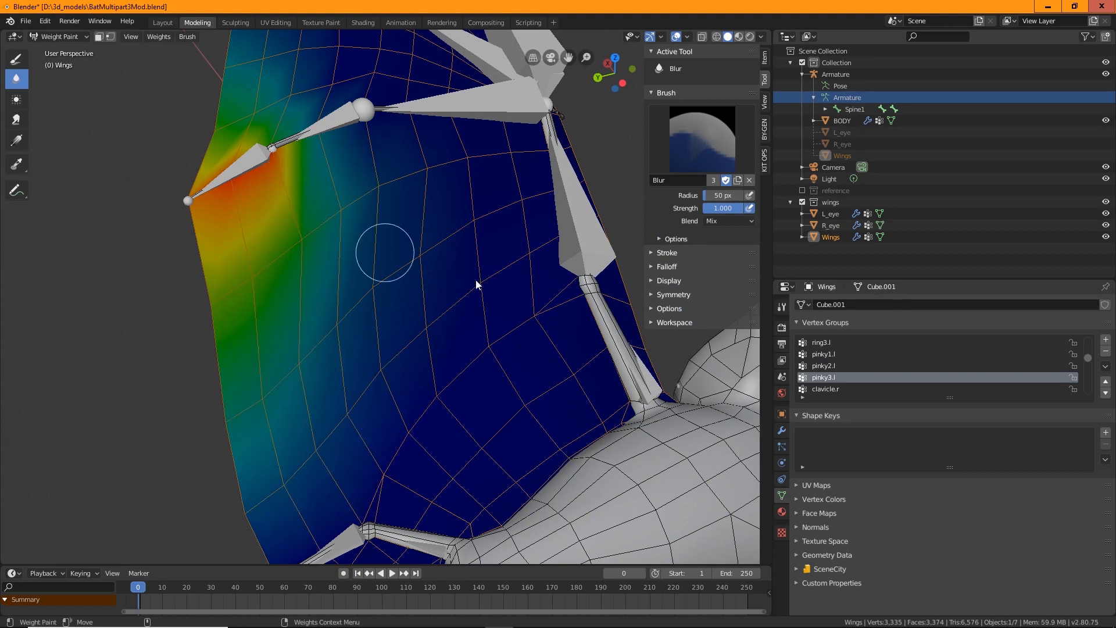
{"action": "middle_click_drag", "start_coordinate": [475, 284], "coordinate": [564, 311]}
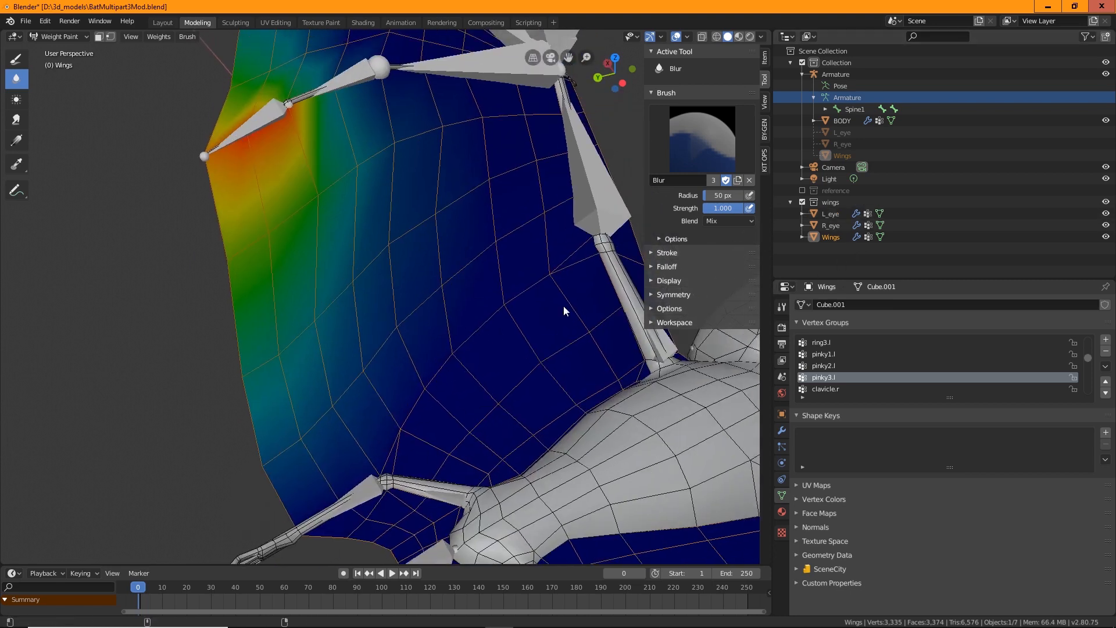
{"action": "mouse_move", "coordinate": [348, 228]}
{"action": "left_mouse_down"}
{"action": "mouse_move", "coordinate": [303, 190]}
{"action": "mouse_move", "coordinate": [287, 207]}
{"action": "left_mouse_up"}
{"action": "middle_click_drag", "start_coordinate": [312, 264], "coordinate": [324, 217]}
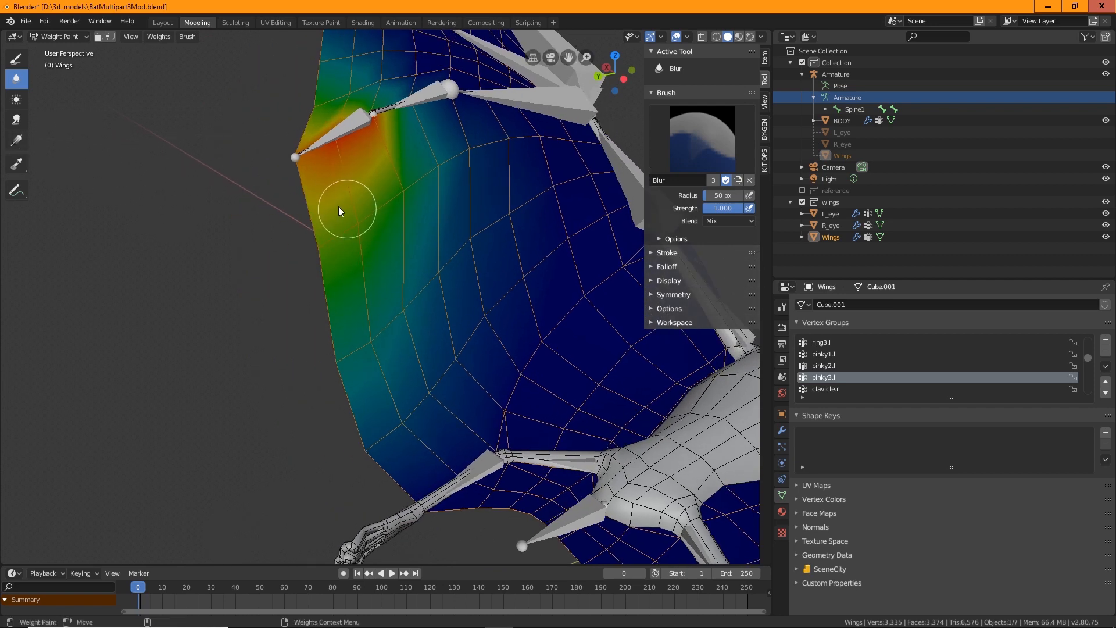
Spread the pinky3.l weights across the membrane with the Smear brush
{"action": "left_click", "coordinate": [16, 120]}
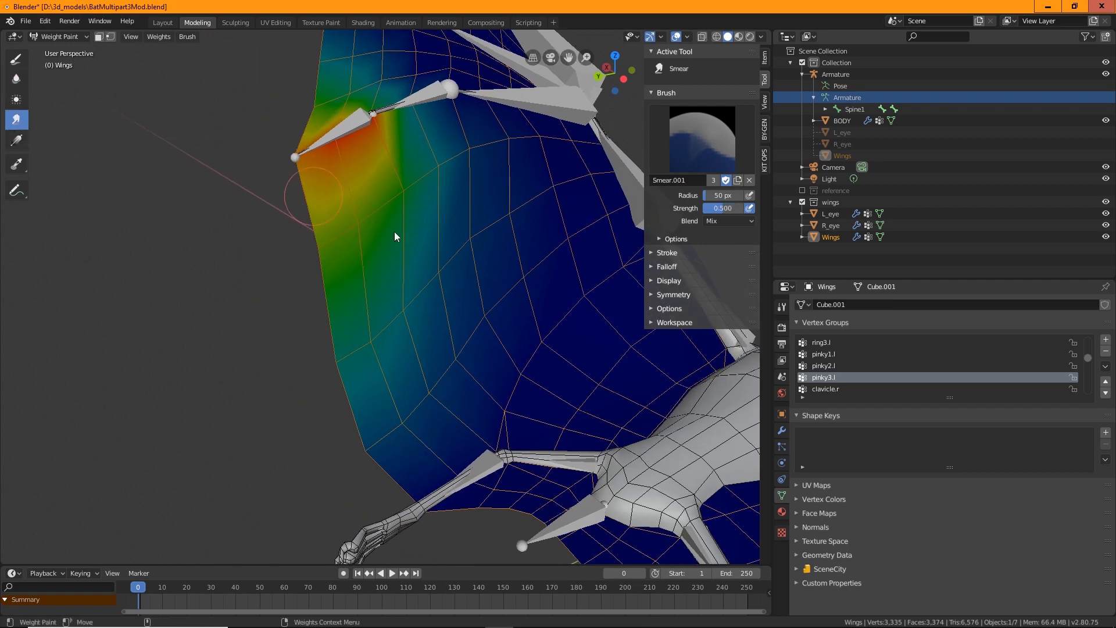
{"action": "mouse_move", "coordinate": [387, 267]}
{"action": "left_mouse_down"}
{"action": "mouse_move", "coordinate": [363, 211]}
{"action": "mouse_move", "coordinate": [373, 216]}
{"action": "mouse_move", "coordinate": [331, 251]}
{"action": "mouse_move", "coordinate": [365, 278]}
{"action": "left_mouse_up"}
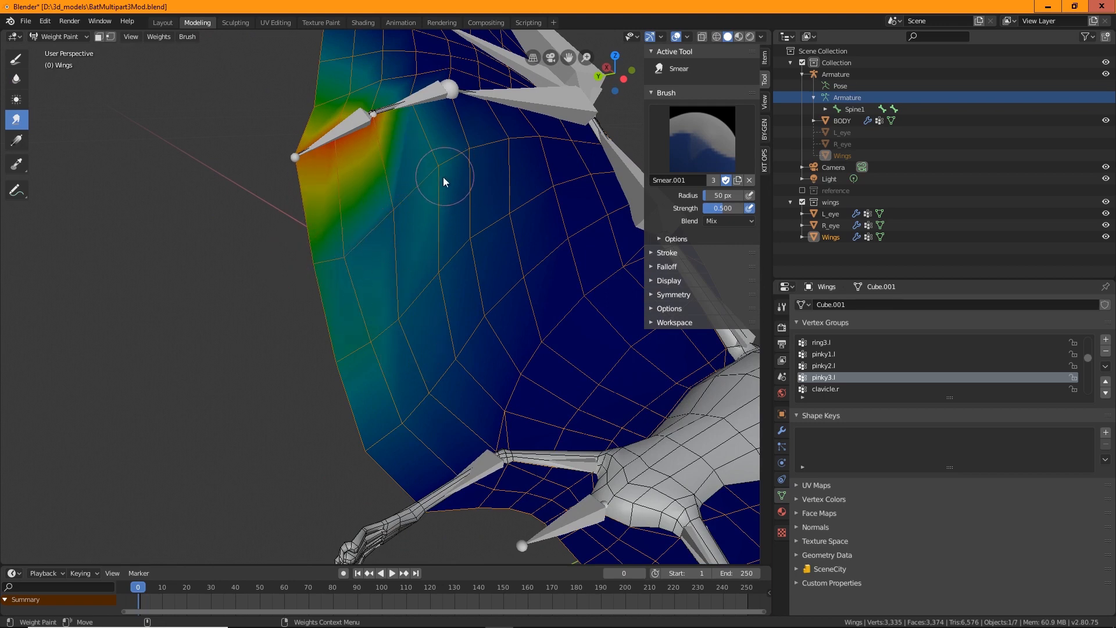
{"action": "mouse_move", "coordinate": [446, 179]}
{"action": "left_mouse_down"}
{"action": "mouse_move", "coordinate": [369, 262]}
{"action": "mouse_move", "coordinate": [364, 362]}
{"action": "mouse_move", "coordinate": [388, 362]}
{"action": "mouse_move", "coordinate": [378, 330]}
{"action": "mouse_move", "coordinate": [429, 262]}
{"action": "left_mouse_up"}
Switch back to the Blur brush and smooth the ring3.l weights on the wing
{"action": "left_click", "coordinate": [16, 79]}
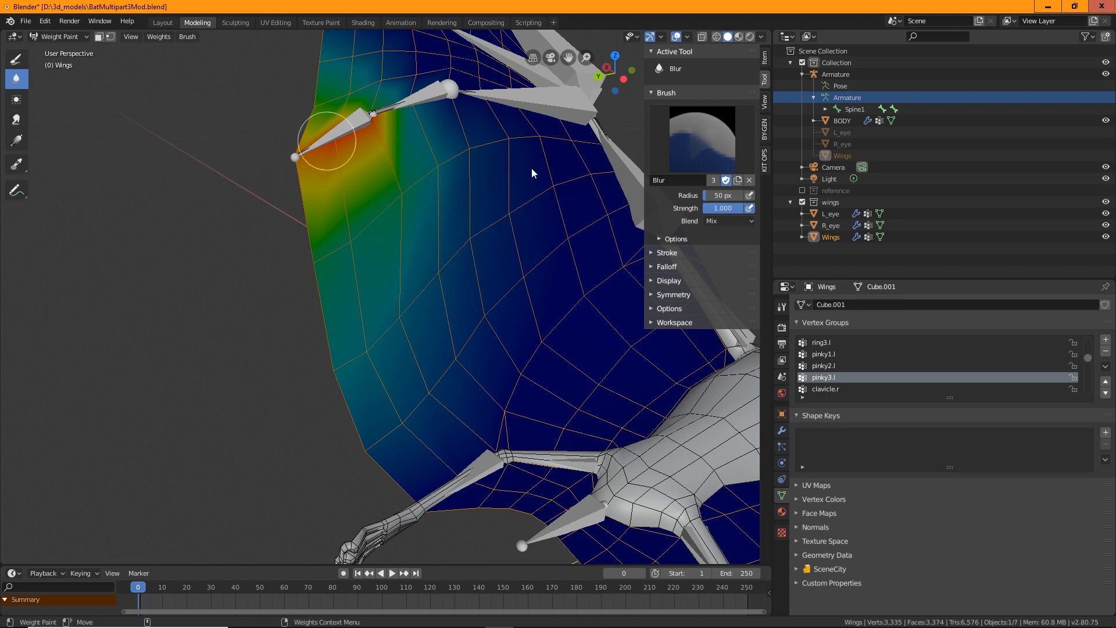
{"action": "left_click", "coordinate": [821, 343]}
{"action": "middle_click_drag", "start_coordinate": [344, 270], "coordinate": [446, 387]}
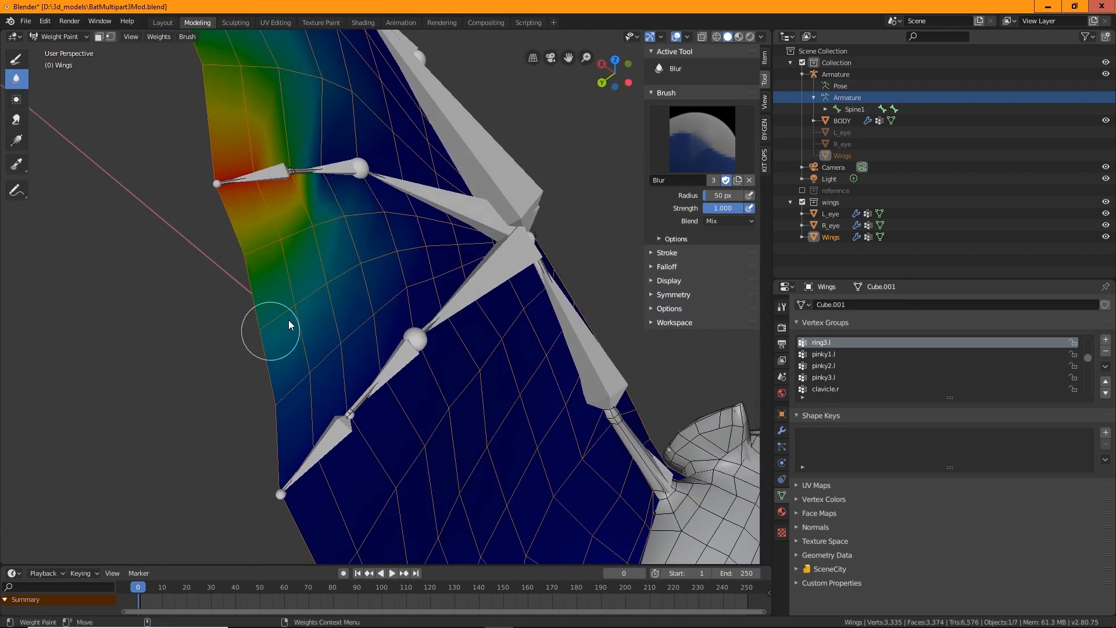
{"action": "left_click_drag", "start_coordinate": [289, 320], "coordinate": [274, 363]}
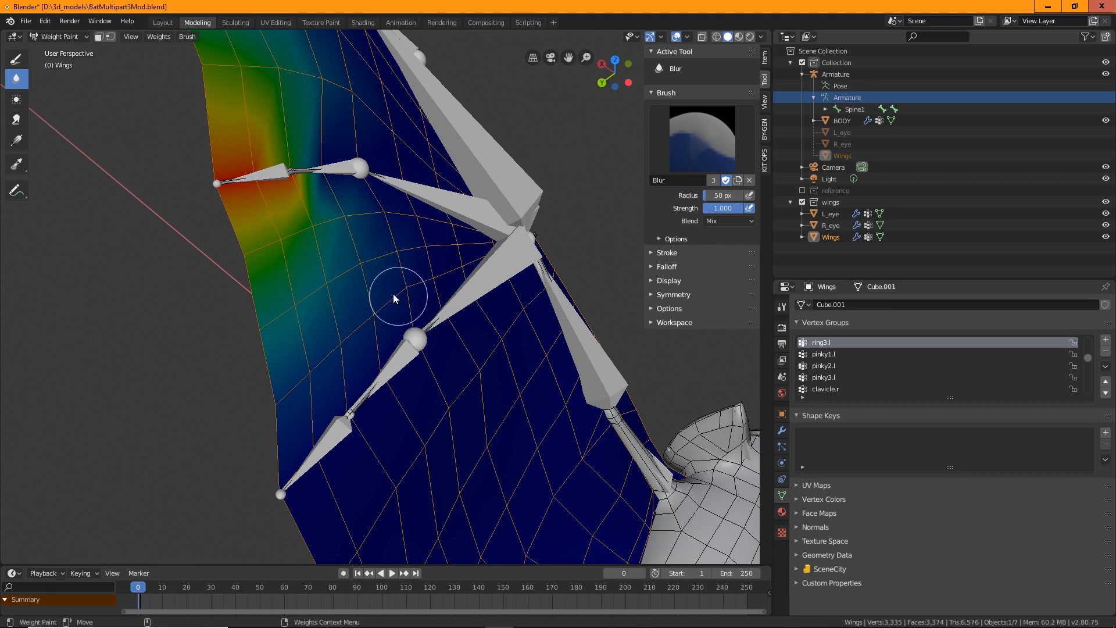
Smooth the pinky1.l weights around the wing's middle finger joint with the Blur brush
{"action": "left_click", "coordinate": [824, 354]}
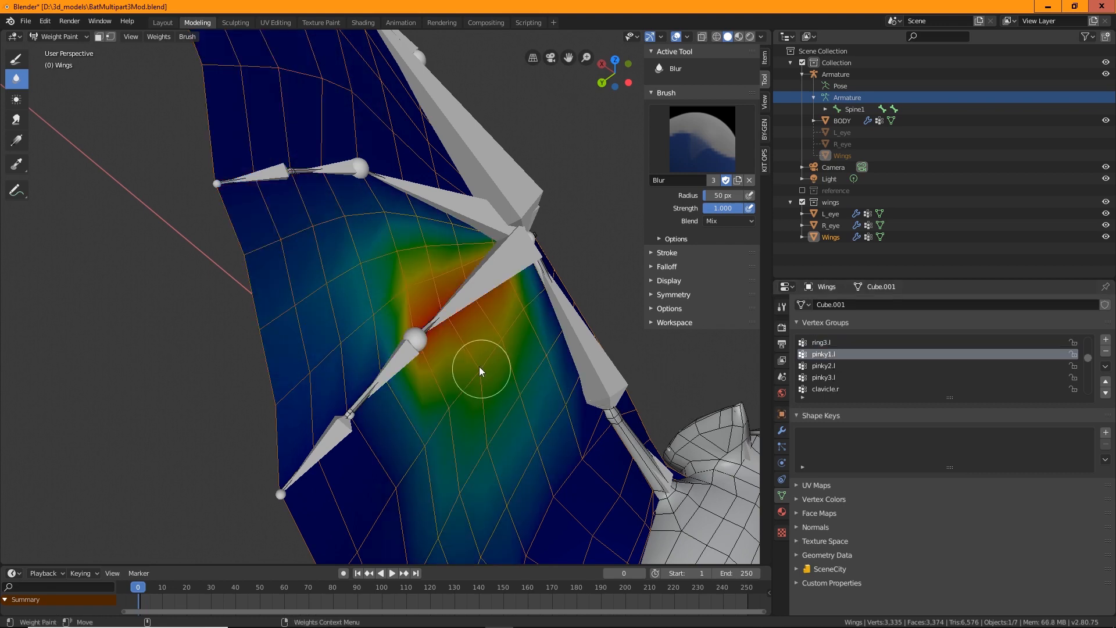
{"action": "mouse_move", "coordinate": [480, 367]}
{"action": "middle_mouse_down"}
{"action": "mouse_move", "coordinate": [439, 374]}
{"action": "mouse_move", "coordinate": [403, 347]}
{"action": "mouse_move", "coordinate": [304, 322]}
{"action": "mouse_move", "coordinate": [353, 385]}
{"action": "mouse_move", "coordinate": [331, 355]}
{"action": "mouse_move", "coordinate": [386, 361]}
{"action": "mouse_move", "coordinate": [438, 329]}
{"action": "mouse_move", "coordinate": [515, 329]}
{"action": "mouse_move", "coordinate": [555, 298]}
{"action": "mouse_move", "coordinate": [431, 338]}
{"action": "mouse_move", "coordinate": [428, 315]}
{"action": "mouse_move", "coordinate": [402, 333]}
{"action": "mouse_move", "coordinate": [454, 314]}
{"action": "mouse_move", "coordinate": [363, 399]}
{"action": "mouse_move", "coordinate": [450, 318]}
{"action": "mouse_move", "coordinate": [550, 420]}
{"action": "mouse_move", "coordinate": [443, 394]}
{"action": "mouse_move", "coordinate": [423, 407]}
{"action": "mouse_move", "coordinate": [432, 439]}
{"action": "mouse_move", "coordinate": [505, 476]}
{"action": "middle_mouse_up"}
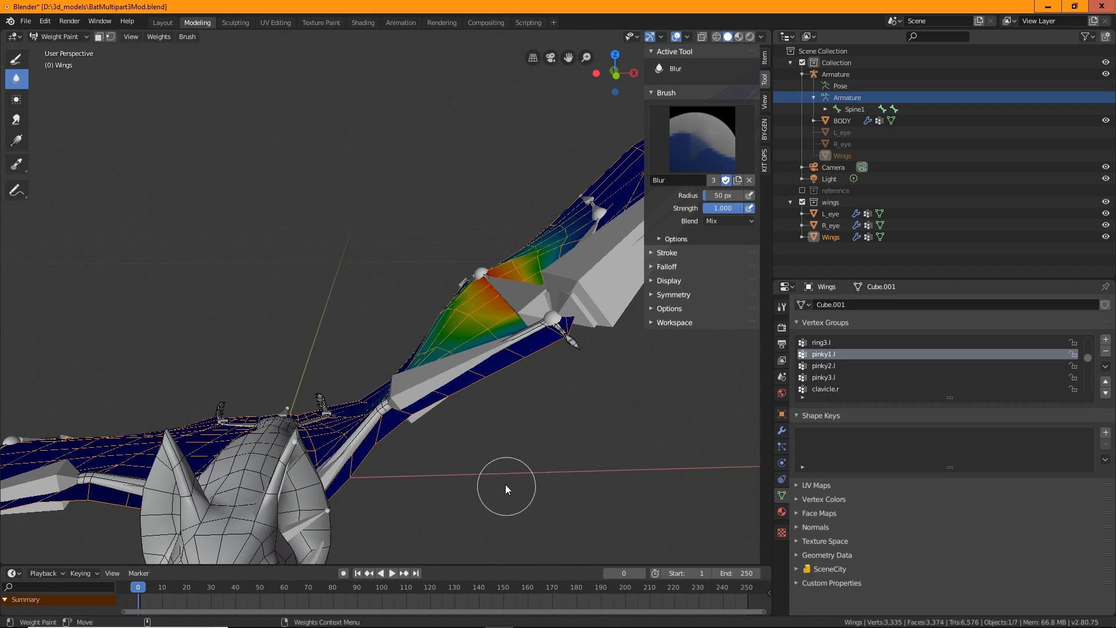
{"action": "mouse_move", "coordinate": [531, 471]}
{"action": "middle_mouse_down"}
{"action": "mouse_move", "coordinate": [398, 399]}
{"action": "mouse_move", "coordinate": [531, 332]}
{"action": "mouse_move", "coordinate": [431, 333]}
{"action": "middle_mouse_up"}
{"action": "middle_click_drag", "start_coordinate": [348, 329], "coordinate": [317, 281]}
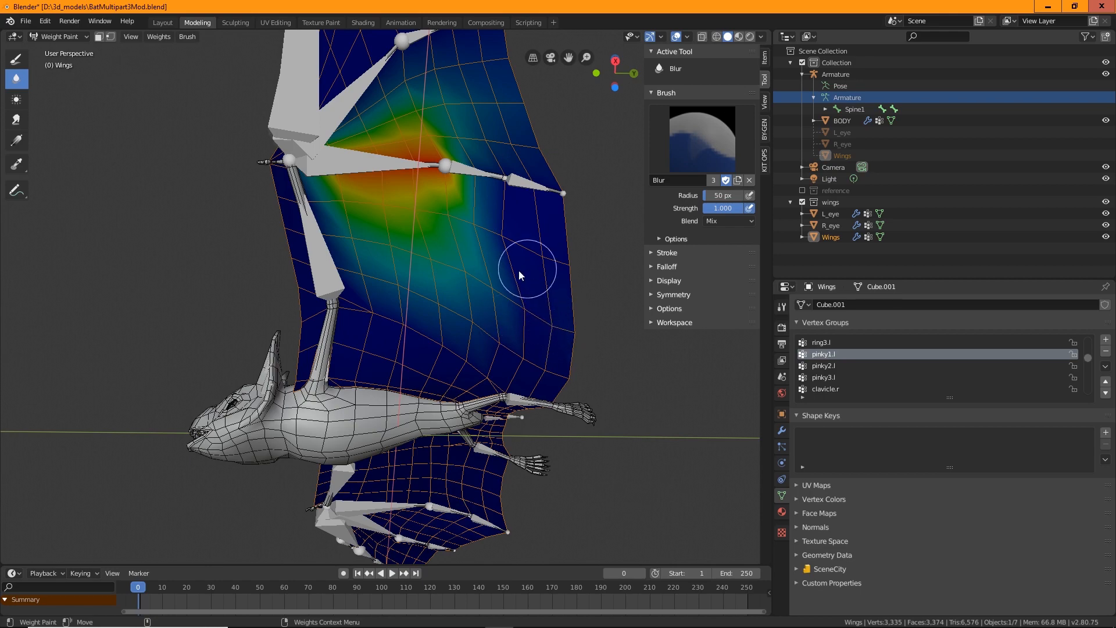
{"action": "middle_click_drag", "start_coordinate": [519, 270], "coordinate": [486, 449]}
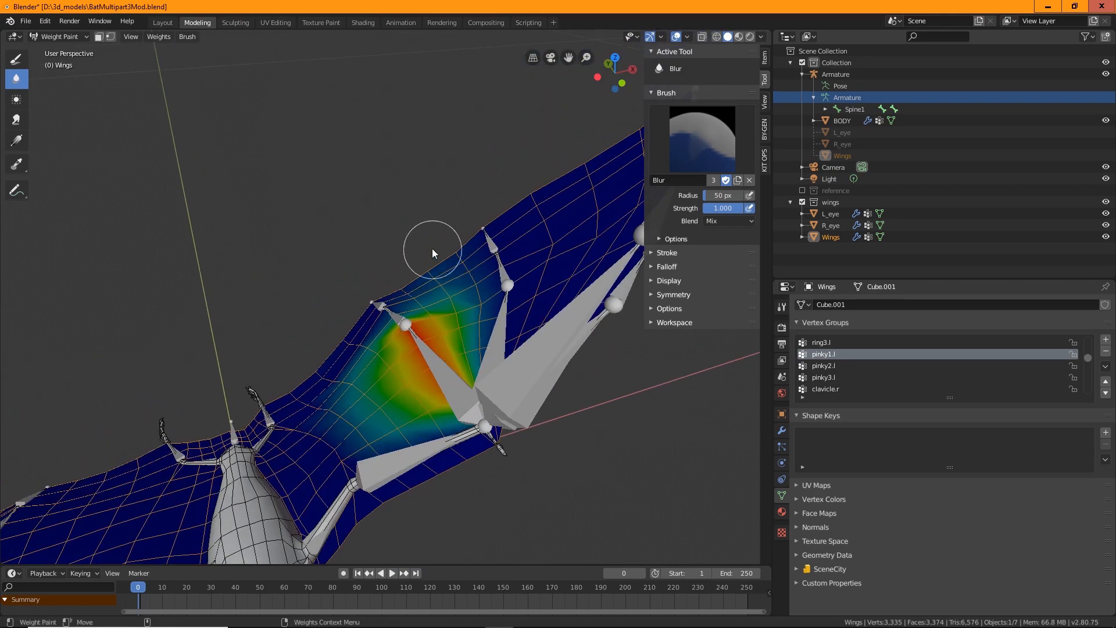
{"action": "mouse_move", "coordinate": [421, 268]}
{"action": "middle_mouse_down"}
{"action": "mouse_move", "coordinate": [435, 294]}
{"action": "mouse_move", "coordinate": [407, 288]}
{"action": "middle_mouse_up"}
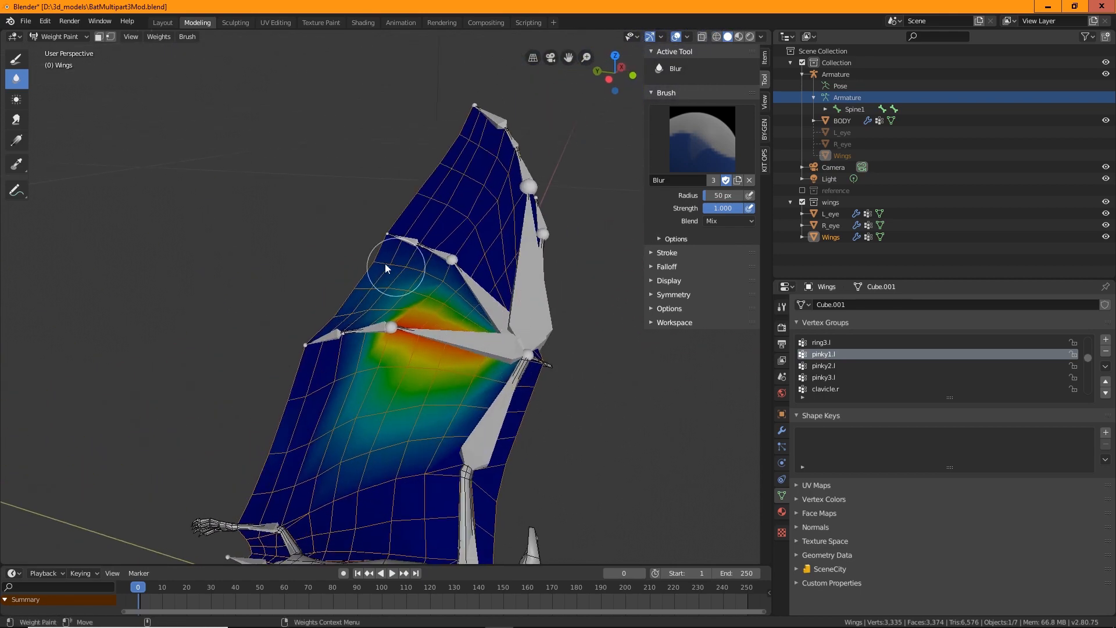
{"action": "left_click_drag", "start_coordinate": [385, 267], "coordinate": [488, 330]}
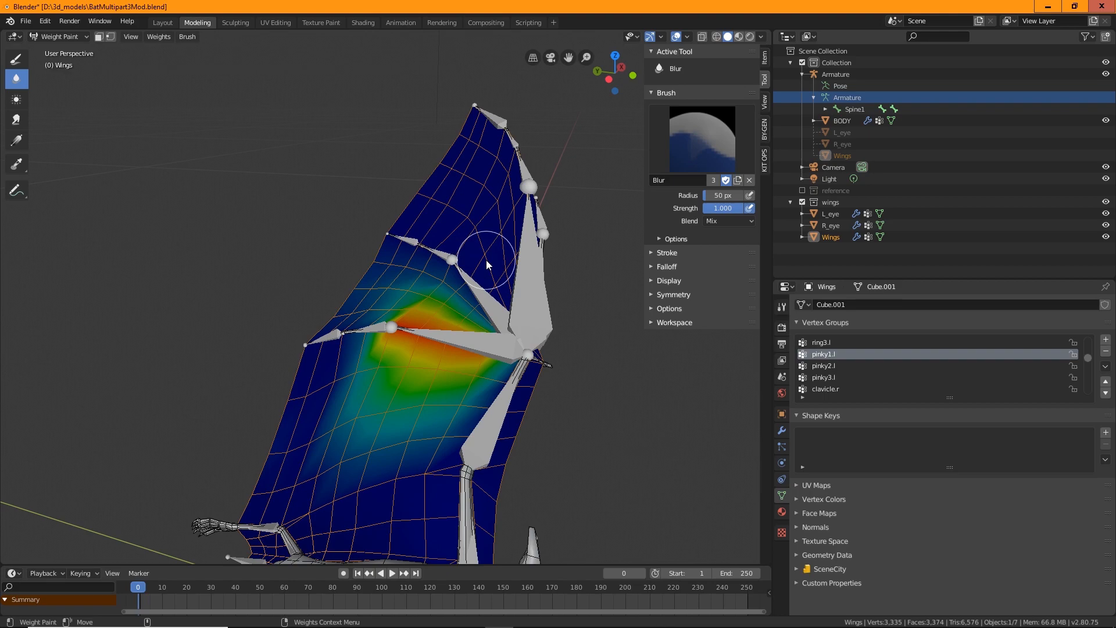
{"action": "mouse_move", "coordinate": [487, 264]}
{"action": "middle_mouse_down"}
{"action": "mouse_move", "coordinate": [473, 353]}
{"action": "mouse_move", "coordinate": [407, 371]}
{"action": "mouse_move", "coordinate": [355, 466]}
{"action": "mouse_move", "coordinate": [297, 371]}
{"action": "mouse_move", "coordinate": [361, 424]}
{"action": "mouse_move", "coordinate": [456, 306]}
{"action": "mouse_move", "coordinate": [512, 335]}
{"action": "mouse_move", "coordinate": [457, 329]}
{"action": "middle_mouse_up"}
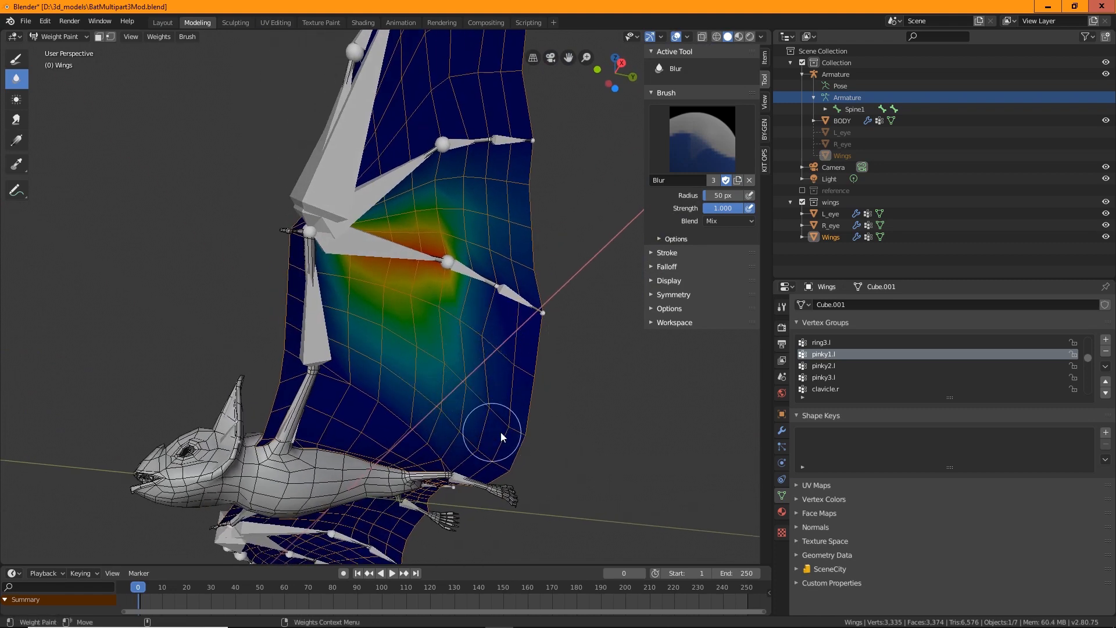
{"action": "middle_click_drag", "start_coordinate": [500, 425], "coordinate": [477, 399]}
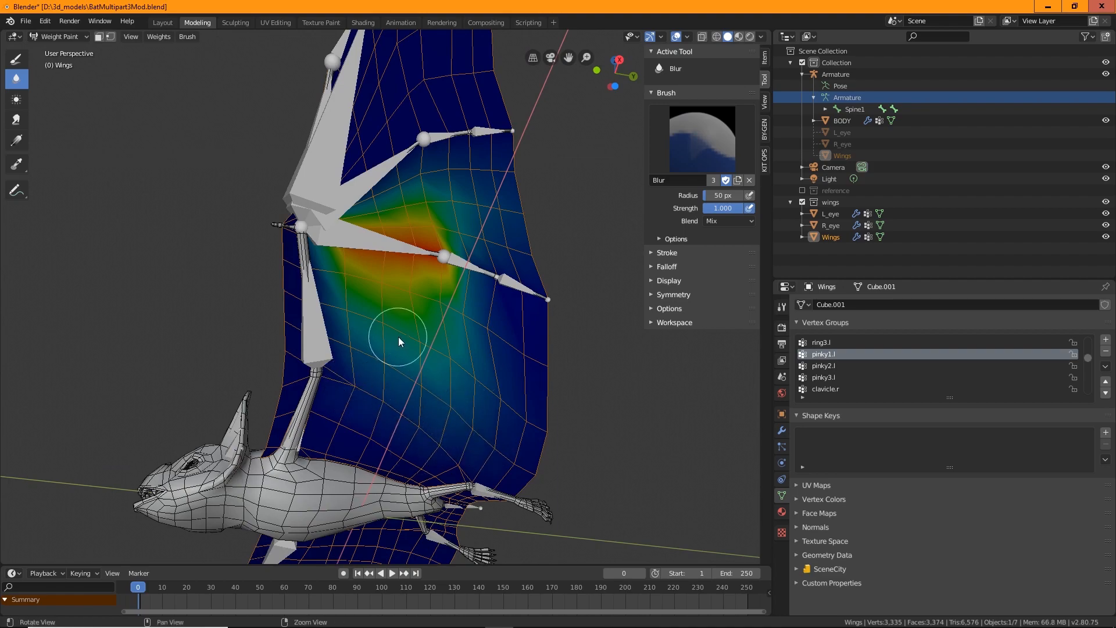
{"action": "mouse_move", "coordinate": [399, 337]}
{"action": "middle_mouse_down"}
{"action": "mouse_move", "coordinate": [468, 354]}
{"action": "mouse_move", "coordinate": [435, 322]}
{"action": "mouse_move", "coordinate": [367, 350]}
{"action": "mouse_move", "coordinate": [351, 393]}
{"action": "mouse_move", "coordinate": [462, 302]}
{"action": "middle_mouse_up"}
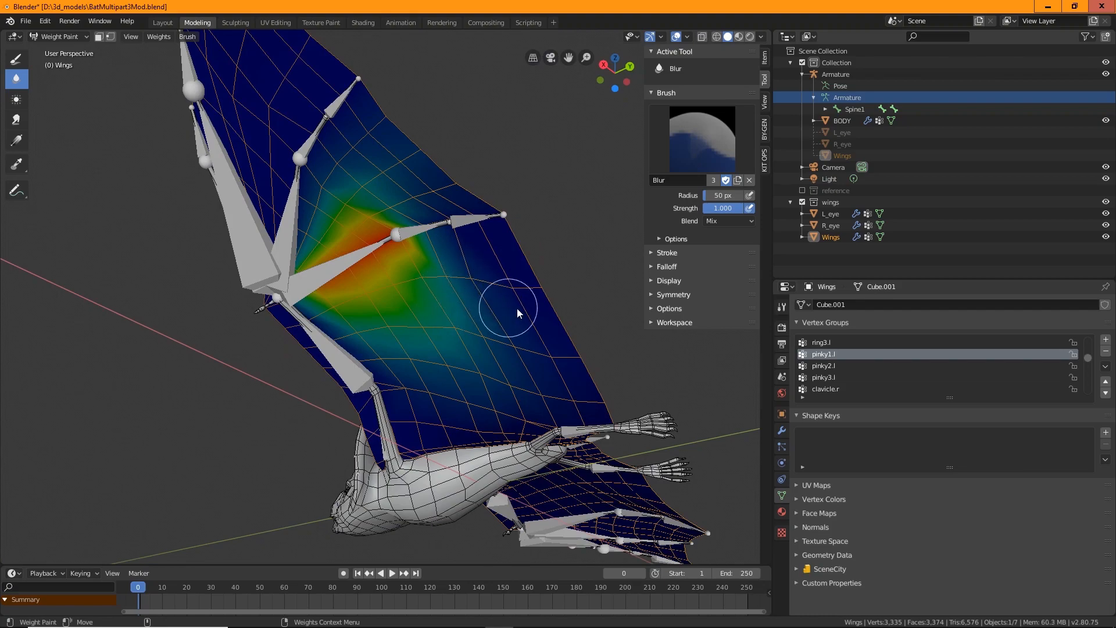
{"action": "mouse_move", "coordinate": [483, 339]}
{"action": "middle_mouse_down"}
{"action": "mouse_move", "coordinate": [330, 407]}
{"action": "mouse_move", "coordinate": [277, 397]}
{"action": "mouse_move", "coordinate": [417, 385]}
{"action": "mouse_move", "coordinate": [428, 296]}
{"action": "mouse_move", "coordinate": [275, 316]}
{"action": "mouse_move", "coordinate": [229, 278]}
{"action": "mouse_move", "coordinate": [213, 211]}
{"action": "mouse_move", "coordinate": [361, 332]}
{"action": "mouse_move", "coordinate": [383, 341]}
{"action": "mouse_move", "coordinate": [392, 330]}
{"action": "mouse_move", "coordinate": [420, 372]}
{"action": "mouse_move", "coordinate": [408, 438]}
{"action": "mouse_move", "coordinate": [453, 441]}
{"action": "mouse_move", "coordinate": [413, 435]}
{"action": "mouse_move", "coordinate": [442, 396]}
{"action": "middle_mouse_up"}
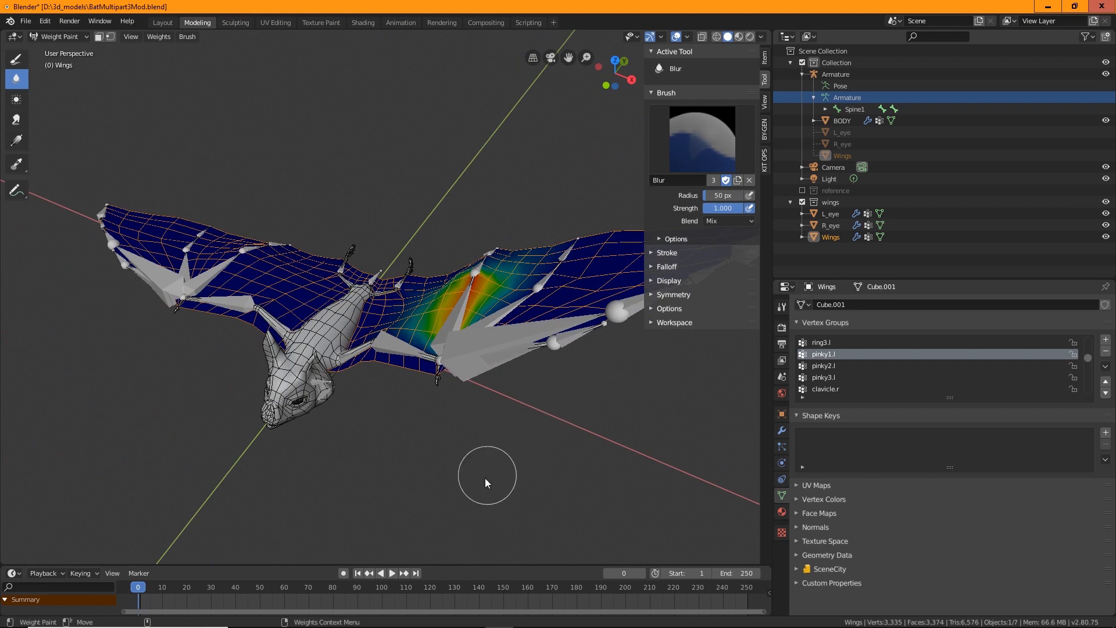